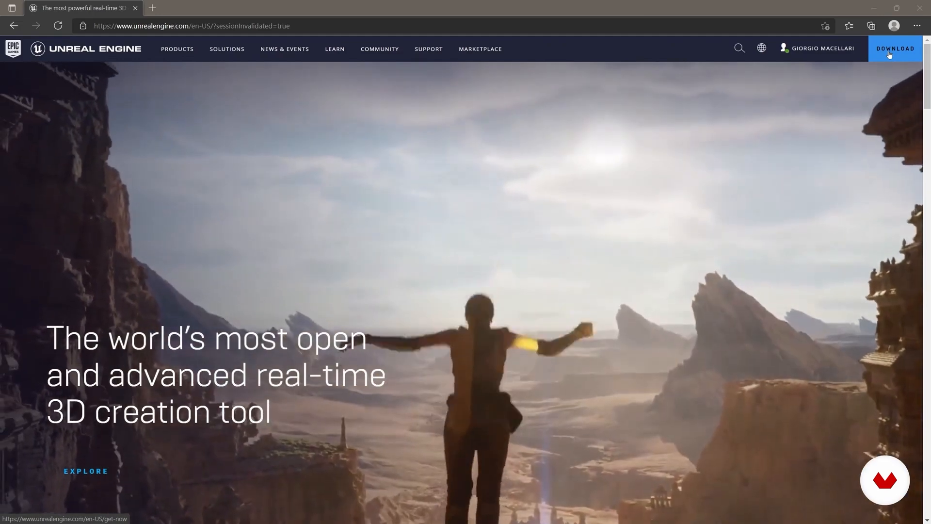
Step: Download the Epic Games Launcher installer under the Creators License from the Unreal Engine website
{"action": "left_click", "coordinate": [890, 54]}
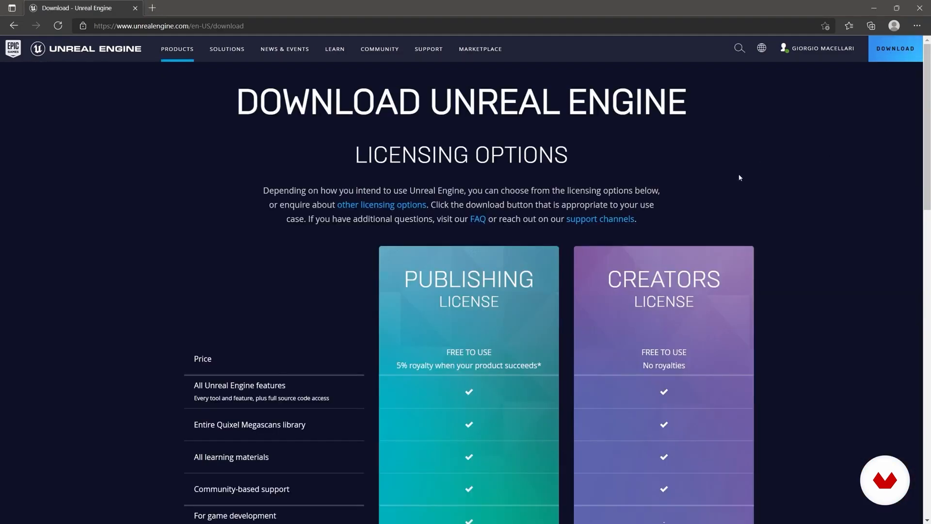
{"action": "scroll", "coordinate": [739, 178], "scroll_direction": "down", "scroll_amount": 3}
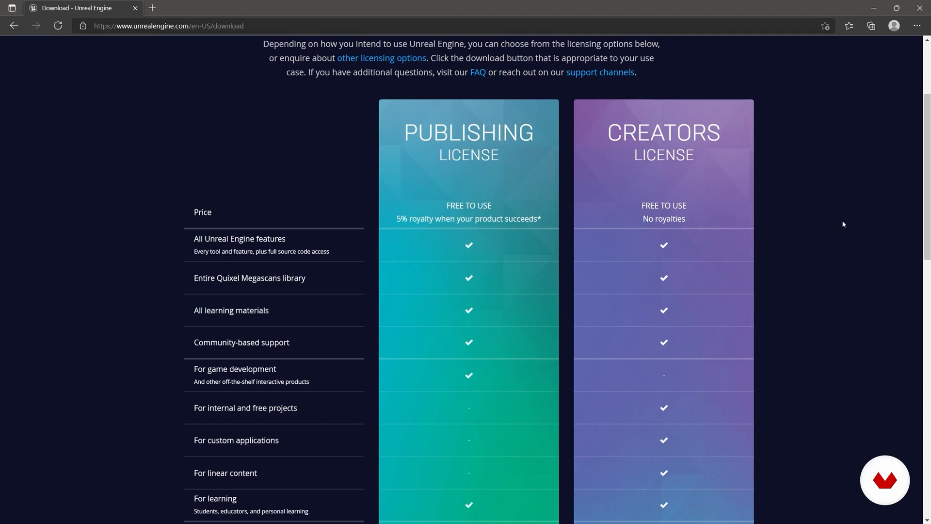
{"action": "scroll", "coordinate": [842, 233], "scroll_direction": "down", "scroll_amount": 5}
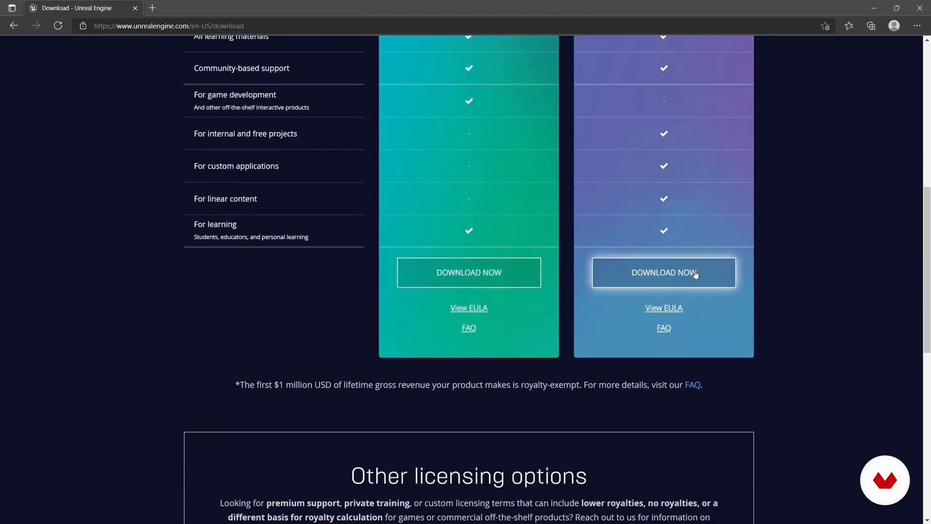
{"action": "left_click", "coordinate": [696, 274]}
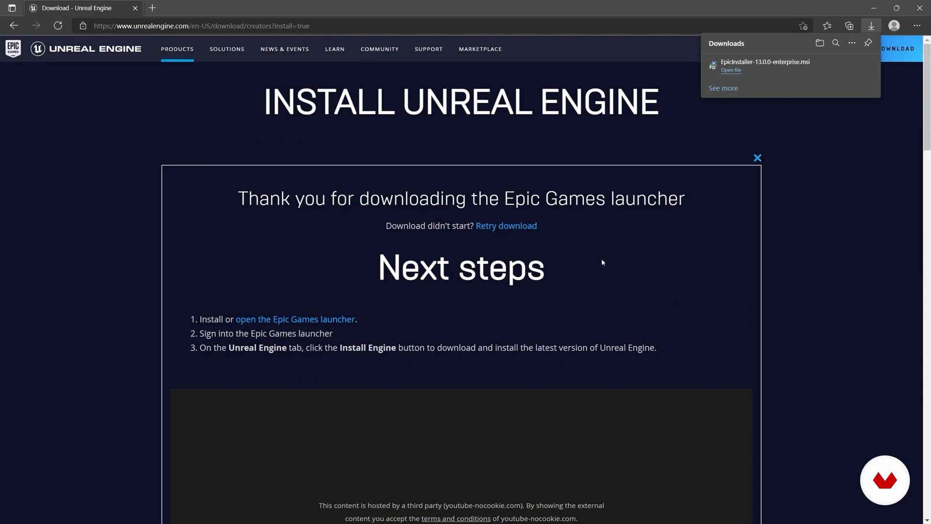
Step: Run the downloaded installer and install the Epic Games Launcher in C:\Program Files (x86)\Epic Games
{"action": "left_click", "coordinate": [732, 72]}
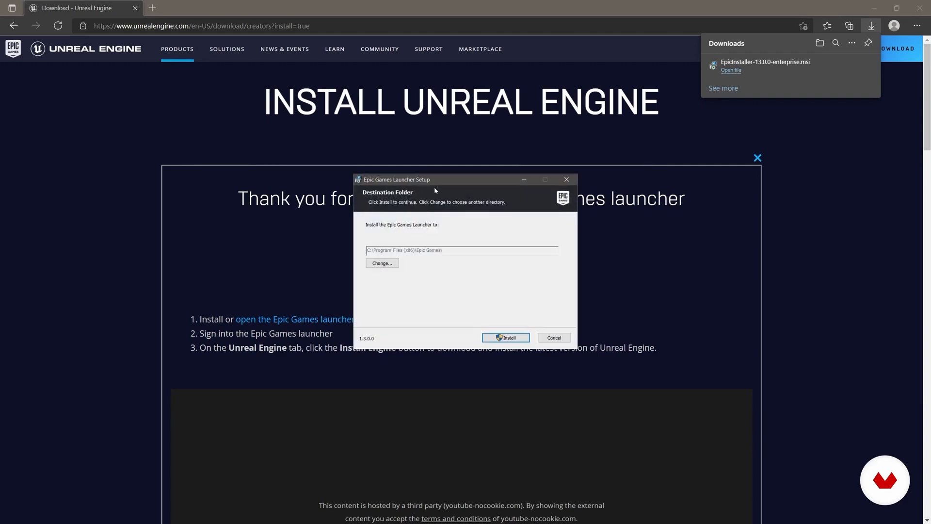
{"action": "left_click_drag", "start_coordinate": [452, 181], "coordinate": [403, 156]}
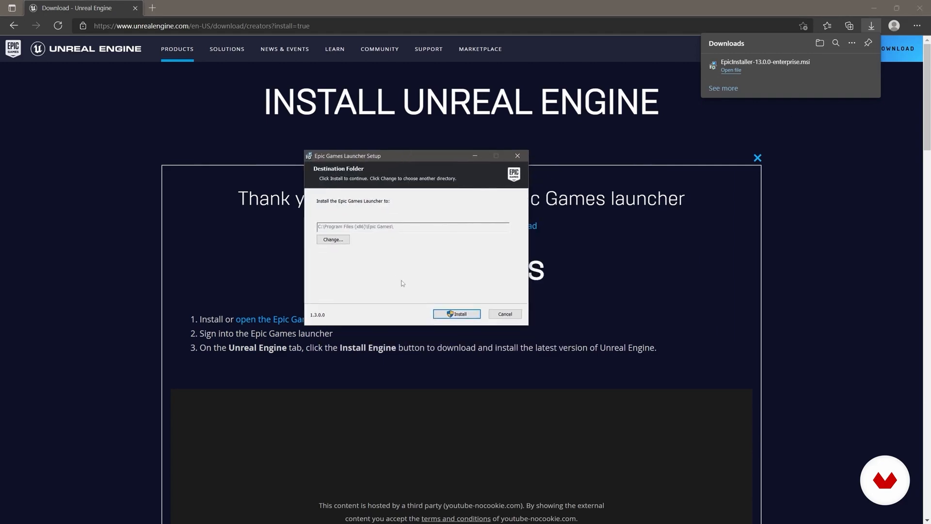
{"action": "left_click", "coordinate": [456, 314]}
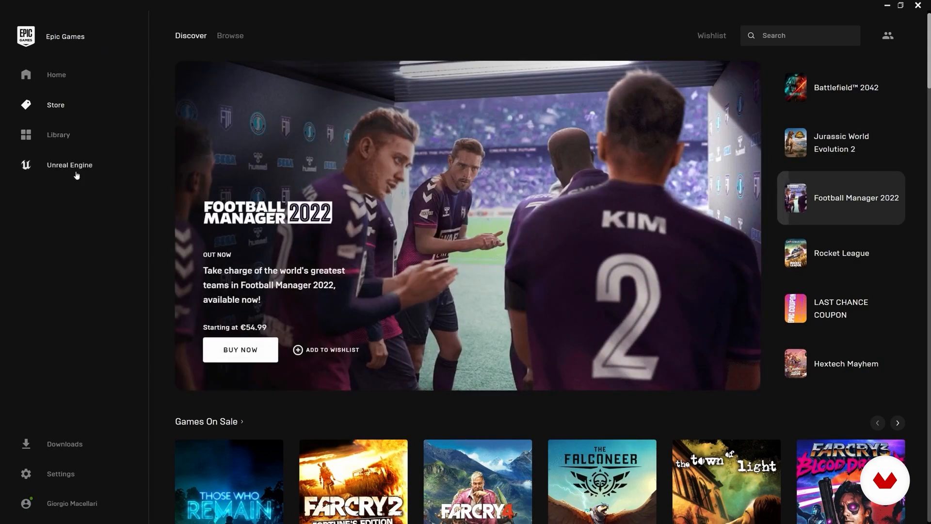
Step: Look through the launcher's Unreal Engine news, its learning samples and the detail page of the Content Examples project
{"action": "left_click", "coordinate": [79, 167]}
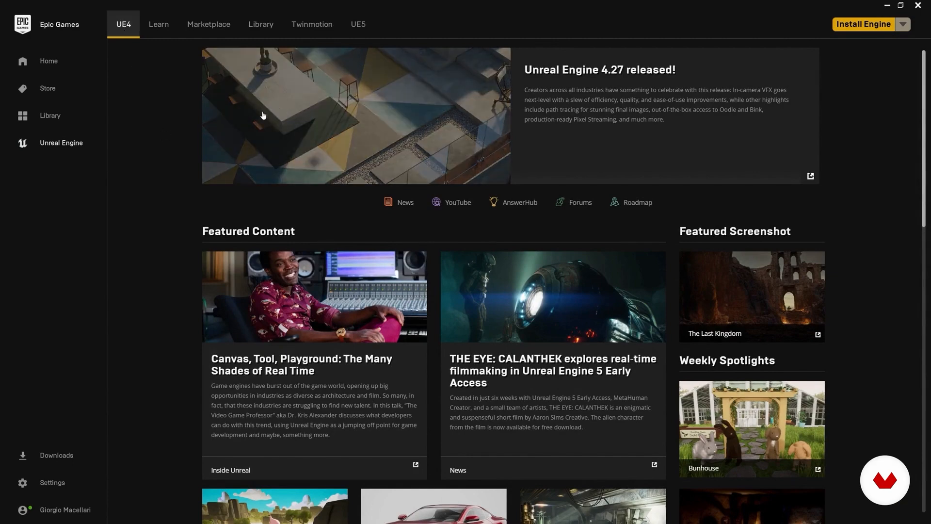
{"action": "scroll", "coordinate": [453, 353], "scroll_direction": "down", "scroll_amount": 4}
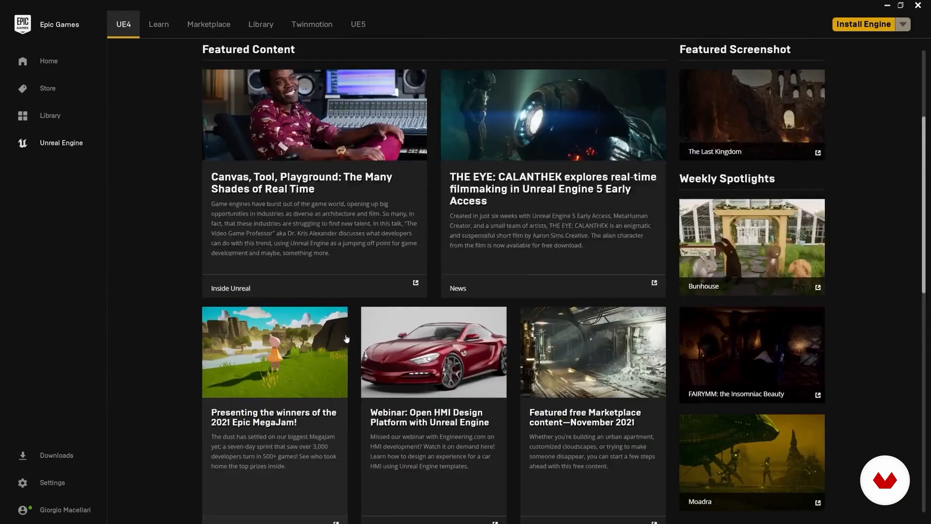
{"action": "scroll", "coordinate": [372, 342], "scroll_direction": "up", "scroll_amount": 4}
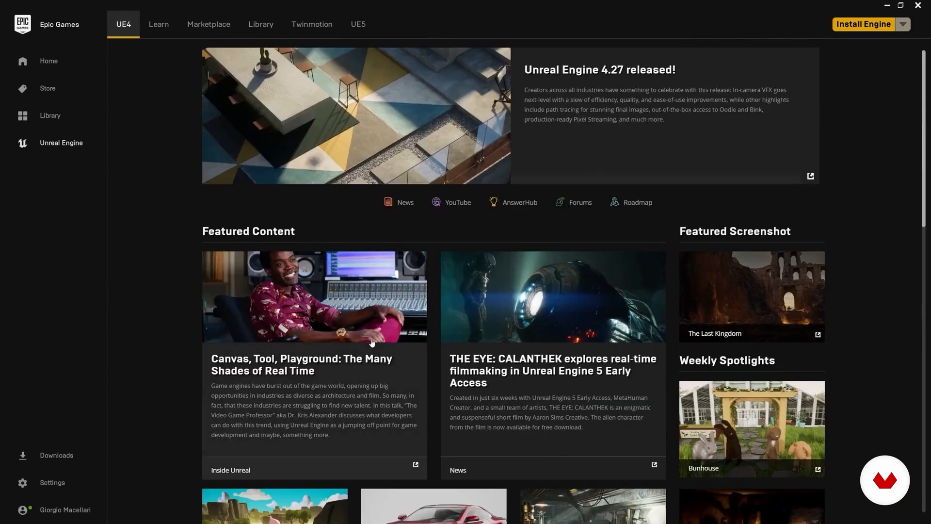
{"action": "left_click", "coordinate": [163, 32]}
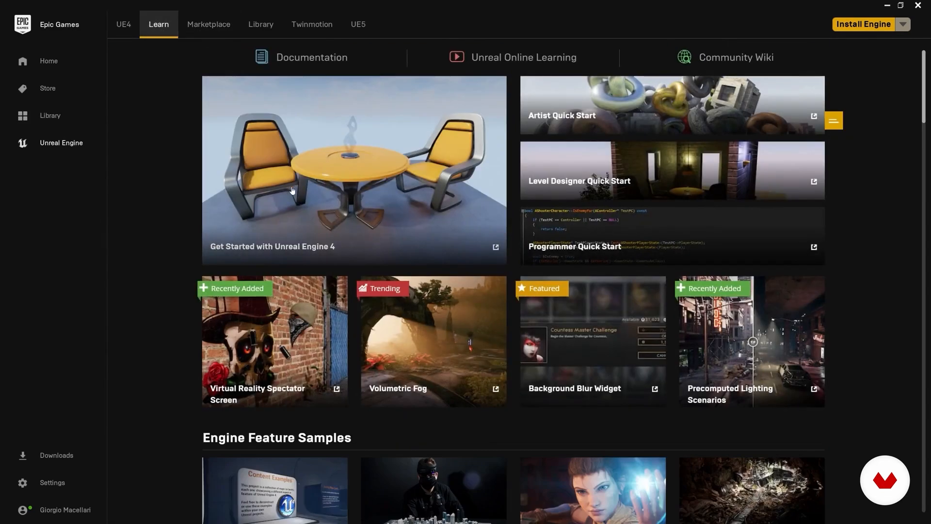
{"action": "scroll", "coordinate": [291, 189], "scroll_direction": "down", "scroll_amount": 3}
{"action": "scroll", "coordinate": [252, 204], "scroll_direction": "down", "scroll_amount": 4}
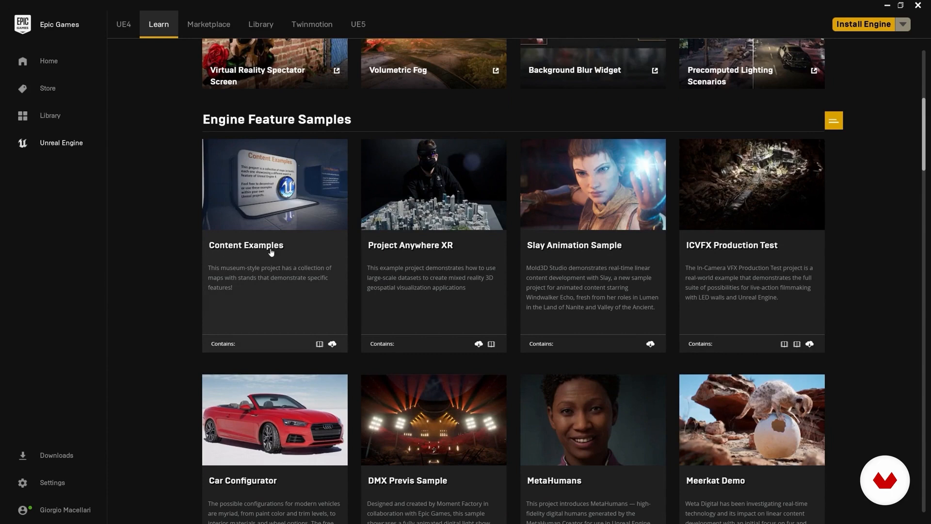
{"action": "left_click", "coordinate": [275, 208]}
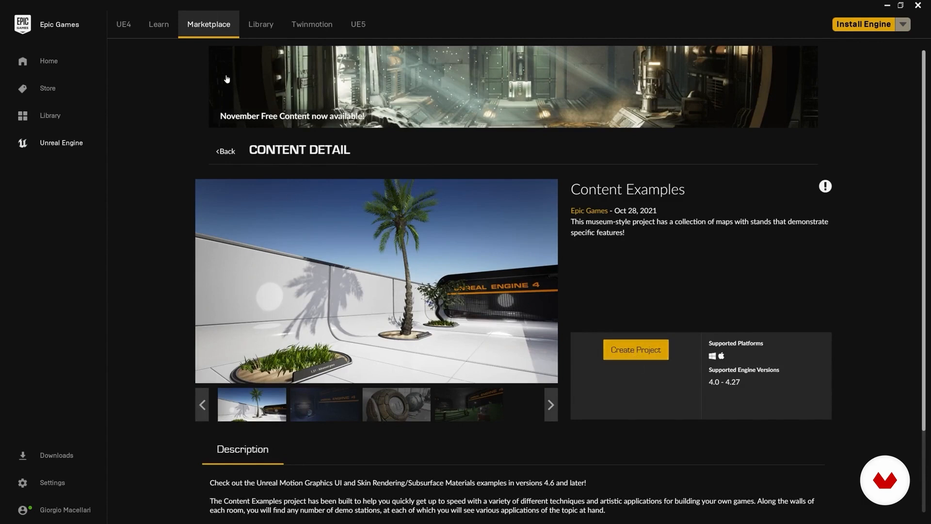
{"action": "left_click", "coordinate": [157, 26]}
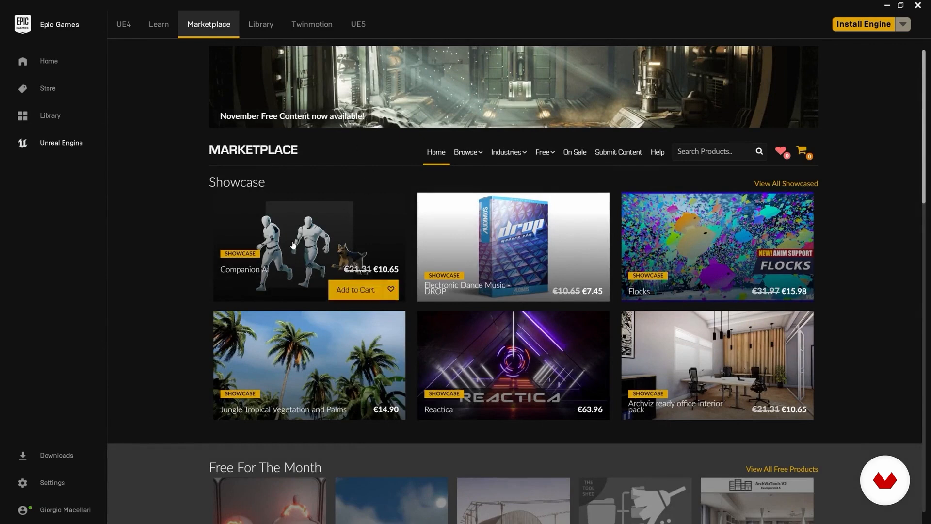
Step: Browse the Marketplace offers, the library of engine versions and vault assets, and the Twinmotion page
{"action": "scroll", "coordinate": [142, 264], "scroll_direction": "down", "scroll_amount": 3}
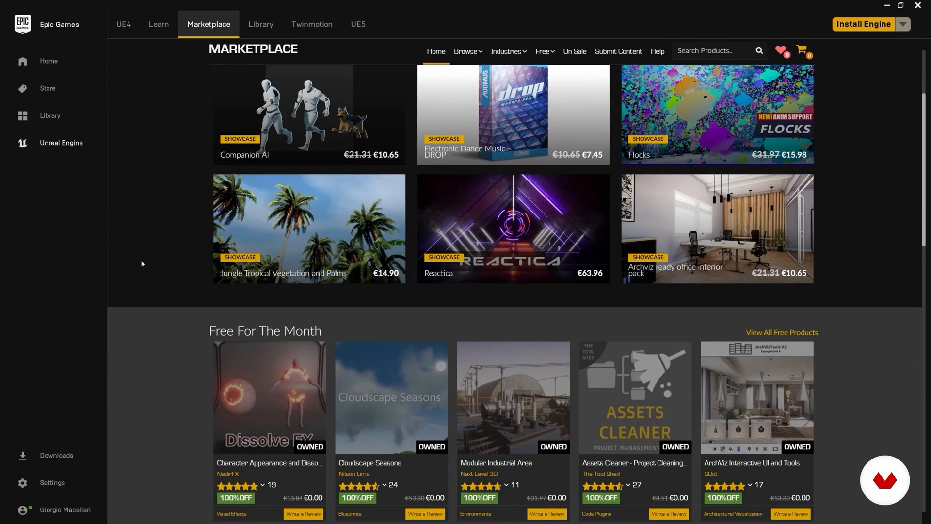
{"action": "scroll", "coordinate": [141, 264], "scroll_direction": "down", "scroll_amount": 3}
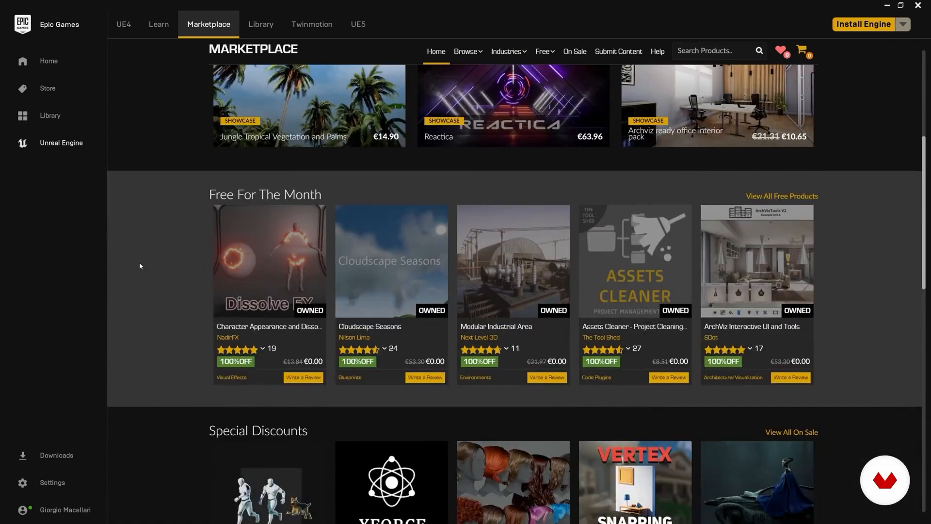
{"action": "left_click", "coordinate": [263, 27]}
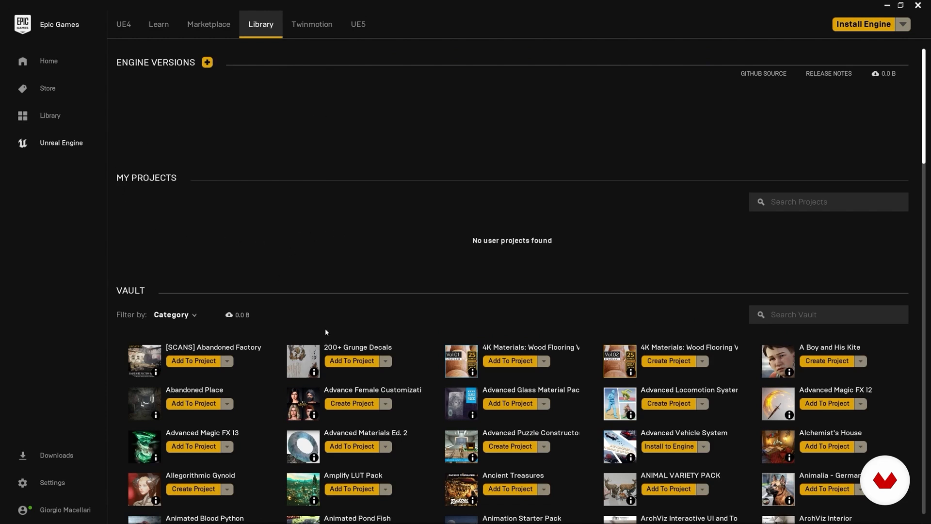
{"action": "scroll", "coordinate": [418, 354], "scroll_direction": "down", "scroll_amount": 3}
{"action": "scroll", "coordinate": [417, 354], "scroll_direction": "up", "scroll_amount": 3}
{"action": "left_click", "coordinate": [324, 29]}
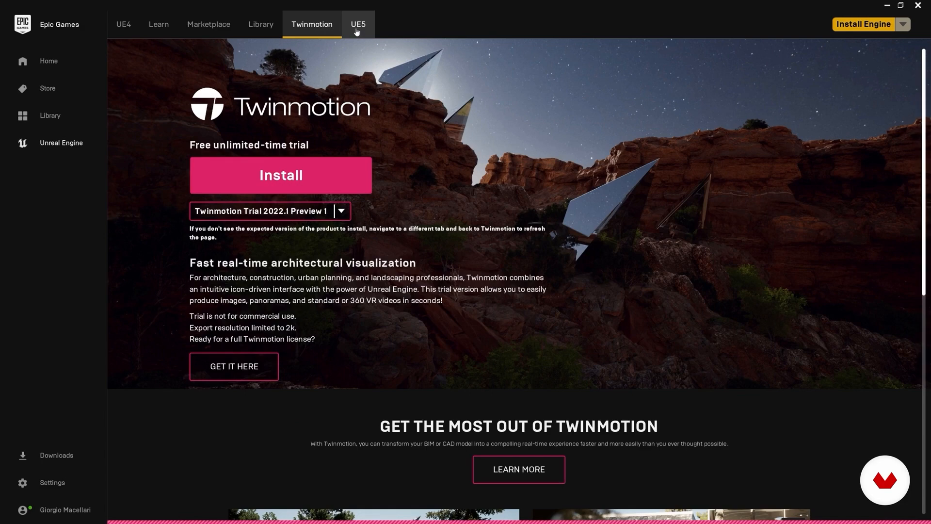
Step: Request the Unreal Engine 5 Early Access download and accept the early access notice for version 5.0.0 Early Access 2
{"action": "left_click", "coordinate": [356, 30]}
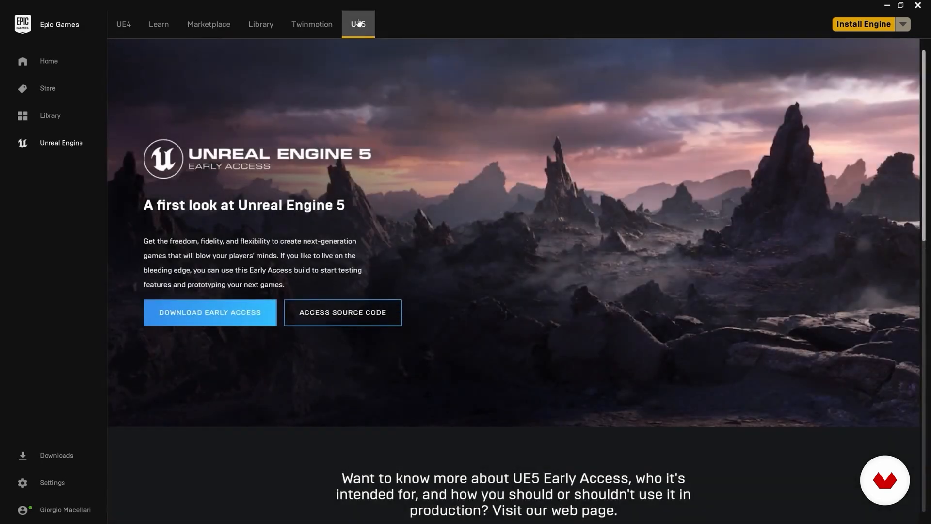
{"action": "left_click", "coordinate": [220, 324]}
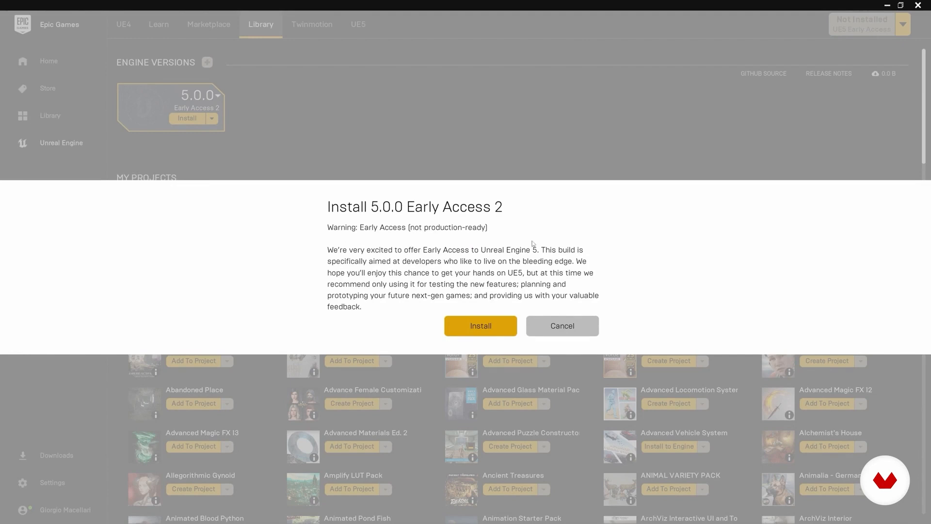
{"action": "left_click", "coordinate": [481, 327]}
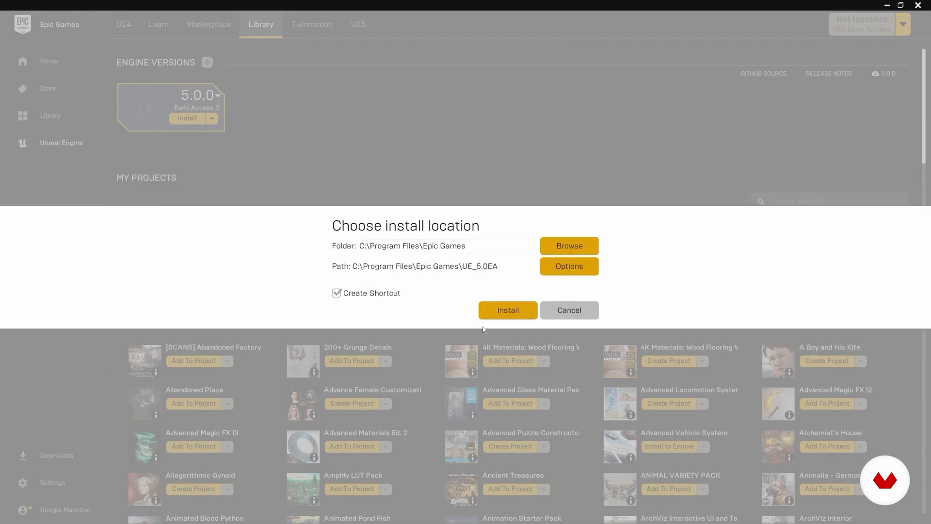
Step: Exclude Engine Source and the Android, IOS and Linux target platforms from the installation options, and start installing the engine
{"action": "left_click", "coordinate": [567, 268]}
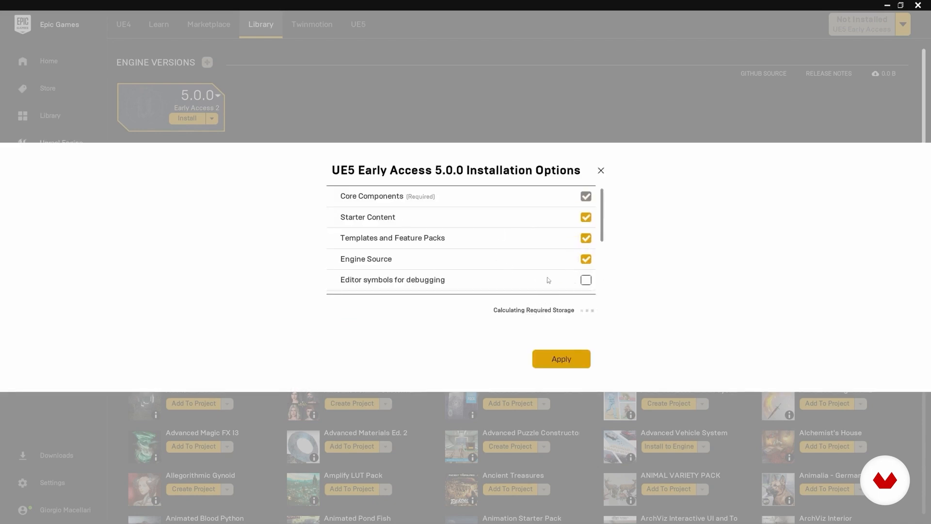
{"action": "left_click", "coordinate": [587, 260]}
{"action": "scroll", "coordinate": [597, 240], "scroll_direction": "down", "scroll_amount": 5}
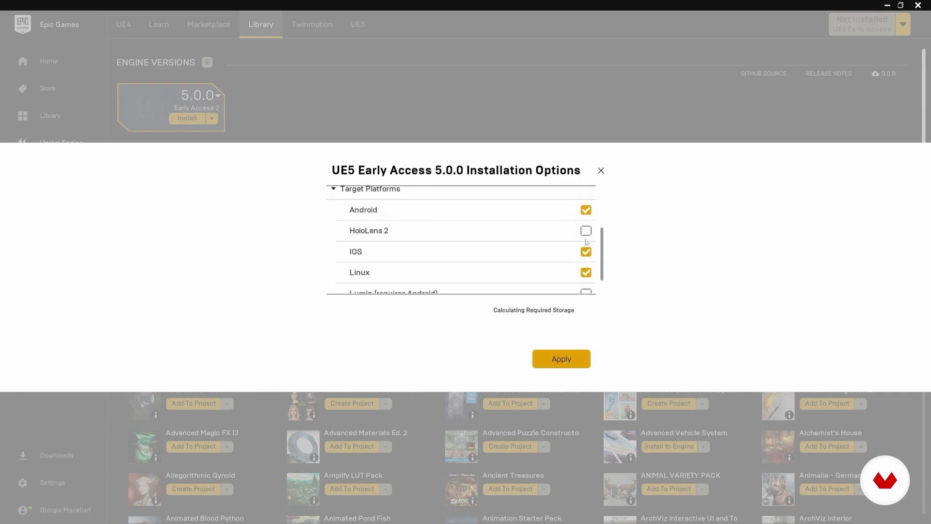
{"action": "left_click", "coordinate": [587, 210]}
{"action": "left_click", "coordinate": [585, 251]}
{"action": "left_click", "coordinate": [585, 276]}
{"action": "left_click_drag", "start_coordinate": [603, 265], "coordinate": [599, 228]}
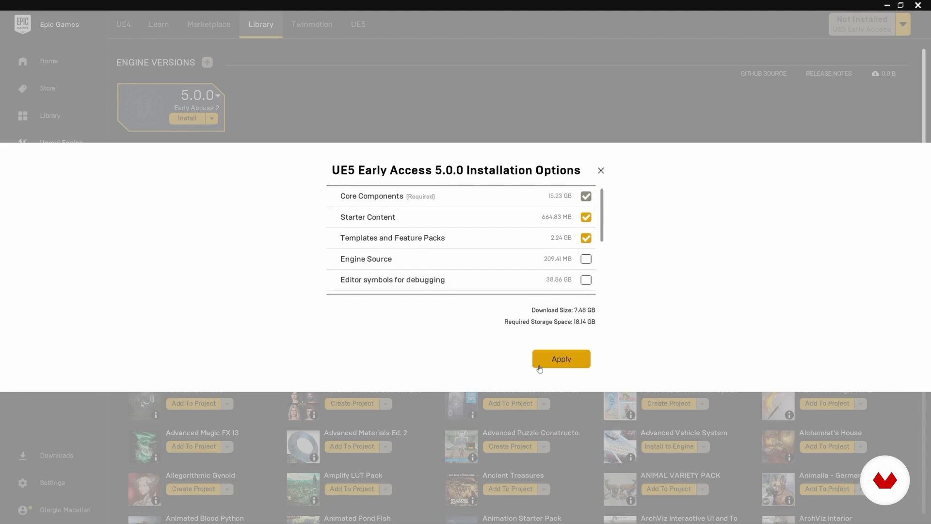
{"action": "left_click", "coordinate": [556, 364]}
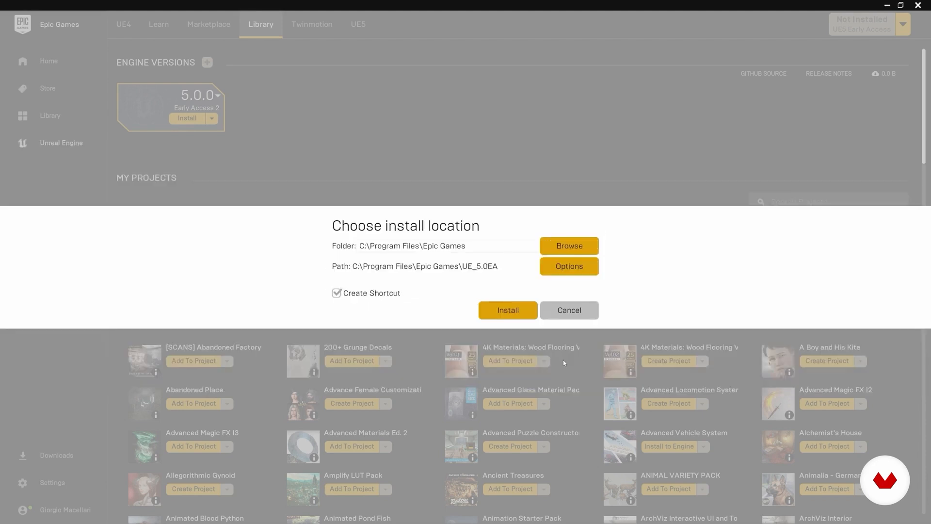
{"action": "left_click", "coordinate": [498, 314]}
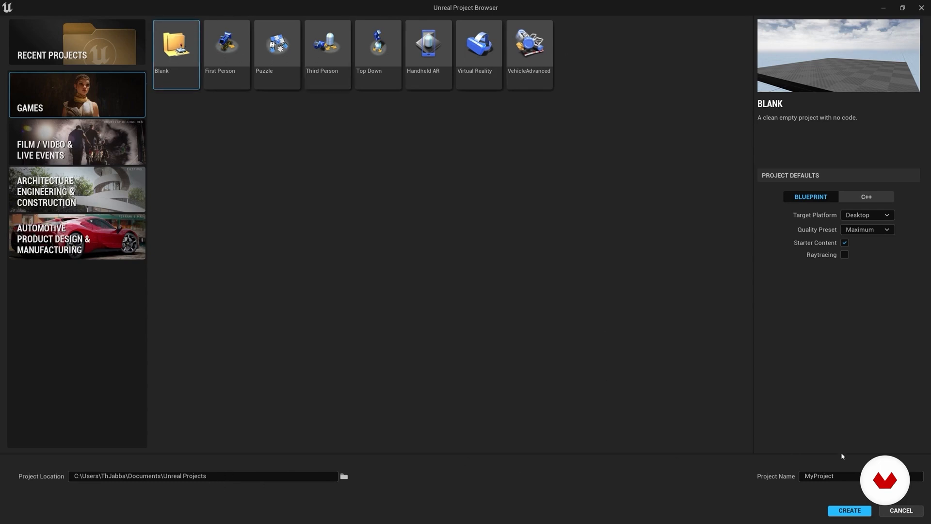
Step: Name the new Unreal project Domestika
{"action": "left_click", "coordinate": [876, 477]}
{"action": "key", "text": "ctrl+a"}
{"action": "type", "text": "Domestika"}
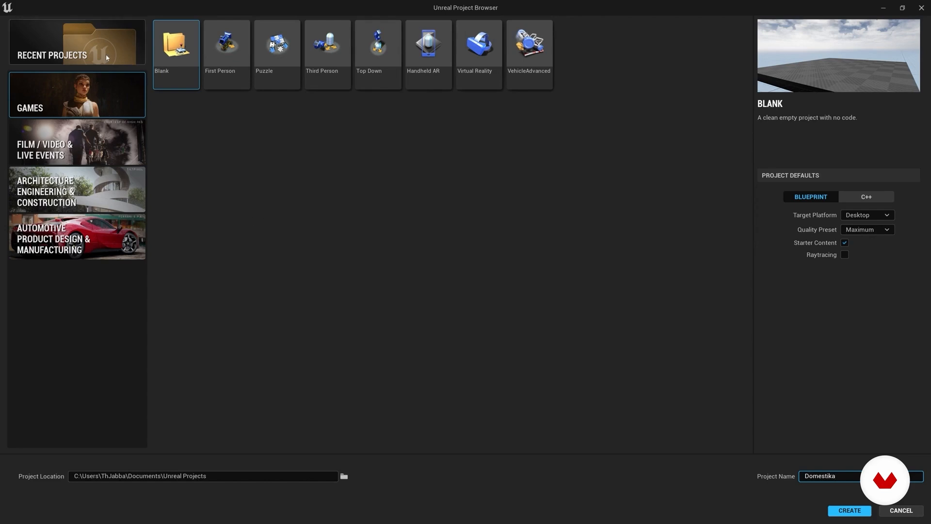
Step: Examine the recent projects, the templates offered in each project category and the details of the Virtual Reality game template
{"action": "left_click", "coordinate": [76, 48]}
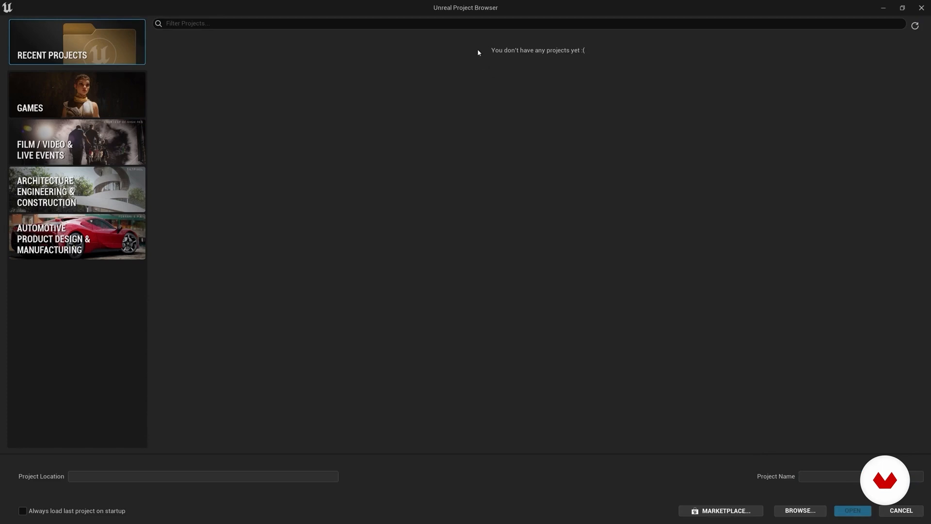
{"action": "left_click", "coordinate": [94, 102]}
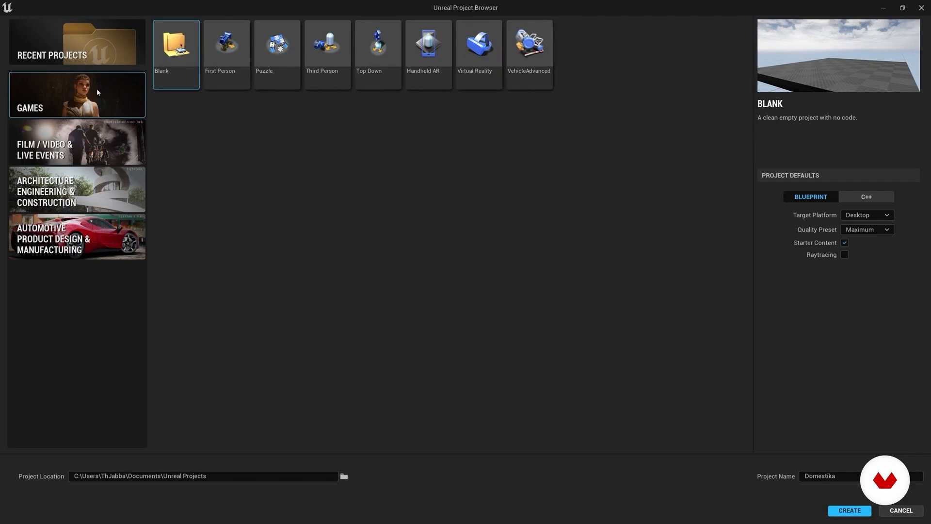
{"action": "left_click", "coordinate": [88, 148]}
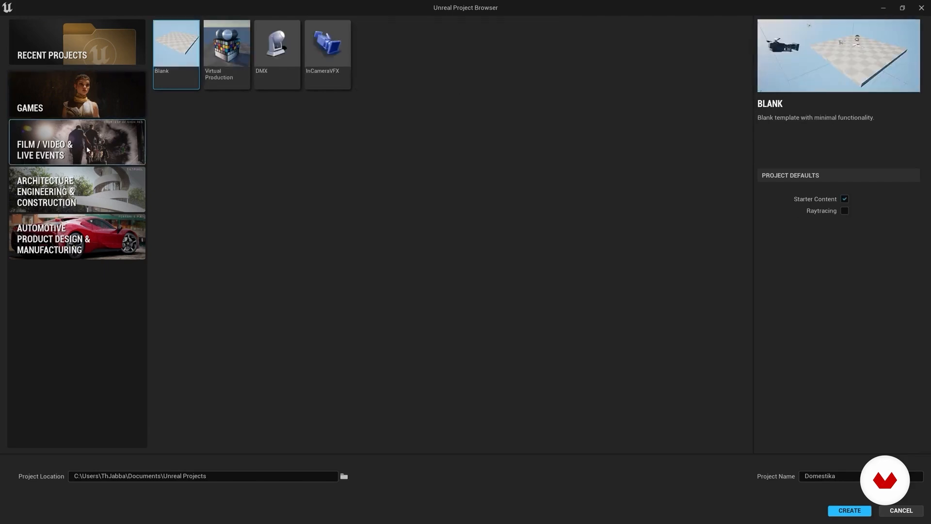
{"action": "left_click", "coordinate": [95, 193]}
{"action": "left_click", "coordinate": [99, 242]}
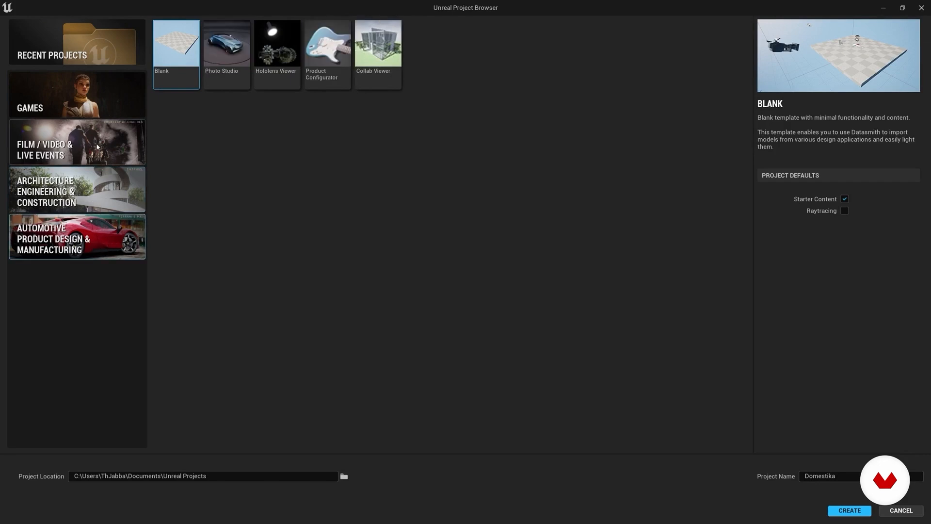
{"action": "left_click", "coordinate": [87, 100]}
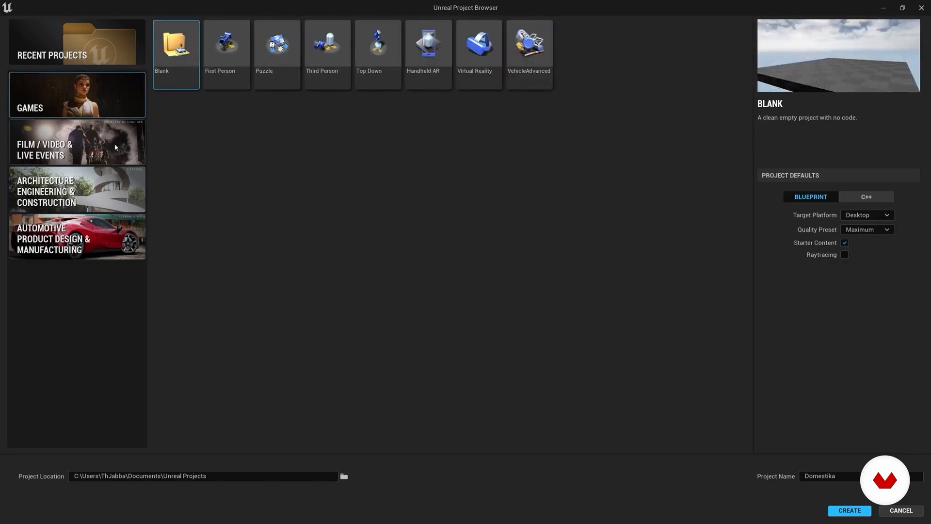
{"action": "left_click", "coordinate": [108, 193]}
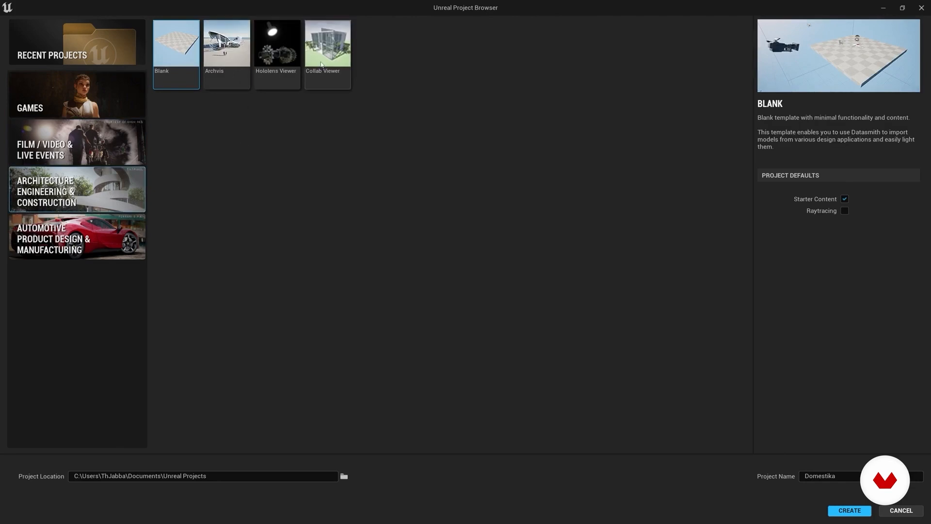
{"action": "left_click", "coordinate": [95, 93]}
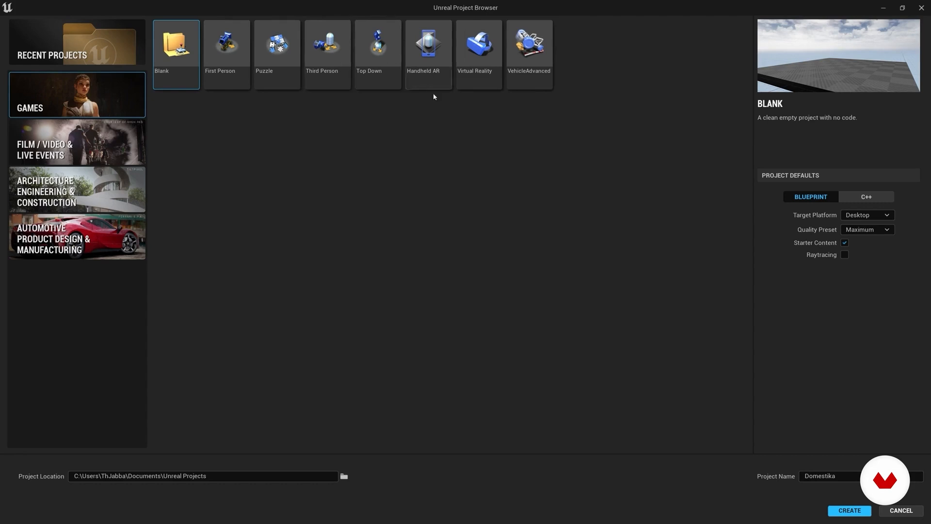
{"action": "left_click", "coordinate": [475, 52]}
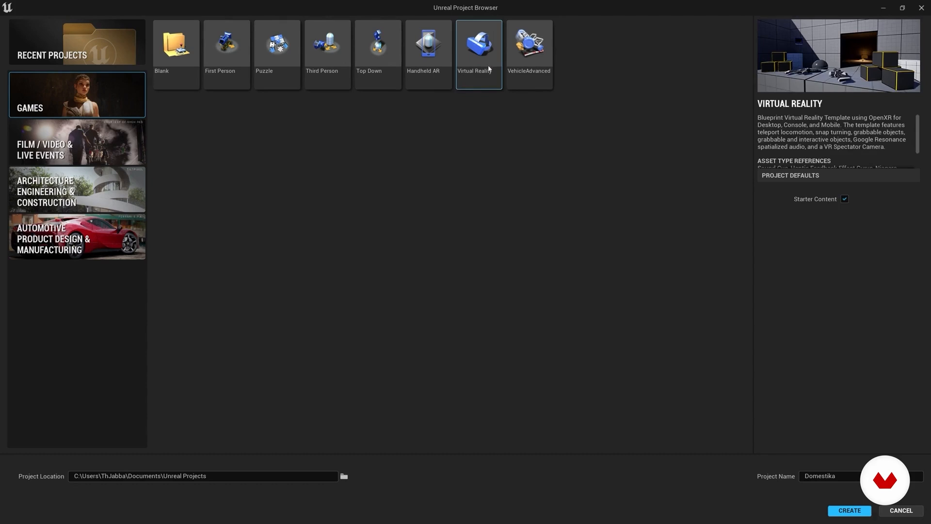
Step: Review the Handheld AR and Virtual Reality game templates, and select the Blank template for the project
{"action": "left_click", "coordinate": [427, 74]}
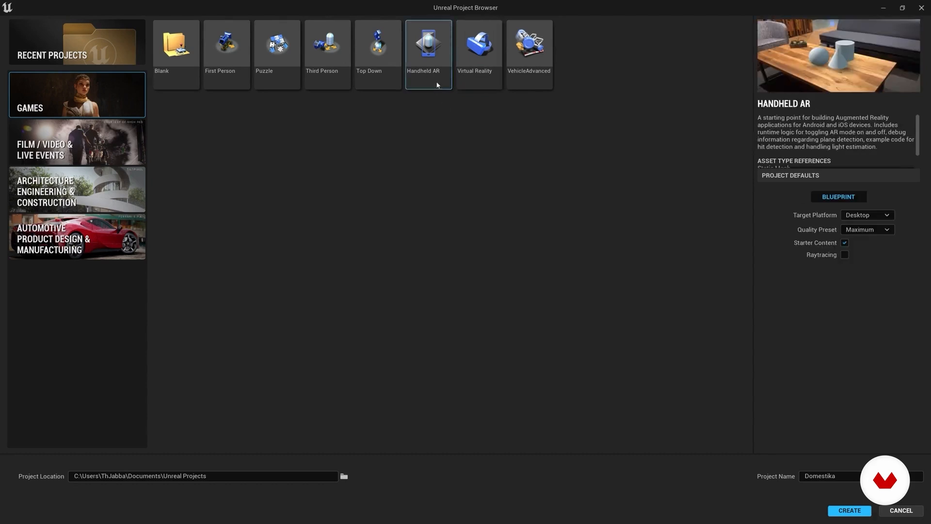
{"action": "left_click", "coordinate": [490, 83]}
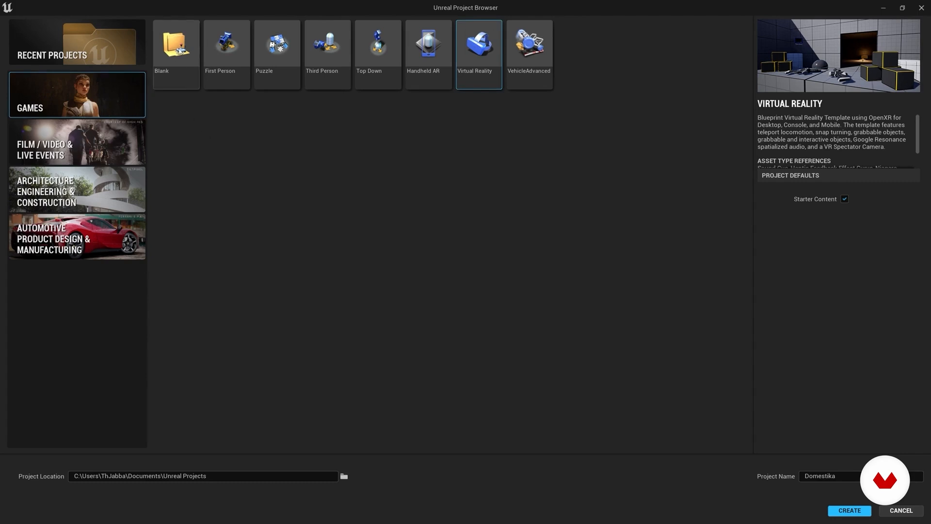
{"action": "left_click", "coordinate": [179, 50]}
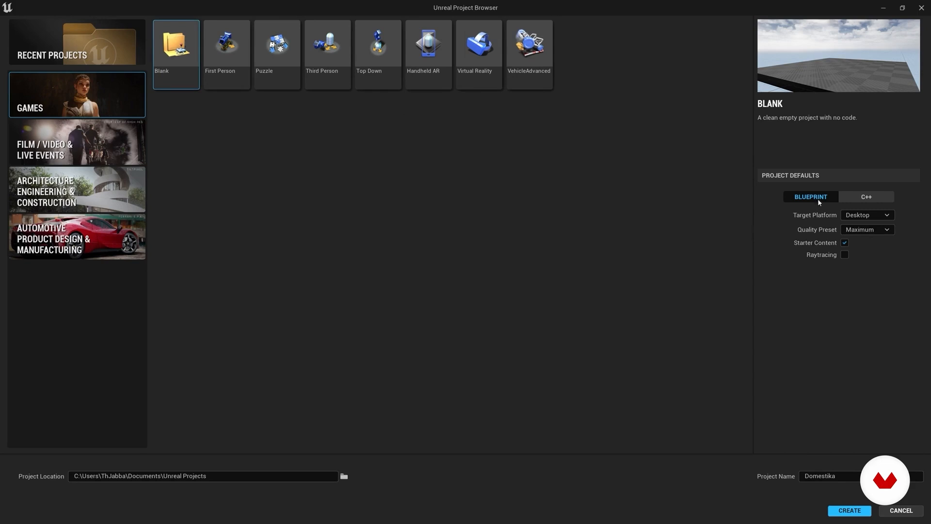
Step: Create the project as a Blueprint project with Desktop as the target platform
{"action": "left_click", "coordinate": [870, 201]}
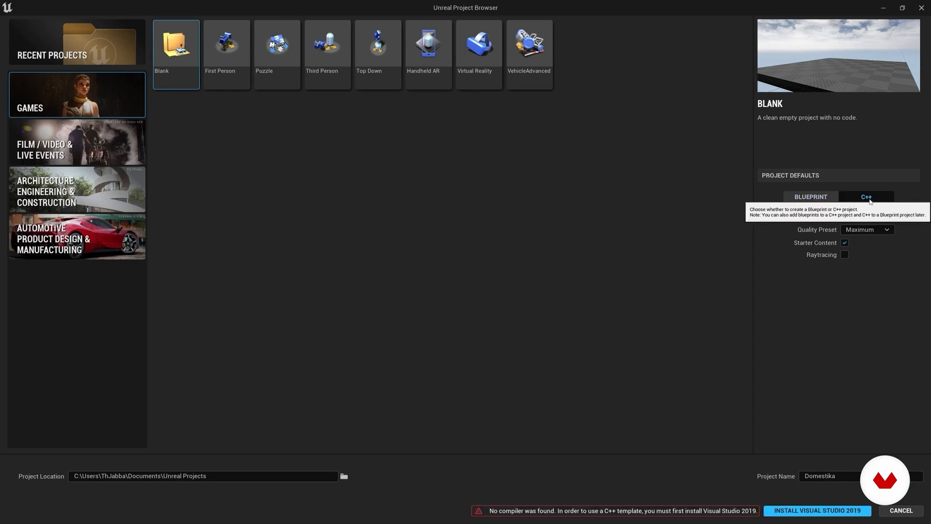
{"action": "left_click", "coordinate": [816, 198]}
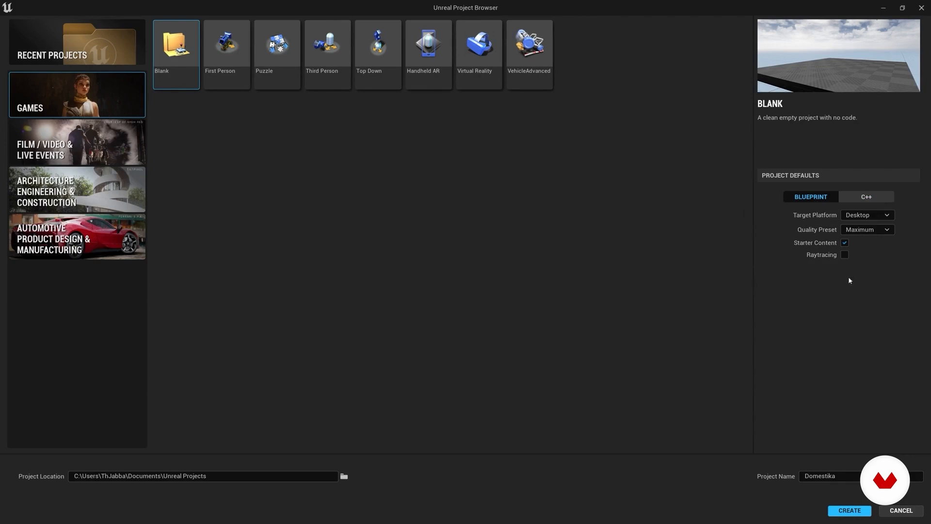
{"action": "left_click", "coordinate": [876, 216]}
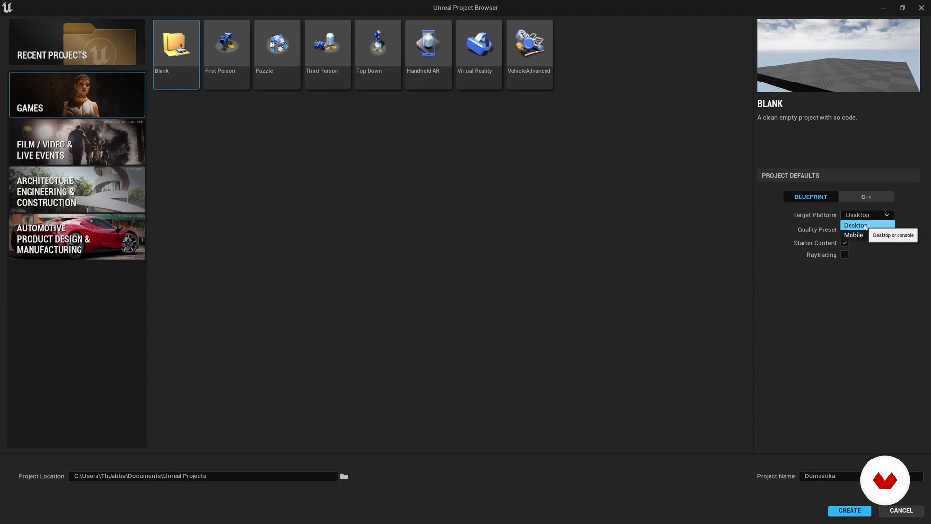
{"action": "left_click", "coordinate": [859, 225]}
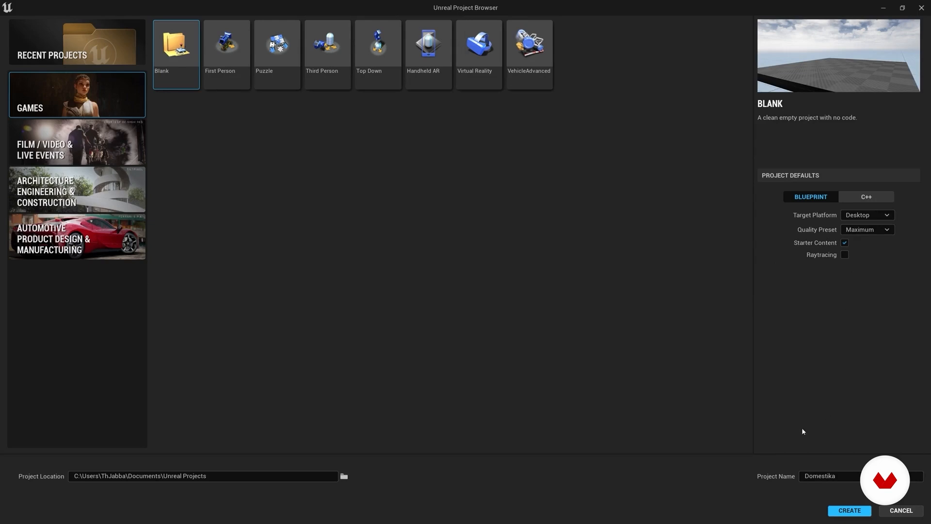
{"action": "left_click", "coordinate": [849, 510]}
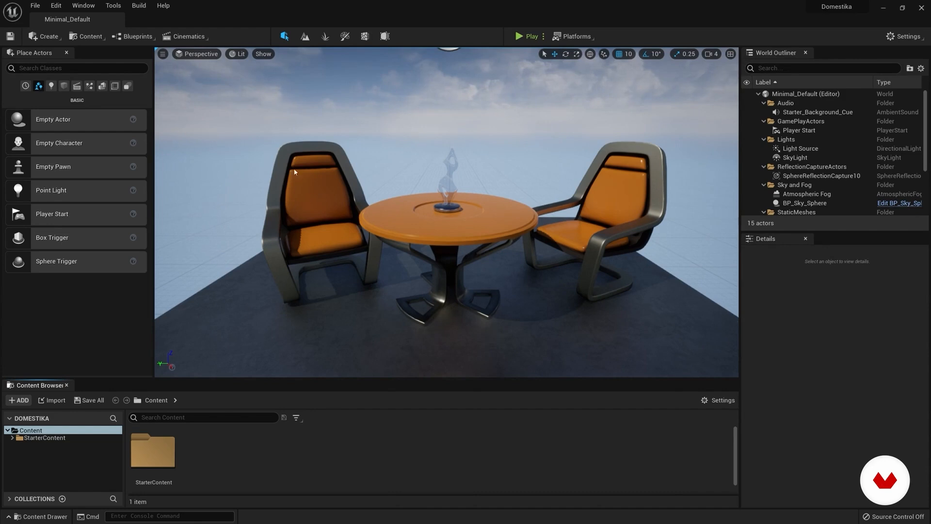
Step: Load the UE4 Classic Layout for the editor
{"action": "left_click", "coordinate": [87, 6]}
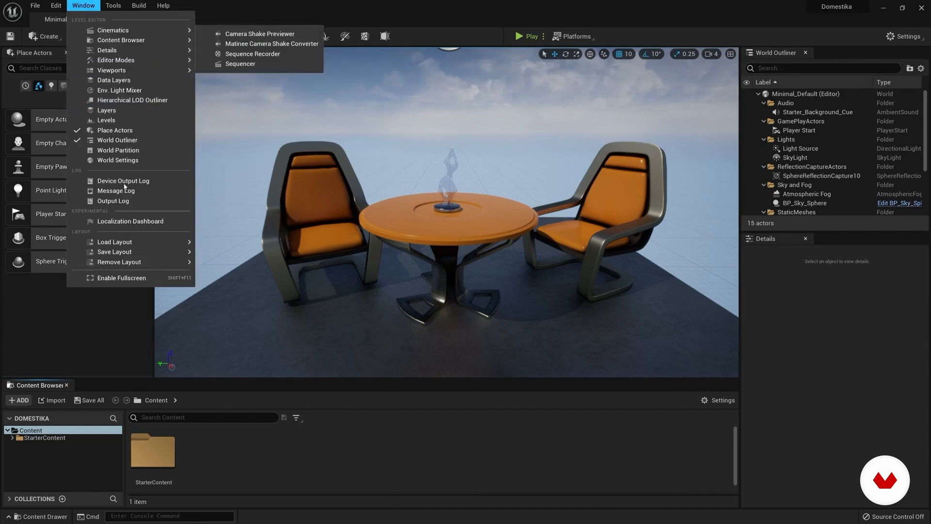
{"action": "mouse_move", "coordinate": [165, 241]}
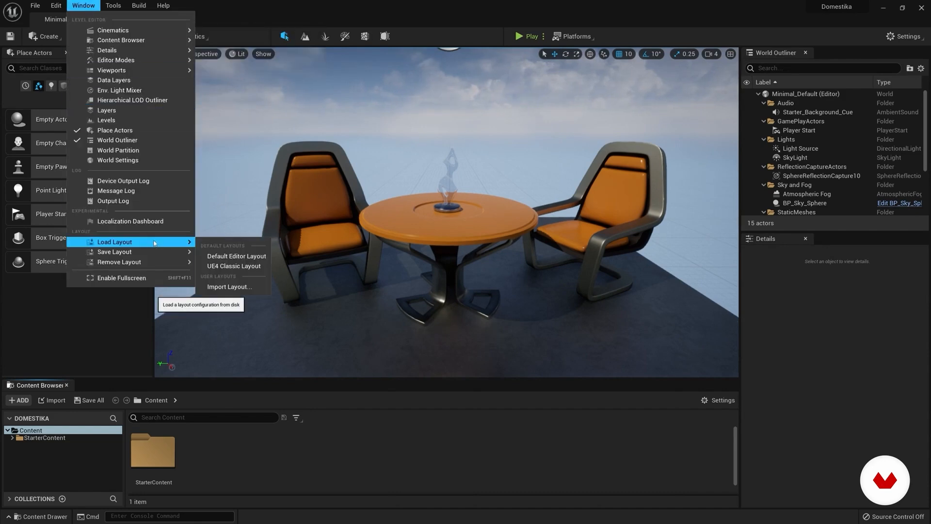
{"action": "left_click", "coordinate": [238, 267]}
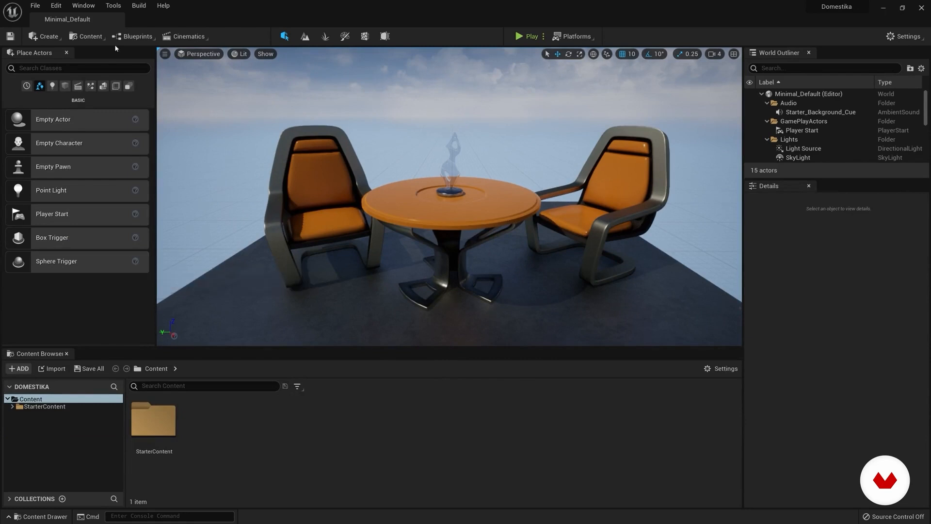
{"action": "left_click", "coordinate": [34, 6]}
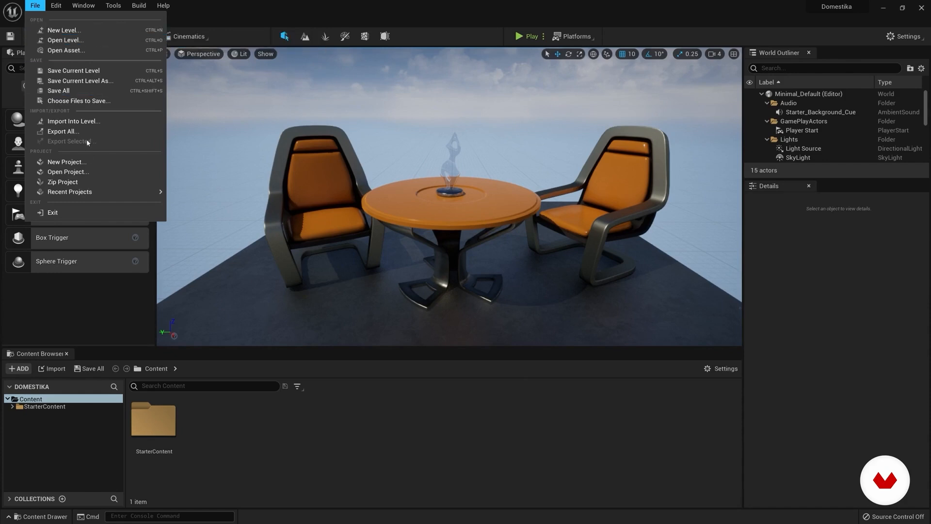
{"action": "mouse_move", "coordinate": [79, 6]}
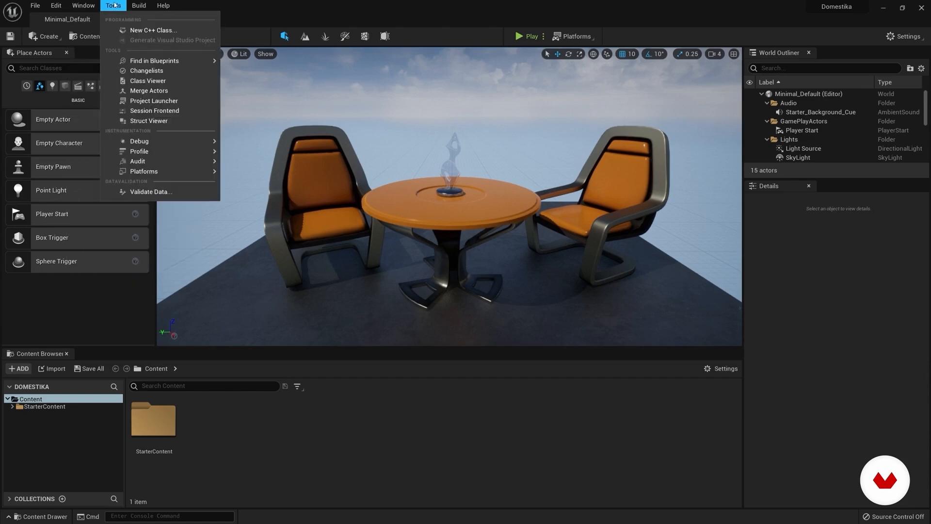
{"action": "mouse_move", "coordinate": [132, 6]}
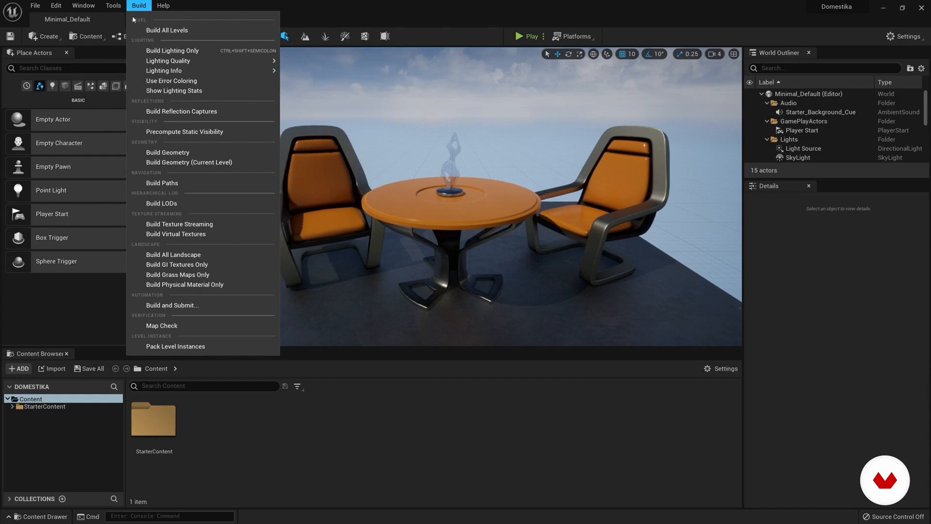
{"action": "mouse_move", "coordinate": [164, 6]}
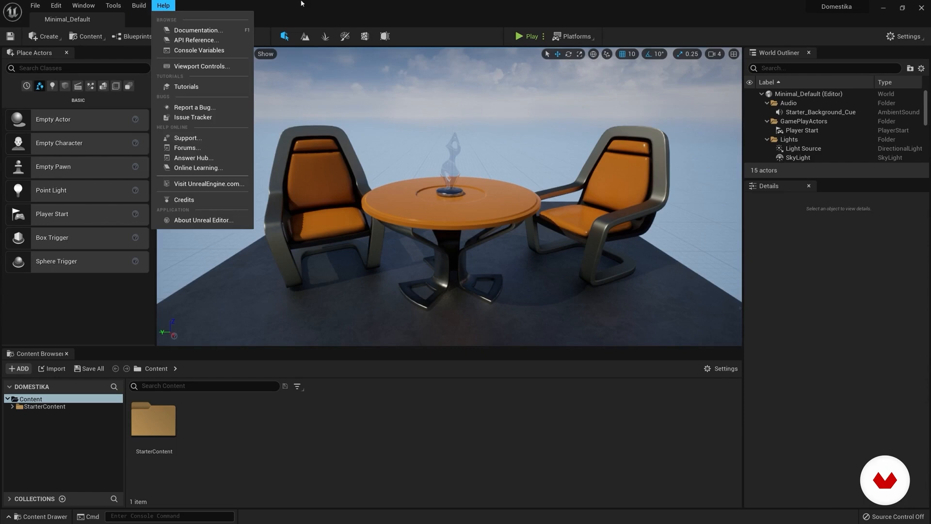
{"action": "left_click", "coordinate": [316, 4]}
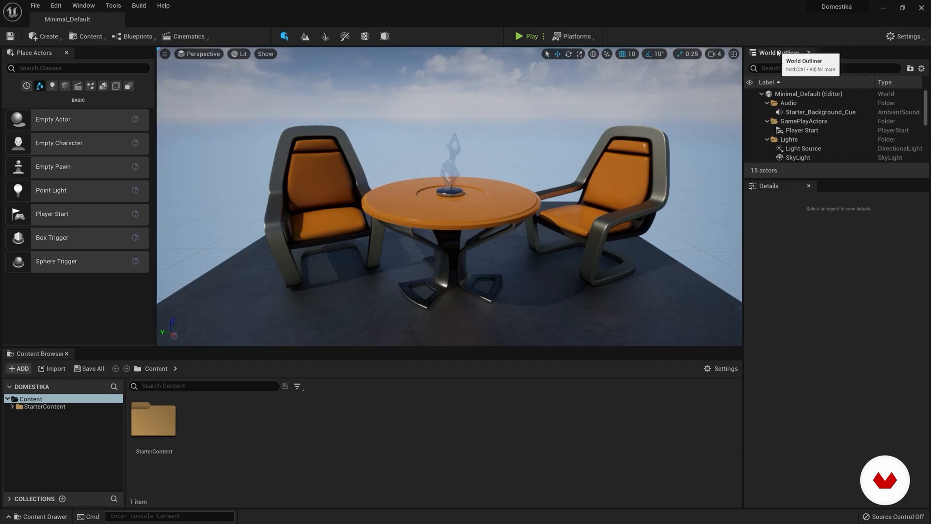
Step: Enlarge the World Outliner, and inspect how the table, chair and floor selections correspond between the scene and the actor list
{"action": "left_click_drag", "start_coordinate": [835, 178], "coordinate": [845, 254]}
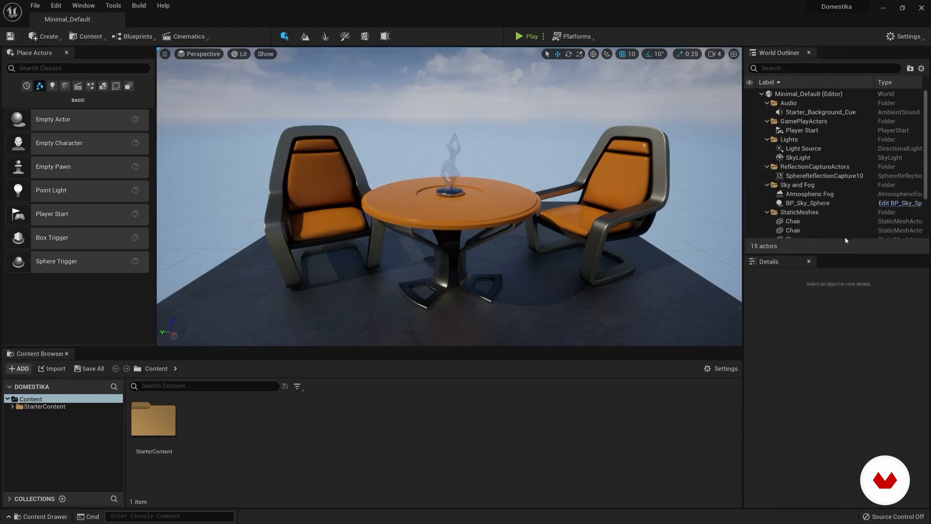
{"action": "left_click", "coordinate": [502, 207]}
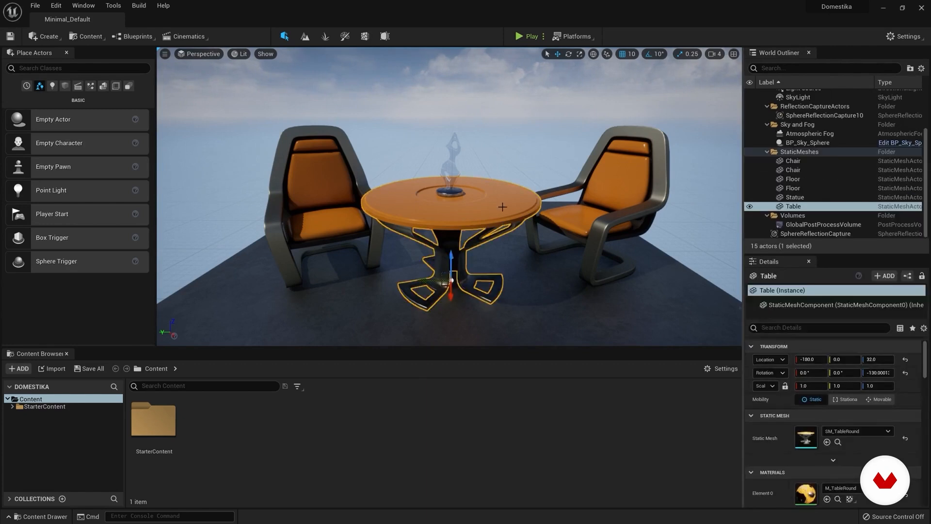
{"action": "left_click", "coordinate": [574, 216]}
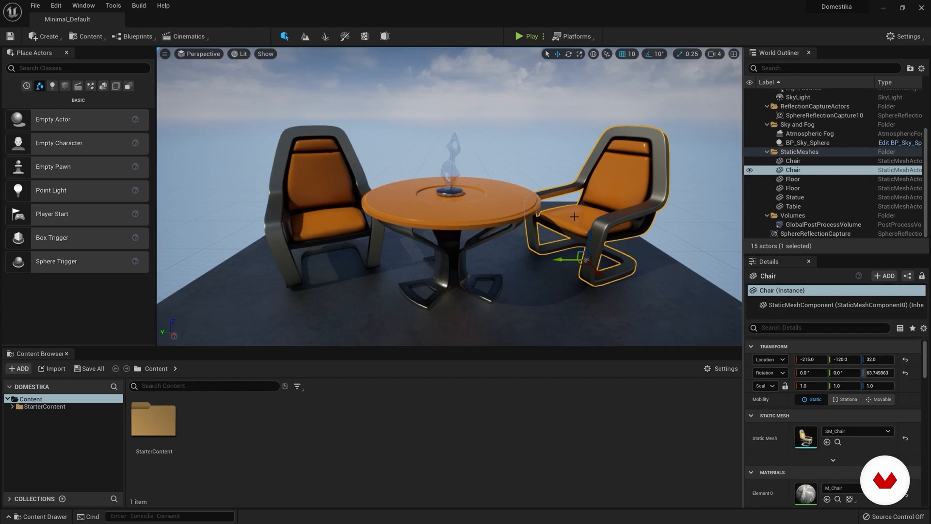
{"action": "left_click_drag", "start_coordinate": [532, 308], "coordinate": [535, 307]}
{"action": "left_click", "coordinate": [540, 306]}
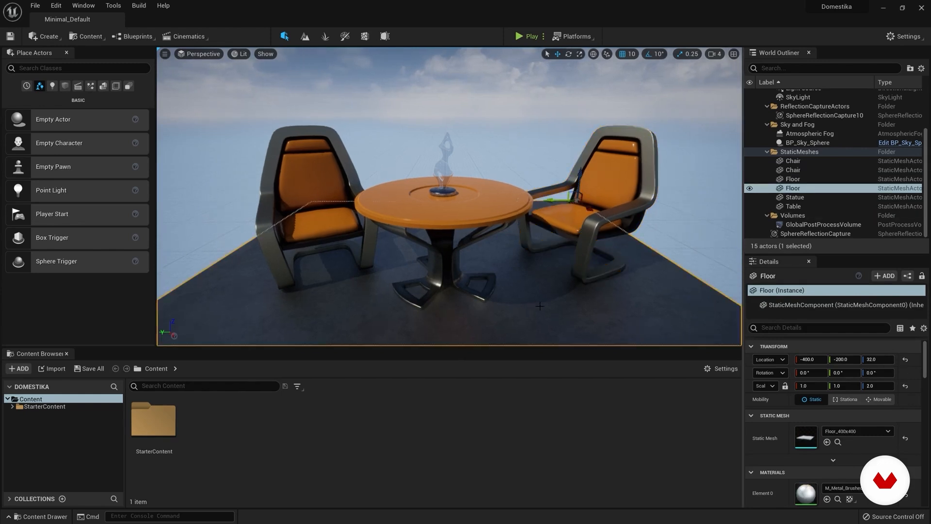
{"action": "left_click", "coordinate": [793, 171]}
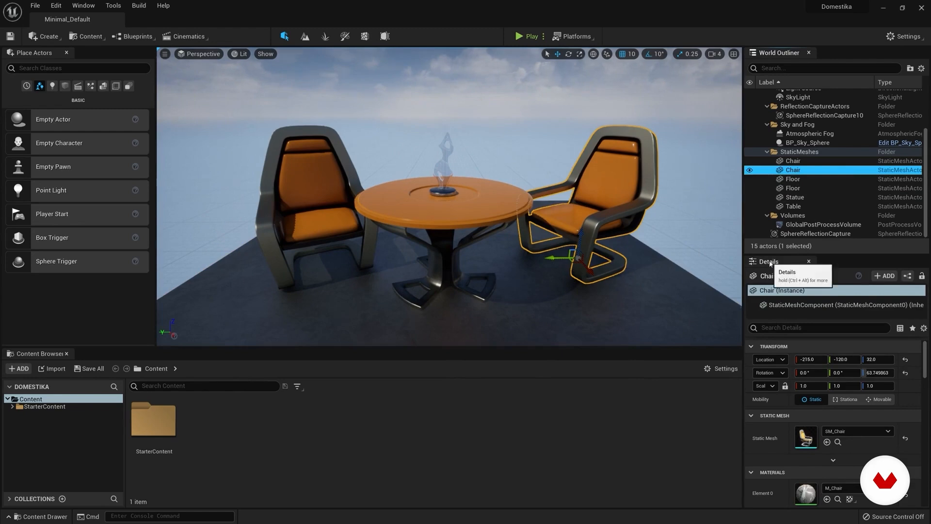
{"action": "left_click", "coordinate": [794, 179]}
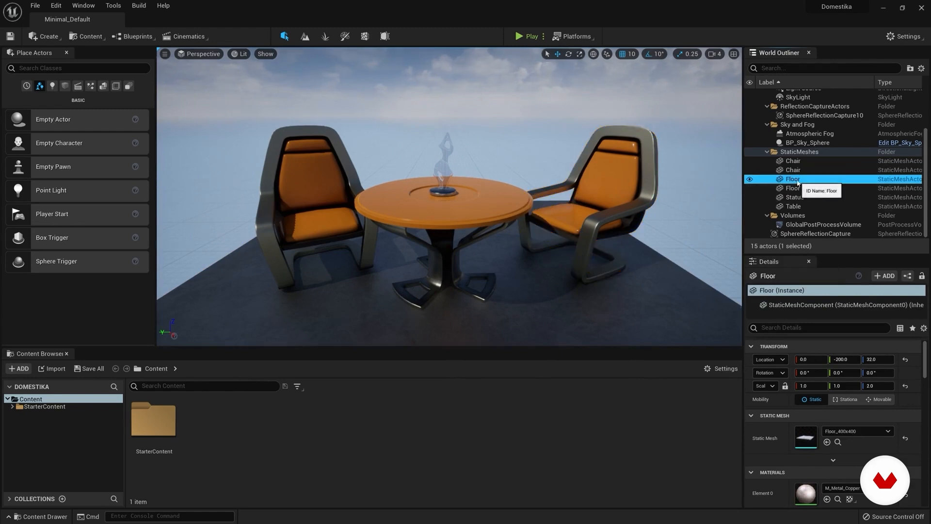
Step: Select the Table actor, and enlarge the Details area to examine its lighting and rendering properties
{"action": "left_click", "coordinate": [794, 206]}
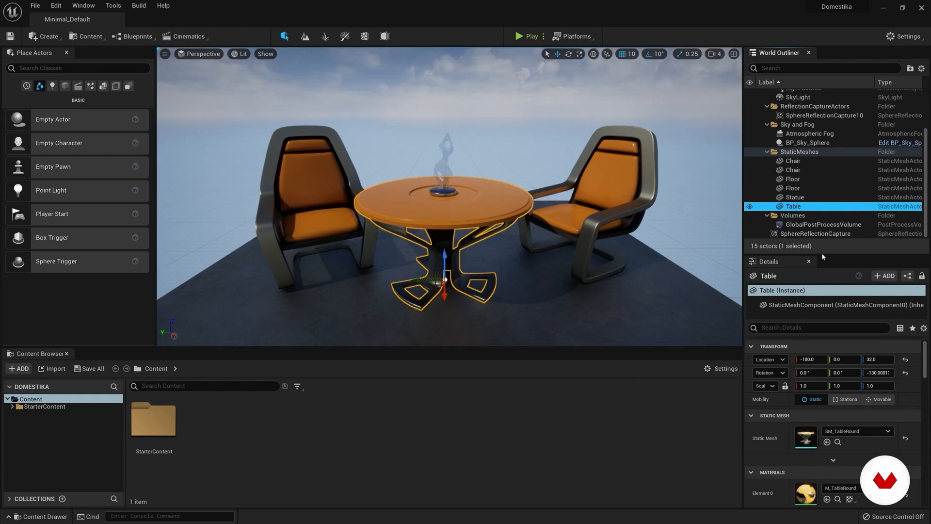
{"action": "left_click_drag", "start_coordinate": [823, 257], "coordinate": [823, 237]}
{"action": "scroll", "coordinate": [772, 396], "scroll_direction": "down", "scroll_amount": 10}
{"action": "scroll", "coordinate": [781, 403], "scroll_direction": "down", "scroll_amount": 8}
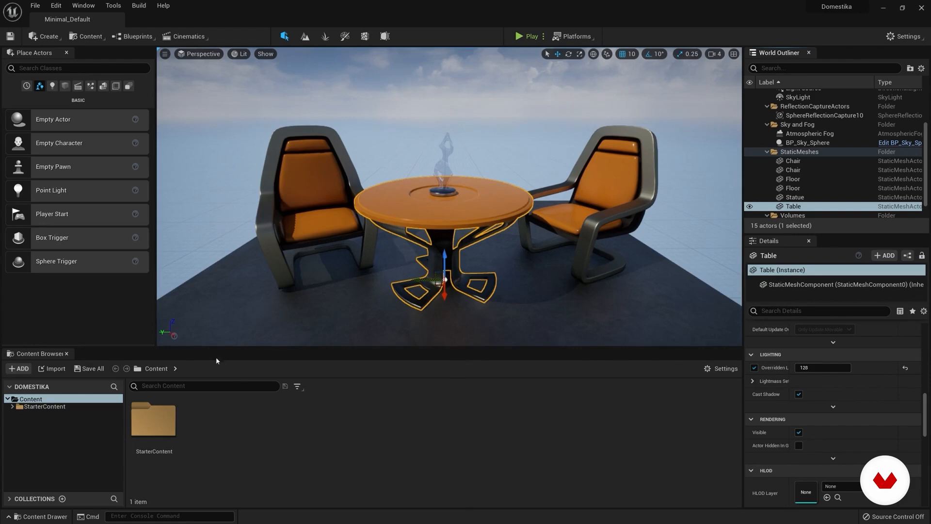
Step: Examine the Architecture, Audio, HDRI and Materials assets in the StarterContent folder, and collapse its folder tree
{"action": "left_click_drag", "start_coordinate": [214, 347], "coordinate": [214, 357]}
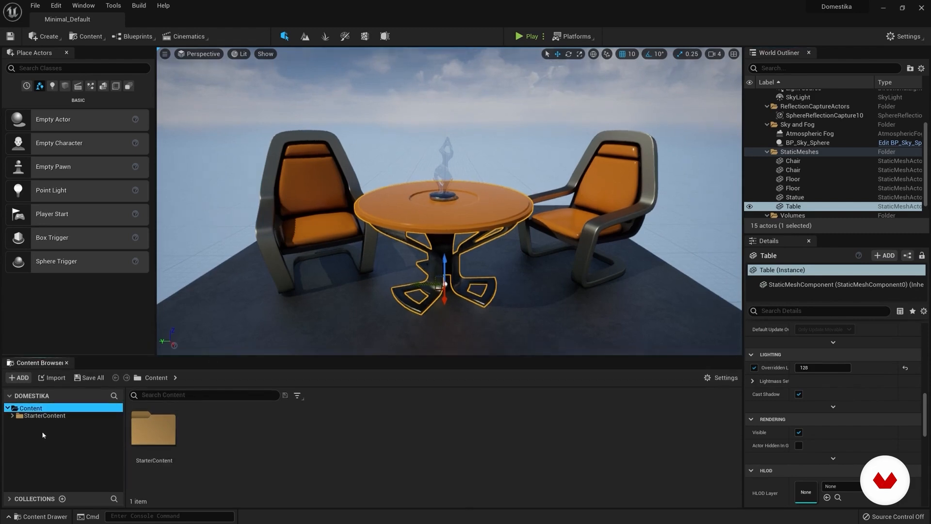
{"action": "double_click", "coordinate": [153, 435]}
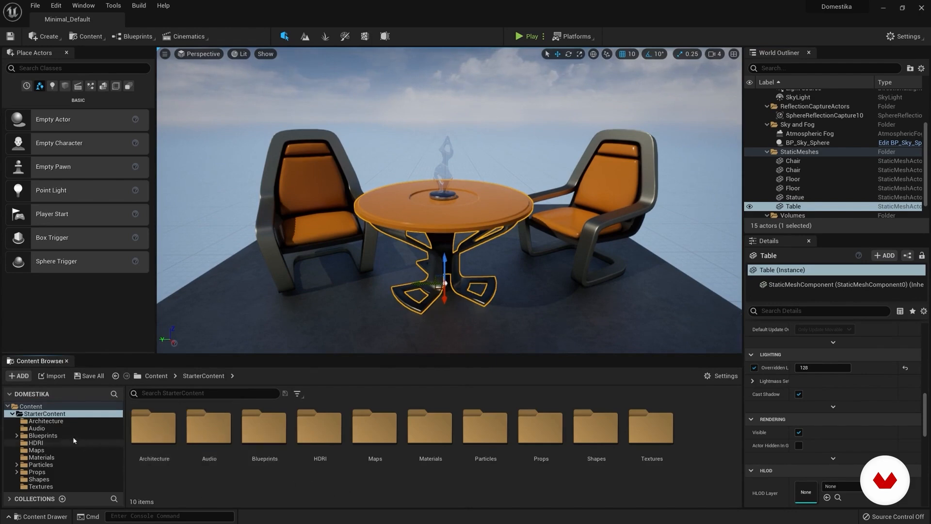
{"action": "left_click", "coordinate": [45, 421]}
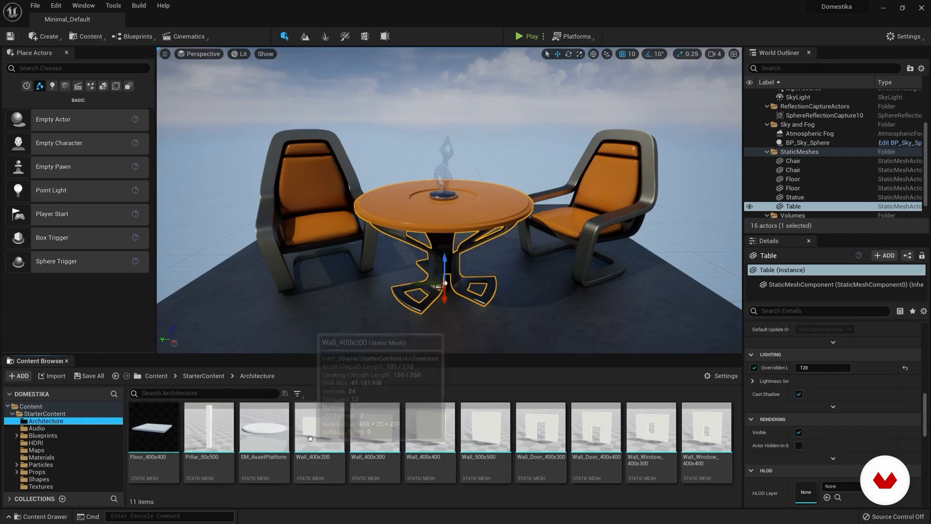
{"action": "left_click", "coordinate": [37, 429]}
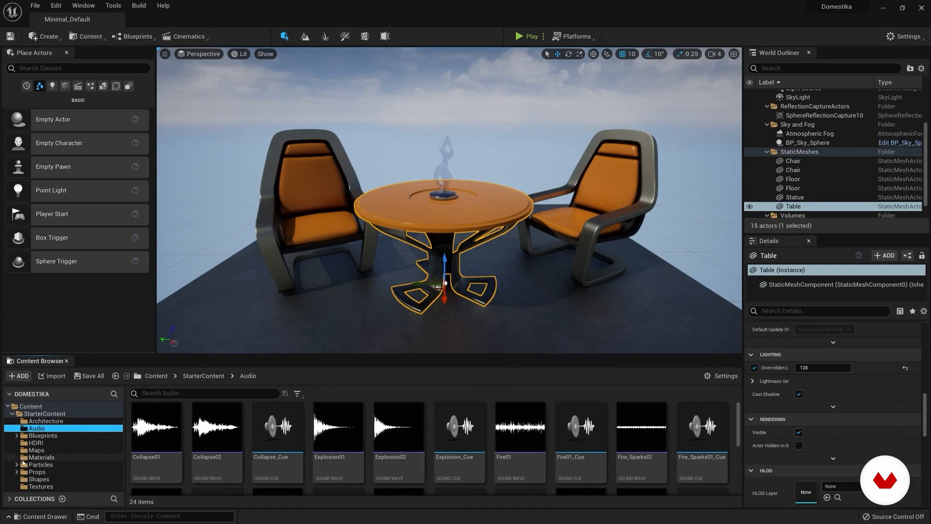
{"action": "left_click", "coordinate": [36, 443]}
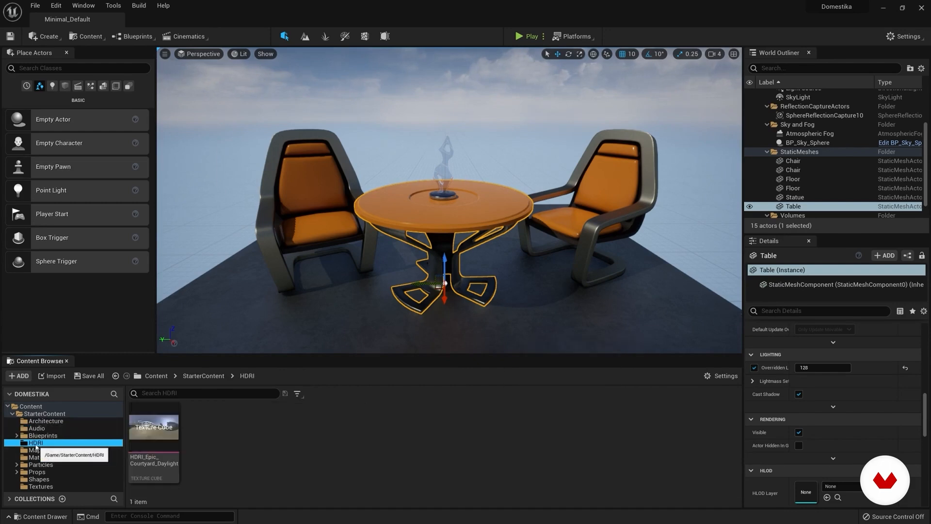
{"action": "left_click", "coordinate": [155, 433]}
{"action": "left_click", "coordinate": [38, 457]}
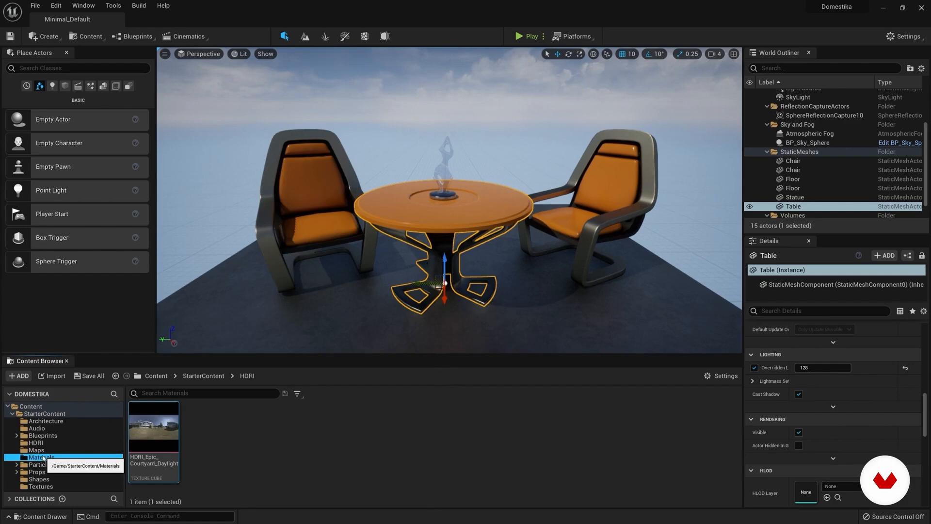
{"action": "scroll", "coordinate": [582, 439], "scroll_direction": "down", "scroll_amount": 3}
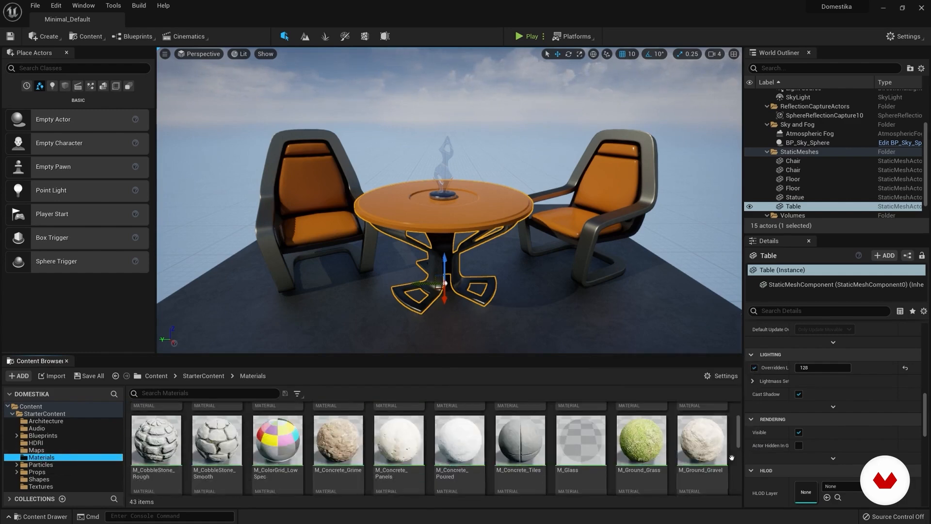
{"action": "left_click_drag", "start_coordinate": [740, 436], "coordinate": [741, 423]}
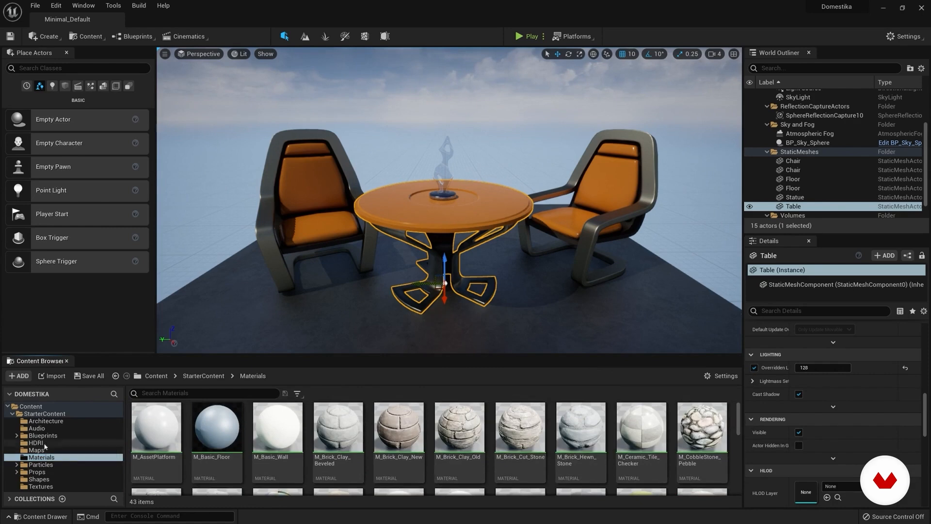
{"action": "left_click", "coordinate": [10, 415]}
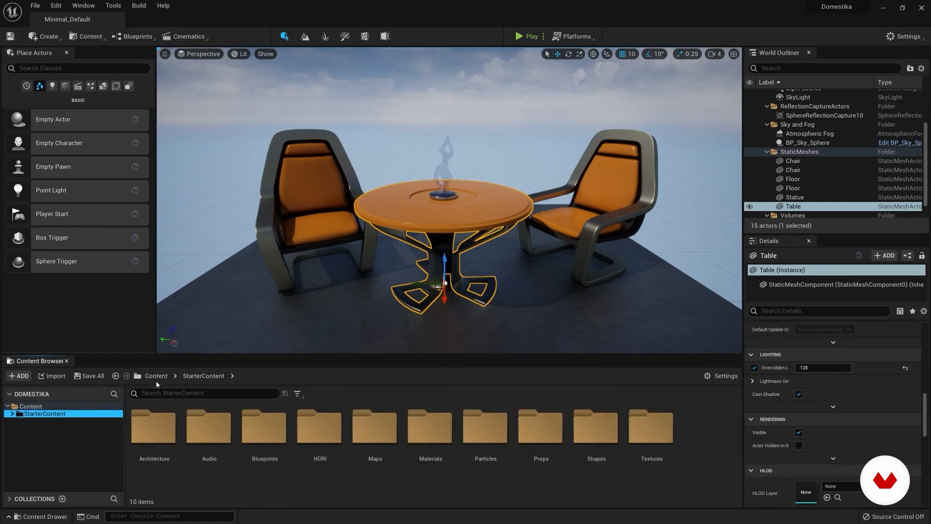
Step: Reduce the Content Browser's height and dock it as a full-window tab beside the Minimal_Default level
{"action": "mouse_move", "coordinate": [192, 361]}
{"action": "left_mouse_down"}
{"action": "mouse_move", "coordinate": [193, 385]}
{"action": "mouse_move", "coordinate": [199, 365]}
{"action": "left_mouse_up"}
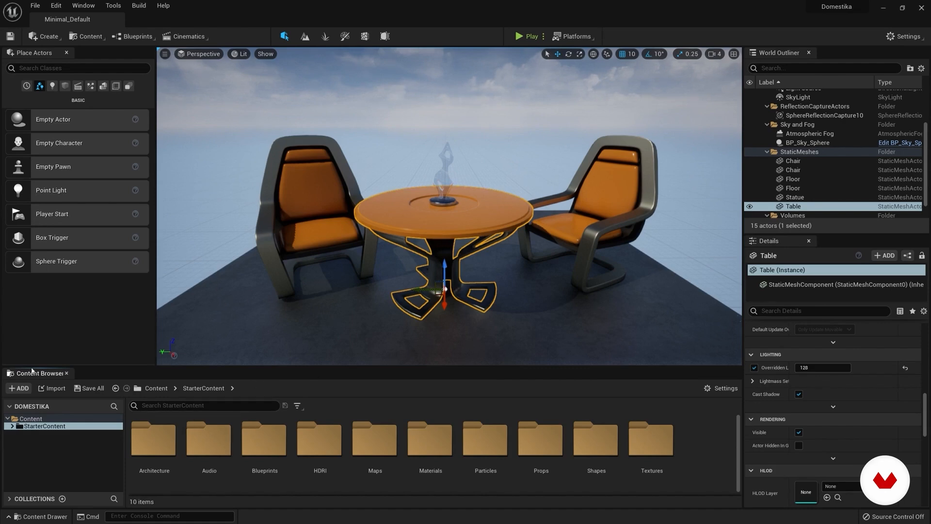
{"action": "left_click_drag", "start_coordinate": [39, 375], "coordinate": [127, 22]}
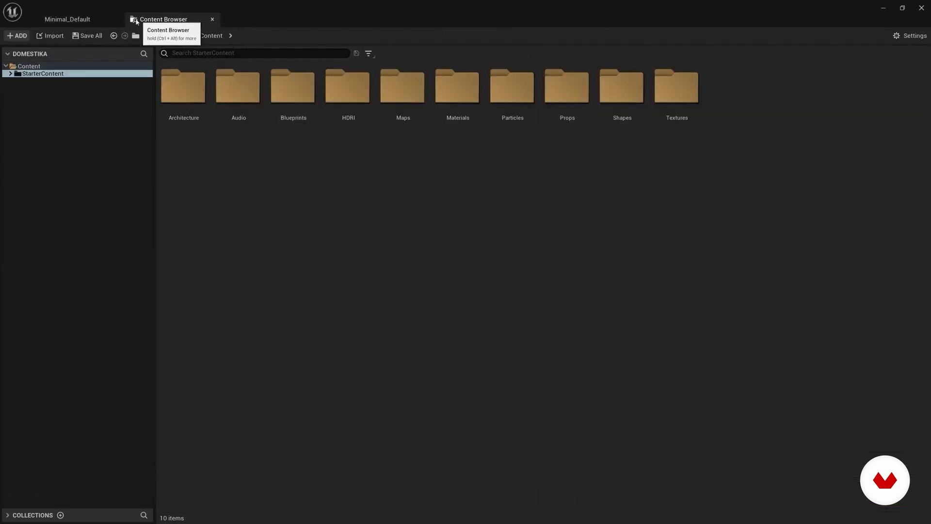
Step: Switch between the Minimal_Default level and the Content Browser, return to the level, and narrow the Place Actors area
{"action": "left_click", "coordinate": [92, 20]}
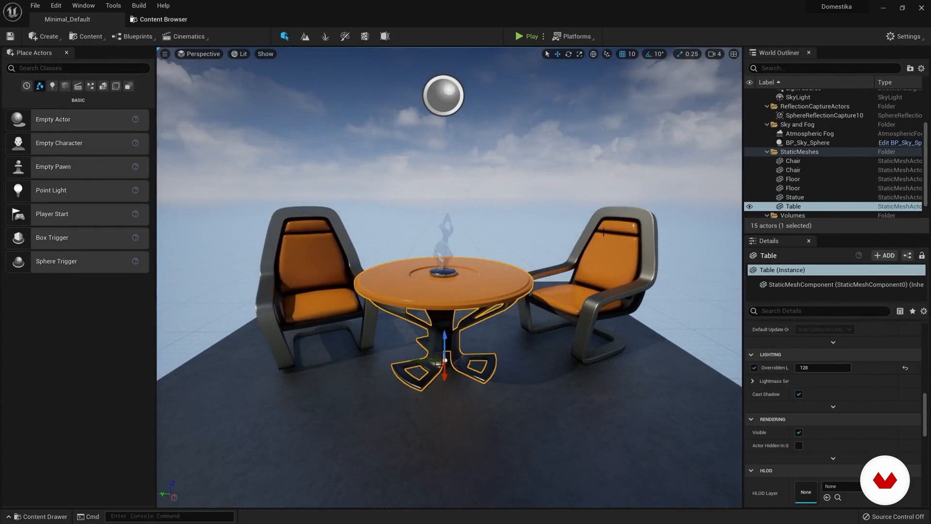
{"action": "left_click", "coordinate": [165, 19]}
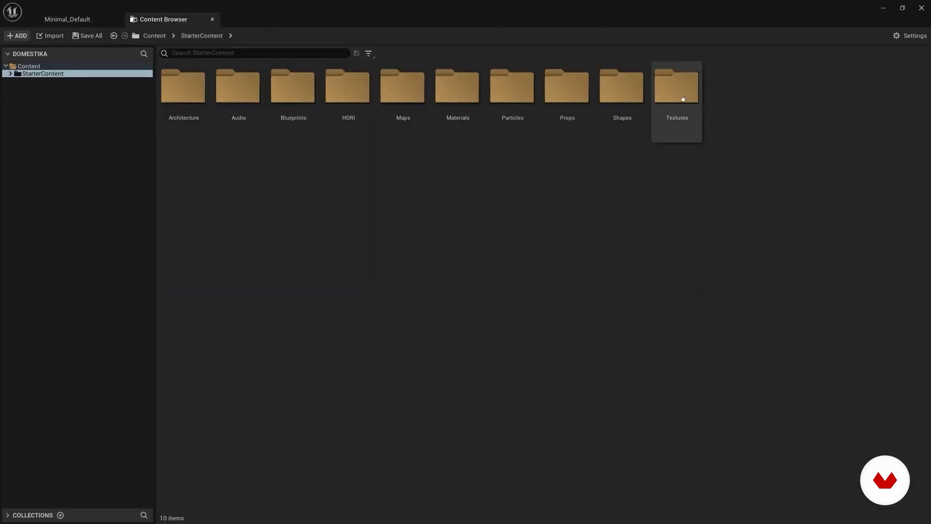
{"action": "left_click", "coordinate": [78, 21]}
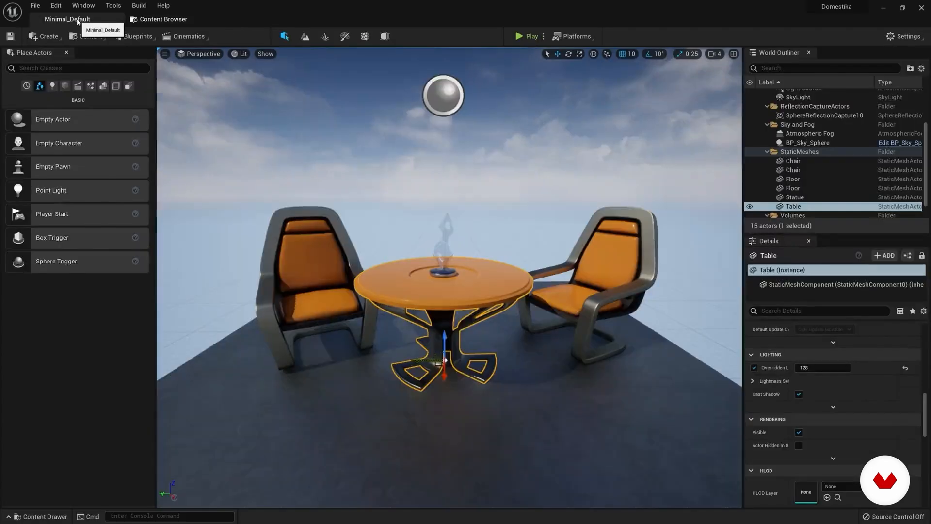
{"action": "left_click_drag", "start_coordinate": [157, 103], "coordinate": [132, 134]}
Step: Dock Details as a tab beside the World Outliner, compare both tabs, and dock Details back beneath the Outliner
{"action": "left_click_drag", "start_coordinate": [785, 243], "coordinate": [828, 50]}
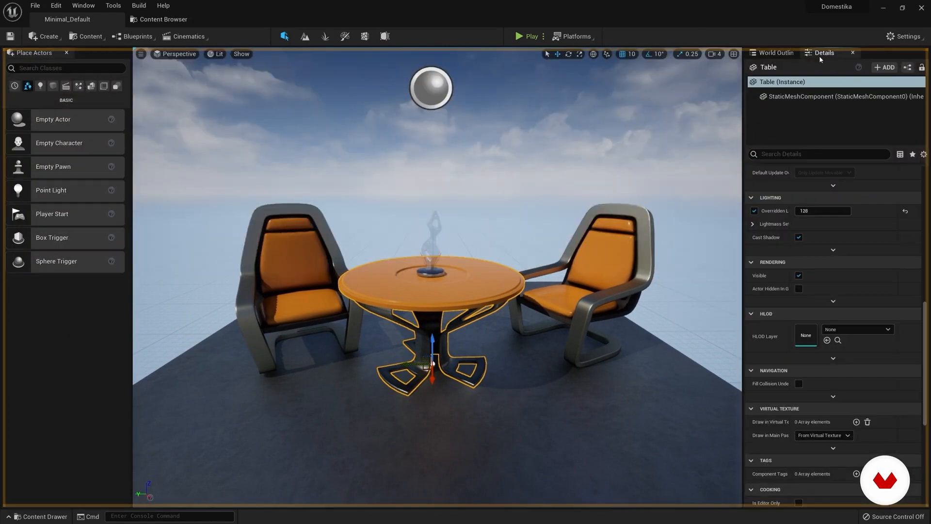
{"action": "left_click", "coordinate": [781, 54]}
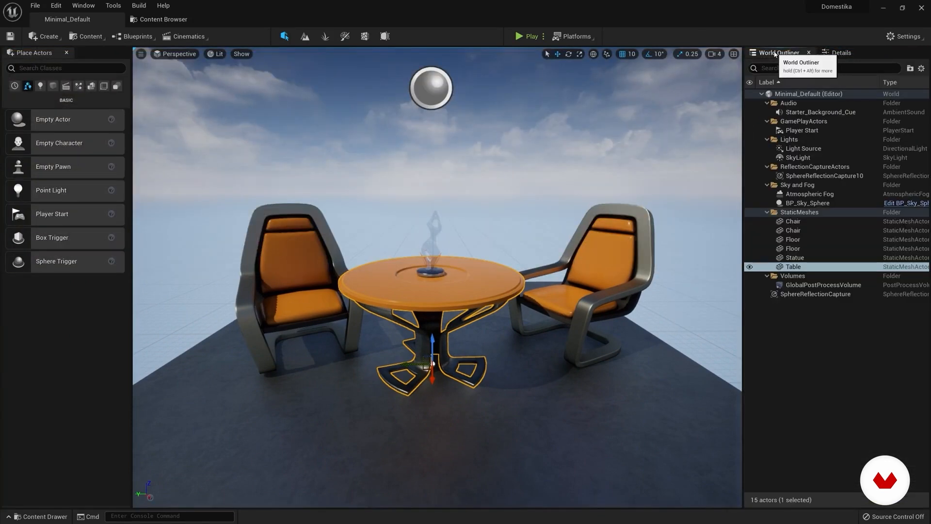
{"action": "left_click", "coordinate": [840, 53]}
{"action": "left_click_drag", "start_coordinate": [840, 53], "coordinate": [819, 503]}
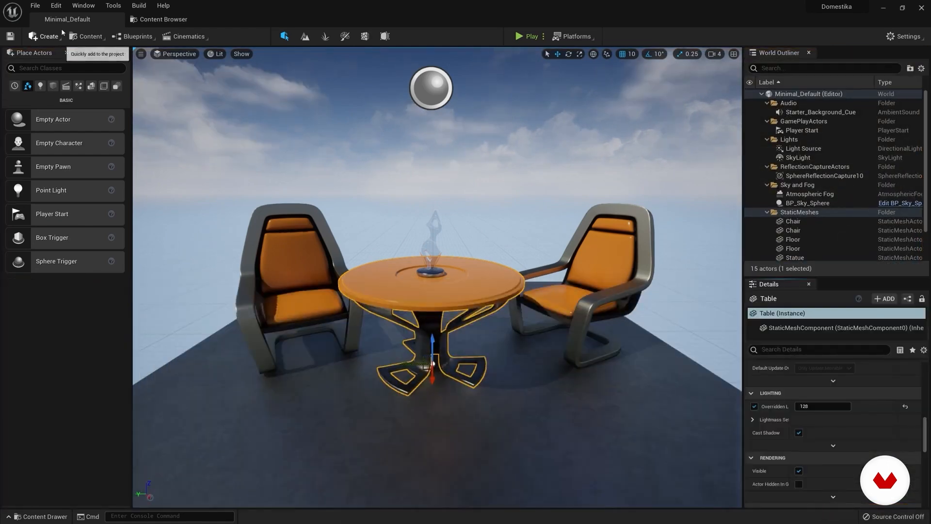
Step: Load the Default Editor Layout, and replace it with the UE4 Classic Layout
{"action": "left_click", "coordinate": [111, 6]}
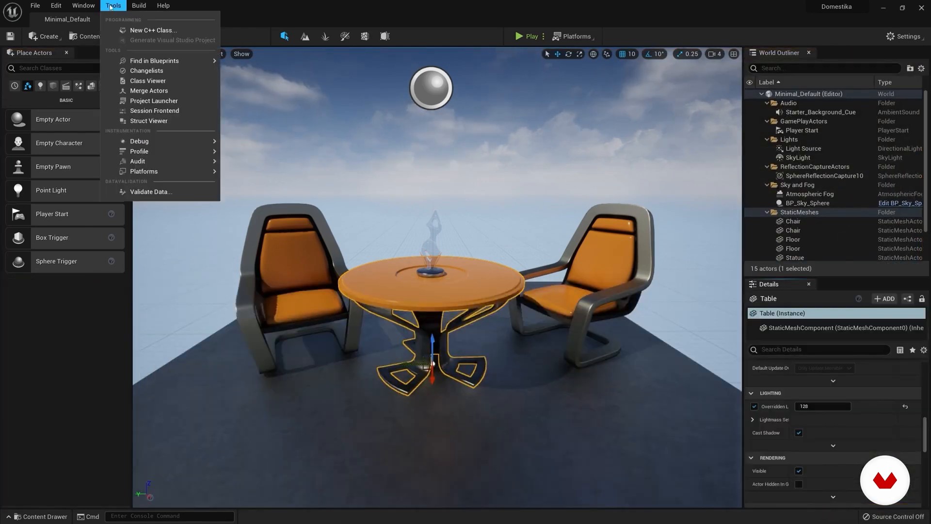
{"action": "mouse_move", "coordinate": [83, 6]}
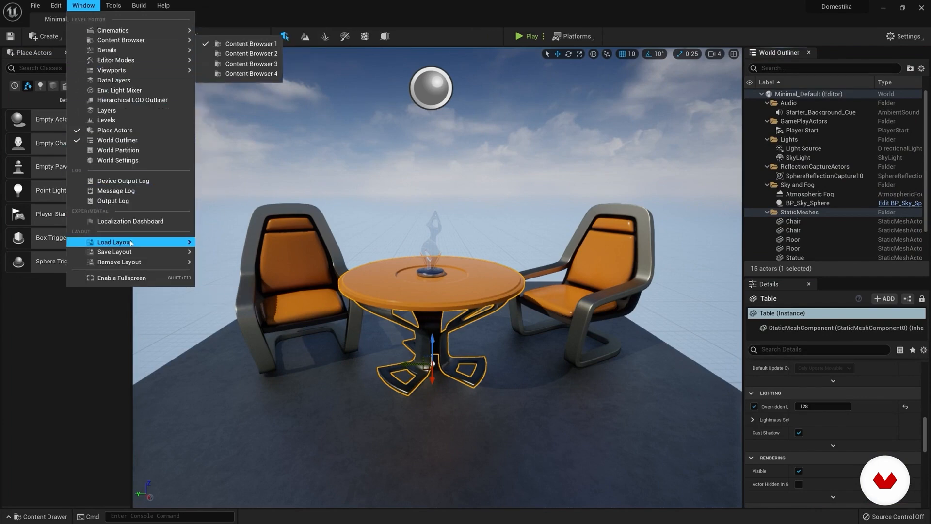
{"action": "mouse_move", "coordinate": [132, 243]}
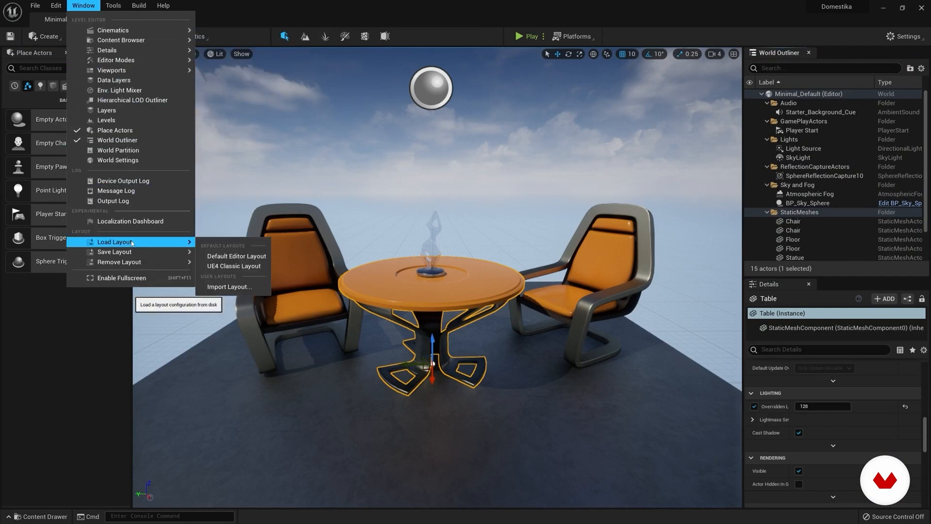
{"action": "left_click", "coordinate": [229, 256]}
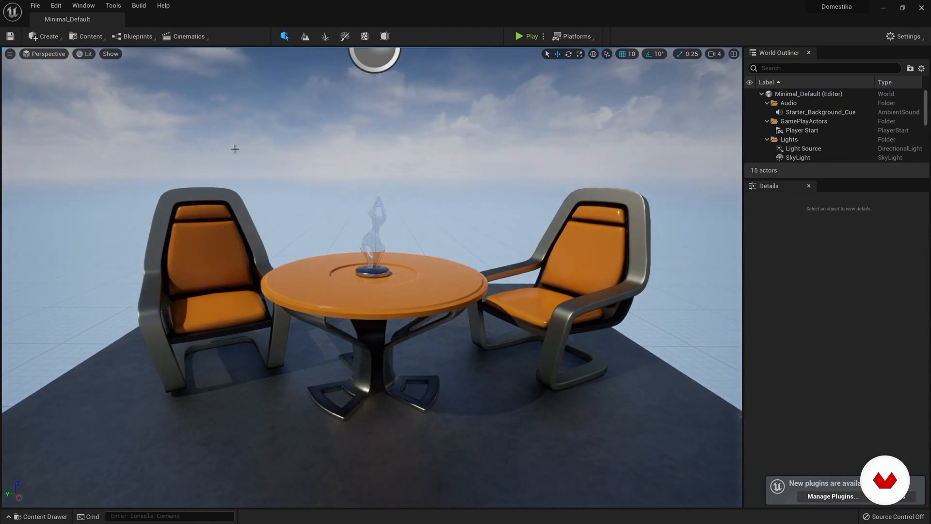
{"action": "left_click", "coordinate": [83, 5]}
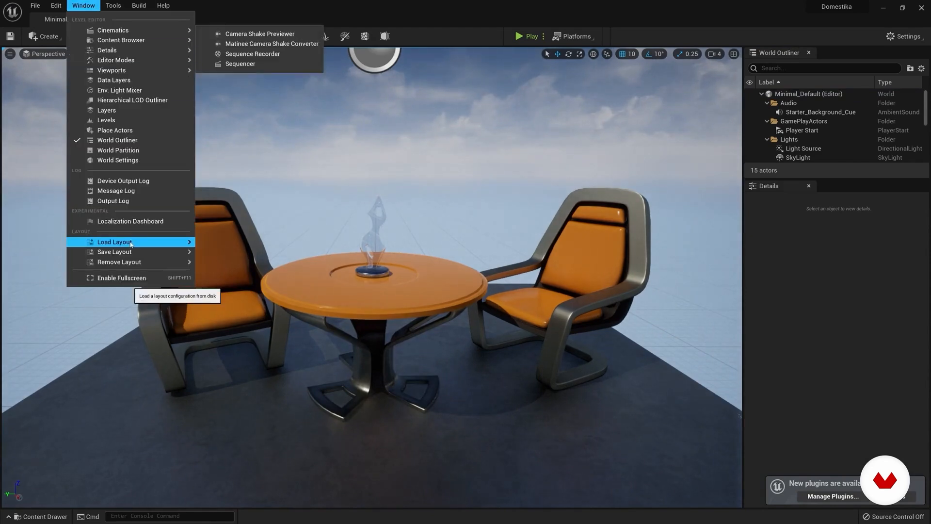
{"action": "mouse_move", "coordinate": [131, 243]}
{"action": "left_click", "coordinate": [233, 266]}
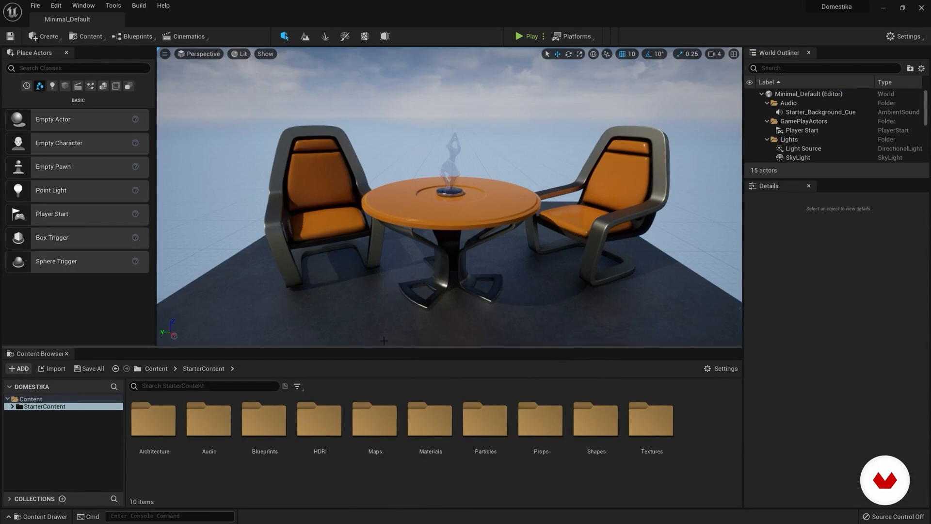
Step: Return the editor from the UE4 Classic Layout to the Default Editor Layout
{"action": "left_click", "coordinate": [83, 6]}
{"action": "mouse_move", "coordinate": [127, 242]}
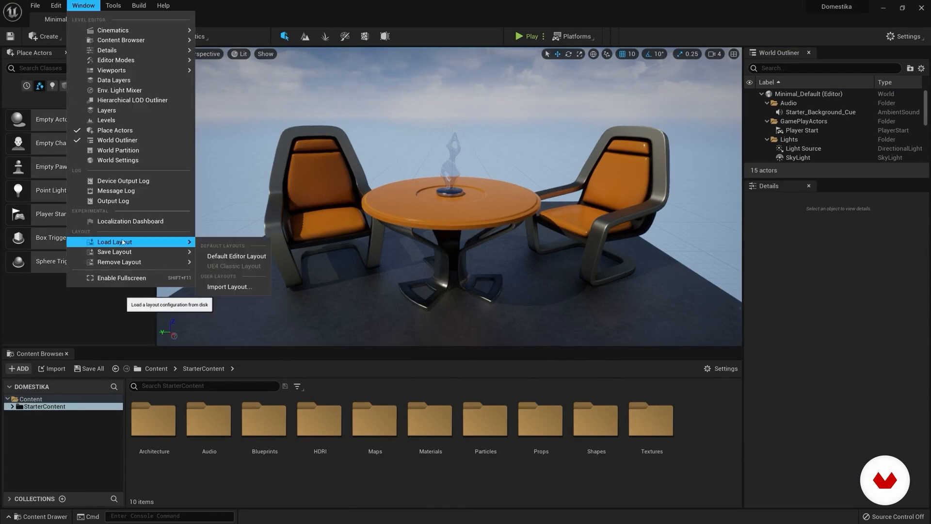
{"action": "left_click", "coordinate": [262, 256]}
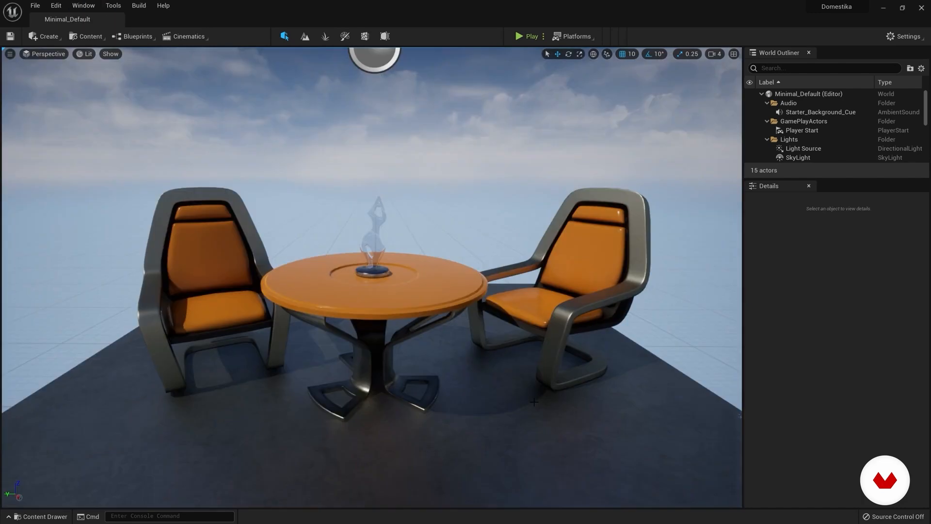
Step: Dock the Content Drawer's browser in the layout, and narrow the World Outliner and Details area to widen the viewport
{"action": "left_click", "coordinate": [29, 516]}
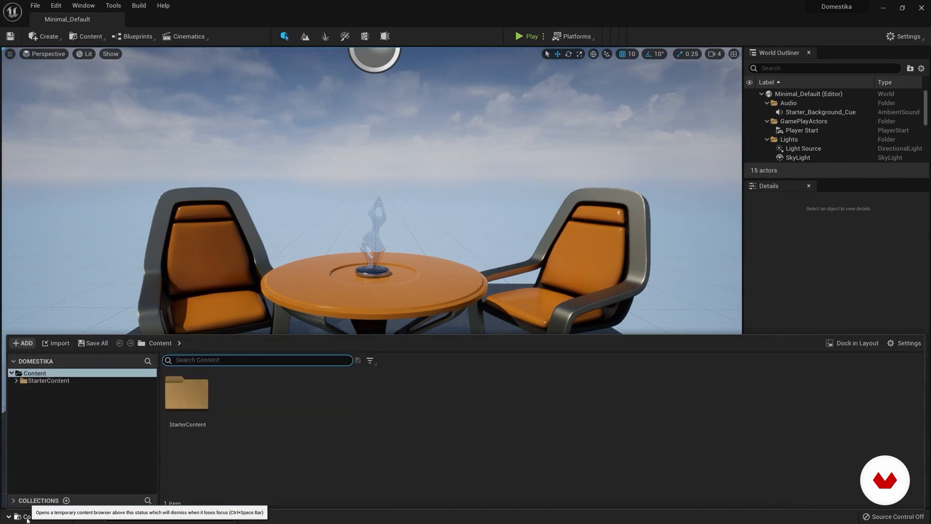
{"action": "left_click", "coordinate": [34, 517]}
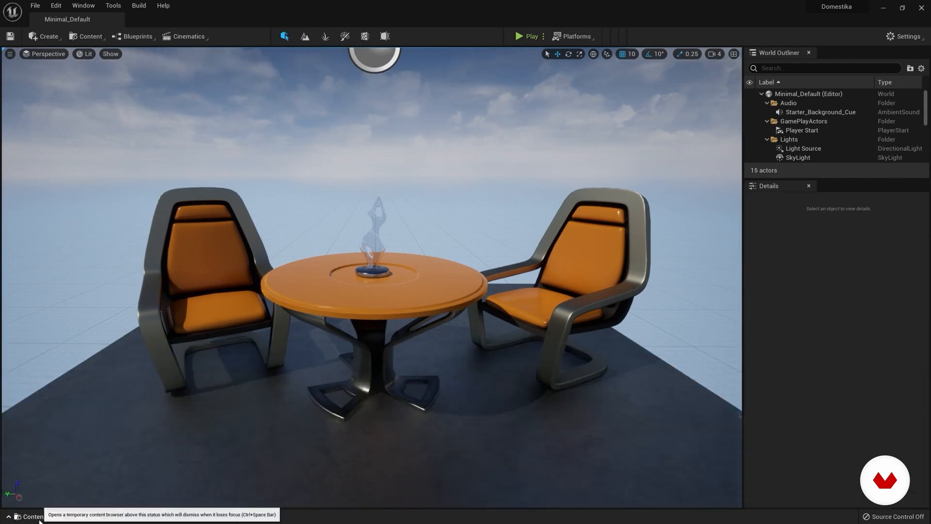
{"action": "left_click", "coordinate": [39, 516]}
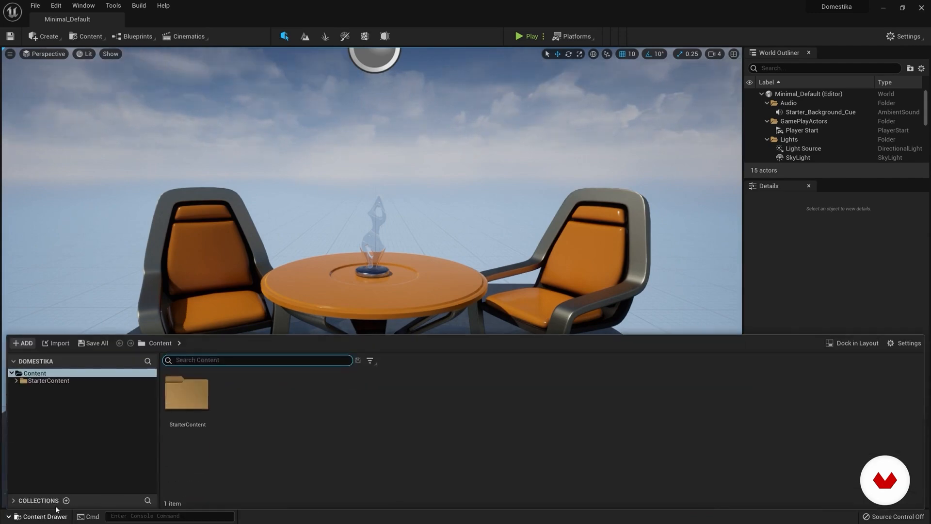
{"action": "left_click", "coordinate": [851, 344]}
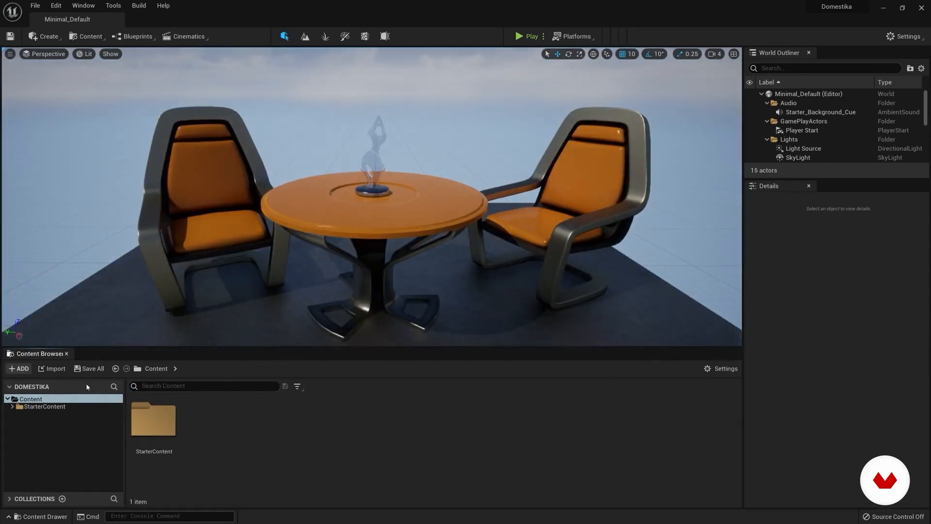
{"action": "right_click_drag", "start_coordinate": [679, 271], "coordinate": [723, 272]}
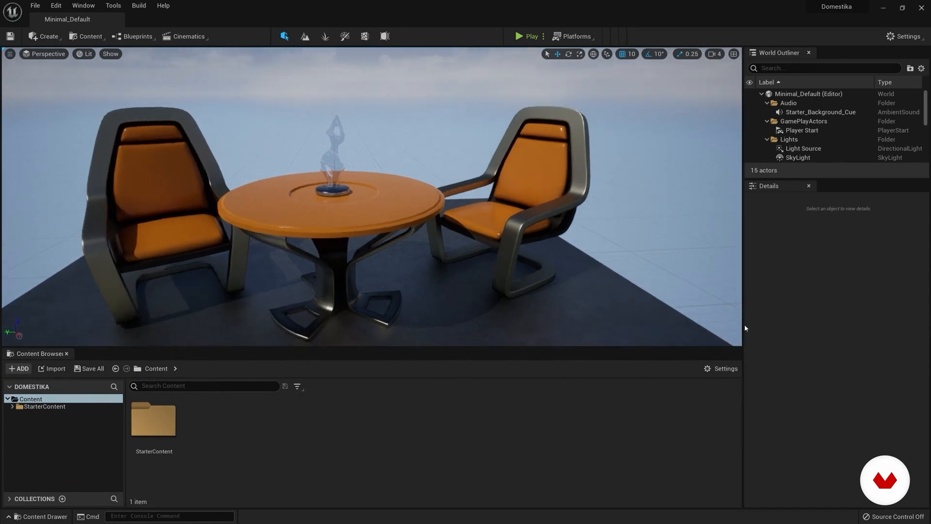
{"action": "left_click_drag", "start_coordinate": [744, 325], "coordinate": [797, 330]}
Step: Try to set the Content Browser's thumbnail size to Tiny
{"action": "left_click", "coordinate": [761, 370]}
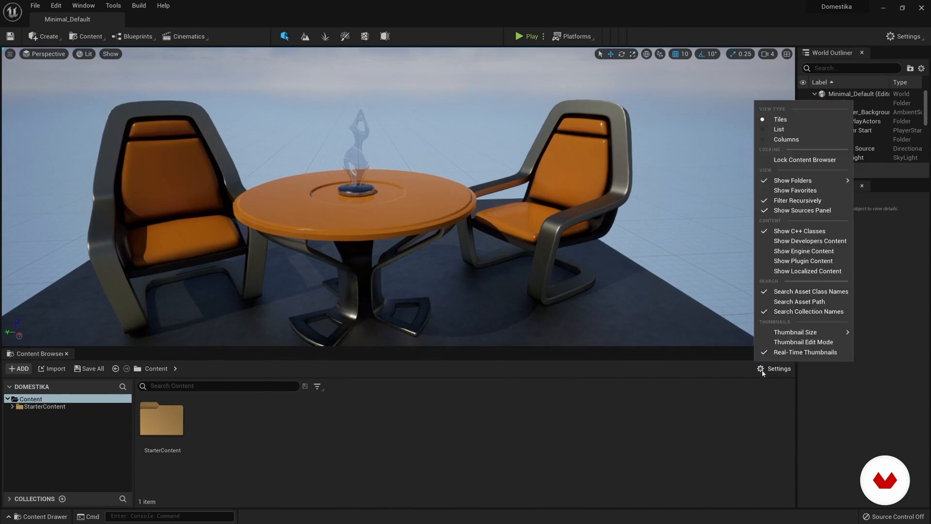
{"action": "mouse_move", "coordinate": [800, 334]}
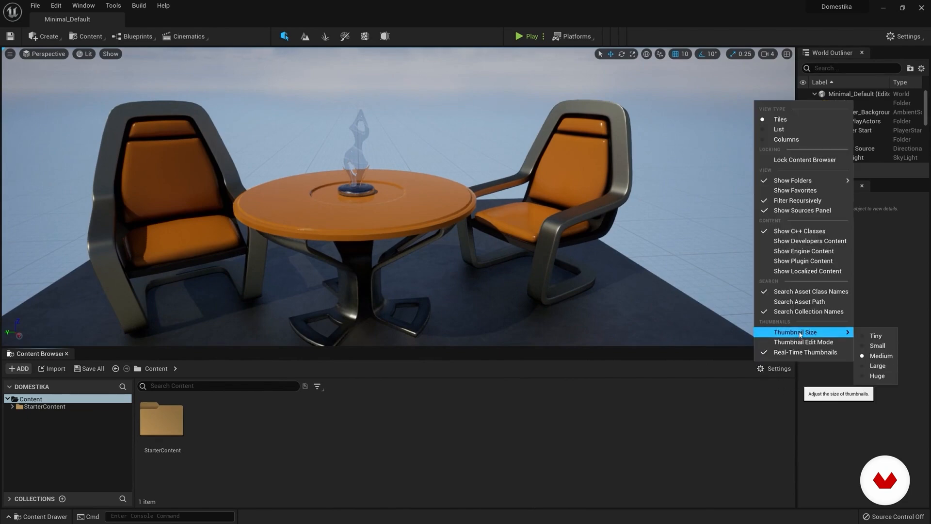
{"action": "left_click", "coordinate": [877, 336]}
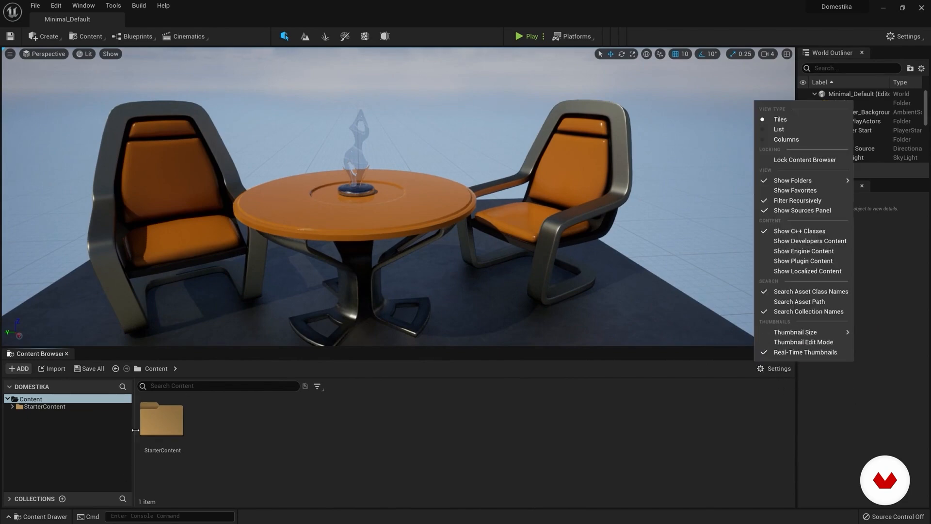
Step: Open the Textures folder inside StarterContent to show its texture assets
{"action": "double_click", "coordinate": [161, 420]}
{"action": "left_click", "coordinate": [271, 427]}
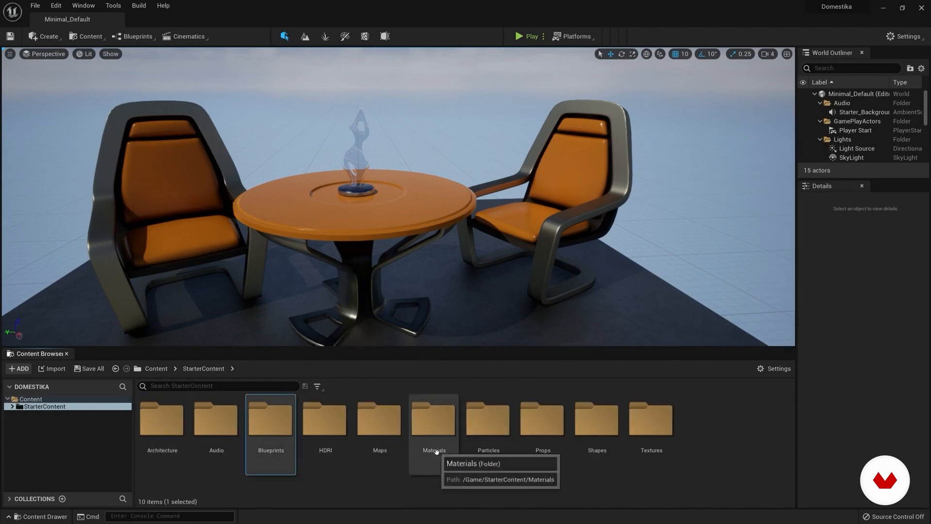
{"action": "double_click", "coordinate": [652, 421]}
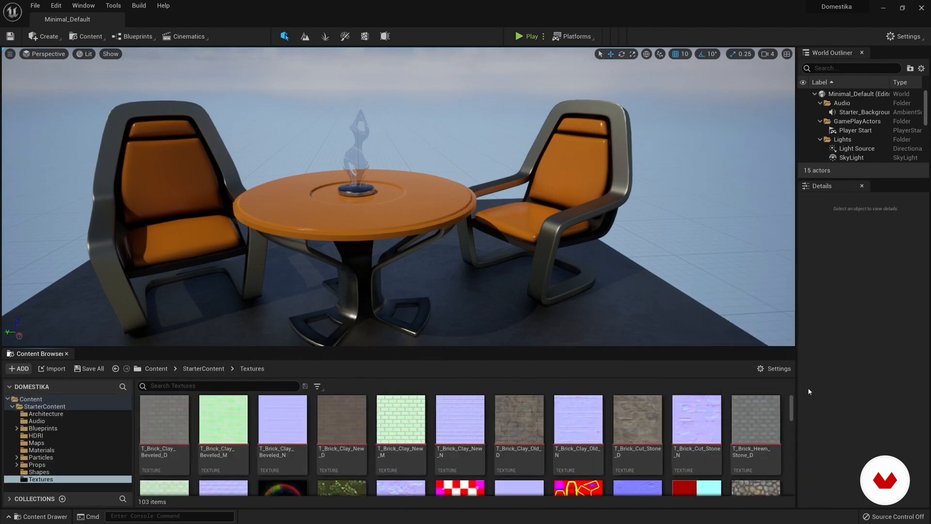
{"action": "left_click", "coordinate": [37, 472]}
{"action": "left_click", "coordinate": [41, 479]}
Step: Preview the texture thumbnails at the Tiny and Small sizes, and set the thumbnail size back to Medium
{"action": "left_click", "coordinate": [775, 370]}
{"action": "mouse_move", "coordinate": [802, 333]}
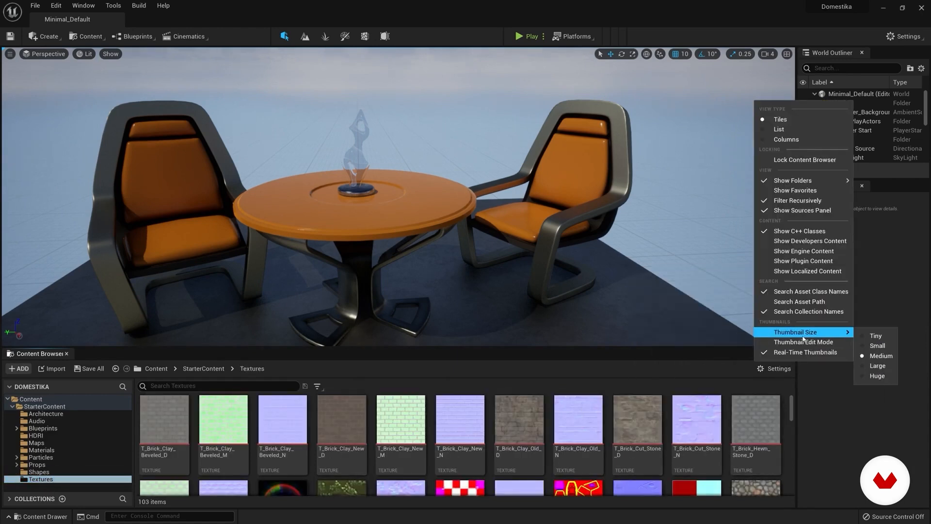
{"action": "left_click", "coordinate": [878, 336]}
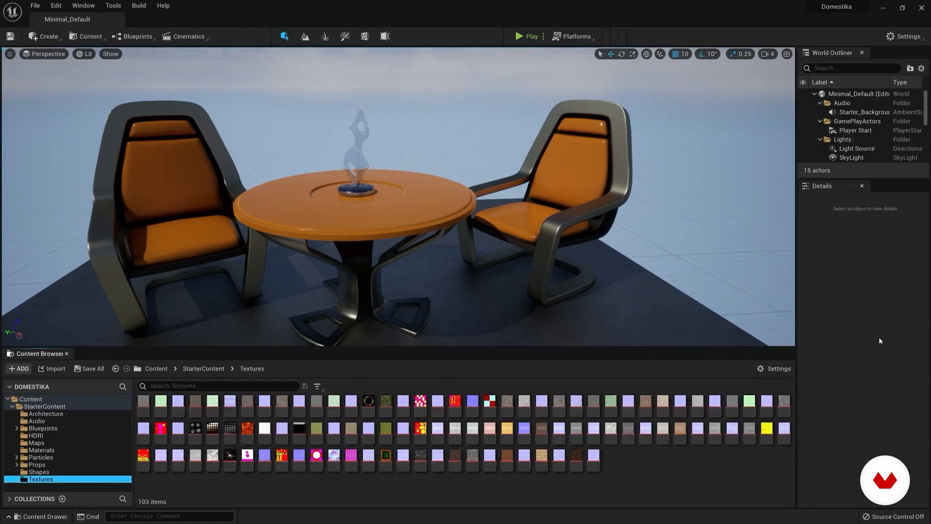
{"action": "left_click", "coordinate": [777, 372]}
{"action": "mouse_move", "coordinate": [800, 332]}
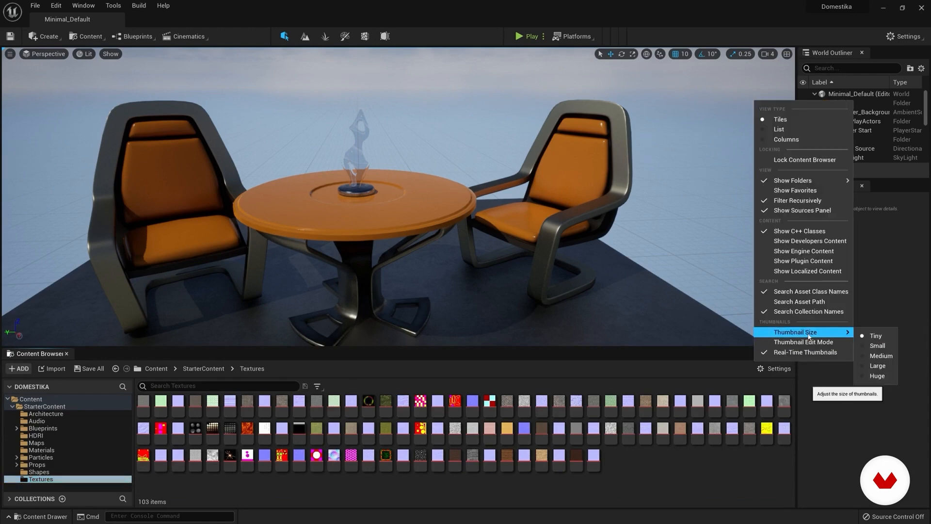
{"action": "left_click", "coordinate": [880, 351]}
{"action": "left_click", "coordinate": [772, 370]}
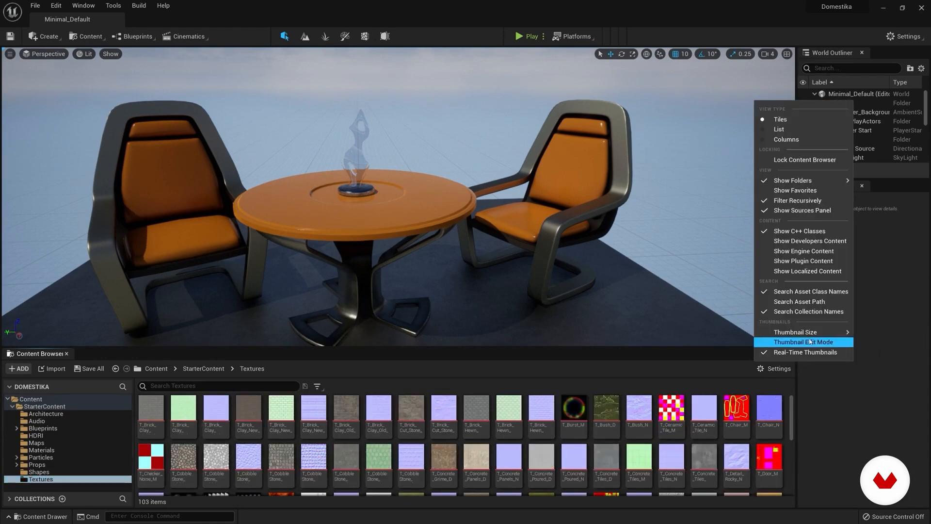
{"action": "mouse_move", "coordinate": [801, 340]}
{"action": "left_click", "coordinate": [877, 359]}
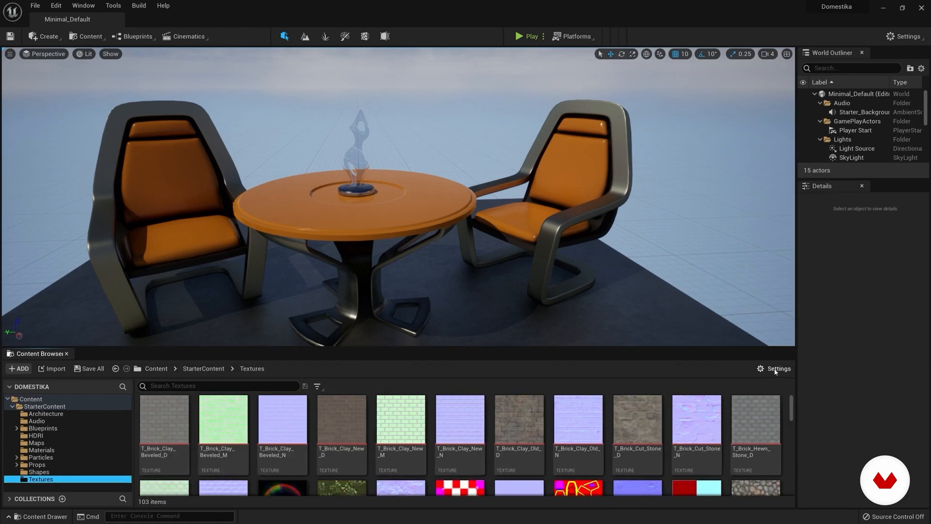
Step: Collapse the StarterContent folder tree, and reduce the Content Browser's height to enlarge the viewport
{"action": "left_click", "coordinate": [775, 372]}
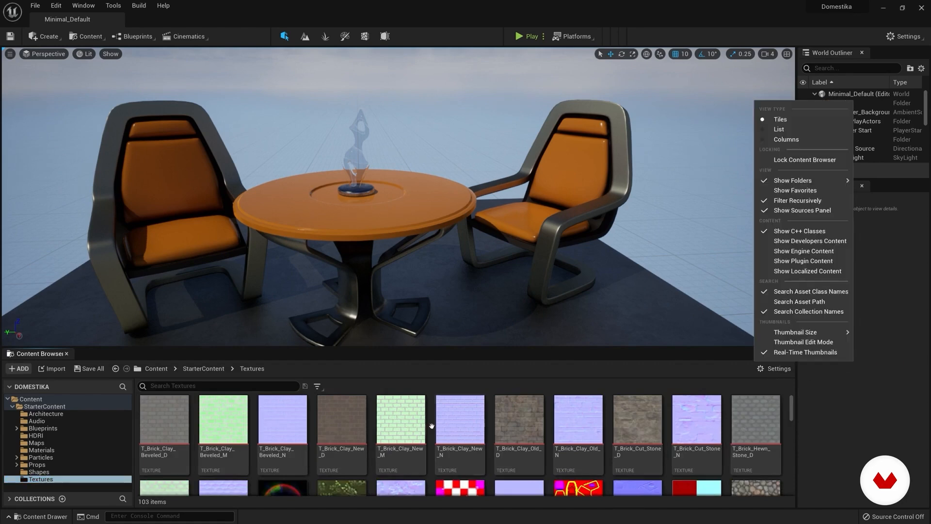
{"action": "left_click", "coordinate": [12, 408]}
{"action": "left_click_drag", "start_coordinate": [218, 346], "coordinate": [218, 372]}
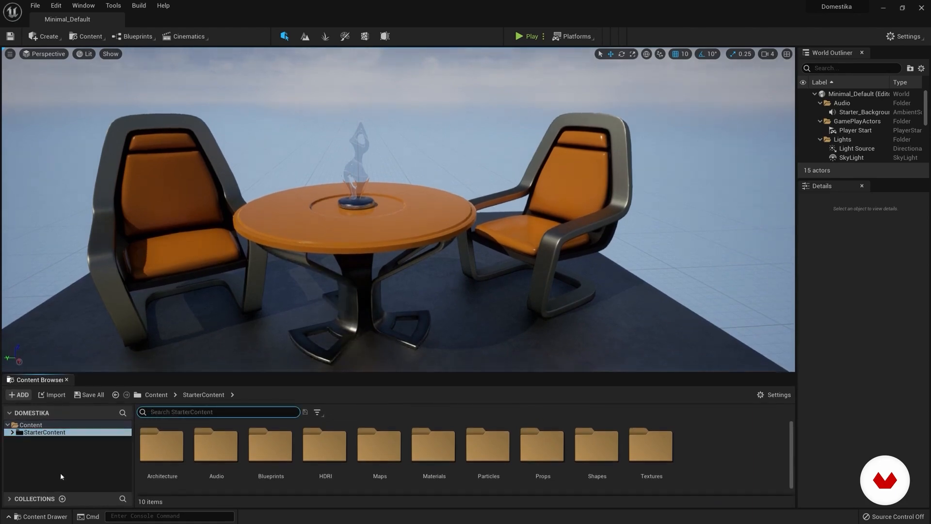
Step: Expand the Collections section, select the T_Brick_Clay_Beveled_D texture in Textures, and add a local collection
{"action": "left_click", "coordinate": [9, 499]}
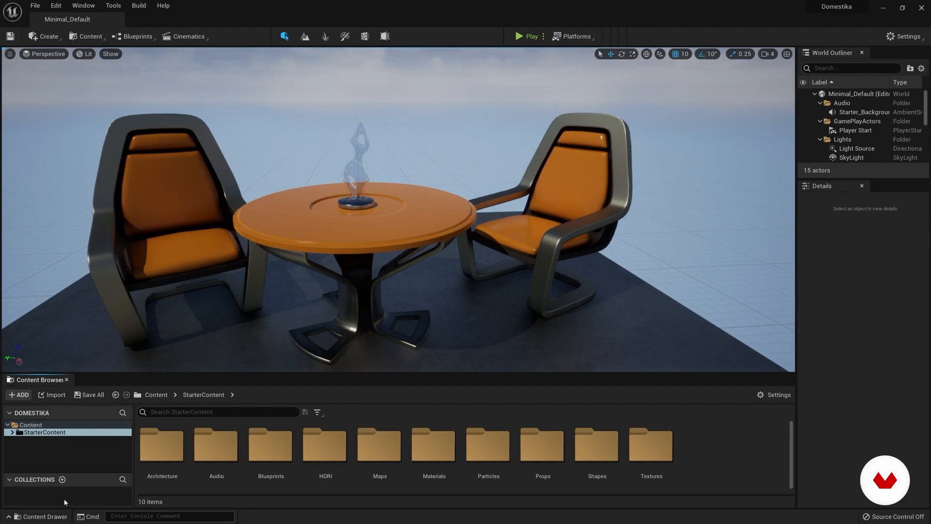
{"action": "double_click", "coordinate": [651, 445]}
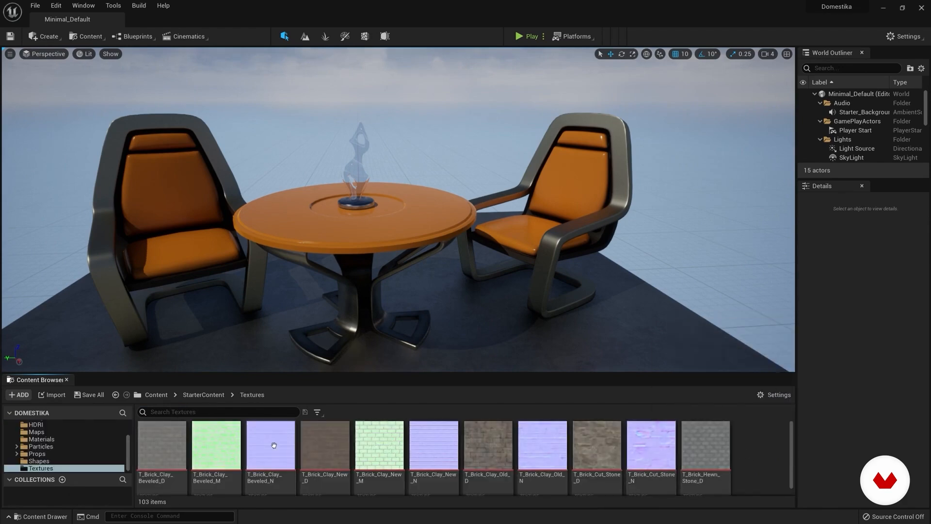
{"action": "left_click_drag", "start_coordinate": [154, 440], "coordinate": [61, 481]}
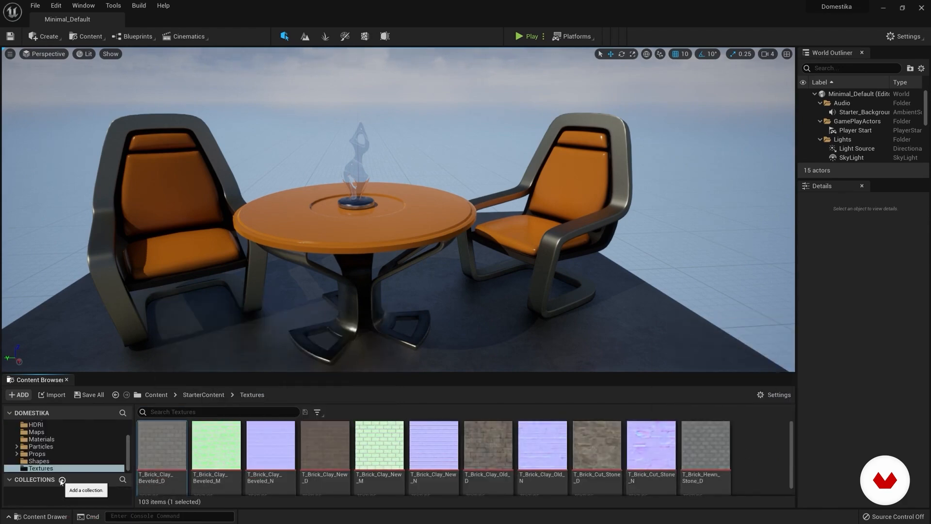
{"action": "left_click", "coordinate": [61, 480]}
{"action": "left_click", "coordinate": [82, 469]}
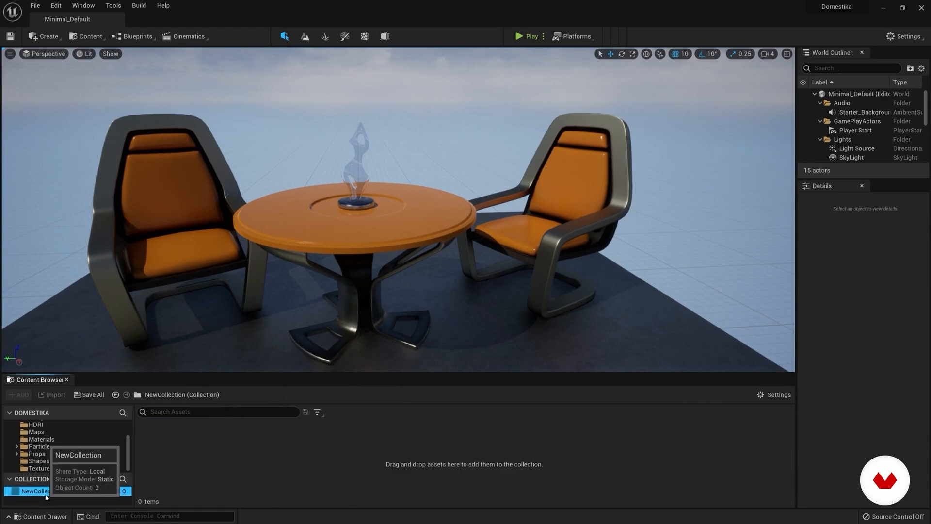
Step: Add HDRI_Epic_Courtyard_Daylight, the Architecture folder's Wall_400x200 and the Audio folder's Explosion02 to the NewCollection collection
{"action": "left_click", "coordinate": [42, 439]}
{"action": "left_click", "coordinate": [36, 424]}
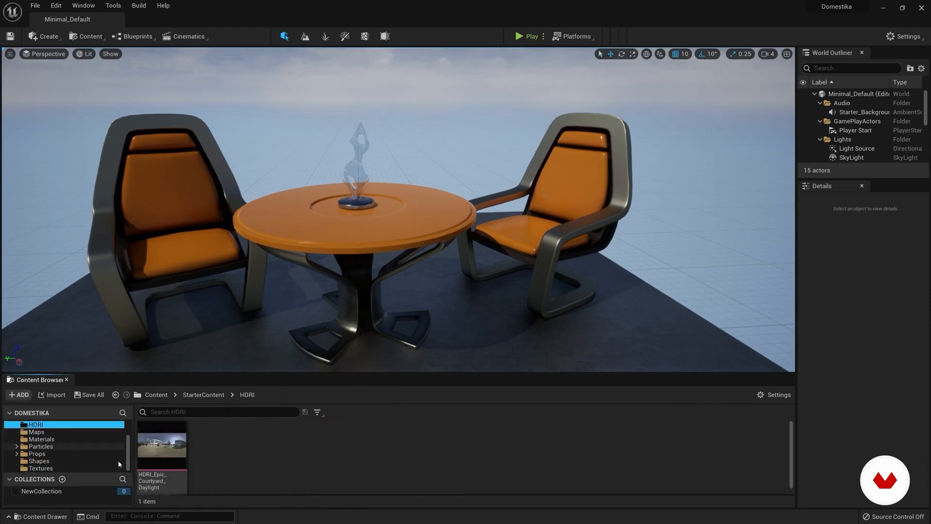
{"action": "left_click_drag", "start_coordinate": [162, 444], "coordinate": [43, 491]}
{"action": "left_click", "coordinate": [46, 439]}
{"action": "left_click_drag", "start_coordinate": [325, 444], "coordinate": [40, 491]}
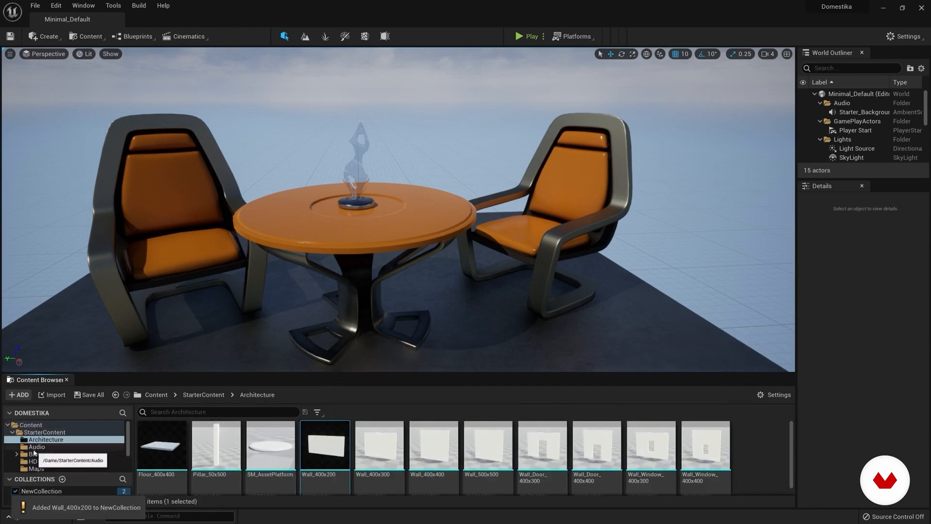
{"action": "left_click", "coordinate": [35, 447]}
{"action": "left_click_drag", "start_coordinate": [380, 444], "coordinate": [55, 494]}
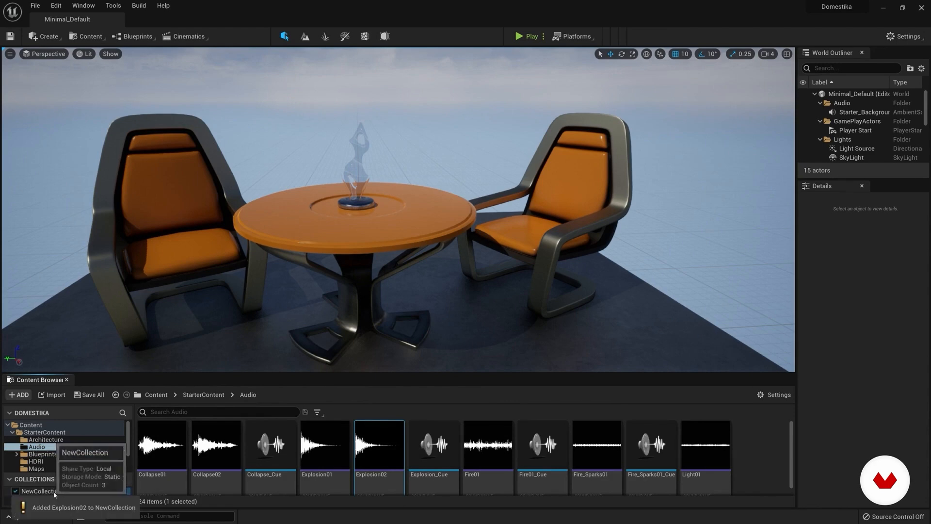
Step: Open the new collection from the Content root to show its assets, and rename it D_collezione
{"action": "left_click", "coordinate": [43, 426]}
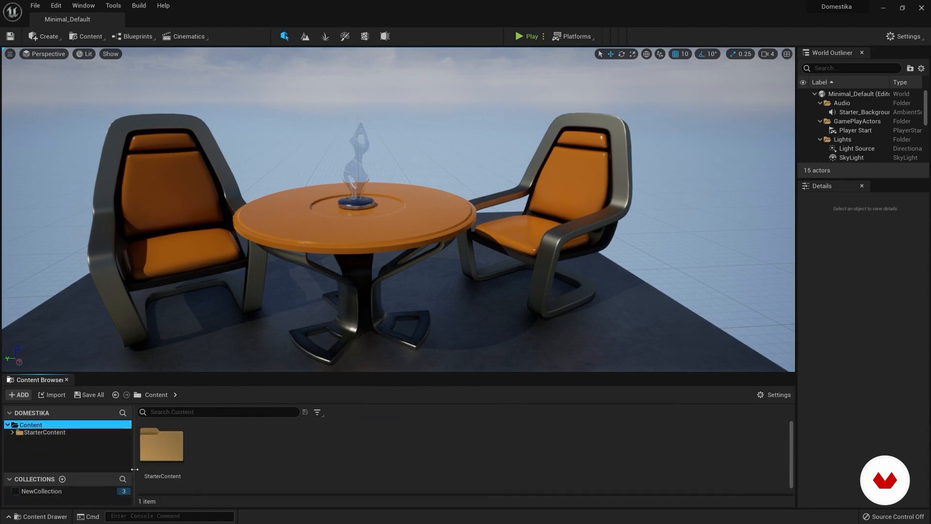
{"action": "left_click", "coordinate": [47, 492]}
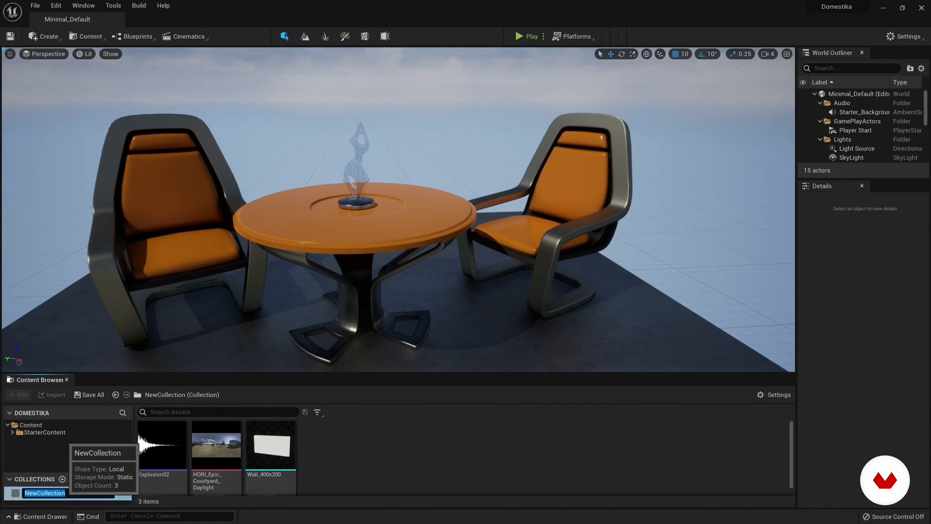
{"action": "type", "text": "D_colle"}
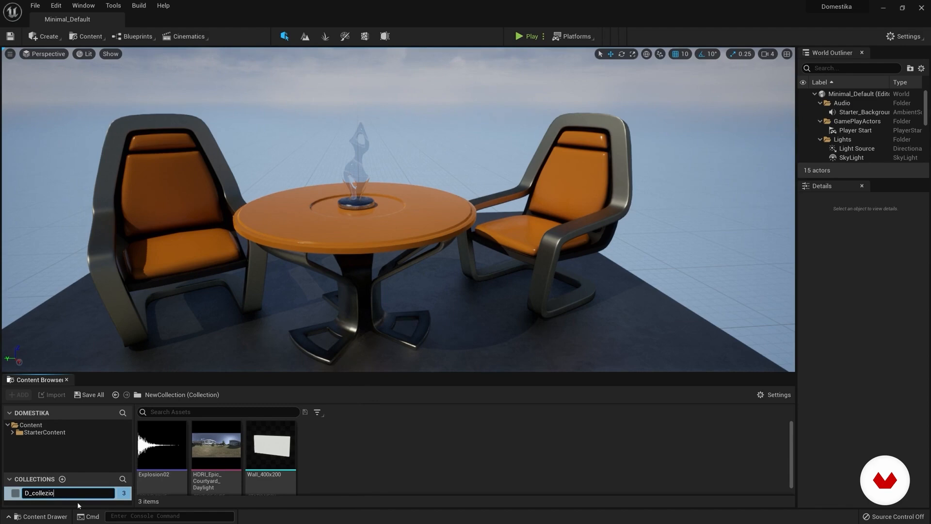
{"action": "key", "text": "Return"}
{"action": "left_click", "coordinate": [33, 425]}
{"action": "left_click", "coordinate": [39, 492]}
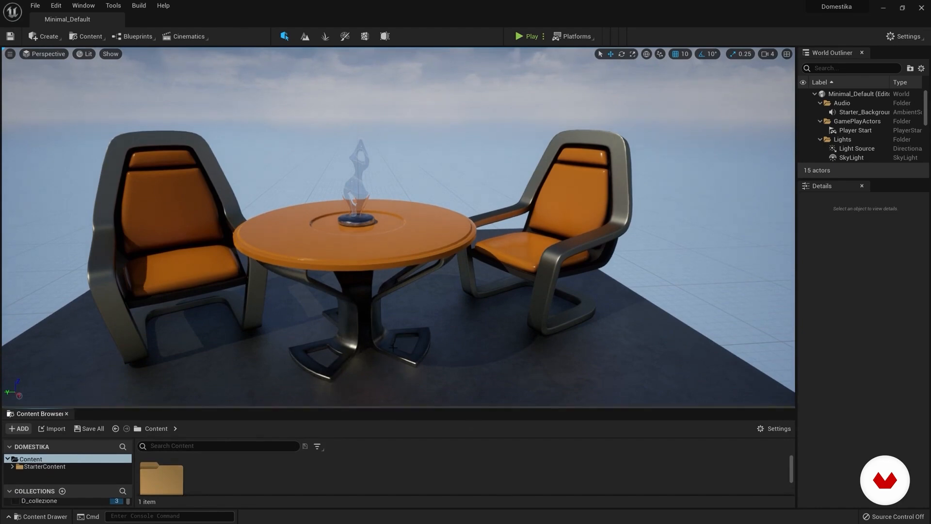
Step: Look around the scene and fly the camera in all directions to examine the table and chairs
{"action": "right_click_drag", "start_coordinate": [421, 207], "coordinate": [351, 203]}
{"action": "key", "text": "s"}
{"action": "key", "text": "w"}
{"action": "key", "text": "d"}
{"action": "key", "text": "a"}
{"action": "key", "text": "w"}
{"action": "key", "text": "w"}
{"action": "key", "text": "s"}
{"action": "key", "text": "d"}
{"action": "key", "text": "a"}
{"action": "key", "text": "d"}
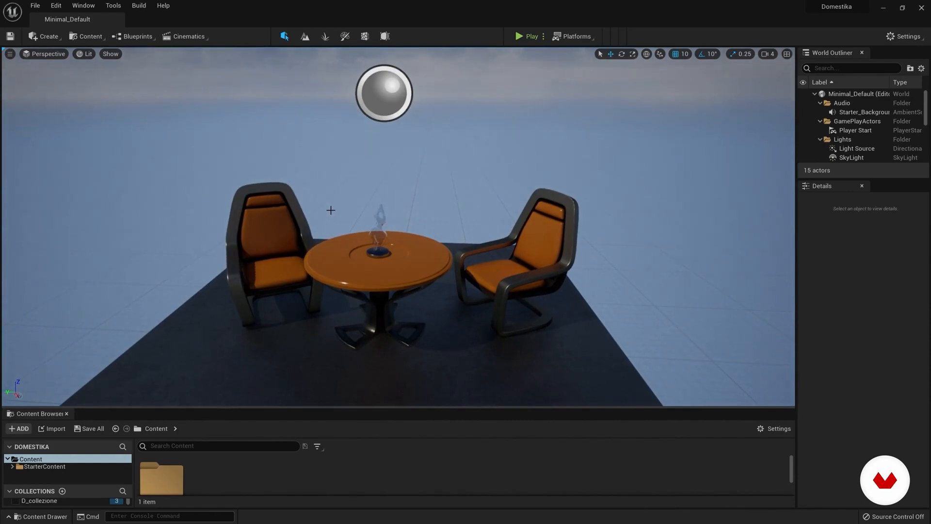
Step: Select the floor under the table, and examine forward, backward and sideways camera movement around it
{"action": "left_click", "coordinate": [365, 277]}
{"action": "left_click", "coordinate": [454, 339]}
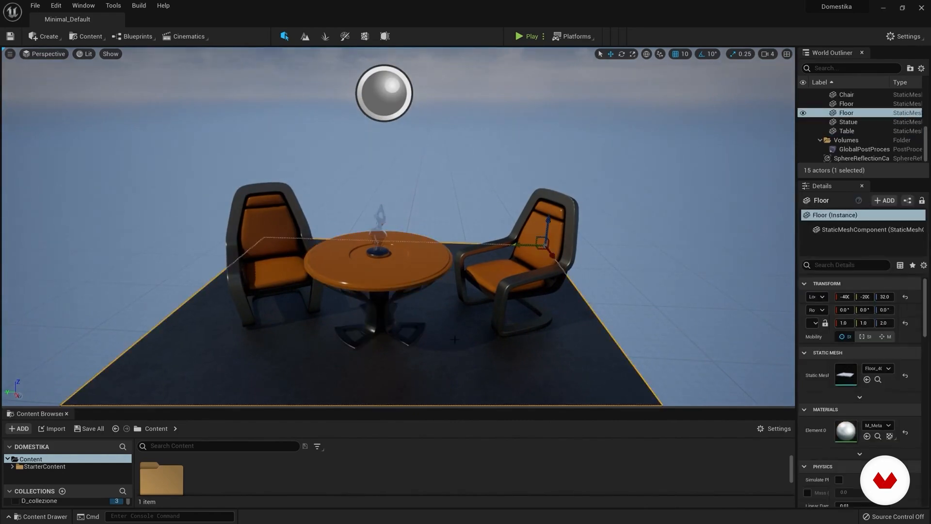
{"action": "right_click_drag", "start_coordinate": [418, 309], "coordinate": [410, 239]}
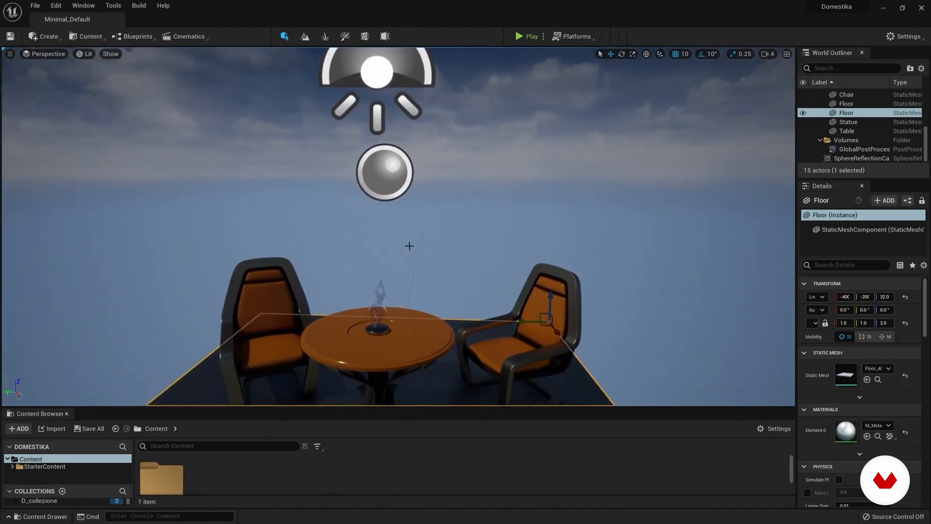
{"action": "right_click_drag", "start_coordinate": [410, 240], "coordinate": [400, 230]}
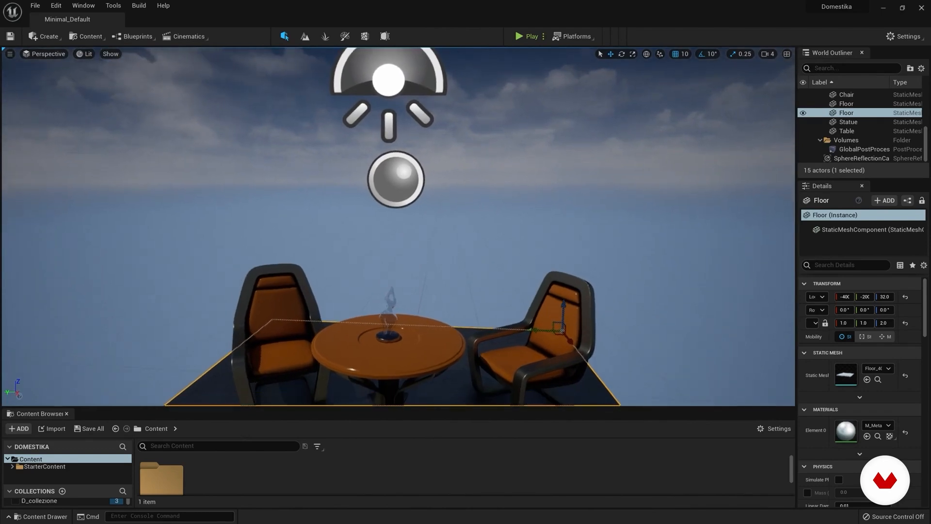
{"action": "right_click_drag", "start_coordinate": [401, 230], "coordinate": [401, 257]}
{"action": "key", "text": "w"}
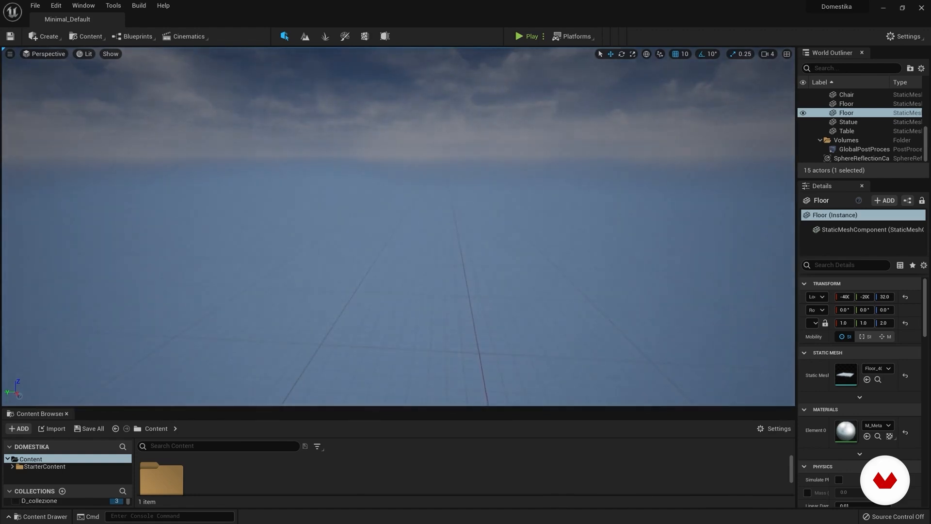
{"action": "key", "text": "s"}
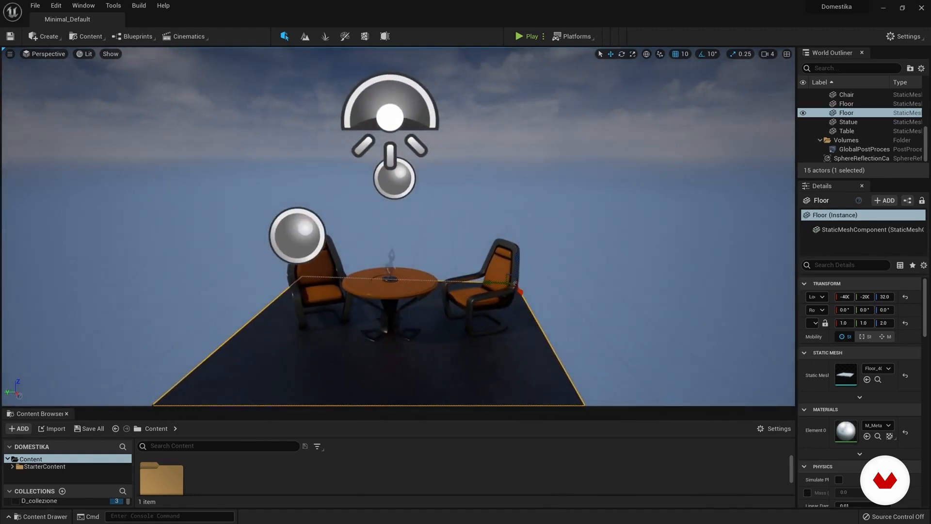
{"action": "key", "text": "a"}
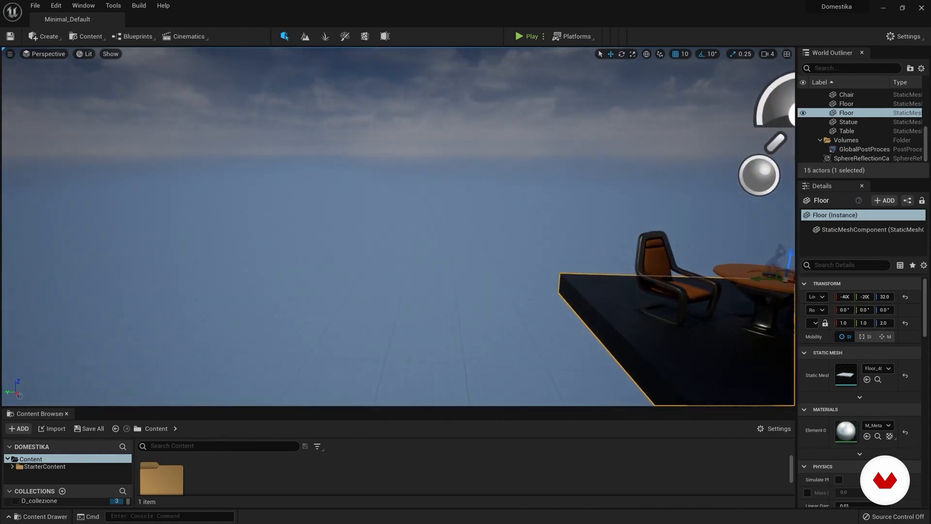
{"action": "key", "text": "d"}
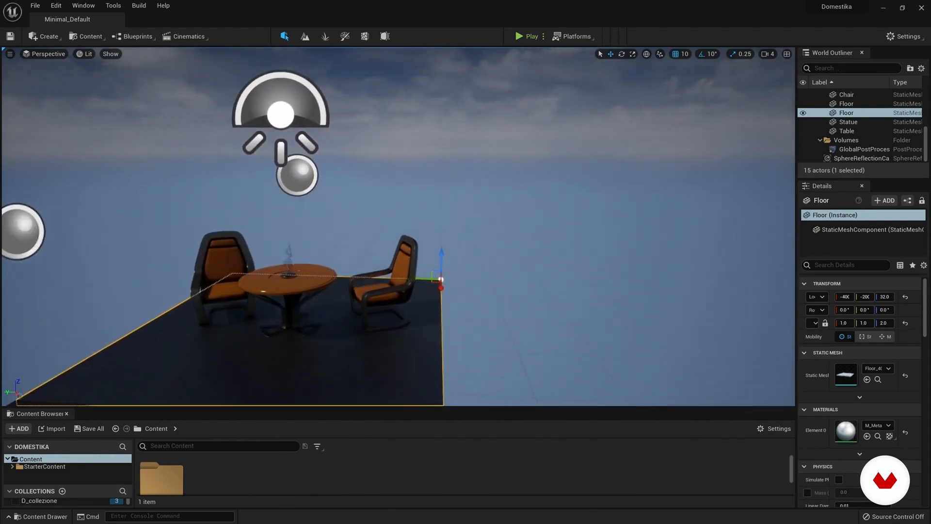
Step: Turn the camera around the furniture and fly closer to examine the tabletop statue
{"action": "right_click_drag", "start_coordinate": [480, 167], "coordinate": [621, 195]}
{"action": "key", "text": "w"}
{"action": "key", "text": "s"}
{"action": "key", "text": "a"}
{"action": "key", "text": "s"}
{"action": "key", "text": "w"}
{"action": "key", "text": "w"}
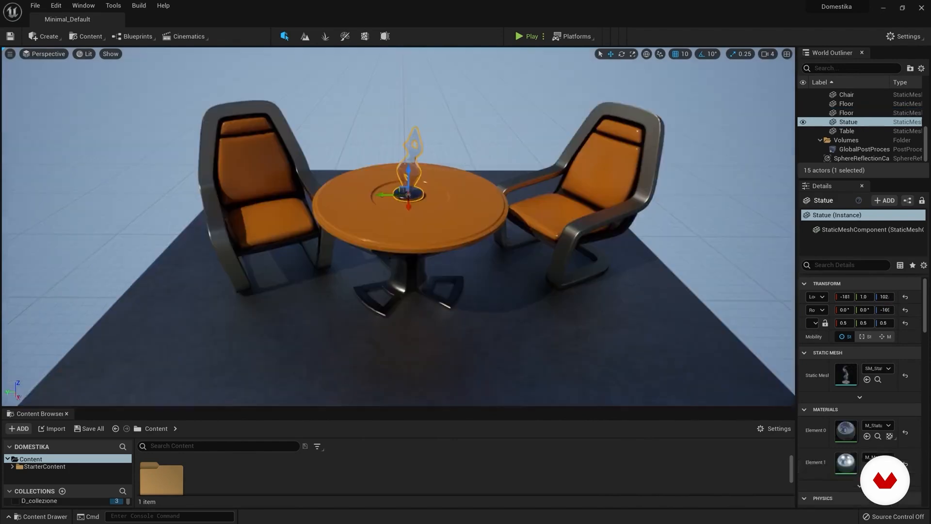
Step: Move the camera away from the selected Statue, focus the view back on it, and pull back to the whole scene
{"action": "key", "text": "s"}
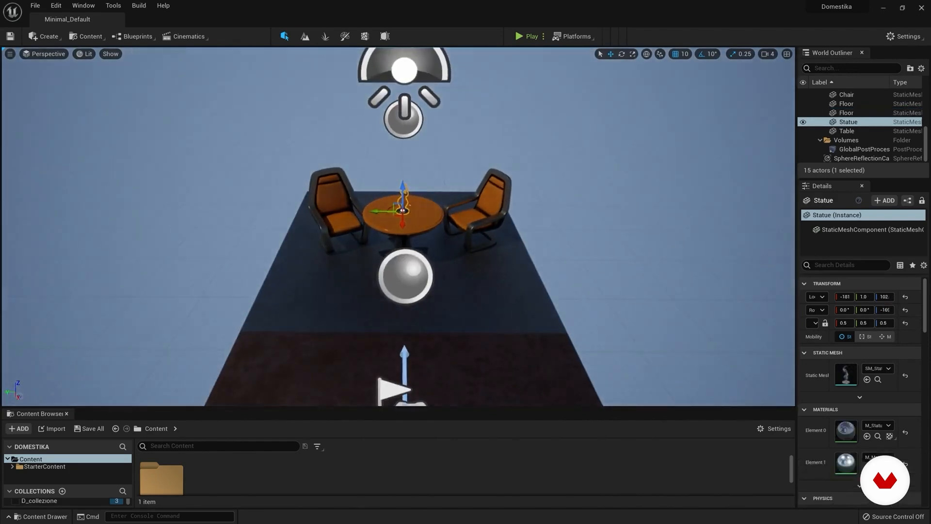
{"action": "right_click_drag", "start_coordinate": [398, 223], "coordinate": [447, 184]}
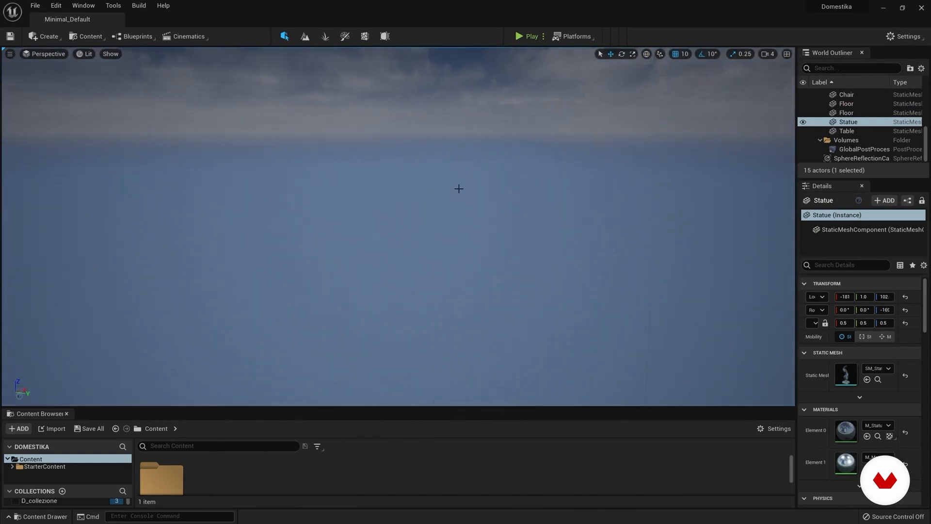
{"action": "key", "text": "f"}
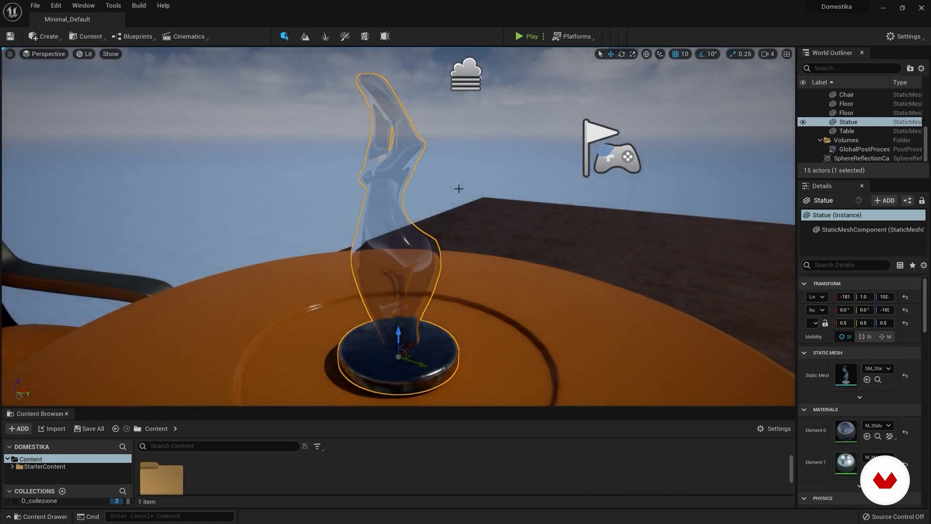
{"action": "scroll", "coordinate": [459, 189], "scroll_direction": "down", "scroll_amount": 10}
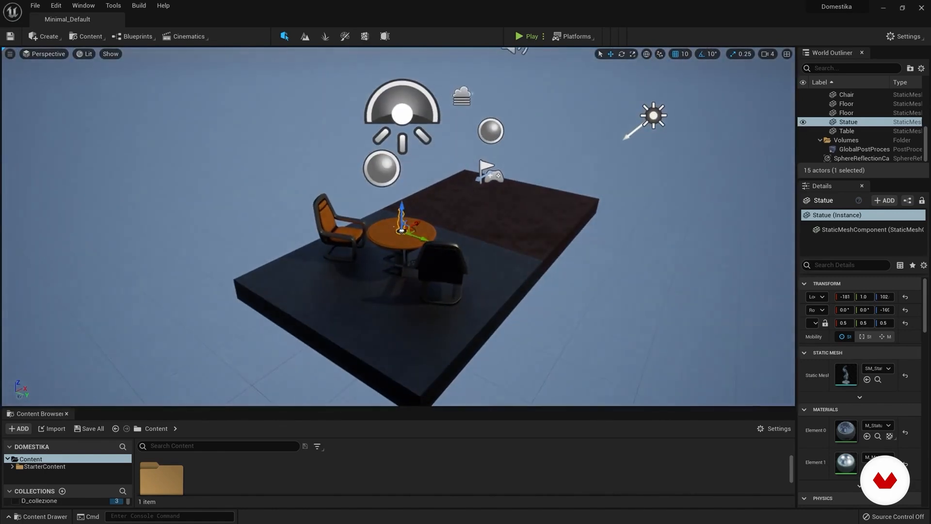
Step: Select the chair, turn away from it, focus the view on it, and view it together with the table
{"action": "left_click", "coordinate": [340, 229]}
{"action": "right_click_drag", "start_coordinate": [341, 229], "coordinate": [534, 146]}
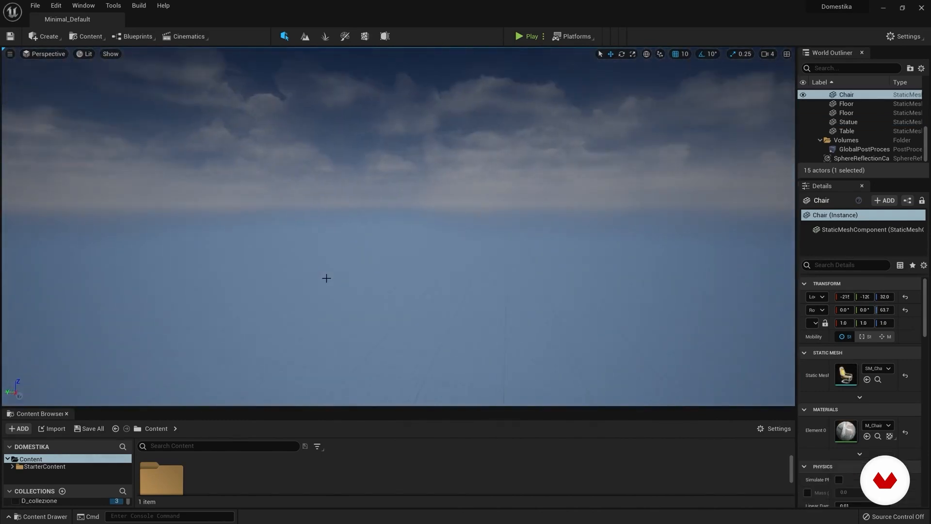
{"action": "key", "text": "f"}
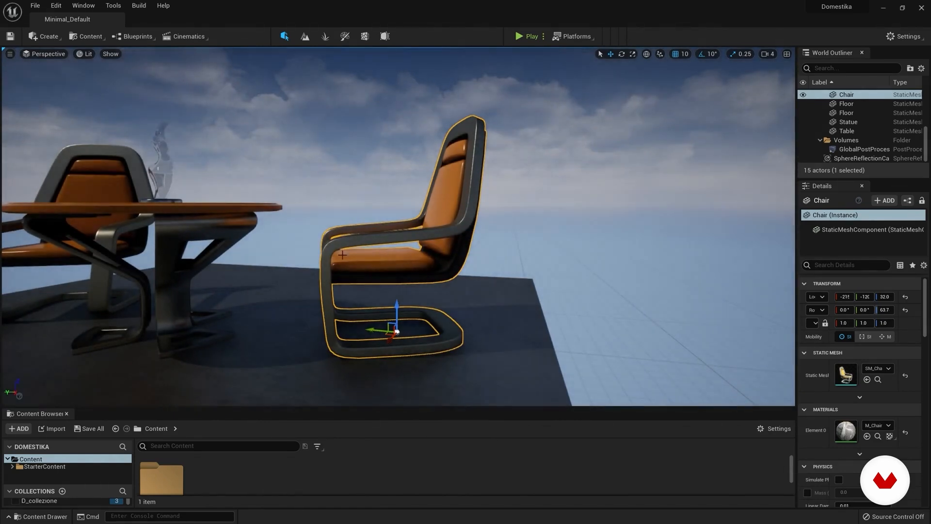
{"action": "right_click_drag", "start_coordinate": [353, 257], "coordinate": [397, 249]}
{"action": "right_click_drag", "start_coordinate": [474, 205], "coordinate": [505, 196]}
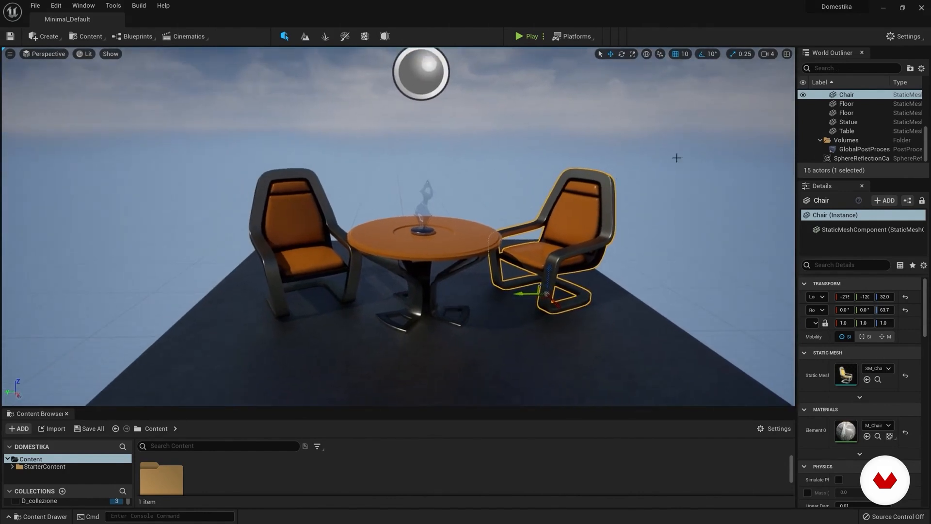
Step: Fly the camera repeatedly towards and away from the furniture to examine how fast it moves
{"action": "right_click_drag", "start_coordinate": [398, 227], "coordinate": [559, 266]}
{"action": "key", "text": "w"}
{"action": "key", "text": "s"}
{"action": "key", "text": "w"}
{"action": "key", "text": "w"}
{"action": "key", "text": "s"}
{"action": "key", "text": "w"}
{"action": "key", "text": "w"}
{"action": "key", "text": "s"}
{"action": "key", "text": "w"}
{"action": "key", "text": "w"}
{"action": "key", "text": "w"}
{"action": "key", "text": "w"}
{"action": "key", "text": "s"}
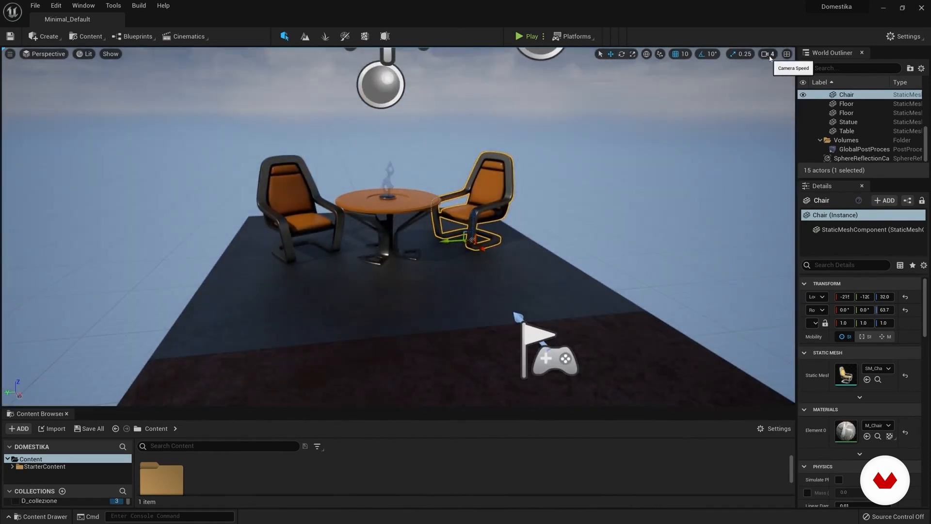
Step: Examine the viewport's Camera Speed and Camera Speed Scalar settings while looking around the scene
{"action": "left_click", "coordinate": [768, 54]}
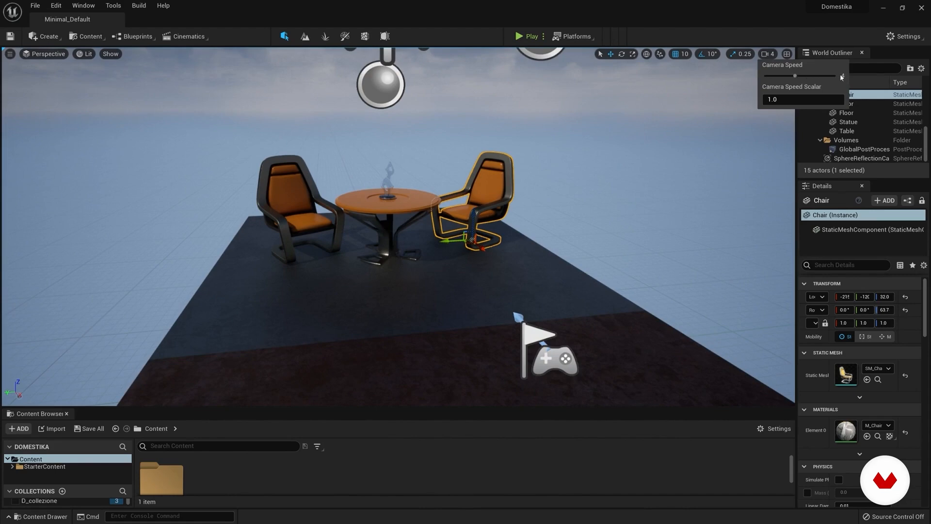
{"action": "right_click_drag", "start_coordinate": [513, 158], "coordinate": [502, 103]}
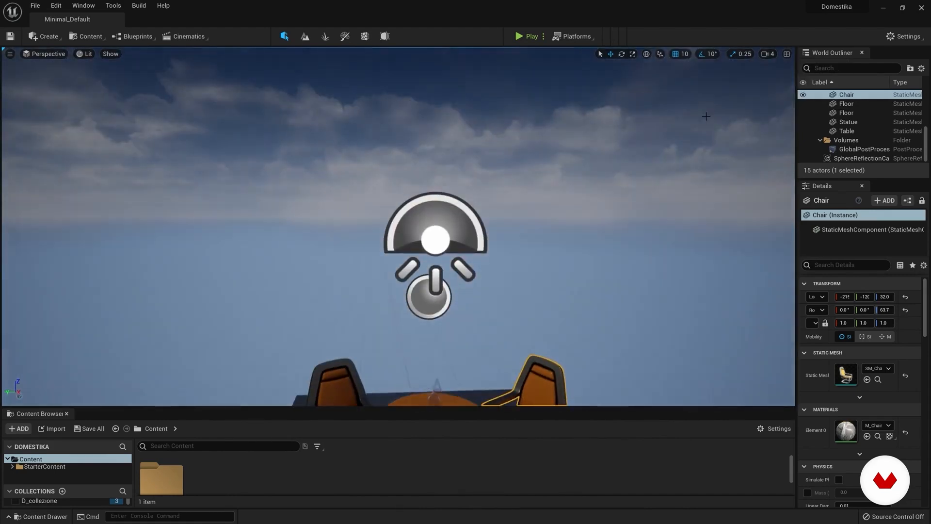
{"action": "left_click", "coordinate": [768, 55]}
{"action": "right_click_drag", "start_coordinate": [651, 167], "coordinate": [669, 208]}
{"action": "left_click", "coordinate": [768, 55]}
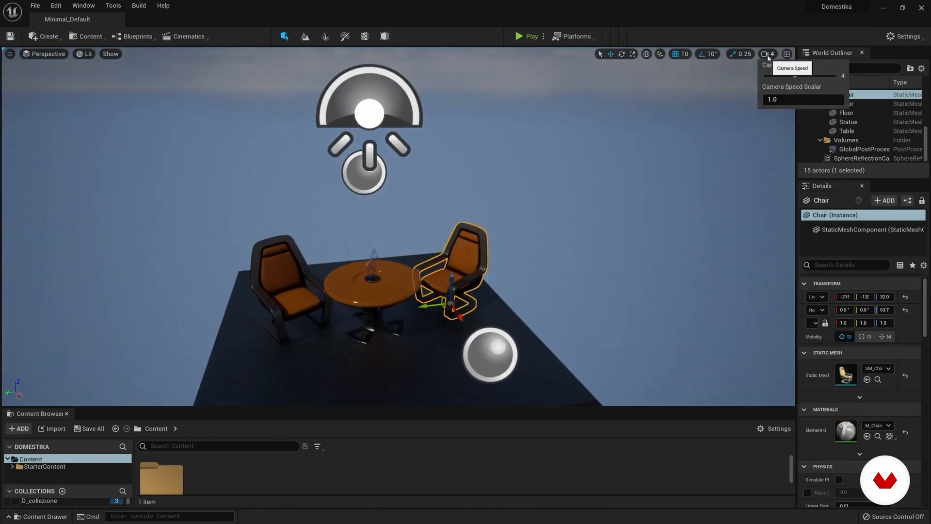
{"action": "right_click_drag", "start_coordinate": [570, 174], "coordinate": [570, 174]}
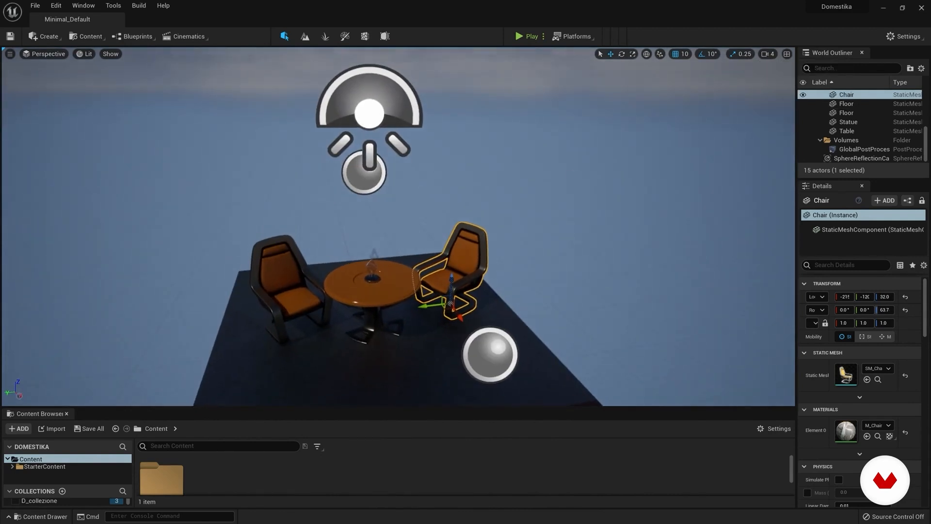
{"action": "right_click_drag", "start_coordinate": [150, 187], "coordinate": [150, 171]}
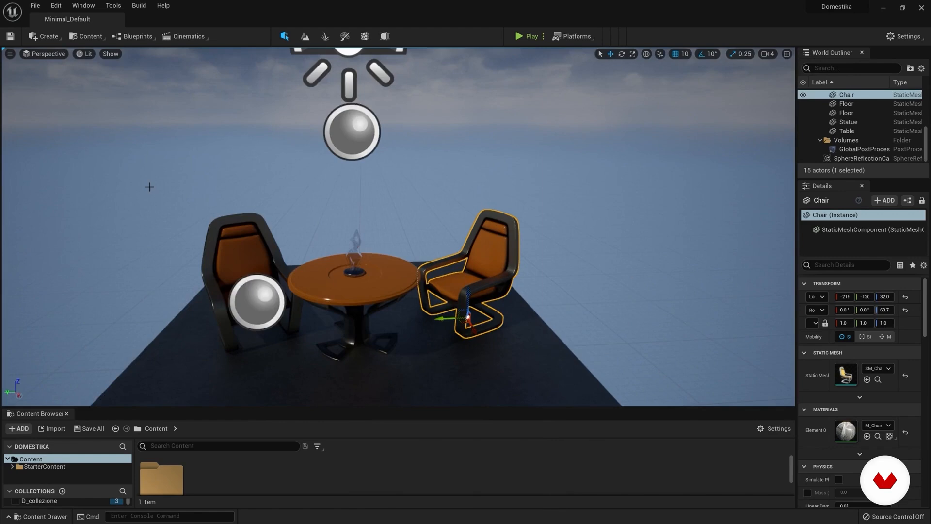
Step: Load the UE4 Classic Layout, and enlarge the World Outliner to list more actors
{"action": "left_click", "coordinate": [83, 6]}
{"action": "mouse_move", "coordinate": [123, 242]}
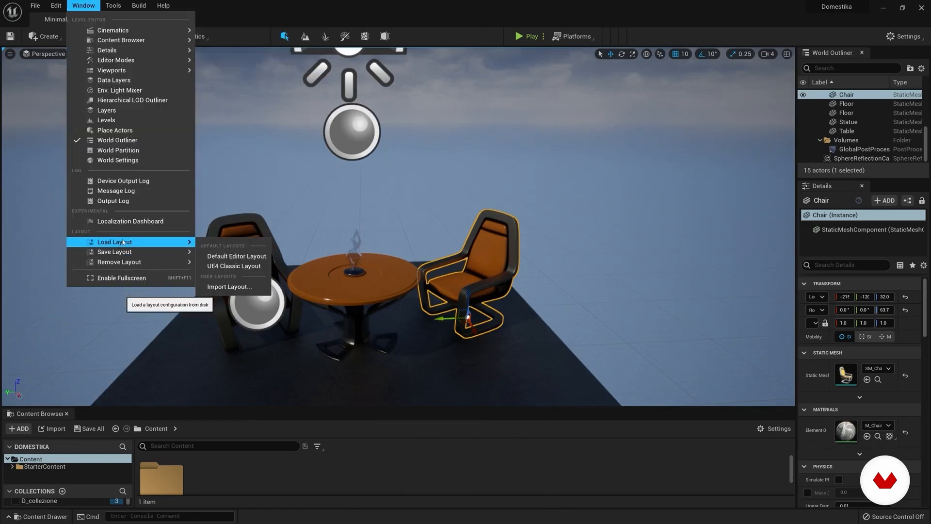
{"action": "left_click", "coordinate": [234, 266]}
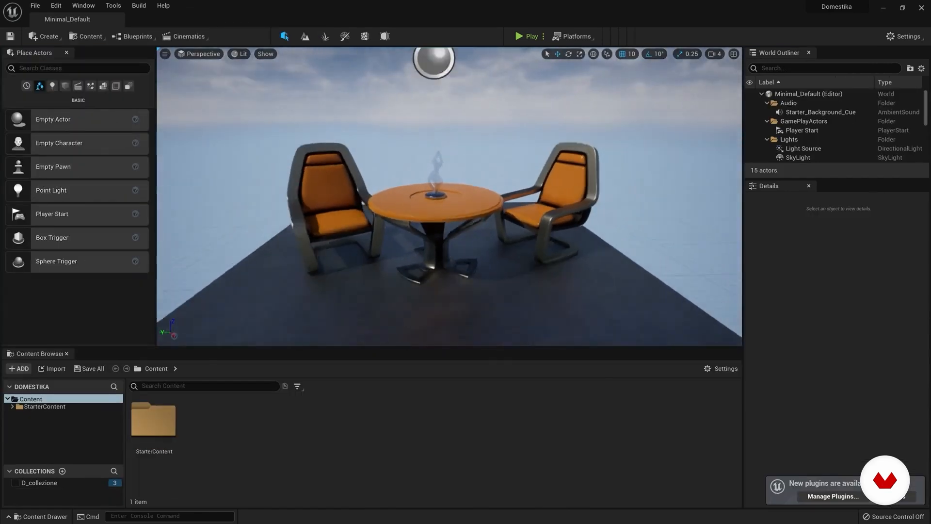
{"action": "right_click_drag", "start_coordinate": [450, 197], "coordinate": [439, 175]}
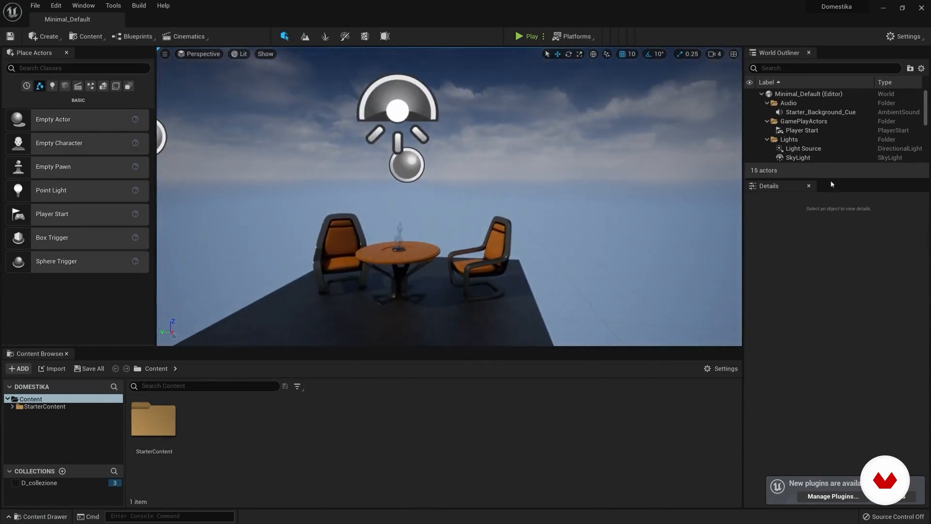
{"action": "left_click_drag", "start_coordinate": [831, 184], "coordinate": [831, 250]}
Step: Place an Empty Actor on the floor in front of the table at about 0, -20, 50, and list the placeable lights
{"action": "right_click_drag", "start_coordinate": [406, 272], "coordinate": [437, 294]}
{"action": "key", "text": "a"}
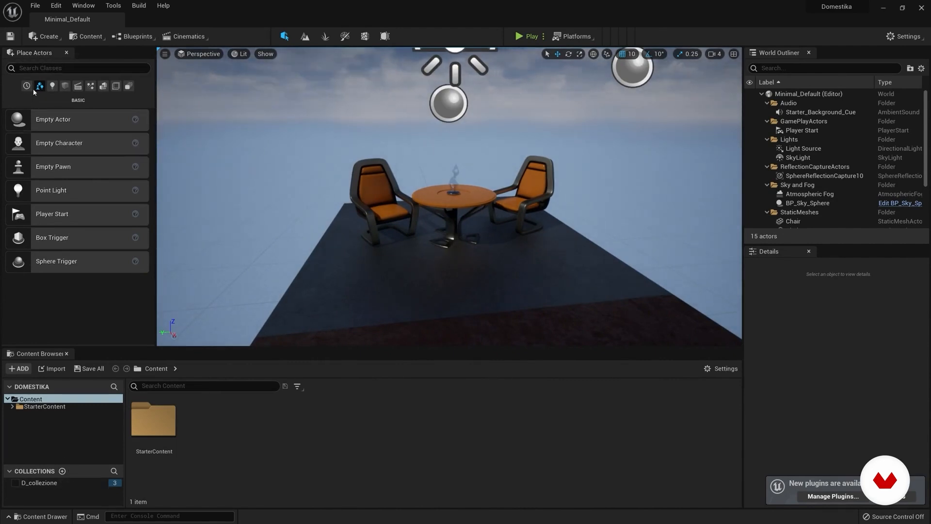
{"action": "mouse_move", "coordinate": [436, 209]}
{"action": "right_mouse_down"}
{"action": "mouse_move", "coordinate": [437, 194]}
{"action": "mouse_move", "coordinate": [439, 213]}
{"action": "right_mouse_up"}
{"action": "key", "text": "d"}
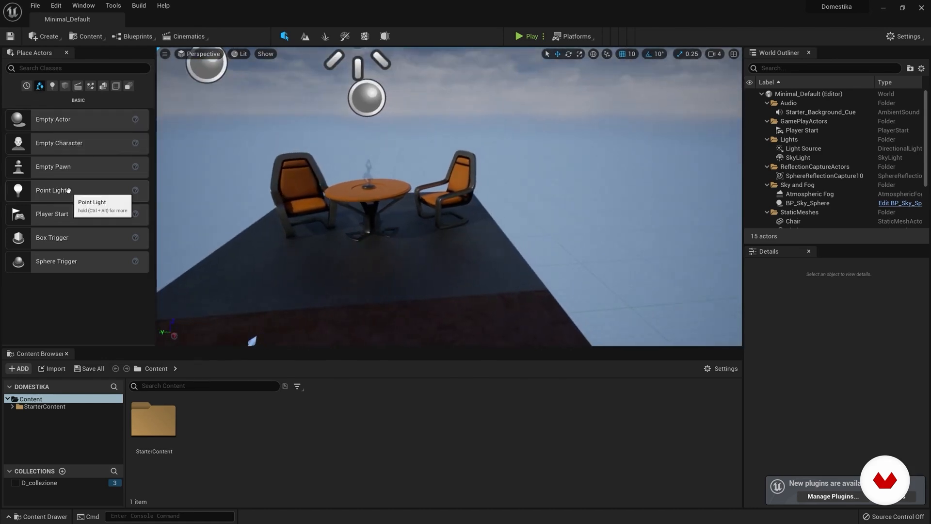
{"action": "left_click_drag", "start_coordinate": [41, 120], "coordinate": [373, 262]}
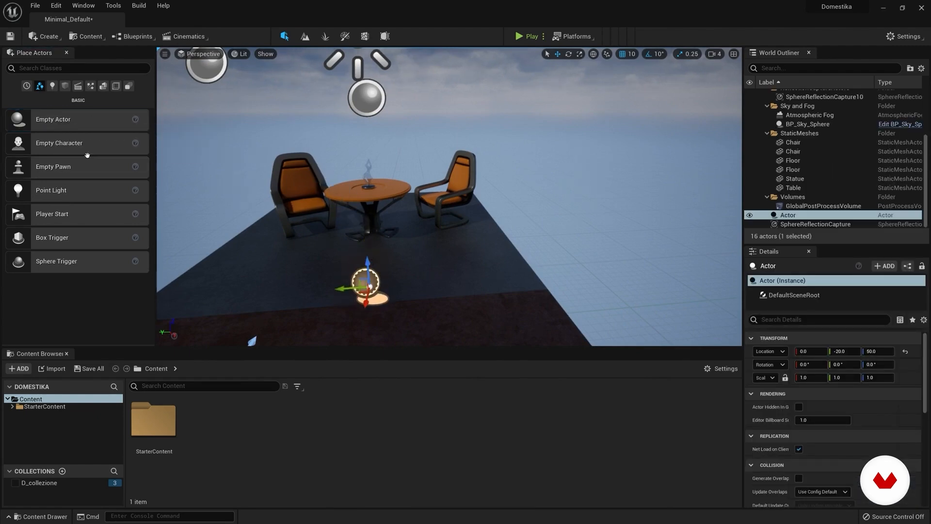
{"action": "left_click", "coordinate": [53, 86]}
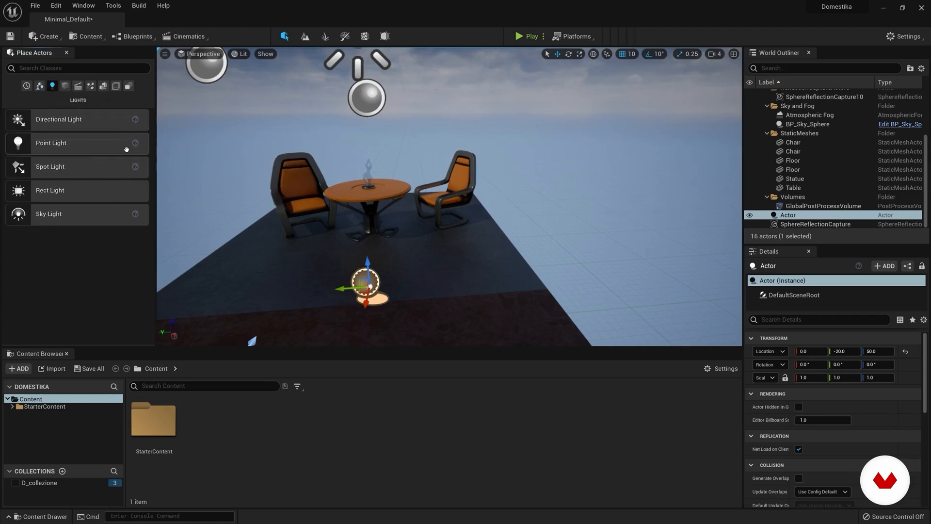
Step: Place a Point Light in front of the table and move it to about -30, -30, 130
{"action": "left_click_drag", "start_coordinate": [14, 146], "coordinate": [416, 280]}
{"action": "left_click_drag", "start_coordinate": [418, 216], "coordinate": [419, 161]}
{"action": "right_click_drag", "start_coordinate": [418, 161], "coordinate": [553, 157]}
{"action": "right_click_drag", "start_coordinate": [360, 201], "coordinate": [367, 200]}
{"action": "mouse_move", "coordinate": [328, 144]}
{"action": "right_mouse_down"}
{"action": "mouse_move", "coordinate": [276, 151]}
{"action": "mouse_move", "coordinate": [342, 144]}
{"action": "right_mouse_up"}
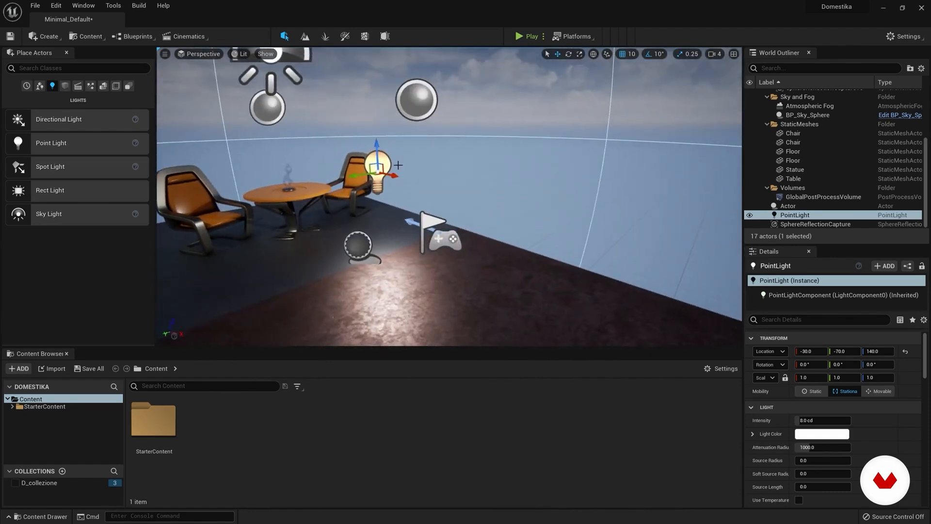
{"action": "left_click_drag", "start_coordinate": [354, 176], "coordinate": [349, 185]}
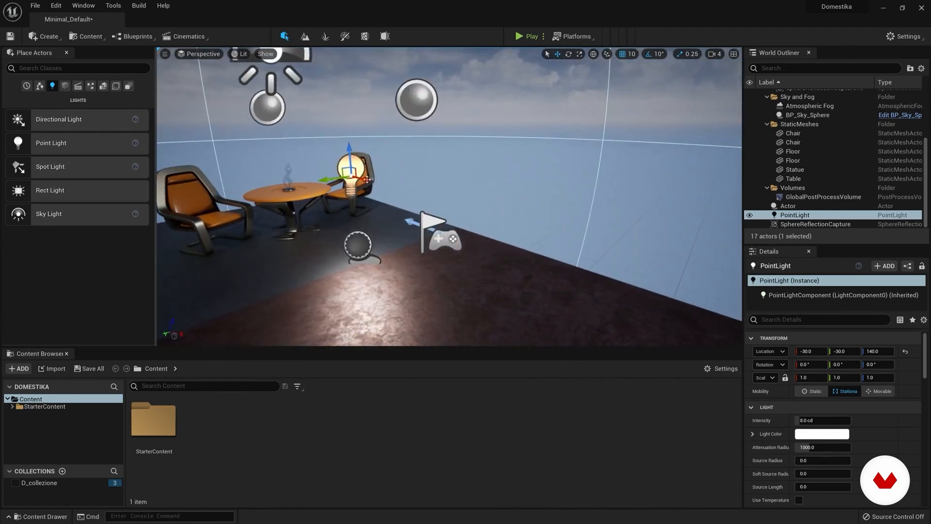
{"action": "mouse_move", "coordinate": [350, 153]}
{"action": "left_mouse_down"}
{"action": "mouse_move", "coordinate": [358, 178]}
{"action": "mouse_move", "coordinate": [358, 165]}
{"action": "left_mouse_up"}
{"action": "mouse_move", "coordinate": [358, 164]}
{"action": "right_mouse_down"}
{"action": "mouse_move", "coordinate": [311, 167]}
{"action": "mouse_move", "coordinate": [358, 165]}
{"action": "right_mouse_up"}
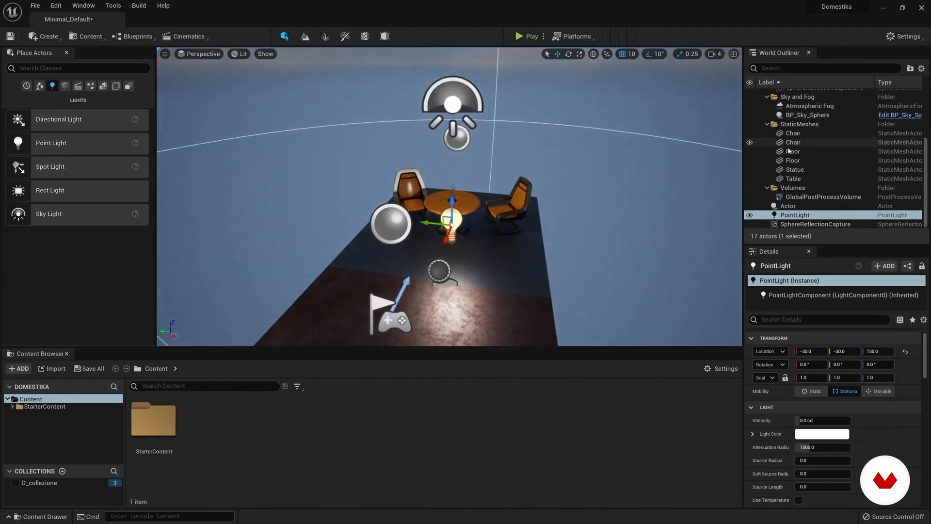
{"action": "scroll", "coordinate": [815, 199], "scroll_direction": "up", "scroll_amount": 5}
{"action": "scroll", "coordinate": [817, 195], "scroll_direction": "down", "scroll_amount": 4}
{"action": "scroll", "coordinate": [817, 194], "scroll_direction": "down", "scroll_amount": 1}
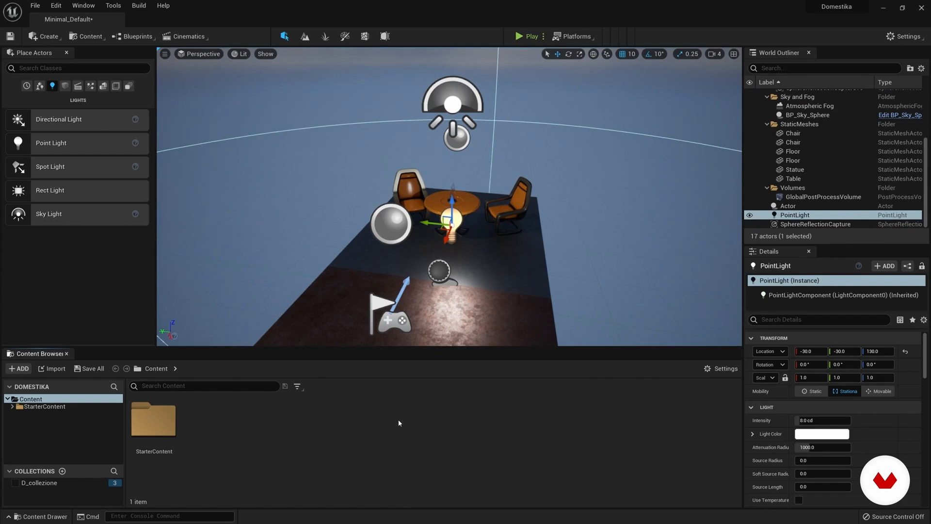
Step: Place the SM_Lamp_Ceiling mesh from StarterContent's Props folder in front of the table, raised to about 10, -70, 180
{"action": "left_click", "coordinate": [24, 407]}
{"action": "left_click", "coordinate": [12, 407]}
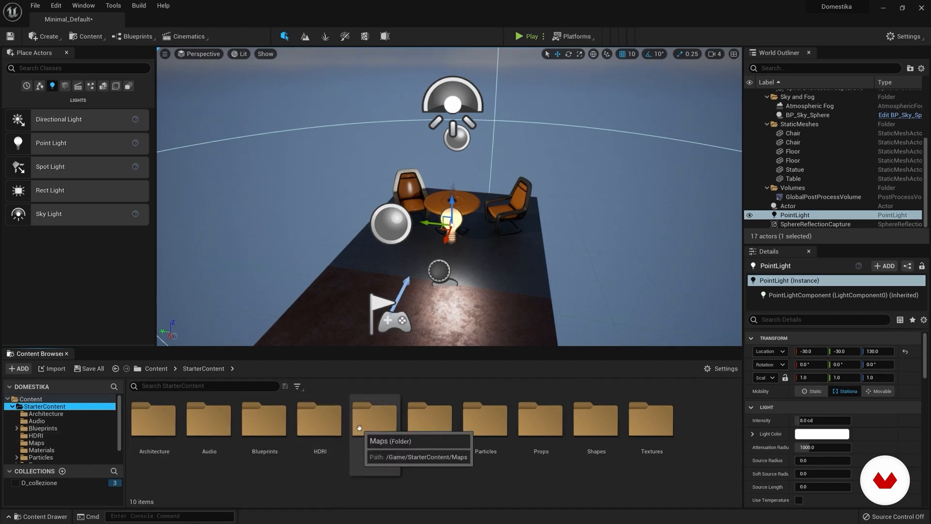
{"action": "double_click", "coordinate": [545, 421]}
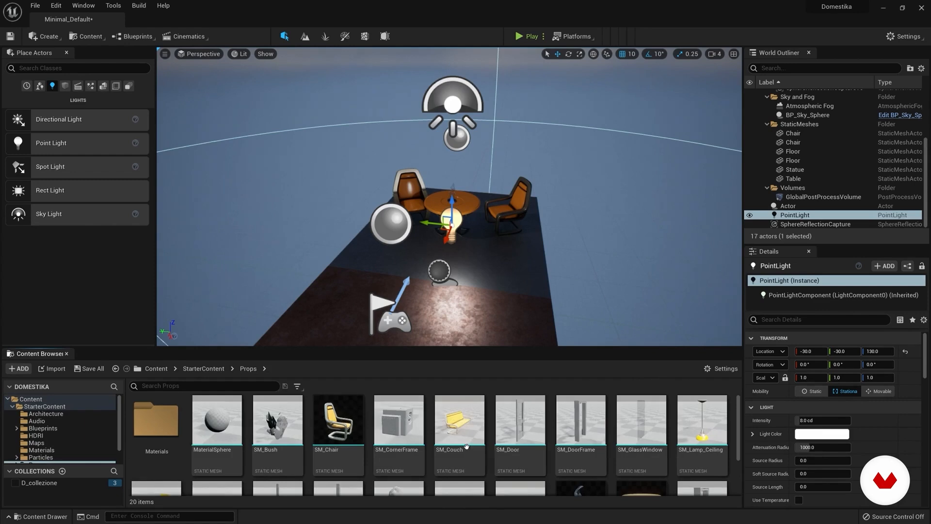
{"action": "scroll", "coordinate": [466, 447], "scroll_direction": "down", "scroll_amount": 3}
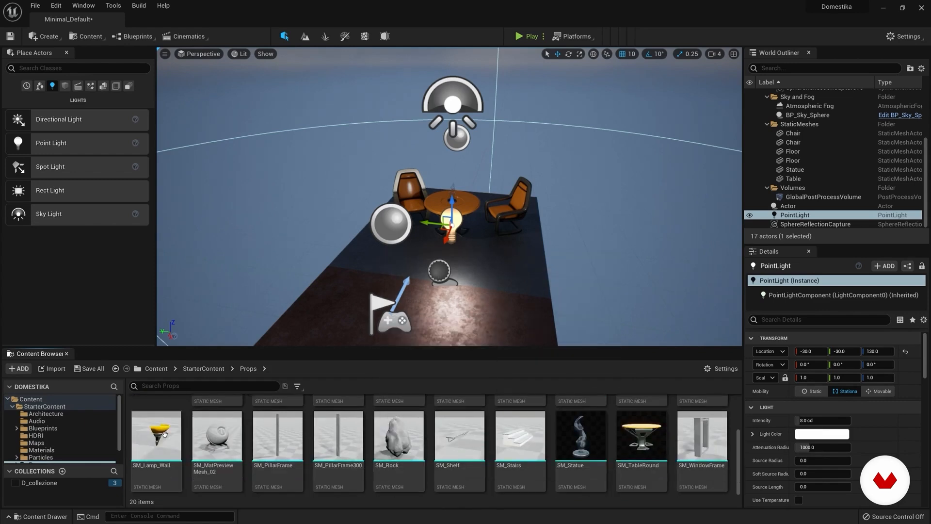
{"action": "scroll", "coordinate": [165, 433], "scroll_direction": "up", "scroll_amount": 3}
{"action": "left_click", "coordinate": [703, 436]}
{"action": "left_click_drag", "start_coordinate": [702, 438], "coordinate": [578, 341]}
{"action": "left_click_drag", "start_coordinate": [475, 291], "coordinate": [474, 211]}
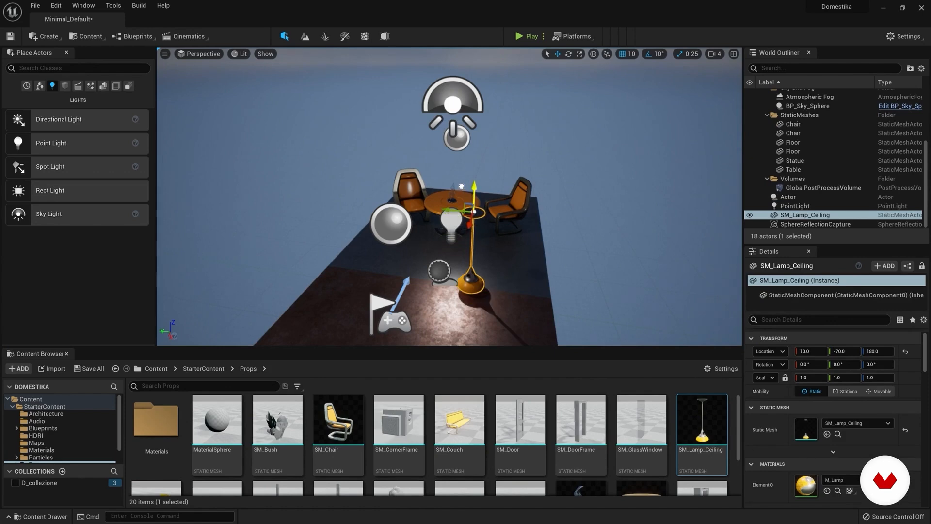
Step: Examine the World Outliner's actors and look at the placed ceiling lamp up close
{"action": "scroll", "coordinate": [791, 169], "scroll_direction": "up", "scroll_amount": 5}
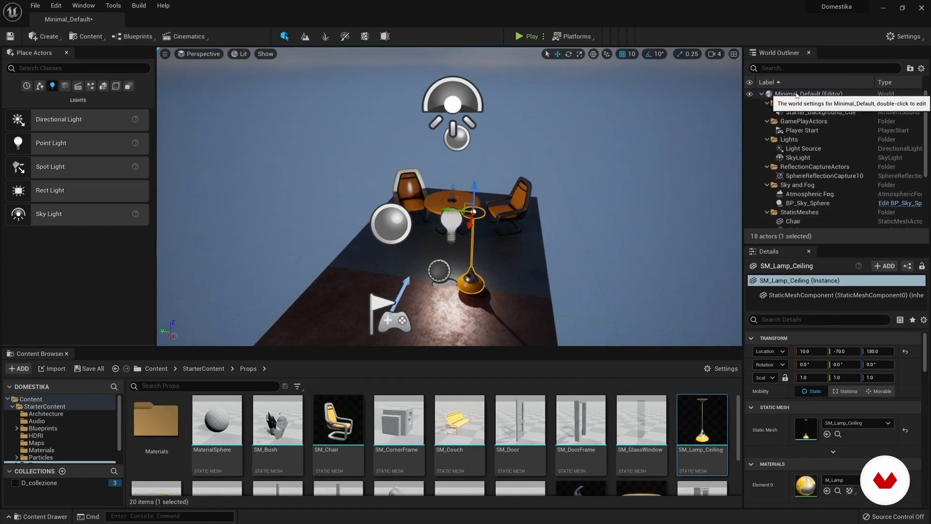
{"action": "right_click_drag", "start_coordinate": [582, 194], "coordinate": [544, 232]}
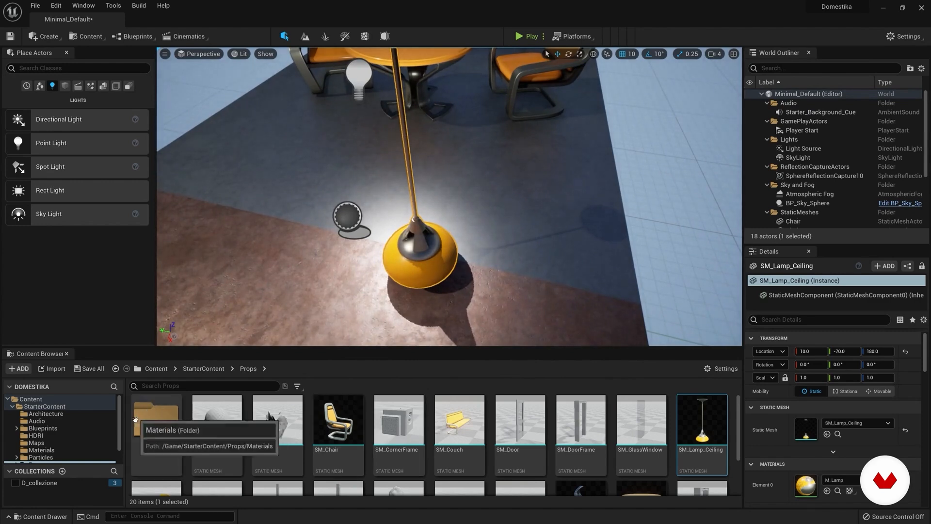
{"action": "mouse_move", "coordinate": [739, 449]}
{"action": "left_mouse_down"}
{"action": "mouse_move", "coordinate": [740, 484]}
{"action": "mouse_move", "coordinate": [740, 444]}
{"action": "left_mouse_up"}
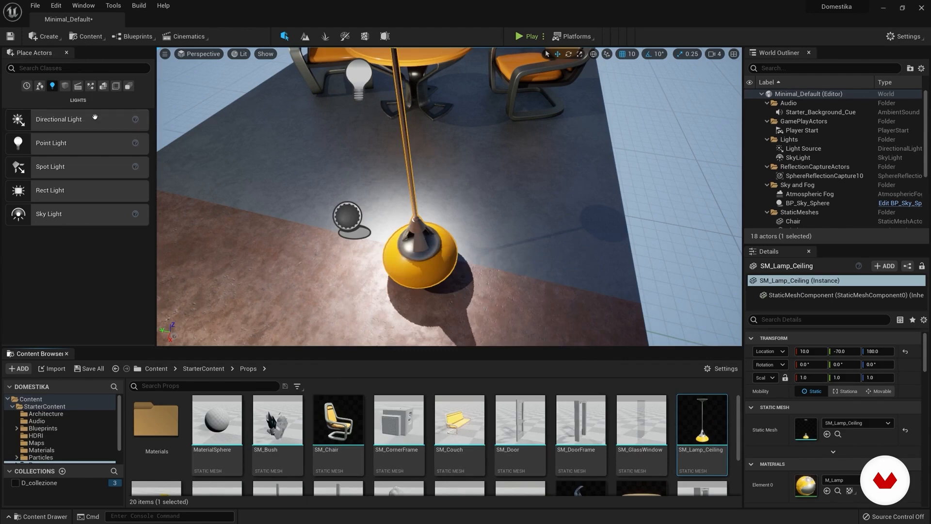
{"action": "key", "text": "s"}
{"action": "right_click_drag", "start_coordinate": [290, 202], "coordinate": [323, 153]}
{"action": "key", "text": "a"}
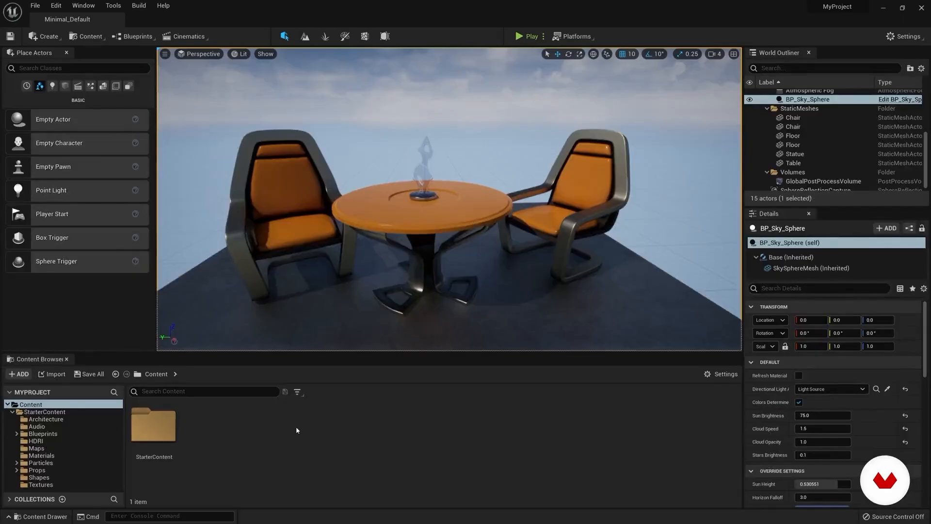
Step: Open the asset import dialog for the Content folder and close it without importing anything
{"action": "right_click", "coordinate": [297, 430]}
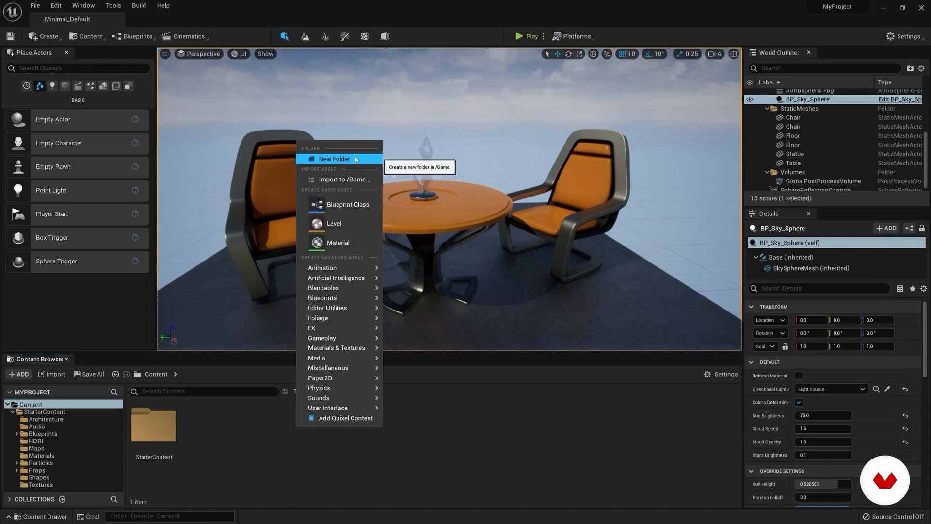
{"action": "left_click", "coordinate": [337, 179]}
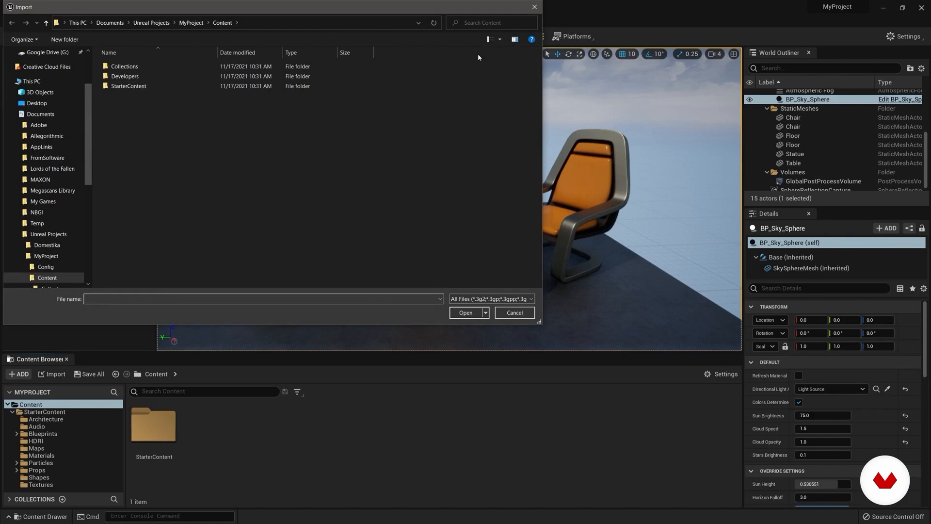
{"action": "left_click", "coordinate": [534, 6]}
Step: Examine the common and All Classes parent classes offered for a new Blueprint Class, and close the dialog without creating one
{"action": "right_click", "coordinate": [387, 428]}
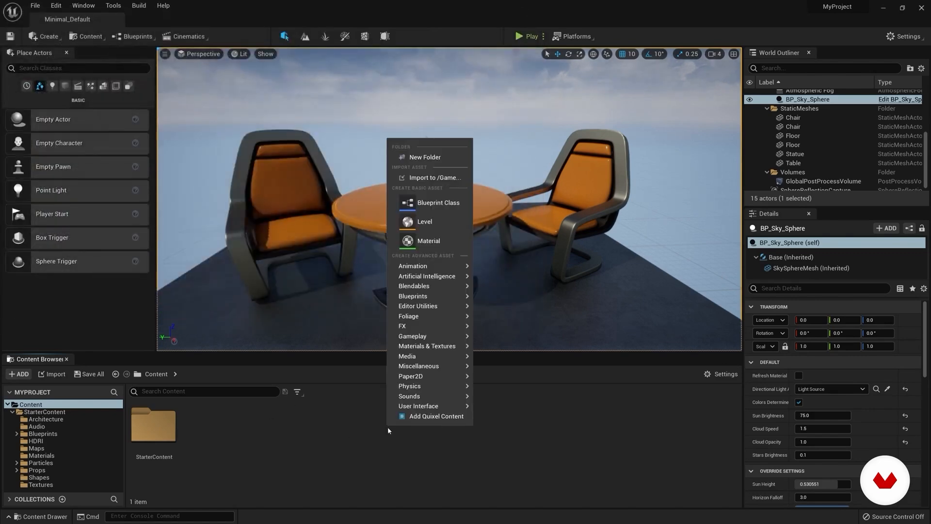
{"action": "left_click", "coordinate": [431, 203]}
{"action": "left_click_drag", "start_coordinate": [519, 168], "coordinate": [441, 99]}
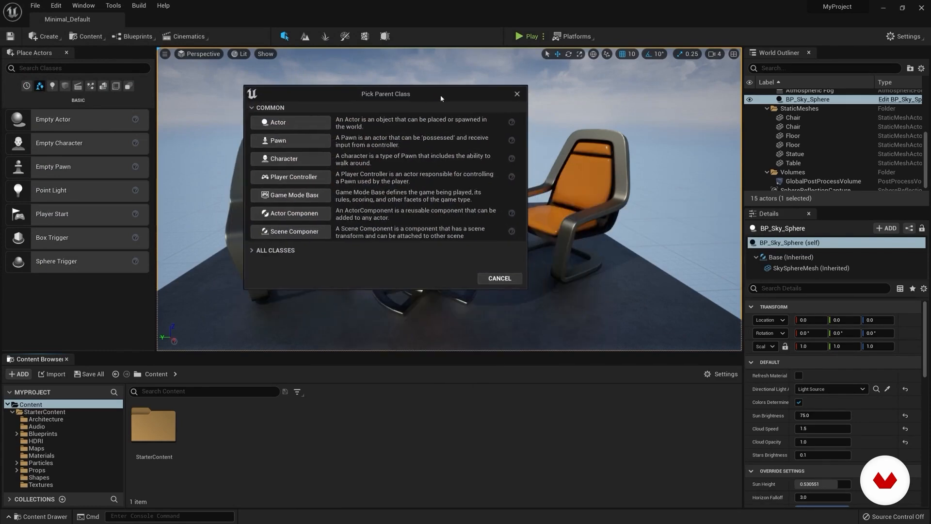
{"action": "left_click", "coordinate": [253, 250]}
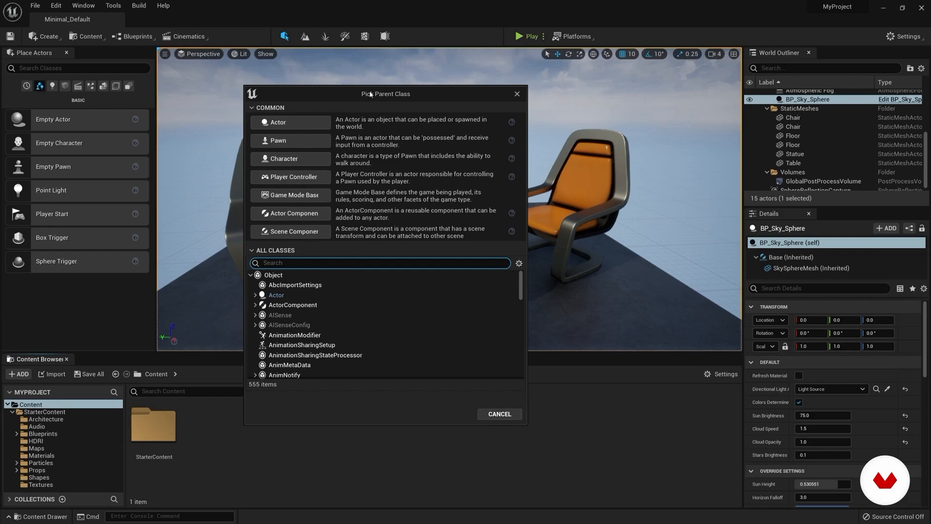
{"action": "left_click_drag", "start_coordinate": [370, 93], "coordinate": [388, 77]}
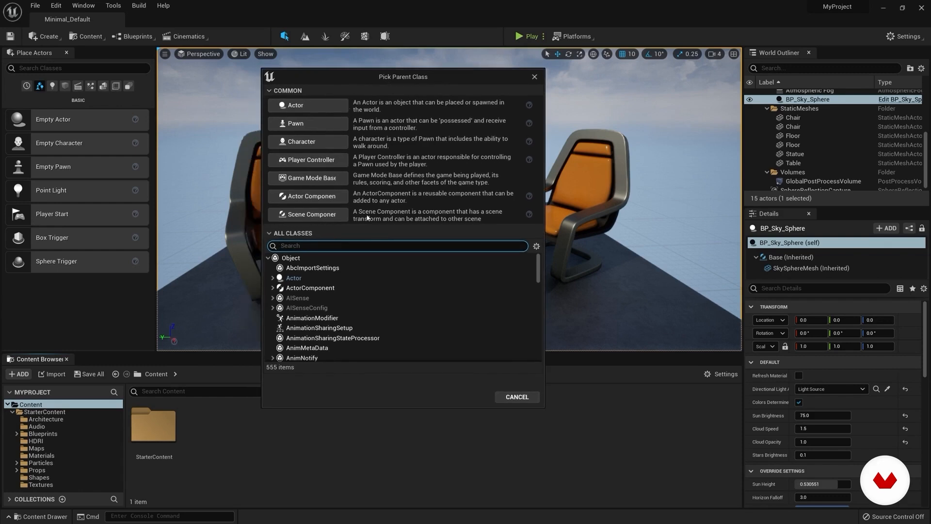
{"action": "mouse_move", "coordinate": [538, 269]}
{"action": "left_mouse_down"}
{"action": "mouse_move", "coordinate": [538, 313]}
{"action": "mouse_move", "coordinate": [532, 254]}
{"action": "left_mouse_up"}
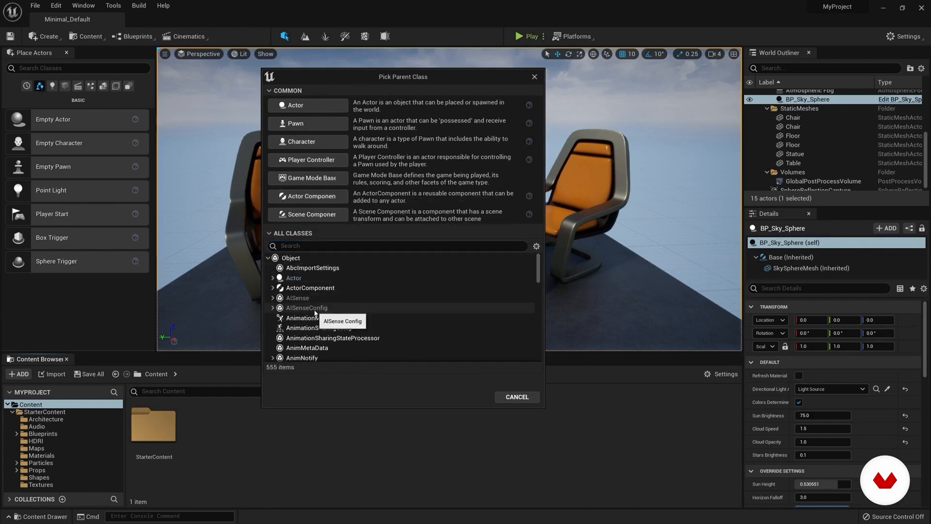
{"action": "scroll", "coordinate": [328, 322], "scroll_direction": "down", "scroll_amount": 1}
{"action": "scroll", "coordinate": [328, 322], "scroll_direction": "down", "scroll_amount": 1}
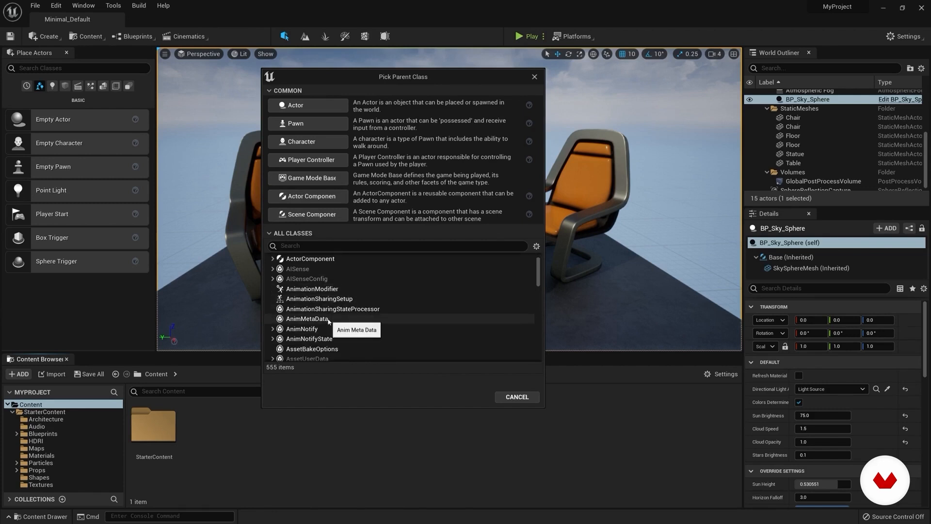
{"action": "scroll", "coordinate": [350, 313], "scroll_direction": "up", "scroll_amount": 2}
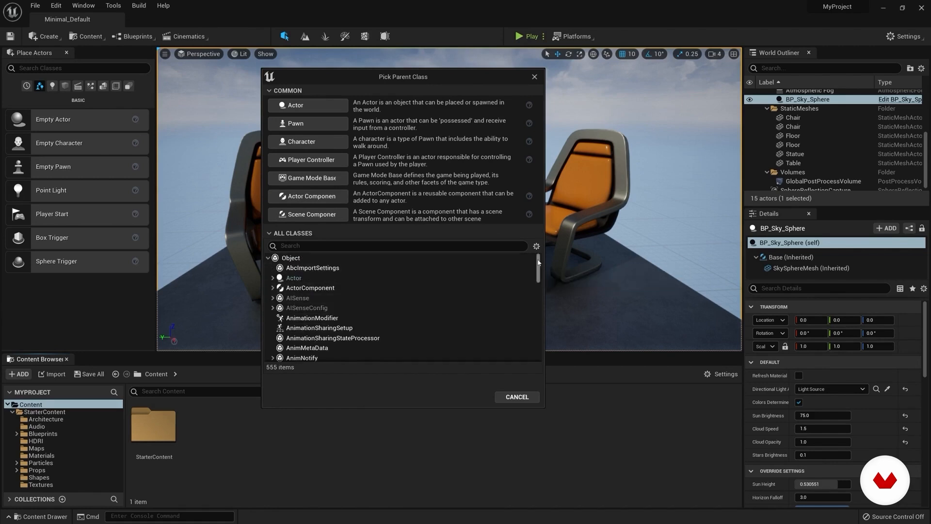
{"action": "left_click", "coordinate": [535, 77]}
Step: Enlarge the World Outliner to list more actors, and select the Minimal_Default world entry
{"action": "right_click", "coordinate": [386, 413]}
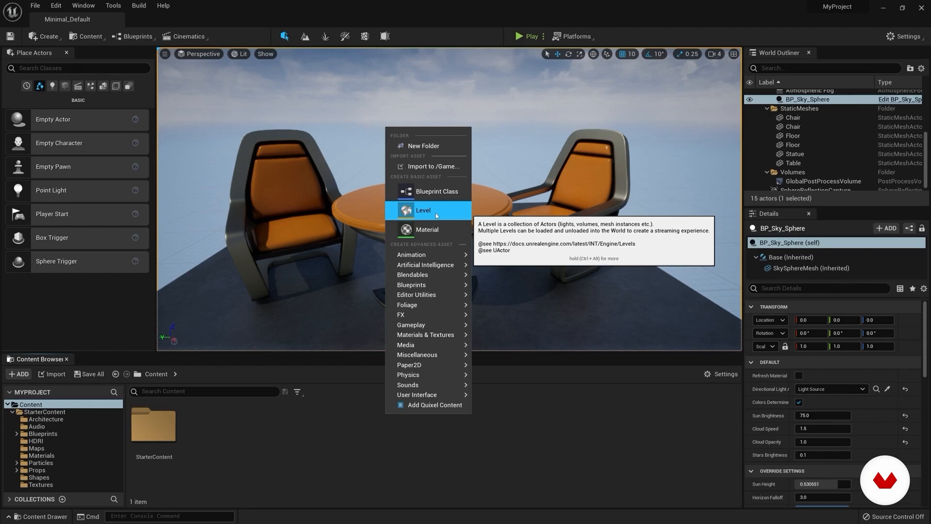
{"action": "right_click_drag", "start_coordinate": [301, 232], "coordinate": [446, 243]}
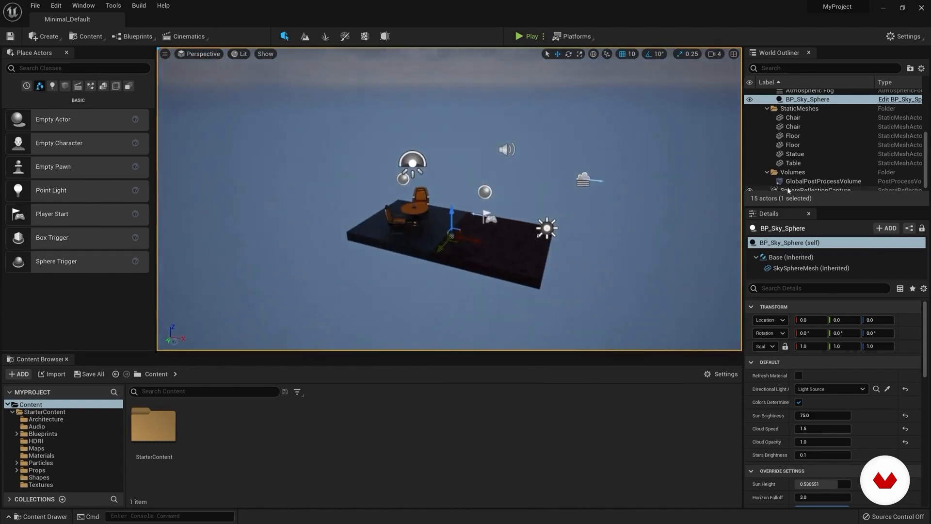
{"action": "left_click_drag", "start_coordinate": [825, 207], "coordinate": [826, 264]}
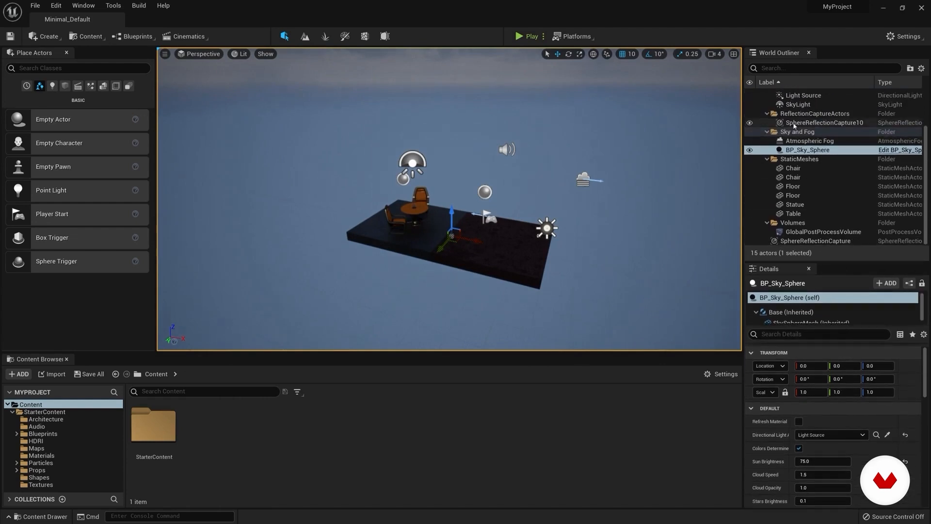
{"action": "right_click_drag", "start_coordinate": [383, 255], "coordinate": [393, 250]}
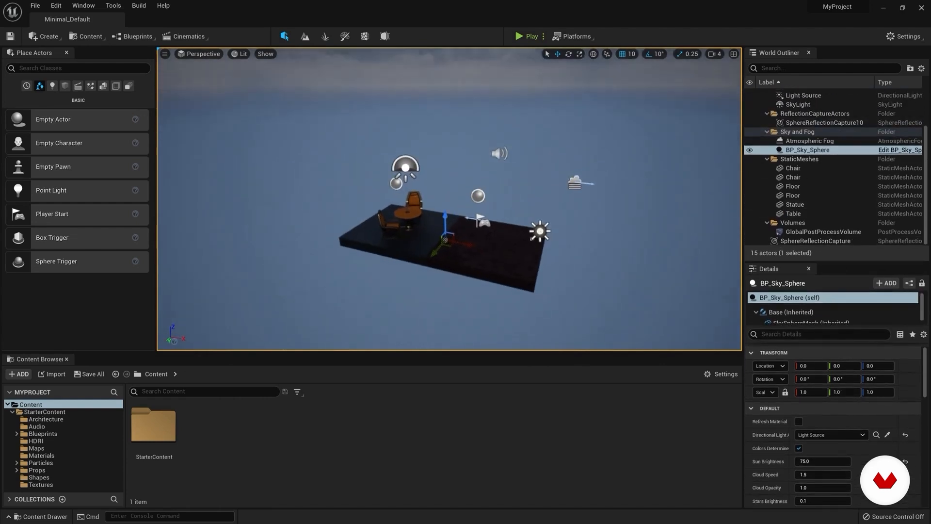
{"action": "scroll", "coordinate": [815, 136], "scroll_direction": "up", "scroll_amount": 3}
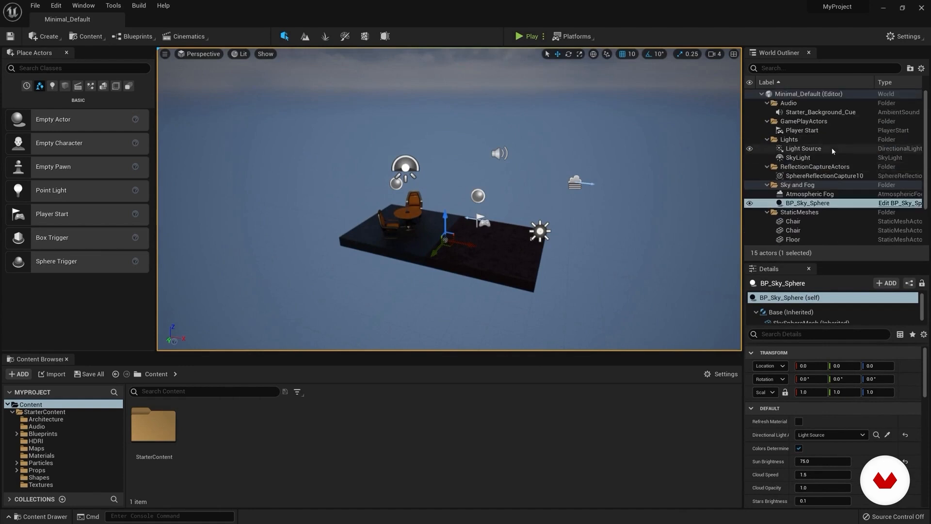
{"action": "left_click", "coordinate": [781, 95]}
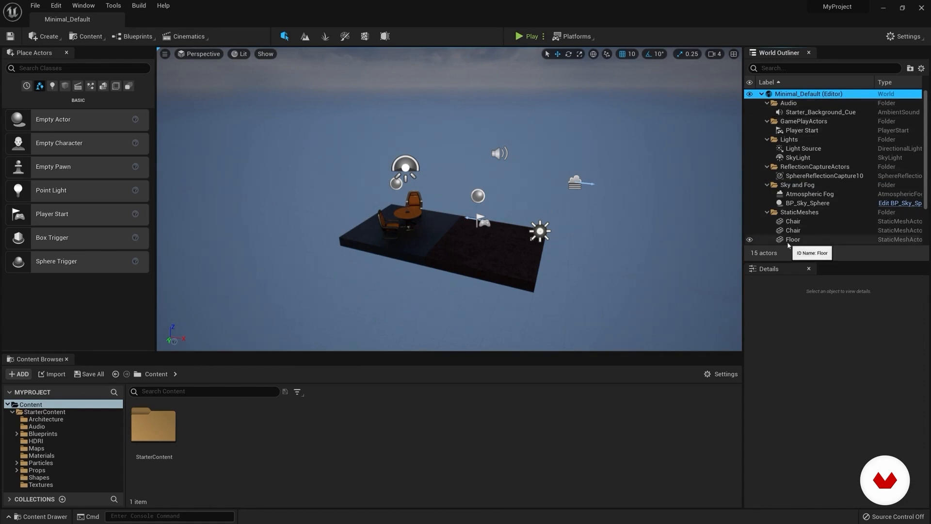
Step: Select the second Chair among the level's StaticMeshes and look at it in the scene
{"action": "scroll", "coordinate": [788, 235], "scroll_direction": "down", "scroll_amount": 3}
{"action": "mouse_move", "coordinate": [670, 208]}
{"action": "right_mouse_down"}
{"action": "mouse_move", "coordinate": [643, 220]}
{"action": "mouse_move", "coordinate": [669, 216]}
{"action": "right_mouse_up"}
{"action": "key", "text": "d"}
{"action": "left_click", "coordinate": [782, 178]}
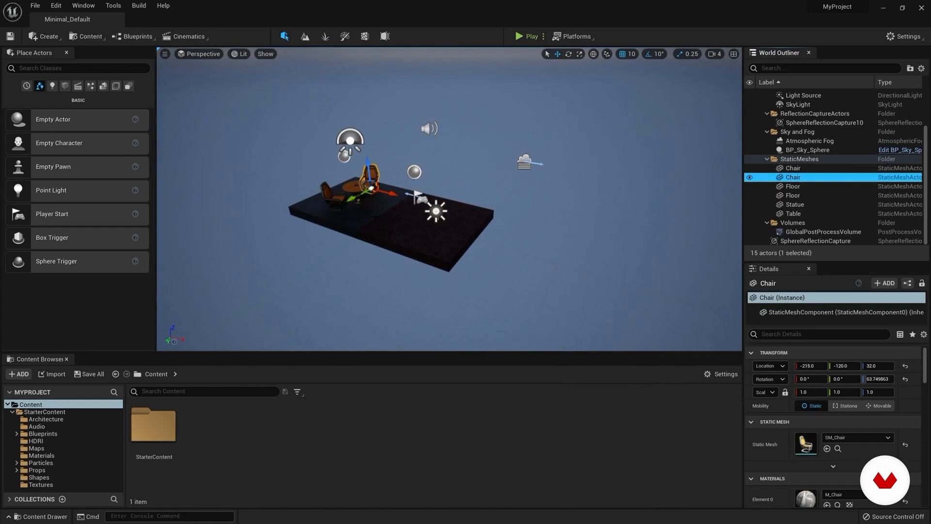
{"action": "key", "text": "w"}
{"action": "right_click_drag", "start_coordinate": [437, 209], "coordinate": [418, 187]}
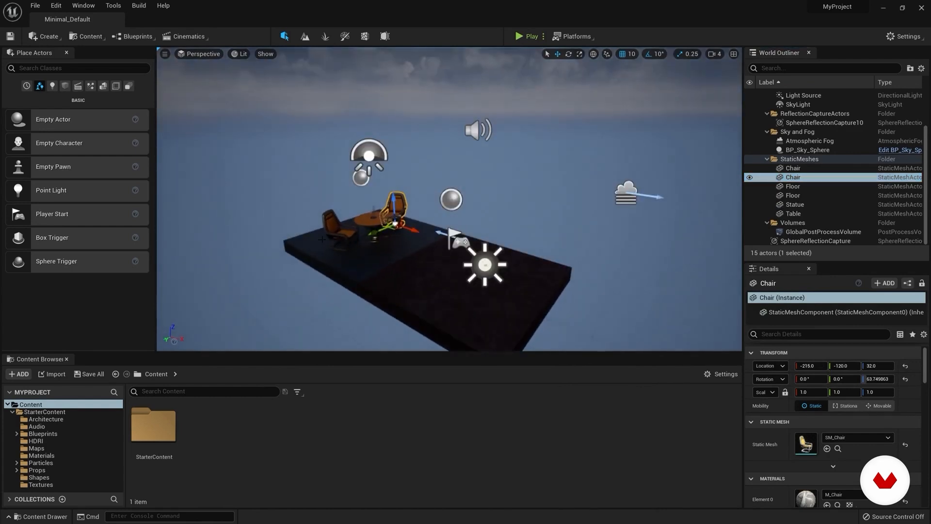
Step: Create a Level asset in the Content folder, keeping the default name NewWorld
{"action": "right_click", "coordinate": [228, 433]}
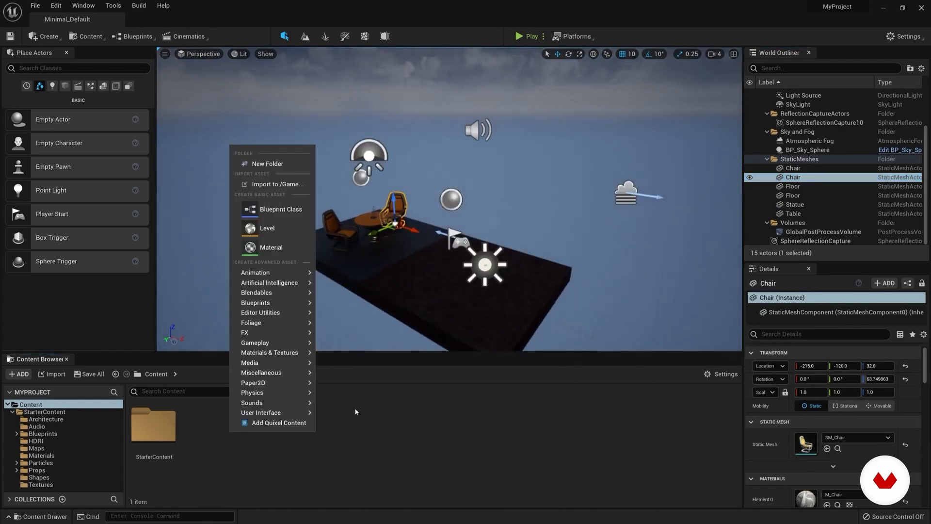
{"action": "left_click", "coordinate": [280, 232]}
{"action": "key", "text": "Return"}
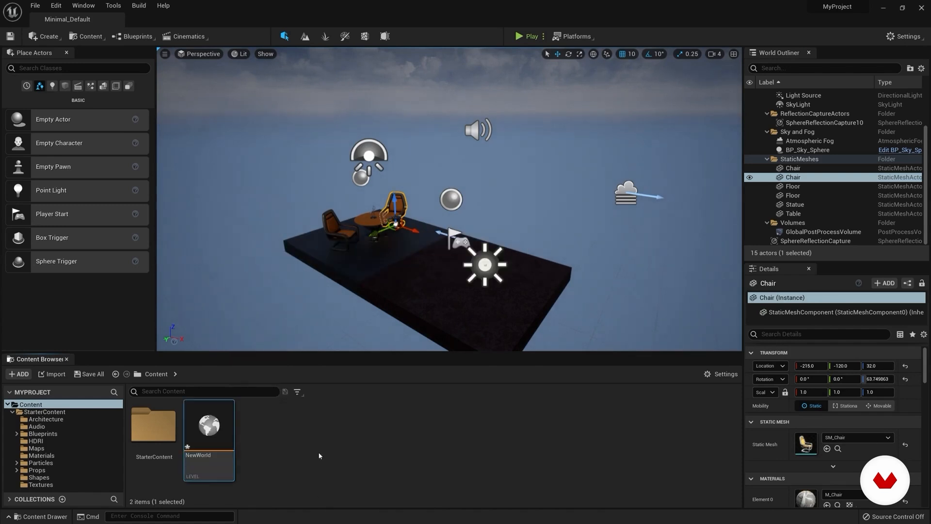
Step: Open the NewWorld level without saving it, and select its world entry in the World Outliner
{"action": "double_click", "coordinate": [213, 427]}
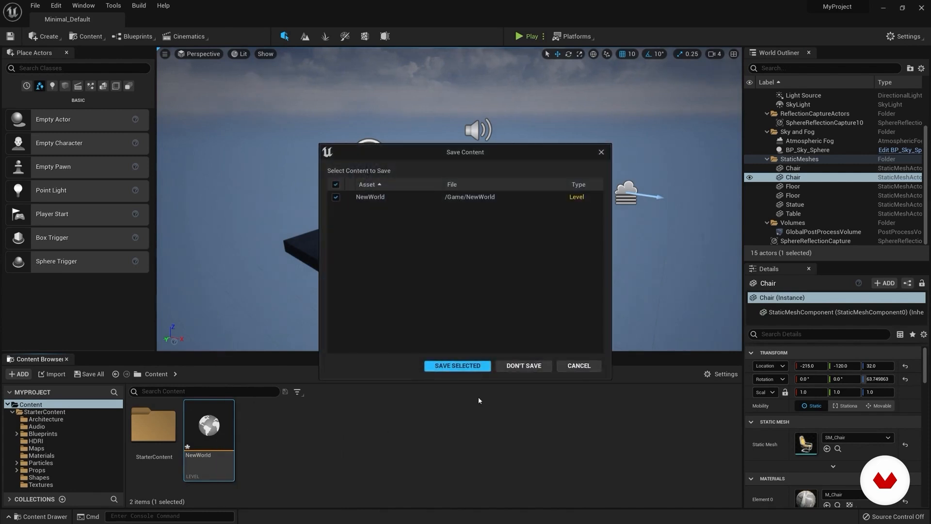
{"action": "left_click_drag", "start_coordinate": [480, 152], "coordinate": [462, 152]}
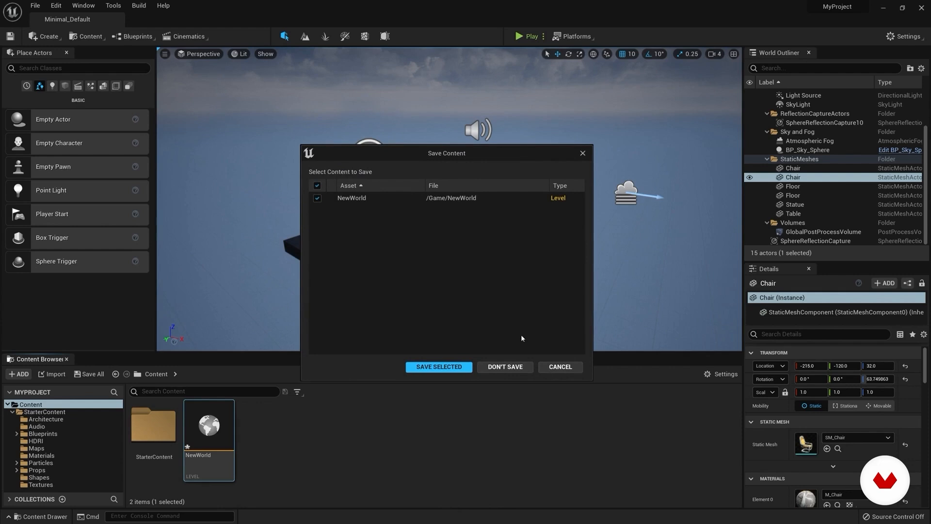
{"action": "left_click", "coordinate": [505, 367]}
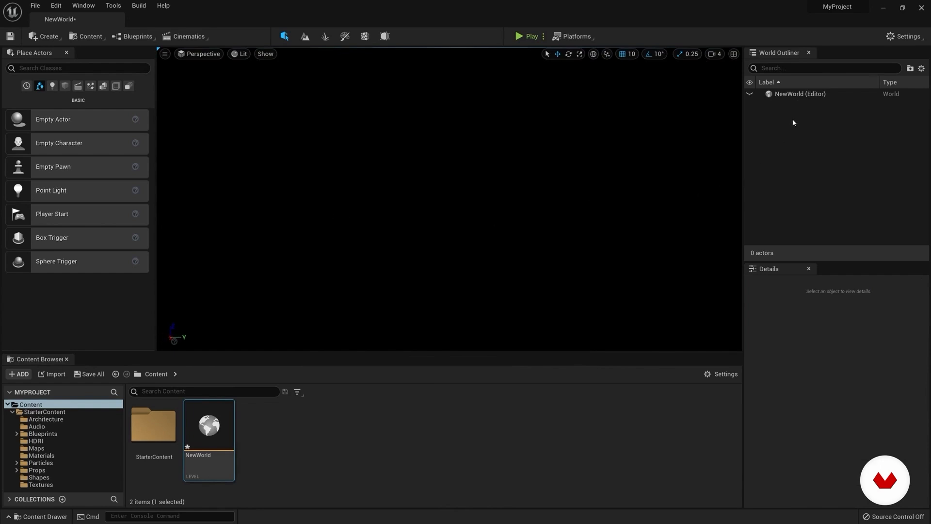
{"action": "left_click", "coordinate": [795, 94]}
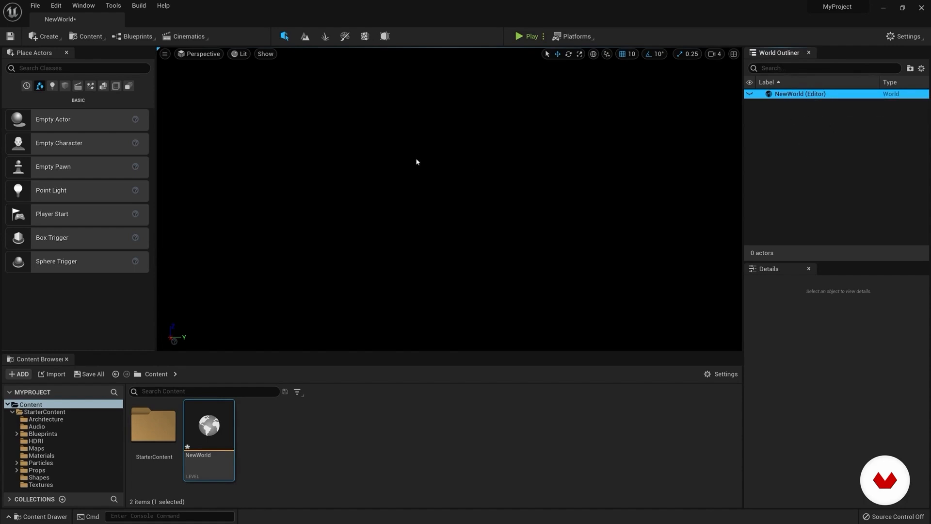
Step: Create a new level from the Default template, discarding the unsaved NewWorld level
{"action": "left_click", "coordinate": [373, 486]}
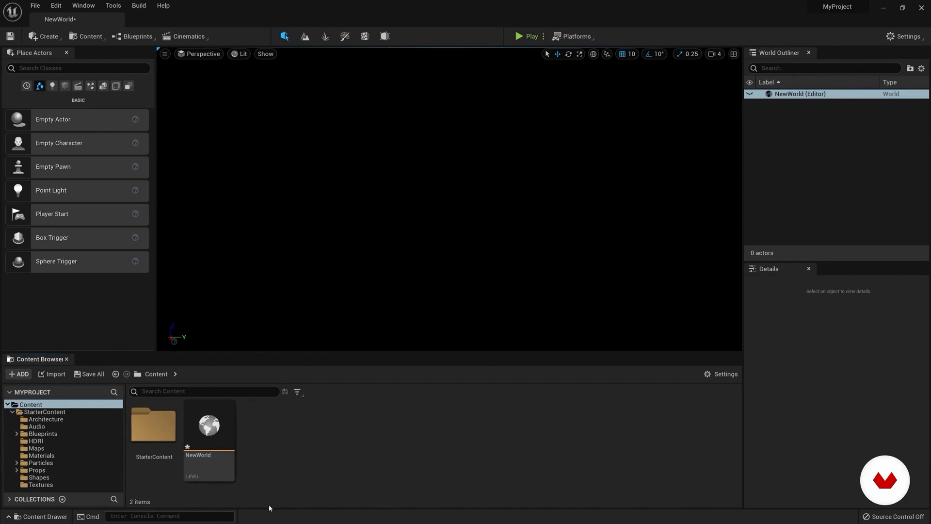
{"action": "left_click", "coordinate": [36, 6]}
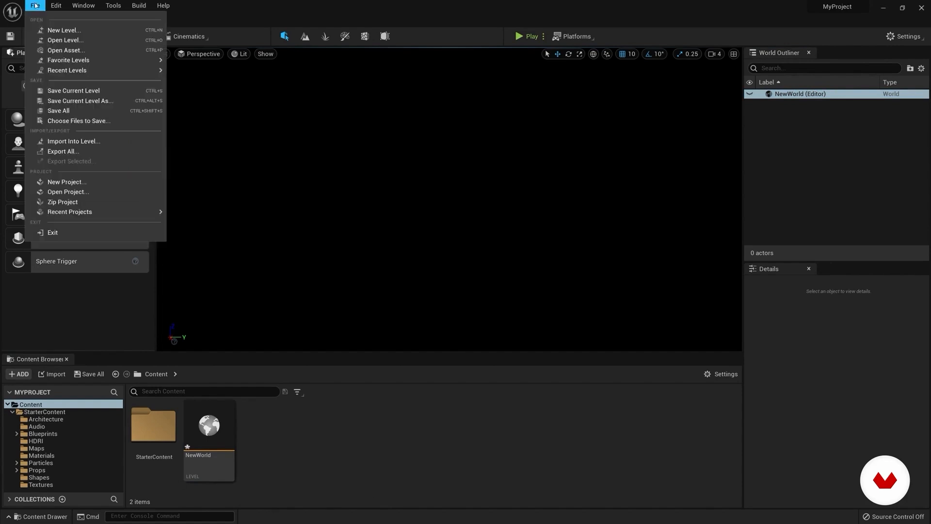
{"action": "left_click", "coordinate": [60, 30]}
{"action": "left_click_drag", "start_coordinate": [500, 174], "coordinate": [442, 124]}
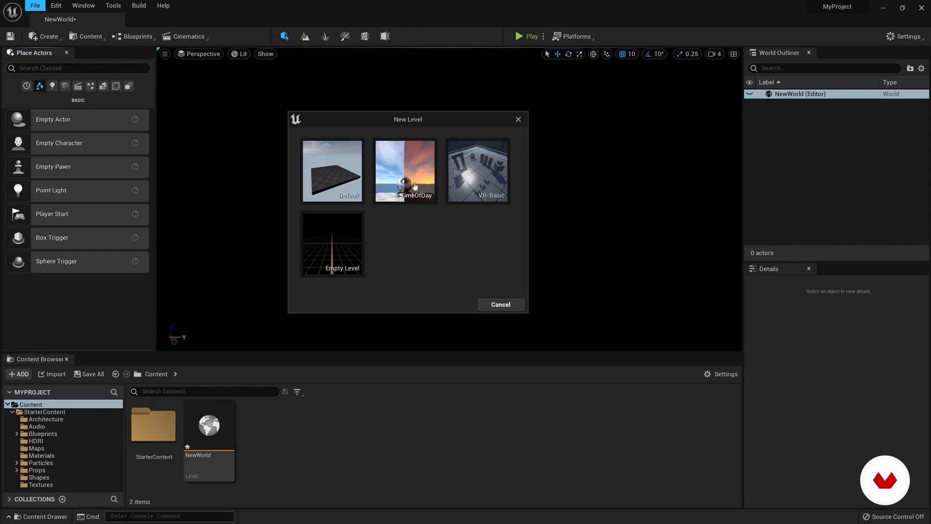
{"action": "left_click", "coordinate": [344, 170]}
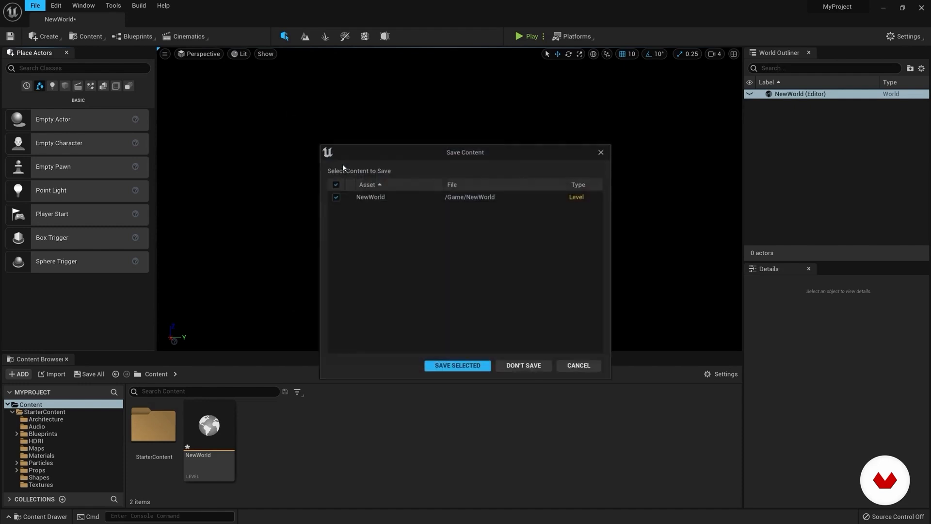
{"action": "left_click", "coordinate": [522, 367]}
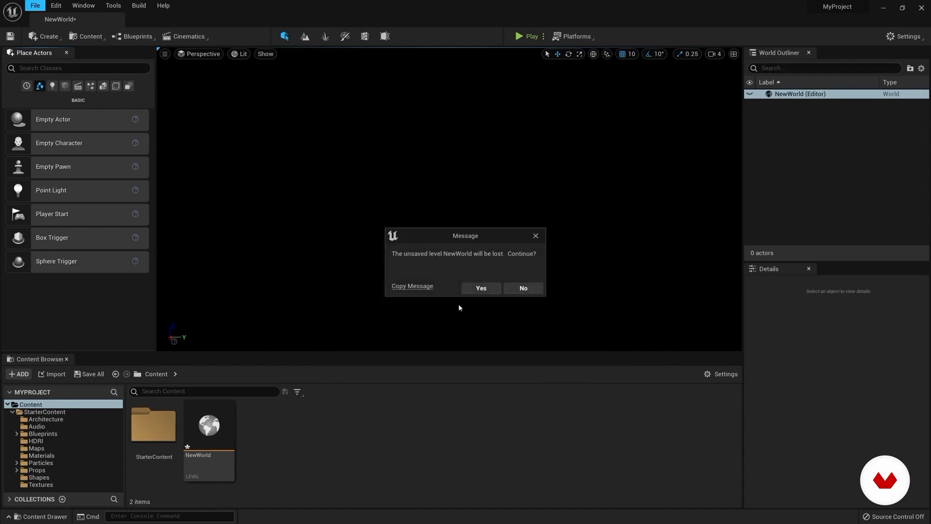
{"action": "left_click", "coordinate": [481, 288]}
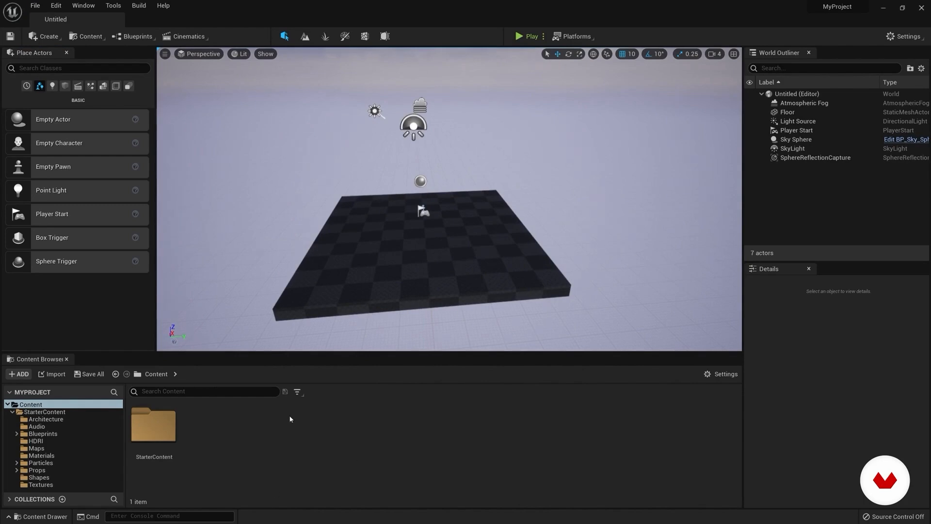
Step: Start saving the current level and create a folder named LEVELS inside Content for it
{"action": "left_click", "coordinate": [33, 6]}
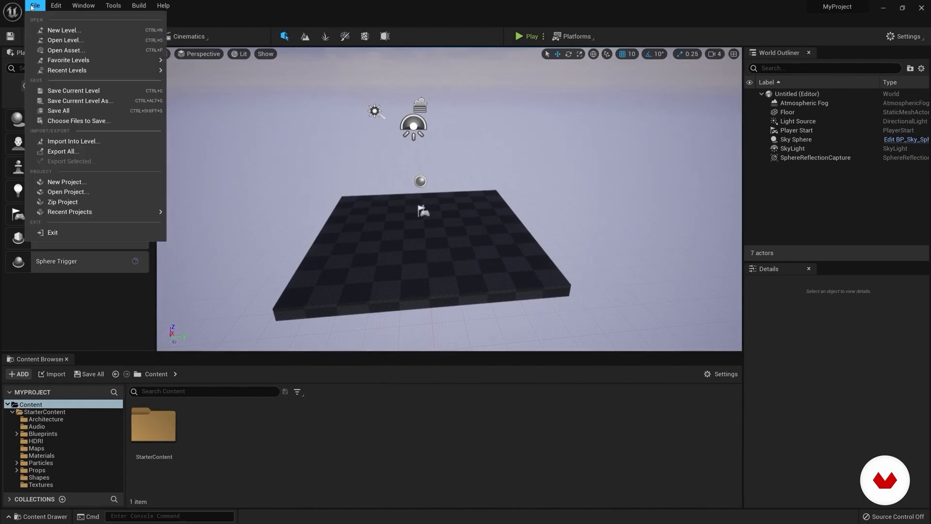
{"action": "left_click", "coordinate": [75, 91]}
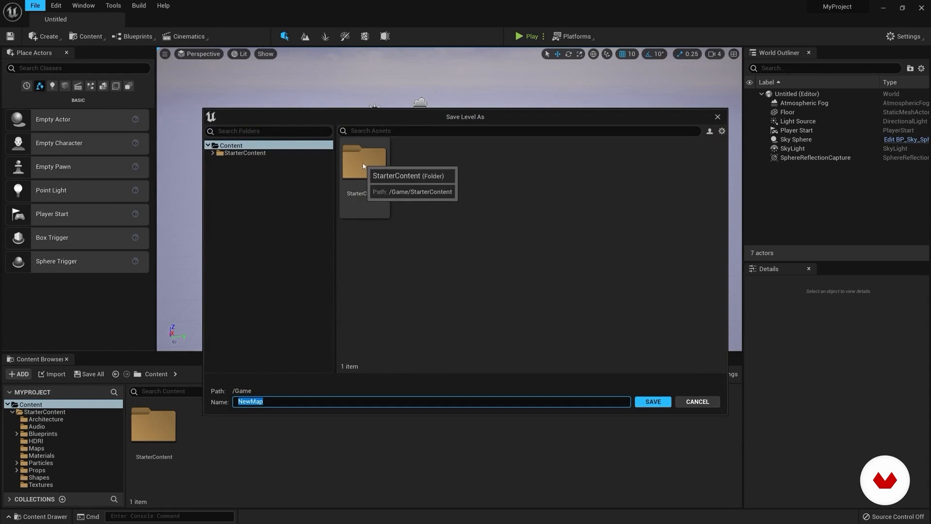
{"action": "right_click", "coordinate": [238, 171]}
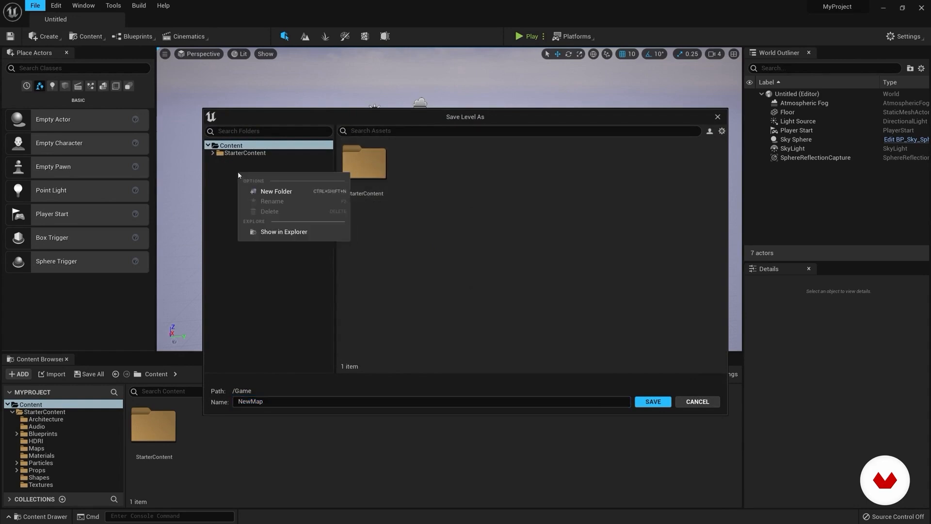
{"action": "left_click", "coordinate": [284, 194]}
{"action": "type", "text": "LEVE"}
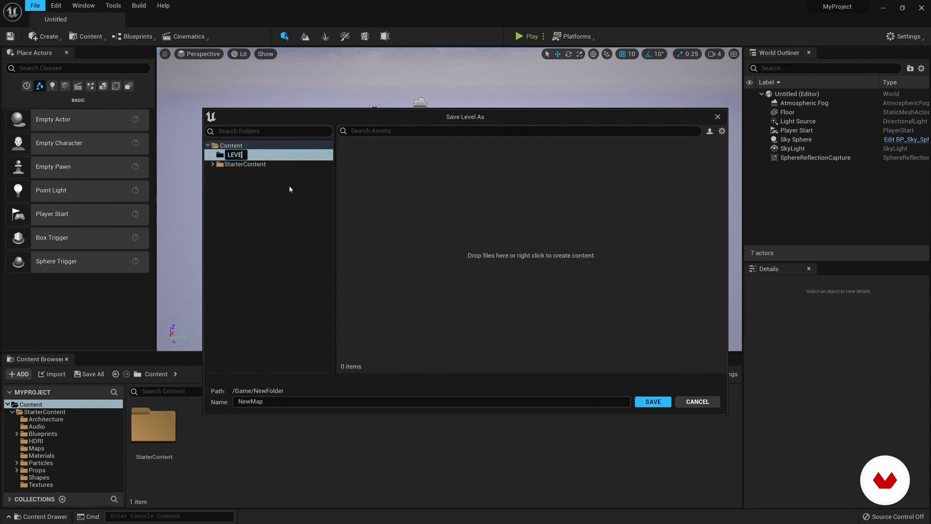
{"action": "type", "text": "LS"}
{"action": "key", "text": "Return"}
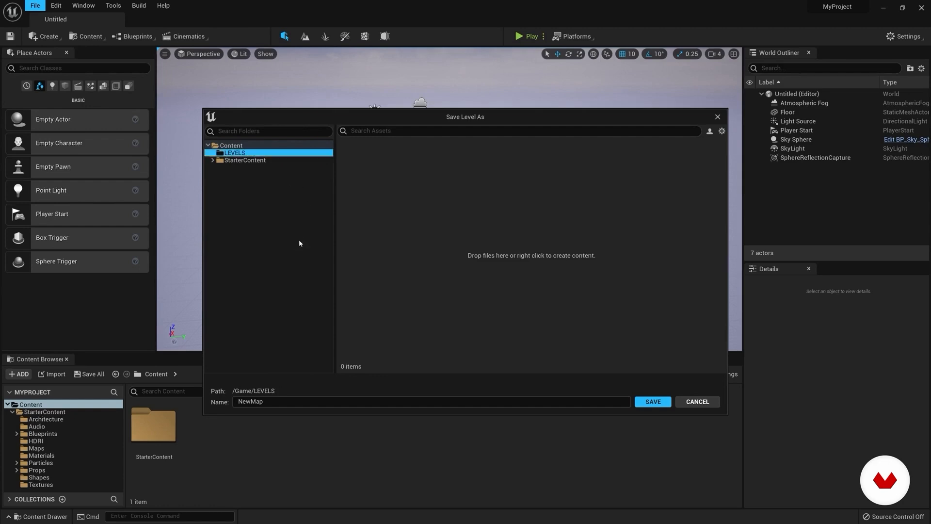
Step: Save the level as Nuovo_Livello in the LEVELS folder
{"action": "left_click", "coordinate": [237, 401]}
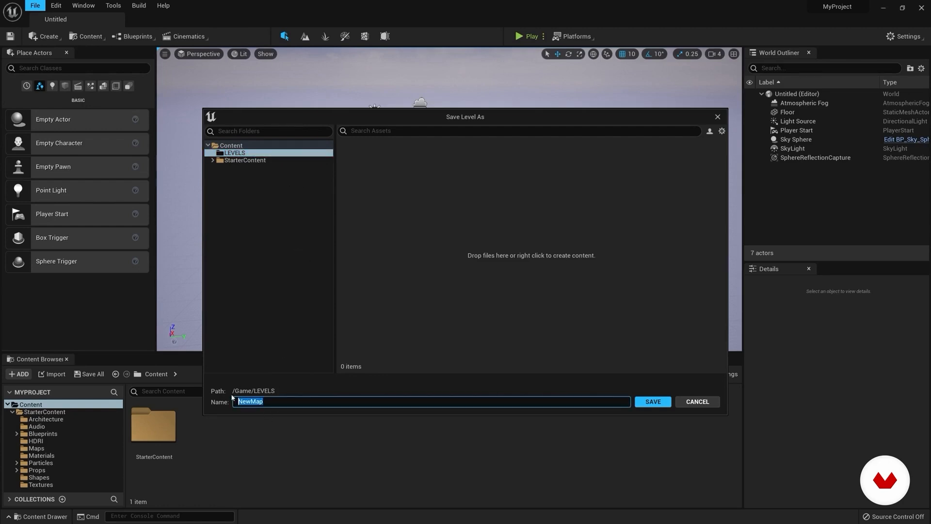
{"action": "type", "text": "Nuovo_Livello"}
{"action": "key", "text": "Return"}
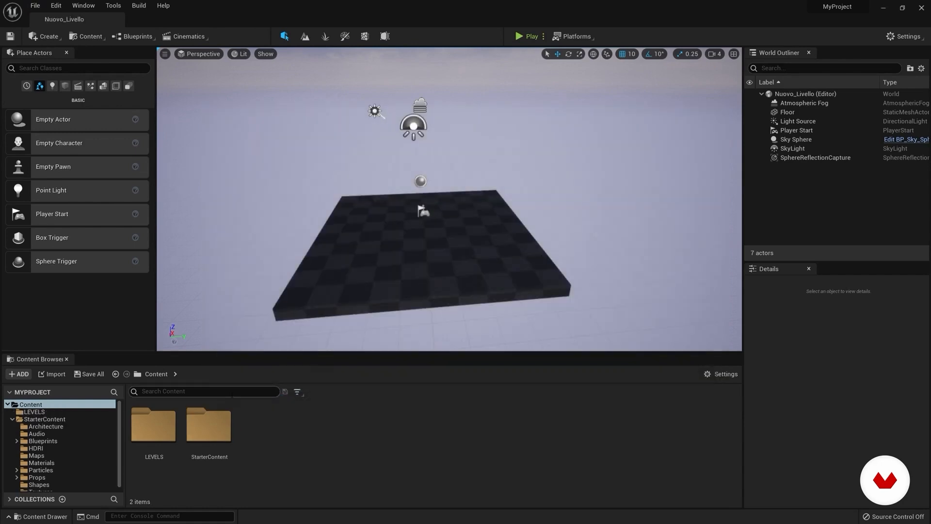
Step: Collapse the StarterContent folder tree, open the LEVELS folder and inspect the Nuovo_Livello level and its BuiltData asset
{"action": "left_click", "coordinate": [13, 419]}
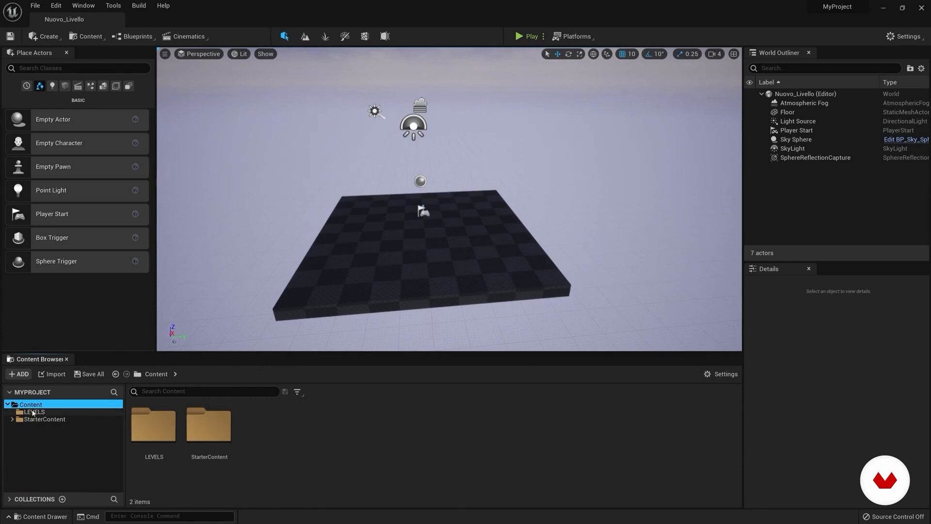
{"action": "left_click", "coordinate": [31, 412]}
{"action": "left_click", "coordinate": [153, 425]}
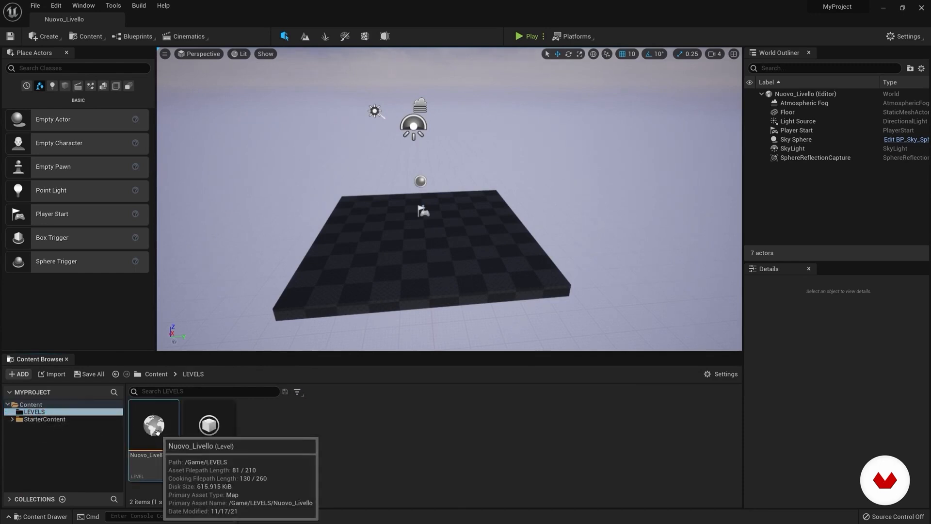
{"action": "right_click_drag", "start_coordinate": [449, 290], "coordinate": [429, 283]}
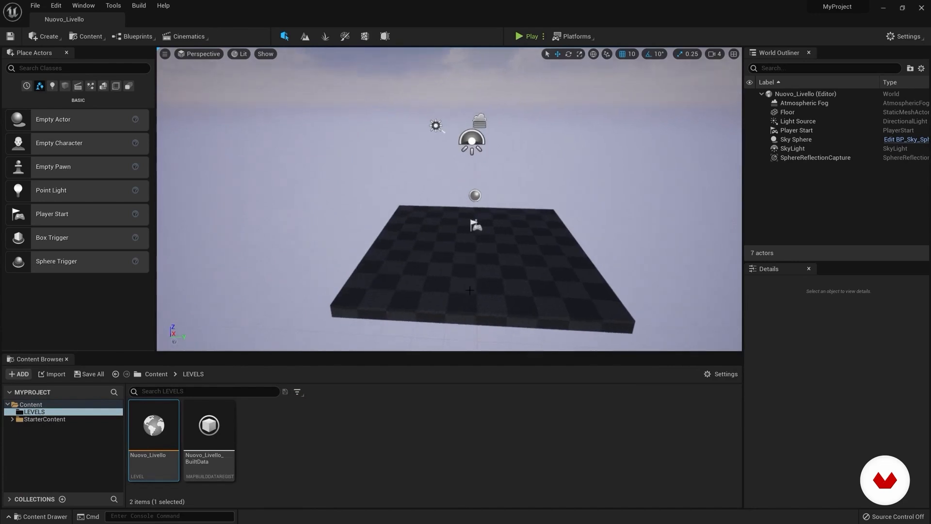
{"action": "left_click", "coordinate": [211, 431]}
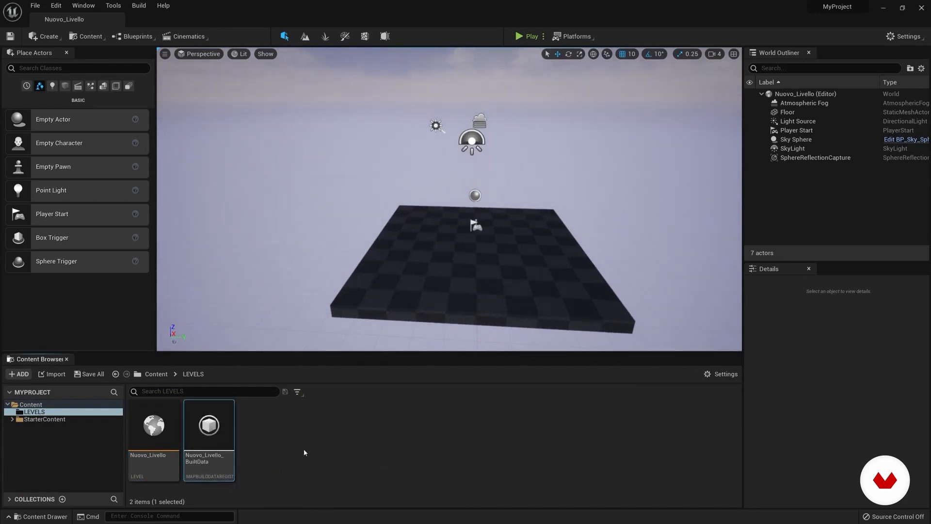
Step: Review the asset types that can be created in the LEVELS folder, including Animation, Materials & Textures and Miscellaneous
{"action": "right_click", "coordinate": [319, 425]}
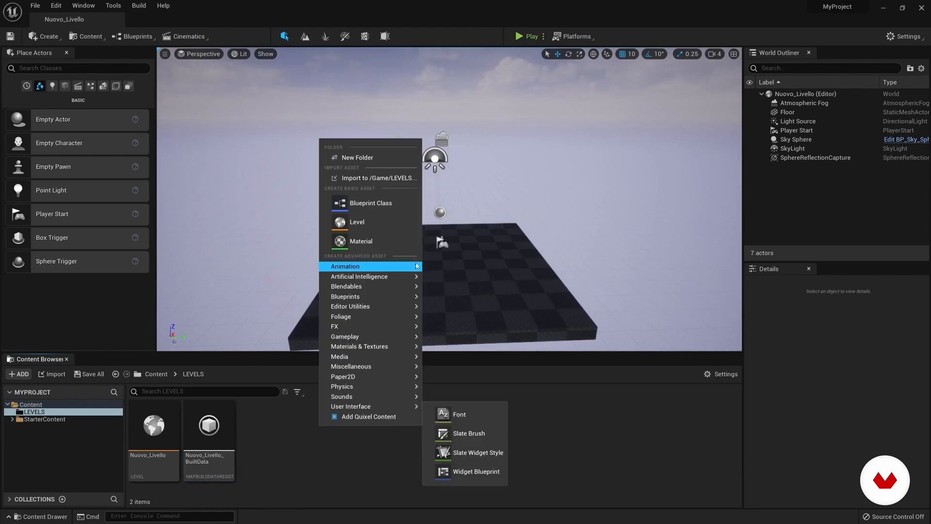
{"action": "mouse_move", "coordinate": [401, 271]}
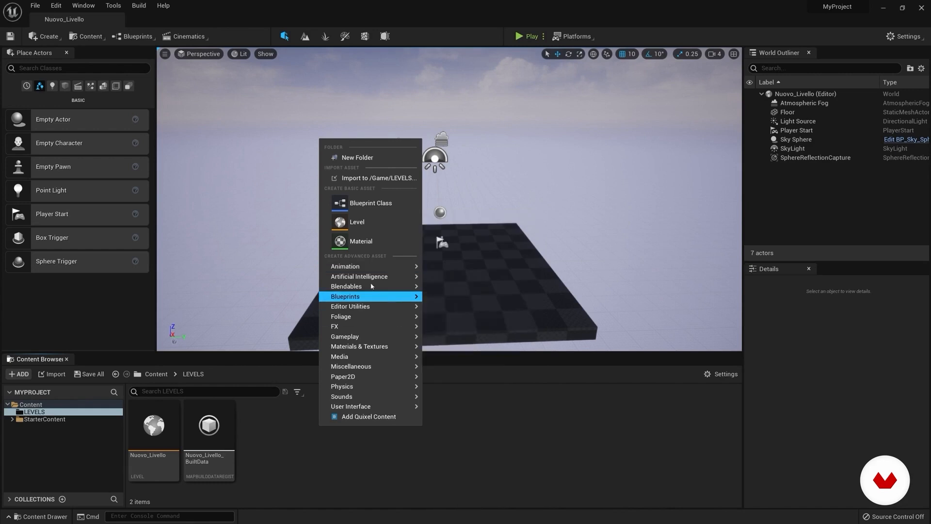
{"action": "mouse_move", "coordinate": [370, 280]}
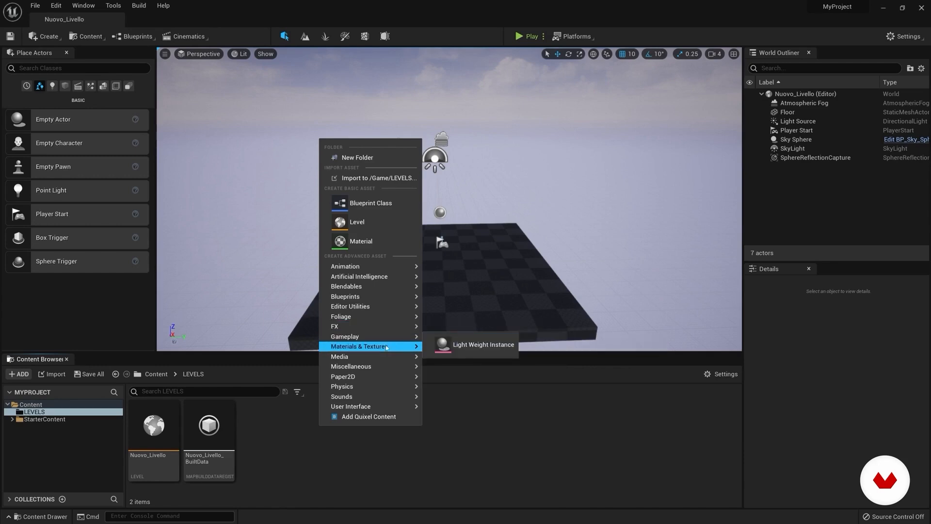
{"action": "mouse_move", "coordinate": [387, 350]}
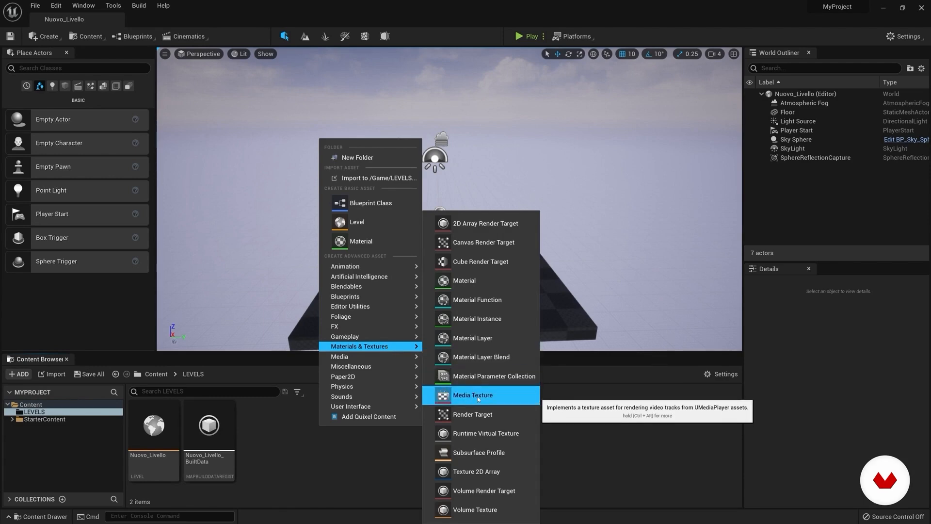
{"action": "mouse_move", "coordinate": [389, 359]}
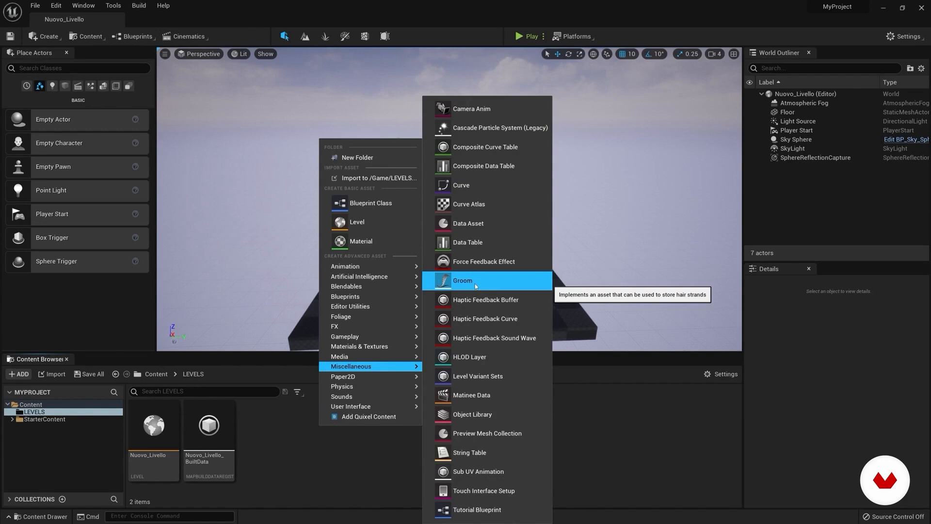
{"action": "mouse_move", "coordinate": [397, 383]}
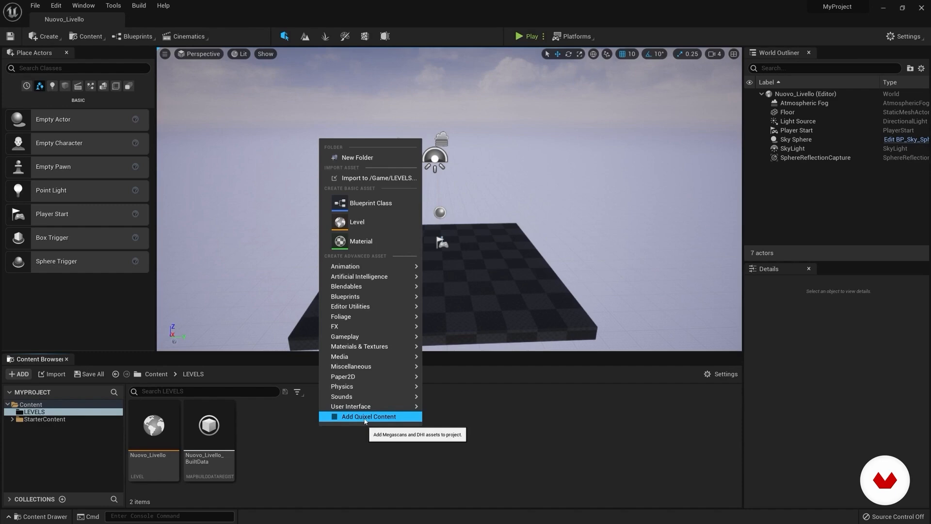
Step: Open Quixel Bridge to add content and browse its home page and the 3D Assets category
{"action": "left_click", "coordinate": [369, 417]}
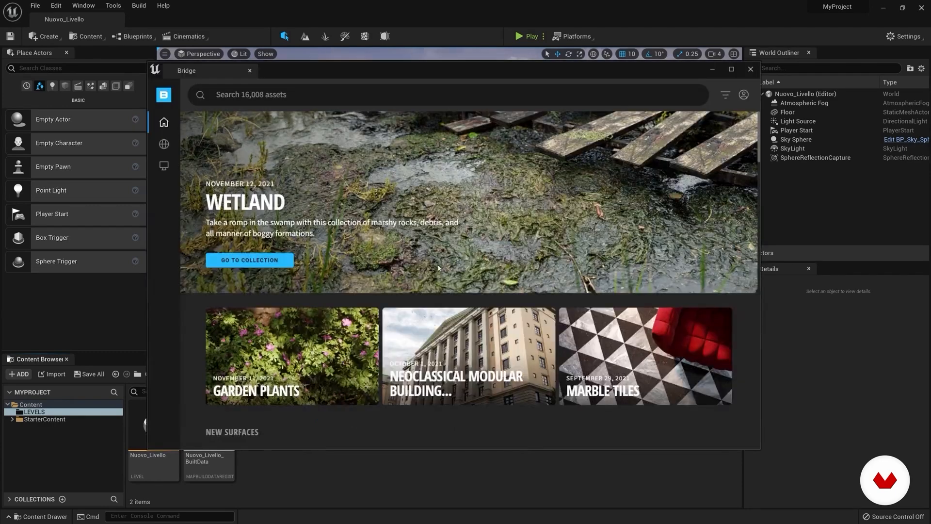
{"action": "scroll", "coordinate": [387, 287], "scroll_direction": "down", "scroll_amount": 2}
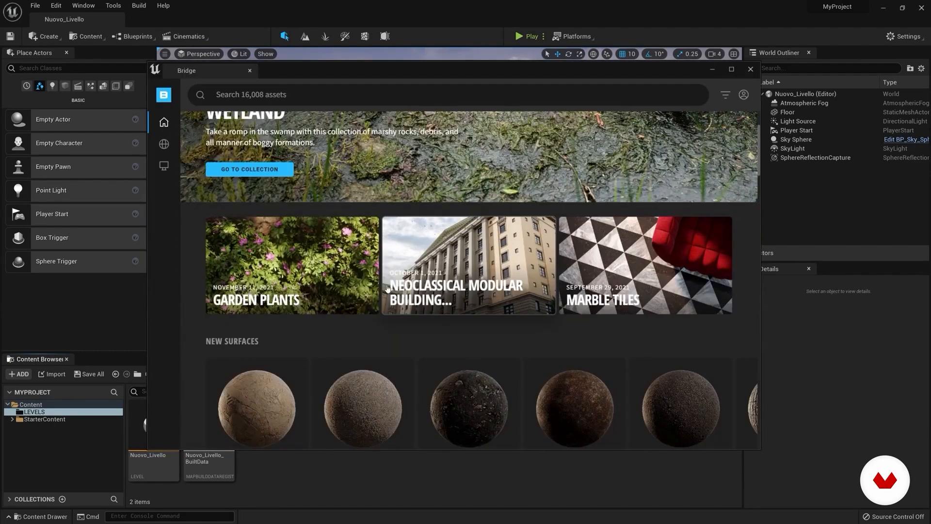
{"action": "mouse_move", "coordinate": [164, 138]}
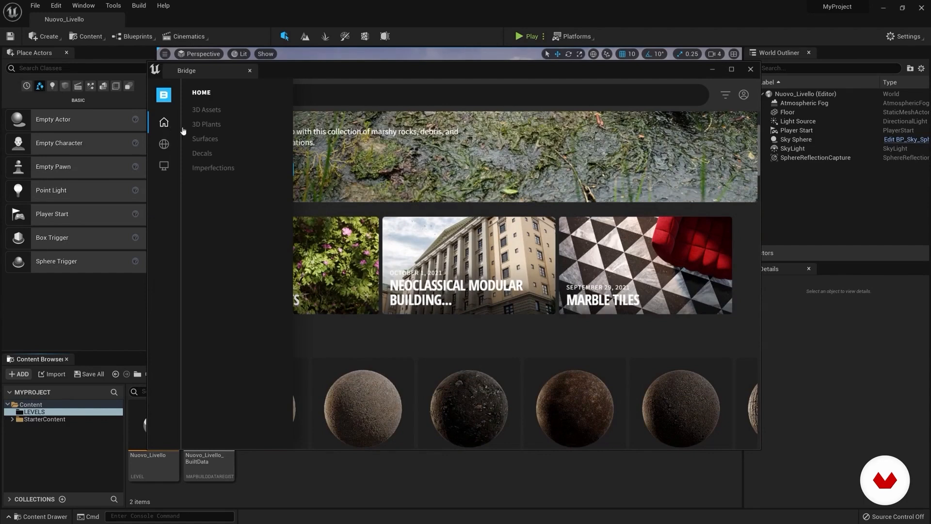
{"action": "left_click", "coordinate": [206, 110]}
{"action": "scroll", "coordinate": [524, 232], "scroll_direction": "down", "scroll_amount": 7}
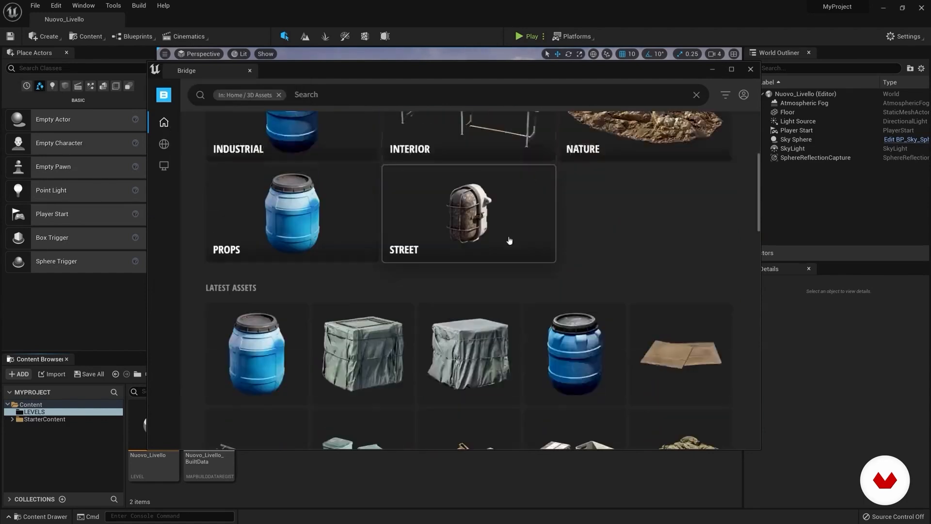
{"action": "scroll", "coordinate": [449, 278], "scroll_direction": "down", "scroll_amount": 3}
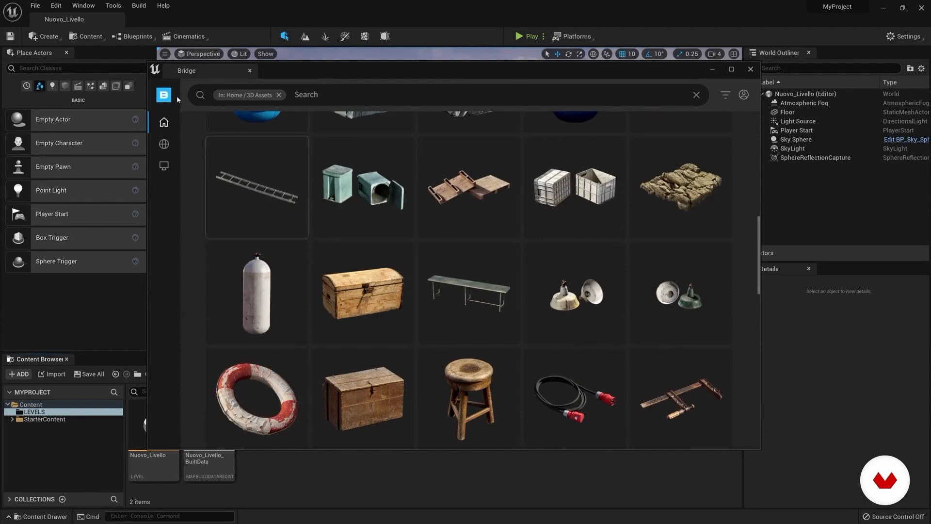
Step: Browse the Surfaces category in Bridge and look through the latest assets in its Ground subcategory
{"action": "mouse_move", "coordinate": [164, 132]}
{"action": "left_click", "coordinate": [209, 256]}
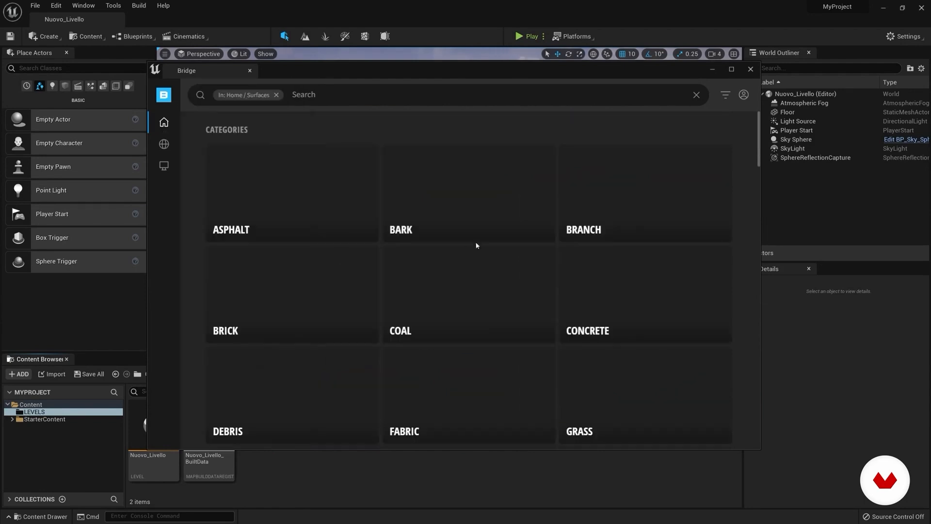
{"action": "scroll", "coordinate": [470, 271], "scroll_direction": "down", "scroll_amount": 3}
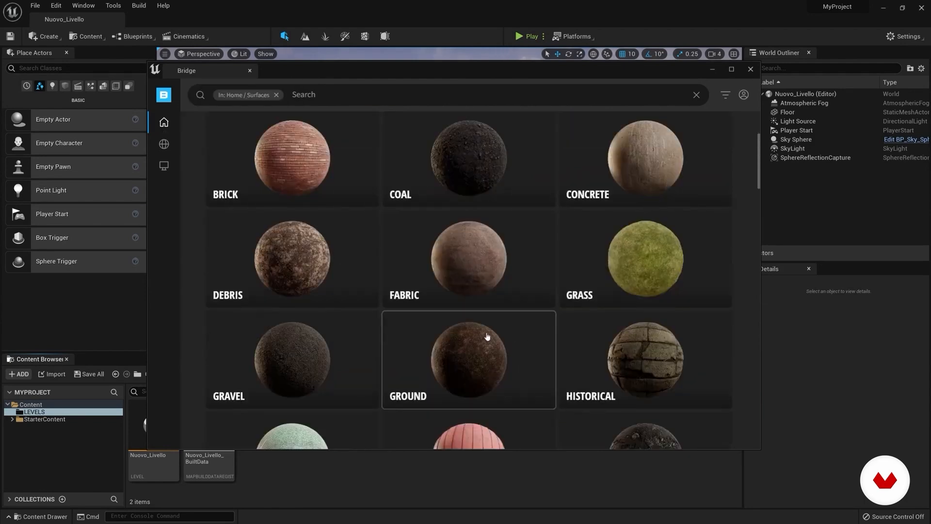
{"action": "left_click_drag", "start_coordinate": [759, 173], "coordinate": [761, 173]}
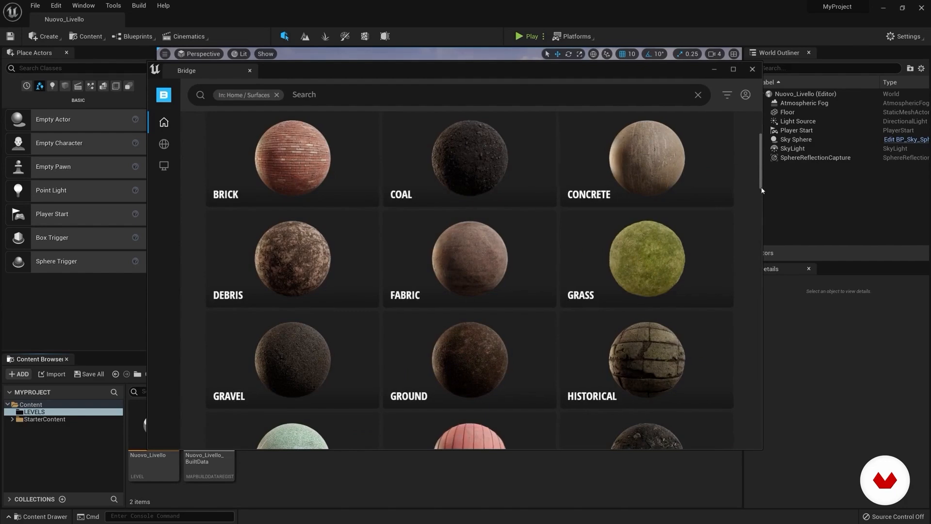
{"action": "left_click", "coordinate": [487, 357]}
{"action": "scroll", "coordinate": [492, 277], "scroll_direction": "down", "scroll_amount": 3}
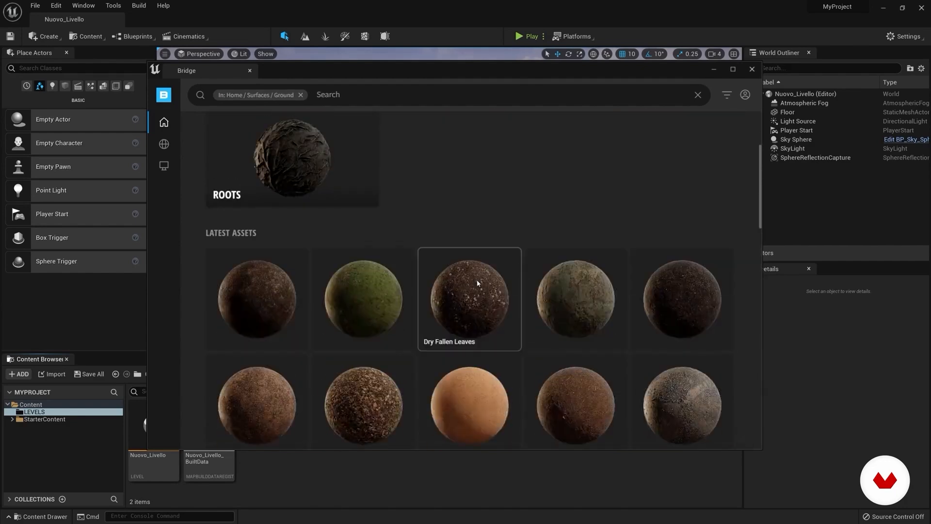
Step: View the details of several ground surfaces, including Dry Fallen Leaves and Dry Rocky Ground, and close Bridge
{"action": "left_click", "coordinate": [491, 304]}
{"action": "left_click", "coordinate": [429, 325]}
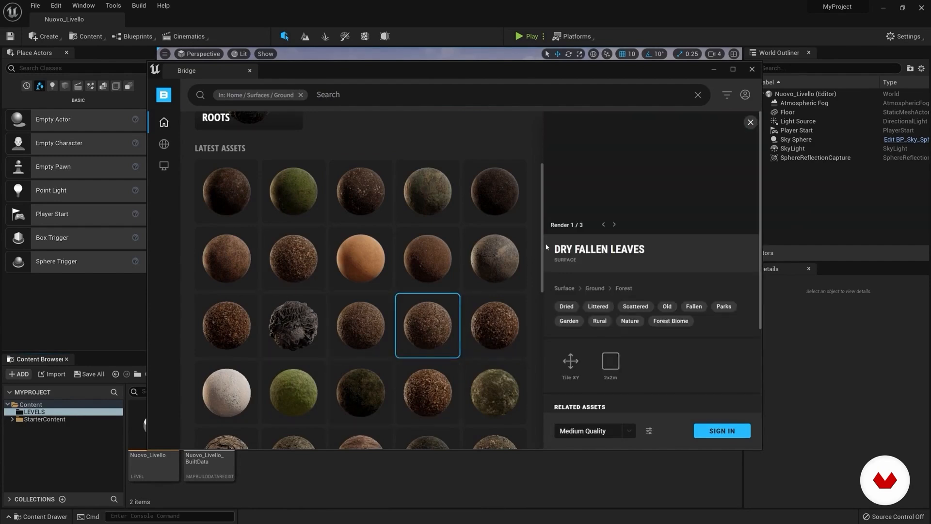
{"action": "scroll", "coordinate": [538, 311], "scroll_direction": "down", "scroll_amount": 5}
{"action": "left_click", "coordinate": [490, 313]}
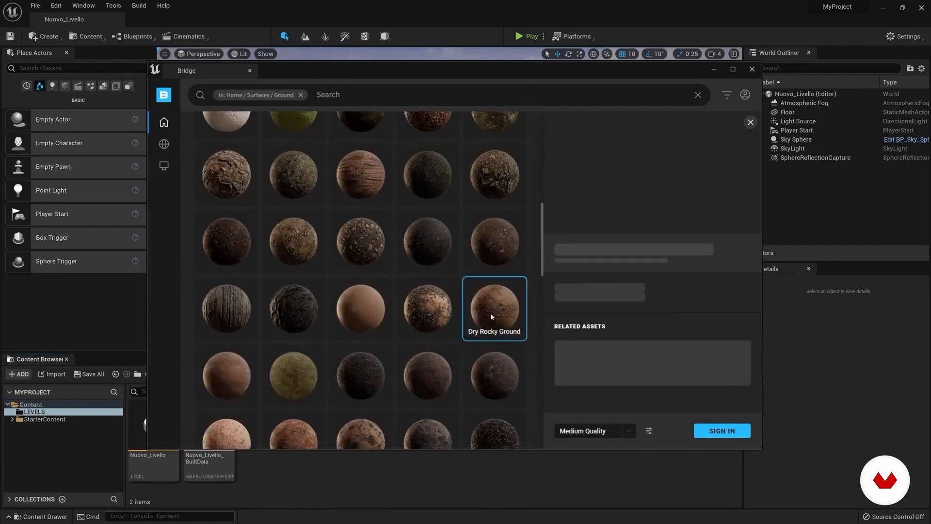
{"action": "left_click", "coordinate": [752, 69]}
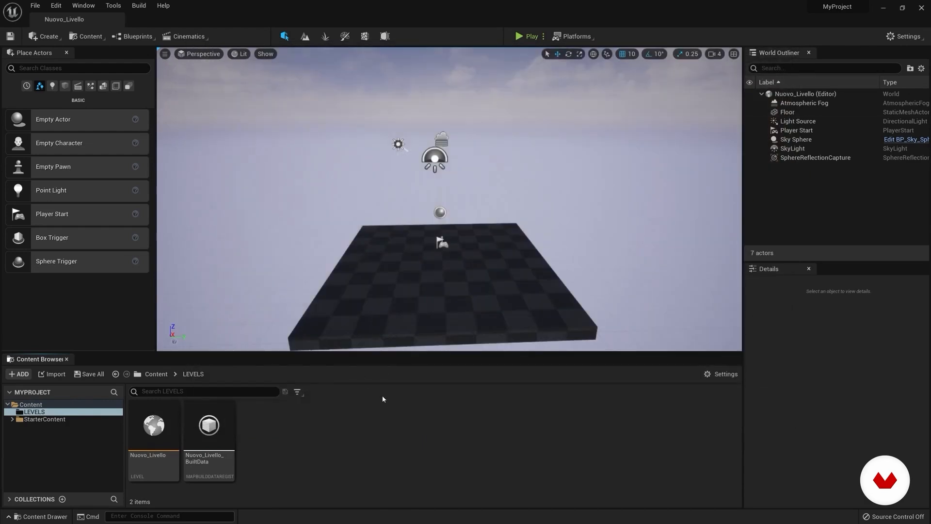
Step: Place a Cube from the Shapes actors in the middle of the level's checkered floor
{"action": "right_click_drag", "start_coordinate": [310, 262], "coordinate": [312, 279]}
{"action": "key", "text": "w"}
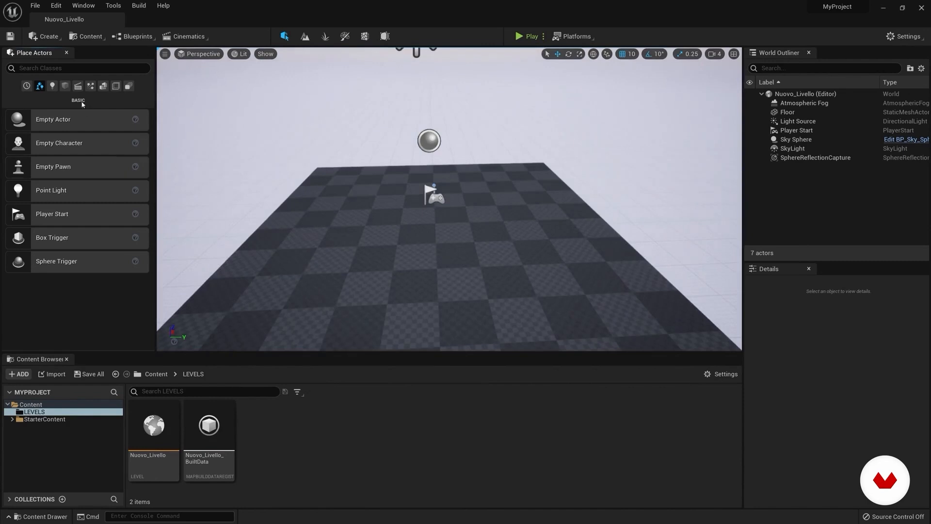
{"action": "left_click", "coordinate": [65, 86]}
{"action": "left_click_drag", "start_coordinate": [18, 123], "coordinate": [443, 244]}
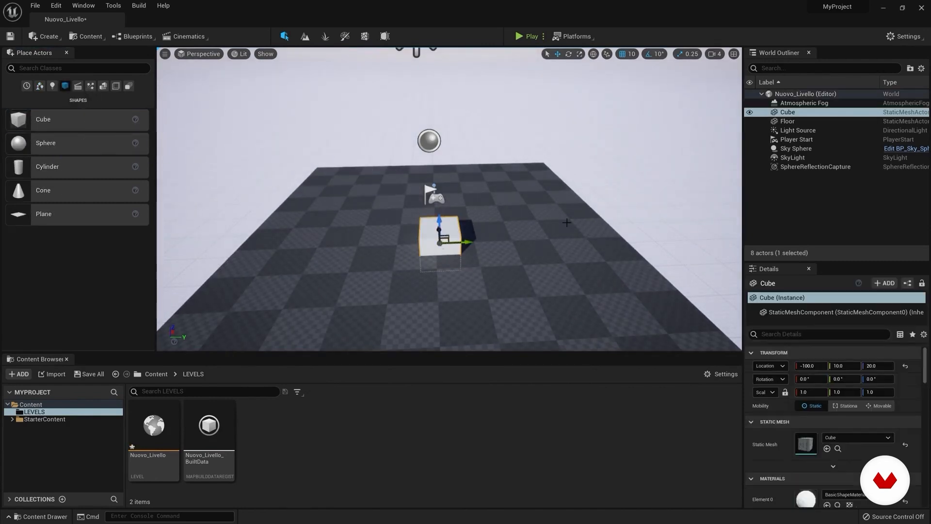
Step: Select the cube in the World Outliner and lower it to a Z location of 10
{"action": "left_click", "coordinate": [787, 121]}
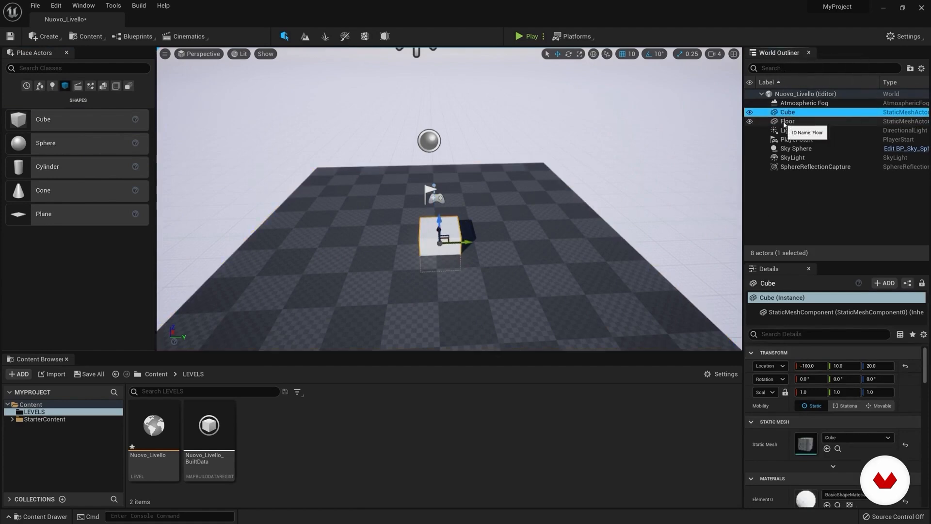
{"action": "left_click", "coordinate": [796, 106]}
{"action": "left_click", "coordinate": [788, 114]}
{"action": "right_click_drag", "start_coordinate": [556, 202], "coordinate": [620, 173]}
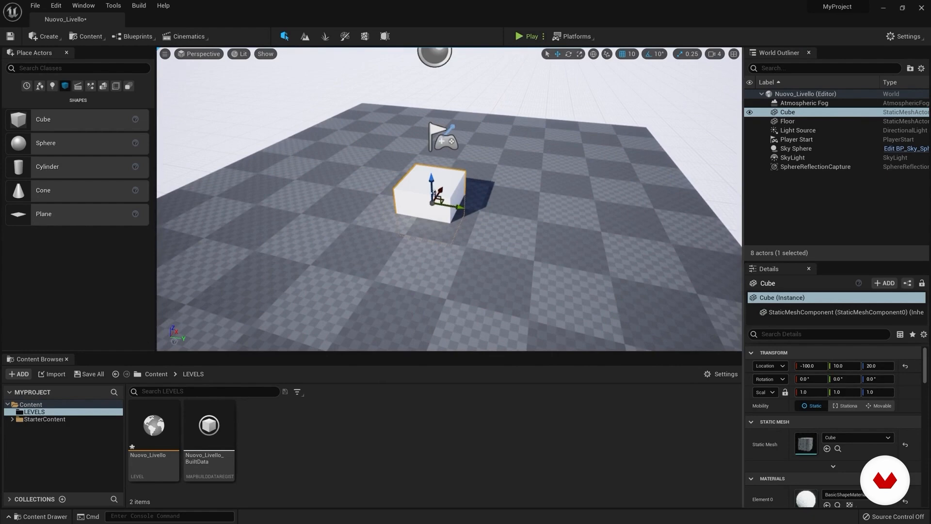
{"action": "mouse_move", "coordinate": [431, 177]}
{"action": "left_mouse_down"}
{"action": "mouse_move", "coordinate": [433, 151]}
{"action": "mouse_move", "coordinate": [433, 183]}
{"action": "left_mouse_up"}
{"action": "right_click_drag", "start_coordinate": [433, 182], "coordinate": [488, 185]}
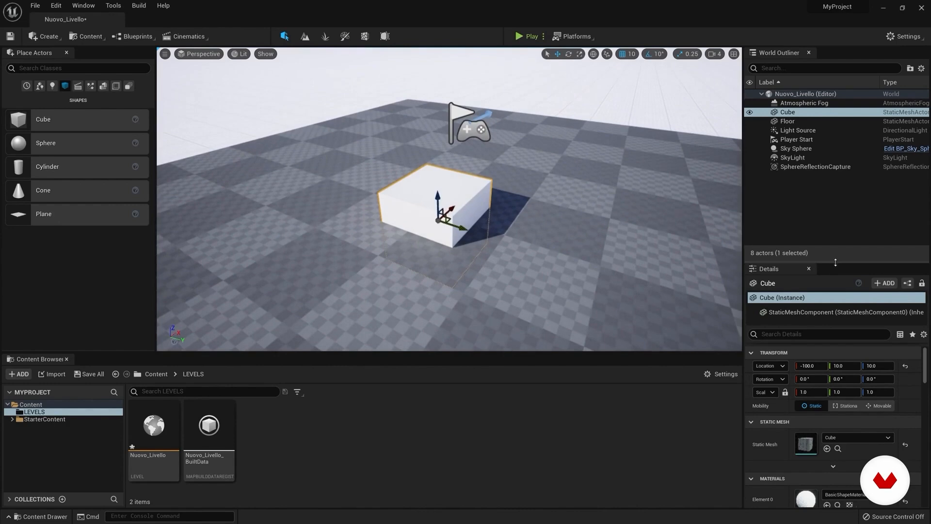
Step: Enlarge the Details area and select the cube's StaticMeshComponent
{"action": "left_click_drag", "start_coordinate": [834, 261], "coordinate": [835, 193]}
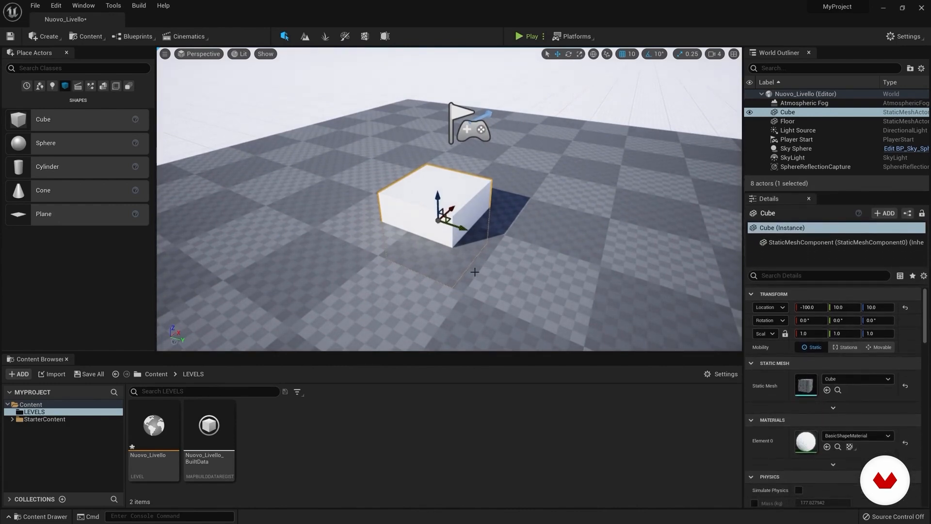
{"action": "right_click_drag", "start_coordinate": [421, 243], "coordinate": [388, 246]}
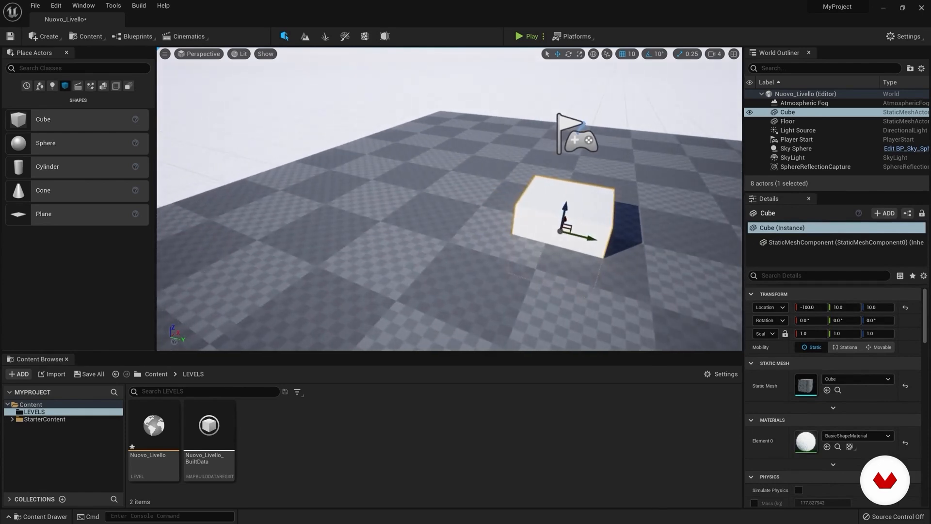
{"action": "left_click", "coordinate": [789, 121]}
{"action": "left_click", "coordinate": [788, 114]}
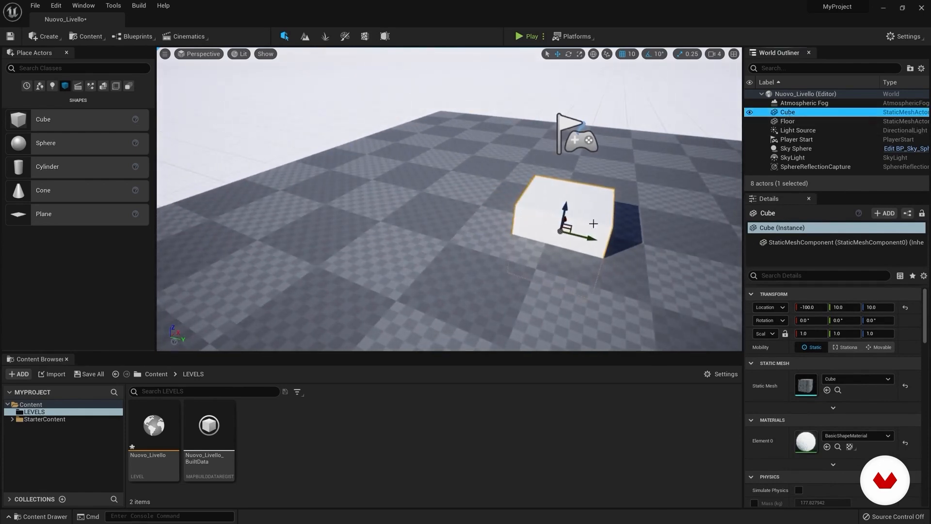
{"action": "mouse_move", "coordinate": [593, 223]}
{"action": "right_mouse_down"}
{"action": "mouse_move", "coordinate": [635, 217]}
{"action": "mouse_move", "coordinate": [596, 217]}
{"action": "right_mouse_up"}
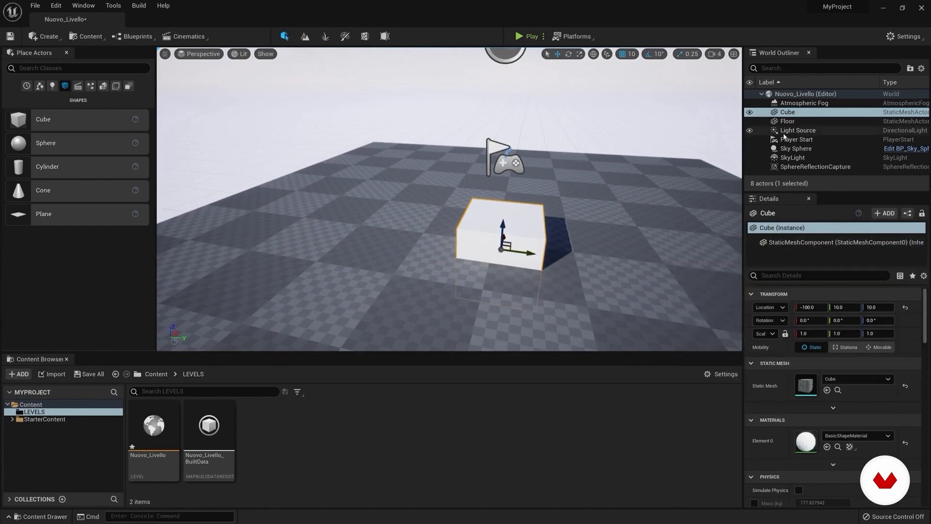
{"action": "left_click", "coordinate": [788, 112]}
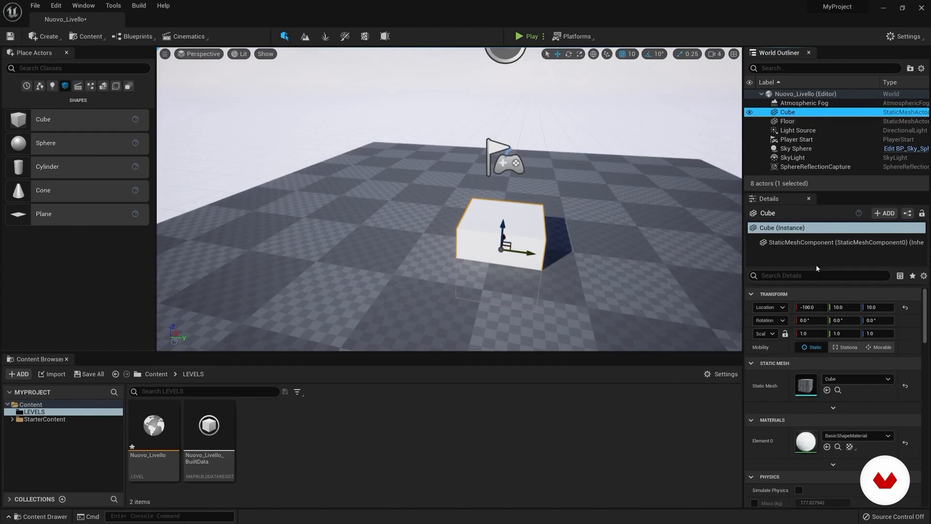
{"action": "left_click", "coordinate": [803, 242]}
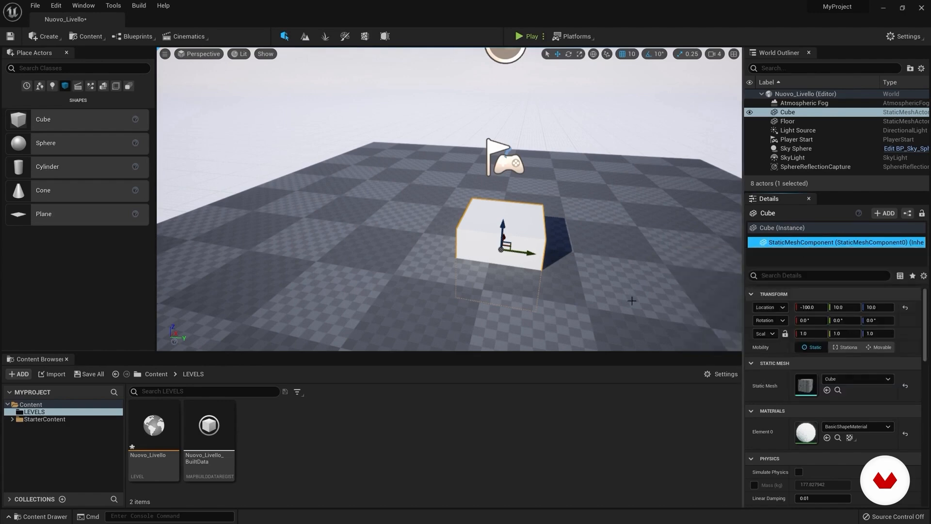
Step: Raise the cube along its vertical axis to a Z location of 60
{"action": "left_click_drag", "start_coordinate": [503, 223], "coordinate": [504, 188]}
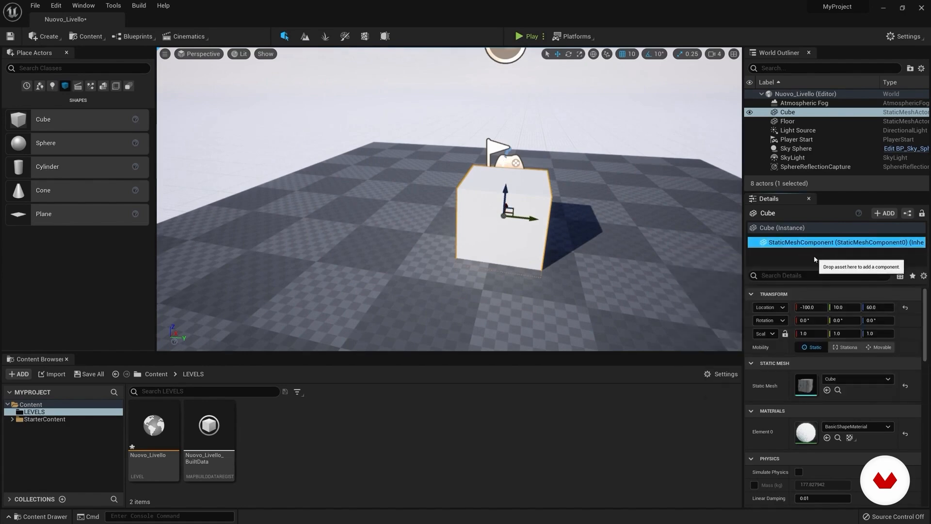
{"action": "right_click_drag", "start_coordinate": [487, 221], "coordinate": [492, 212]}
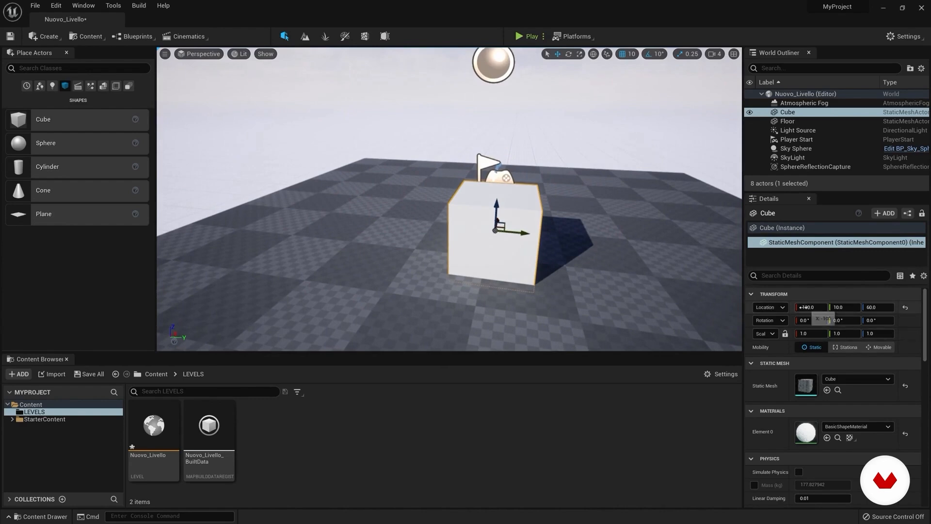
{"action": "right_click_drag", "start_coordinate": [597, 262], "coordinate": [571, 258]}
{"action": "key", "text": "s"}
{"action": "key", "text": "d"}
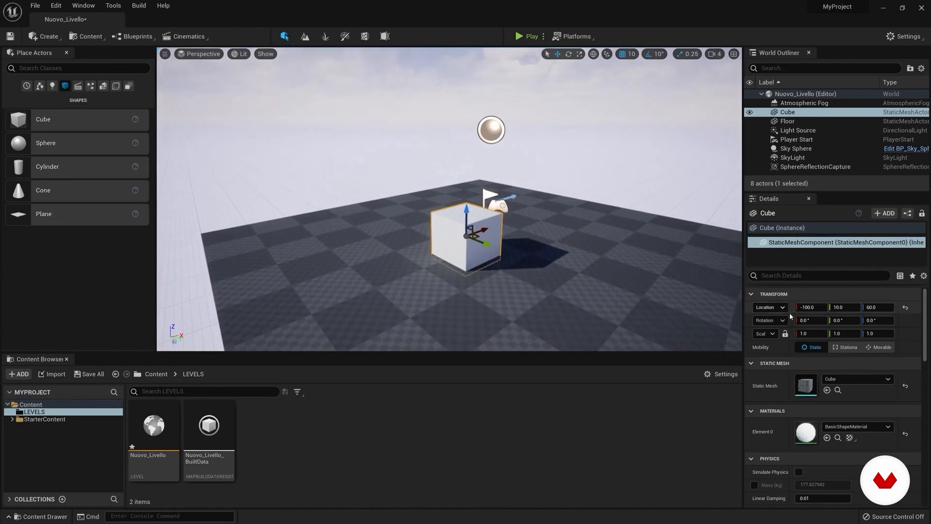
Step: Change the cube's transform to location -31, -6, 147, rotation about 151.2°, 82.8°, 0° and X scale 1.525
{"action": "left_click_drag", "start_coordinate": [799, 311], "coordinate": [838, 308]}
{"action": "left_click_drag", "start_coordinate": [874, 307], "coordinate": [916, 308]}
{"action": "left_click_drag", "start_coordinate": [805, 320], "coordinate": [831, 334]}
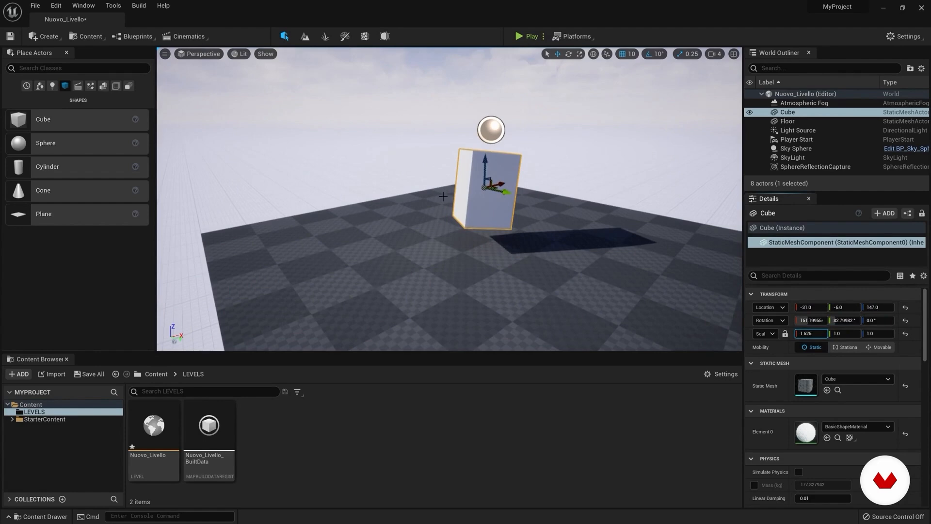
{"action": "right_click_drag", "start_coordinate": [513, 180], "coordinate": [563, 182]}
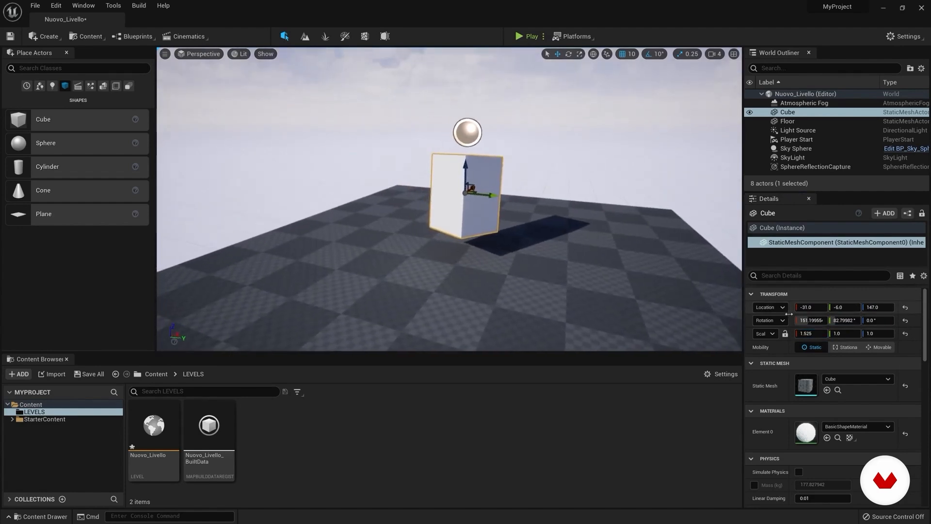
Step: Reset the cube's scale, rotation and location to their default values
{"action": "left_click", "coordinate": [905, 333]}
{"action": "left_click", "coordinate": [905, 321]}
{"action": "left_click", "coordinate": [906, 307]}
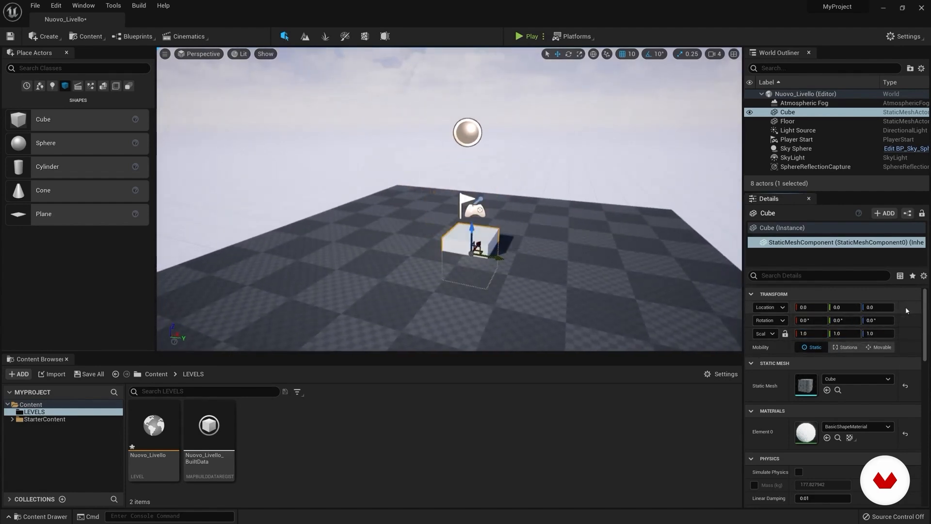
Step: Focus on the cube and raise it to a Z location of 70
{"action": "key", "text": "f"}
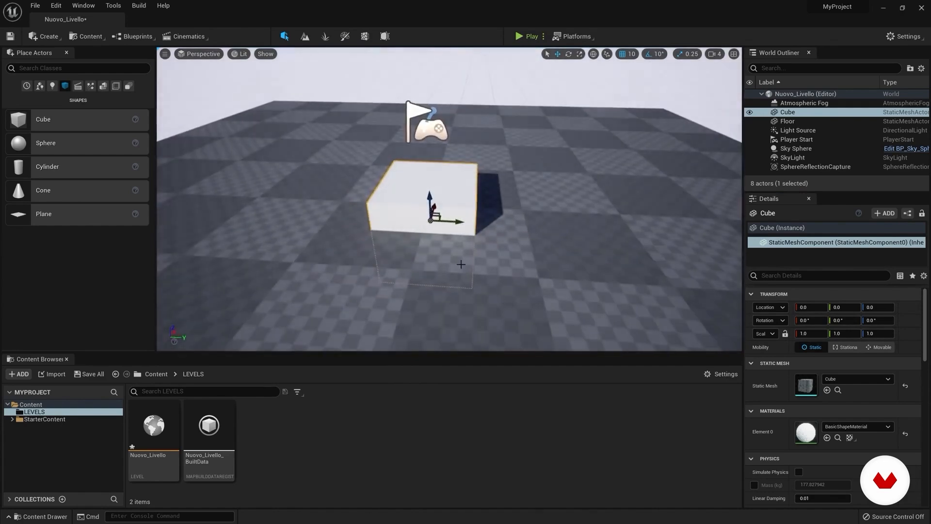
{"action": "right_click_drag", "start_coordinate": [430, 221], "coordinate": [431, 115]}
{"action": "left_click_drag", "start_coordinate": [496, 270], "coordinate": [427, 273], "text": "alt"}
{"action": "left_click_drag", "start_coordinate": [559, 290], "coordinate": [451, 296], "text": "alt"}
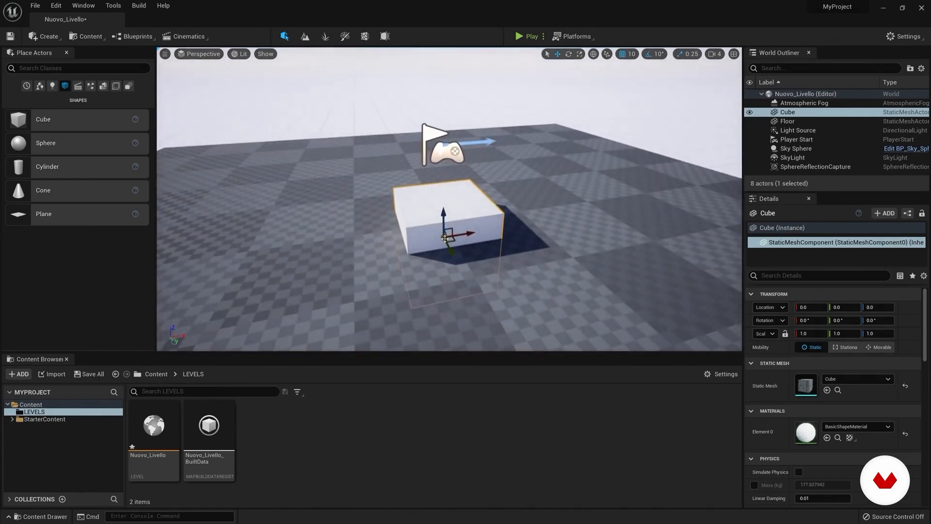
{"action": "left_click_drag", "start_coordinate": [413, 259], "coordinate": [441, 253], "text": "alt"}
{"action": "left_click_drag", "start_coordinate": [527, 218], "coordinate": [520, 159]}
{"action": "key", "text": "d"}
{"action": "right_click_drag", "start_coordinate": [433, 201], "coordinate": [448, 179]}
{"action": "key", "text": "s"}
{"action": "key", "text": "w"}
{"action": "key", "text": "a"}
Step: Set the cube's location type to World
{"action": "left_click", "coordinate": [781, 309]}
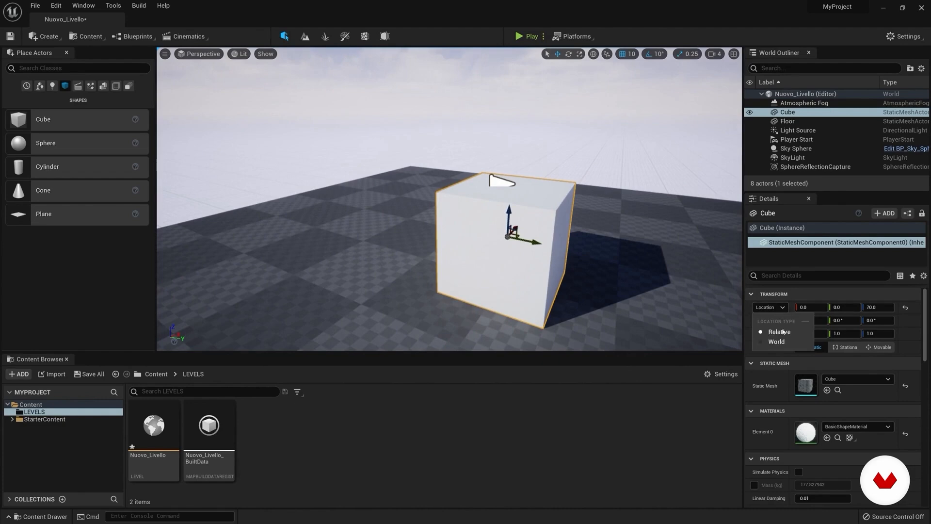
{"action": "right_click_drag", "start_coordinate": [699, 309], "coordinate": [718, 318]}
{"action": "key", "text": "s"}
{"action": "right_click_drag", "start_coordinate": [442, 235], "coordinate": [451, 227]}
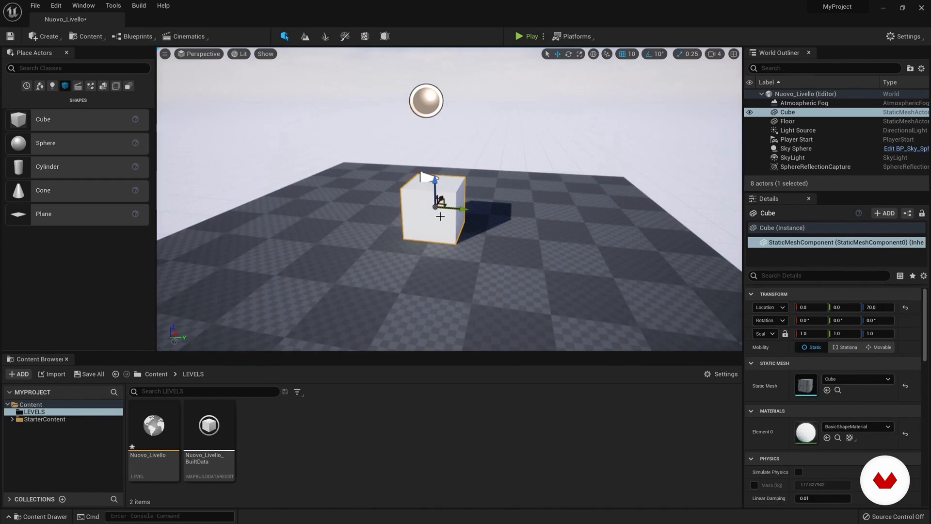
{"action": "mouse_move", "coordinate": [435, 184]}
{"action": "left_mouse_down"}
{"action": "mouse_move", "coordinate": [435, 127]}
{"action": "mouse_move", "coordinate": [436, 180]}
{"action": "left_mouse_up"}
{"action": "mouse_move", "coordinate": [621, 306]}
{"action": "right_mouse_down"}
{"action": "mouse_move", "coordinate": [626, 291]}
{"action": "mouse_move", "coordinate": [624, 302]}
{"action": "mouse_move", "coordinate": [609, 286]}
{"action": "mouse_move", "coordinate": [621, 307]}
{"action": "right_mouse_up"}
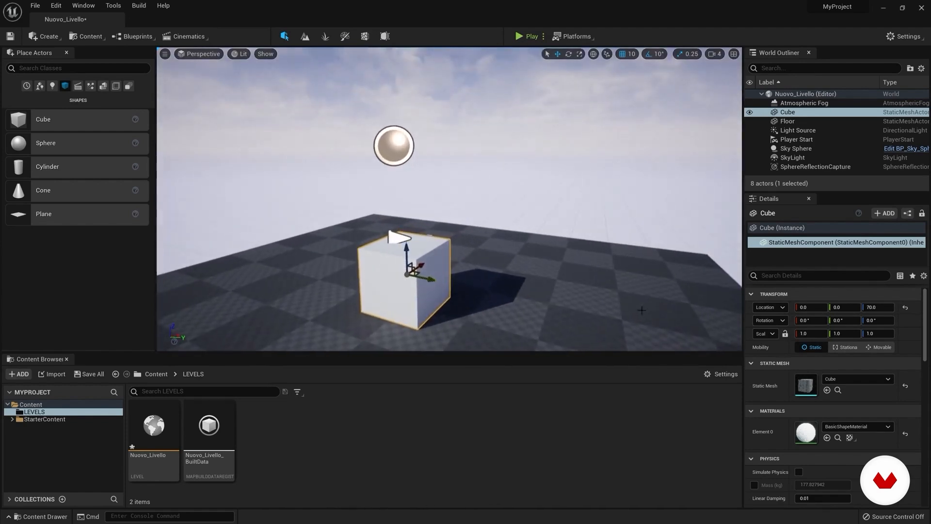
{"action": "left_click", "coordinate": [782, 309]}
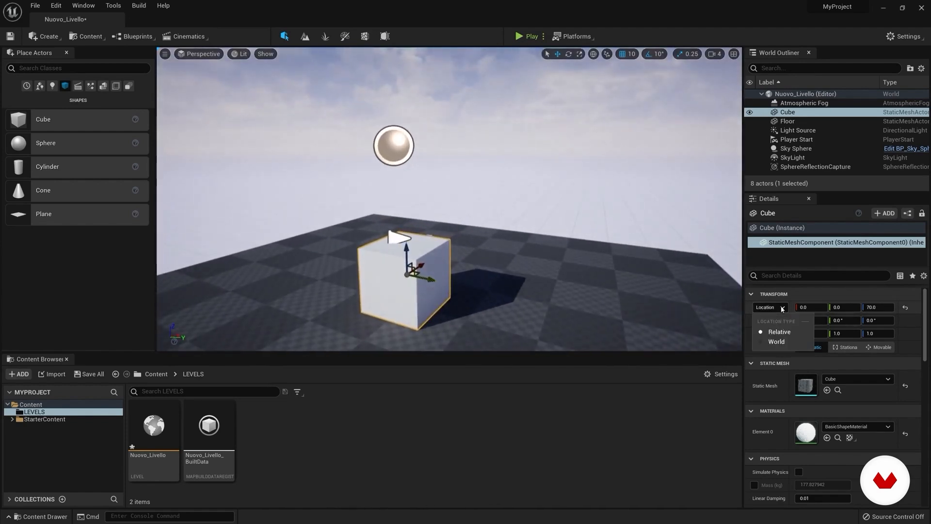
{"action": "left_click", "coordinate": [776, 342]}
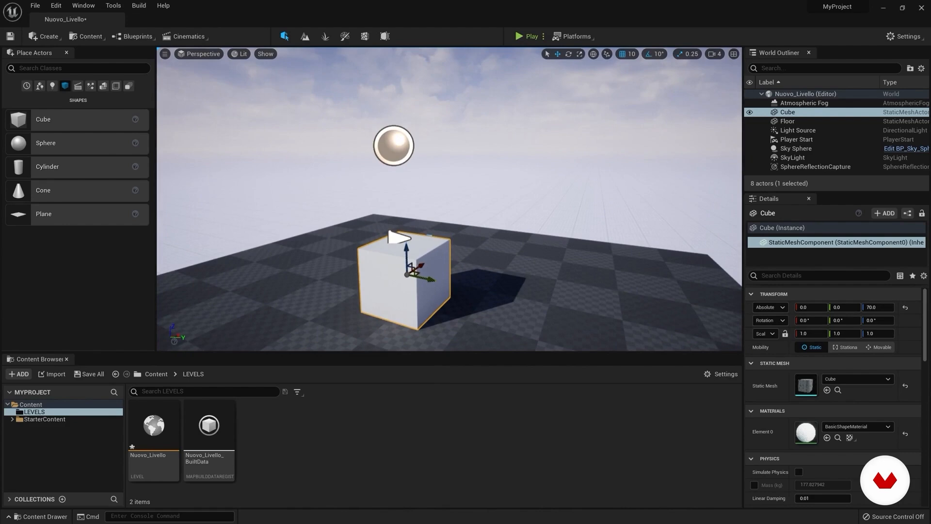
Step: Duplicate the cube along the Y axis, placing the copy at Y 150
{"action": "mouse_move", "coordinate": [449, 204]}
{"action": "right_mouse_down"}
{"action": "mouse_move", "coordinate": [490, 219]}
{"action": "mouse_move", "coordinate": [436, 218]}
{"action": "mouse_move", "coordinate": [452, 216]}
{"action": "right_mouse_up"}
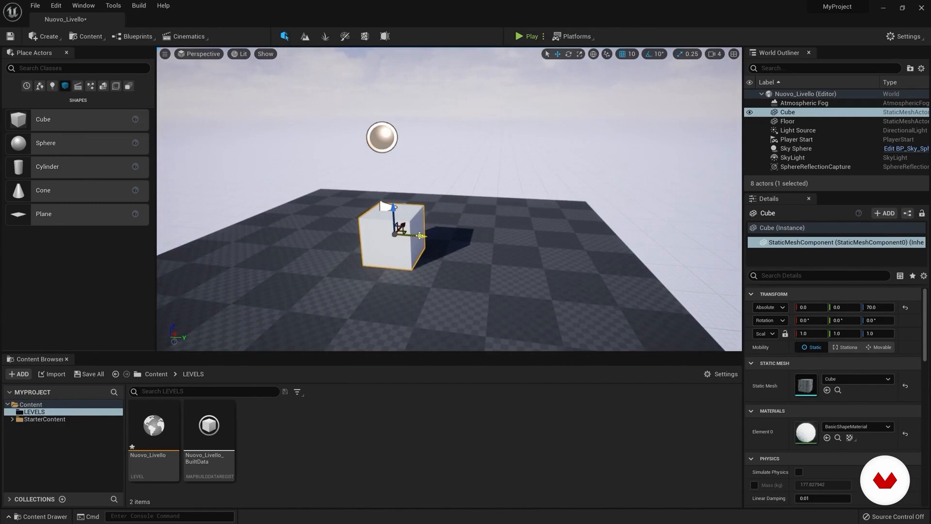
{"action": "left_click_drag", "start_coordinate": [420, 236], "coordinate": [492, 249], "text": "alt"}
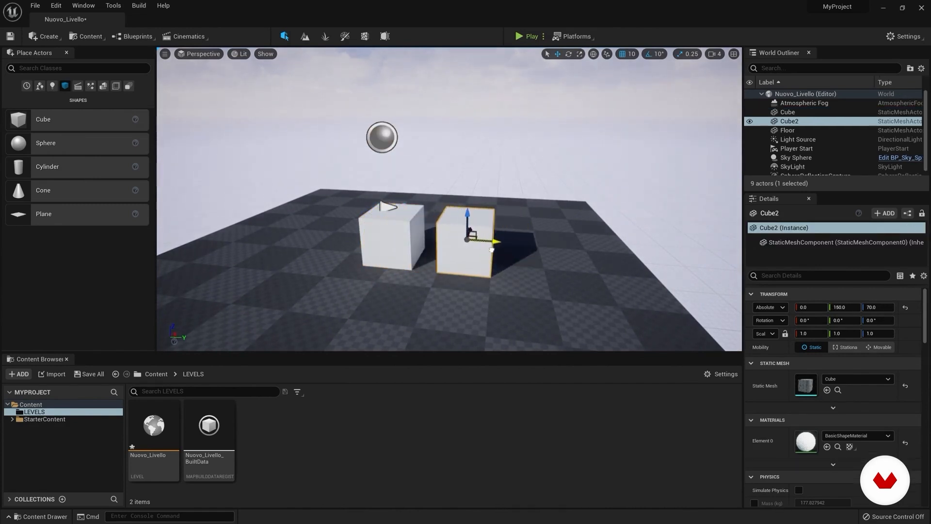
{"action": "left_click", "coordinate": [790, 121]}
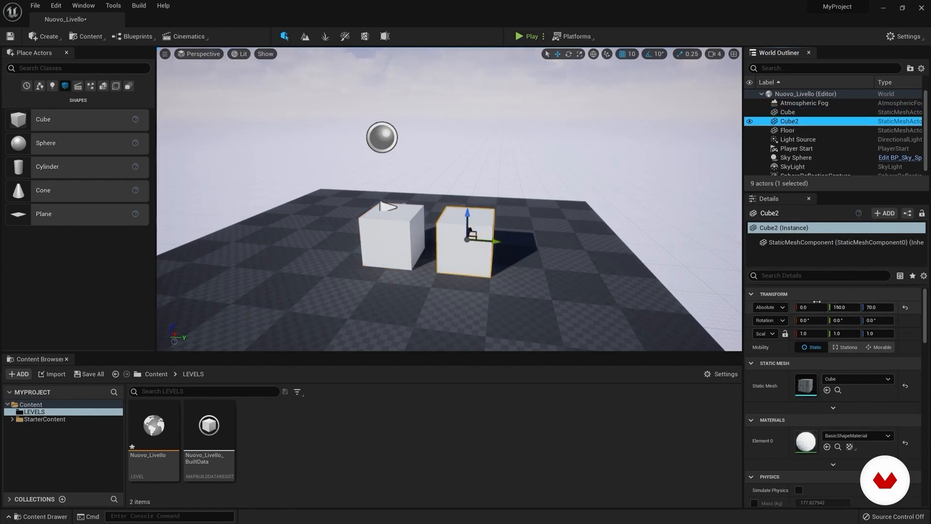
Step: Attach Cube to Cube2 as its child in the World Outliner and move Cube2 to -30, 140, 70
{"action": "left_click", "coordinate": [786, 113]}
{"action": "left_click_drag", "start_coordinate": [785, 113], "coordinate": [787, 123]}
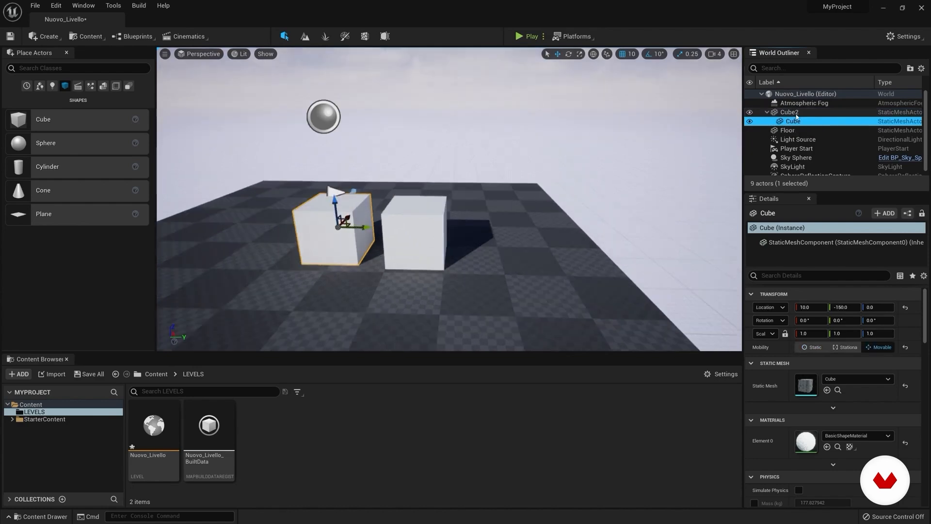
{"action": "left_click", "coordinate": [793, 113]}
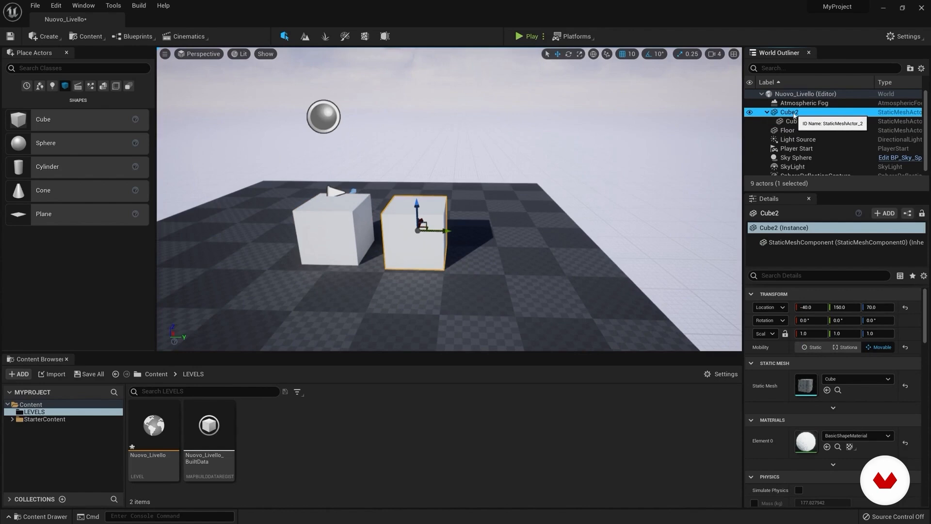
{"action": "left_click_drag", "start_coordinate": [445, 236], "coordinate": [412, 220]}
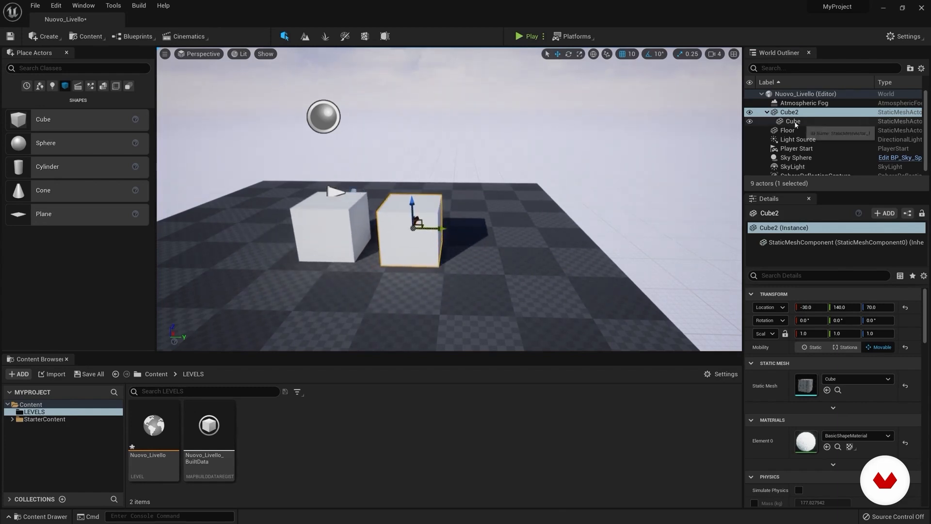
Step: Rotate Cube2 about its X axis together with the attached cube, and turn it back to upright
{"action": "left_click", "coordinate": [793, 121]}
{"action": "left_click", "coordinate": [452, 222]}
{"action": "mouse_move", "coordinate": [429, 214]}
{"action": "left_mouse_down"}
{"action": "mouse_move", "coordinate": [441, 208]}
{"action": "mouse_move", "coordinate": [434, 200]}
{"action": "left_mouse_up"}
{"action": "left_click", "coordinate": [410, 214]}
{"action": "left_click", "coordinate": [568, 56]}
{"action": "right_click_drag", "start_coordinate": [460, 177], "coordinate": [412, 179]}
{"action": "right_click_drag", "start_coordinate": [521, 217], "coordinate": [525, 218]}
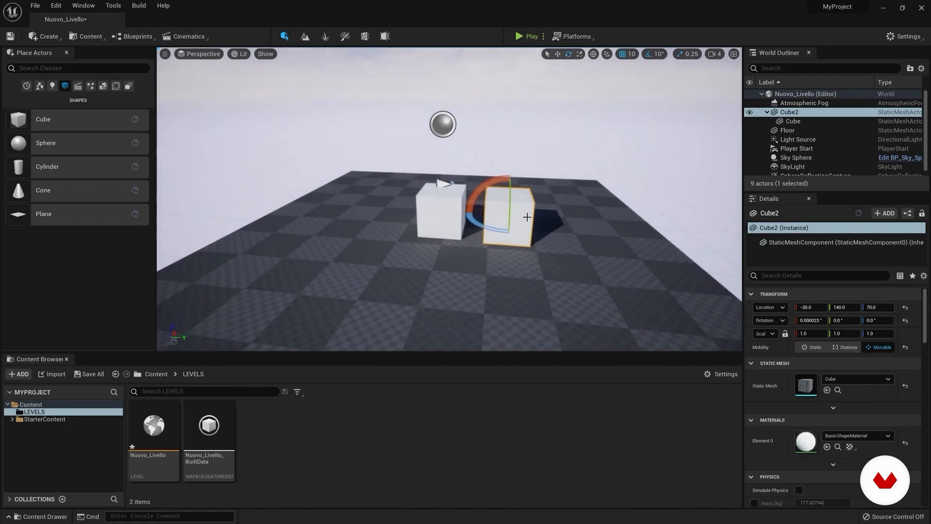
Step: Set the location type of Cube2 and of its attached child Cube to World
{"action": "left_click", "coordinate": [782, 310]}
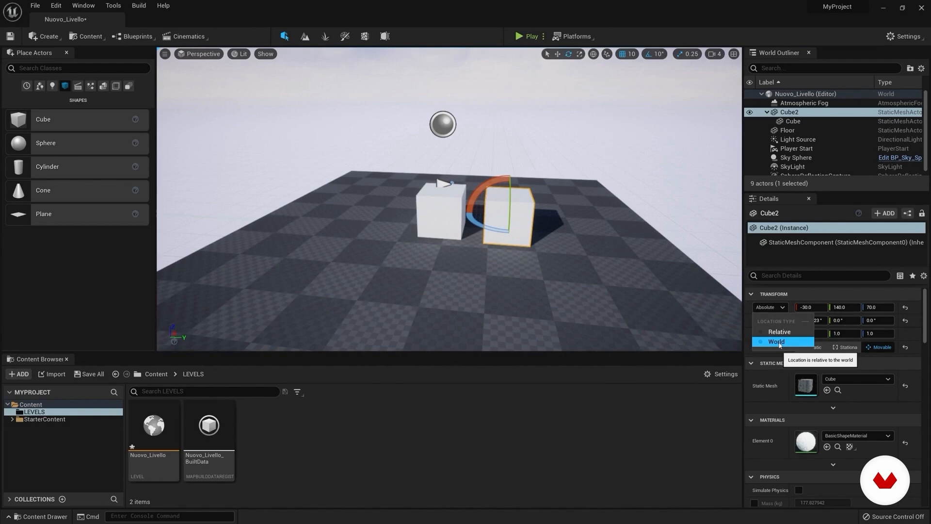
{"action": "left_click", "coordinate": [779, 342]}
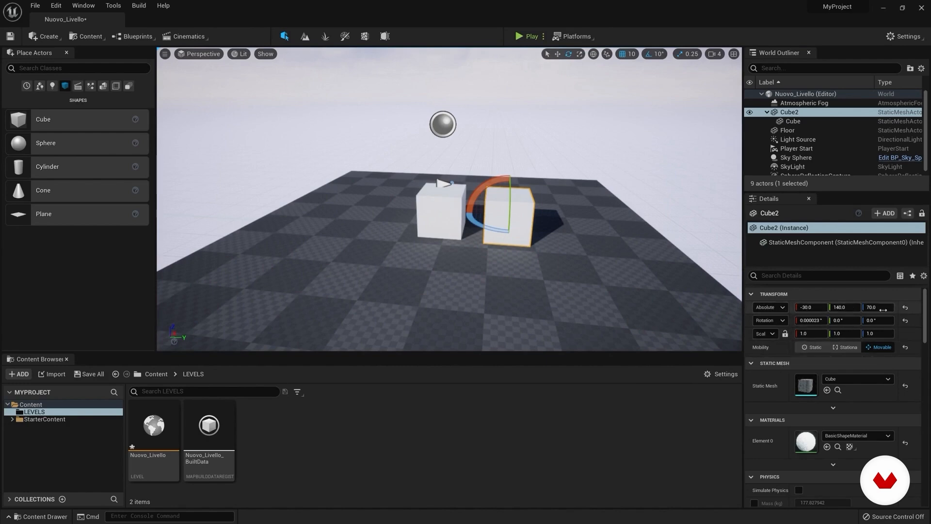
{"action": "left_click", "coordinate": [795, 121]}
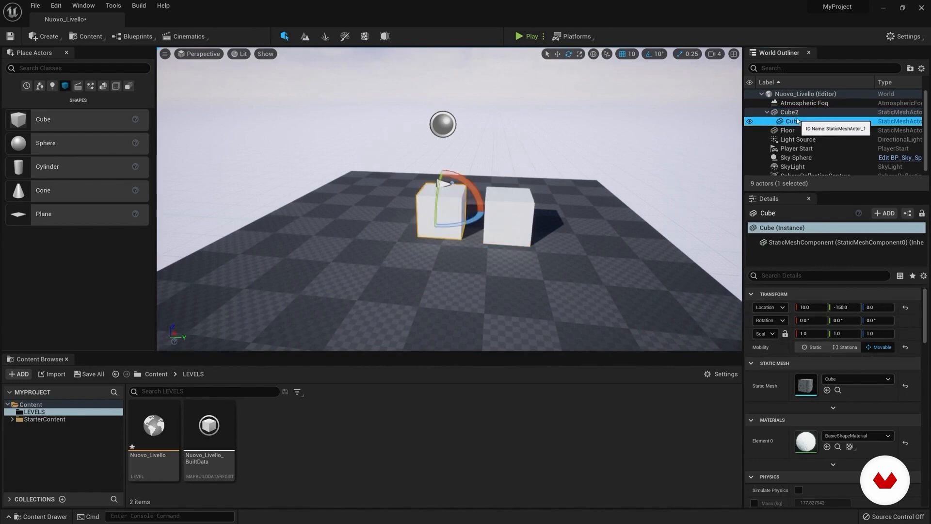
{"action": "left_click", "coordinate": [770, 307]}
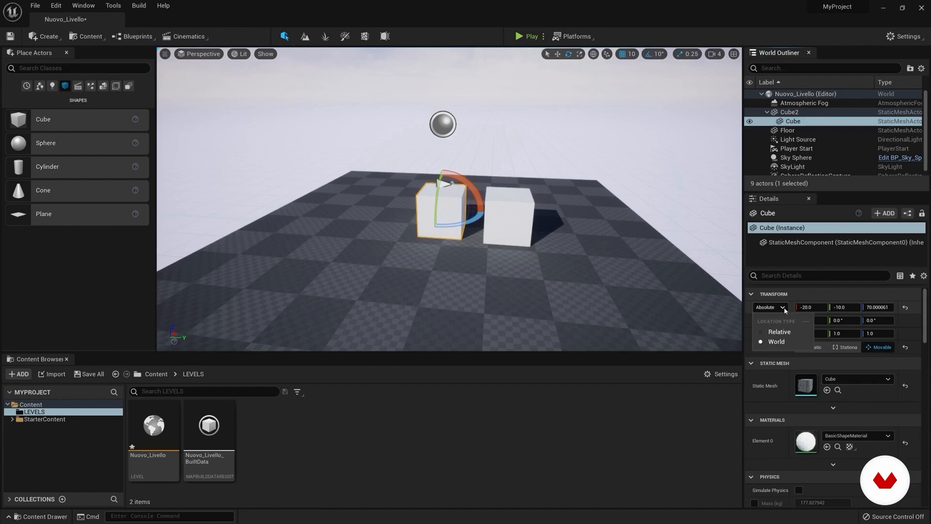
{"action": "left_click", "coordinate": [782, 342]}
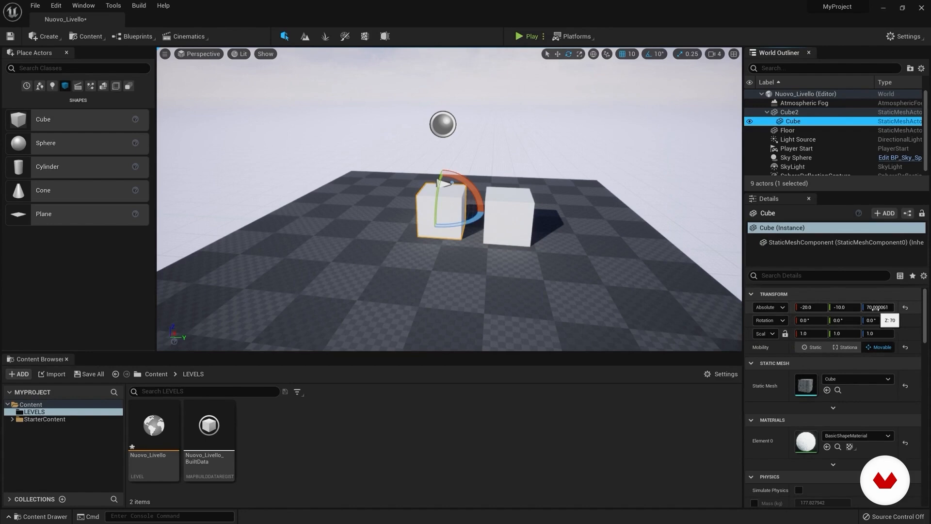
Step: Return the child Cube's location type to Relative and reset its location to the default 0, 0, 0
{"action": "left_click", "coordinate": [782, 307]}
{"action": "left_click", "coordinate": [773, 333]}
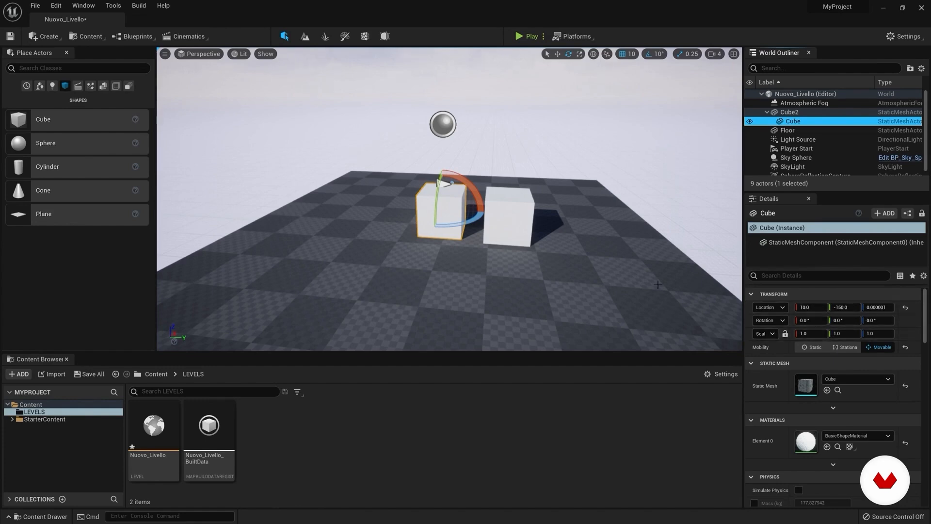
{"action": "left_click", "coordinate": [796, 114]}
{"action": "left_click", "coordinate": [794, 121]}
{"action": "left_click", "coordinate": [519, 222]}
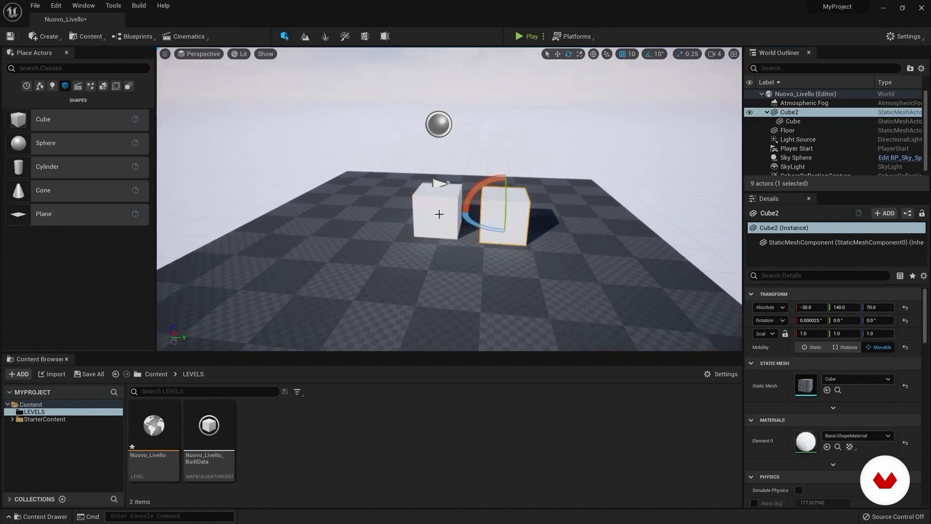
{"action": "left_click", "coordinate": [795, 122]}
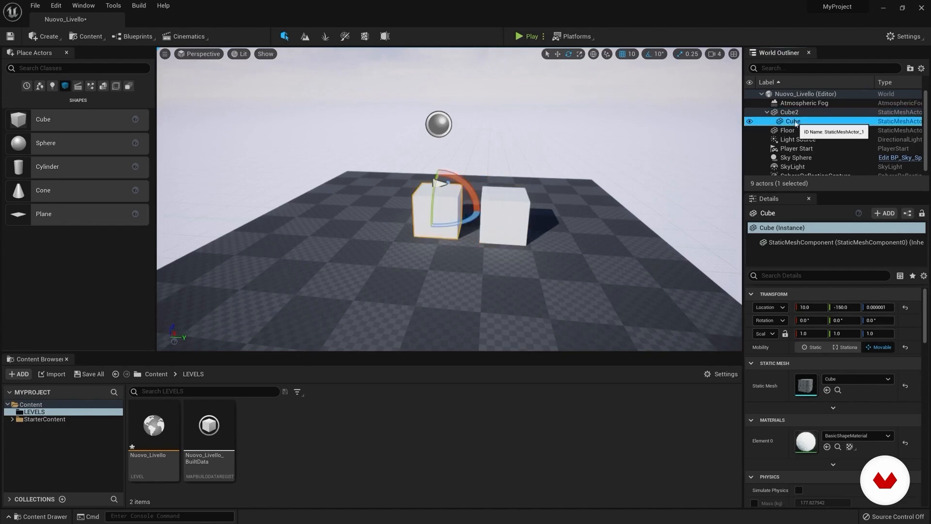
{"action": "left_click", "coordinate": [905, 309]}
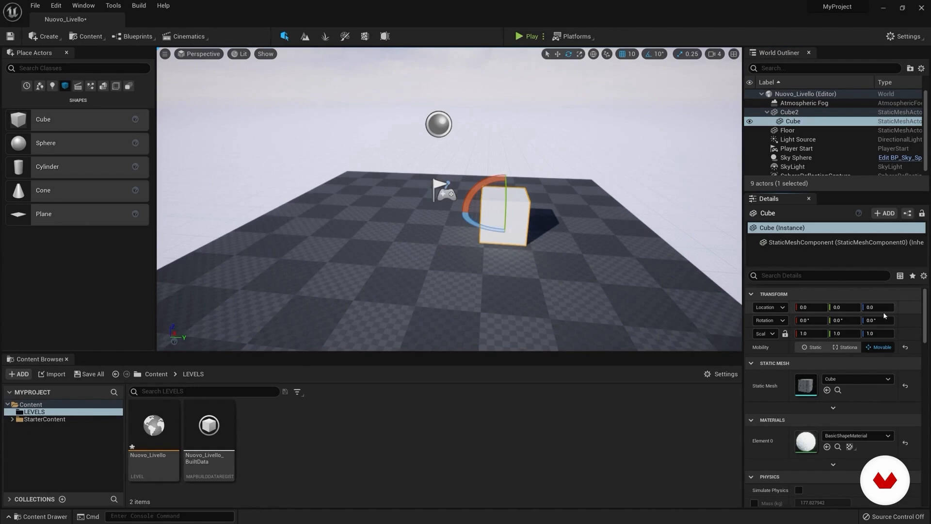
Step: Compare the location values of parent Cube2 and child Cube while inspecting their position in the level
{"action": "right_click_drag", "start_coordinate": [601, 191], "coordinate": [626, 180]}
{"action": "key", "text": "w"}
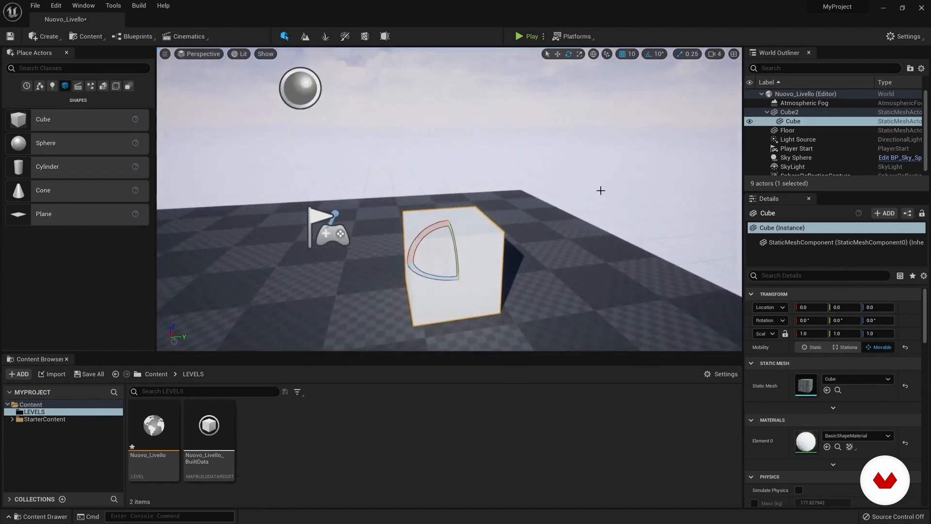
{"action": "left_click", "coordinate": [790, 112]}
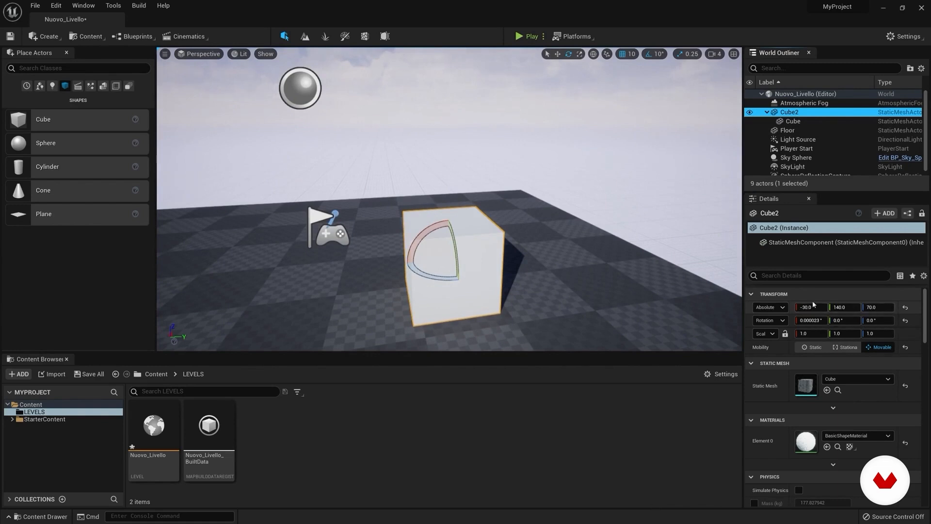
{"action": "left_click", "coordinate": [828, 121]}
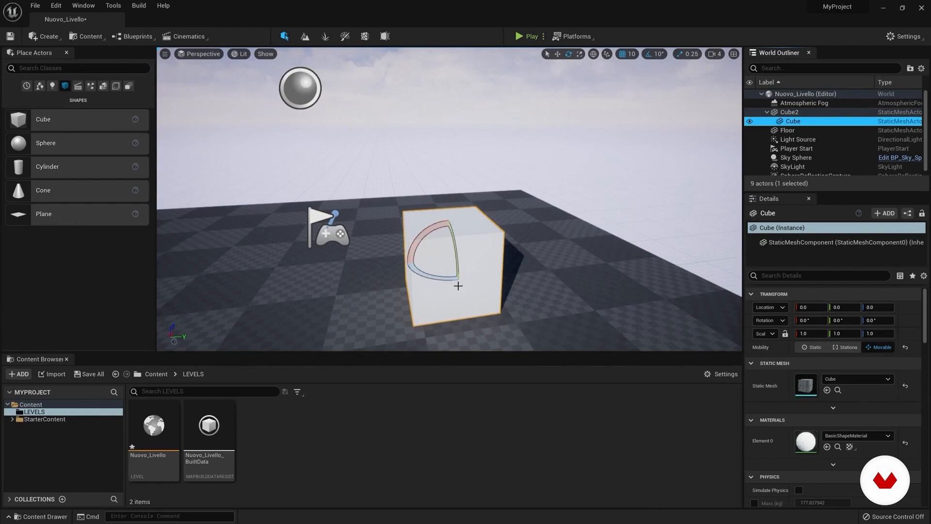
{"action": "left_click", "coordinate": [792, 111]}
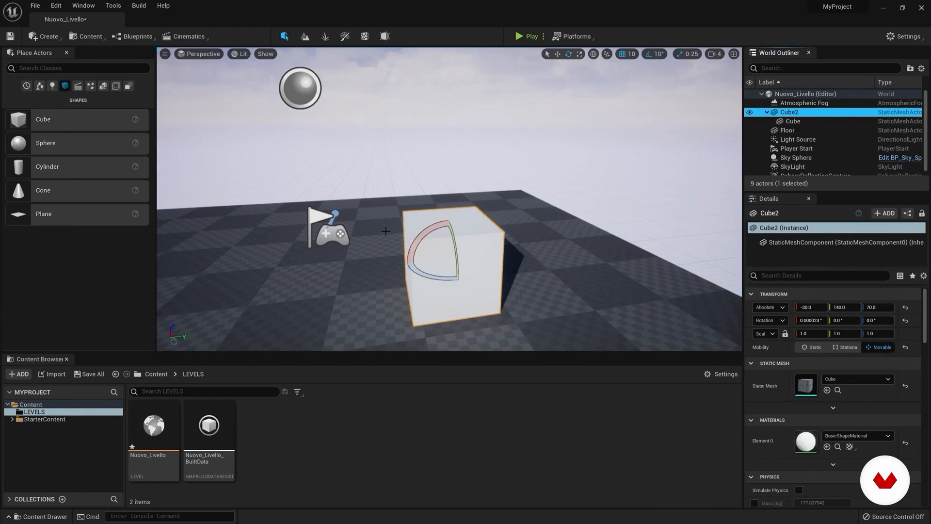
{"action": "right_click_drag", "start_coordinate": [440, 247], "coordinate": [435, 243]}
{"action": "key", "text": "s"}
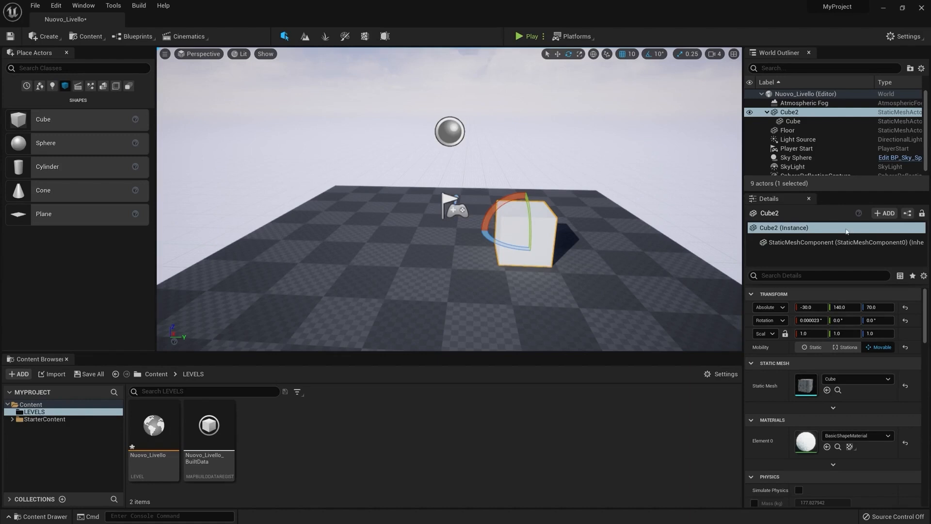
Step: Enlarge the Details area and view the explanation of Cube2's Mobility setting
{"action": "left_click_drag", "start_coordinate": [824, 192], "coordinate": [824, 170]}
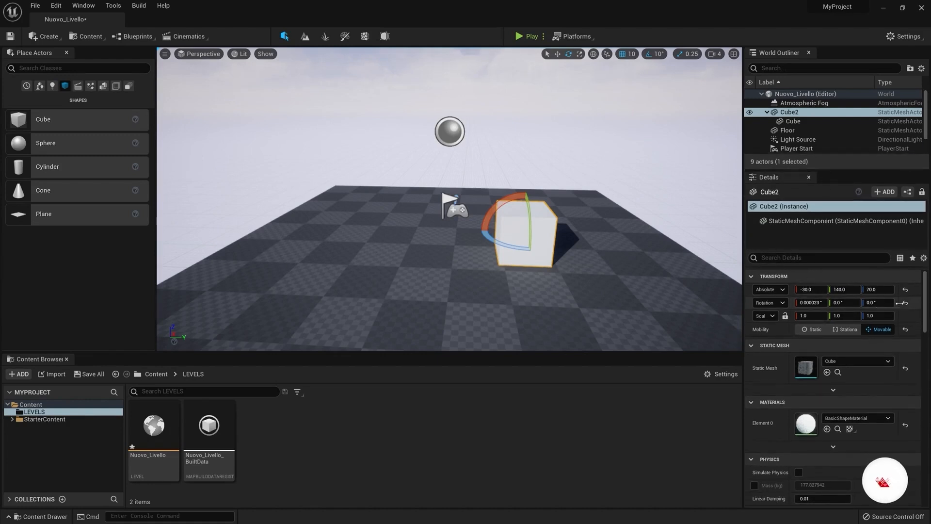
{"action": "left_click", "coordinate": [796, 112]}
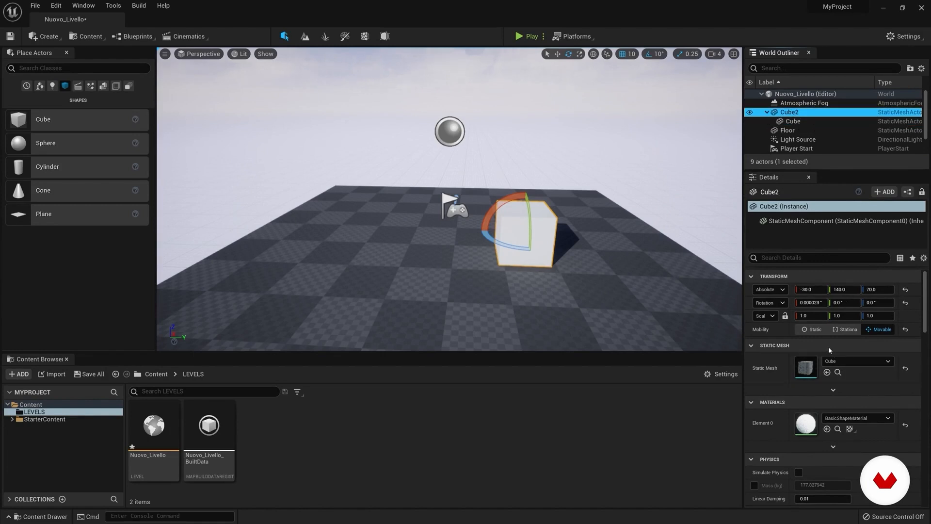
{"action": "left_click", "coordinate": [762, 331]}
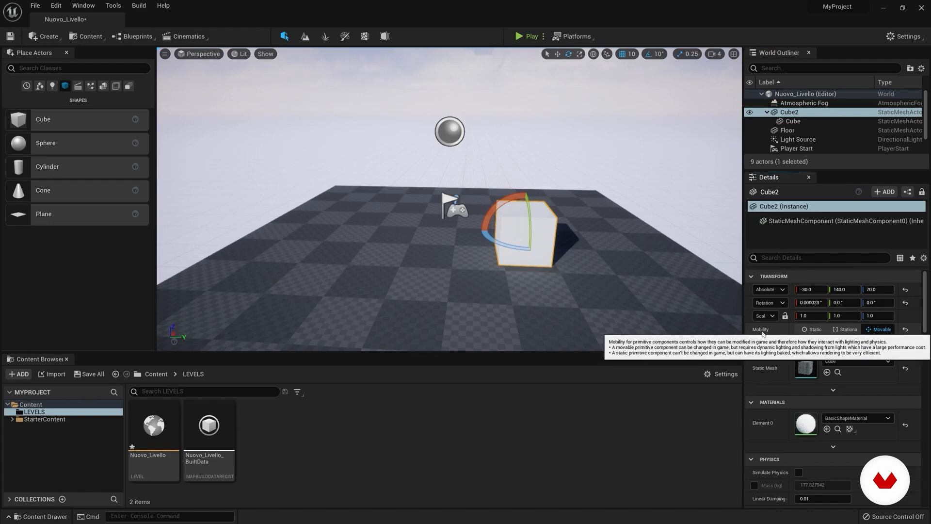
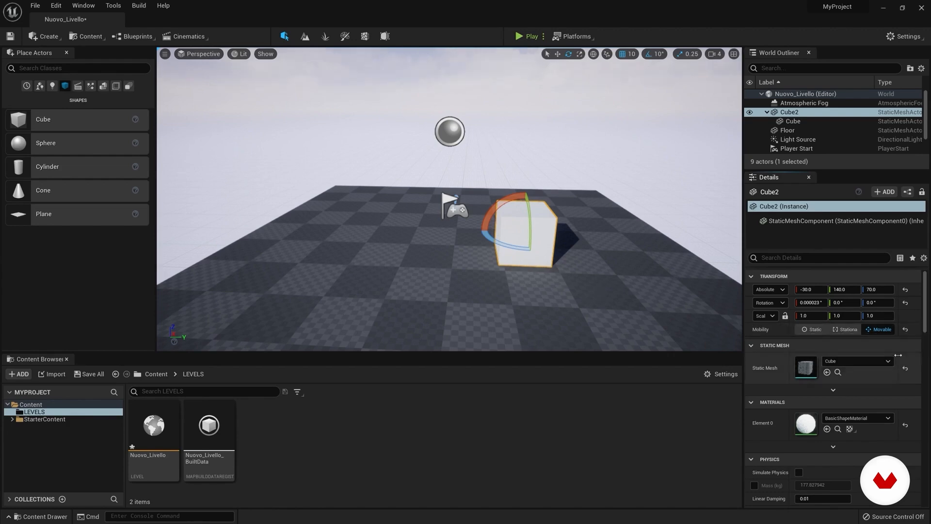
Step: Replace Cube2's static mesh with MaterialSphere
{"action": "scroll", "coordinate": [929, 324], "scroll_direction": "down", "scroll_amount": 3}
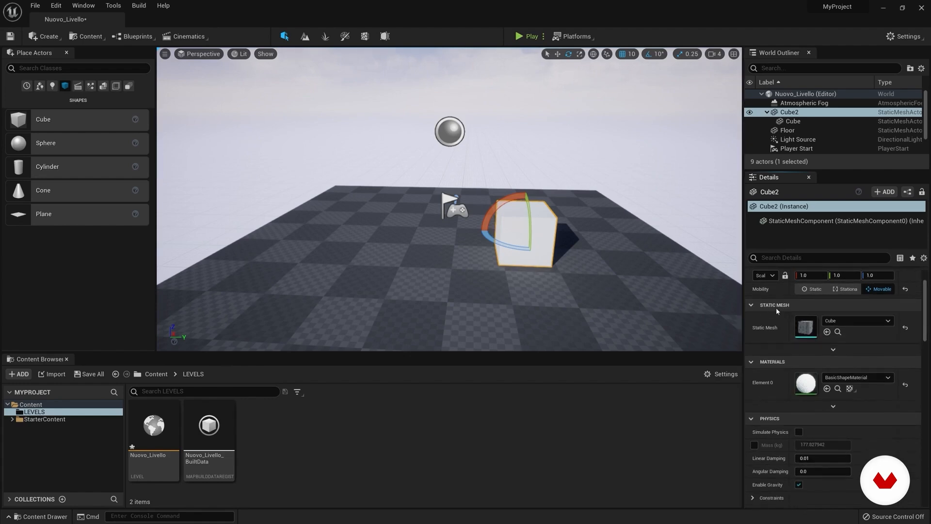
{"action": "scroll", "coordinate": [928, 318], "scroll_direction": "up", "scroll_amount": 2}
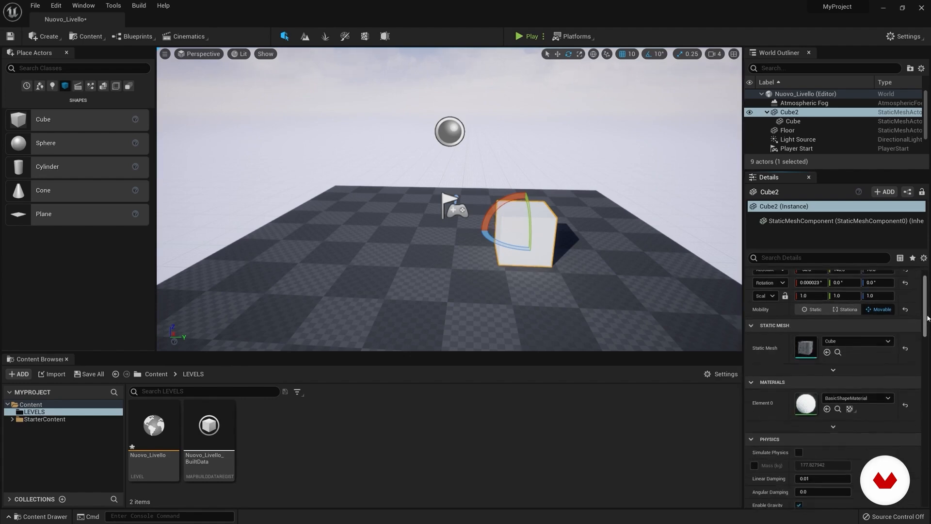
{"action": "scroll", "coordinate": [928, 317], "scroll_direction": "up", "scroll_amount": 2}
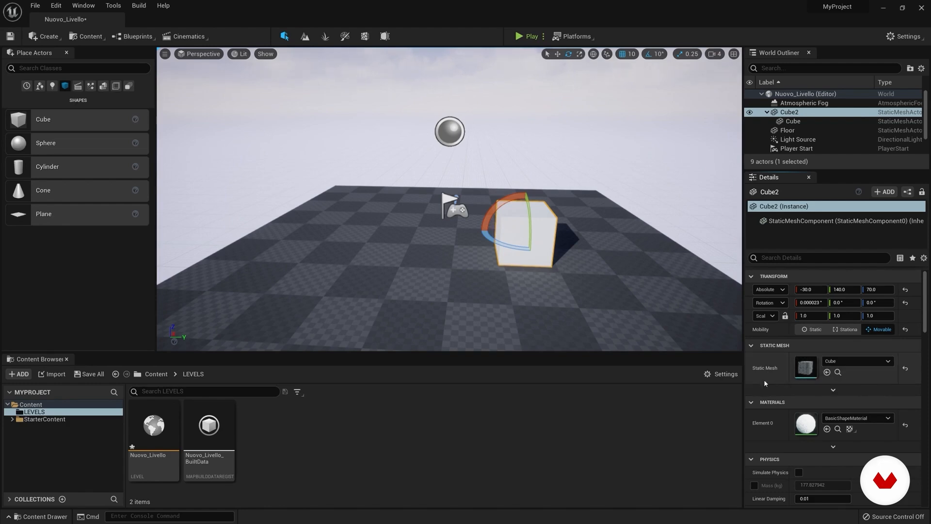
{"action": "left_click", "coordinate": [861, 363]}
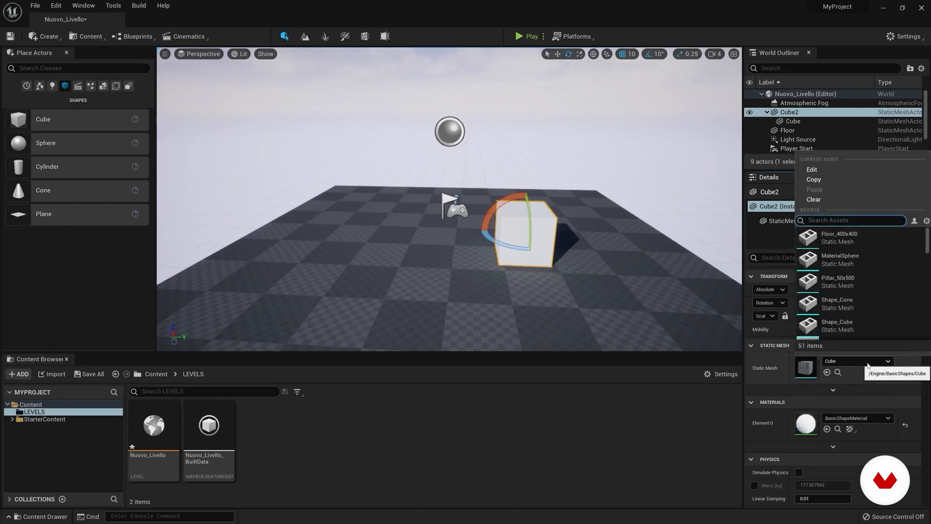
{"action": "left_click", "coordinate": [853, 283]}
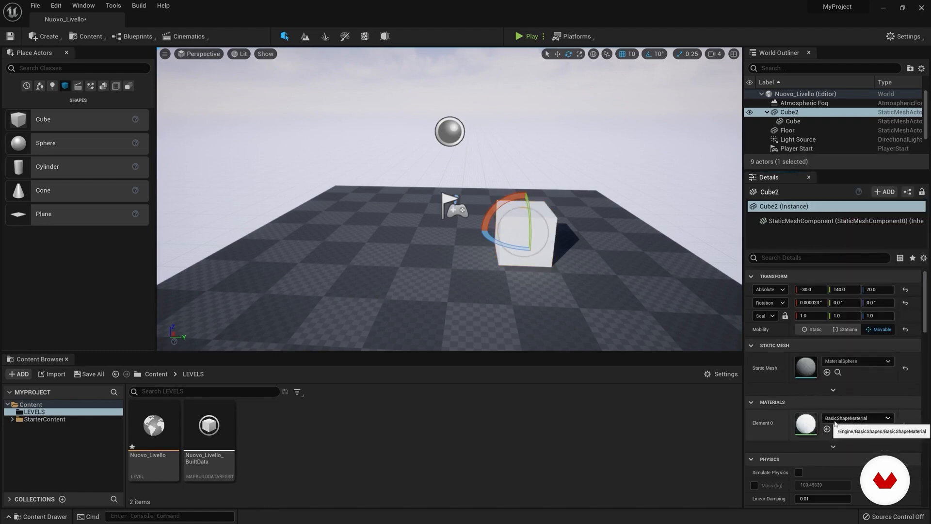
Step: Use the Move tool to separate the child Cube from the Cube2 sphere along the Y axis and reposition the sphere
{"action": "left_click", "coordinate": [558, 57]}
{"action": "left_click_drag", "start_coordinate": [549, 231], "coordinate": [617, 237]}
{"action": "left_click", "coordinate": [793, 122]}
{"action": "left_click", "coordinate": [790, 112]}
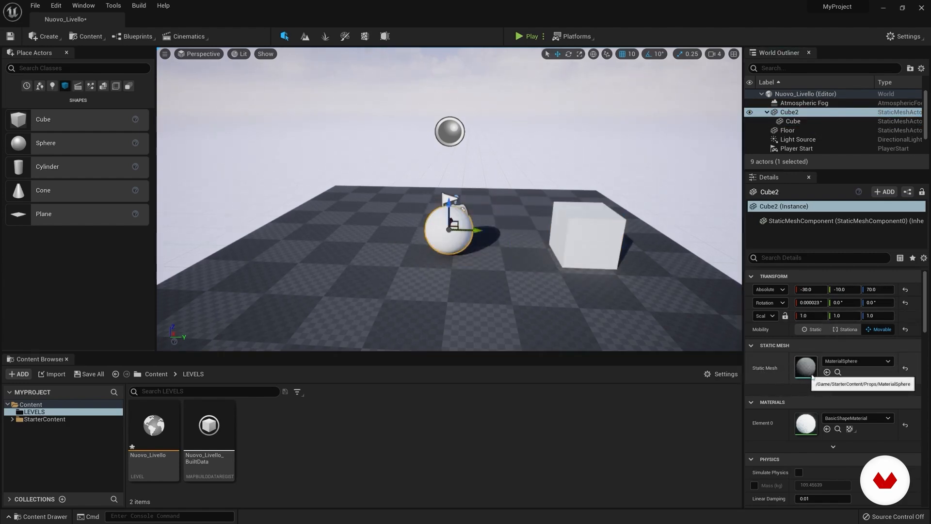
{"action": "mouse_move", "coordinate": [927, 304]}
{"action": "left_mouse_down"}
{"action": "mouse_move", "coordinate": [927, 334]}
{"action": "mouse_move", "coordinate": [929, 314]}
{"action": "left_mouse_up"}
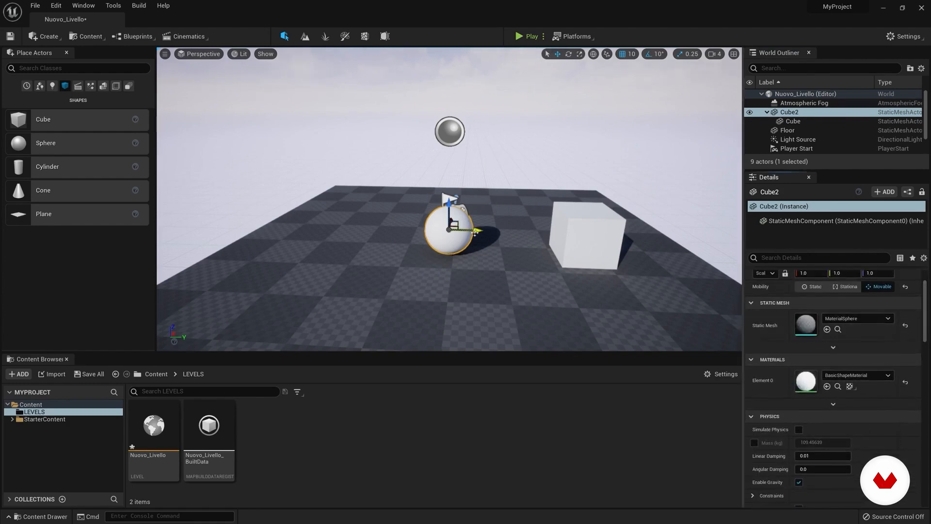
{"action": "left_click_drag", "start_coordinate": [475, 233], "coordinate": [485, 232]}
Step: Assign the M_Brick_Clay_New material to Element 0 of Cube2
{"action": "left_click_drag", "start_coordinate": [926, 306], "coordinate": [926, 314]}
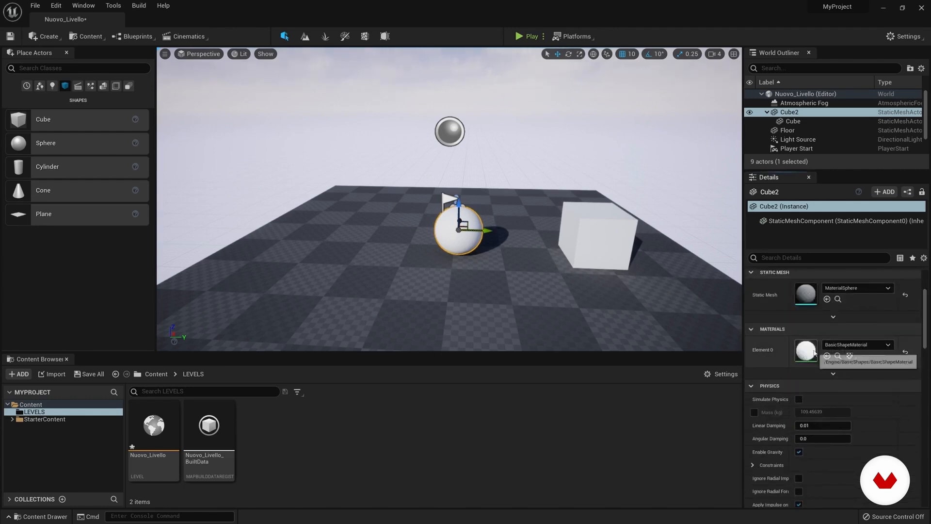
{"action": "left_click", "coordinate": [889, 345]}
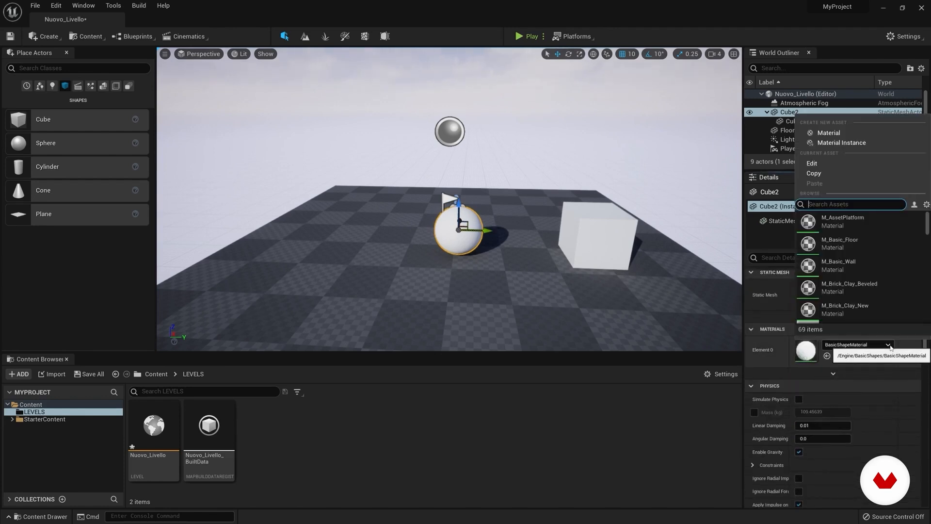
{"action": "left_click", "coordinate": [826, 314]}
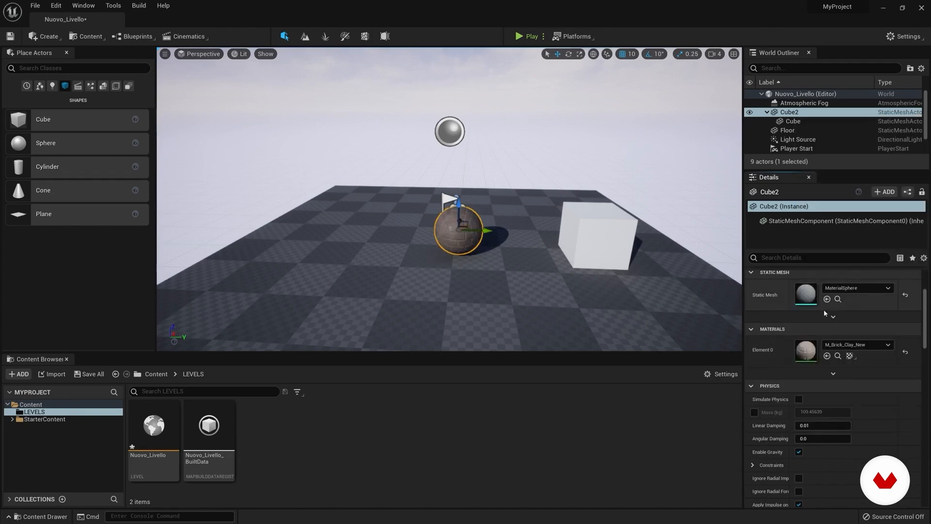
Step: Detach the child Cube from Cube2 by moving it to the Nuovo_Livello root in the World Outliner
{"action": "right_click_drag", "start_coordinate": [582, 262], "coordinate": [588, 242]}
{"action": "key", "text": "w"}
{"action": "mouse_move", "coordinate": [485, 204]}
{"action": "right_mouse_down"}
{"action": "mouse_move", "coordinate": [436, 219]}
{"action": "mouse_move", "coordinate": [514, 221]}
{"action": "mouse_move", "coordinate": [490, 213]}
{"action": "right_mouse_up"}
{"action": "left_click_drag", "start_coordinate": [793, 121], "coordinate": [805, 95]}
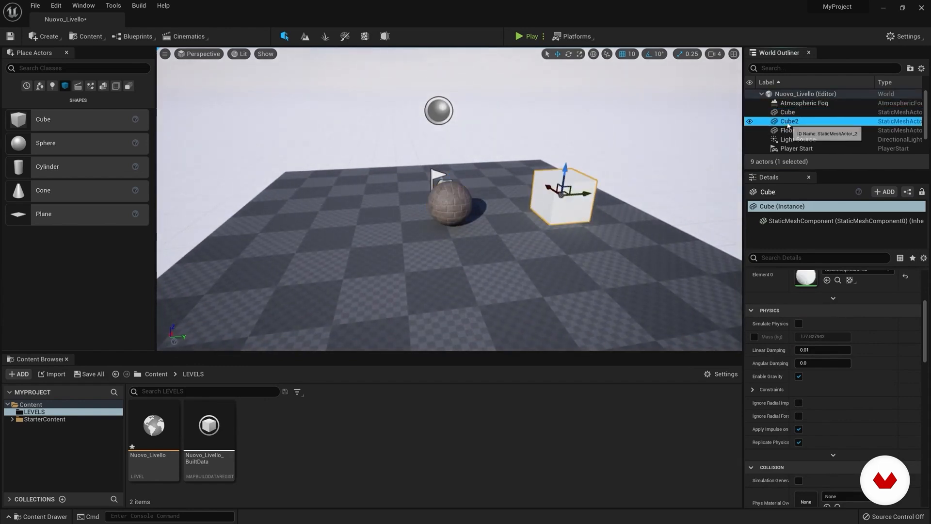
Step: Enable Simulate Physics for the Cube2 sphere raised above the floor, and test-play the level
{"action": "left_click", "coordinate": [790, 121]}
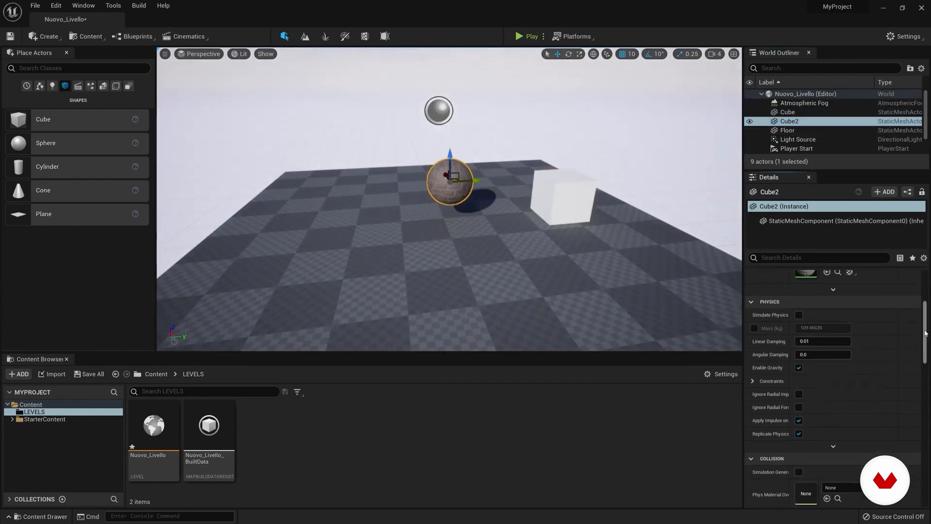
{"action": "mouse_move", "coordinate": [526, 193]}
{"action": "right_mouse_down"}
{"action": "mouse_move", "coordinate": [532, 206]}
{"action": "mouse_move", "coordinate": [543, 195]}
{"action": "right_mouse_up"}
{"action": "left_click", "coordinate": [521, 37]}
{"action": "left_click", "coordinate": [502, 101]}
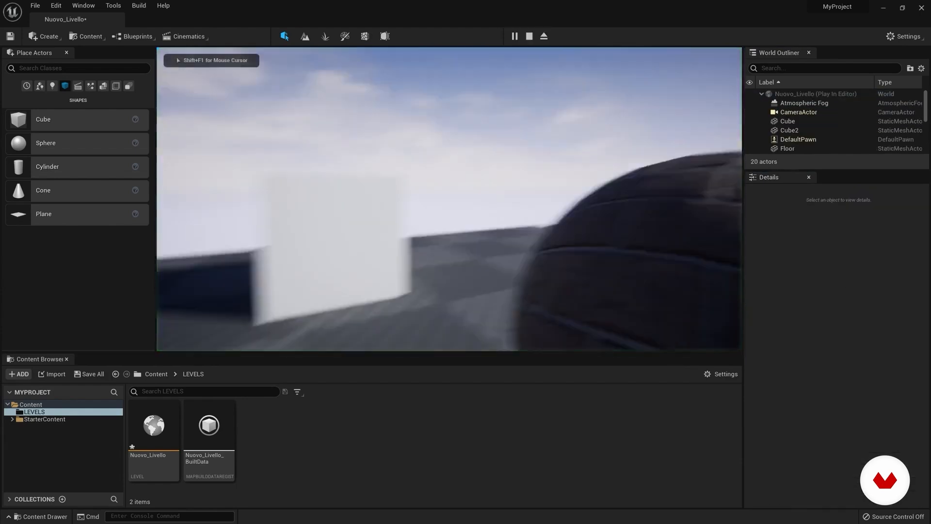
{"action": "key", "text": "Escape"}
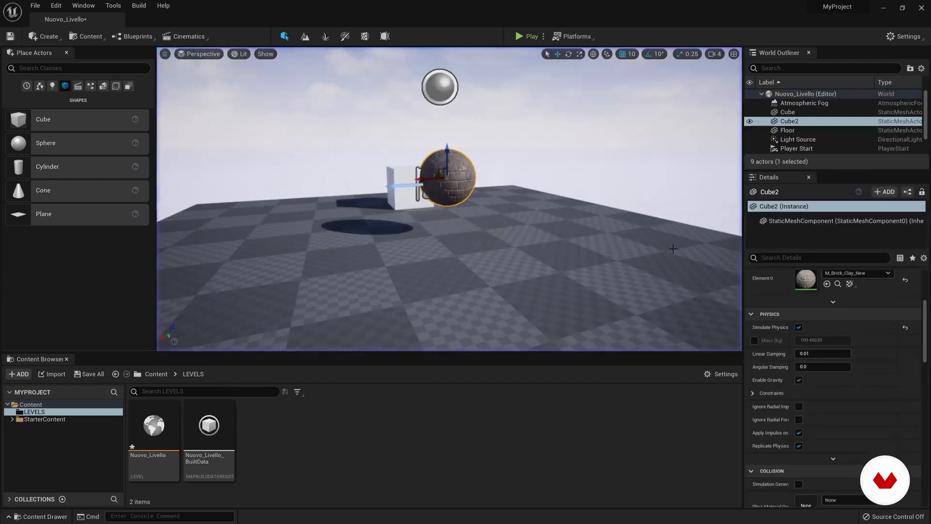
Step: Turn off Simulate Physics for Cube2 and bring both the sphere and the Cube into view
{"action": "right_click_drag", "start_coordinate": [449, 199], "coordinate": [376, 175]}
{"action": "left_click", "coordinate": [799, 327]}
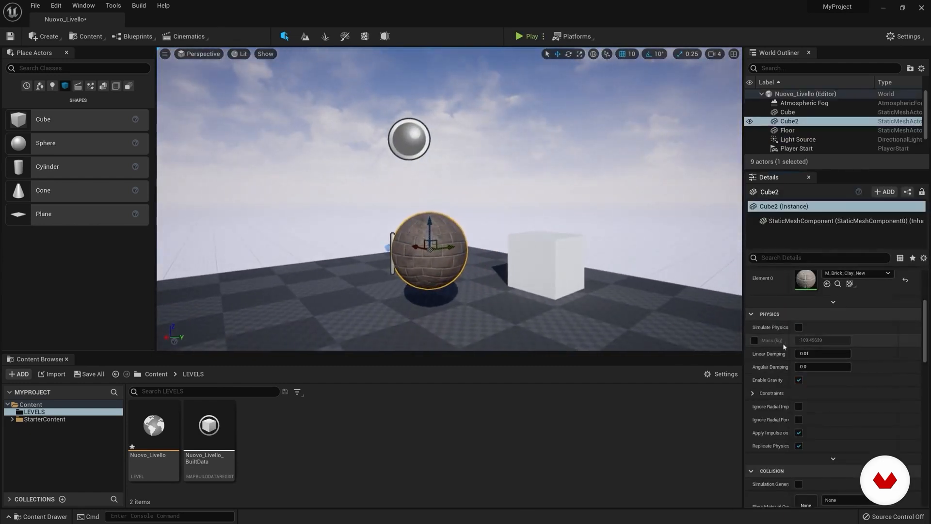
{"action": "right_click_drag", "start_coordinate": [452, 199], "coordinate": [408, 232]}
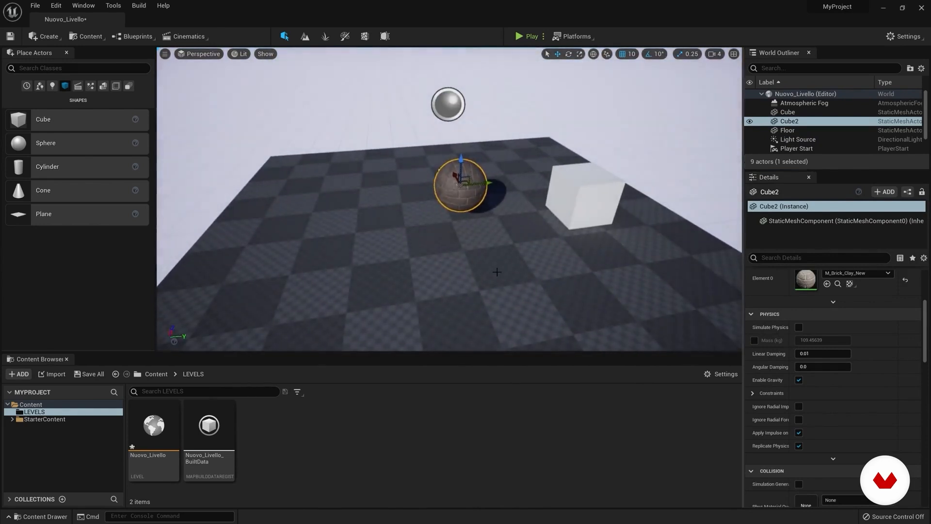
Step: Enlarge the viewport and World Outliner areas, and select the Cube in the level
{"action": "left_click_drag", "start_coordinate": [492, 354], "coordinate": [497, 382]}
{"action": "right_click_drag", "start_coordinate": [486, 272], "coordinate": [580, 264]}
{"action": "left_click", "coordinate": [554, 249]}
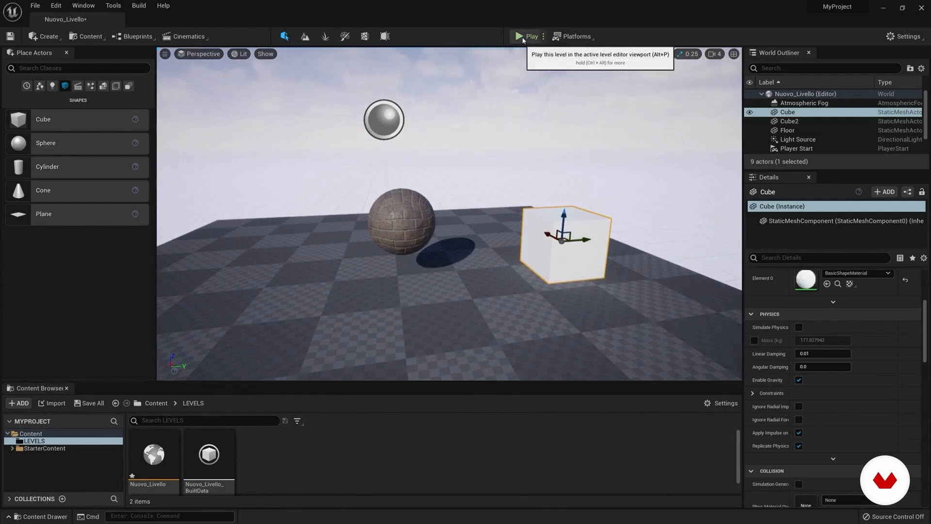
{"action": "right_click_drag", "start_coordinate": [507, 92], "coordinate": [447, 106]}
{"action": "key", "text": "w"}
{"action": "key", "text": "s"}
{"action": "key", "text": "s"}
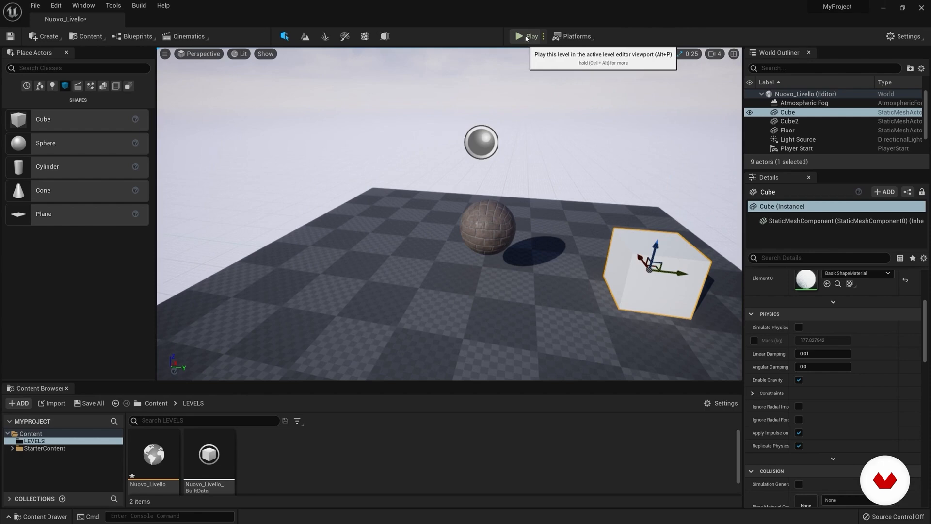
{"action": "left_click_drag", "start_coordinate": [818, 170], "coordinate": [818, 188]}
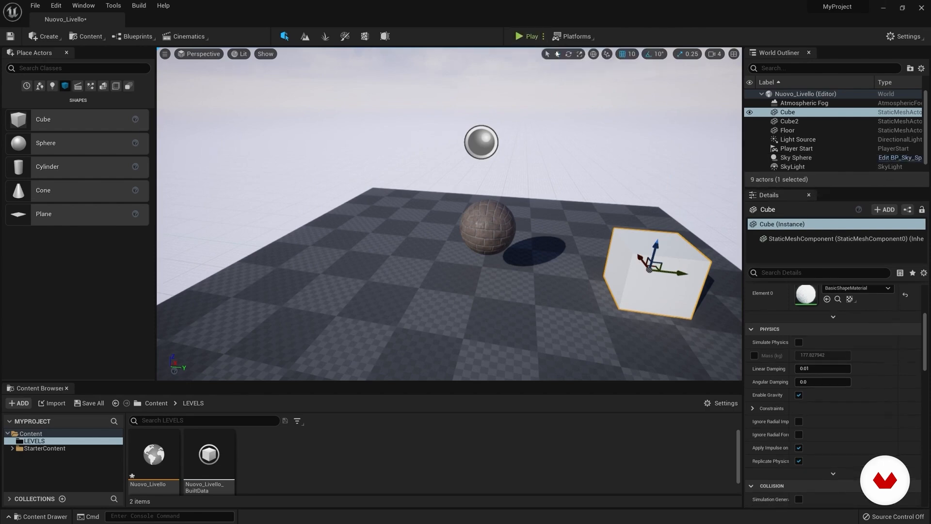
Step: Set play mode to spawn the player at Current Camera Location and frame the whole floor
{"action": "left_click", "coordinate": [543, 37]}
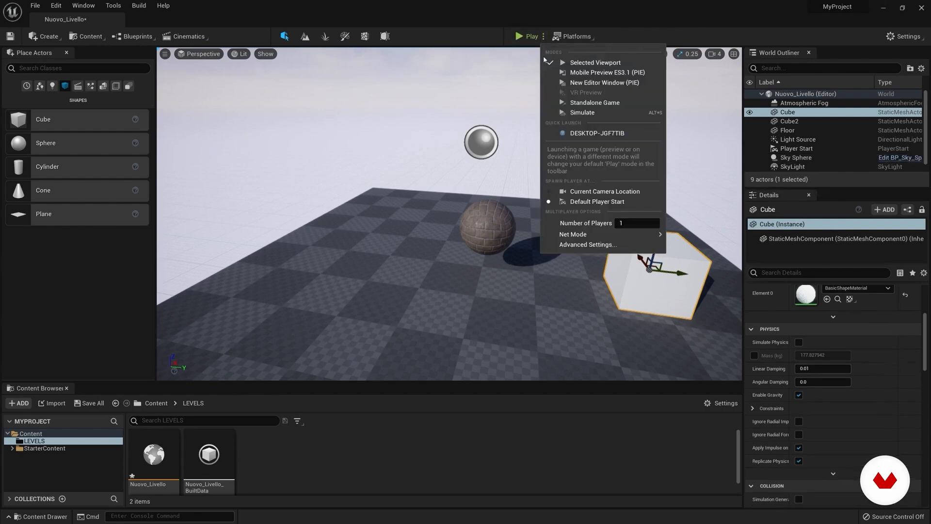
{"action": "left_click", "coordinate": [585, 192]}
{"action": "scroll", "coordinate": [516, 128], "scroll_direction": "down", "scroll_amount": 5}
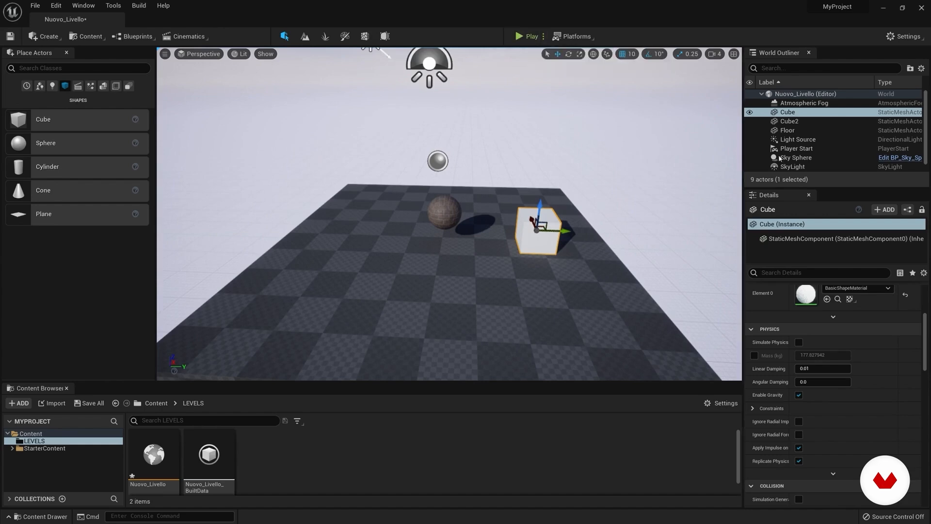
Step: Enable Simulate Physics for Cube2, then play the level from the current camera and stop it
{"action": "left_click", "coordinate": [789, 121]}
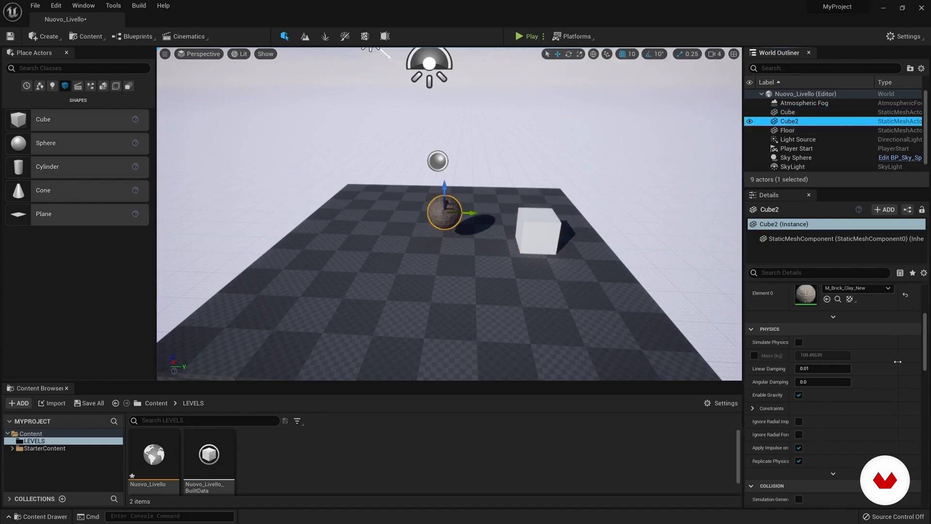
{"action": "left_click", "coordinate": [799, 342]}
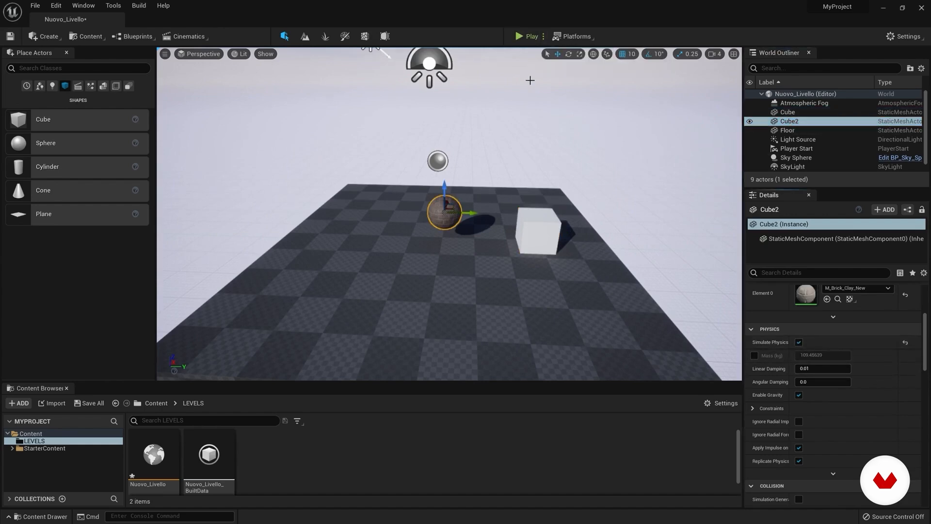
{"action": "left_click", "coordinate": [524, 38]}
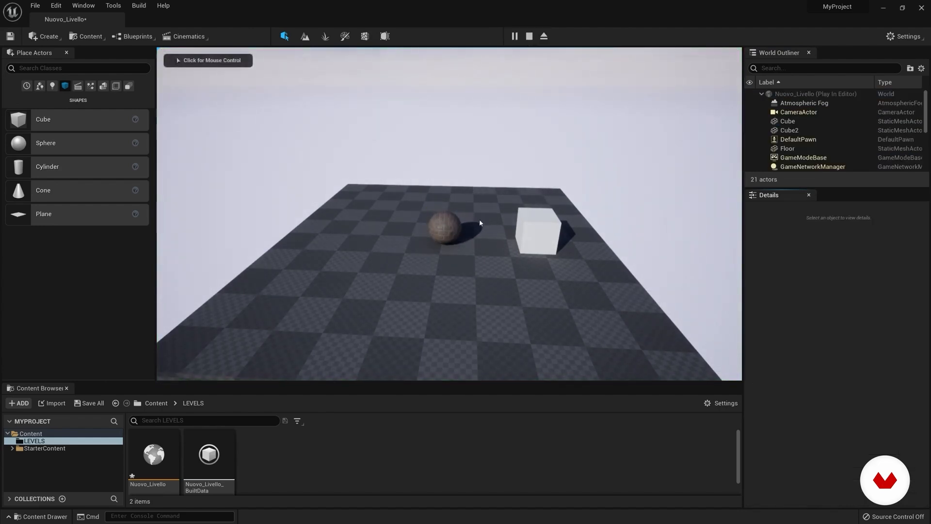
{"action": "left_click", "coordinate": [528, 37]}
Step: Raise the Cube2 sphere much higher above the floor and play the level to watch its fall
{"action": "left_click_drag", "start_coordinate": [445, 185], "coordinate": [444, 81]}
{"action": "left_click", "coordinate": [528, 37]}
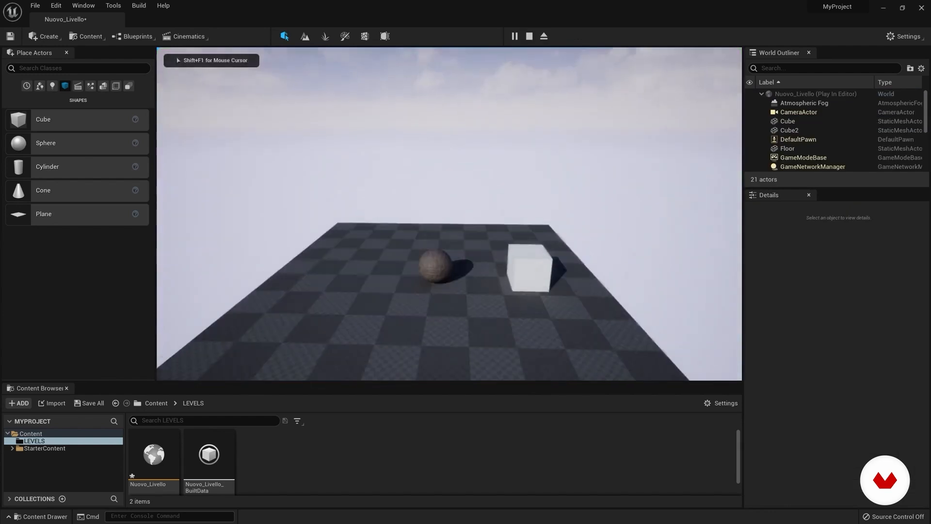
{"action": "key", "text": "Escape"}
Step: Move the Cube beneath the raised sphere and play the level to test their collision
{"action": "right_click_drag", "start_coordinate": [459, 292], "coordinate": [503, 296]}
{"action": "left_click", "coordinate": [460, 292]}
{"action": "left_click_drag", "start_coordinate": [480, 286], "coordinate": [405, 277]}
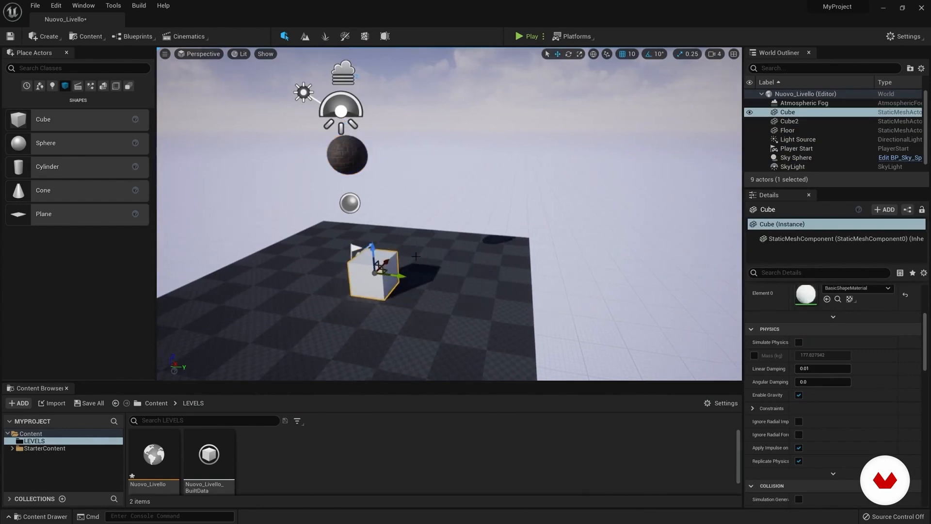
{"action": "left_click", "coordinate": [529, 36]}
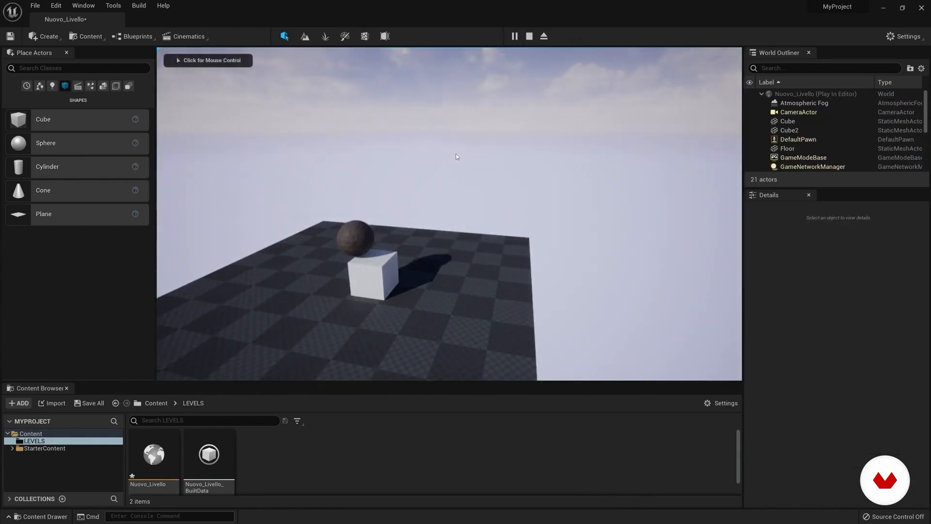
{"action": "key", "text": "Escape"}
Step: Enable Simulate Physics for the Cube
{"action": "right_click_drag", "start_coordinate": [455, 159], "coordinate": [502, 162]}
{"action": "right_click_drag", "start_coordinate": [391, 246], "coordinate": [369, 229]}
{"action": "right_click_drag", "start_coordinate": [501, 254], "coordinate": [502, 270]}
{"action": "left_click_drag", "start_coordinate": [925, 341], "coordinate": [928, 344]}
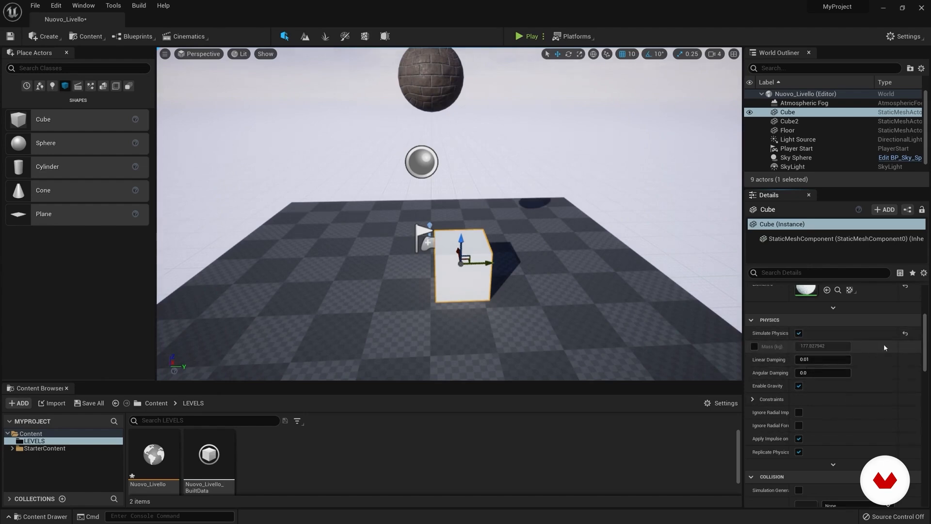
Step: Review the Cube's Collision settings, and collapse its Collision and Lighting sections
{"action": "left_click_drag", "start_coordinate": [927, 344], "coordinate": [930, 378]}
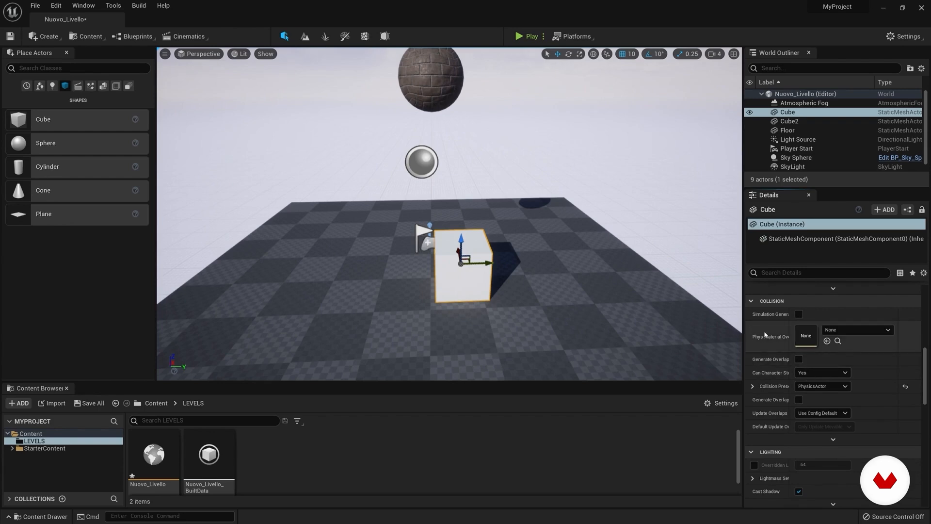
{"action": "left_click_drag", "start_coordinate": [926, 363], "coordinate": [927, 365]}
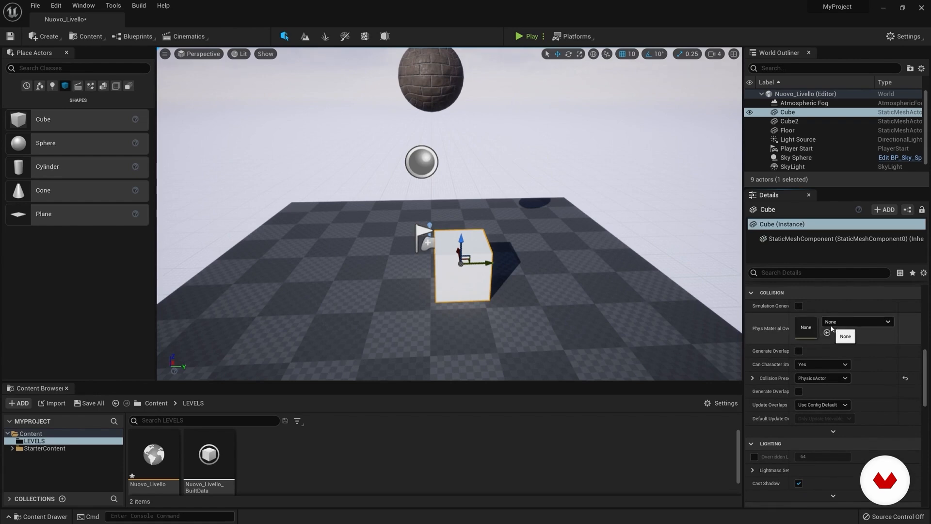
{"action": "left_click_drag", "start_coordinate": [927, 370], "coordinate": [926, 368]}
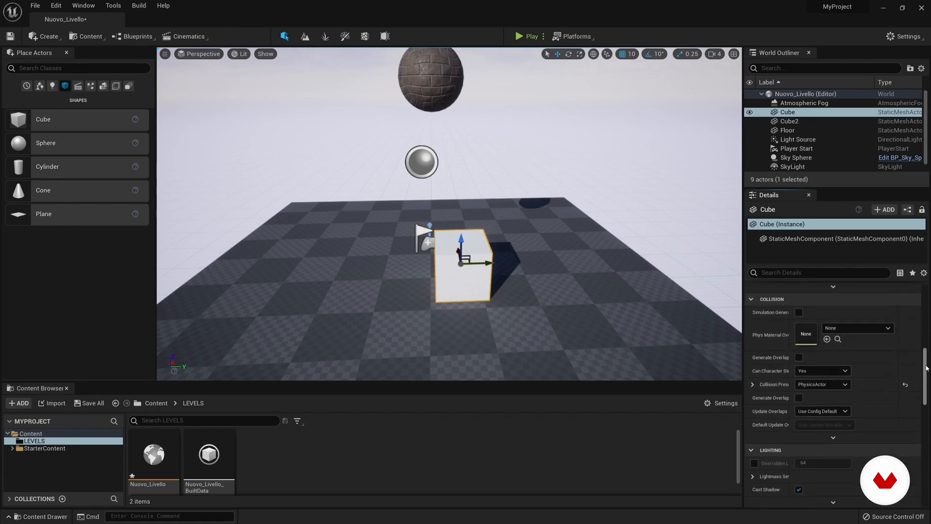
{"action": "left_click", "coordinate": [751, 300]}
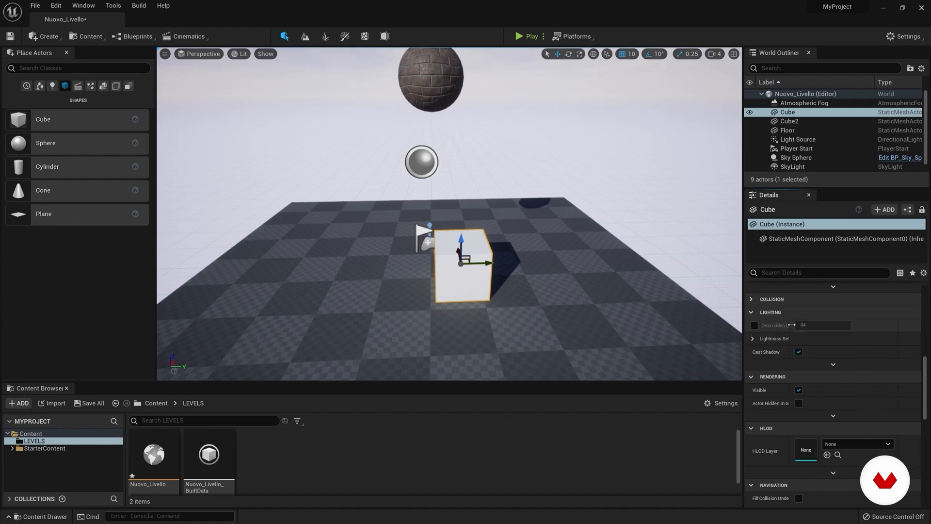
{"action": "left_click", "coordinate": [751, 313]}
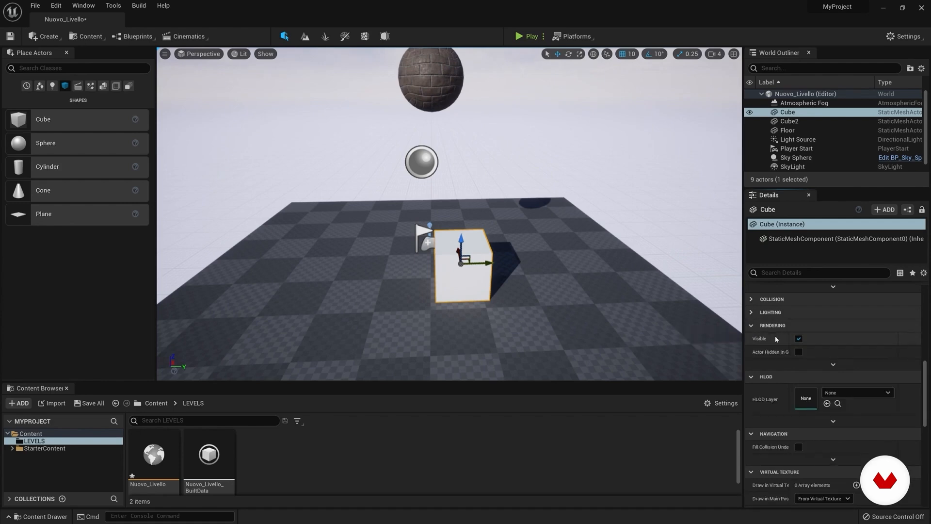
Step: Toggle the Cube's Visible rendering option off and back on to compare it in the level
{"action": "left_click", "coordinate": [798, 338]}
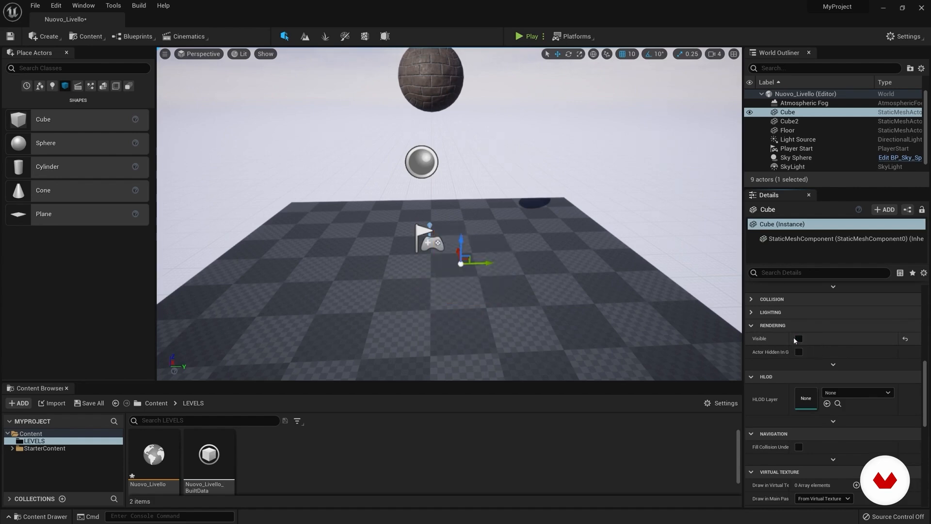
{"action": "left_click", "coordinate": [798, 338]}
{"action": "left_click", "coordinate": [798, 338]}
{"action": "left_click", "coordinate": [798, 339]}
{"action": "scroll", "coordinate": [903, 366], "scroll_direction": "down", "scroll_amount": 1}
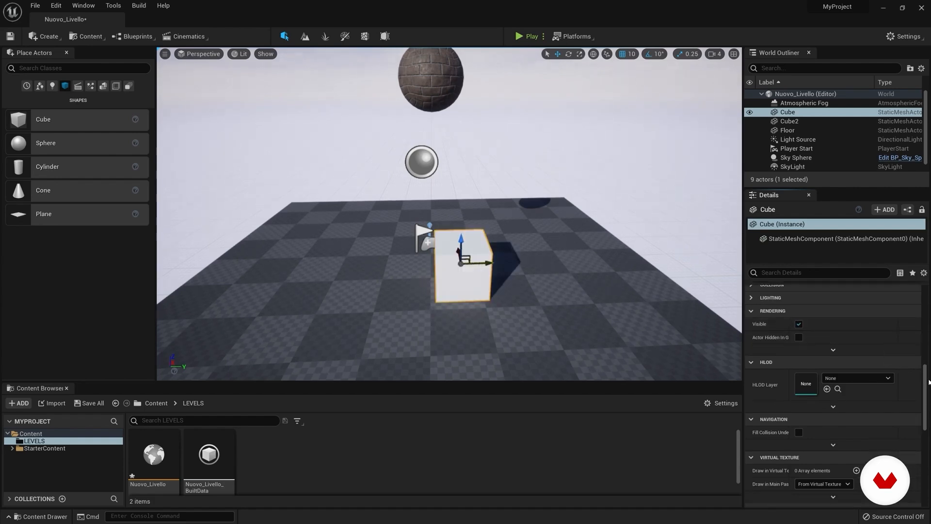
Step: Review the Cube's remaining Details settings down to the Actor section
{"action": "left_click_drag", "start_coordinate": [924, 380], "coordinate": [930, 449]}
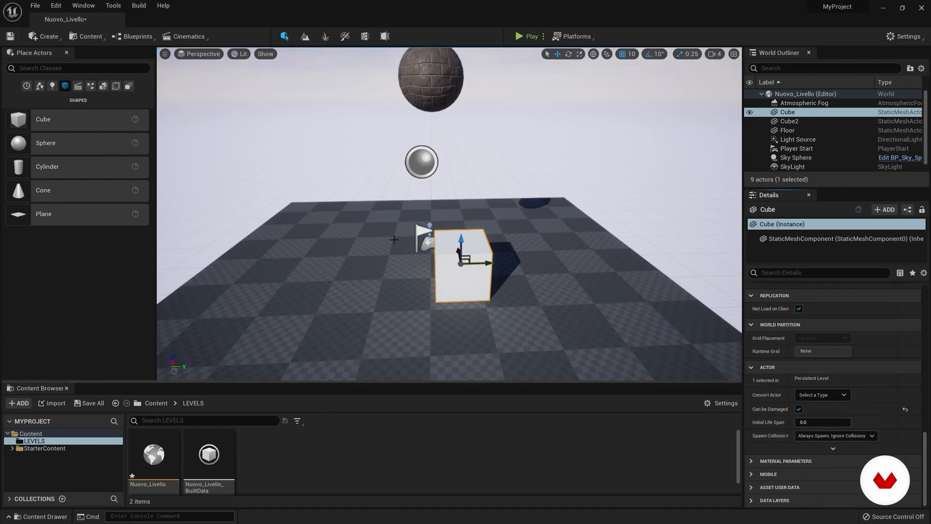
{"action": "right_click_drag", "start_coordinate": [613, 224], "coordinate": [607, 237]}
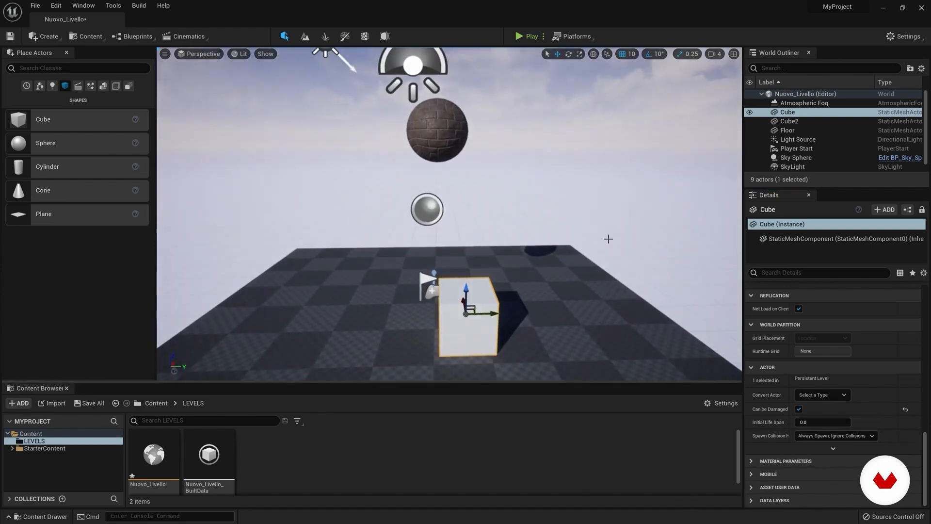
Step: Enlarge the Content Browser and open the Props folder inside StarterContent
{"action": "left_click", "coordinate": [8, 449]}
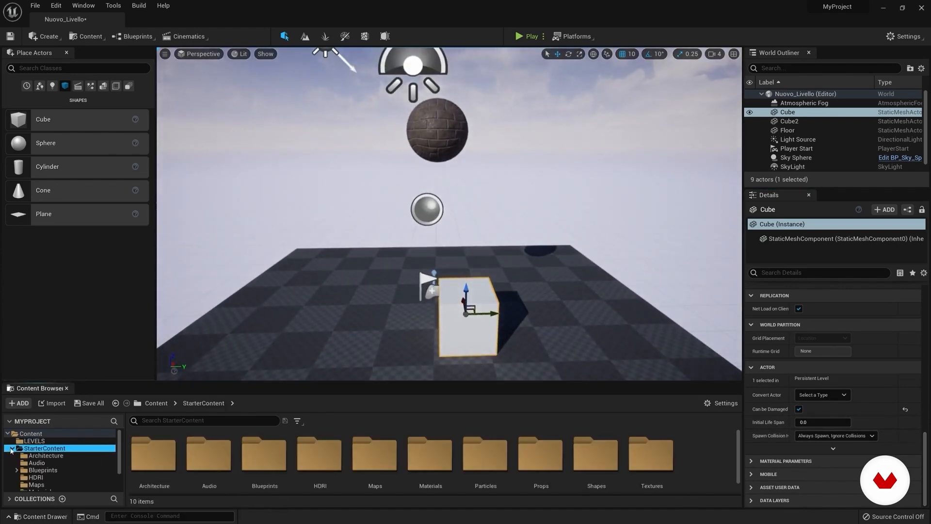
{"action": "left_click_drag", "start_coordinate": [262, 383], "coordinate": [263, 325]}
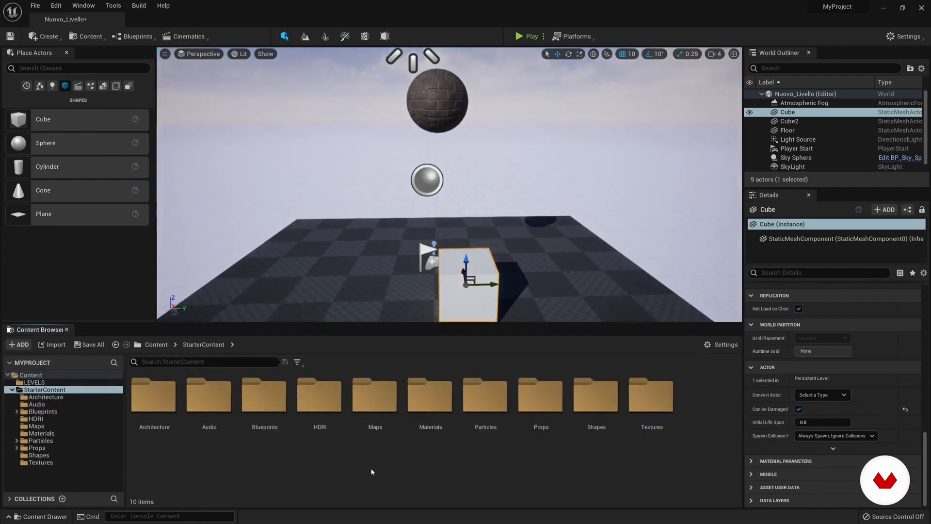
{"action": "left_click", "coordinate": [548, 400]}
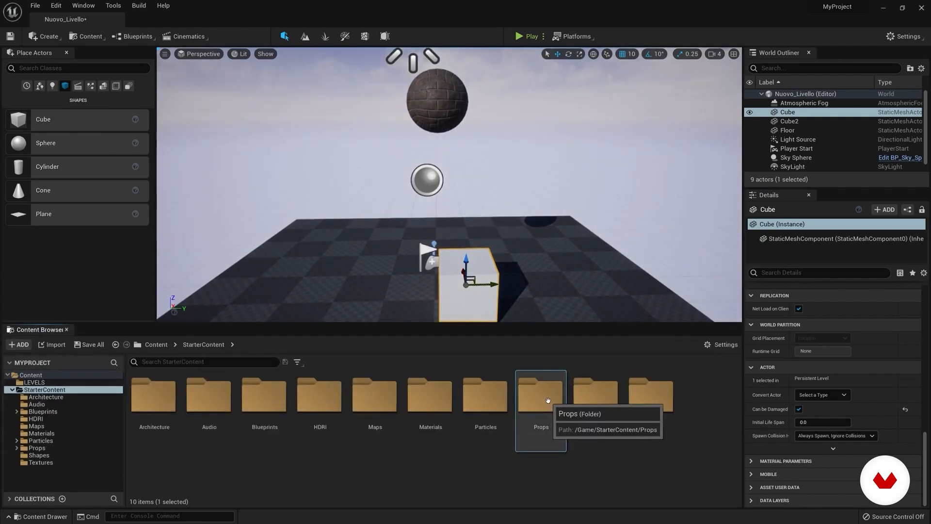
{"action": "double_click", "coordinate": [548, 400]}
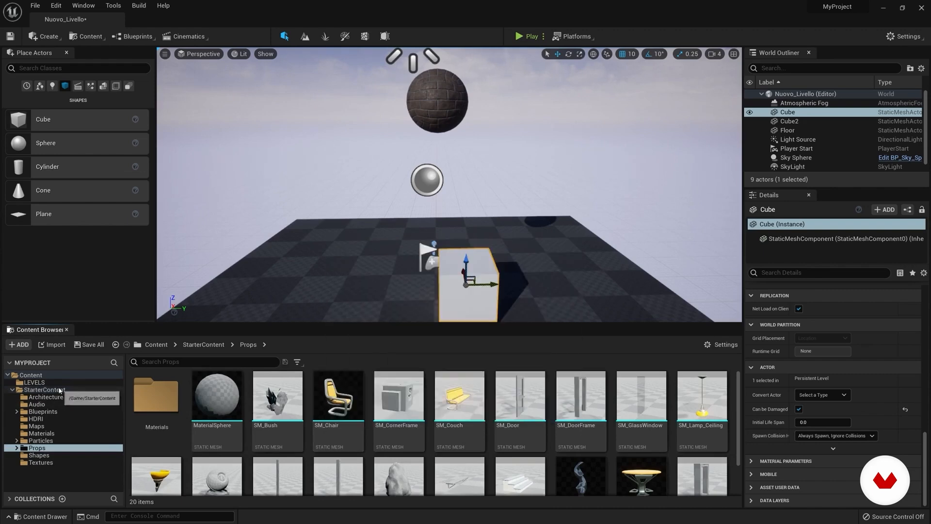
Step: Open the SM_Chair static mesh in its editor and dock that window beside the Nuovo_Livello level
{"action": "double_click", "coordinate": [345, 399]}
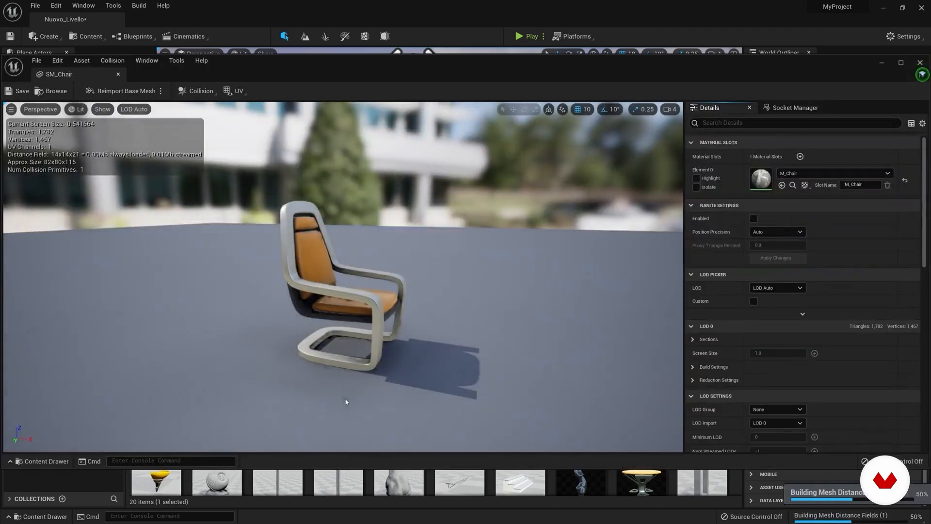
{"action": "left_click_drag", "start_coordinate": [247, 68], "coordinate": [378, 76]}
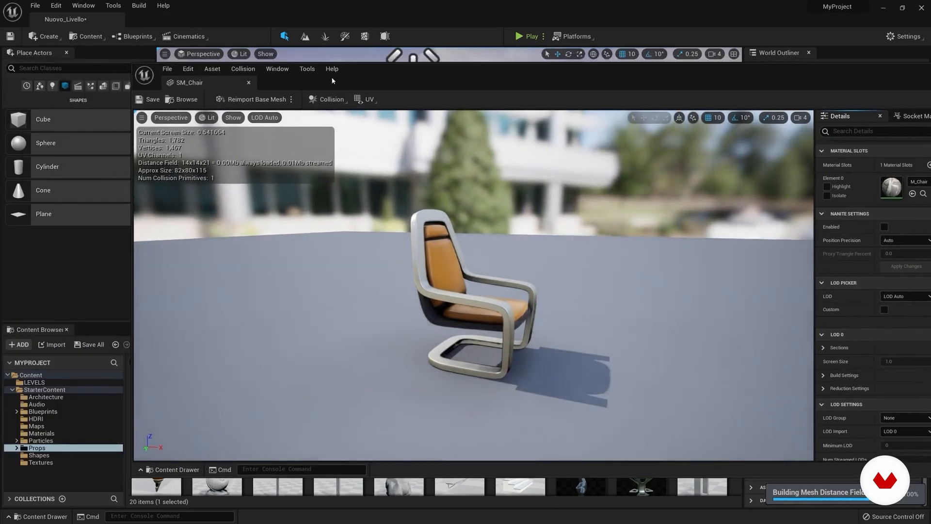
{"action": "left_click_drag", "start_coordinate": [184, 86], "coordinate": [163, 29]}
Step: Examine the SM_Chair mesh and its settings, from Material Slots, Nanite and LOD through Collision, Import Settings and Navigation
{"action": "right_click_drag", "start_coordinate": [354, 272], "coordinate": [107, 264]}
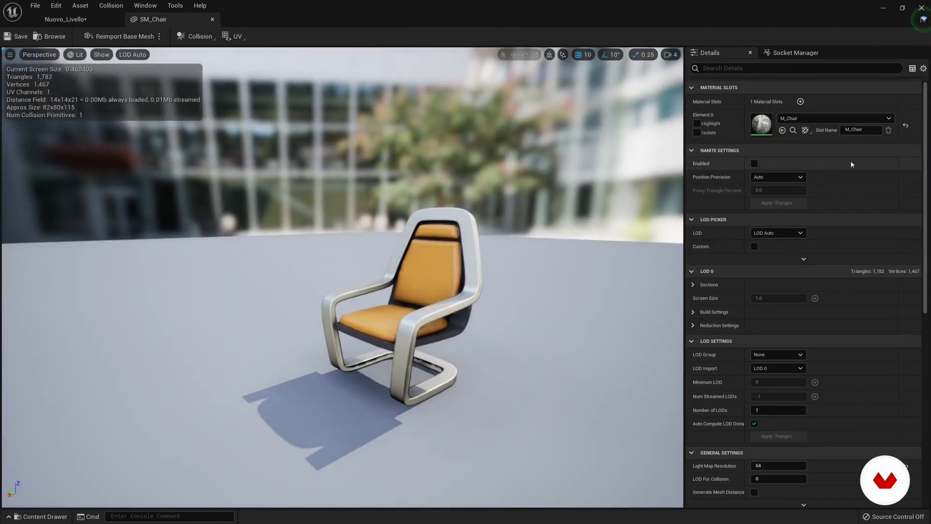
{"action": "scroll", "coordinate": [768, 173], "scroll_direction": "down", "scroll_amount": 2}
{"action": "scroll", "coordinate": [768, 173], "scroll_direction": "down", "scroll_amount": 8}
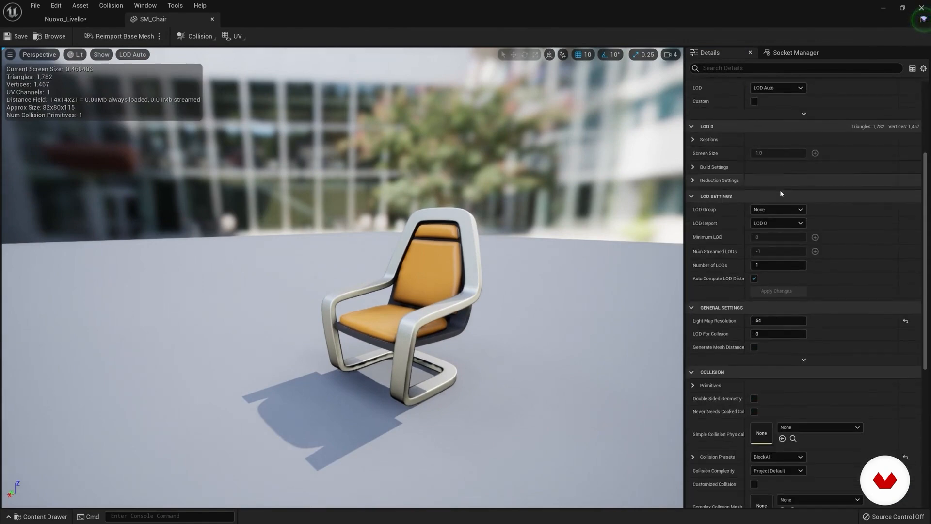
{"action": "scroll", "coordinate": [766, 414], "scroll_direction": "down", "scroll_amount": 8}
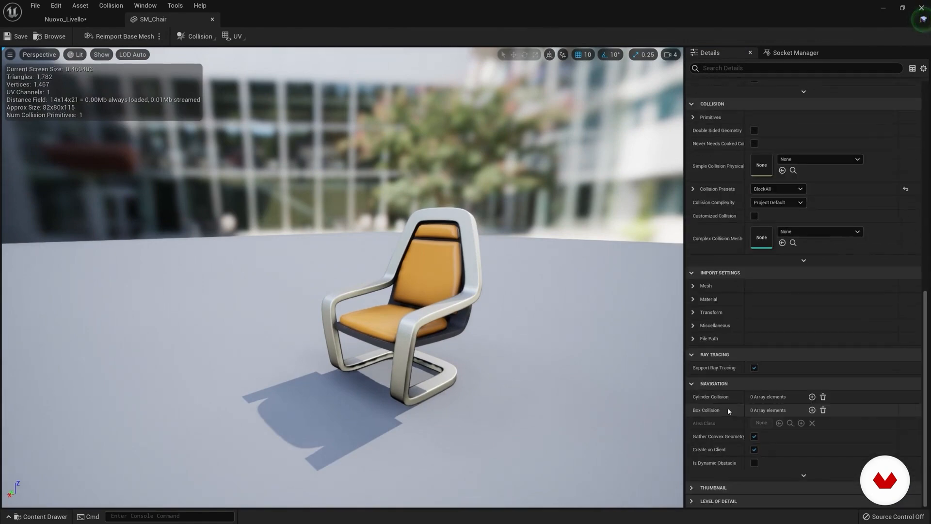
{"action": "left_click_drag", "start_coordinate": [926, 372], "coordinate": [900, 141]}
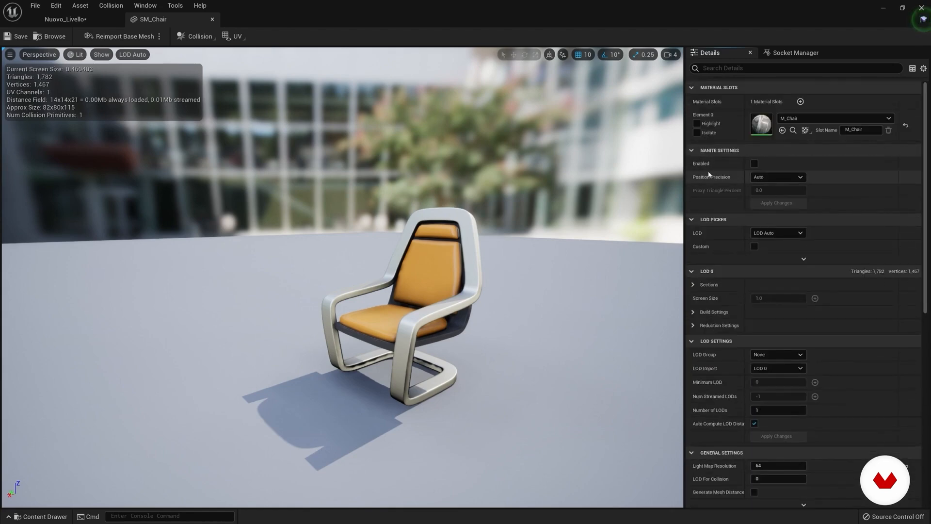
{"action": "scroll", "coordinate": [720, 304], "scroll_direction": "down", "scroll_amount": 3}
{"action": "scroll", "coordinate": [715, 301], "scroll_direction": "up", "scroll_amount": 3}
{"action": "right_click_drag", "start_coordinate": [354, 199], "coordinate": [353, 198]}
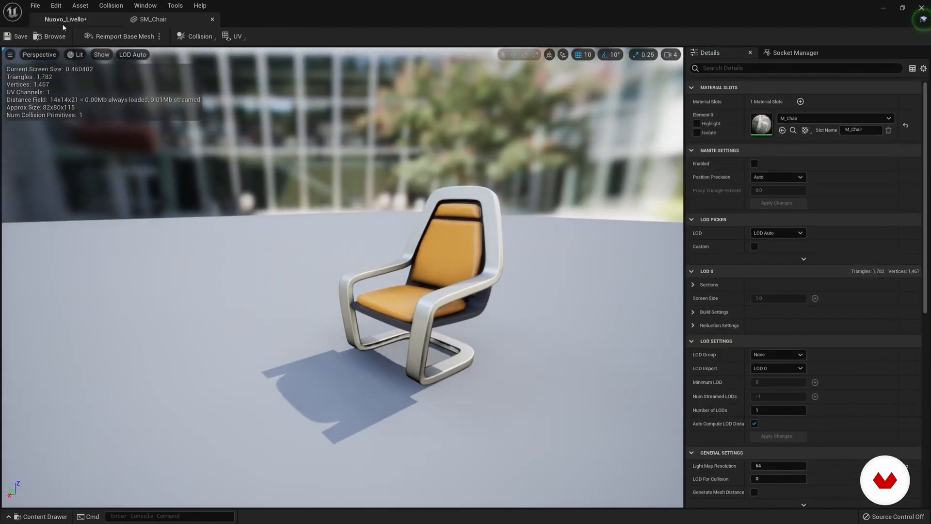
Step: Return to the Nuovo_Livello level, place an SM_Chair on the floor near the cube and focus on it
{"action": "left_click", "coordinate": [78, 21]}
{"action": "left_click_drag", "start_coordinate": [338, 406], "coordinate": [343, 264]}
{"action": "key", "text": "f"}
{"action": "right_click_drag", "start_coordinate": [355, 262], "coordinate": [356, 253]}
Step: Duplicate the chair sideways along the Y axis to Y -350
{"action": "key", "text": "e"}
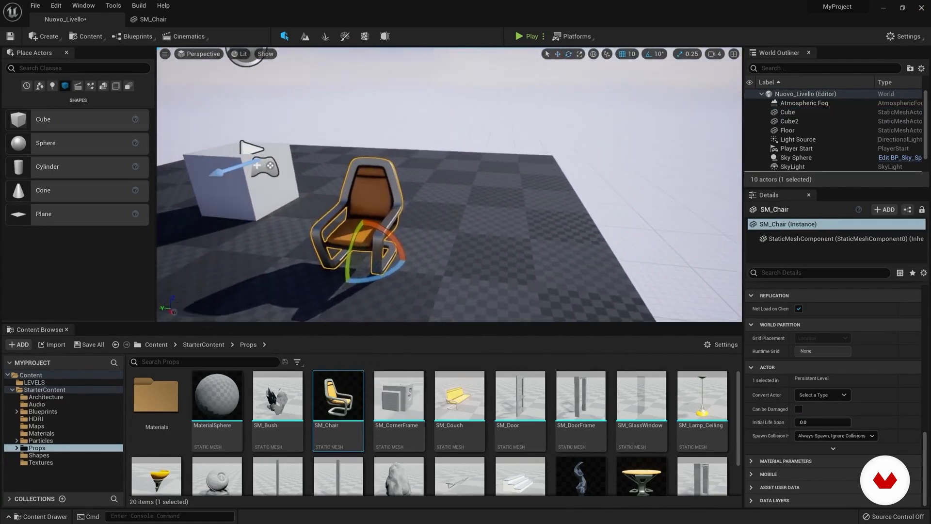
{"action": "left_click", "coordinate": [558, 54]}
{"action": "left_click_drag", "start_coordinate": [339, 254], "coordinate": [456, 271], "text": "alt"}
Step: Assign the M_Ceramic_Tile_Checker material to the duplicated chair only, and select the original chair
{"action": "scroll", "coordinate": [832, 383], "scroll_direction": "up", "scroll_amount": 8}
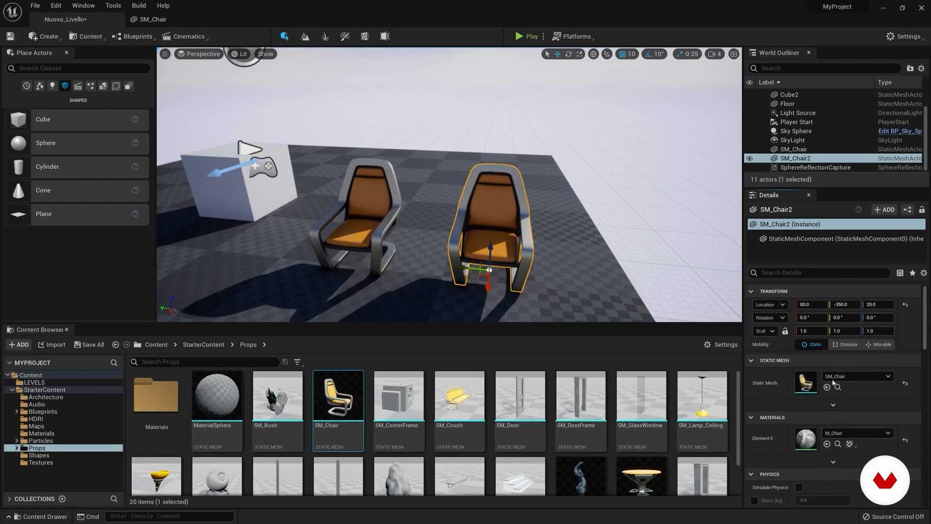
{"action": "left_click", "coordinate": [857, 432]}
{"action": "left_click", "coordinate": [834, 357]}
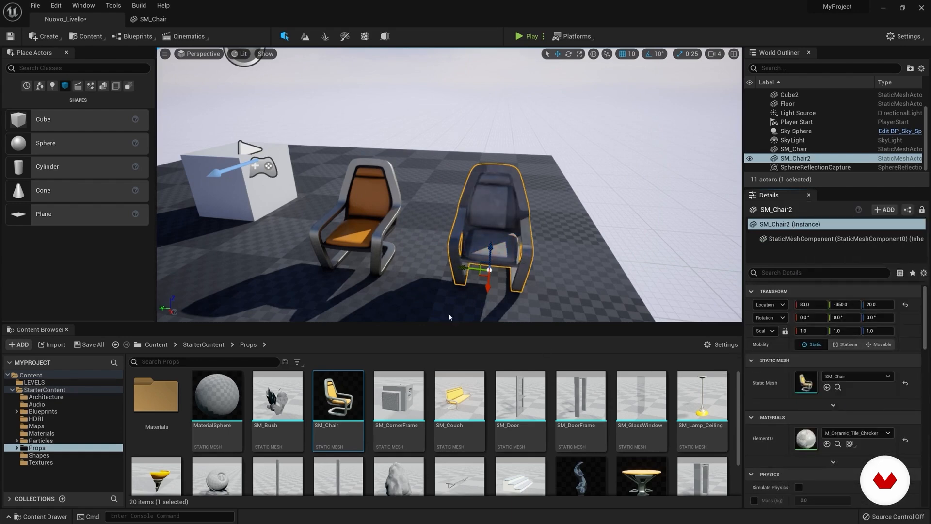
{"action": "left_click", "coordinate": [361, 226]}
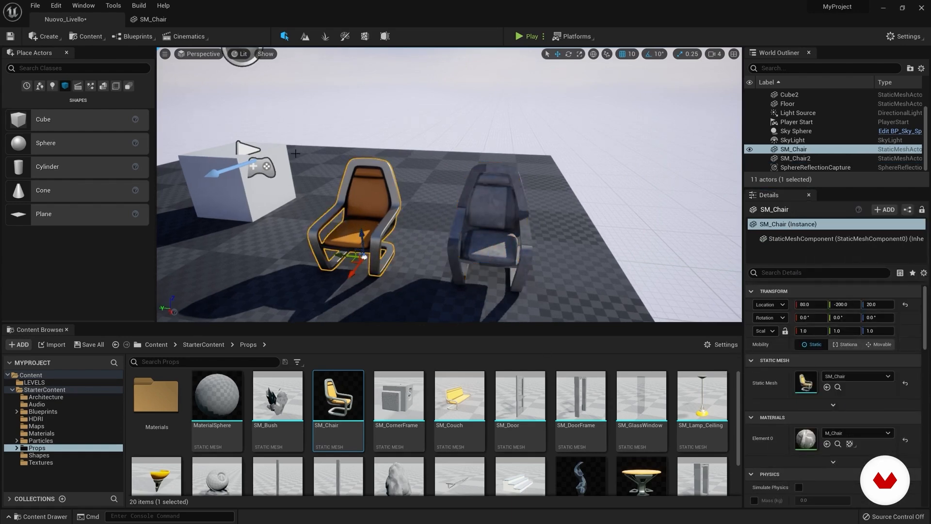
Step: In the SM_Chair mesh editor, set the Element 0 material slot to M_Bush and save the asset
{"action": "left_click", "coordinate": [152, 20]}
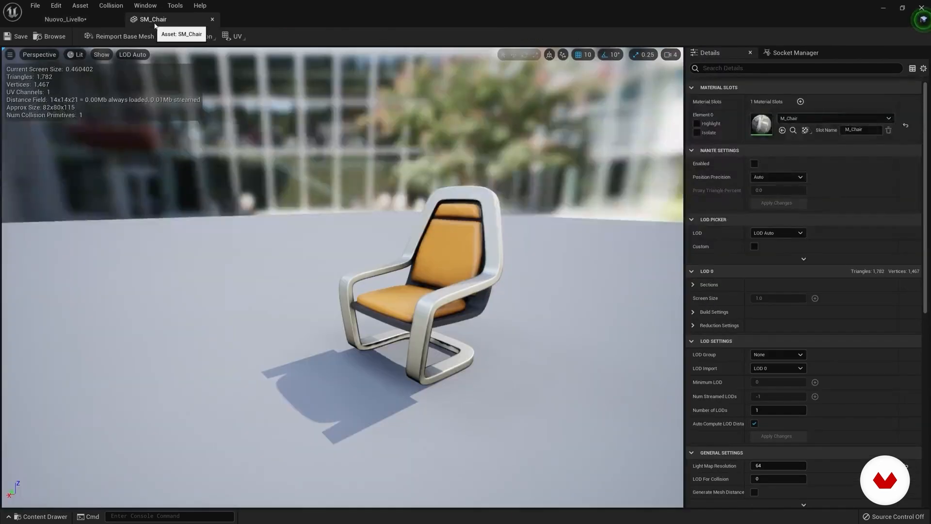
{"action": "left_click", "coordinate": [813, 119]}
{"action": "left_click", "coordinate": [815, 244]}
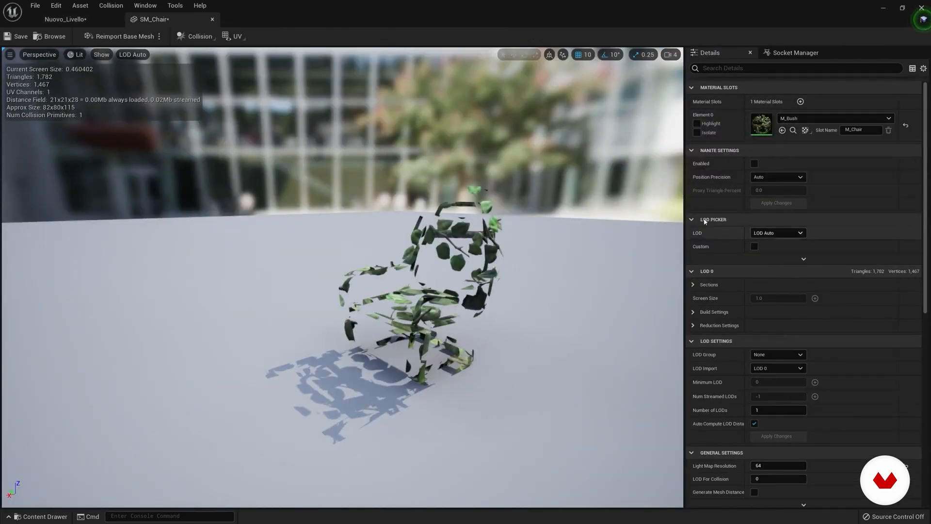
{"action": "left_click", "coordinate": [20, 36]}
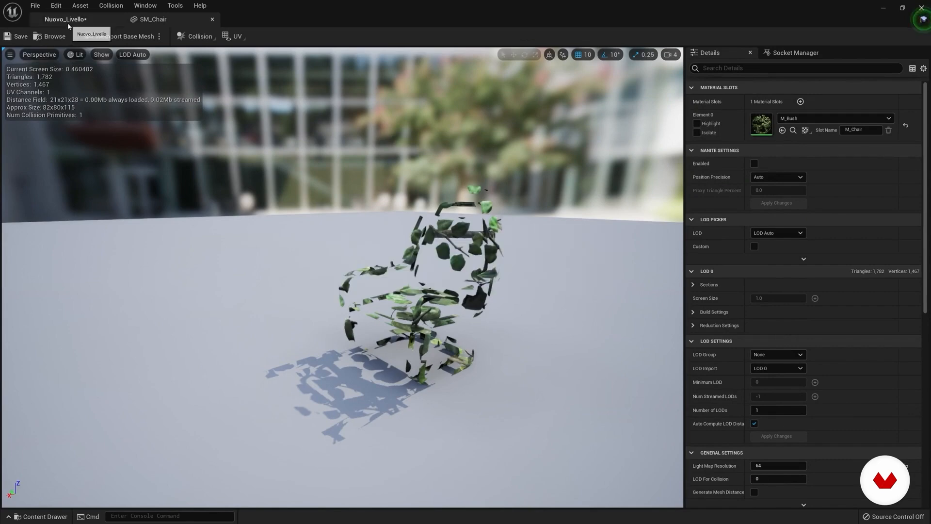
Step: Return to the level and place another SM_Chair on the floor behind the two existing chairs
{"action": "left_click", "coordinate": [68, 19]}
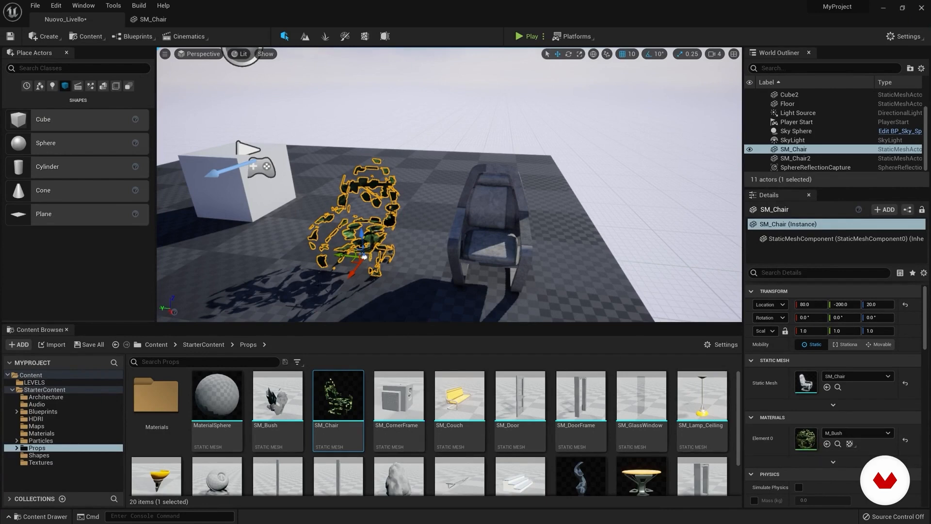
{"action": "left_click_drag", "start_coordinate": [359, 412], "coordinate": [432, 205]}
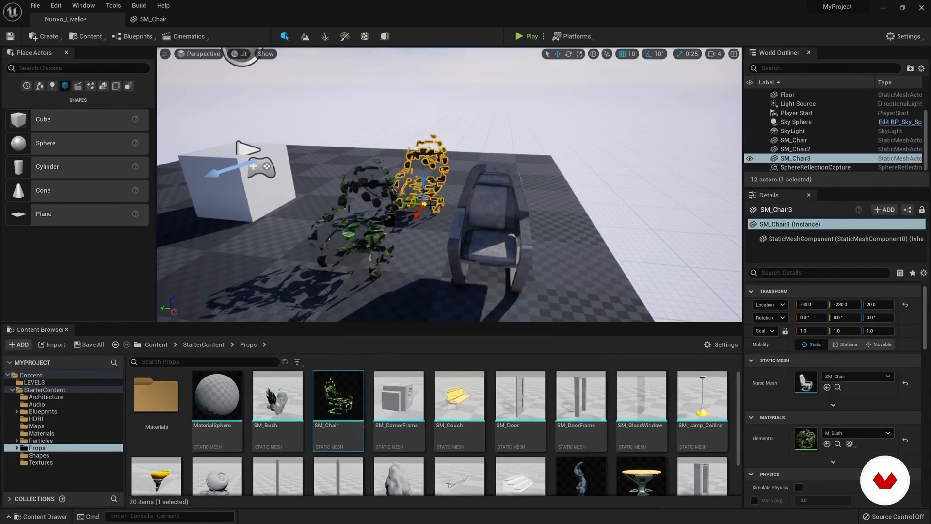
Step: Reopen the SM_Chair mesh editor and reset its Element 0 material to the default WorldGridMaterial
{"action": "left_click", "coordinate": [146, 20]}
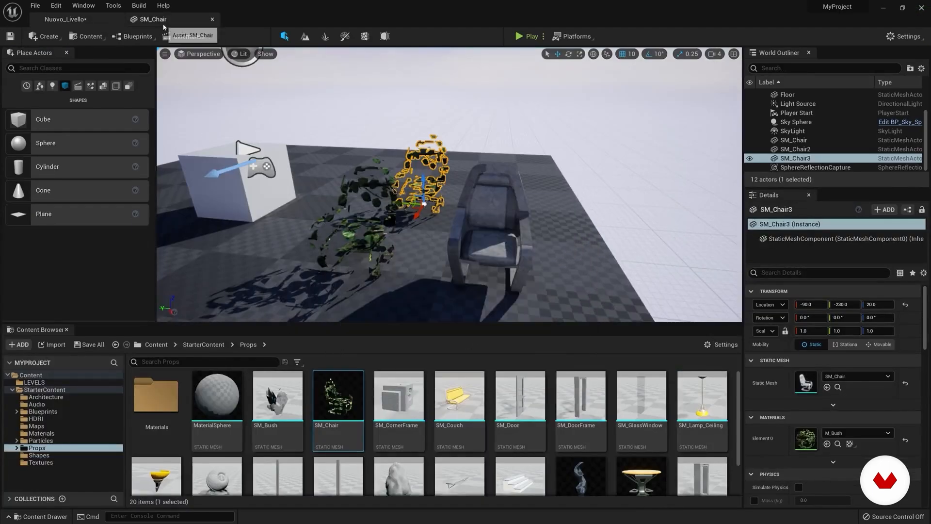
{"action": "left_click", "coordinate": [163, 24]}
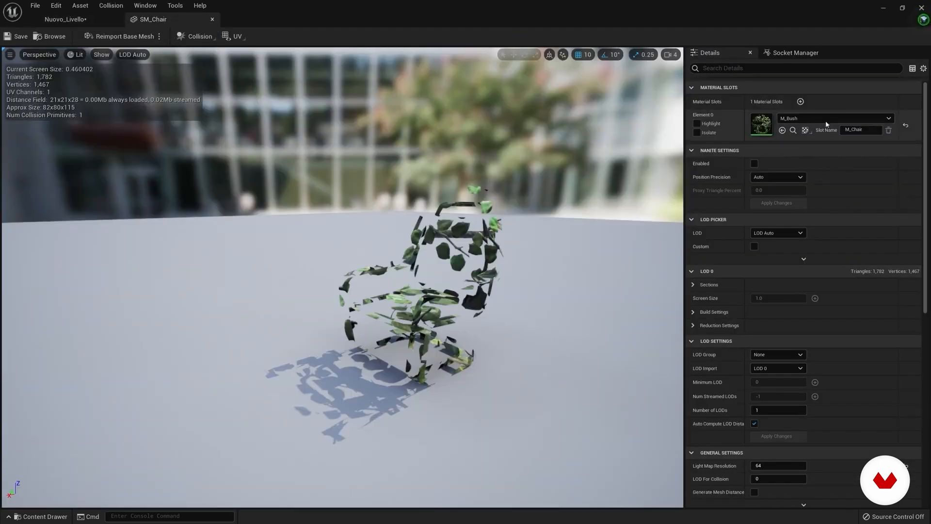
{"action": "left_click", "coordinate": [905, 125]}
{"action": "right_click_drag", "start_coordinate": [414, 226], "coordinate": [531, 218]}
{"action": "right_click_drag", "start_coordinate": [317, 157], "coordinate": [276, 166]}
Step: Preview the chair in the Unlit, Wireframe and Lighting Only view modes, and return to Lit
{"action": "left_click", "coordinate": [73, 55]}
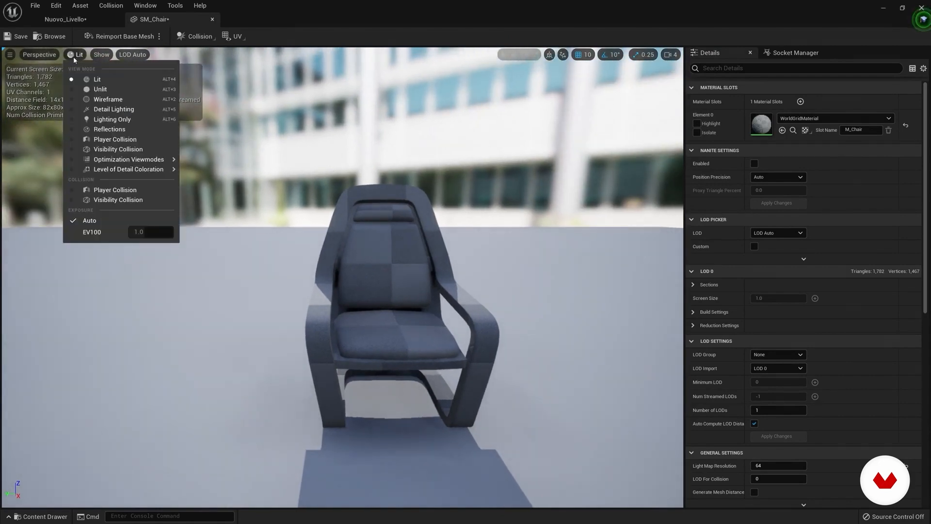
{"action": "left_click", "coordinate": [101, 90]}
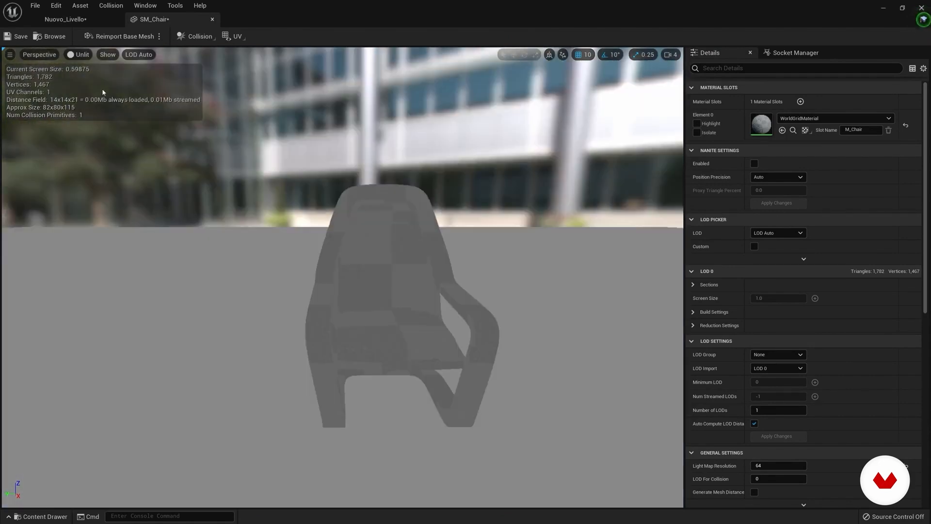
{"action": "left_click", "coordinate": [82, 56]}
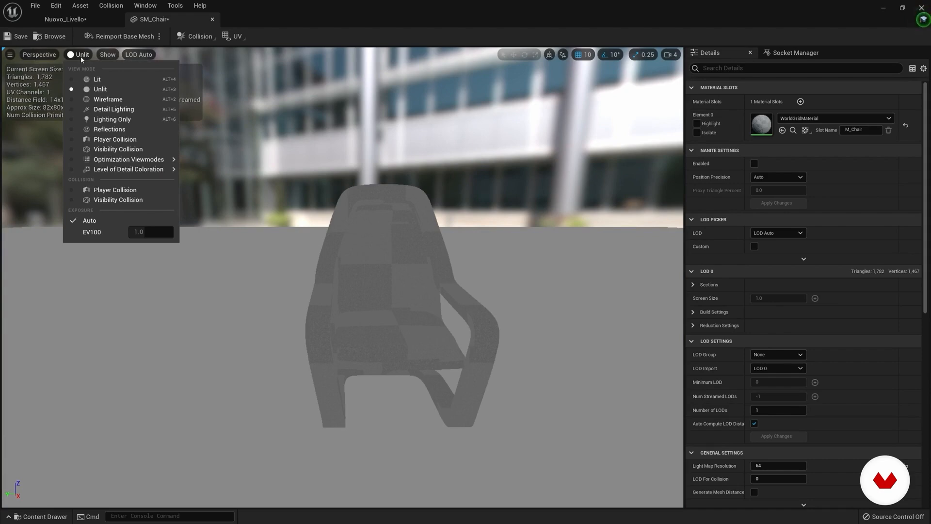
{"action": "left_click", "coordinate": [104, 101]}
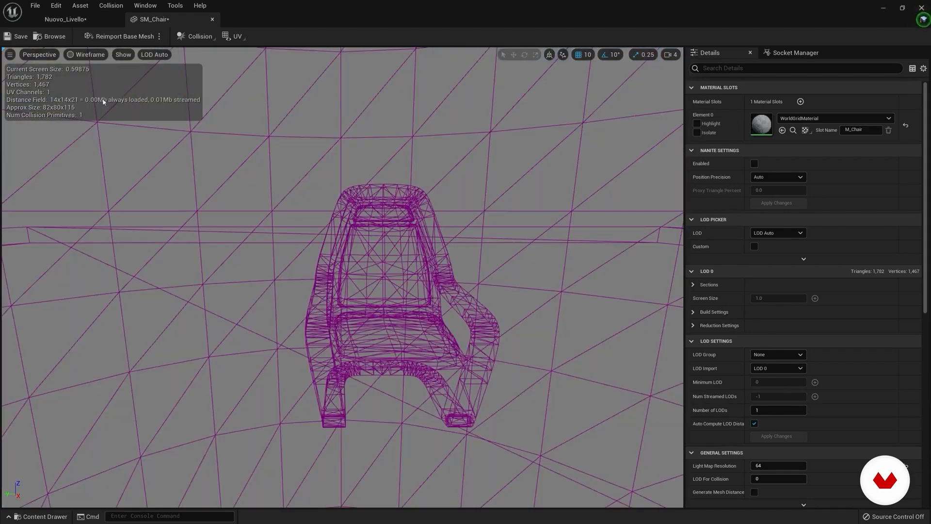
{"action": "left_click", "coordinate": [78, 54]}
{"action": "left_click", "coordinate": [115, 119]}
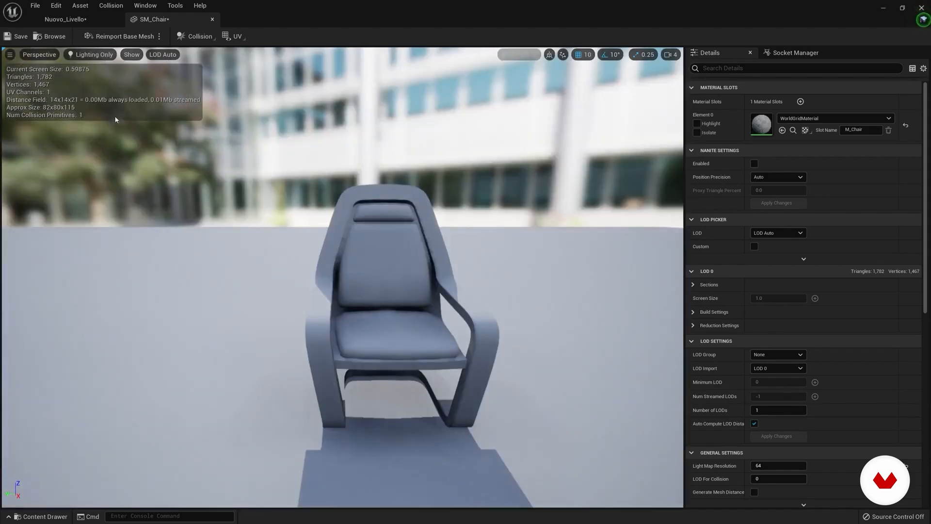
{"action": "left_click_drag", "start_coordinate": [440, 312], "coordinate": [212, 140]}
{"action": "left_click", "coordinate": [104, 56]}
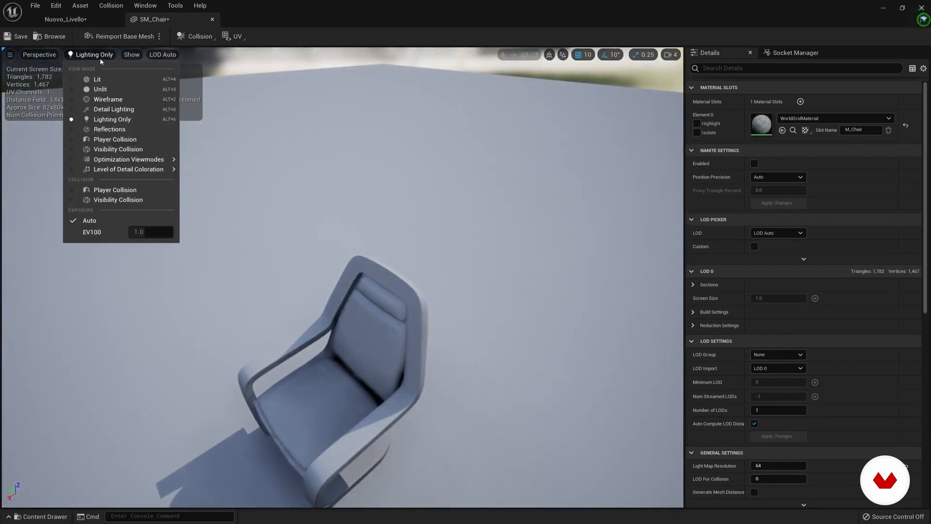
{"action": "left_click", "coordinate": [97, 79]}
{"action": "left_click_drag", "start_coordinate": [348, 266], "coordinate": [461, 227]}
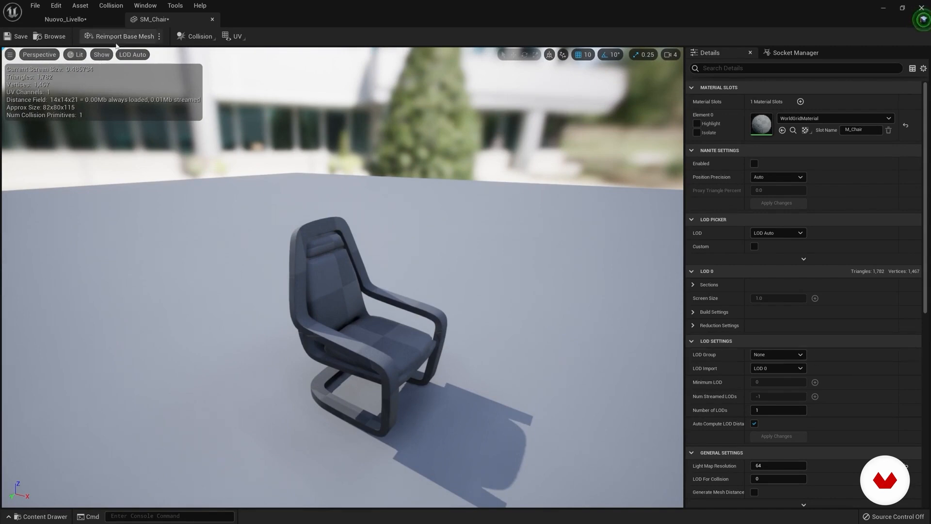
Step: Display the chair's collision shape in the mesh editor viewport
{"action": "left_click", "coordinate": [101, 55]}
{"action": "left_click", "coordinate": [139, 185]}
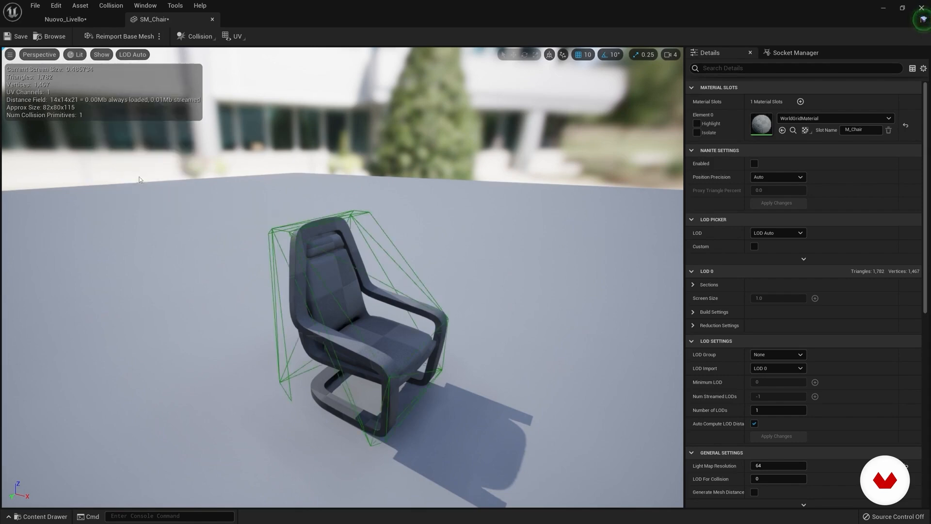
Step: Delete the collision shape surrounding the chair mesh
{"action": "left_click_drag", "start_coordinate": [366, 261], "coordinate": [344, 225], "text": "alt"}
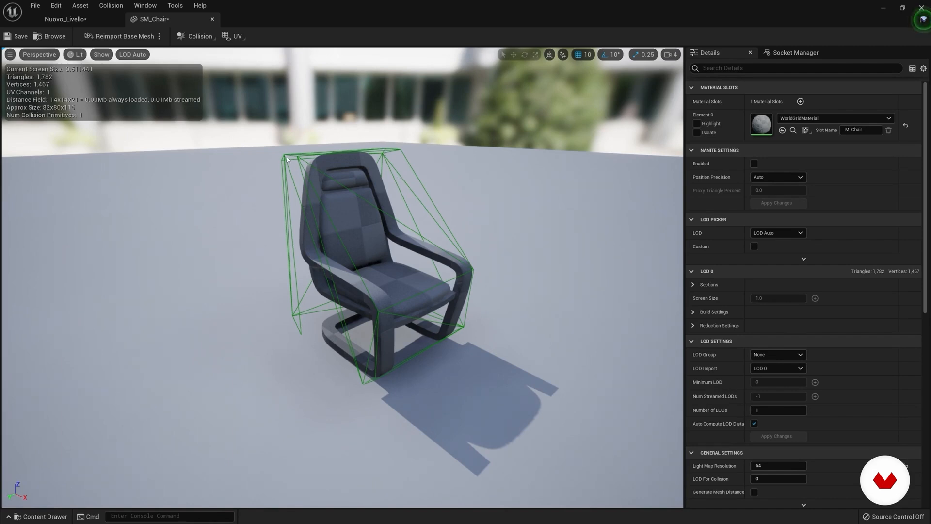
{"action": "left_click", "coordinate": [391, 156]}
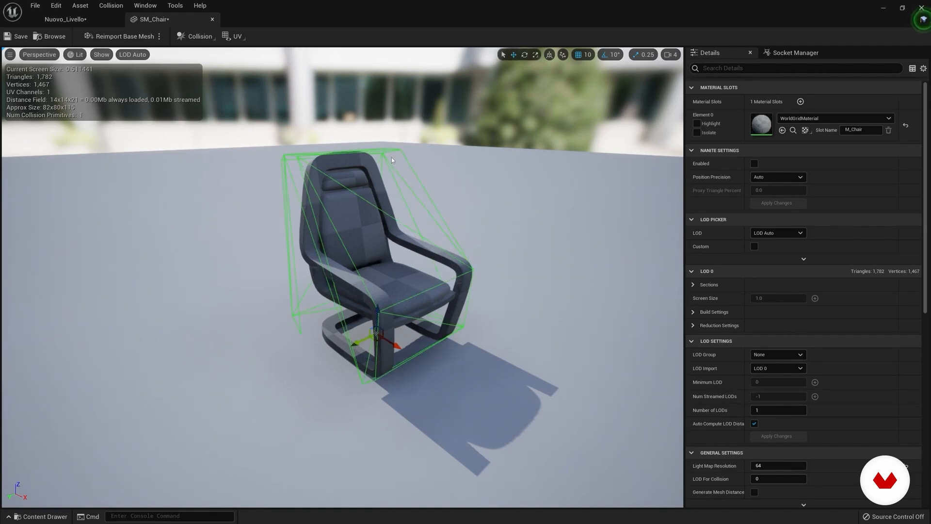
{"action": "key", "text": "Delete"}
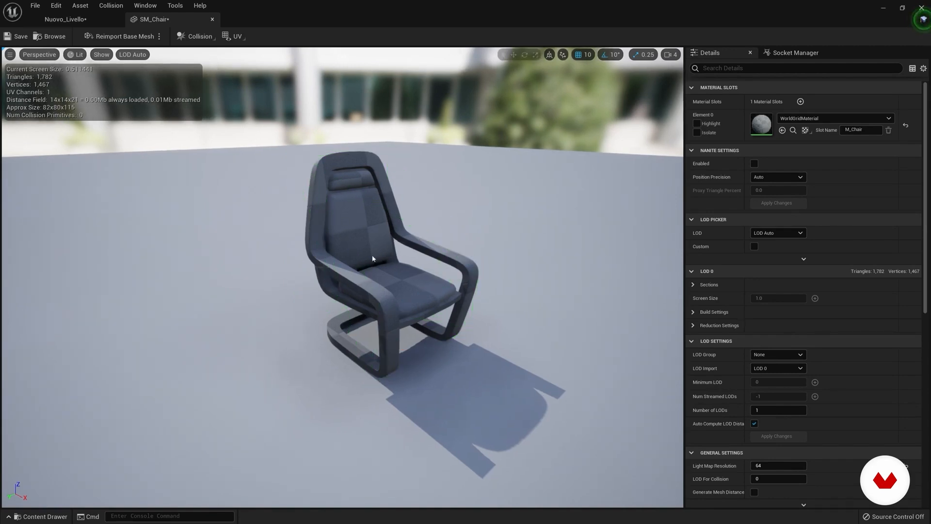
Step: Try a sphere and a capsule simplified collision on the chair in turn, deleting each one
{"action": "left_click", "coordinate": [104, 6]}
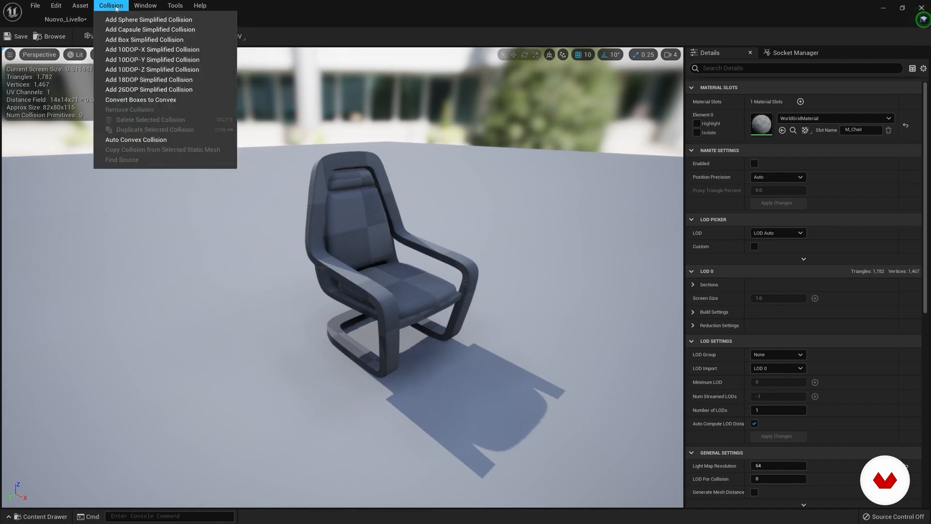
{"action": "left_click", "coordinate": [148, 19]}
{"action": "key", "text": "Delete"}
{"action": "left_click", "coordinate": [104, 6]}
{"action": "left_click", "coordinate": [148, 20]}
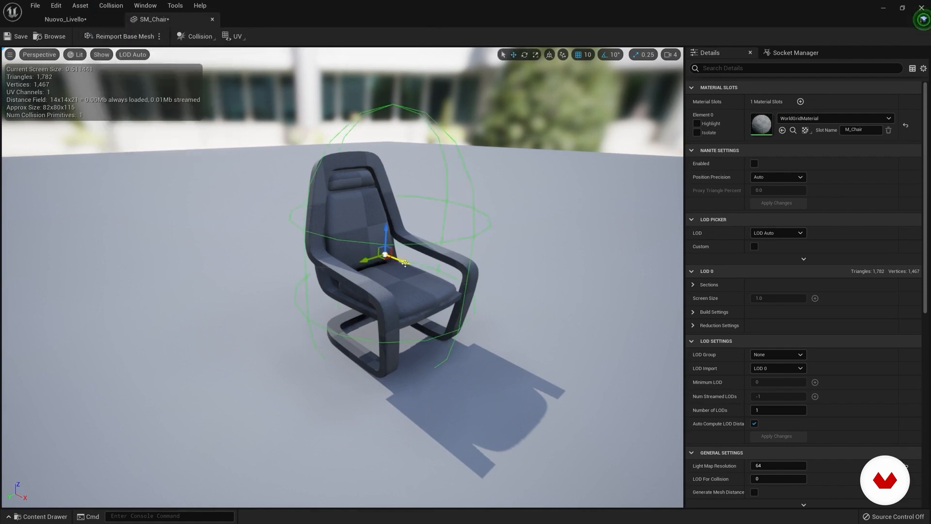
{"action": "key", "text": "Delete"}
Step: Try a box and a sphere simplified collision together on the chair, move each shape, and delete both
{"action": "left_click", "coordinate": [111, 6]}
{"action": "left_click", "coordinate": [130, 29]}
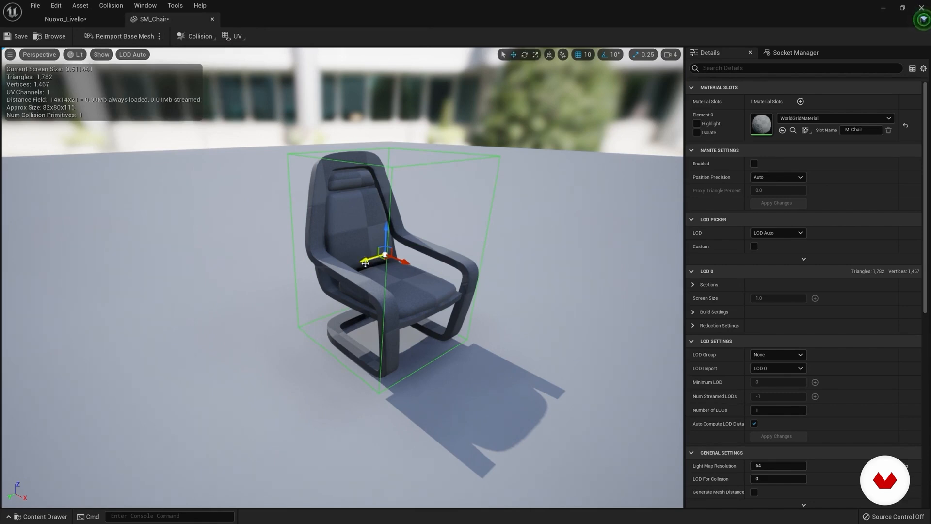
{"action": "left_click_drag", "start_coordinate": [368, 264], "coordinate": [403, 249]}
{"action": "left_click", "coordinate": [111, 5]}
{"action": "left_click", "coordinate": [111, 22]}
{"action": "left_click_drag", "start_coordinate": [367, 261], "coordinate": [343, 269]}
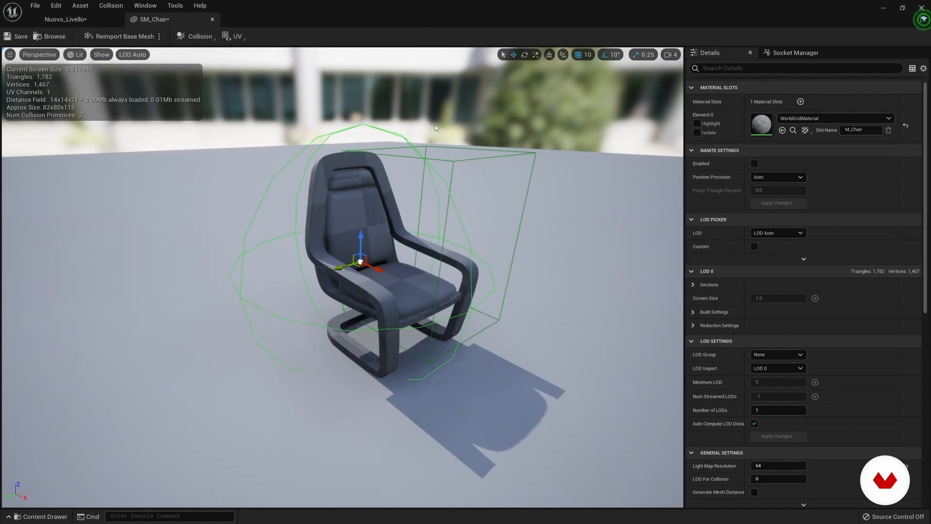
{"action": "key", "text": "Delete"}
{"action": "left_click", "coordinate": [455, 163]}
{"action": "key", "text": "Delete"}
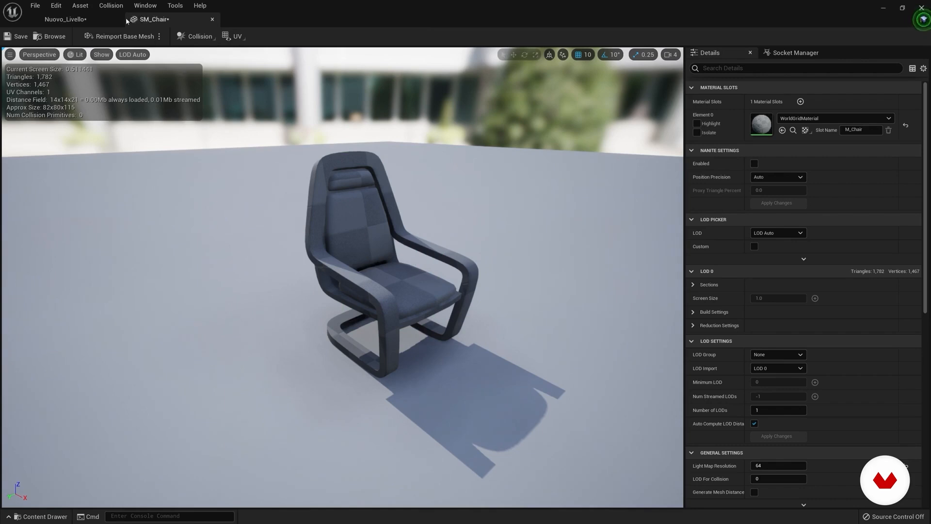
Step: Generate an auto convex collision with hull count 4, max hull verts 16 and precision 100000, and inspect the chair's hulls
{"action": "left_click", "coordinate": [111, 6]}
{"action": "left_click", "coordinate": [125, 144]}
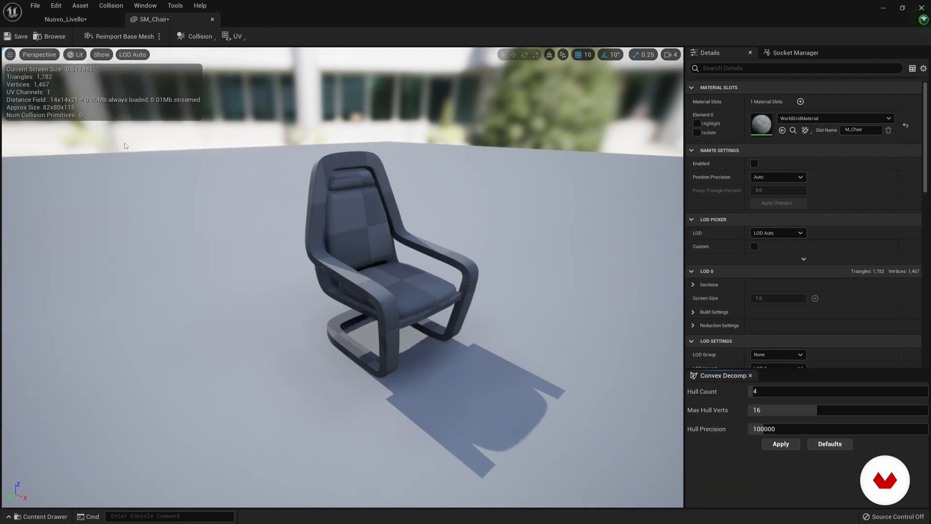
{"action": "left_click", "coordinate": [788, 446]}
{"action": "right_click_drag", "start_coordinate": [412, 250], "coordinate": [276, 255]}
{"action": "key", "text": "w"}
{"action": "key", "text": "s"}
{"action": "key", "text": "d"}
{"action": "key", "text": "d"}
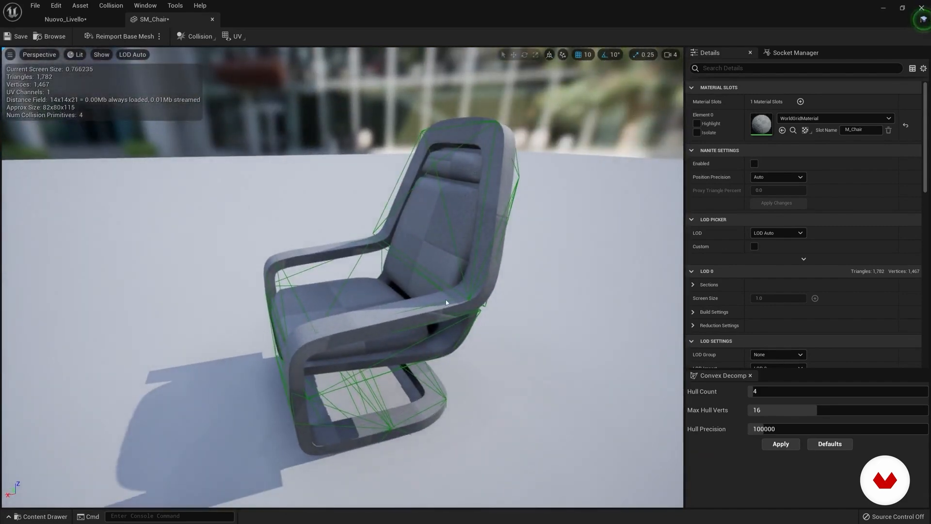
Step: Delete all the generated convex hulls from the chair one by one
{"action": "left_click", "coordinate": [484, 270]}
{"action": "key", "text": "Delete"}
{"action": "left_click", "coordinate": [428, 322]}
{"action": "key", "text": "Delete"}
{"action": "left_click", "coordinate": [377, 398]}
{"action": "key", "text": "Delete"}
{"action": "left_click", "coordinate": [334, 407]}
{"action": "key", "text": "Delete"}
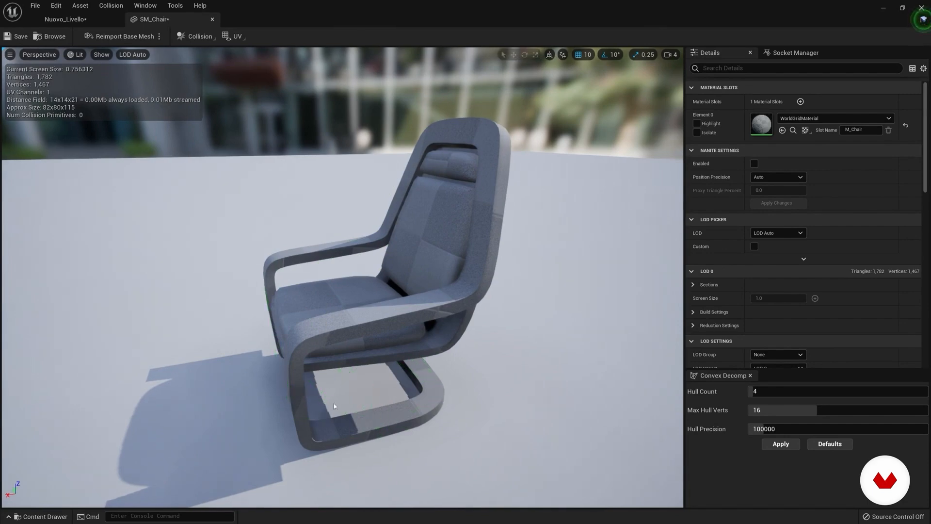
Step: Collapse the chair's Material Slots, Nanite Settings, LOD Picker, LOD 0, LOD Settings and General Settings categories to reach Collision
{"action": "key", "text": "a"}
{"action": "right_click_drag", "start_coordinate": [398, 186], "coordinate": [526, 182]}
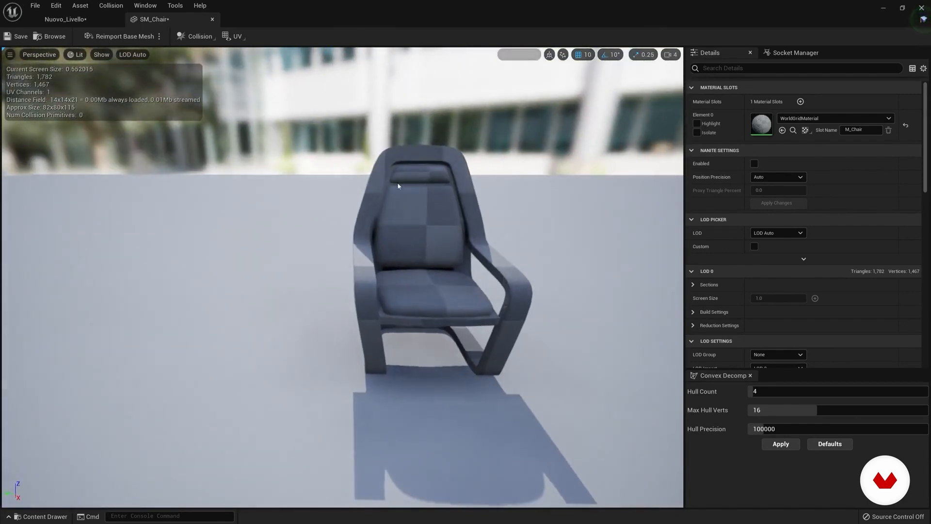
{"action": "right_click_drag", "start_coordinate": [408, 207], "coordinate": [456, 204]}
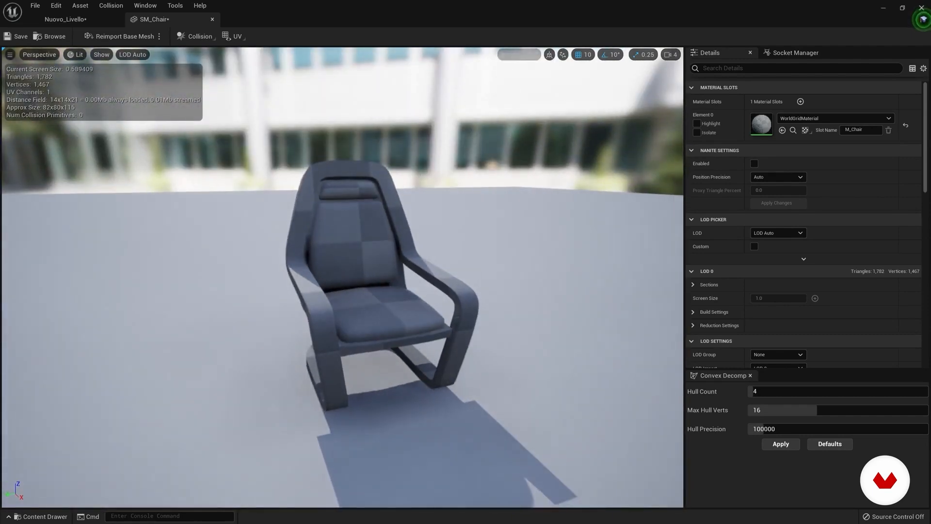
{"action": "left_click", "coordinate": [693, 88]}
{"action": "left_click", "coordinate": [692, 101]}
{"action": "left_click", "coordinate": [691, 114]}
{"action": "left_click", "coordinate": [692, 127]}
{"action": "left_click", "coordinate": [691, 141]}
{"action": "left_click", "coordinate": [692, 154]}
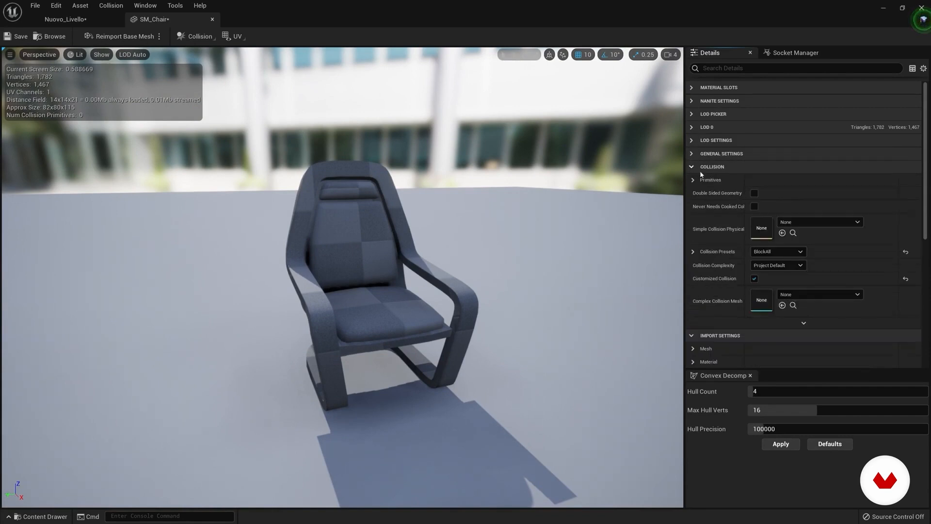
Step: Set the chair's Collision Complexity to Use Complex Collision As Simple and inspect the per-polygon collision
{"action": "left_click", "coordinate": [771, 265]}
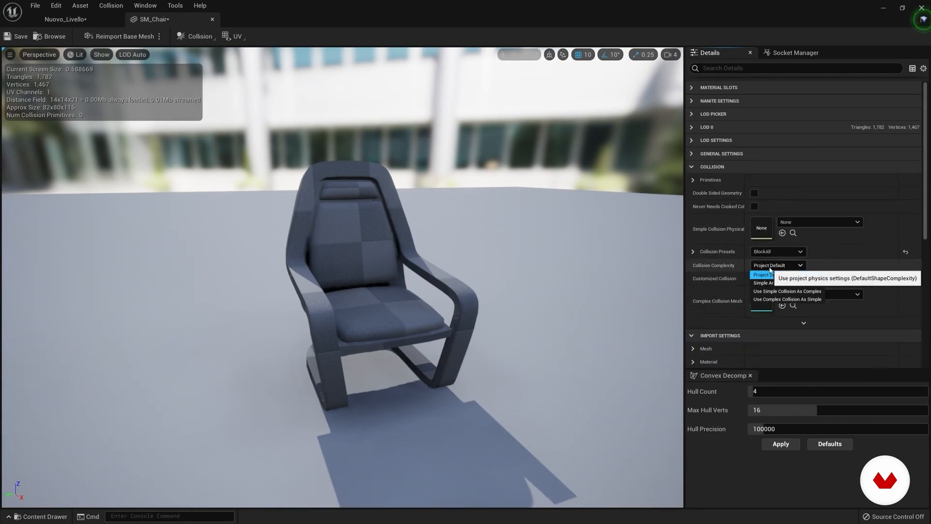
{"action": "left_click", "coordinate": [789, 300]}
{"action": "mouse_move", "coordinate": [418, 286]}
{"action": "right_mouse_down"}
{"action": "mouse_move", "coordinate": [400, 298]}
{"action": "mouse_move", "coordinate": [403, 291]}
{"action": "right_mouse_up"}
{"action": "key", "text": "w"}
{"action": "key", "text": "s"}
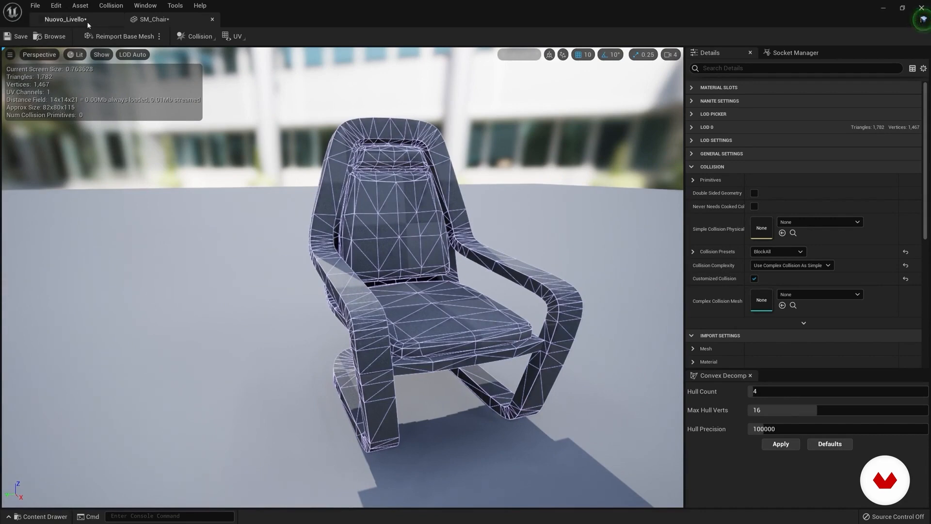
Step: Return to the Nuovo_Livello level and open the T_Brick_Clay_Old_D texture from StarterContent's Textures folder
{"action": "left_click", "coordinate": [66, 19]}
{"action": "left_click", "coordinate": [46, 461]}
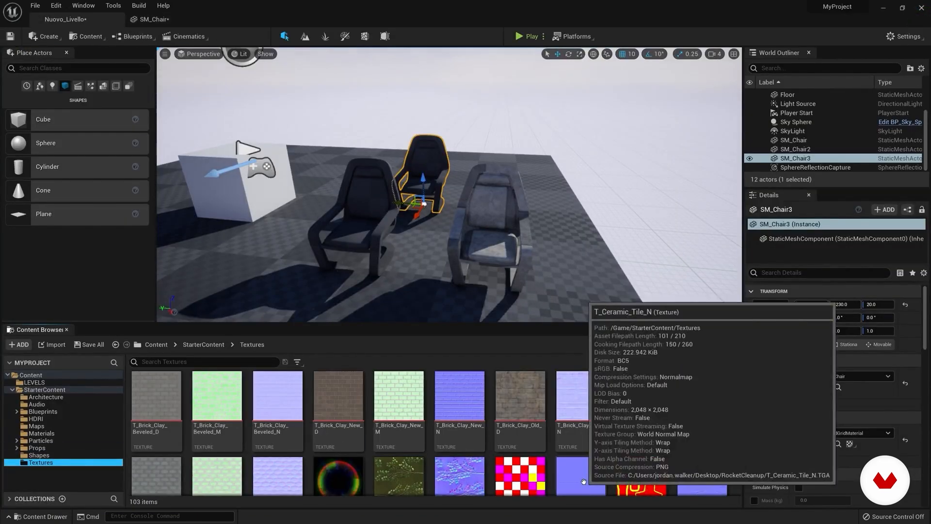
{"action": "double_click", "coordinate": [536, 388]}
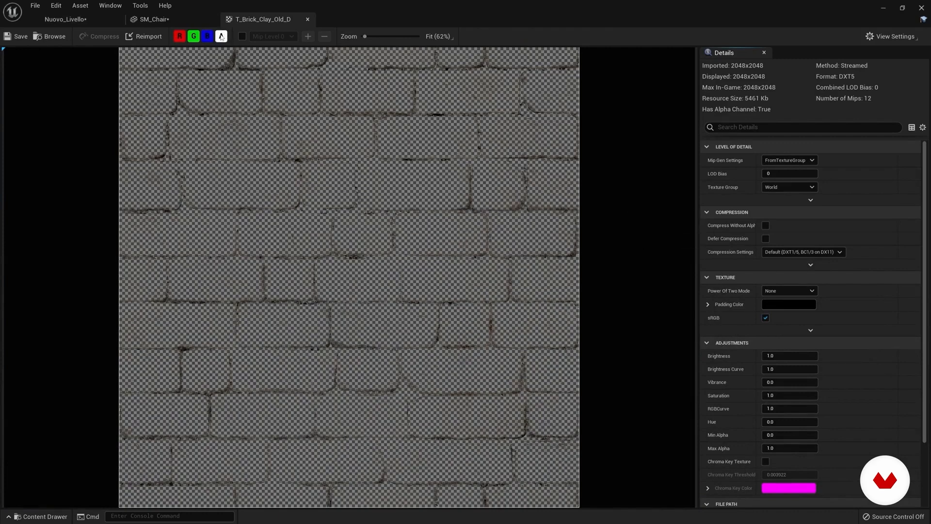
Step: Preview the brick texture's alpha, blue, green and red channels one at a time
{"action": "left_click", "coordinate": [179, 37]}
{"action": "left_click", "coordinate": [193, 37]}
{"action": "left_click", "coordinate": [208, 36]}
{"action": "left_click", "coordinate": [221, 37]}
{"action": "left_click", "coordinate": [222, 37]}
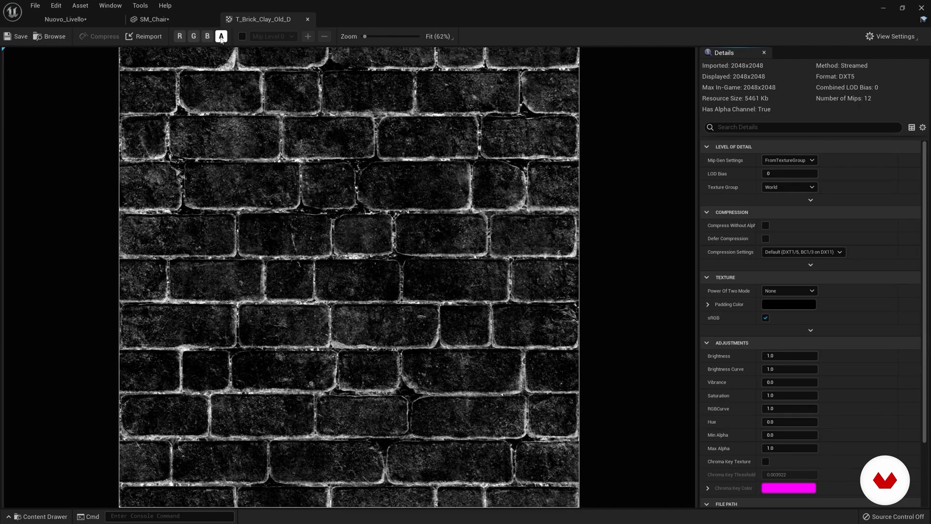
{"action": "left_click", "coordinate": [222, 37]}
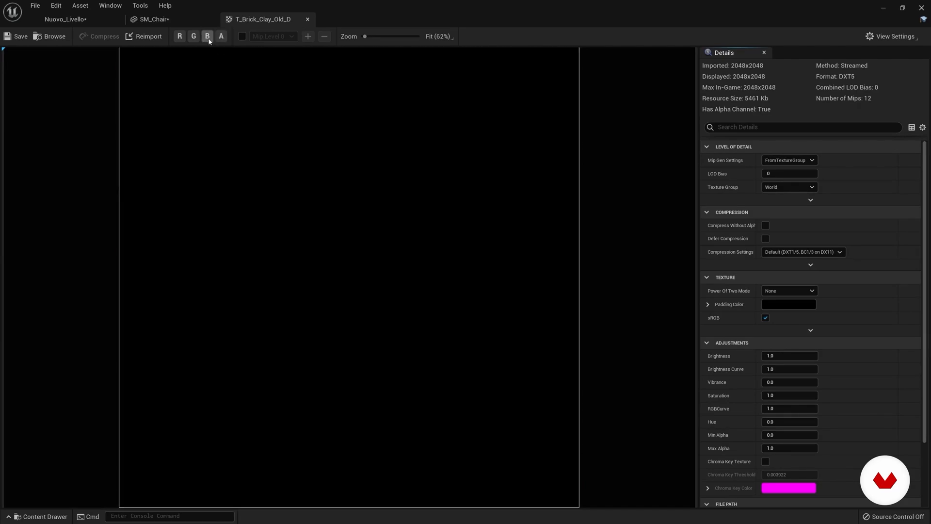
{"action": "left_click", "coordinate": [208, 36]}
{"action": "left_click", "coordinate": [208, 36]}
{"action": "left_click", "coordinate": [194, 36]}
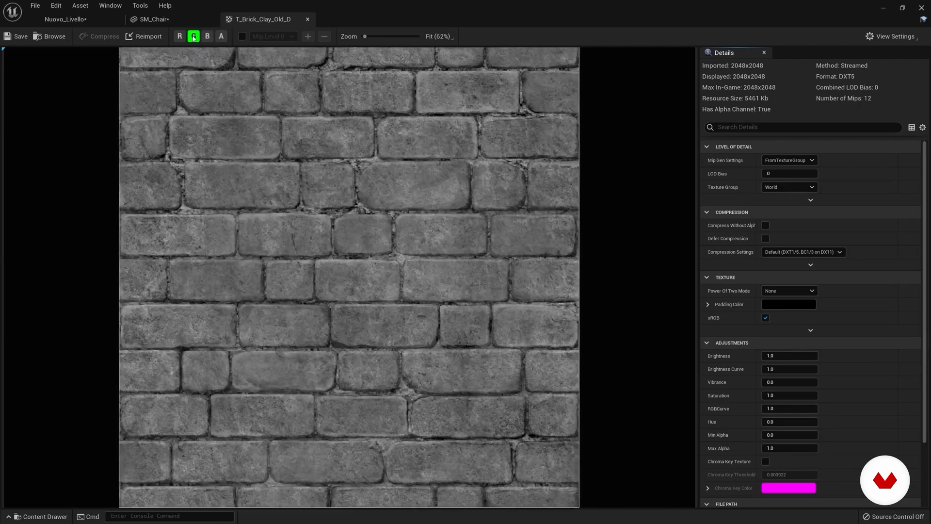
{"action": "left_click", "coordinate": [193, 36]}
{"action": "left_click", "coordinate": [180, 37]}
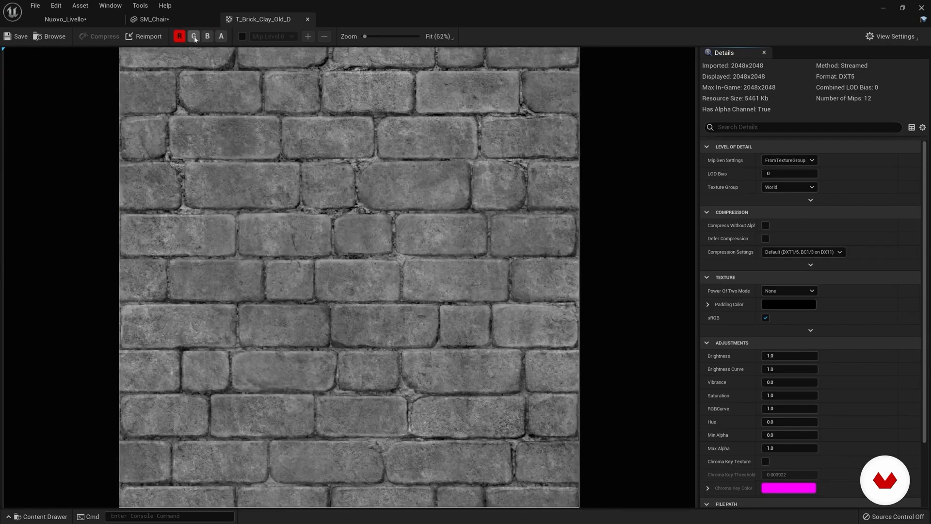
Step: Display the brick texture with the red, green and blue channels enabled and the alpha channel off
{"action": "left_click", "coordinate": [194, 37]}
{"action": "left_click", "coordinate": [208, 37]}
{"action": "left_click", "coordinate": [222, 38]}
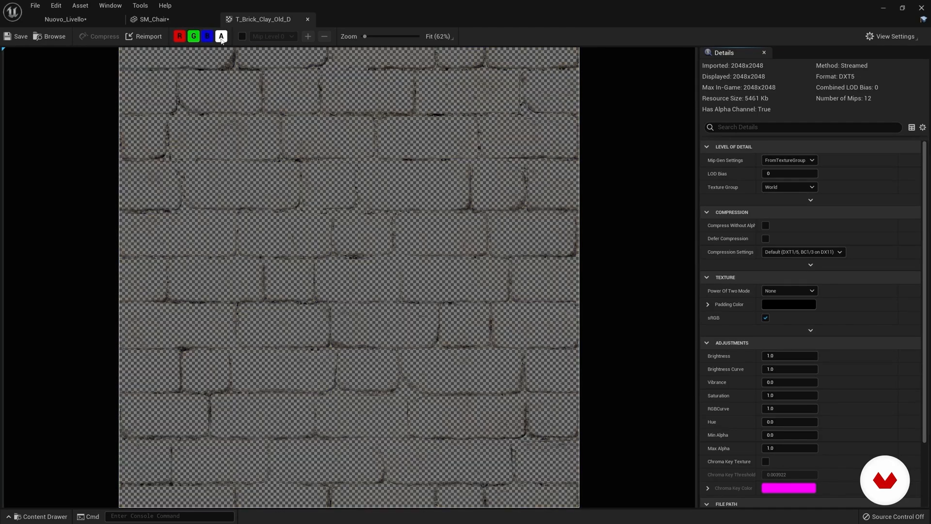
{"action": "left_click", "coordinate": [221, 37]}
{"action": "left_click", "coordinate": [221, 37]}
{"action": "left_click", "coordinate": [221, 37]}
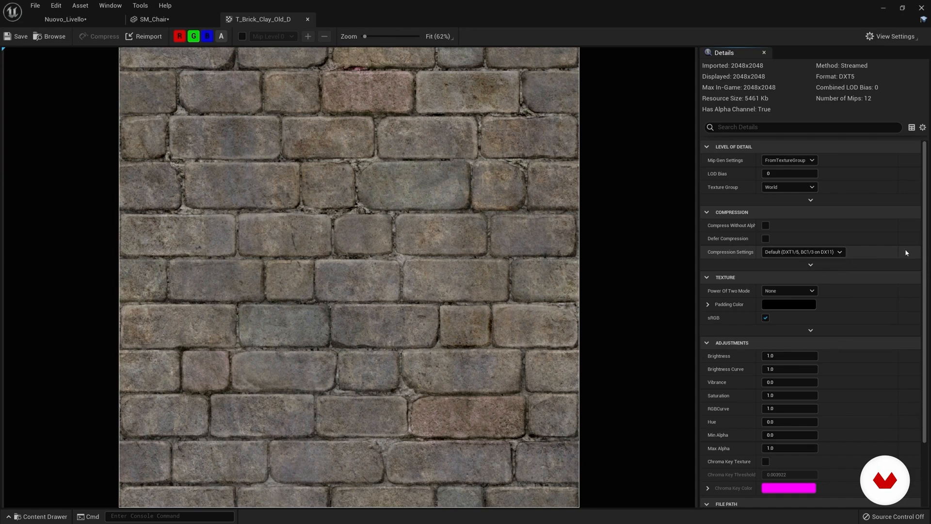
Step: Look through the brick texture's Details settings down to Compositing and return to the Nuovo_Livello level
{"action": "mouse_move", "coordinate": [926, 247]}
{"action": "left_mouse_down"}
{"action": "mouse_move", "coordinate": [926, 257]}
{"action": "mouse_move", "coordinate": [927, 239]}
{"action": "left_mouse_up"}
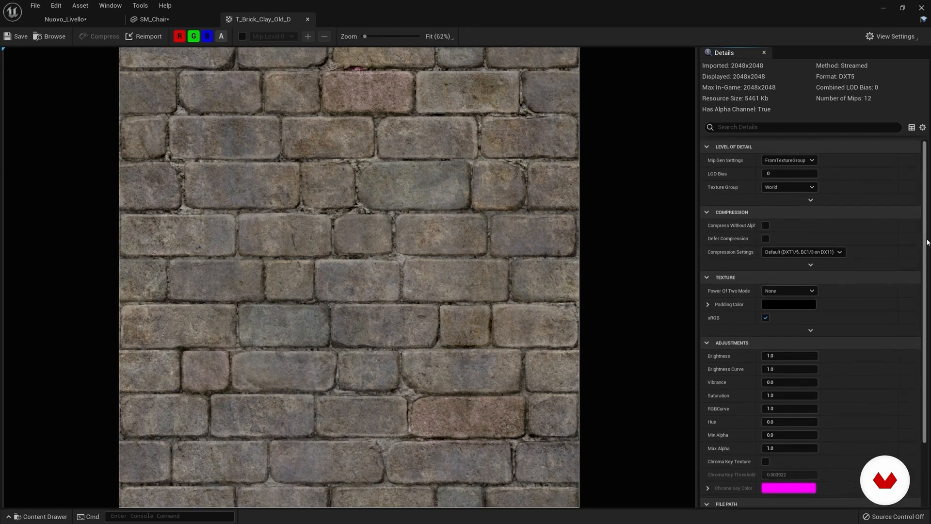
{"action": "scroll", "coordinate": [838, 318], "scroll_direction": "down", "scroll_amount": 3}
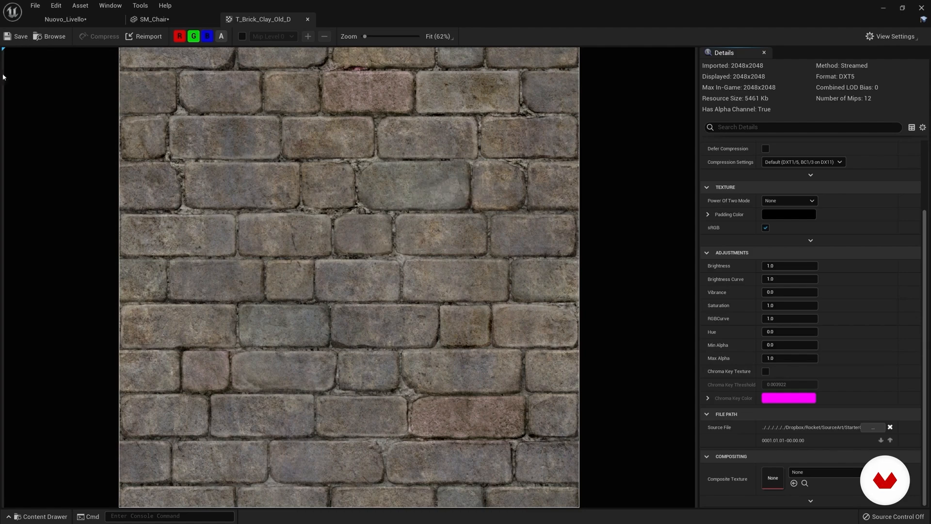
{"action": "left_click", "coordinate": [65, 21]}
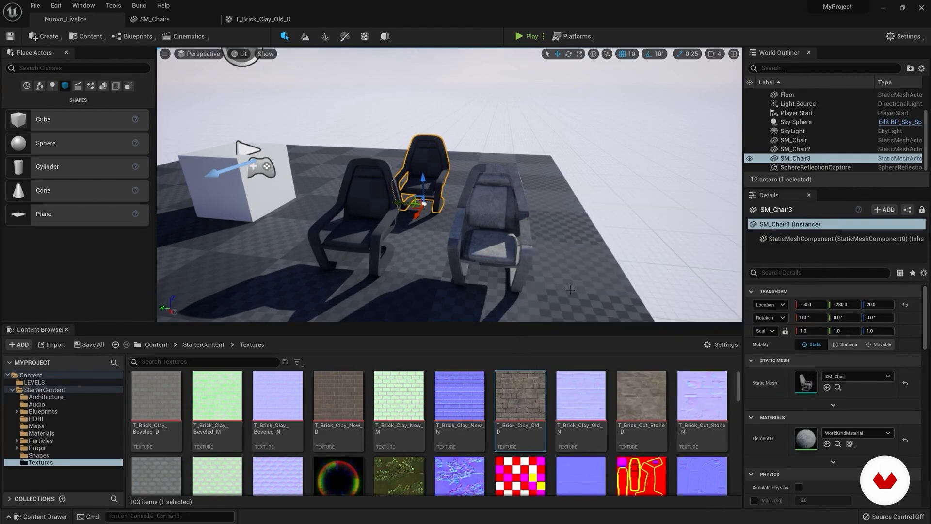
Step: Select the white cube near the chairs and frame it together with them
{"action": "mouse_move", "coordinate": [522, 263]}
{"action": "right_mouse_down"}
{"action": "mouse_move", "coordinate": [446, 262]}
{"action": "mouse_move", "coordinate": [477, 245]}
{"action": "mouse_move", "coordinate": [461, 248]}
{"action": "mouse_move", "coordinate": [456, 262]}
{"action": "mouse_move", "coordinate": [529, 267]}
{"action": "mouse_move", "coordinate": [539, 277]}
{"action": "mouse_move", "coordinate": [541, 255]}
{"action": "mouse_move", "coordinate": [526, 247]}
{"action": "right_mouse_up"}
{"action": "left_click", "coordinate": [412, 213]}
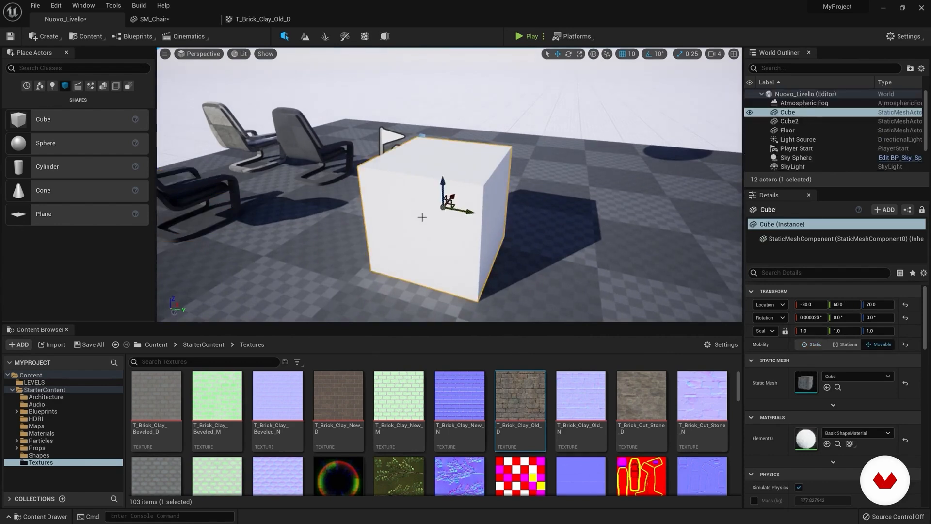
{"action": "mouse_move", "coordinate": [419, 217]}
{"action": "right_mouse_down"}
{"action": "mouse_move", "coordinate": [362, 235]}
{"action": "mouse_move", "coordinate": [333, 224]}
{"action": "mouse_move", "coordinate": [437, 221]}
{"action": "right_mouse_up"}
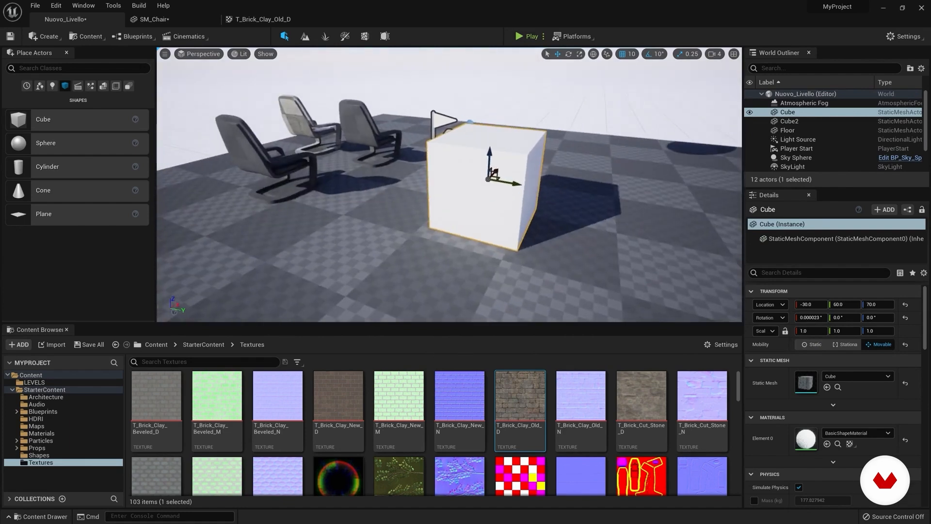
{"action": "right_click_drag", "start_coordinate": [436, 220], "coordinate": [467, 208]}
{"action": "right_click_drag", "start_coordinate": [450, 184], "coordinate": [300, 177]}
{"action": "right_click_drag", "start_coordinate": [430, 210], "coordinate": [342, 272]}
{"action": "right_click_drag", "start_coordinate": [496, 154], "coordinate": [555, 102]}
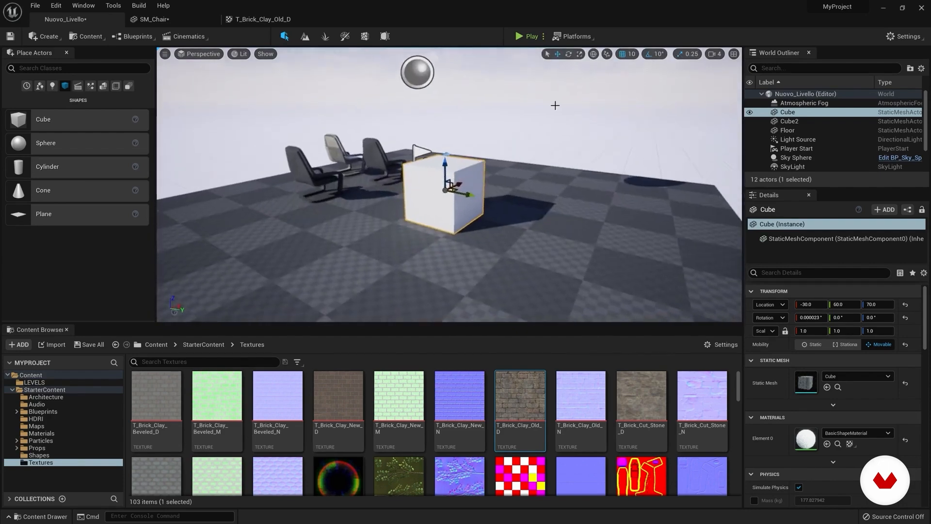
Step: Try the Surface Snapping option and move the white cube along the Y axis to 140
{"action": "left_click", "coordinate": [607, 54]}
{"action": "left_click", "coordinate": [638, 69]}
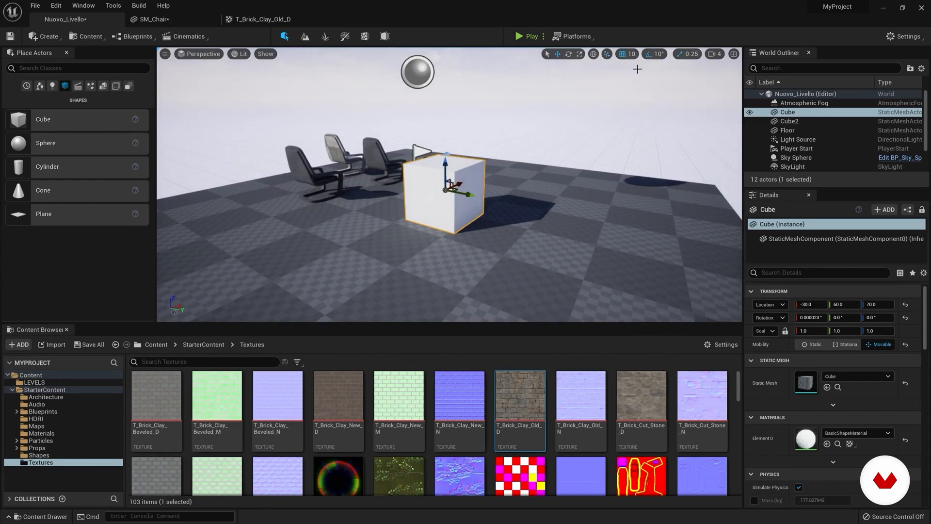
{"action": "left_click", "coordinate": [606, 55]}
{"action": "left_click", "coordinate": [633, 71]}
{"action": "right_click_drag", "start_coordinate": [399, 197], "coordinate": [451, 180]}
{"action": "left_click_drag", "start_coordinate": [434, 214], "coordinate": [484, 218]}
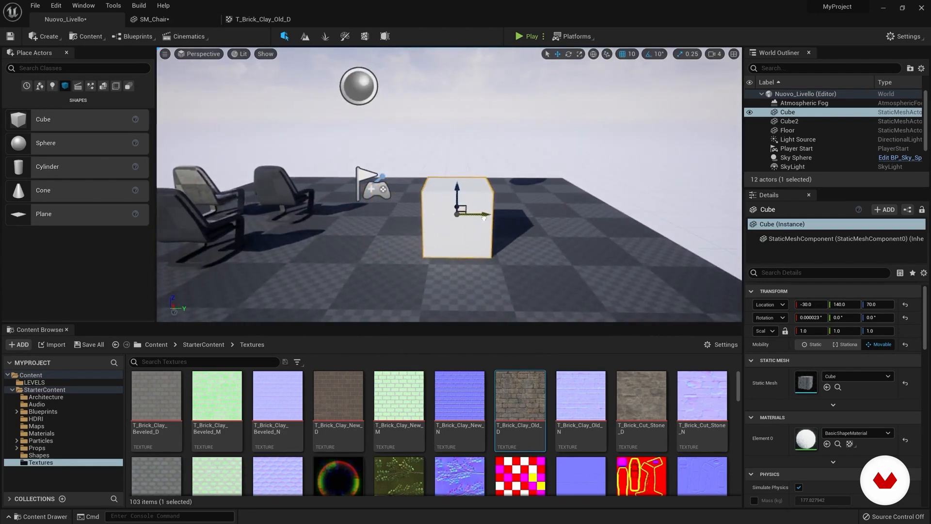
Step: Delete the checkered floor from the level
{"action": "right_click_drag", "start_coordinate": [596, 198], "coordinate": [597, 259]}
{"action": "key", "text": "s"}
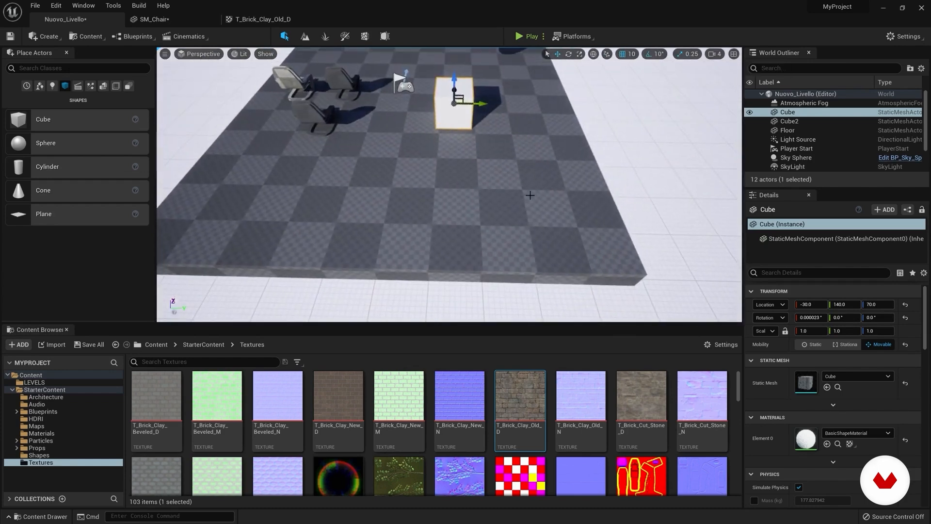
{"action": "left_click", "coordinate": [534, 176]}
{"action": "key", "text": "Delete"}
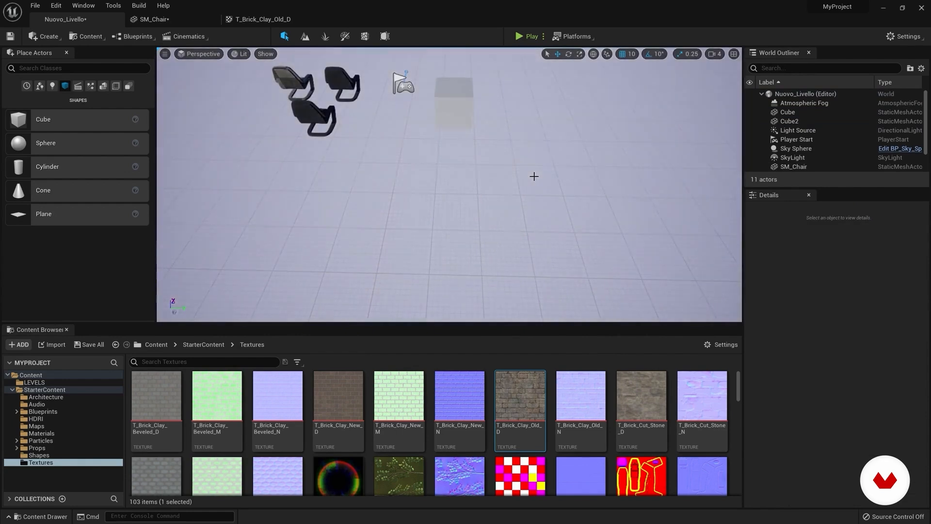
Step: Move the white cube to Y 210 and Z 40
{"action": "right_click_drag", "start_coordinate": [535, 176], "coordinate": [534, 160]}
{"action": "key", "text": "w"}
{"action": "left_click", "coordinate": [470, 144]}
{"action": "left_click_drag", "start_coordinate": [445, 95], "coordinate": [529, 144]}
Step: Check the grid snap sizes and move the cube back and forth along Y with the snap size of 10
{"action": "left_click", "coordinate": [631, 54]}
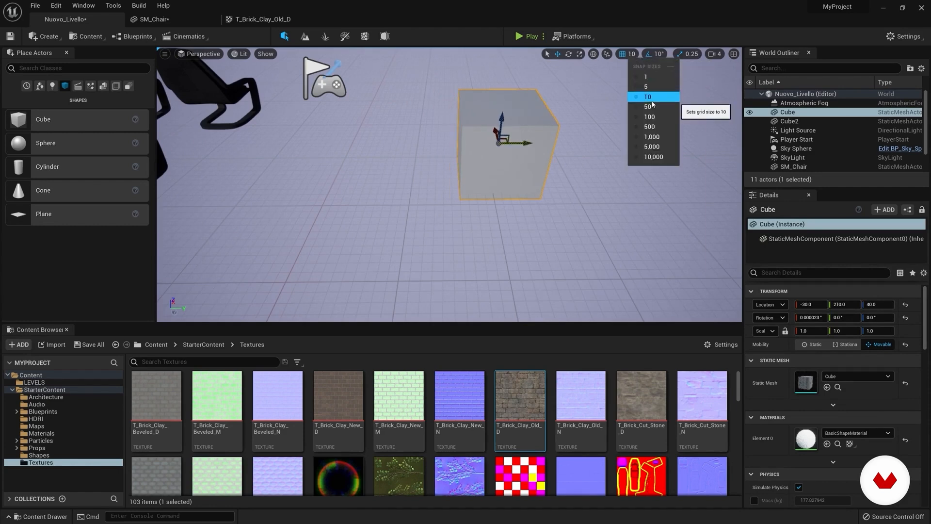
{"action": "left_click_drag", "start_coordinate": [526, 144], "coordinate": [541, 143]}
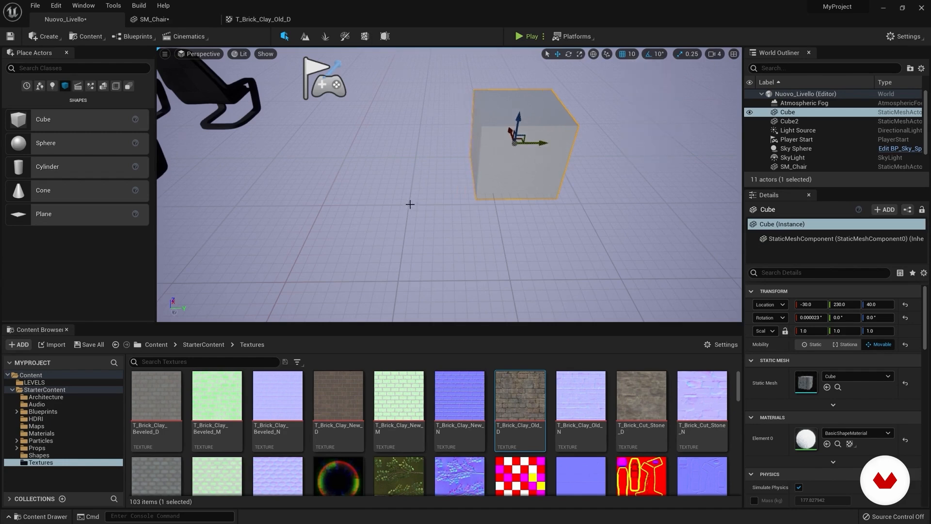
{"action": "left_click_drag", "start_coordinate": [542, 142], "coordinate": [517, 145]}
Step: Turn off grid snapping and move the cube freely along the Y axis to about 160
{"action": "left_click", "coordinate": [615, 80]}
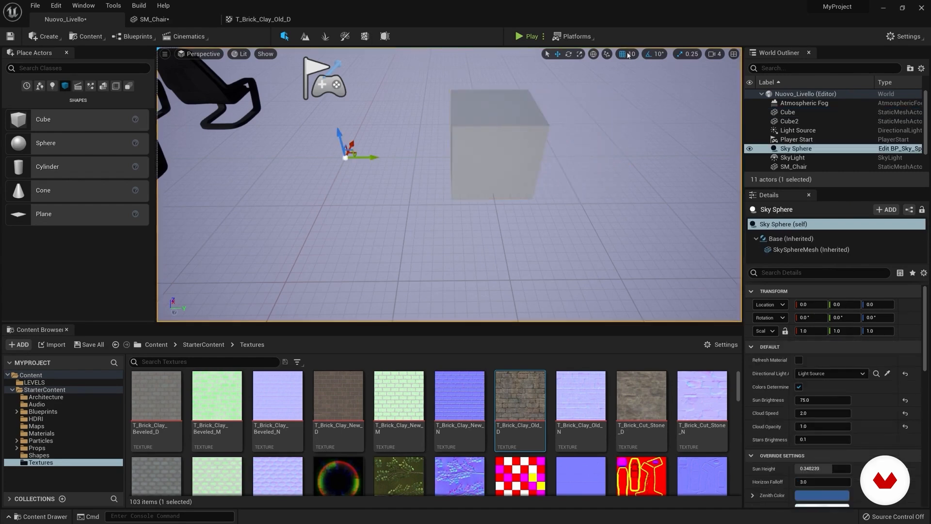
{"action": "left_click", "coordinate": [494, 165]}
{"action": "left_click_drag", "start_coordinate": [517, 144], "coordinate": [494, 151]}
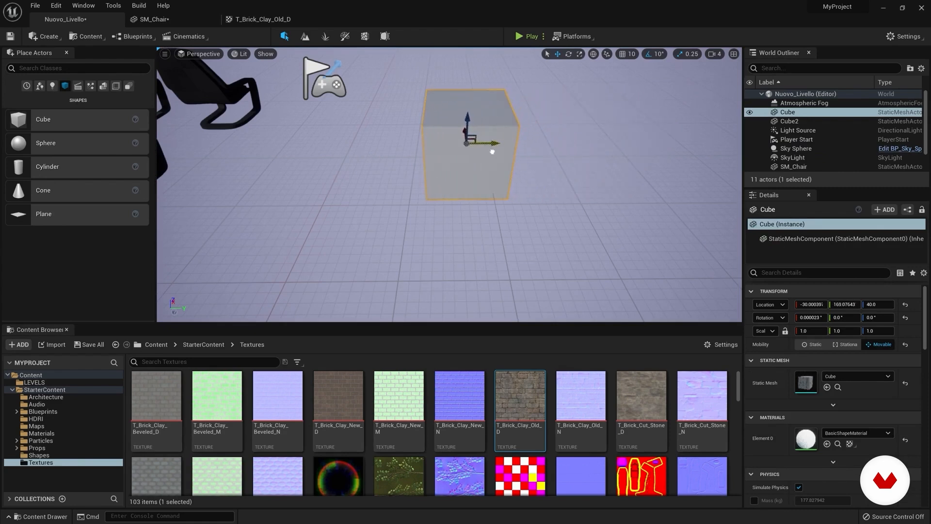
Step: Place a new cube beside the existing one at about X -59.5, Y 321, Z 47.3
{"action": "left_click_drag", "start_coordinate": [492, 152], "coordinate": [553, 153]}
{"action": "key", "text": "s"}
{"action": "right_click_drag", "start_coordinate": [553, 153], "coordinate": [558, 116]}
{"action": "left_click_drag", "start_coordinate": [17, 120], "coordinate": [471, 211]}
{"action": "key", "text": "w"}
{"action": "right_click_drag", "start_coordinate": [471, 212], "coordinate": [449, 219]}
{"action": "key", "text": "d"}
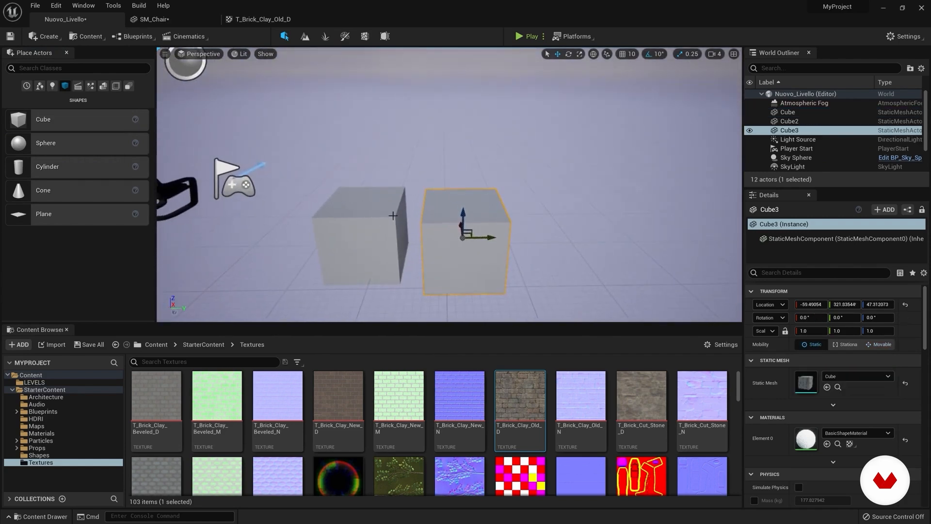
Step: Select the first cube and try rotating it about the Z axis with and without 10° rotation snapping
{"action": "left_click", "coordinate": [370, 213]}
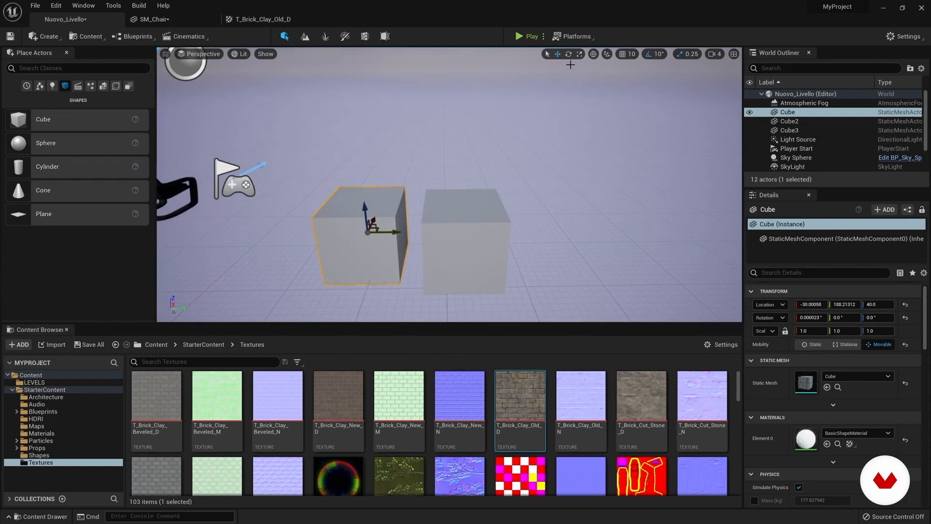
{"action": "left_click", "coordinate": [569, 53]}
{"action": "mouse_move", "coordinate": [380, 253]}
{"action": "left_mouse_down"}
{"action": "mouse_move", "coordinate": [347, 258]}
{"action": "mouse_move", "coordinate": [384, 252]}
{"action": "left_mouse_up"}
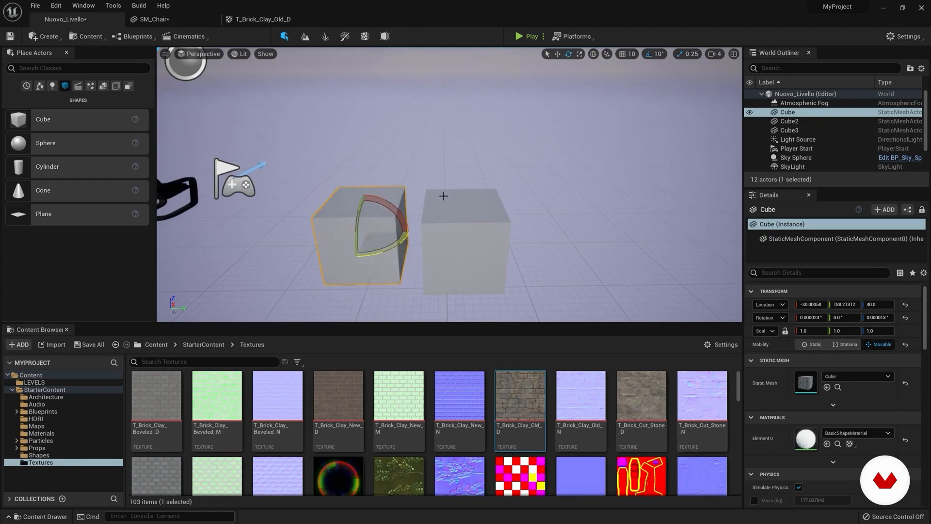
{"action": "left_click", "coordinate": [572, 117]}
{"action": "left_click", "coordinate": [656, 57]}
{"action": "left_click", "coordinate": [659, 79]}
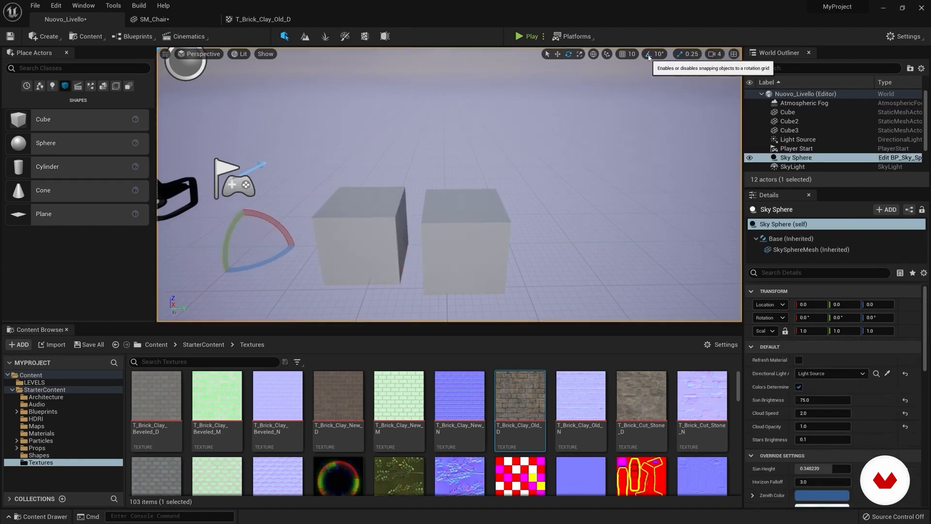
{"action": "left_click", "coordinate": [364, 245]}
{"action": "mouse_move", "coordinate": [361, 257]}
{"action": "left_mouse_down"}
{"action": "mouse_move", "coordinate": [338, 256]}
{"action": "mouse_move", "coordinate": [357, 254]}
{"action": "left_mouse_up"}
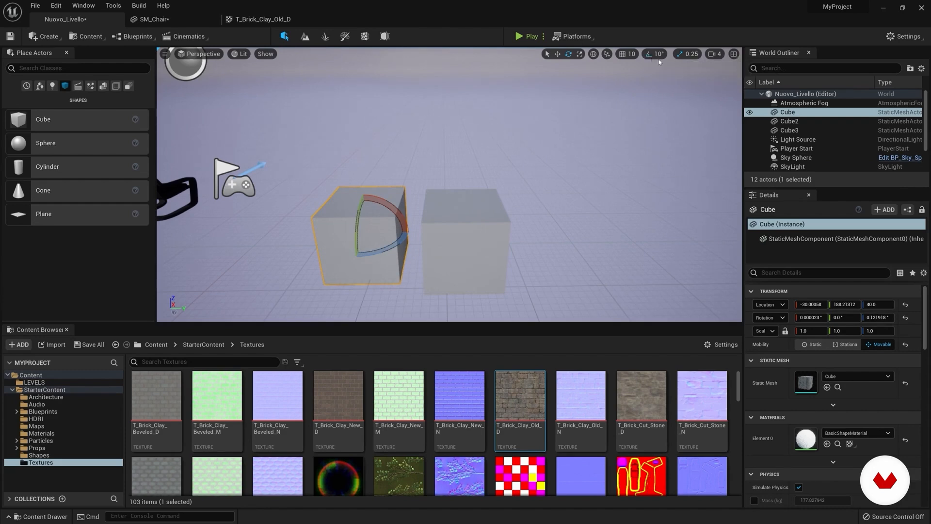
Step: Raise the cube to about Z 59.7 and rotate it about the X axis to 50° in 10° snap steps
{"action": "key", "text": "w"}
{"action": "left_click_drag", "start_coordinate": [365, 212], "coordinate": [381, 191]}
{"action": "left_click", "coordinate": [568, 54]}
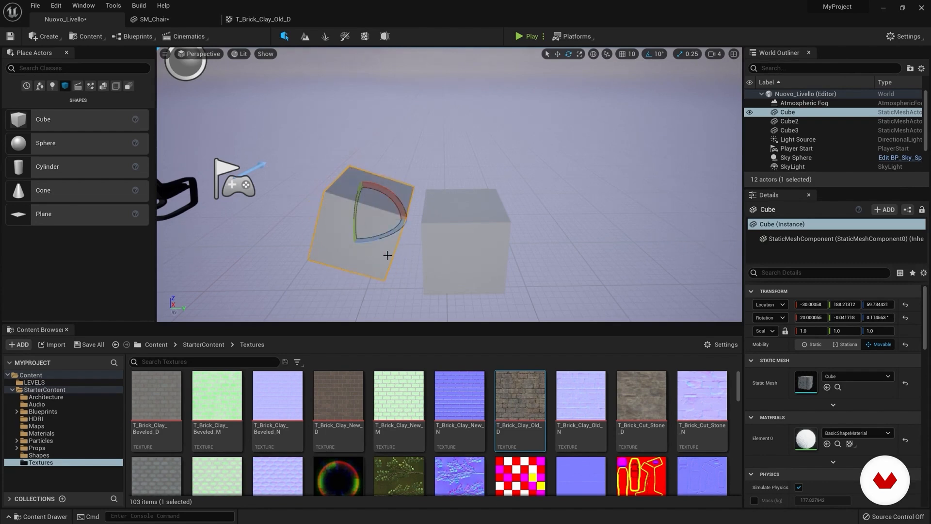
{"action": "mouse_move", "coordinate": [388, 238]}
{"action": "left_mouse_down"}
{"action": "mouse_move", "coordinate": [369, 240]}
{"action": "mouse_move", "coordinate": [383, 239]}
{"action": "left_mouse_up"}
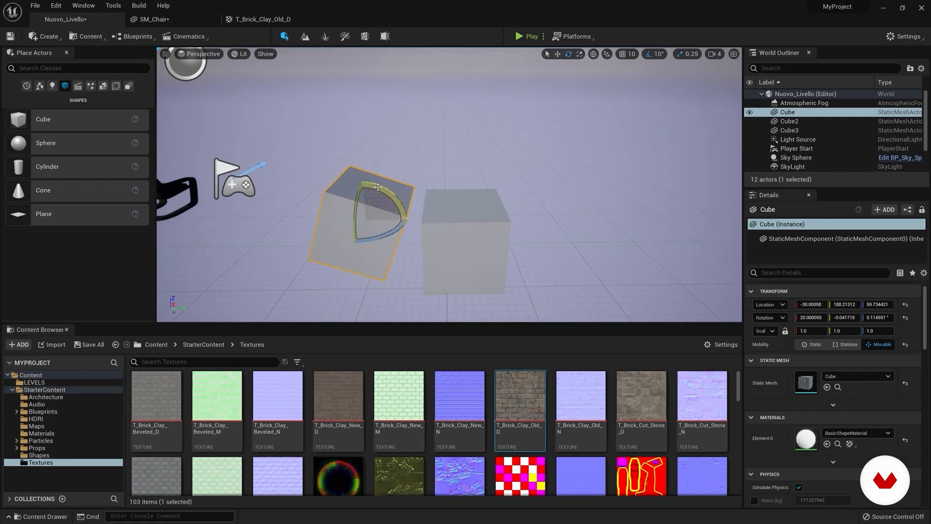
{"action": "left_click_drag", "start_coordinate": [387, 191], "coordinate": [434, 246]}
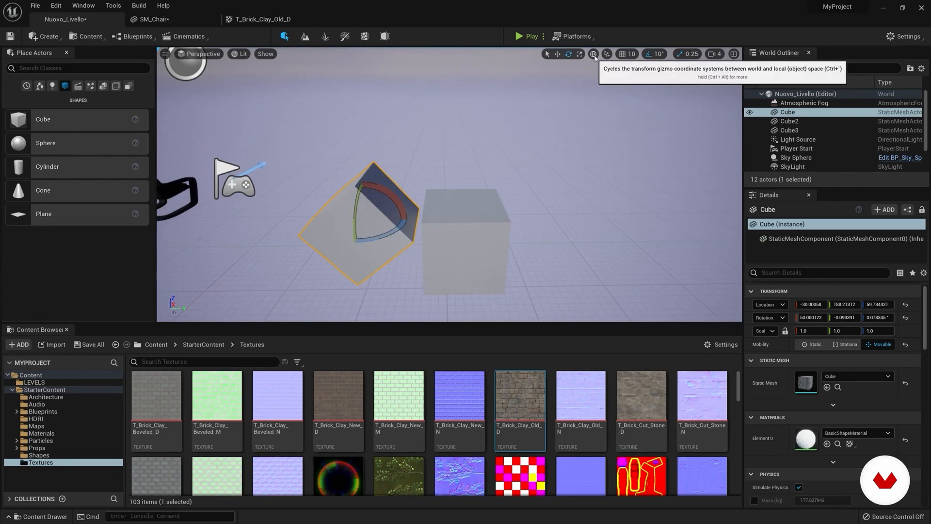
Step: Switch the transform gizmo from world to local space and move the tilted cube along its own axes
{"action": "key", "text": "w"}
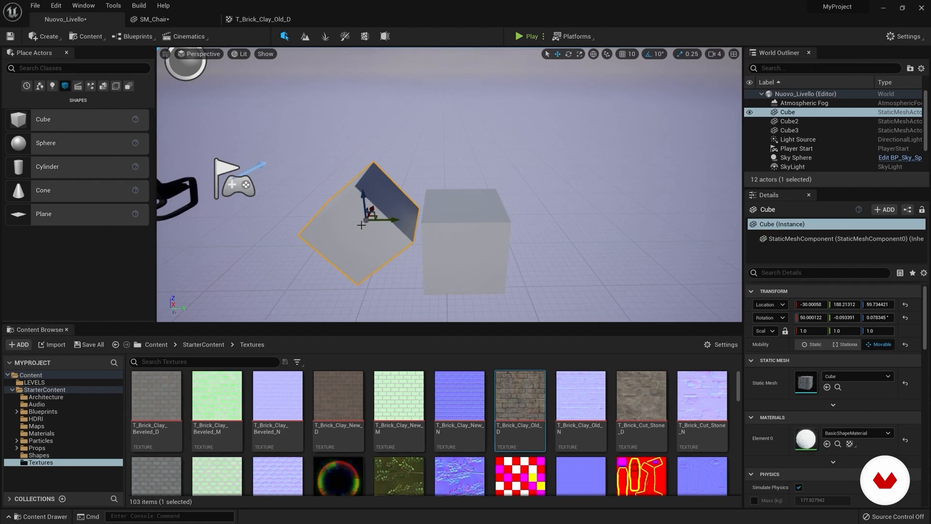
{"action": "right_click_drag", "start_coordinate": [425, 131], "coordinate": [442, 140]}
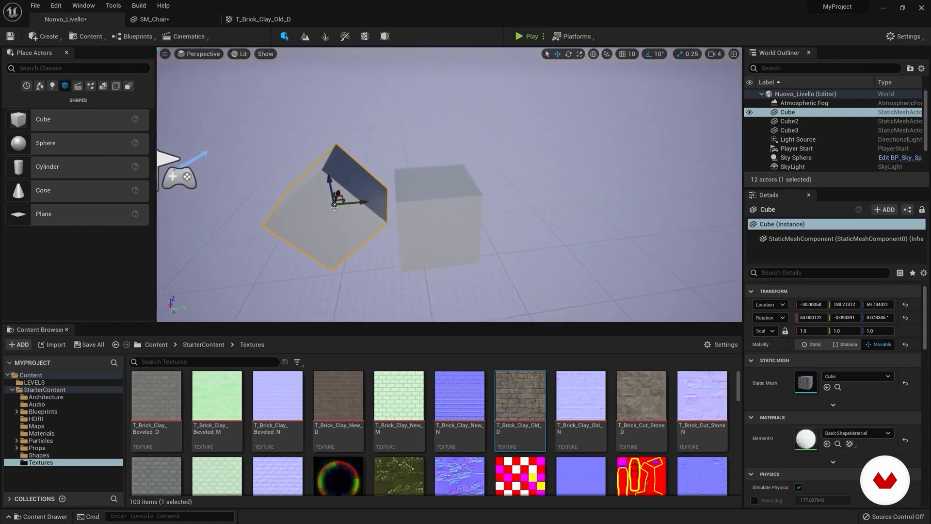
{"action": "left_click", "coordinate": [593, 54]}
{"action": "left_click_drag", "start_coordinate": [357, 223], "coordinate": [337, 202]}
Step: Reset the cube's rotation and location, and move it beside the other cube at about X -55, Y 215, Z 37
{"action": "left_click", "coordinate": [906, 318]}
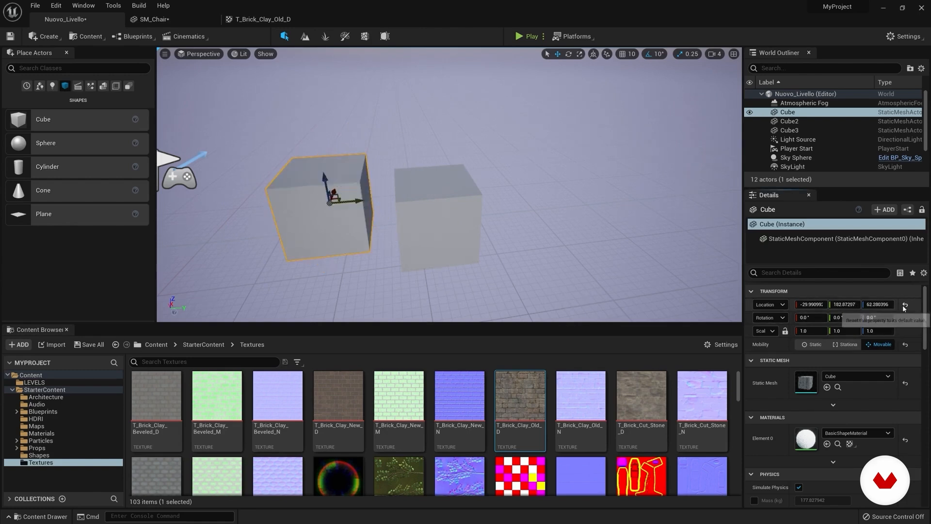
{"action": "left_click", "coordinate": [906, 306]}
{"action": "left_click_drag", "start_coordinate": [232, 243], "coordinate": [391, 221]}
{"action": "right_click_drag", "start_coordinate": [391, 221], "coordinate": [372, 225]}
{"action": "left_click_drag", "start_coordinate": [410, 195], "coordinate": [404, 219]}
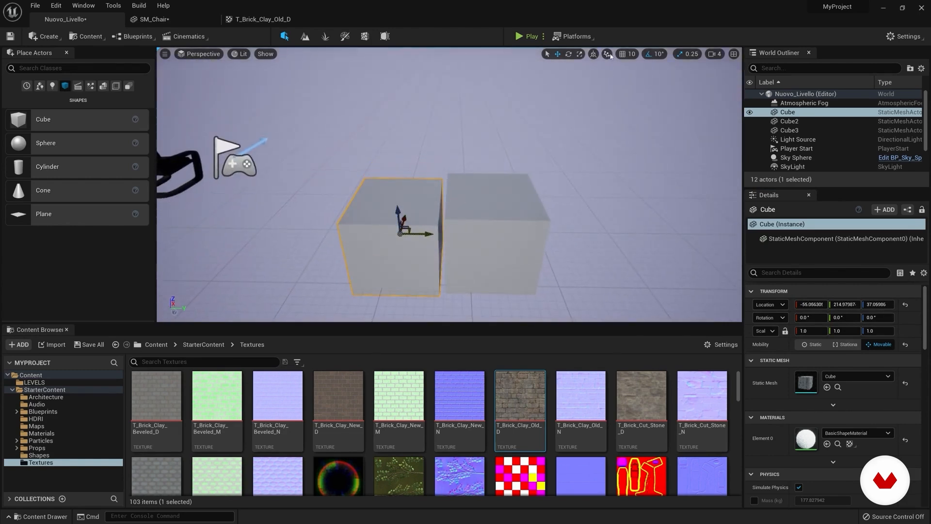
Step: Enable surface snapping and lift the cube to about Y 219, Z 125
{"action": "left_click", "coordinate": [608, 55]}
{"action": "left_click", "coordinate": [632, 68]}
{"action": "left_click_drag", "start_coordinate": [423, 234], "coordinate": [385, 144]}
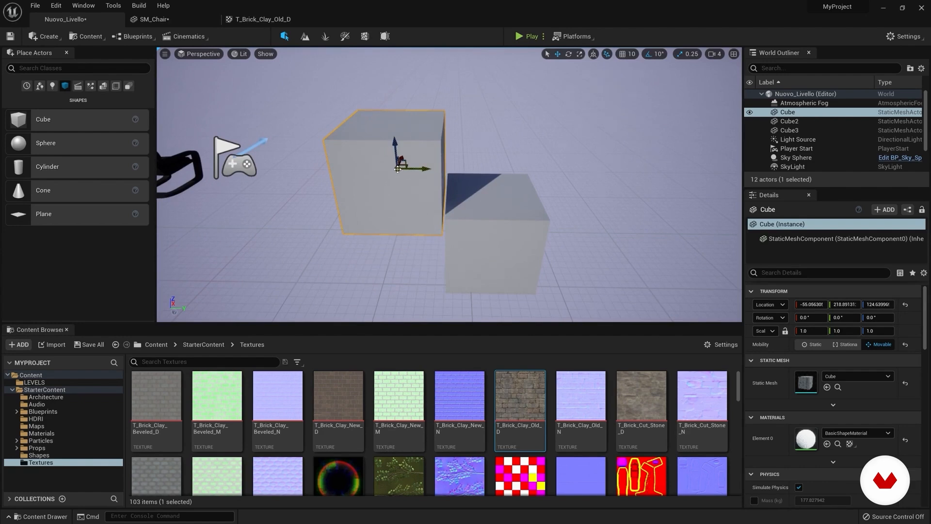
Step: Move the cube around the neighbouring cube with surface snapping on, leaving it at about X -52, Y 166, Z 99
{"action": "mouse_move", "coordinate": [500, 200]}
{"action": "right_mouse_down"}
{"action": "mouse_move", "coordinate": [446, 213]}
{"action": "mouse_move", "coordinate": [495, 213]}
{"action": "right_mouse_up"}
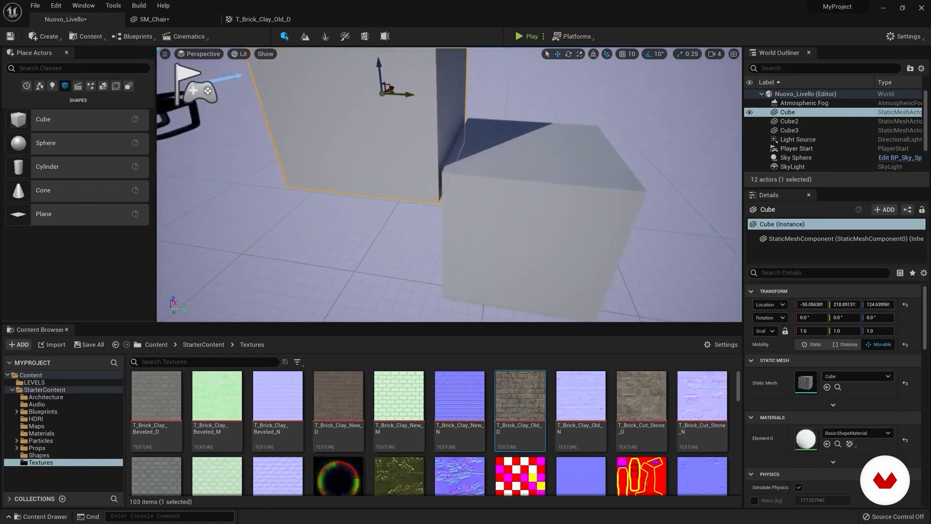
{"action": "right_click_drag", "start_coordinate": [472, 181], "coordinate": [487, 165]}
{"action": "scroll", "coordinate": [472, 181], "scroll_direction": "down", "scroll_amount": 3}
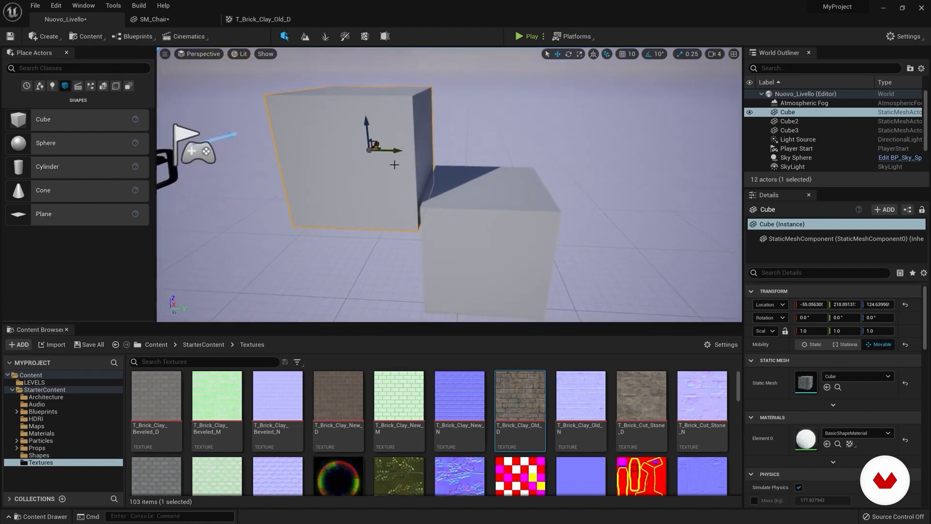
{"action": "left_click_drag", "start_coordinate": [397, 150], "coordinate": [498, 162]}
{"action": "left_click_drag", "start_coordinate": [478, 122], "coordinate": [477, 164]}
{"action": "left_click_drag", "start_coordinate": [505, 194], "coordinate": [348, 188]}
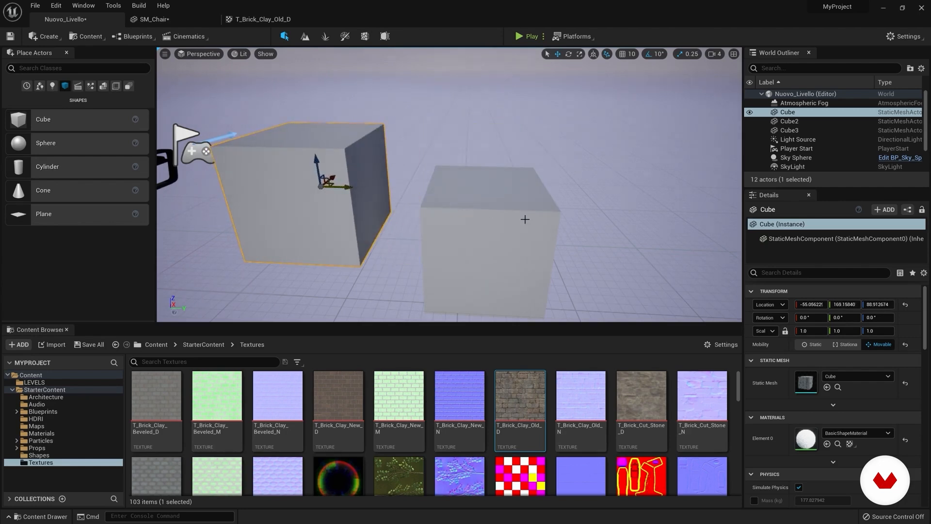
{"action": "mouse_move", "coordinate": [344, 223]}
{"action": "right_mouse_down"}
{"action": "mouse_move", "coordinate": [393, 234]}
{"action": "mouse_move", "coordinate": [344, 223]}
{"action": "right_mouse_up"}
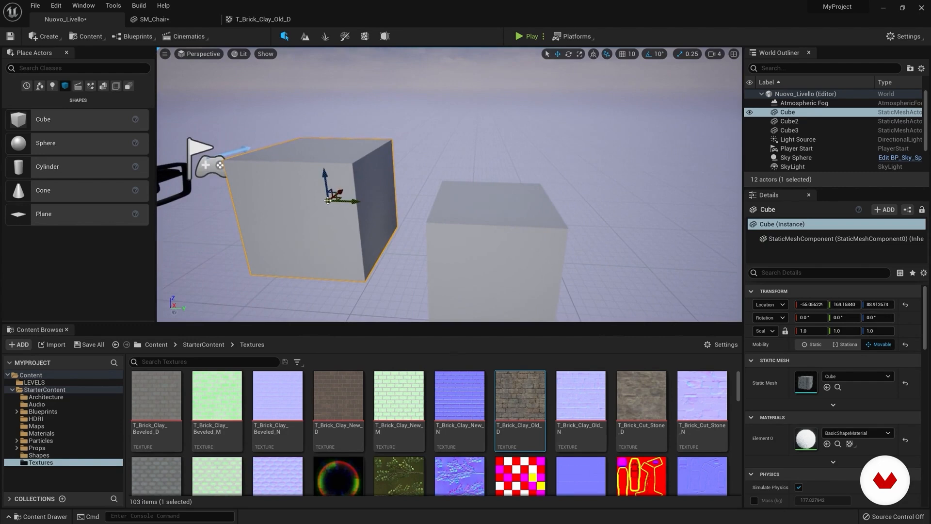
{"action": "scroll", "coordinate": [325, 203], "scroll_direction": "up", "scroll_amount": 6}
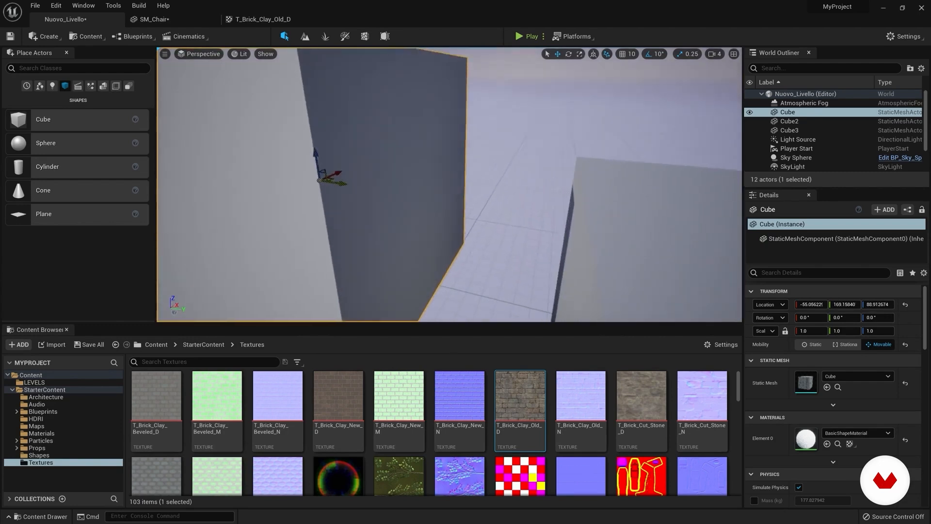
{"action": "scroll", "coordinate": [402, 184], "scroll_direction": "down", "scroll_amount": 6}
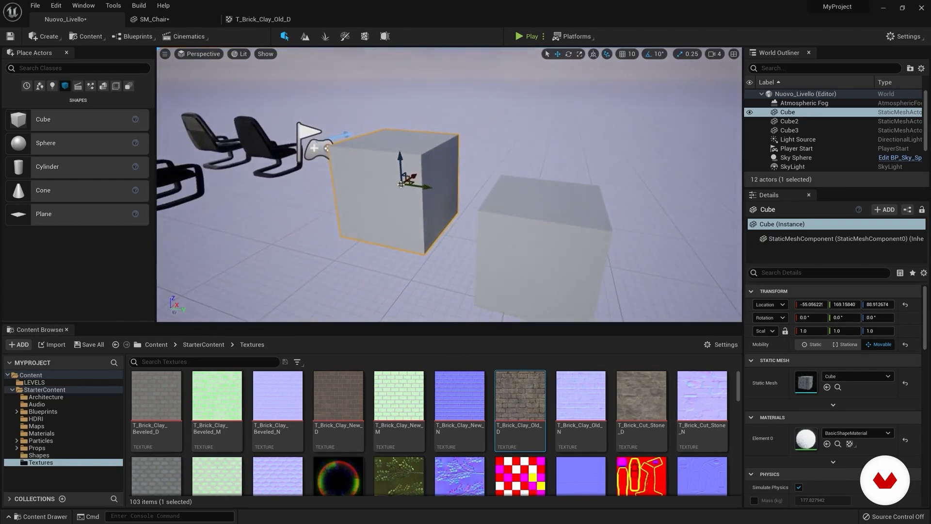
{"action": "mouse_move", "coordinate": [402, 183]}
{"action": "left_mouse_down"}
{"action": "mouse_move", "coordinate": [406, 174]}
{"action": "mouse_move", "coordinate": [445, 201]}
{"action": "mouse_move", "coordinate": [493, 204]}
{"action": "mouse_move", "coordinate": [551, 202]}
{"action": "mouse_move", "coordinate": [588, 182]}
{"action": "mouse_move", "coordinate": [567, 208]}
{"action": "mouse_move", "coordinate": [578, 198]}
{"action": "mouse_move", "coordinate": [493, 177]}
{"action": "mouse_move", "coordinate": [510, 191]}
{"action": "mouse_move", "coordinate": [577, 197]}
{"action": "mouse_move", "coordinate": [398, 184]}
{"action": "left_mouse_up"}
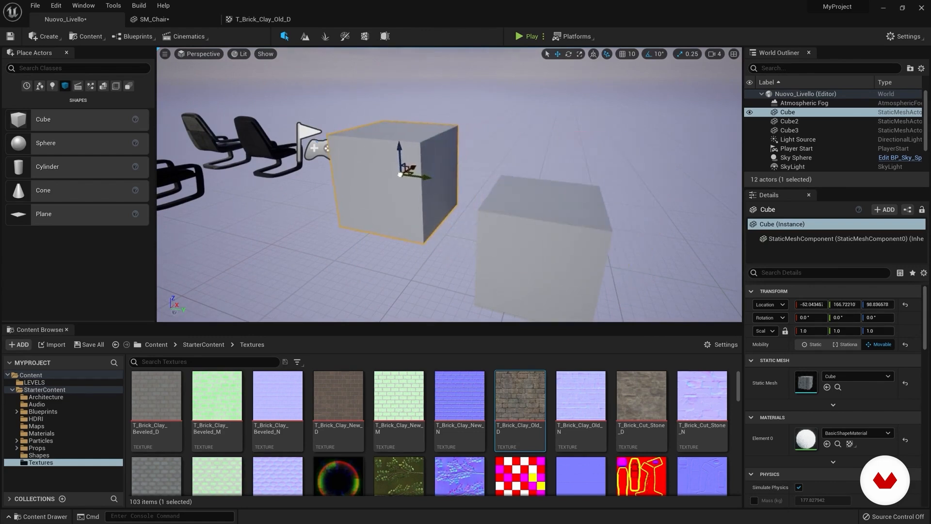
Step: Delete the unselected neighbouring cube, place a sphere in its spot and scale the sphere up
{"action": "left_click", "coordinate": [585, 234]}
{"action": "key", "text": "Delete"}
{"action": "key", "text": "s"}
{"action": "right_click_drag", "start_coordinate": [565, 225], "coordinate": [564, 197]}
{"action": "left_click_drag", "start_coordinate": [38, 154], "coordinate": [554, 238]}
{"action": "left_click", "coordinate": [580, 54]}
{"action": "left_click_drag", "start_coordinate": [540, 236], "coordinate": [562, 221]}
Step: Select the cube and slide it over the sphere so it snaps to the curved surface
{"action": "left_click", "coordinate": [431, 194]}
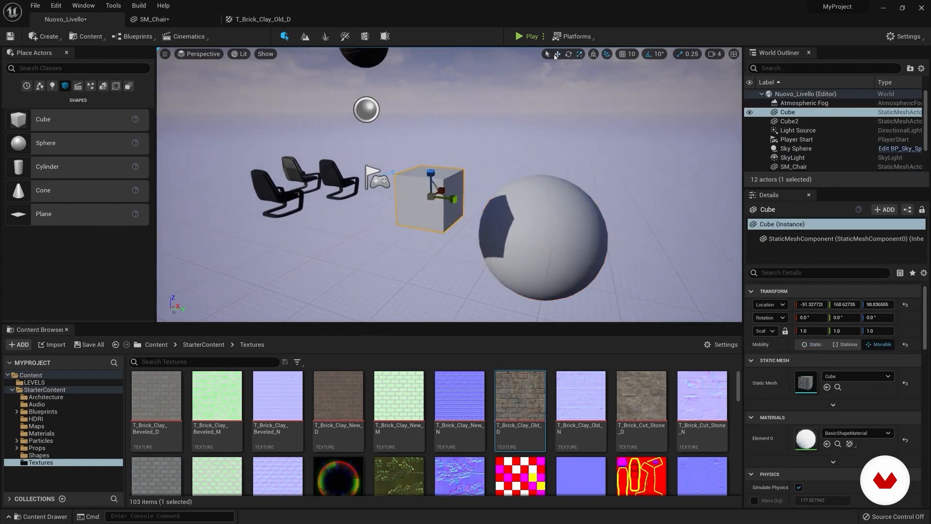
{"action": "left_click", "coordinate": [557, 55]}
{"action": "left_click_drag", "start_coordinate": [431, 196], "coordinate": [553, 189]}
{"action": "right_click_drag", "start_coordinate": [553, 189], "coordinate": [689, 194]}
{"action": "scroll", "coordinate": [522, 213], "scroll_direction": "down", "scroll_amount": 3}
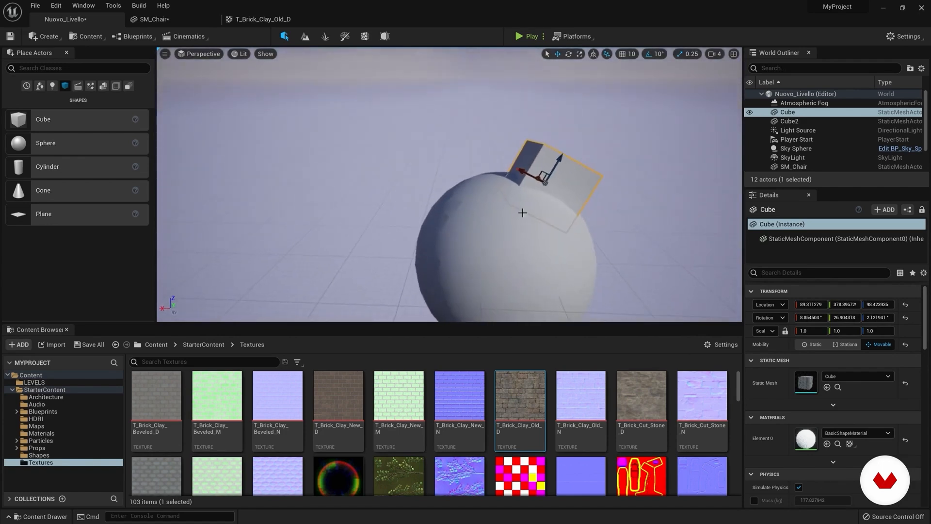
{"action": "left_click_drag", "start_coordinate": [544, 185], "coordinate": [511, 190]}
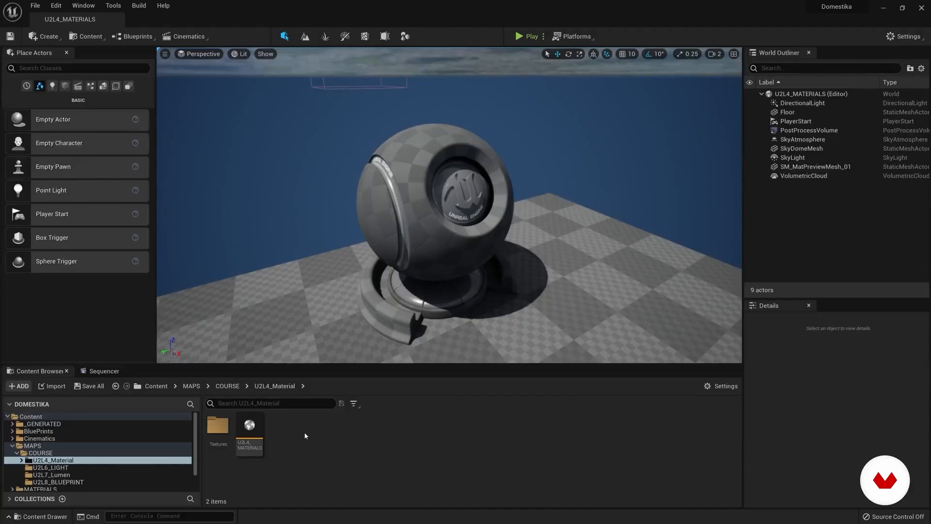
Step: Create a material named M_Master in the U2L4_Material folder and open it for editing
{"action": "right_click", "coordinate": [305, 435]}
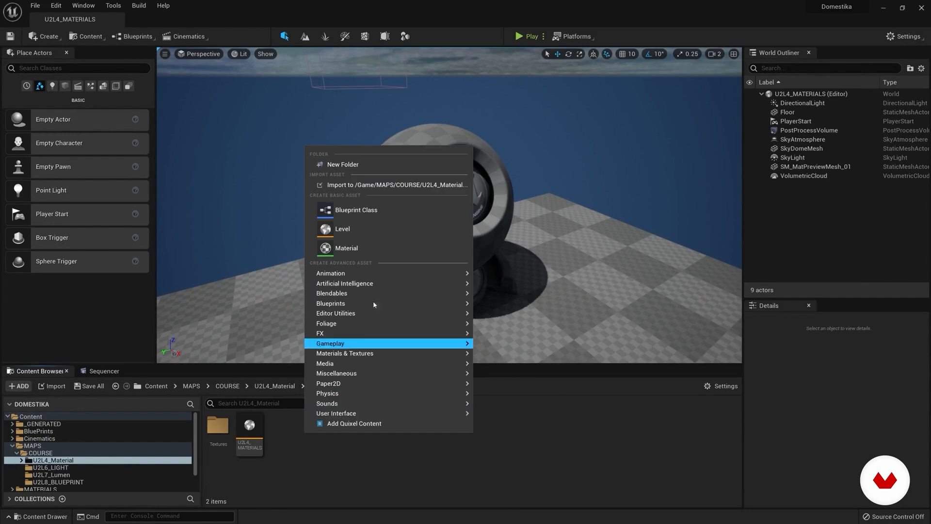
{"action": "left_click", "coordinate": [346, 249]}
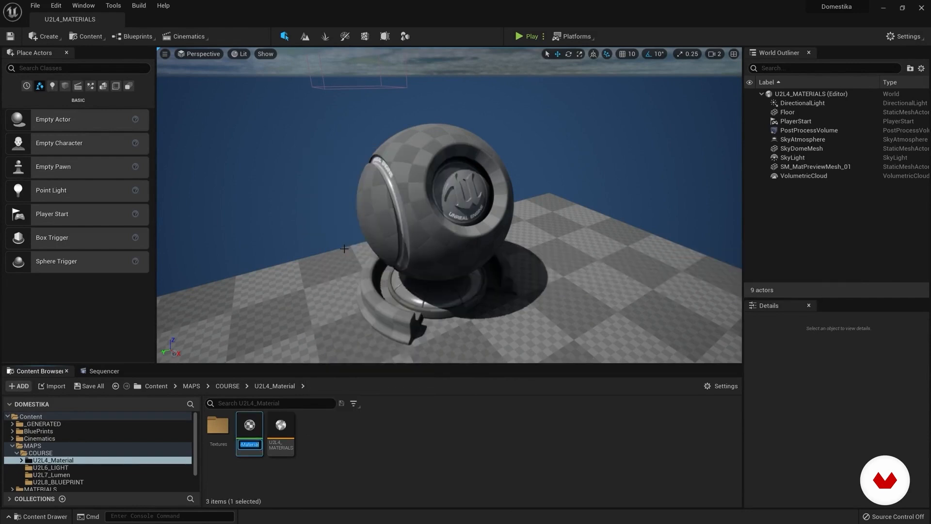
{"action": "type", "text": "M"}
{"action": "type", "text": "_Master"}
{"action": "key", "text": "Return"}
{"action": "double_click", "coordinate": [253, 423]}
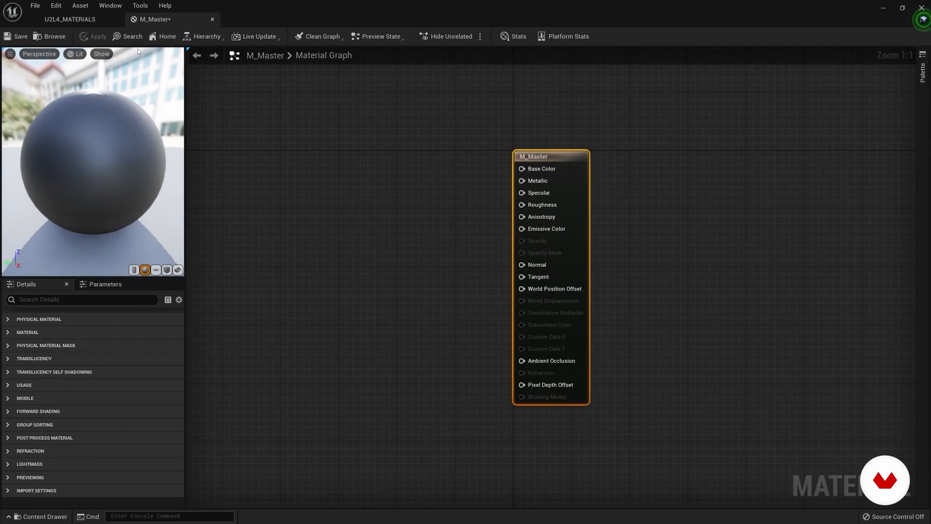
Step: Add the rustediron2_basecolor texture to the M_Master graph and connect its RGB output to Base Color
{"action": "left_click", "coordinate": [69, 19]}
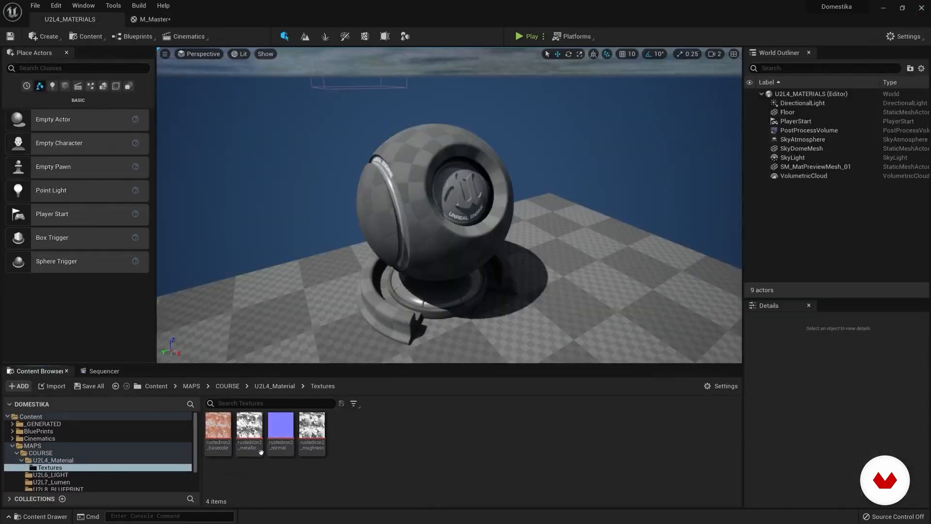
{"action": "left_click_drag", "start_coordinate": [222, 427], "coordinate": [426, 178]}
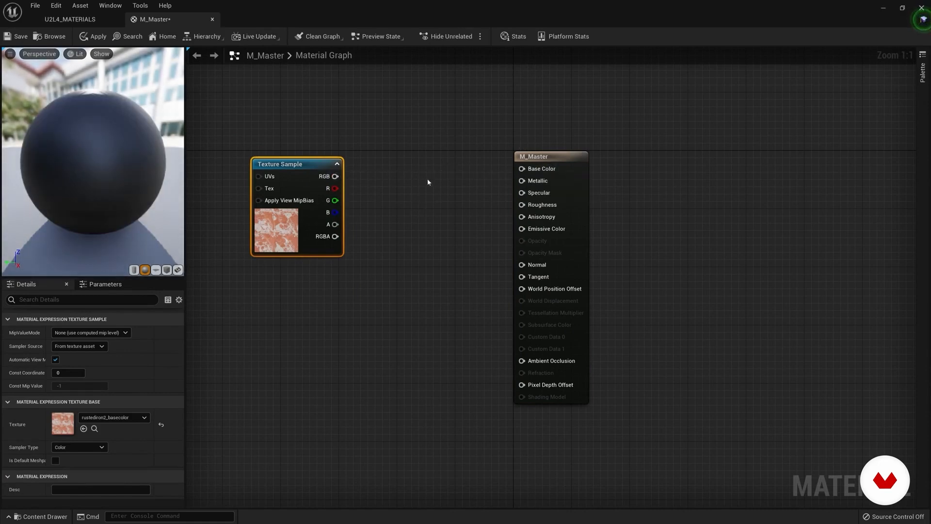
{"action": "left_click_drag", "start_coordinate": [336, 176], "coordinate": [523, 169]}
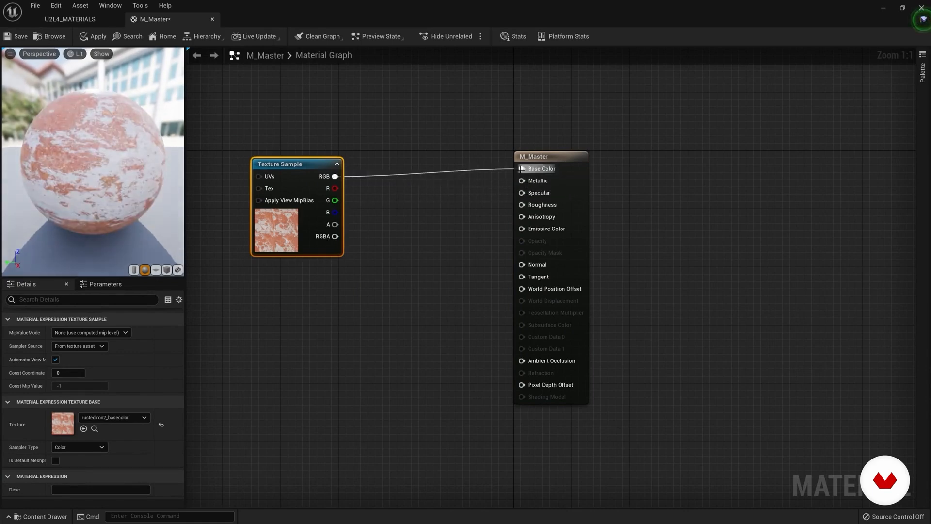
Step: Disconnect the texture from Base Color, move the Texture Sample node closer to M_Master and inspect the preview sphere
{"action": "left_click", "coordinate": [441, 173], "text": "alt"}
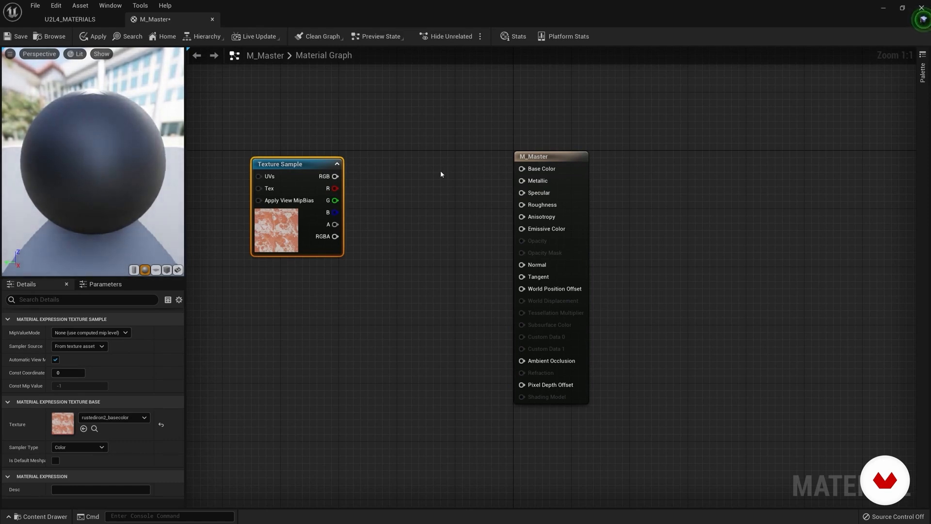
{"action": "left_click_drag", "start_coordinate": [312, 181], "coordinate": [318, 163]}
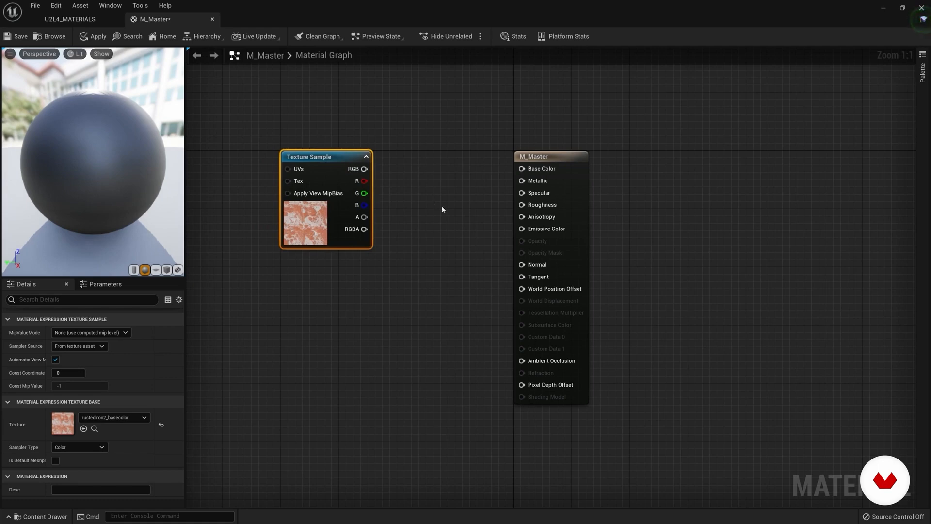
{"action": "mouse_move", "coordinate": [156, 181]}
{"action": "left_mouse_down"}
{"action": "mouse_move", "coordinate": [146, 194]}
{"action": "mouse_move", "coordinate": [160, 187]}
{"action": "left_mouse_up"}
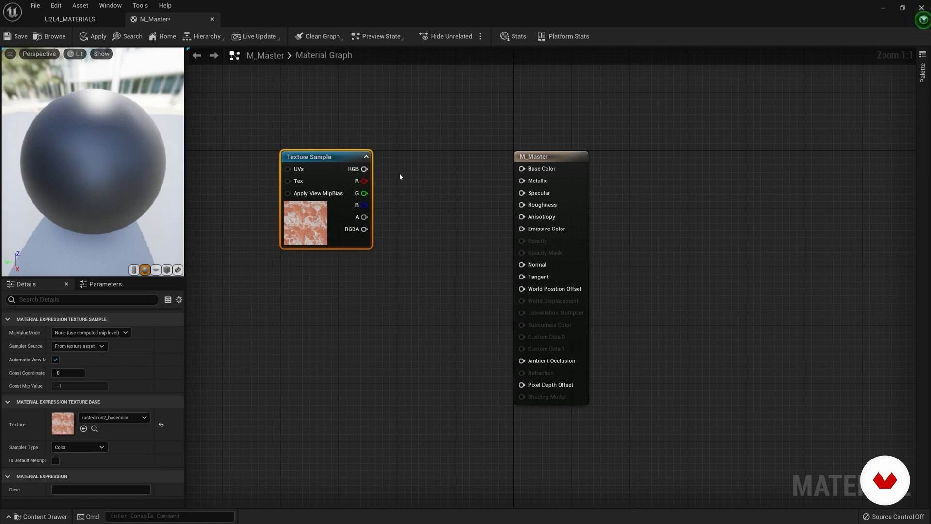
{"action": "left_click_drag", "start_coordinate": [306, 161], "coordinate": [341, 159]}
{"action": "left_click_drag", "start_coordinate": [151, 152], "coordinate": [138, 169]}
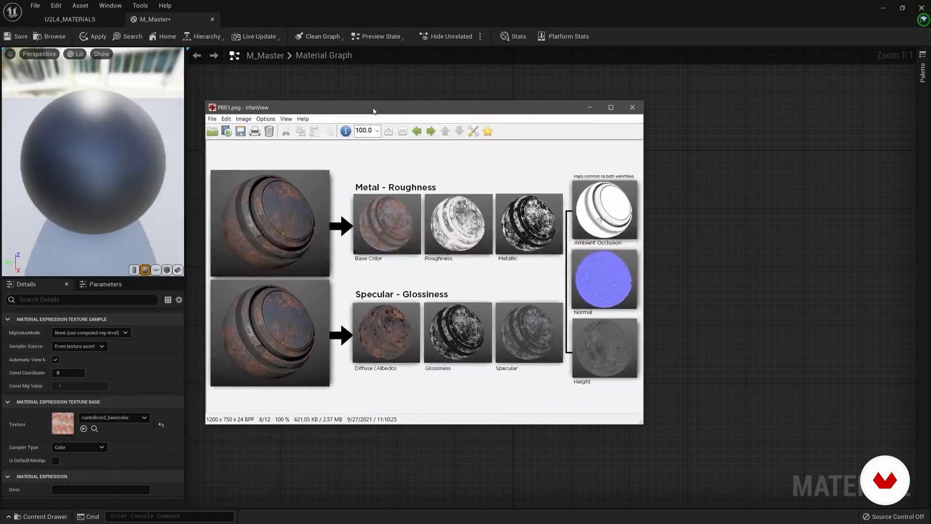
Step: Compare the Metal-Roughness and Specular-Glossiness maps in PBR1.png, close the image and switch to The PBR Guide - Part 1 in the browser
{"action": "left_click_drag", "start_coordinate": [374, 111], "coordinate": [384, 88]}
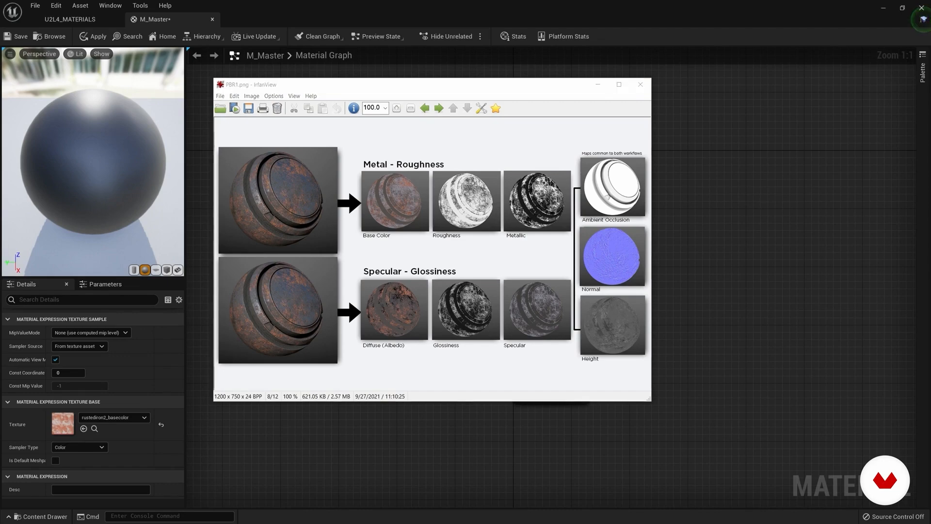
{"action": "left_click", "coordinate": [641, 84]}
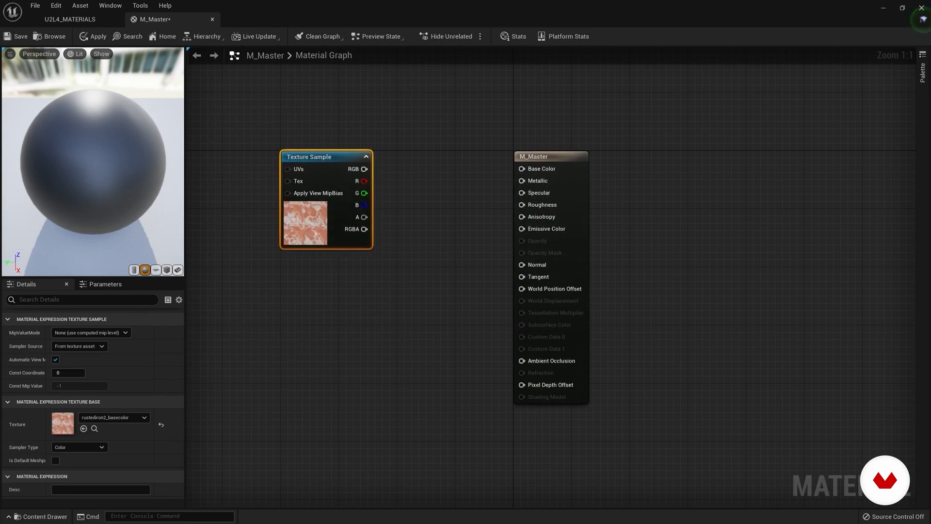
{"action": "key", "text": "alt+Tab"}
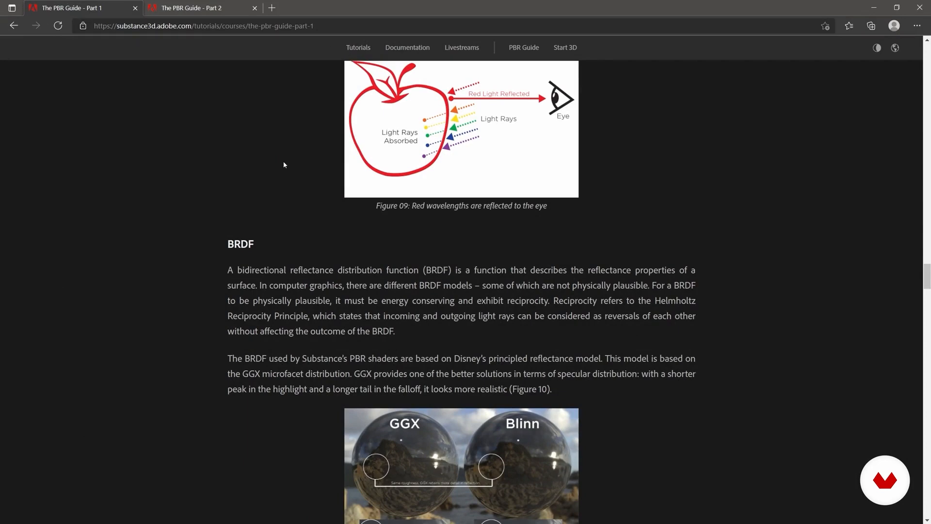
Step: Skim the BRDF section of The PBR Guide - Part 1 and the practical texture guidelines in Part 2
{"action": "scroll", "coordinate": [283, 164], "scroll_direction": "down", "scroll_amount": 6}
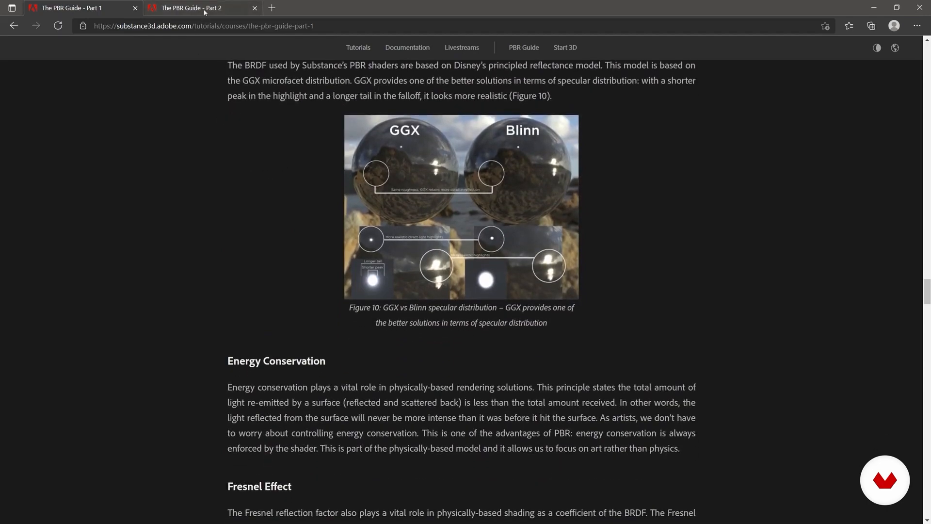
{"action": "left_click", "coordinate": [205, 12]}
{"action": "scroll", "coordinate": [374, 190], "scroll_direction": "down", "scroll_amount": 12}
{"action": "scroll", "coordinate": [374, 190], "scroll_direction": "up", "scroll_amount": 18}
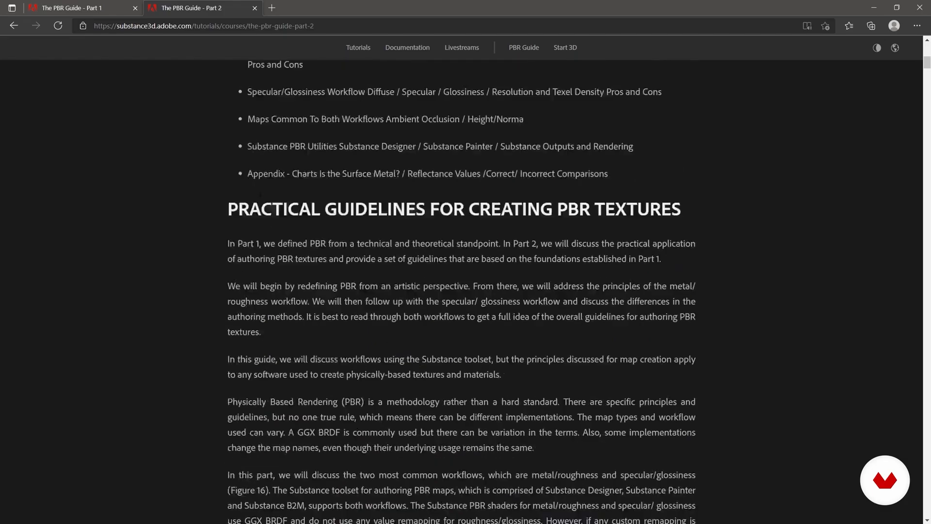
{"action": "scroll", "coordinate": [237, 176], "scroll_direction": "down", "scroll_amount": 9}
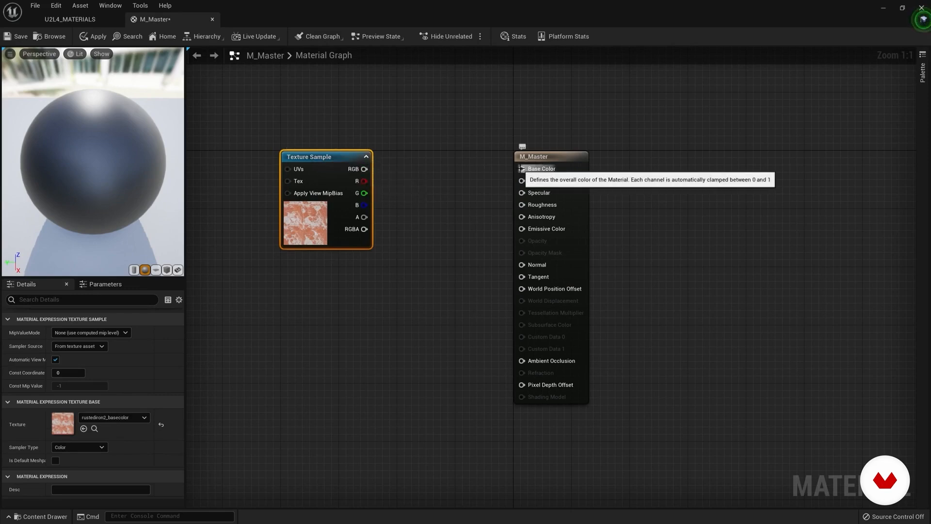
Step: Reconnect the rustediron2_basecolor Texture Sample's RGB output to M_Master's Base Color and inspect the preview sphere from other angles
{"action": "mouse_move", "coordinate": [522, 181]}
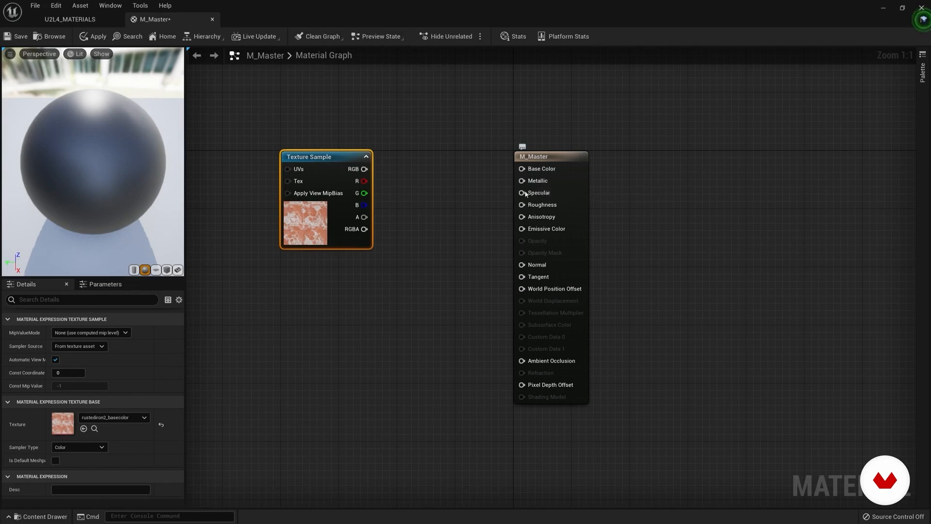
{"action": "left_click", "coordinate": [460, 218]}
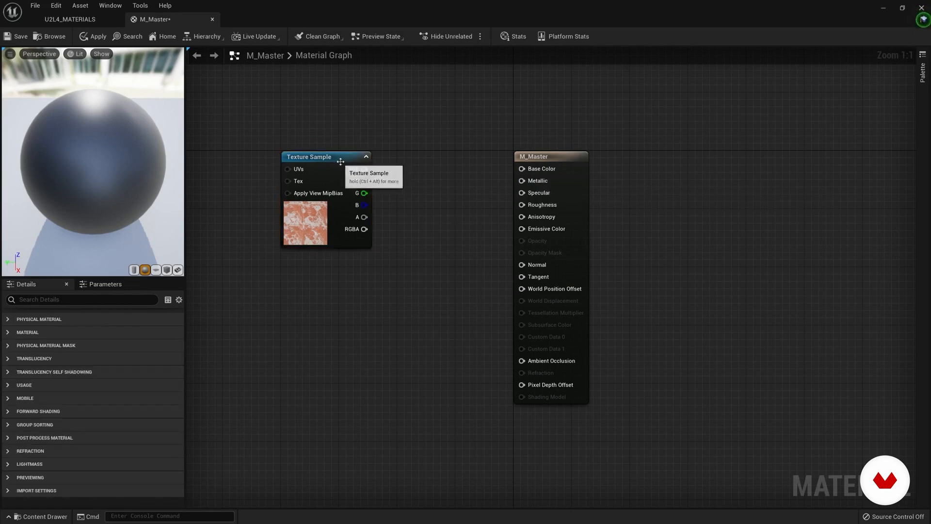
{"action": "left_click_drag", "start_coordinate": [364, 169], "coordinate": [381, 172]}
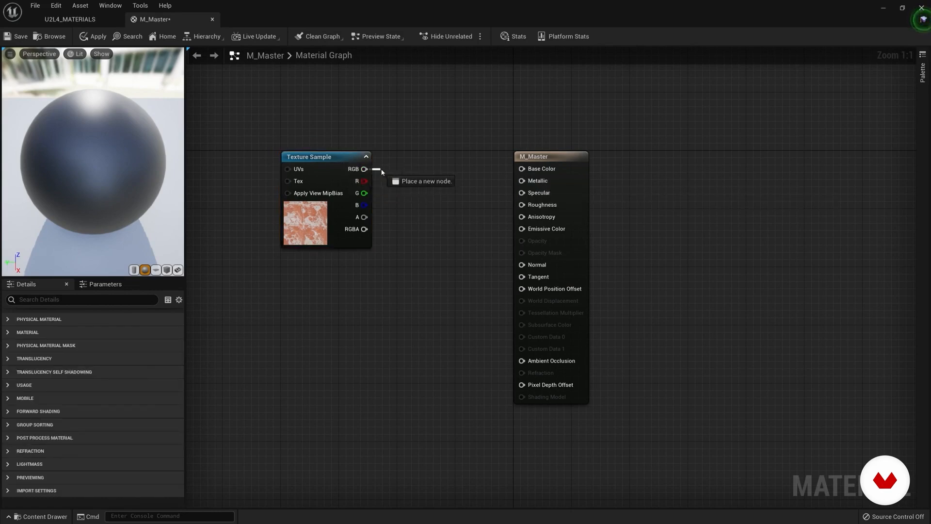
{"action": "left_click_drag", "start_coordinate": [520, 171], "coordinate": [522, 169]}
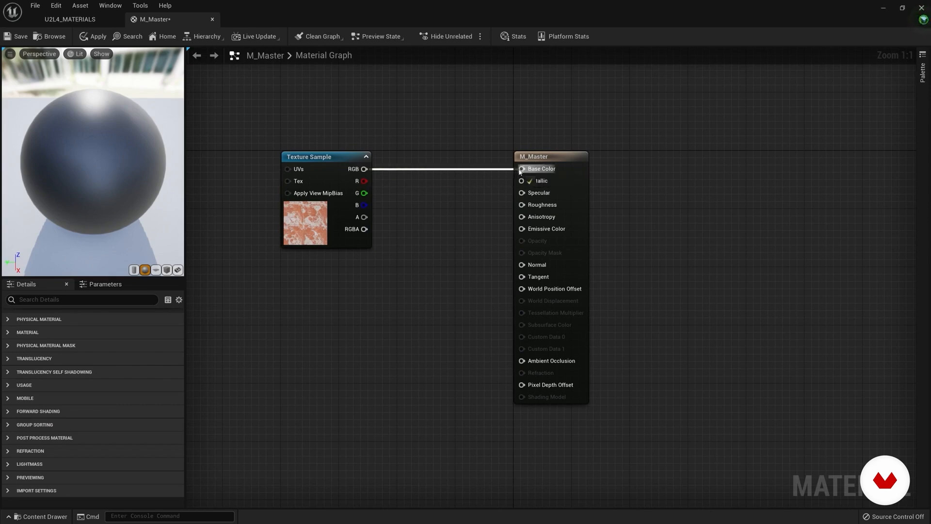
{"action": "left_click_drag", "start_coordinate": [127, 194], "coordinate": [140, 160]}
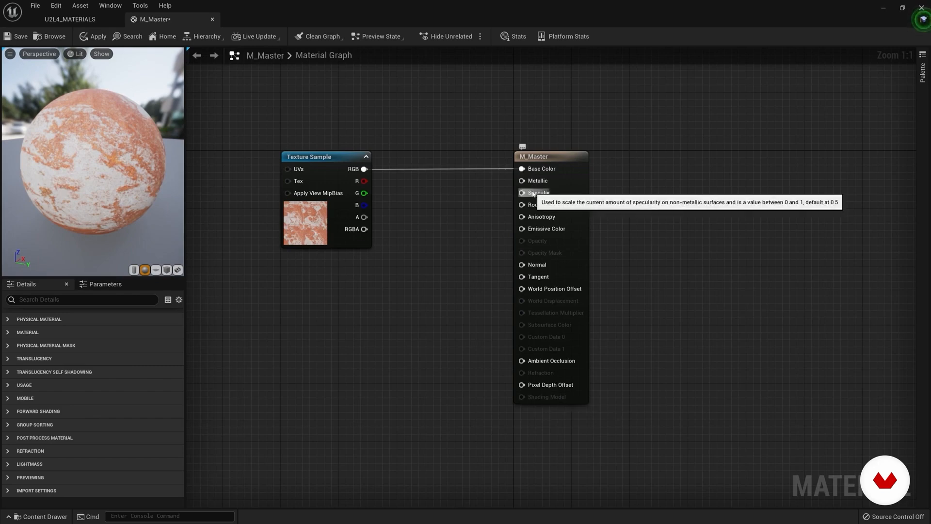
{"action": "left_click_drag", "start_coordinate": [128, 164], "coordinate": [89, 171]}
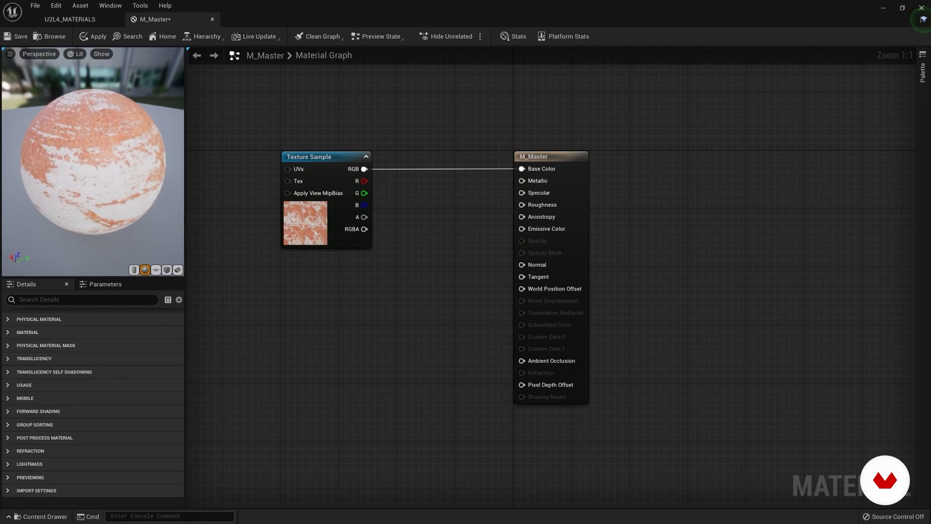
Step: Compare the material on the cylinder and sphere preview meshes, ending on the sphere
{"action": "left_click", "coordinate": [134, 269]}
{"action": "left_click_drag", "start_coordinate": [77, 172], "coordinate": [77, 194]}
{"action": "left_click", "coordinate": [145, 270]}
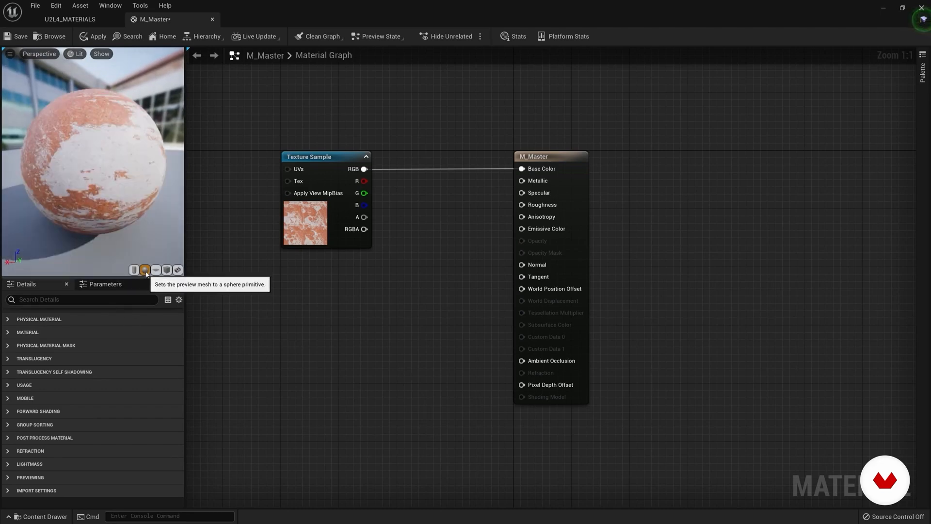
{"action": "left_click", "coordinate": [134, 269]}
{"action": "left_click_drag", "start_coordinate": [92, 163], "coordinate": [88, 194]}
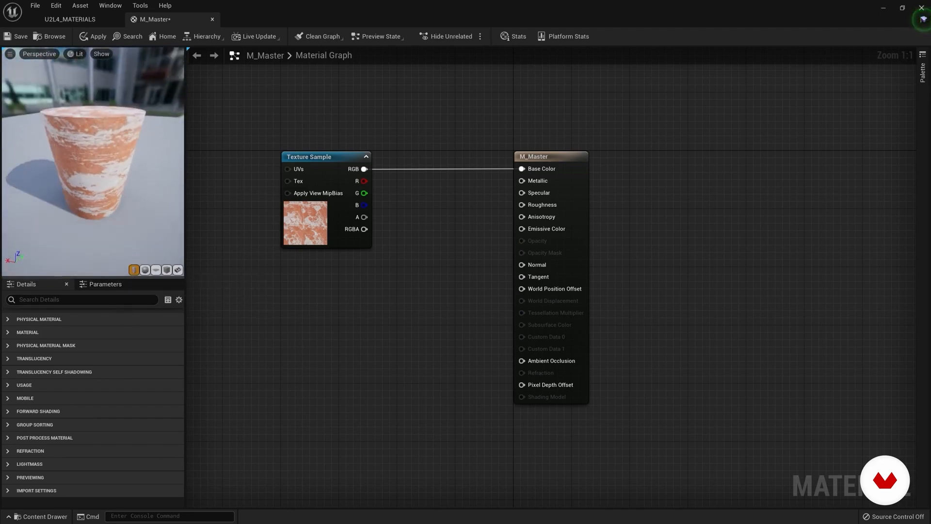
{"action": "left_click", "coordinate": [145, 270]}
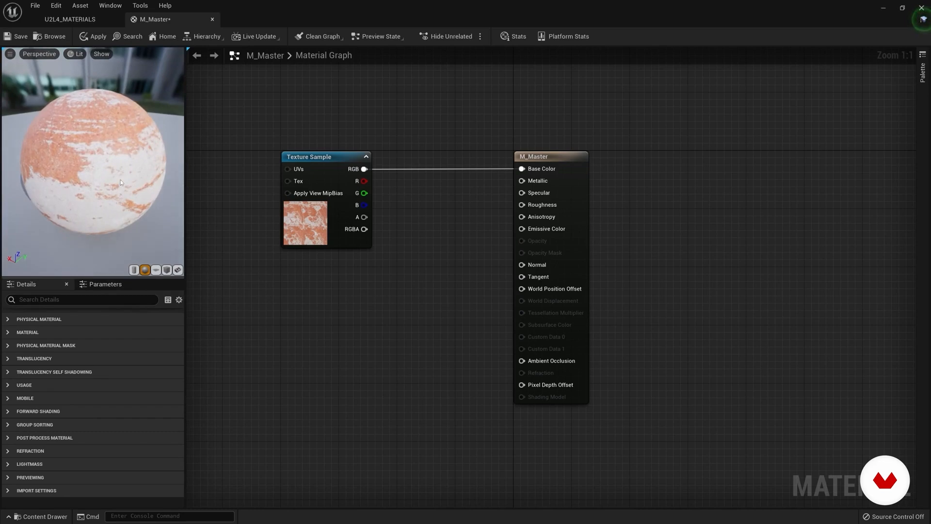
Step: Preview the material on the plane and the cube, and inspect the cube from several angles
{"action": "left_click", "coordinate": [156, 270]}
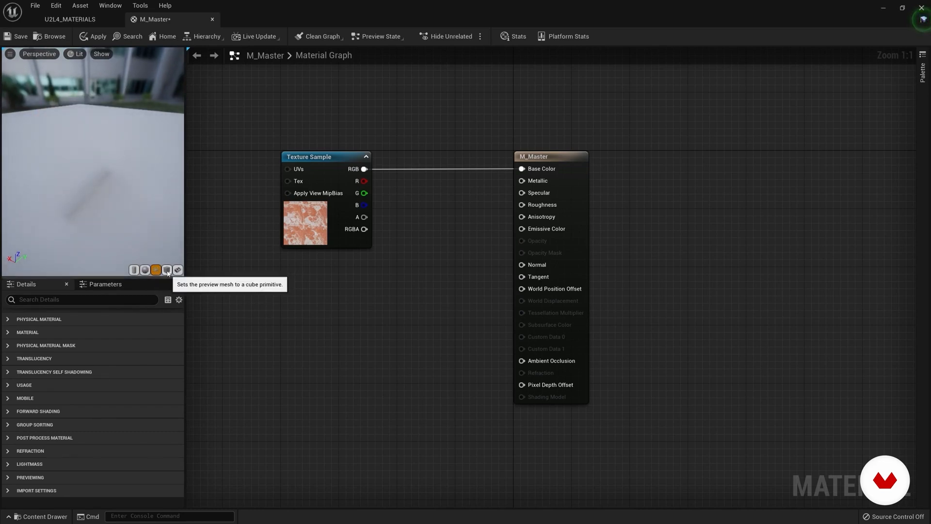
{"action": "left_click", "coordinate": [167, 270]}
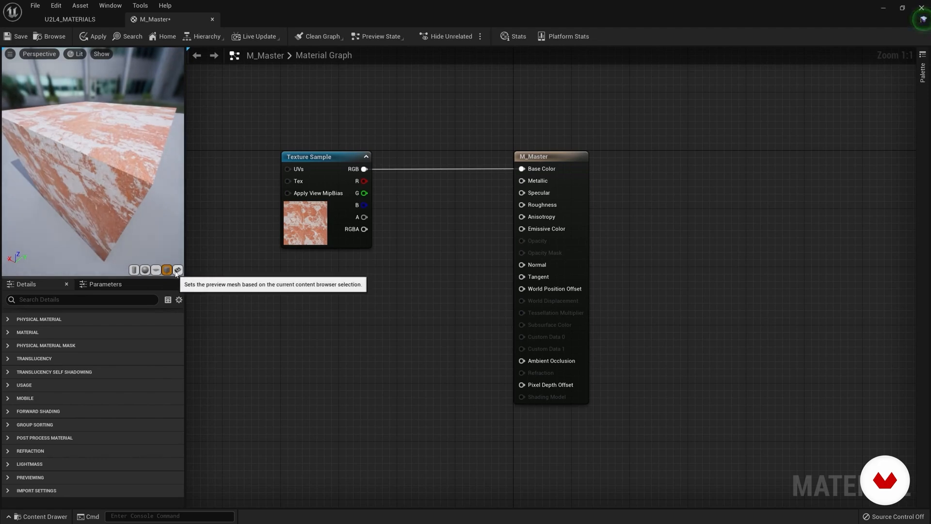
{"action": "left_click_drag", "start_coordinate": [97, 145], "coordinate": [92, 119]}
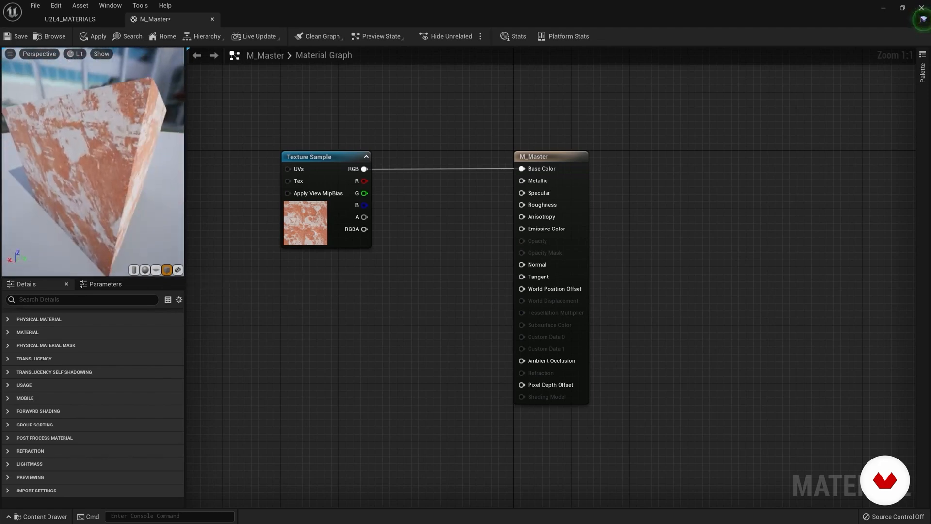
{"action": "right_click_drag", "start_coordinate": [130, 197], "coordinate": [130, 167]}
{"action": "mouse_move", "coordinate": [89, 178]}
{"action": "left_mouse_down"}
{"action": "mouse_move", "coordinate": [71, 177]}
{"action": "mouse_move", "coordinate": [61, 196]}
{"action": "mouse_move", "coordinate": [73, 178]}
{"action": "left_mouse_up"}
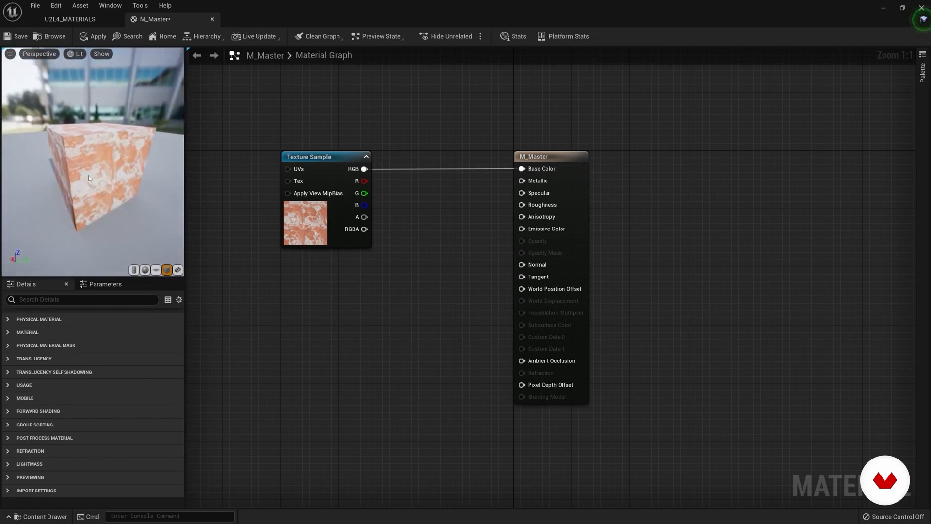
Step: Select the cone mesh in the MESH folder and use it as the preview mesh for M_Master
{"action": "left_click", "coordinate": [70, 20]}
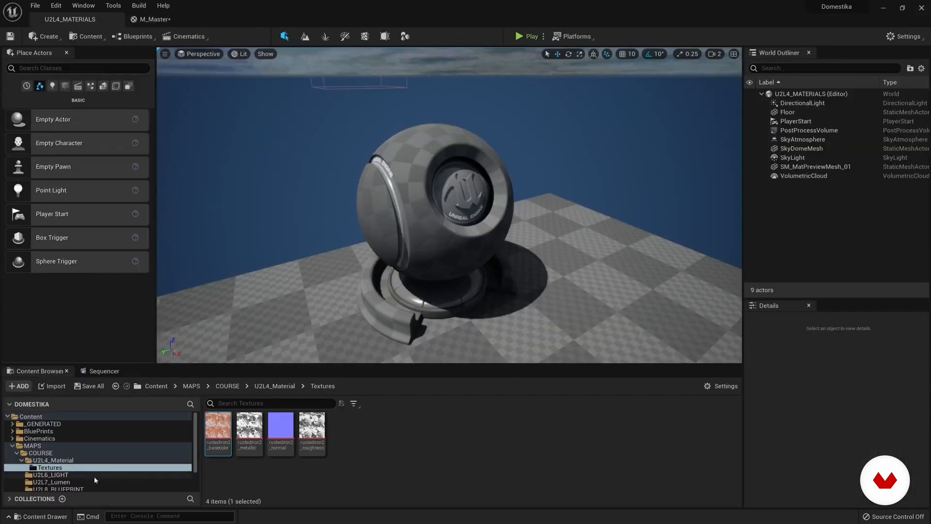
{"action": "scroll", "coordinate": [94, 473], "scroll_direction": "down", "scroll_amount": 2}
{"action": "left_click", "coordinate": [36, 472]}
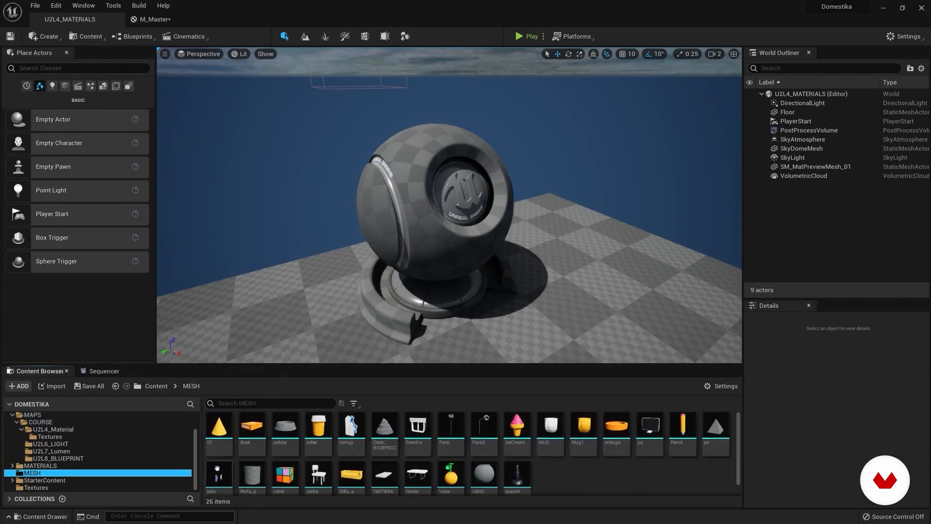
{"action": "left_click", "coordinate": [221, 436]}
{"action": "left_click", "coordinate": [103, 371]}
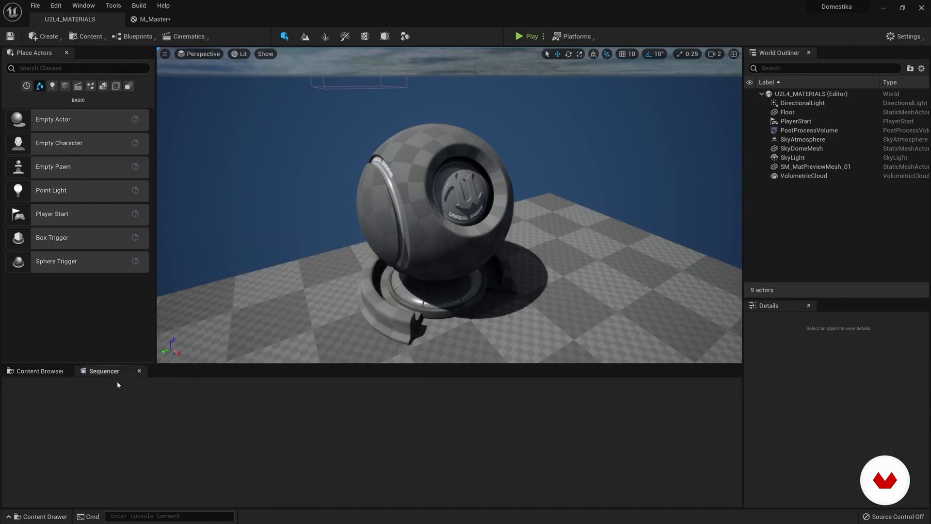
{"action": "left_click", "coordinate": [157, 22]}
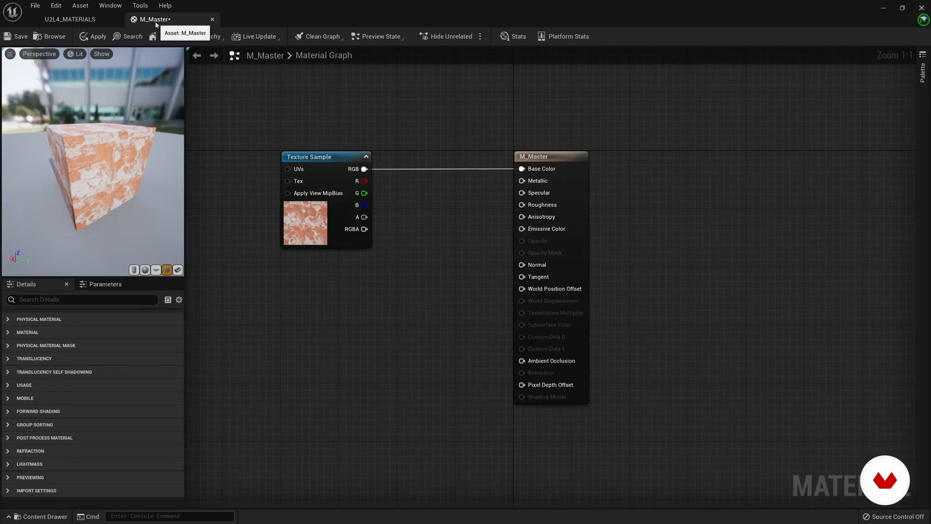
{"action": "left_click", "coordinate": [178, 270]}
{"action": "mouse_move", "coordinate": [106, 178]}
{"action": "left_mouse_down"}
{"action": "mouse_move", "coordinate": [165, 179]}
{"action": "mouse_move", "coordinate": [109, 179]}
{"action": "left_mouse_up"}
{"action": "scroll", "coordinate": [107, 179], "scroll_direction": "up", "scroll_amount": 5}
{"action": "right_click_drag", "start_coordinate": [106, 179], "coordinate": [107, 199]}
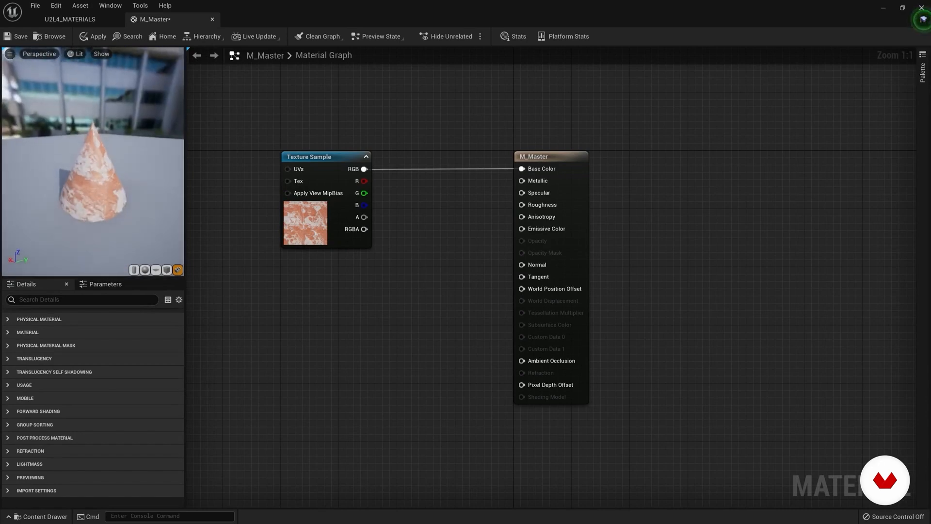
Step: Set the preview mesh back to the sphere and move the basecolor Texture Sample node higher in the graph
{"action": "left_click", "coordinate": [145, 270]}
{"action": "mouse_move", "coordinate": [107, 178]}
{"action": "left_mouse_down"}
{"action": "mouse_move", "coordinate": [88, 179]}
{"action": "mouse_move", "coordinate": [121, 179]}
{"action": "mouse_move", "coordinate": [102, 180]}
{"action": "left_mouse_up"}
{"action": "scroll", "coordinate": [107, 178], "scroll_direction": "down", "scroll_amount": 3}
{"action": "left_click_drag", "start_coordinate": [329, 161], "coordinate": [329, 102]}
{"action": "left_click_drag", "start_coordinate": [129, 178], "coordinate": [129, 199]}
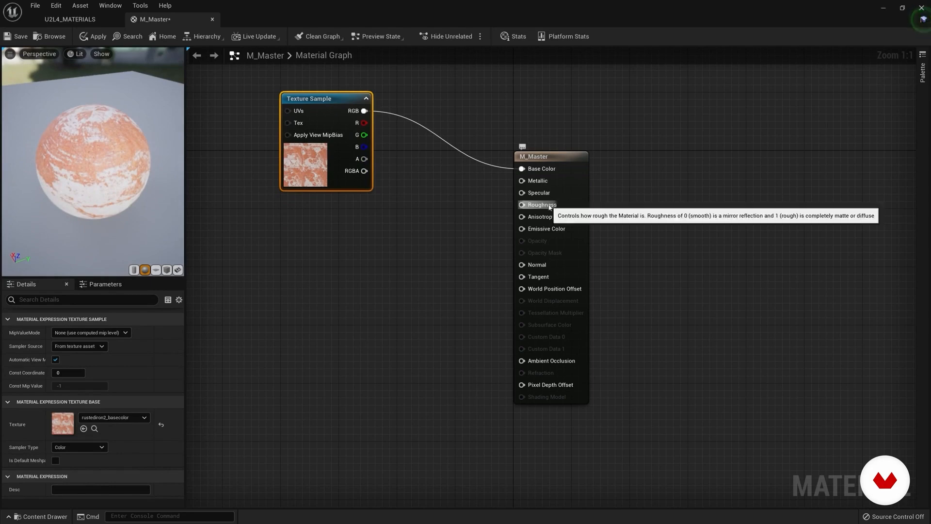
{"action": "left_click_drag", "start_coordinate": [141, 180], "coordinate": [127, 163]}
{"action": "scroll", "coordinate": [98, 162], "scroll_direction": "up", "scroll_amount": 3}
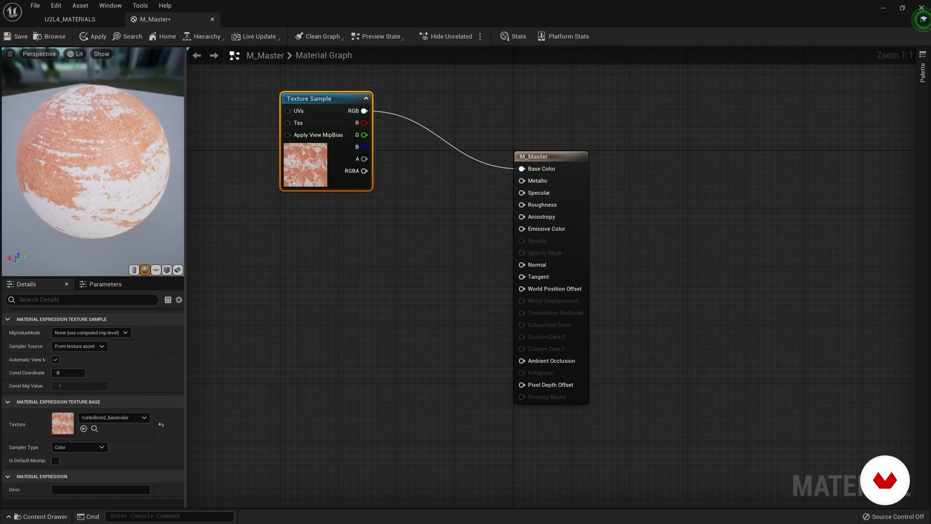
Step: Add the rustediron2_roughness texture to the M_Master graph, connect its RGB output to Roughness, and widen the material preview
{"action": "left_click", "coordinate": [80, 20]}
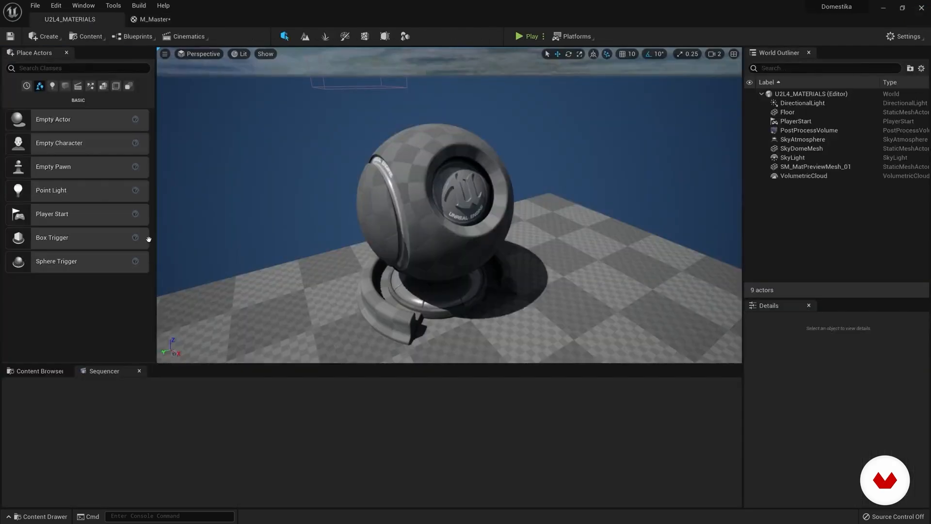
{"action": "left_click", "coordinate": [47, 372]}
{"action": "left_click", "coordinate": [50, 437]}
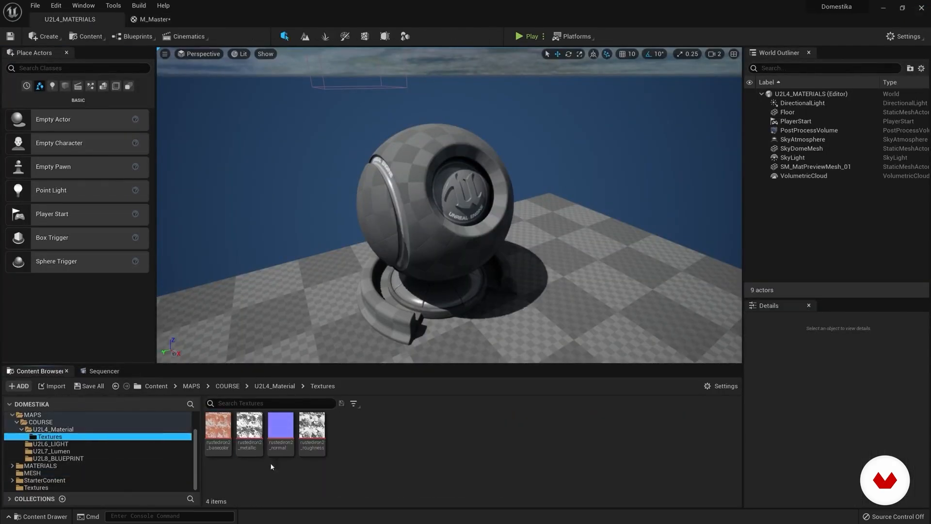
{"action": "left_click_drag", "start_coordinate": [314, 425], "coordinate": [326, 238]}
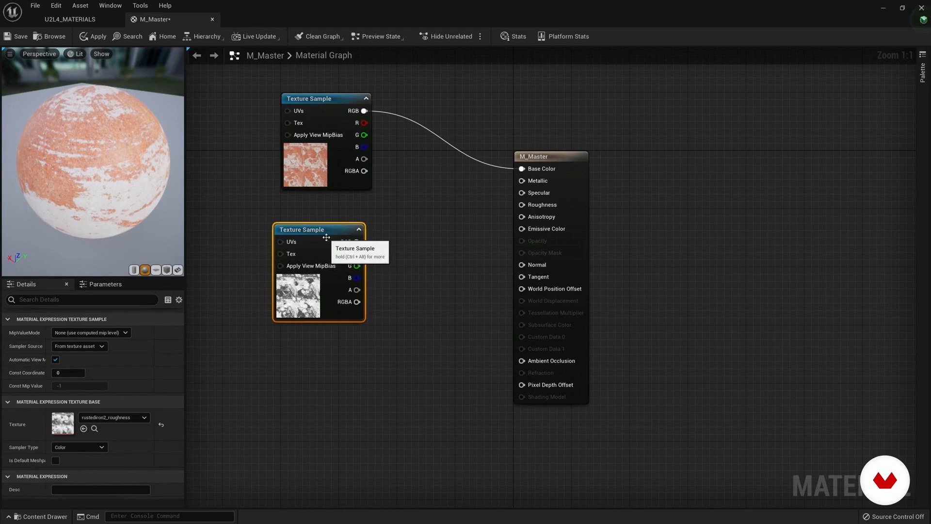
{"action": "left_click_drag", "start_coordinate": [423, 258], "coordinate": [522, 205]}
{"action": "left_click_drag", "start_coordinate": [194, 206], "coordinate": [266, 209]}
{"action": "left_click_drag", "start_coordinate": [147, 223], "coordinate": [238, 189]}
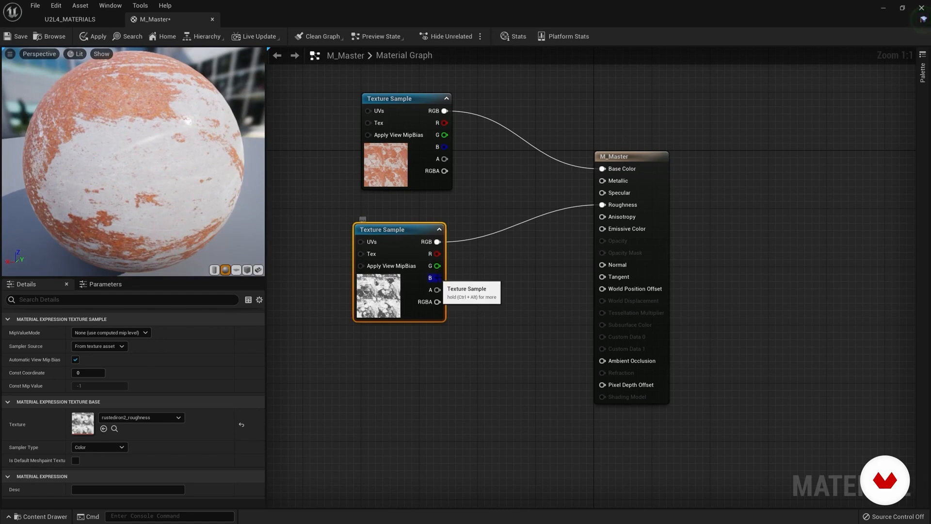
Step: Try the roughness texture in Base Color, inspect the sphere, and reconnect the basecolor texture's RGB output to Base Color
{"action": "left_click_drag", "start_coordinate": [437, 242], "coordinate": [603, 169]}
{"action": "left_click_drag", "start_coordinate": [259, 203], "coordinate": [146, 166]}
{"action": "left_click_drag", "start_coordinate": [445, 115], "coordinate": [513, 152]}
{"action": "left_click_drag", "start_coordinate": [595, 169], "coordinate": [601, 168]}
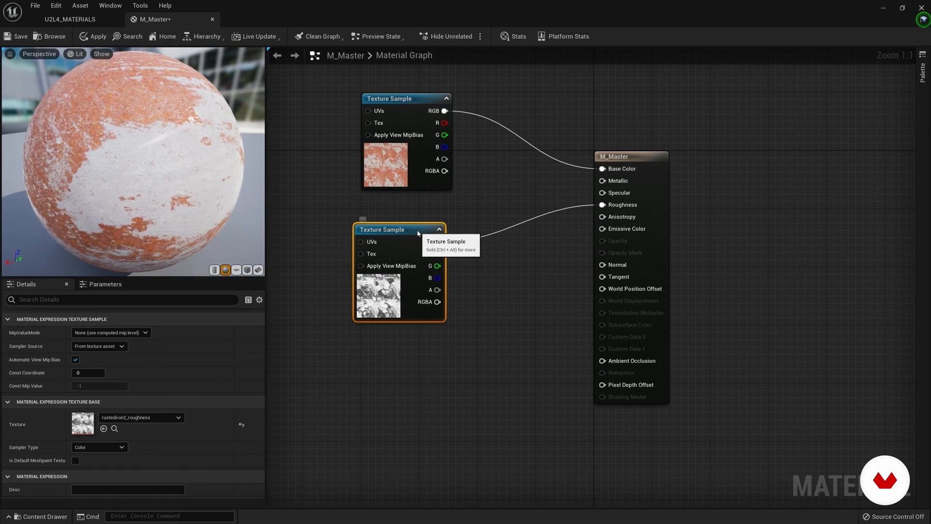
Step: Preview the rustediron2_roughness node alone on the sphere, inspect its light and dark areas, and stop previewing it
{"action": "right_click", "coordinate": [406, 233]}
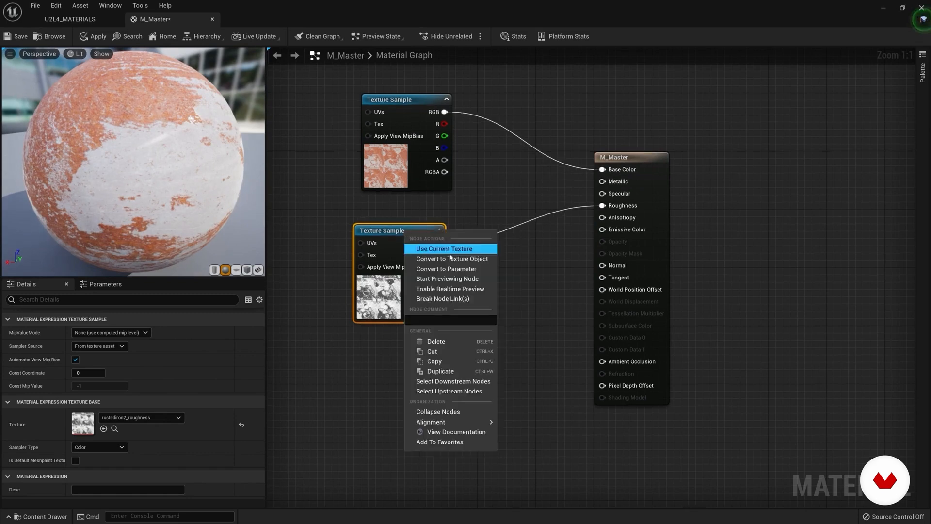
{"action": "left_click", "coordinate": [456, 280]}
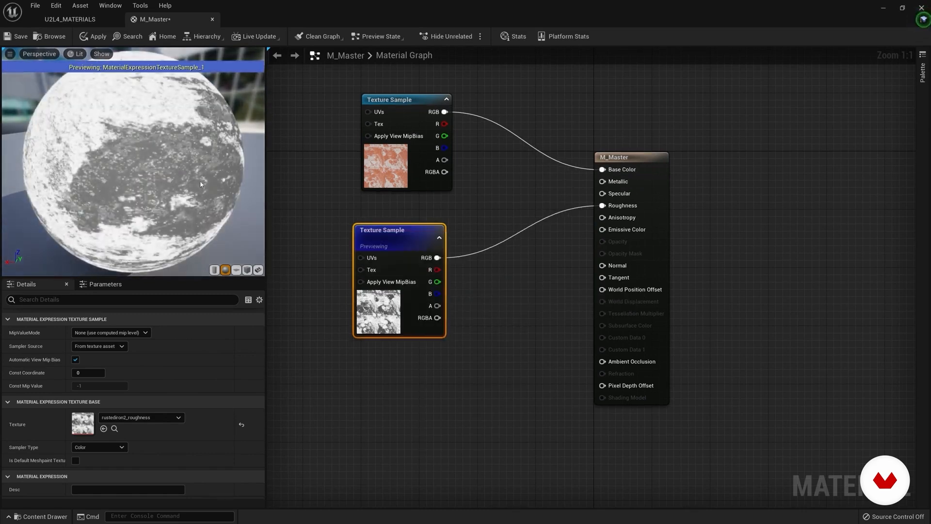
{"action": "left_click_drag", "start_coordinate": [184, 164], "coordinate": [214, 175]}
{"action": "right_click", "coordinate": [414, 232]}
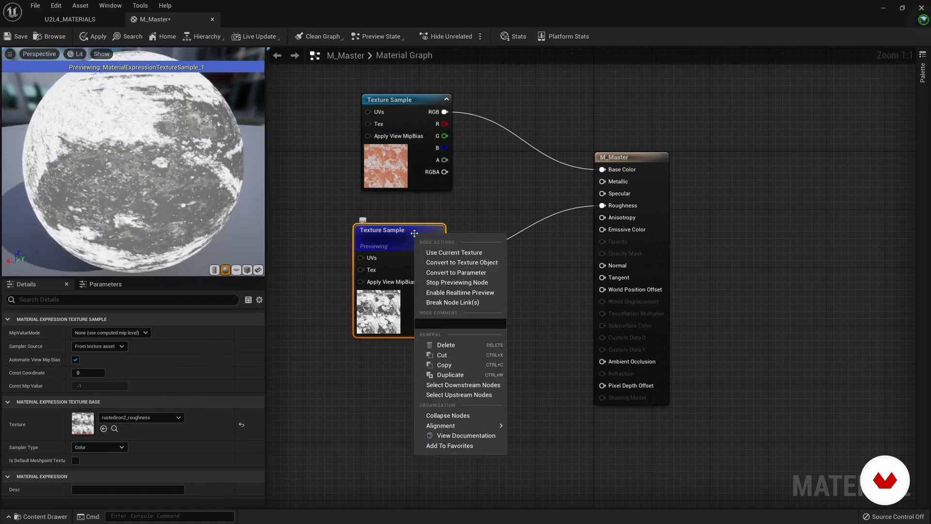
{"action": "left_click", "coordinate": [456, 293]}
Step: Move the roughness node lower, add the rustediron2_metallic texture between the two nodes and connect its RGB output to Metallic
{"action": "left_click_drag", "start_coordinate": [386, 233], "coordinate": [400, 332]}
{"action": "left_click_drag", "start_coordinate": [624, 157], "coordinate": [625, 165]}
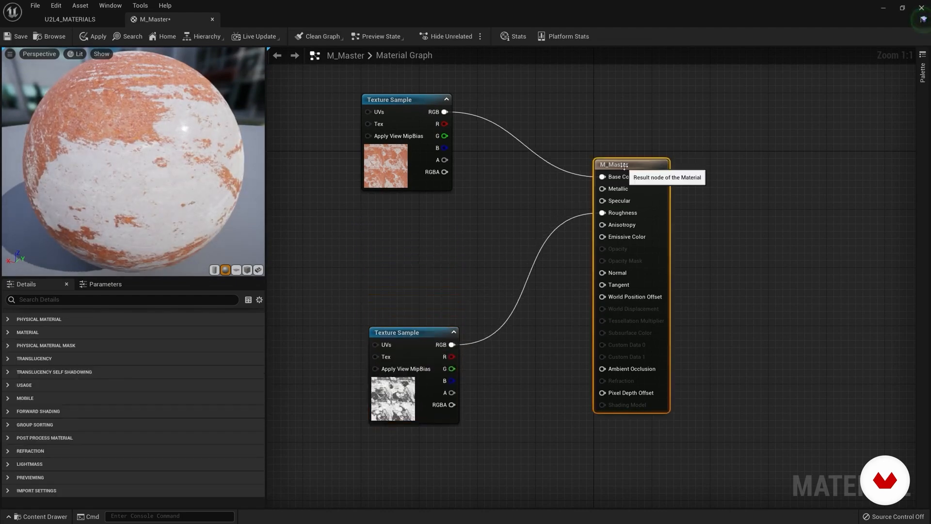
{"action": "left_click", "coordinate": [70, 20]}
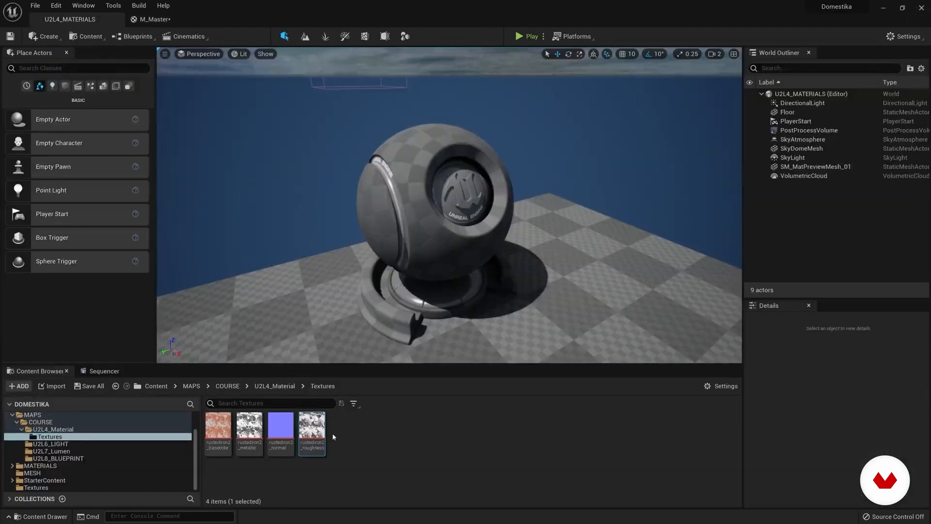
{"action": "left_click_drag", "start_coordinate": [265, 432], "coordinate": [380, 213]}
{"action": "left_click_drag", "start_coordinate": [437, 221], "coordinate": [600, 191]}
{"action": "left_click_drag", "start_coordinate": [391, 209], "coordinate": [397, 209]}
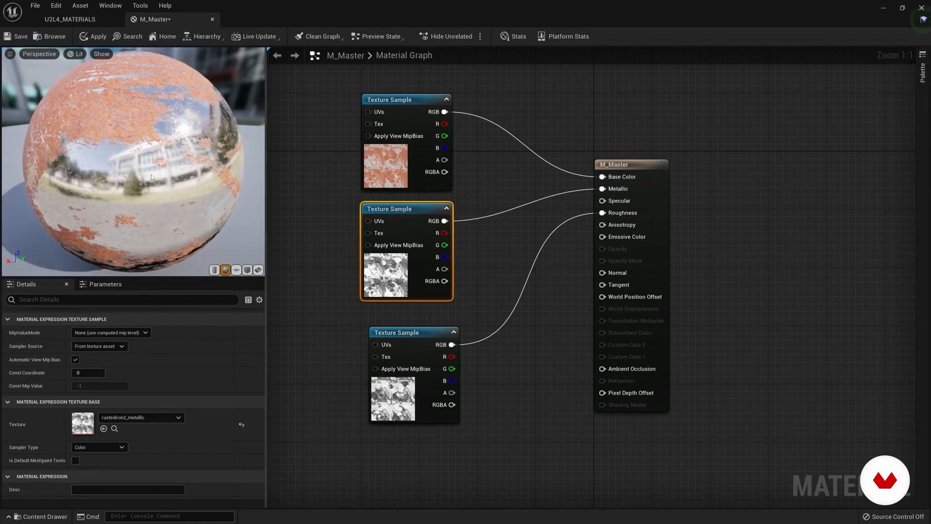
{"action": "left_click_drag", "start_coordinate": [150, 168], "coordinate": [187, 172]}
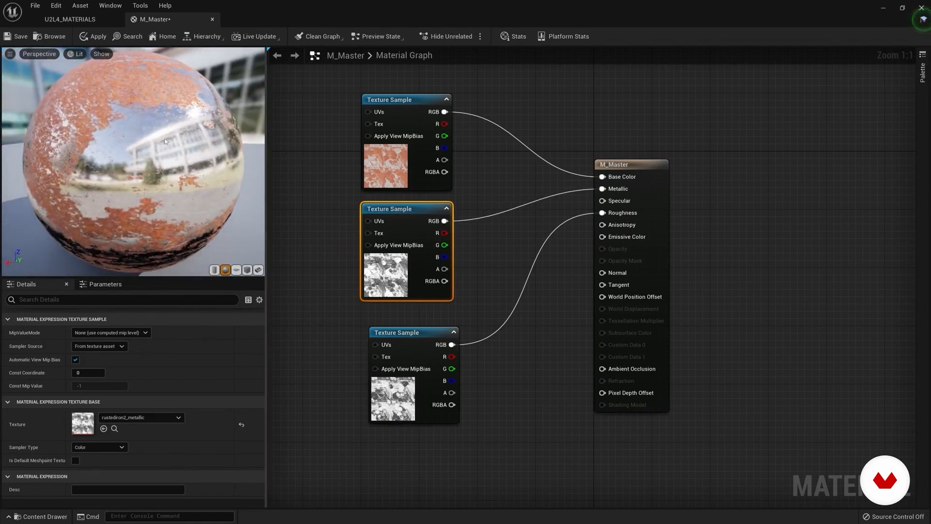
Step: Preview the rustediron2_metallic node alone on the sphere, inspect its black and white areas, and align the roughness node beneath it
{"action": "left_click_drag", "start_coordinate": [159, 148], "coordinate": [218, 148]}
{"action": "right_click", "coordinate": [435, 212]}
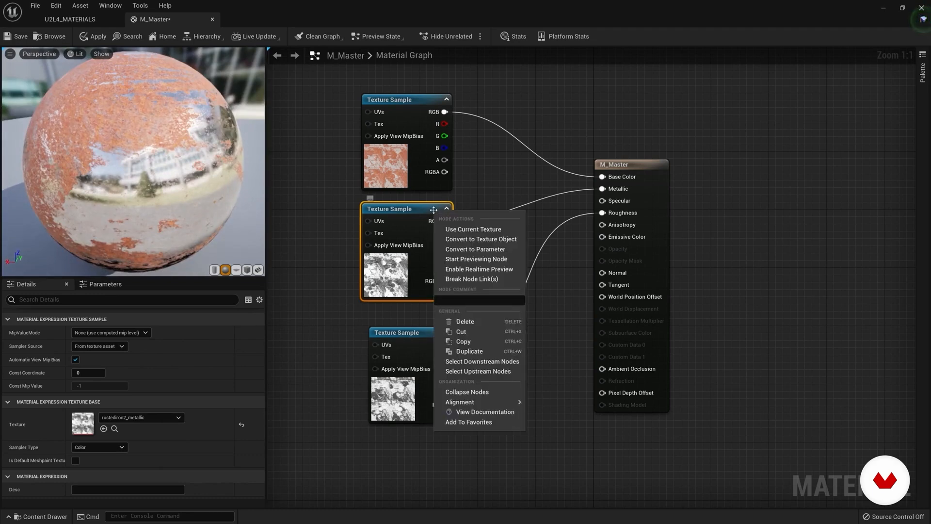
{"action": "left_click", "coordinate": [472, 263]}
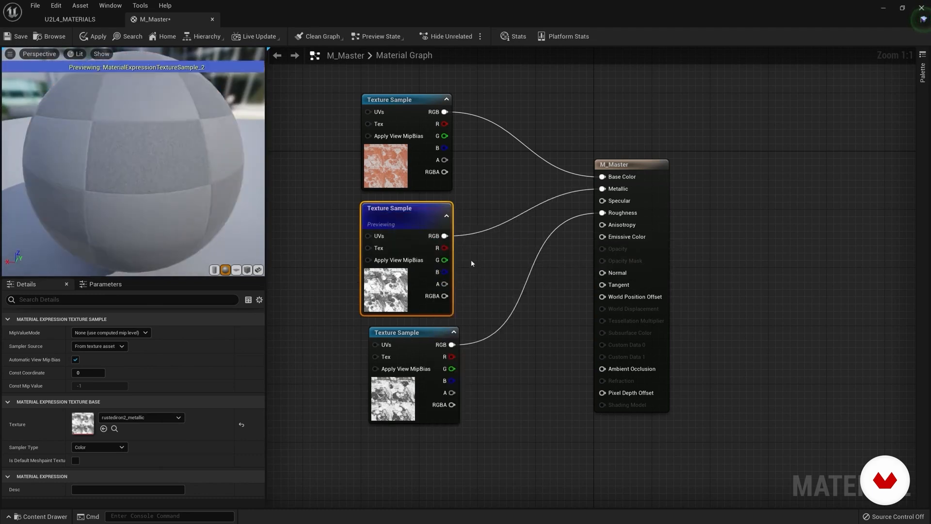
{"action": "left_click_drag", "start_coordinate": [163, 209], "coordinate": [231, 215]}
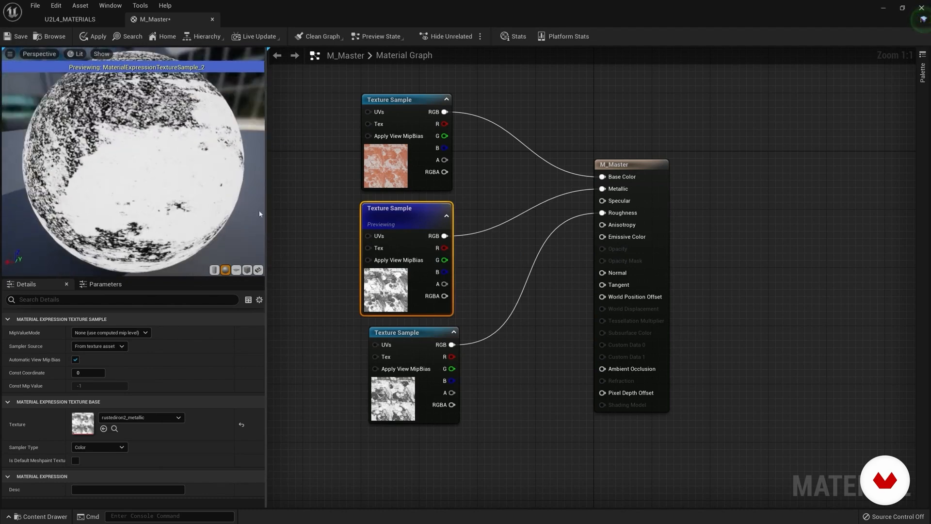
{"action": "mouse_move", "coordinate": [418, 341]}
{"action": "left_mouse_down"}
{"action": "mouse_move", "coordinate": [411, 334]}
{"action": "mouse_move", "coordinate": [411, 349]}
{"action": "left_mouse_up"}
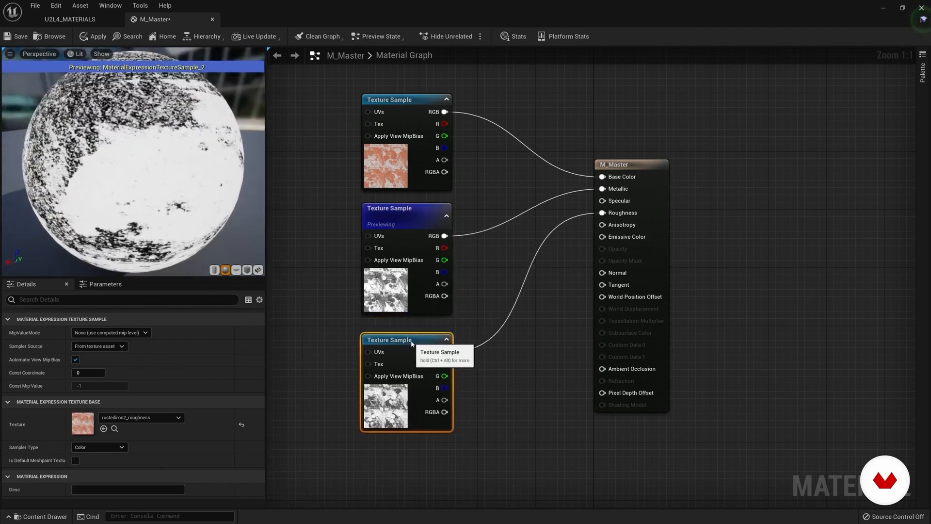
{"action": "left_click_drag", "start_coordinate": [153, 184], "coordinate": [159, 141]}
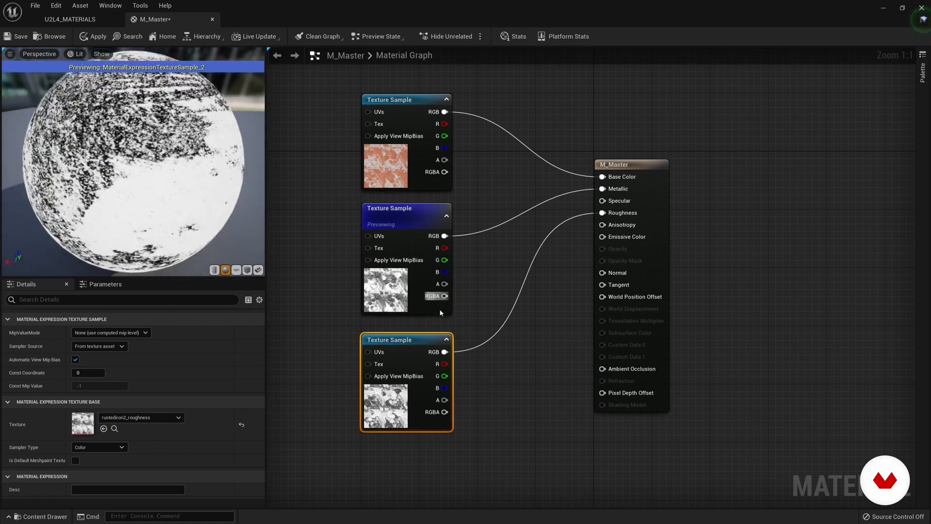
Step: Preview the rustediron2_roughness node alone on the sphere, stop previewing it, and line the node up directly below the metallic node
{"action": "right_click", "coordinate": [429, 340]}
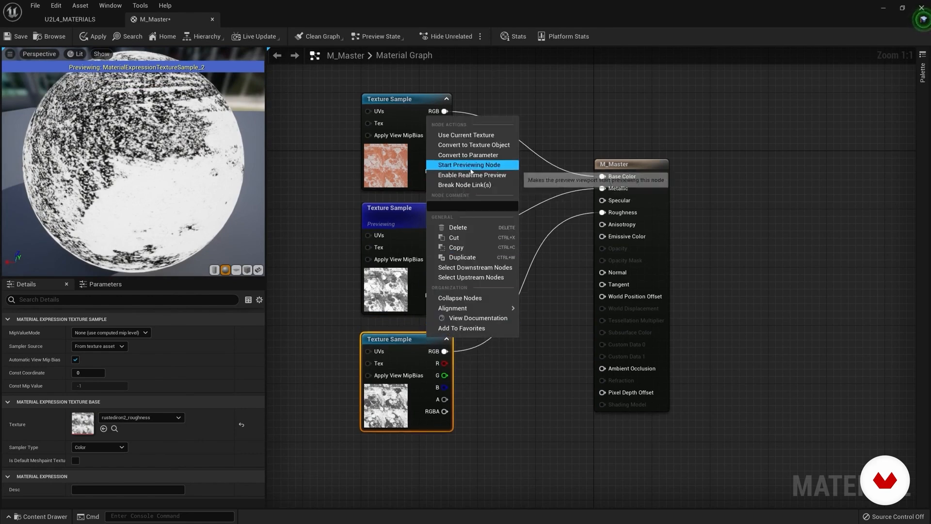
{"action": "left_click", "coordinate": [469, 165]}
{"action": "left_click_drag", "start_coordinate": [194, 175], "coordinate": [172, 157]}
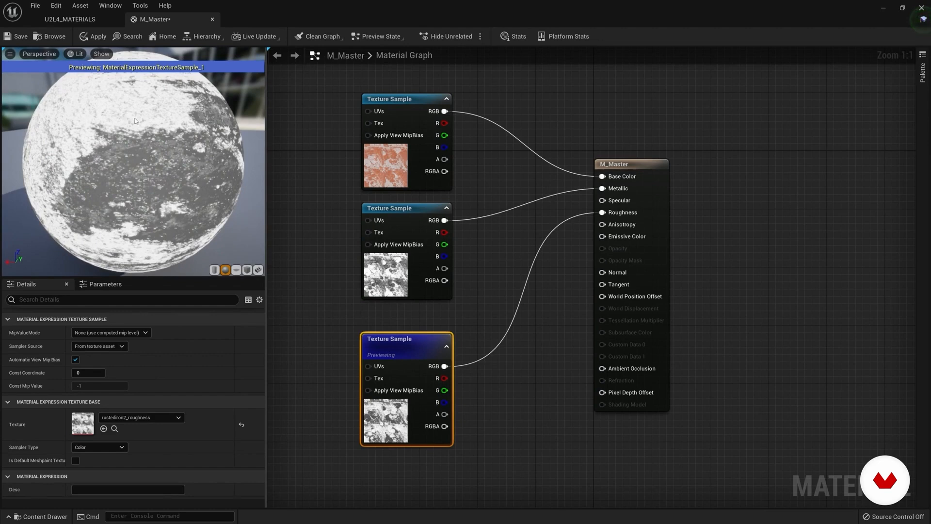
{"action": "right_click_drag", "start_coordinate": [418, 336], "coordinate": [417, 338]}
{"action": "left_click_drag", "start_coordinate": [397, 343], "coordinate": [392, 323]}
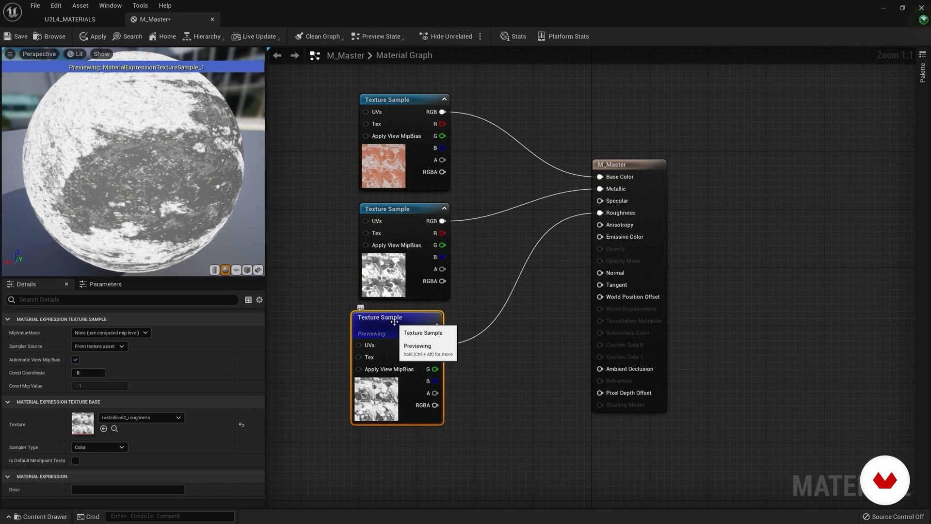
{"action": "right_click", "coordinate": [404, 315]}
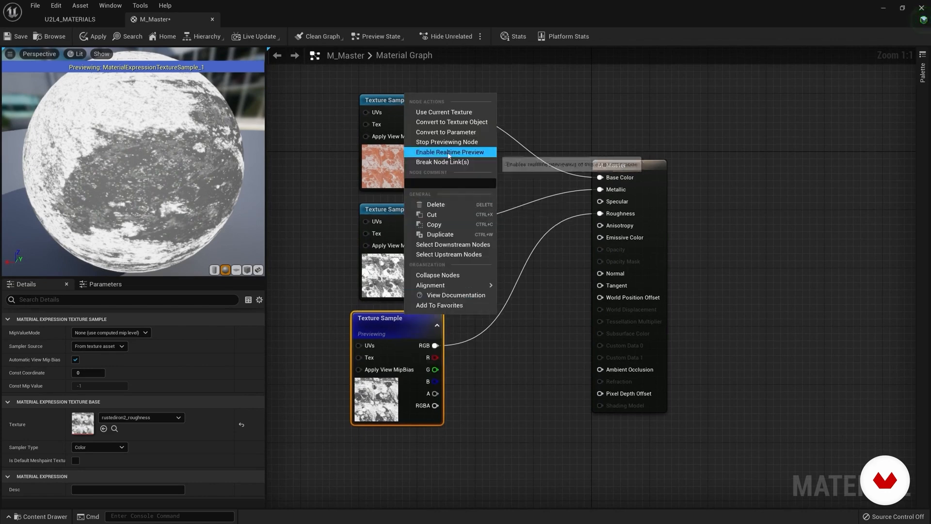
{"action": "left_click", "coordinate": [447, 141]}
{"action": "left_click_drag", "start_coordinate": [386, 319], "coordinate": [398, 319]}
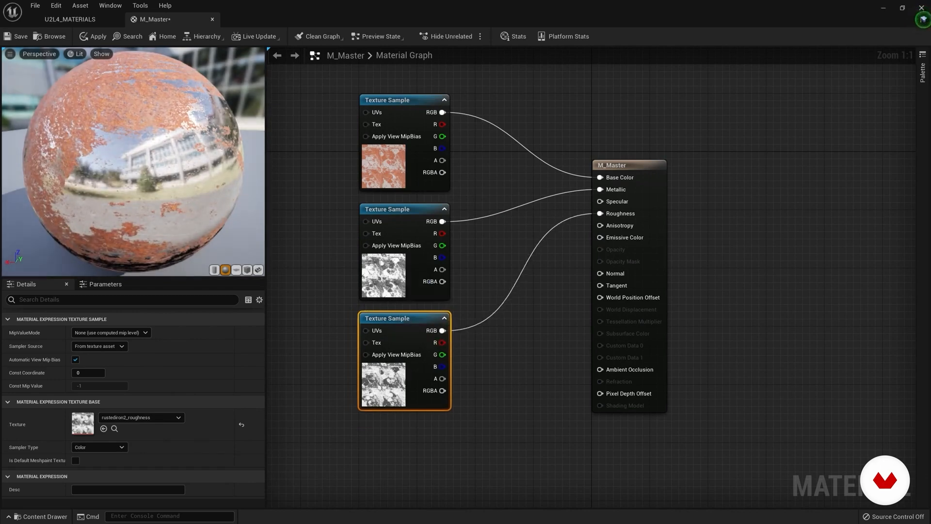
Step: Move the M_Master result node slightly away from the textures and inspect the rusted and bare metal areas on the sphere
{"action": "right_click_drag", "start_coordinate": [515, 378], "coordinate": [514, 356]}
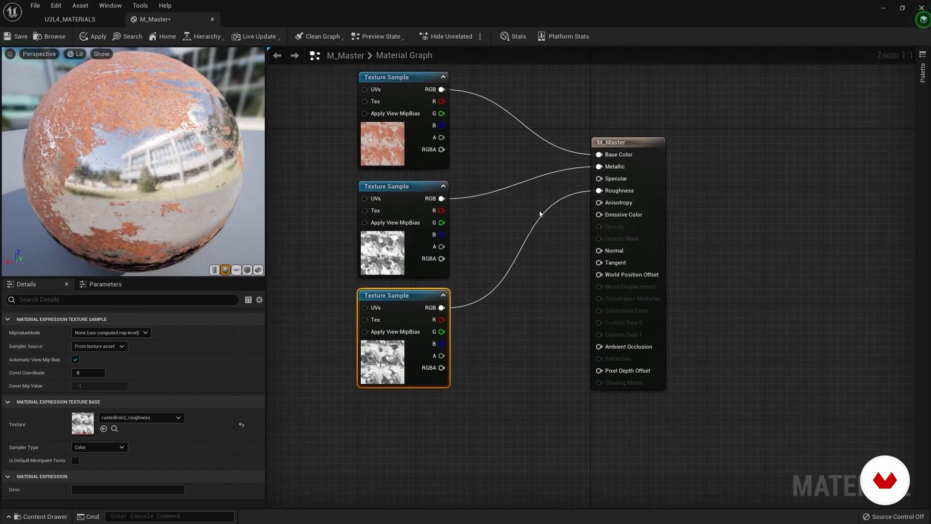
{"action": "left_click", "coordinate": [645, 137]}
{"action": "left_click_drag", "start_coordinate": [626, 140], "coordinate": [642, 141]}
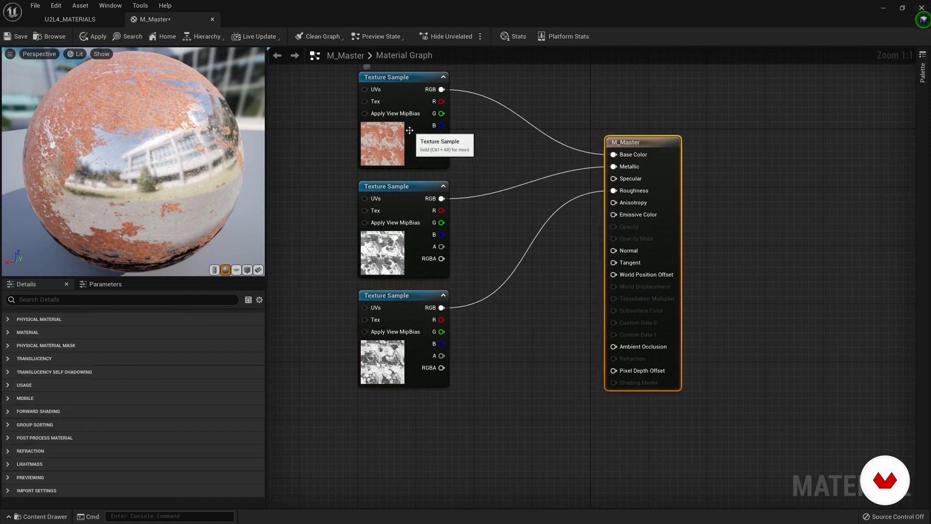
{"action": "left_click_drag", "start_coordinate": [191, 161], "coordinate": [145, 162]}
{"action": "left_click_drag", "start_coordinate": [404, 187], "coordinate": [405, 190]}
{"action": "left_click_drag", "start_coordinate": [124, 115], "coordinate": [204, 102]}
{"action": "mouse_move", "coordinate": [163, 192]}
{"action": "left_mouse_down"}
{"action": "mouse_move", "coordinate": [145, 189]}
{"action": "mouse_move", "coordinate": [163, 193]}
{"action": "left_mouse_up"}
{"action": "left_click_drag", "start_coordinate": [391, 300], "coordinate": [384, 300]}
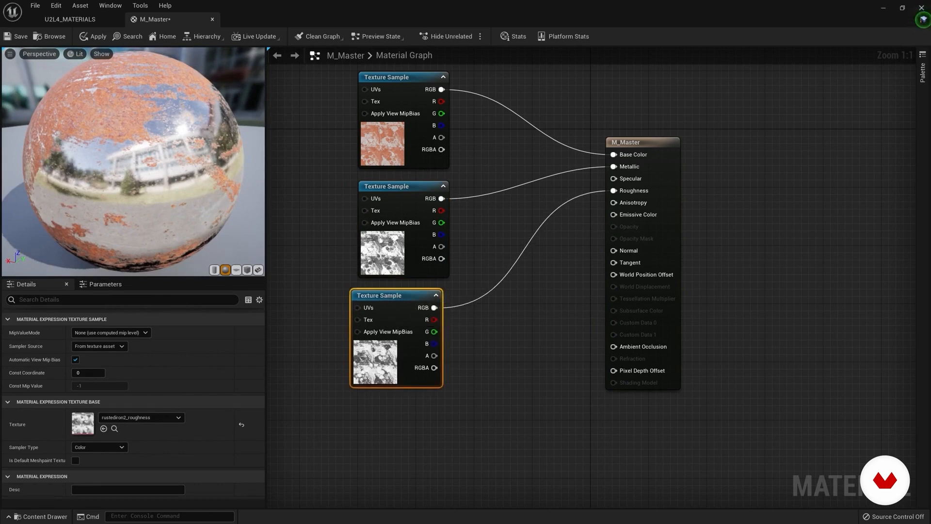
Step: View and close the Normal Maps reference image in IrfanView, then add rustediron2_normal below the roughness node and connect its RGB output to Normal
{"action": "key", "text": "alt+Tab"}
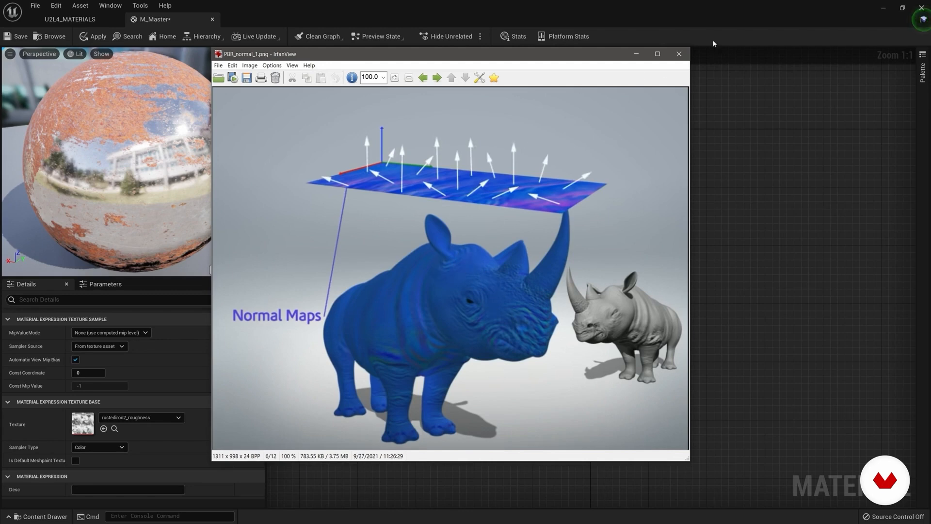
{"action": "left_click", "coordinate": [678, 56]}
{"action": "left_click", "coordinate": [45, 21]}
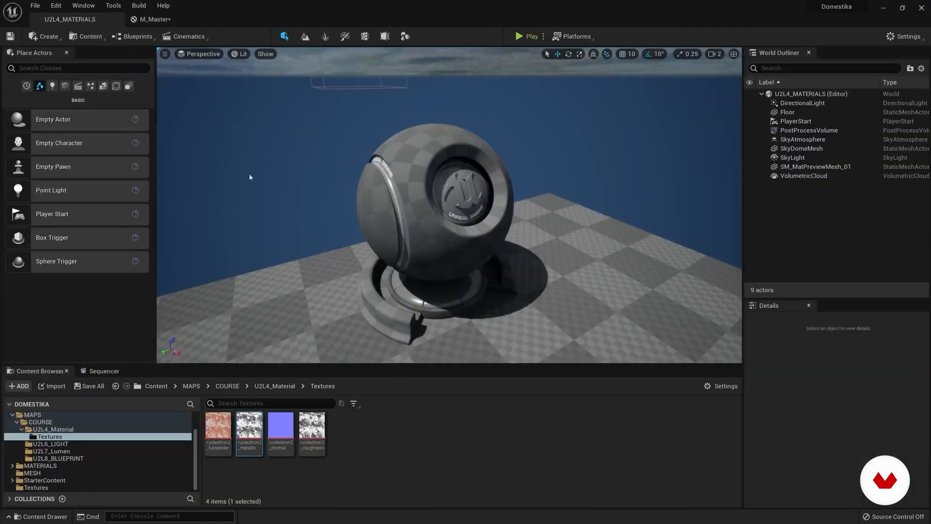
{"action": "left_click_drag", "start_coordinate": [281, 425], "coordinate": [613, 250]}
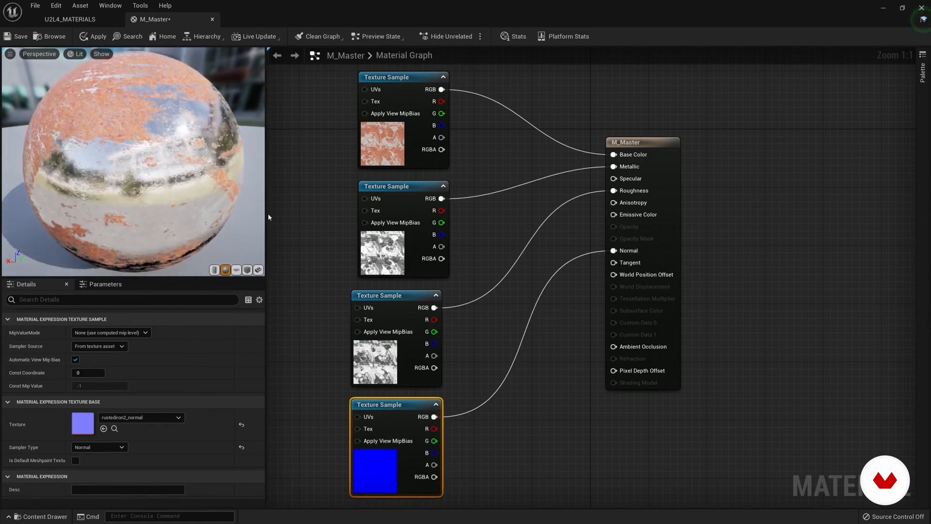
Step: Examine the normal map's surface relief and reflections on the preview sphere from several angles and distances
{"action": "scroll", "coordinate": [160, 184], "scroll_direction": "up", "scroll_amount": 6}
{"action": "left_click_drag", "start_coordinate": [160, 184], "coordinate": [208, 184]}
{"action": "scroll", "coordinate": [160, 180], "scroll_direction": "down", "scroll_amount": 3}
{"action": "left_click_drag", "start_coordinate": [146, 165], "coordinate": [202, 152]}
{"action": "scroll", "coordinate": [150, 156], "scroll_direction": "up", "scroll_amount": 3}
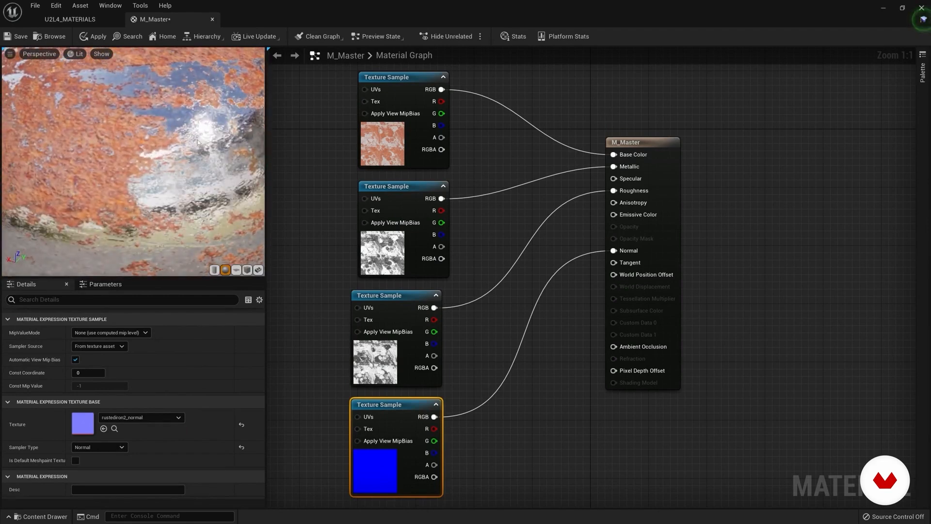
{"action": "scroll", "coordinate": [211, 139], "scroll_direction": "down", "scroll_amount": 5}
{"action": "left_click_drag", "start_coordinate": [211, 139], "coordinate": [128, 164]}
{"action": "scroll", "coordinate": [128, 164], "scroll_direction": "up", "scroll_amount": 5}
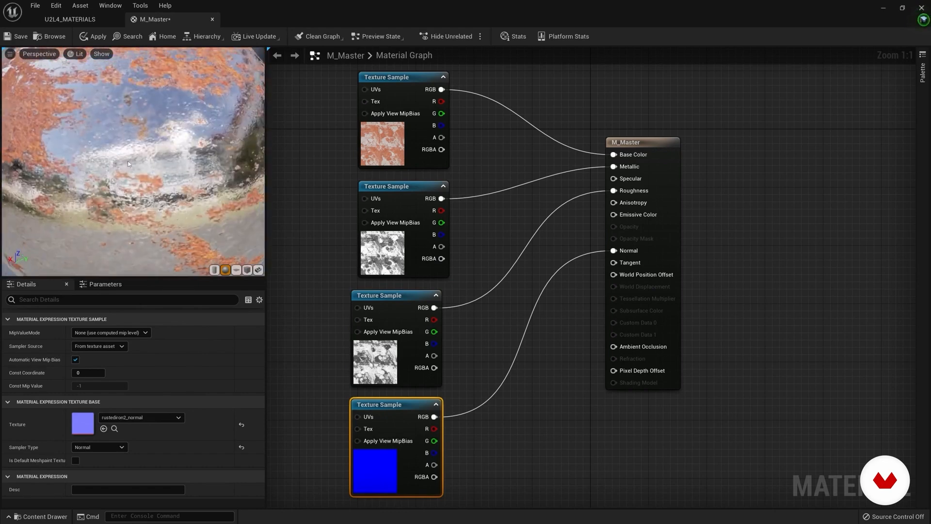
{"action": "scroll", "coordinate": [129, 164], "scroll_direction": "down", "scroll_amount": 6}
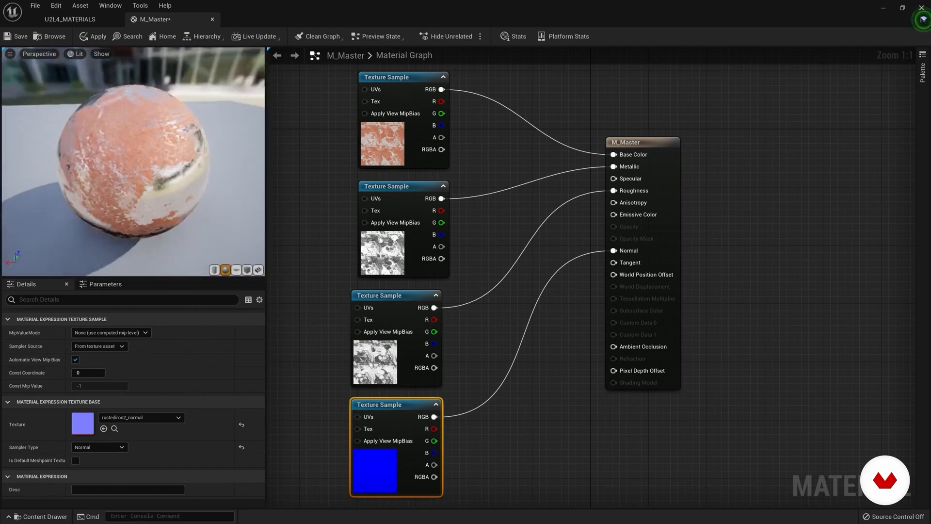
{"action": "left_click_drag", "start_coordinate": [129, 164], "coordinate": [141, 160]}
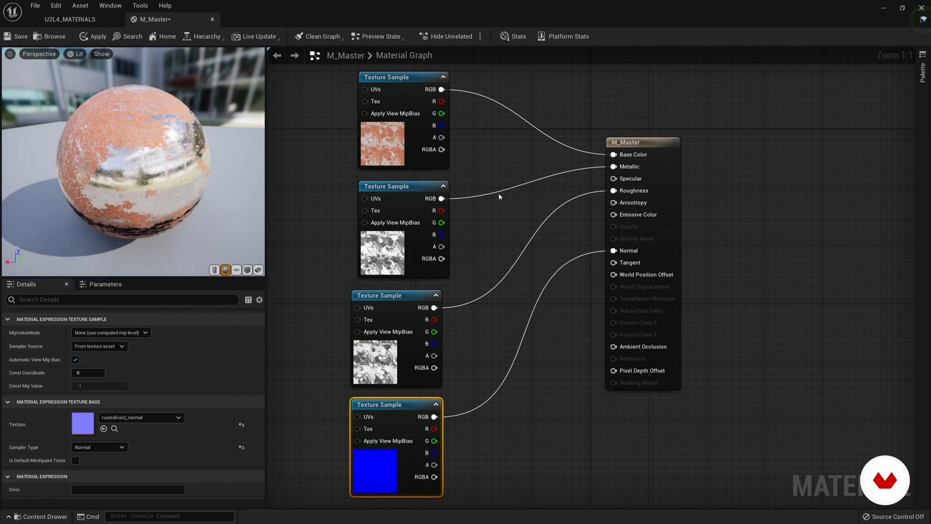
Step: Move the M_Master result node farther from the texture nodes and shift the metallic node slightly outward
{"action": "left_click_drag", "start_coordinate": [635, 142], "coordinate": [678, 144]}
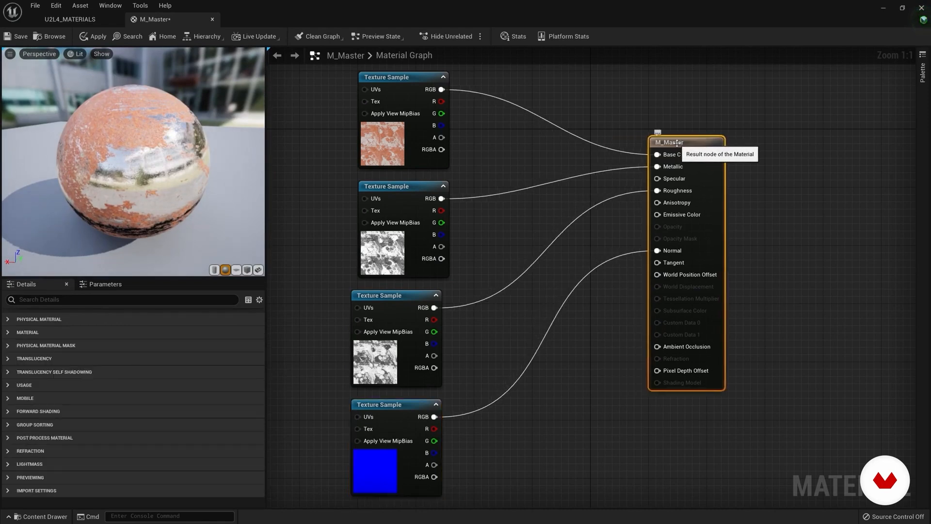
{"action": "left_click_drag", "start_coordinate": [169, 167], "coordinate": [140, 167]}
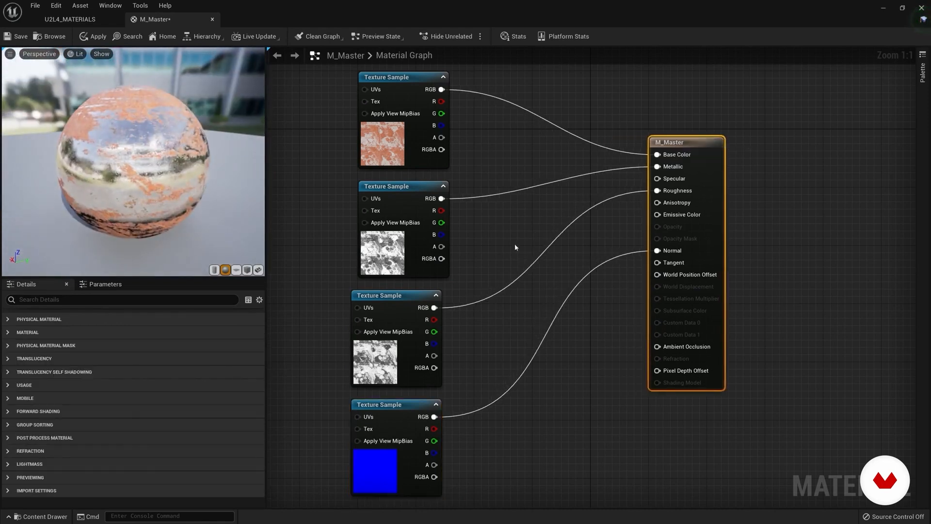
{"action": "scroll", "coordinate": [502, 238], "scroll_direction": "down", "scroll_amount": 1}
{"action": "right_click_drag", "start_coordinate": [501, 238], "coordinate": [481, 231]}
{"action": "left_click_drag", "start_coordinate": [636, 145], "coordinate": [700, 146]}
{"action": "left_click_drag", "start_coordinate": [370, 211], "coordinate": [357, 212]}
{"action": "left_click", "coordinate": [471, 172]}
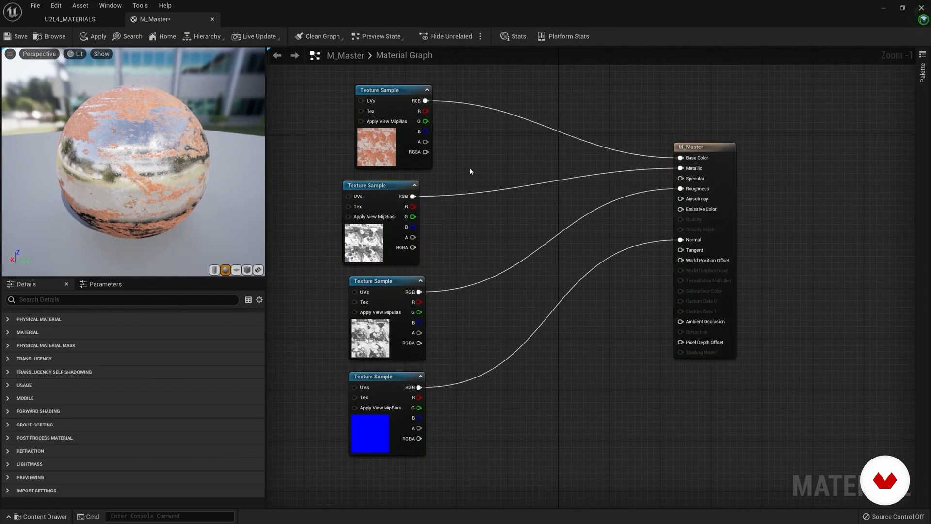
Step: Promote the Specular input of M_Master to a parameter and place its node between the metallic texture and the result node
{"action": "mouse_move", "coordinate": [696, 181]}
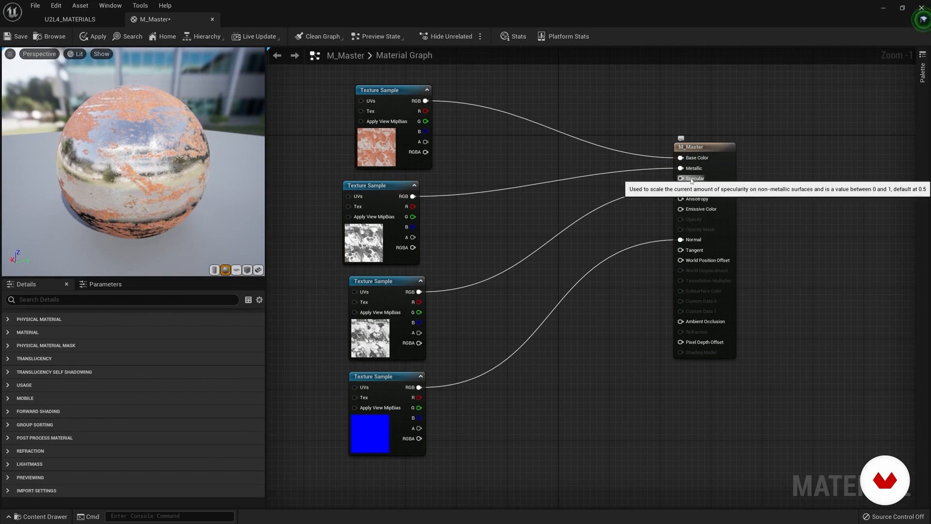
{"action": "left_click_drag", "start_coordinate": [697, 147], "coordinate": [678, 147]}
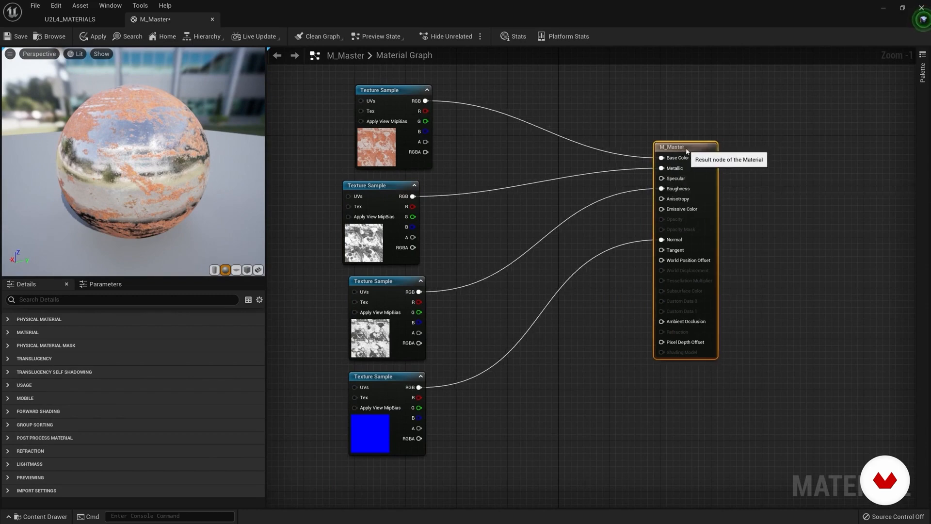
{"action": "right_click", "coordinate": [664, 180]}
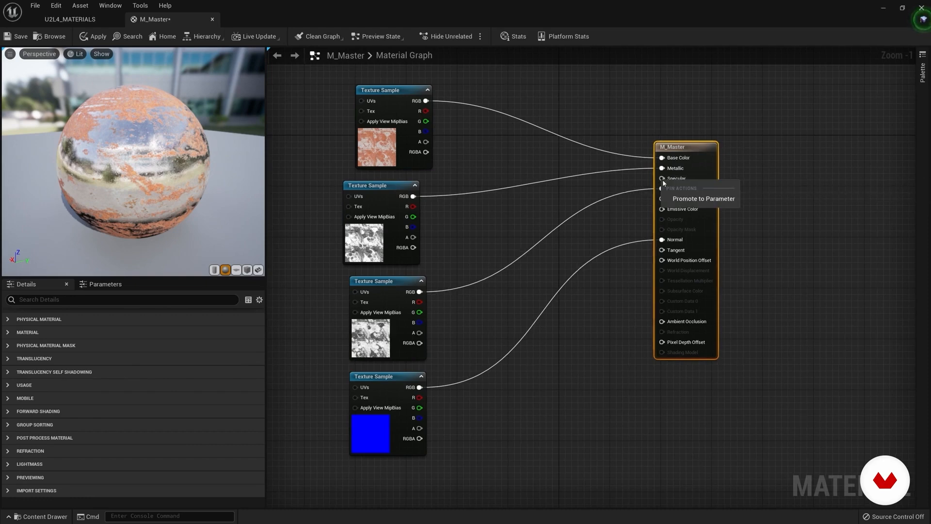
{"action": "left_click", "coordinate": [704, 198]}
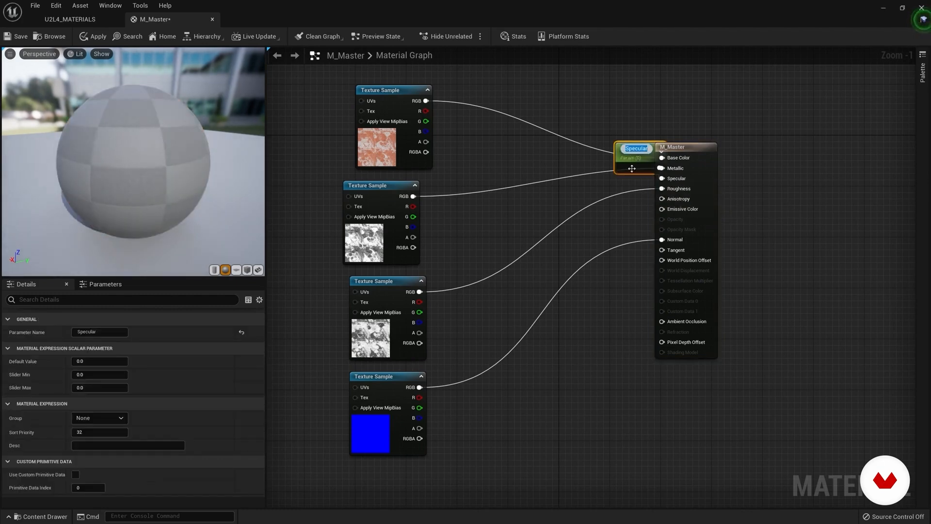
{"action": "left_click_drag", "start_coordinate": [631, 170], "coordinate": [536, 204]}
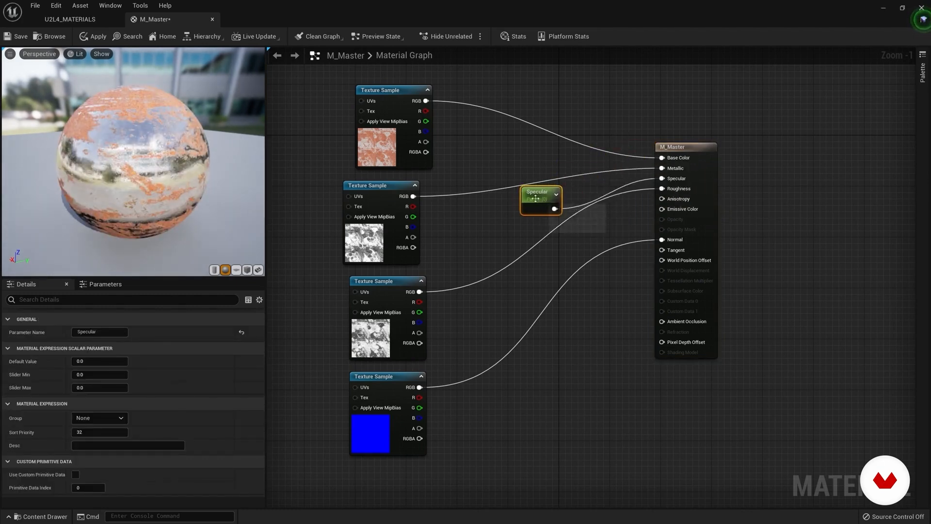
{"action": "left_click_drag", "start_coordinate": [537, 205], "coordinate": [544, 198]}
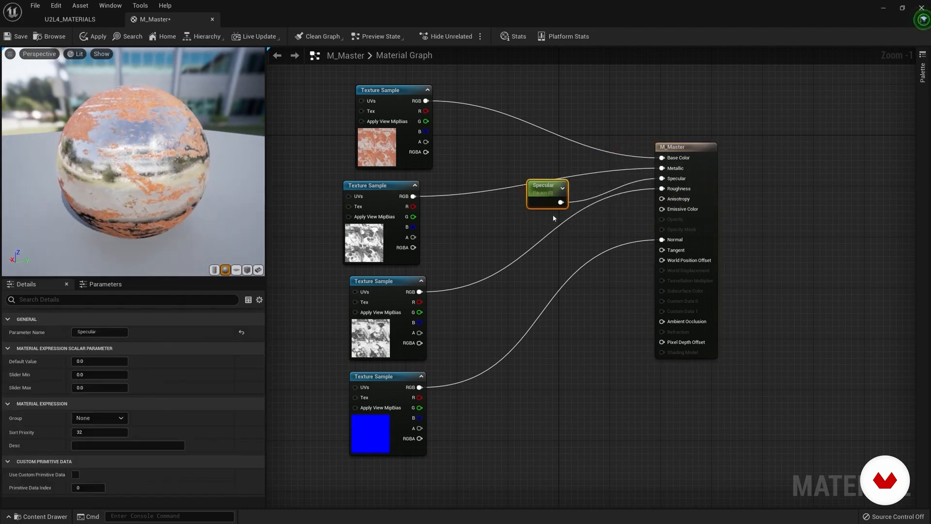
Step: Set the Specular parameter's default value to 0.5, inspect the sphere, and space its node farther from the result node
{"action": "left_click", "coordinate": [89, 361]}
{"action": "type", "text": "0."}
{"action": "key", "text": "Return"}
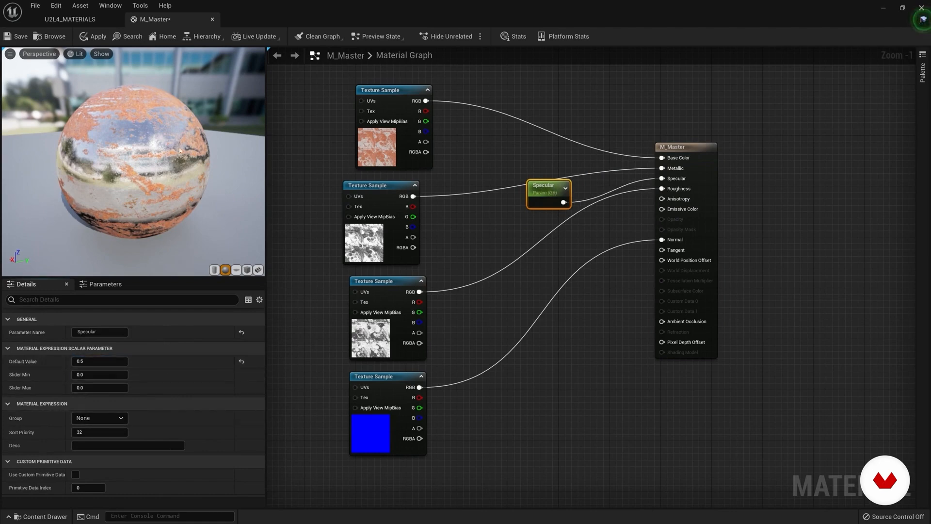
{"action": "scroll", "coordinate": [179, 147], "scroll_direction": "up", "scroll_amount": 3}
{"action": "mouse_move", "coordinate": [179, 147]}
{"action": "left_mouse_down"}
{"action": "mouse_move", "coordinate": [151, 149]}
{"action": "mouse_move", "coordinate": [194, 145]}
{"action": "left_mouse_up"}
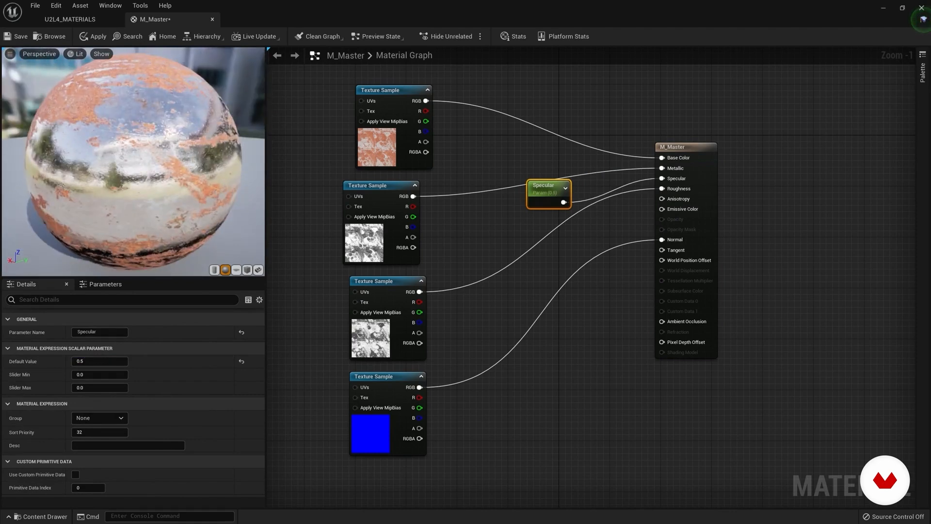
{"action": "left_click_drag", "start_coordinate": [543, 186], "coordinate": [486, 211]}
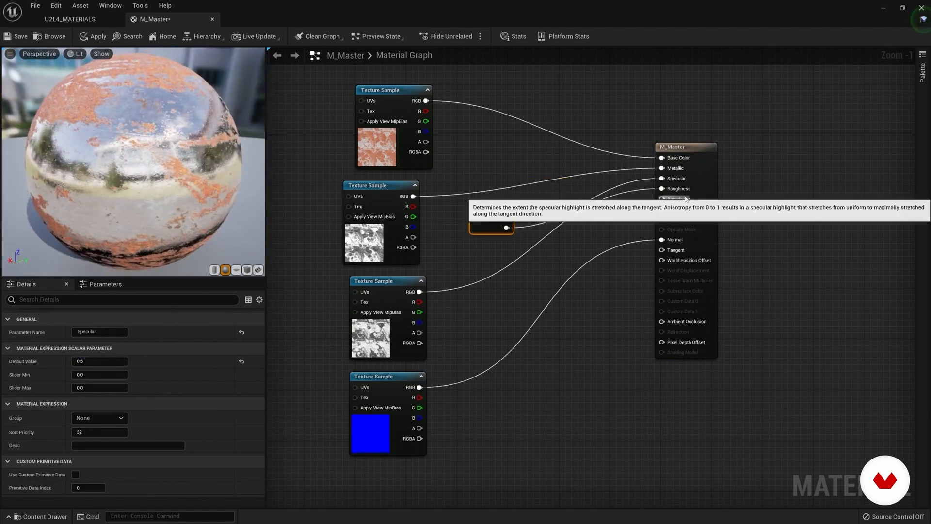
{"action": "left_click_drag", "start_coordinate": [686, 150], "coordinate": [705, 151]}
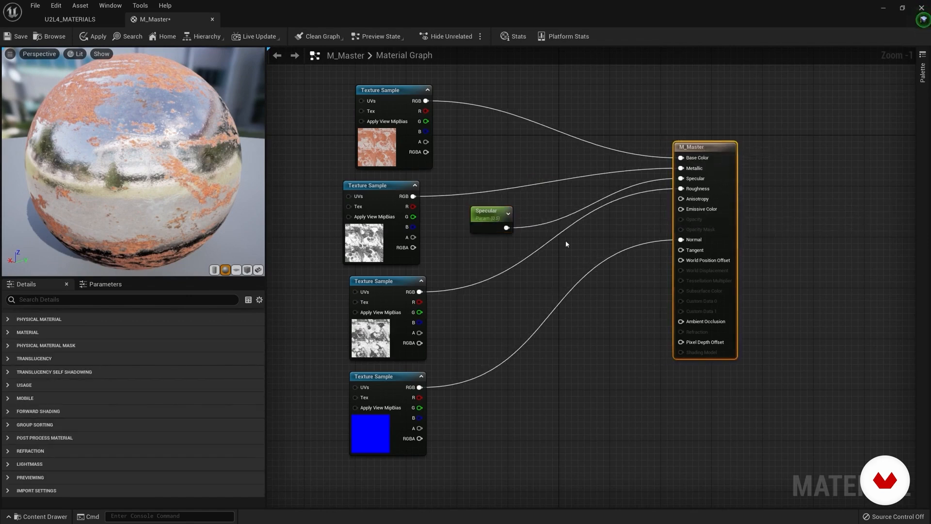
Step: Connect the basecolor texture's RGB output to Emissive Color as well, inspect the sphere, and align the basecolor node above the metallic node
{"action": "scroll", "coordinate": [180, 171], "scroll_direction": "down", "scroll_amount": 3}
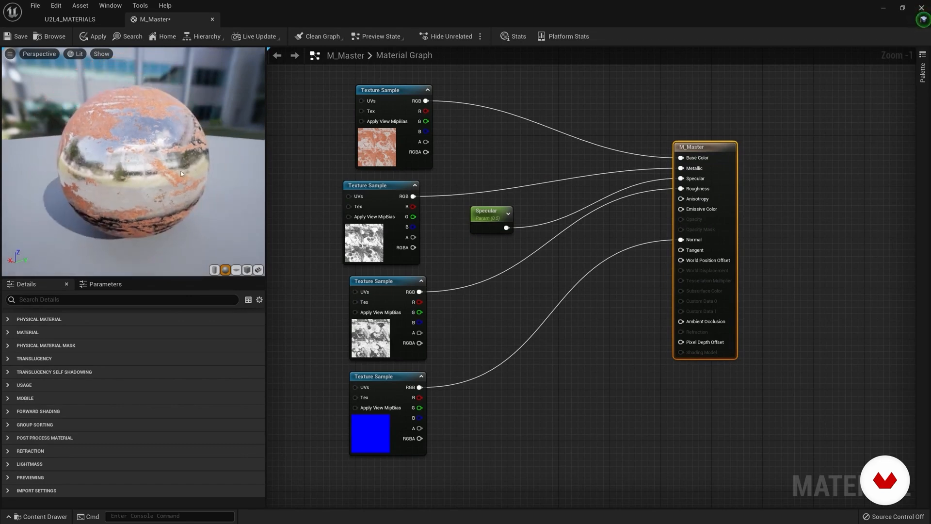
{"action": "left_click_drag", "start_coordinate": [180, 170], "coordinate": [174, 168]}
{"action": "left_click_drag", "start_coordinate": [426, 101], "coordinate": [682, 209]}
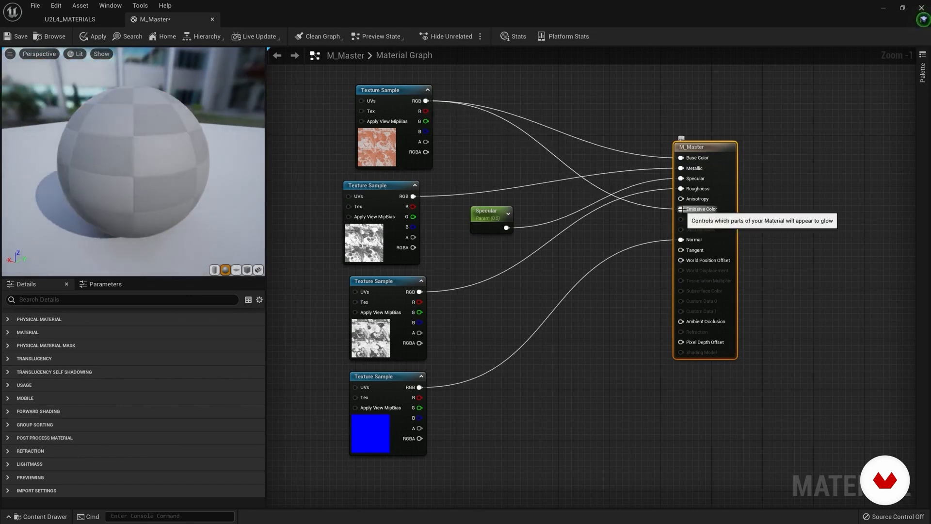
{"action": "left_click_drag", "start_coordinate": [182, 160], "coordinate": [203, 203]}
{"action": "left_click_drag", "start_coordinate": [390, 91], "coordinate": [377, 91]}
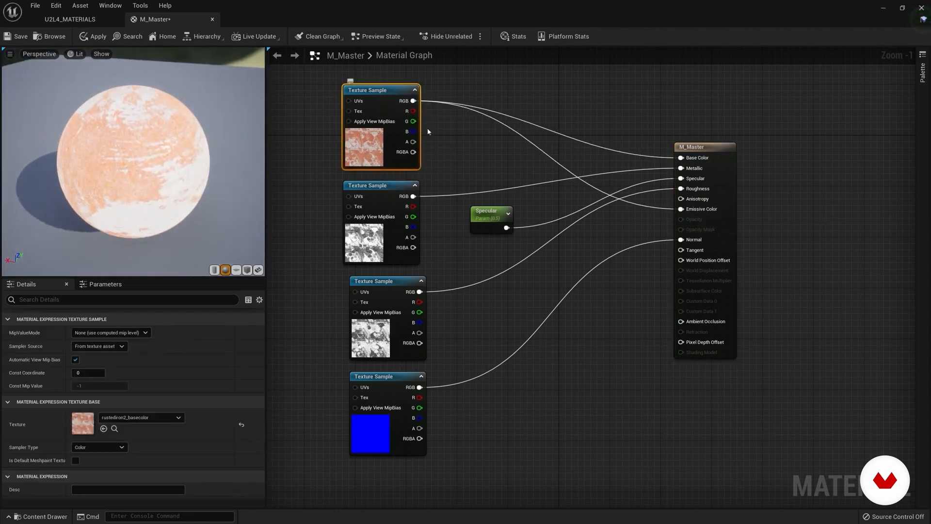
Step: Disconnect the basecolor texture from M_Master's Emissive Color and inspect the sphere up close from several angles
{"action": "left_click", "coordinate": [656, 212], "text": "alt"}
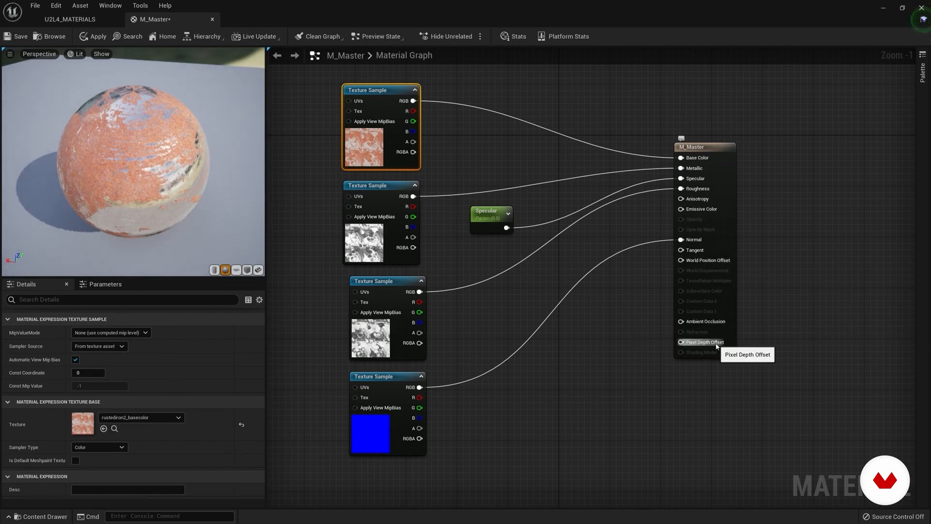
{"action": "left_click_drag", "start_coordinate": [700, 155], "coordinate": [693, 154]}
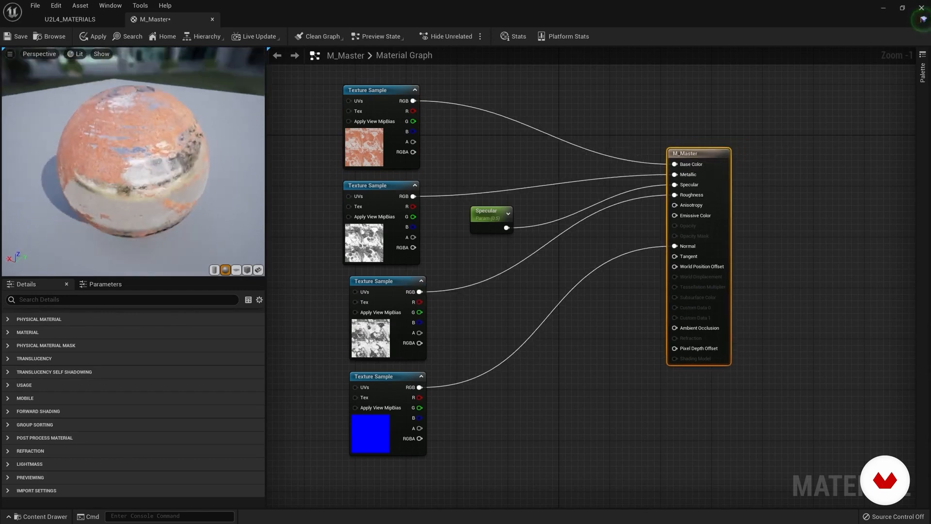
{"action": "scroll", "coordinate": [133, 162], "scroll_direction": "up", "scroll_amount": 3}
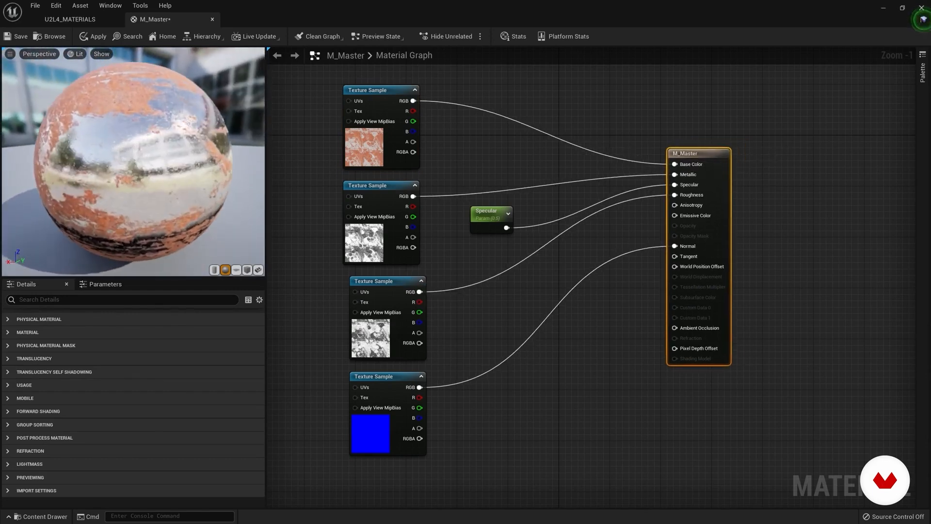
{"action": "left_click_drag", "start_coordinate": [133, 162], "coordinate": [226, 163]}
{"action": "left_click_drag", "start_coordinate": [133, 162], "coordinate": [225, 201]}
{"action": "left_click_drag", "start_coordinate": [164, 161], "coordinate": [211, 116]}
{"action": "scroll", "coordinate": [164, 161], "scroll_direction": "down", "scroll_amount": 3}
{"action": "left_click_drag", "start_coordinate": [164, 161], "coordinate": [189, 161]}
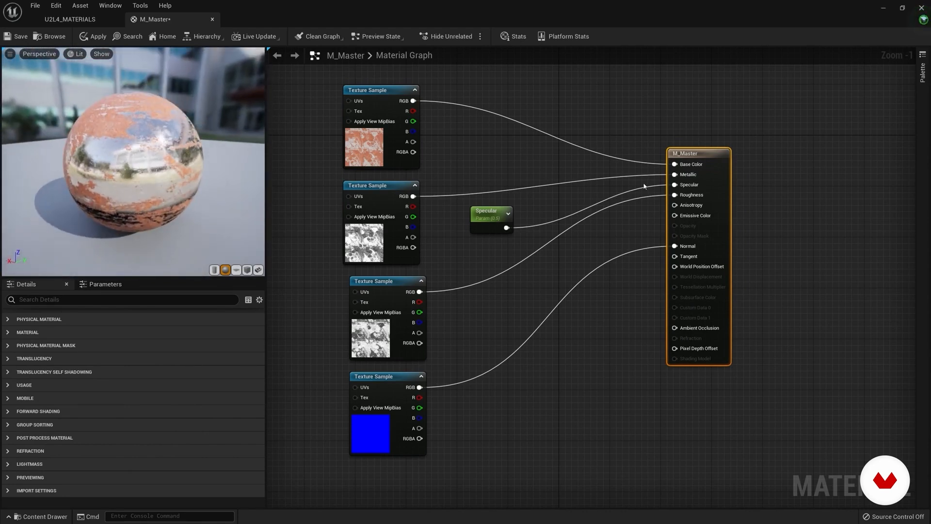
Step: Move the M_Master node farther from the textures, add a LinearInterpolate node, and place it between the basecolor texture and the result node
{"action": "left_click_drag", "start_coordinate": [689, 155], "coordinate": [713, 154]}
{"action": "right_click", "coordinate": [568, 100]}
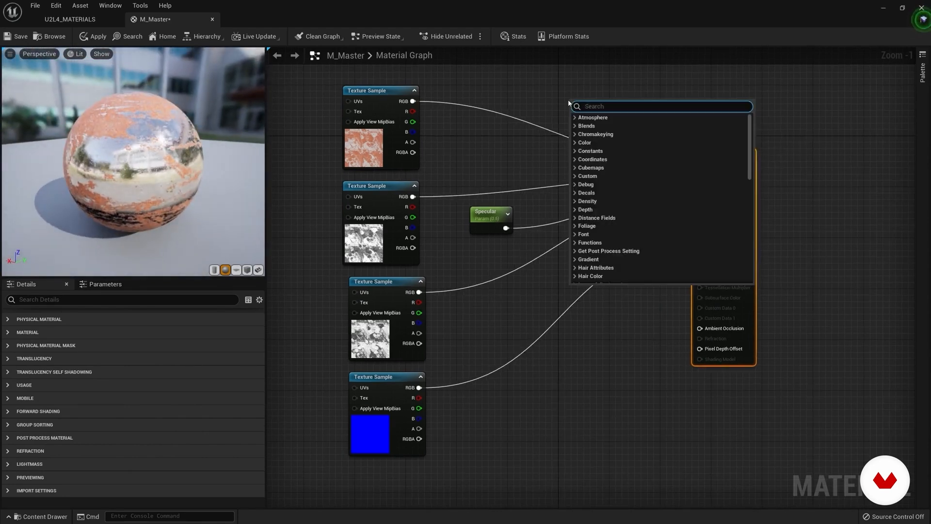
{"action": "type", "text": "lerp"}
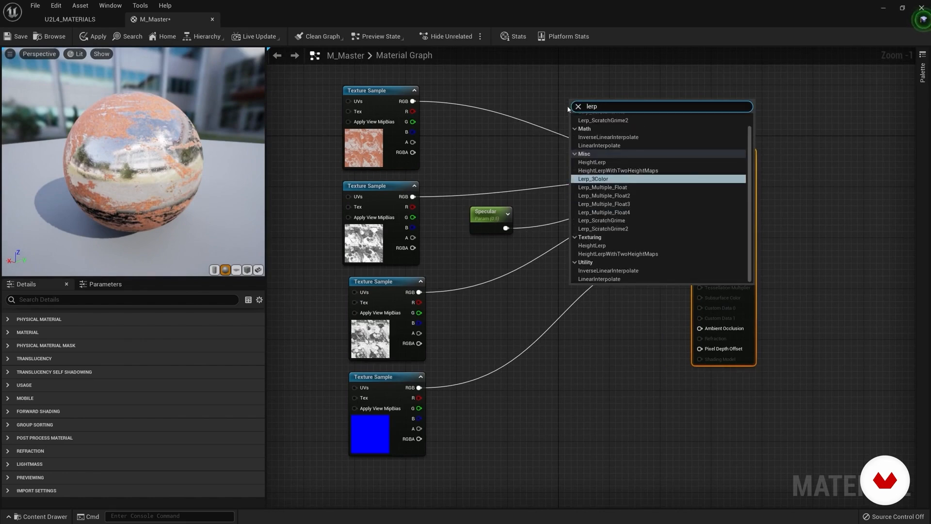
{"action": "left_click", "coordinate": [544, 104]}
{"action": "left_click", "coordinate": [576, 127]}
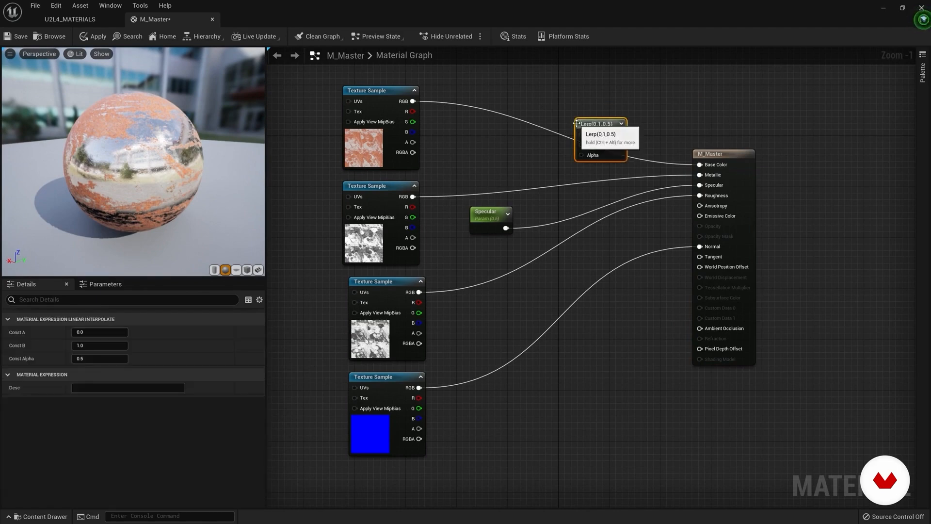
{"action": "left_click_drag", "start_coordinate": [592, 122], "coordinate": [615, 100]}
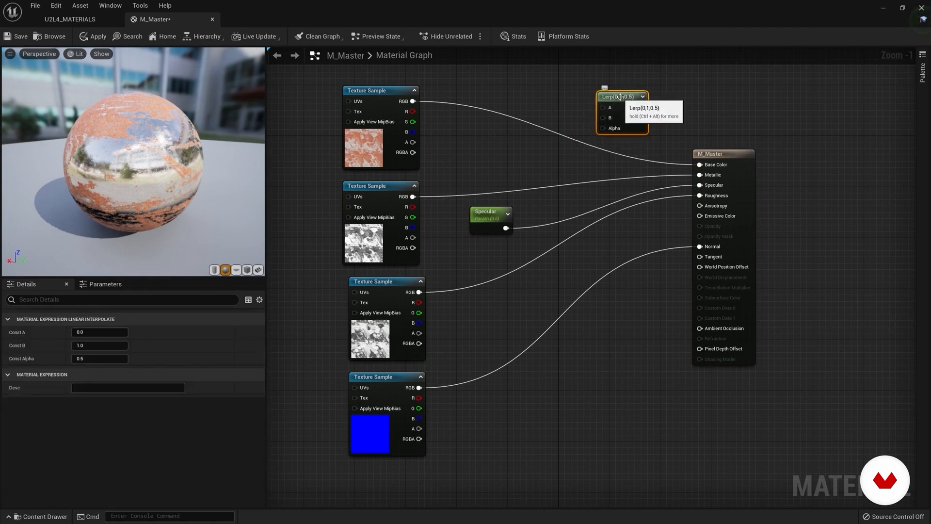
{"action": "left_click_drag", "start_coordinate": [620, 97], "coordinate": [531, 142]}
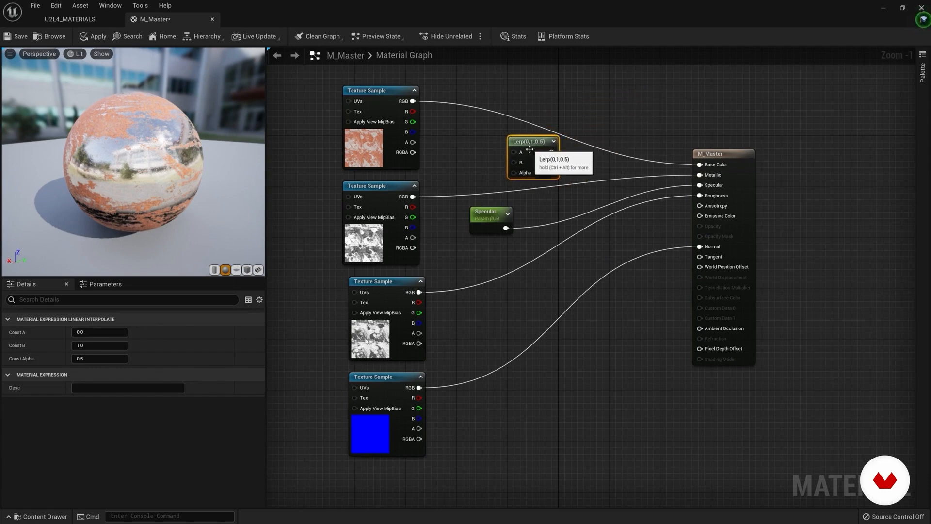
Step: Align the roughness and normal texture nodes under the metallic node and open the rustediron2_roughness texture
{"action": "left_click_drag", "start_coordinate": [388, 283], "coordinate": [381, 283]}
{"action": "left_click_drag", "start_coordinate": [377, 379], "coordinate": [372, 387]}
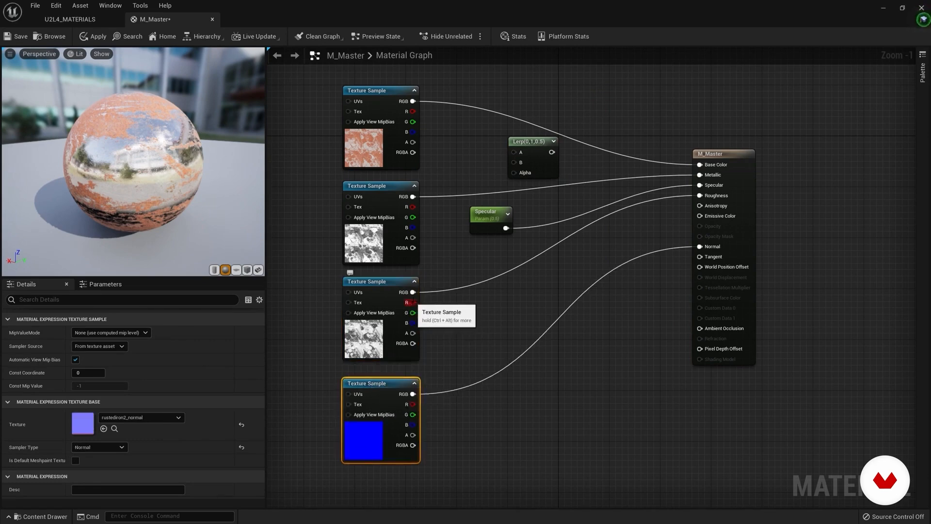
{"action": "left_click", "coordinate": [368, 335]}
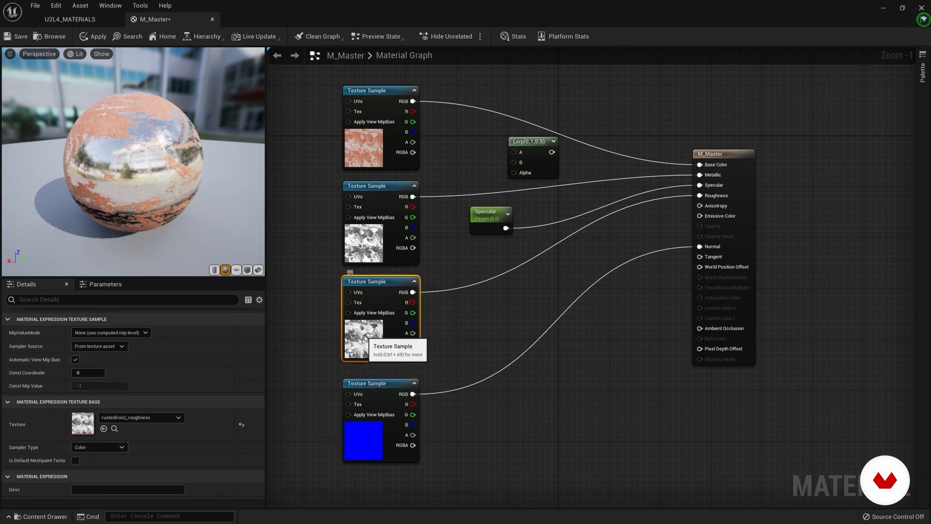
{"action": "double_click", "coordinate": [81, 422]}
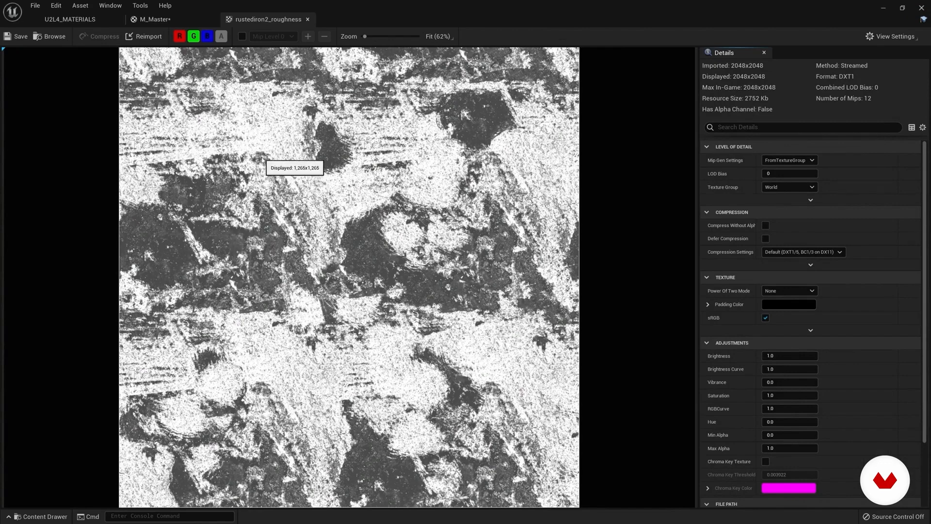
Step: Examine the roughness texture's red, green and blue channels one by one, re-enable all three, and return to M_Master
{"action": "left_click", "coordinate": [208, 36]}
{"action": "left_click", "coordinate": [193, 36]}
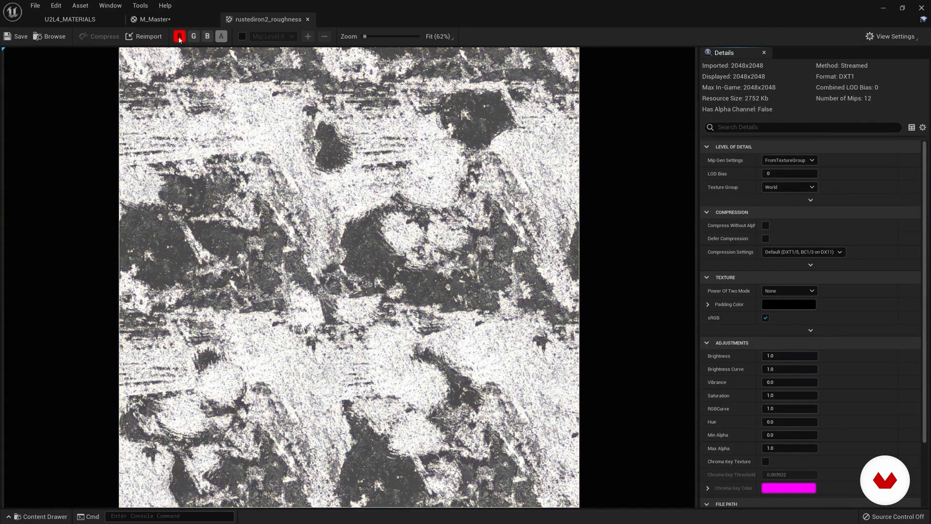
{"action": "left_click", "coordinate": [180, 37]}
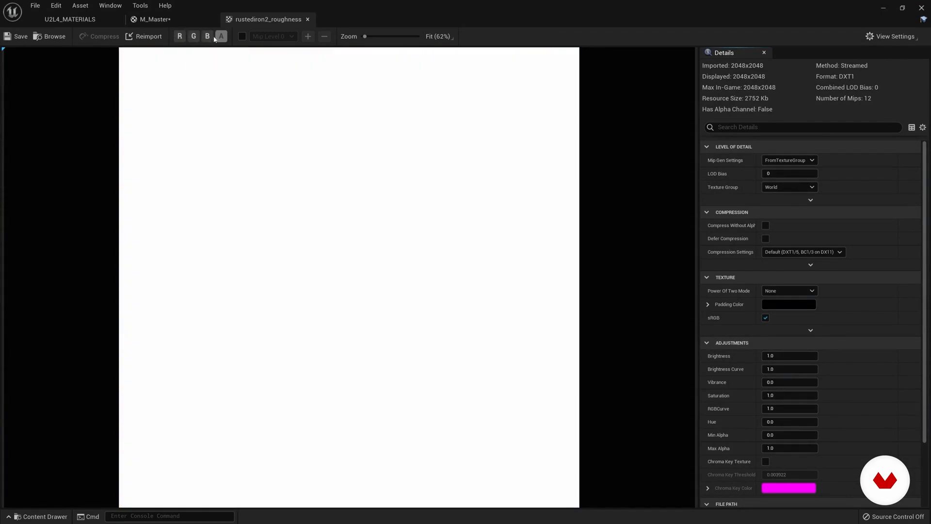
{"action": "left_click", "coordinate": [180, 37]}
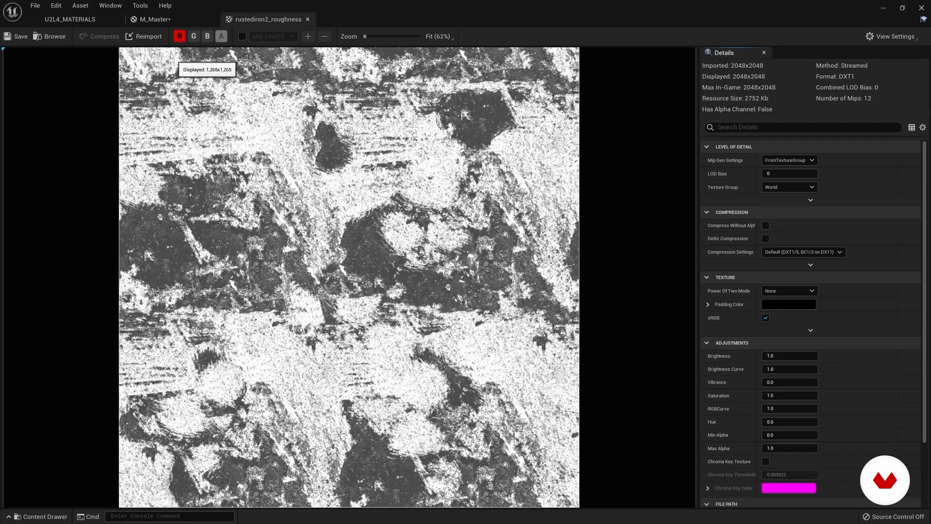
{"action": "left_click", "coordinate": [180, 36]}
{"action": "left_click", "coordinate": [194, 36]}
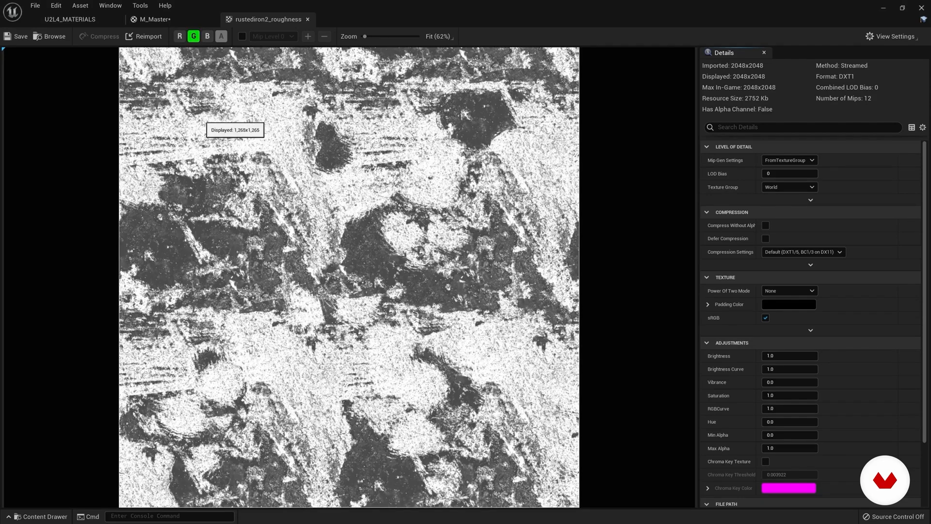
{"action": "left_click", "coordinate": [194, 39]}
{"action": "left_click", "coordinate": [208, 37]}
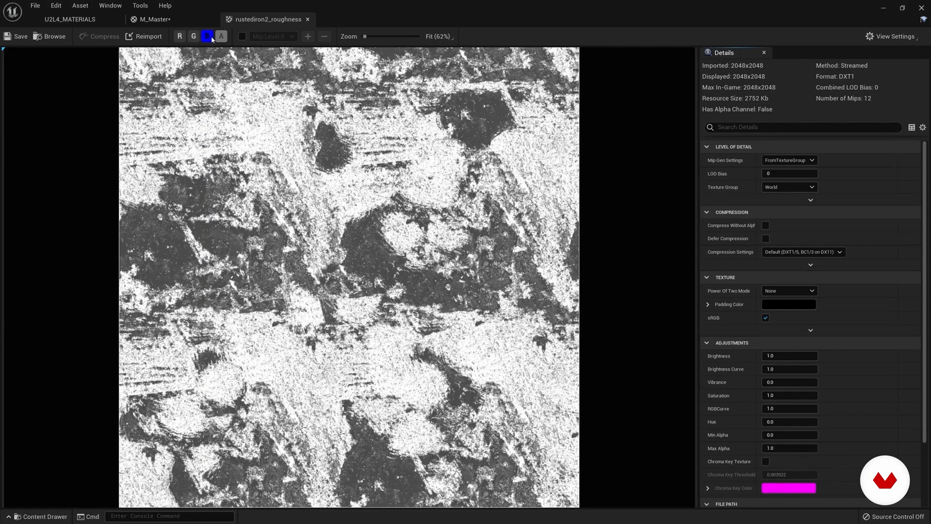
{"action": "left_click", "coordinate": [194, 39]}
{"action": "left_click", "coordinate": [180, 37]}
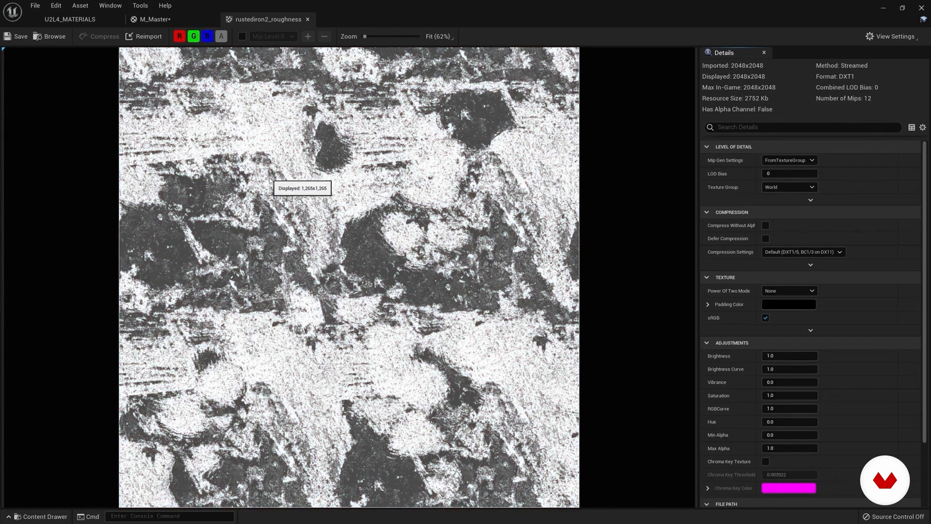
{"action": "left_click", "coordinate": [156, 19]}
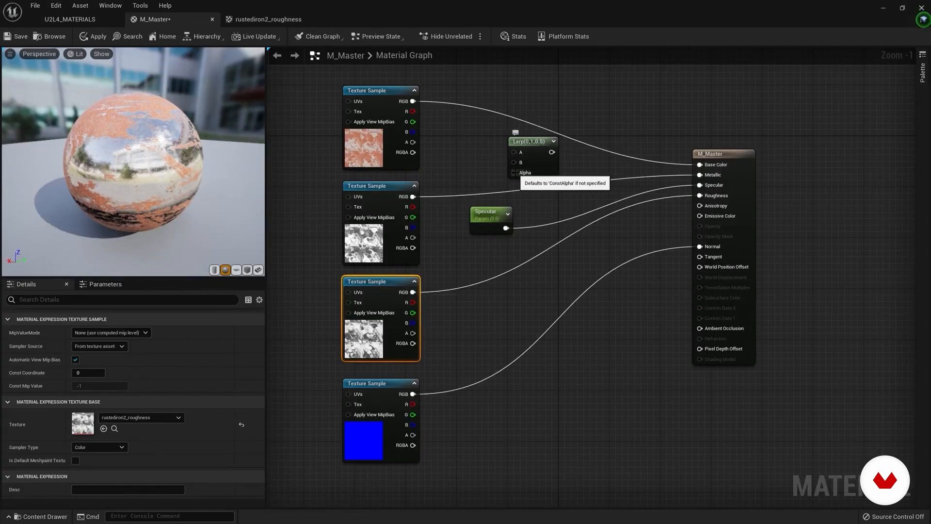
Step: Connect the roughness texture's R output to the Lerp's Alpha and the Lerp's output to Roughness, placing the Lerp between the two nodes
{"action": "left_click", "coordinate": [526, 150]}
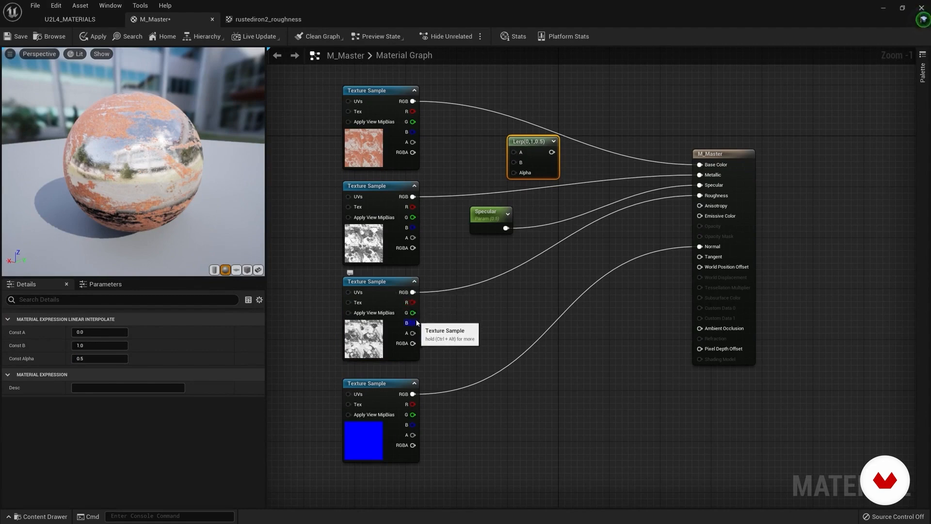
{"action": "left_click_drag", "start_coordinate": [412, 302], "coordinate": [700, 197]}
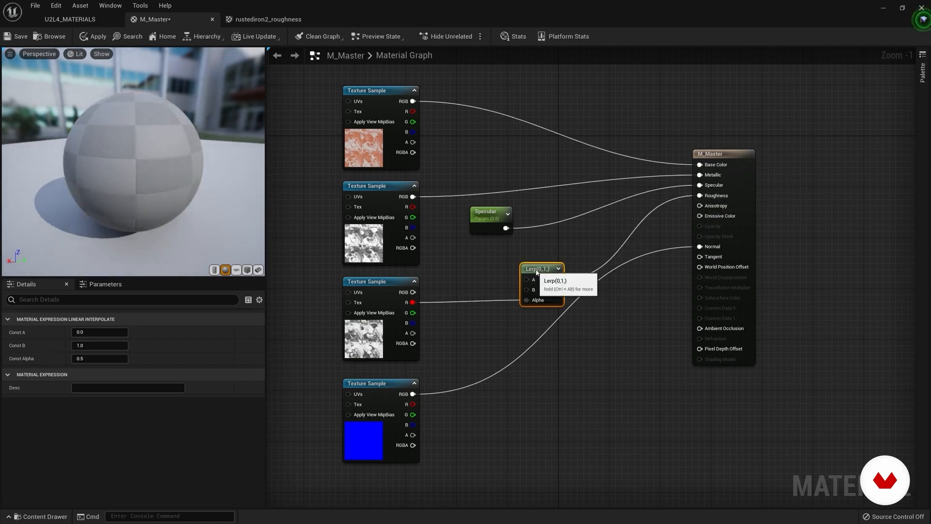
{"action": "left_click_drag", "start_coordinate": [537, 268], "coordinate": [556, 260]}
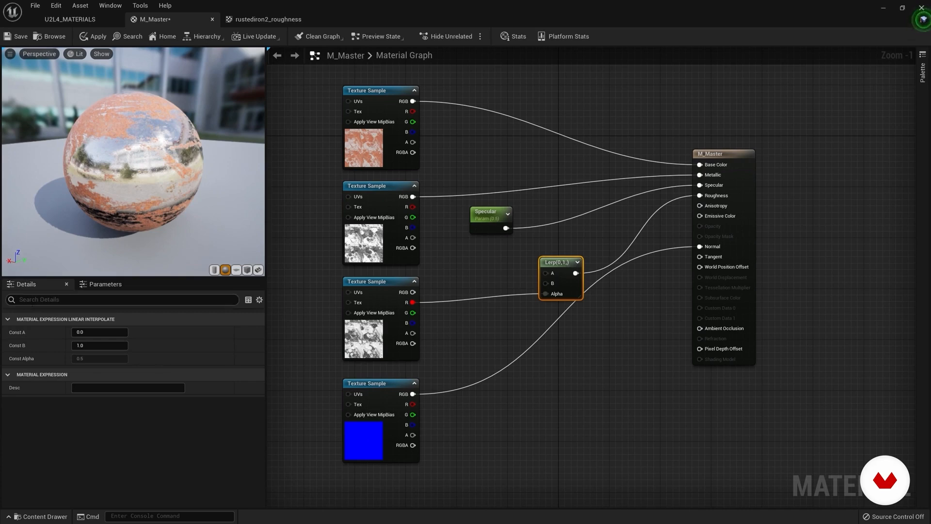
{"action": "left_click_drag", "start_coordinate": [552, 262], "coordinate": [535, 263]}
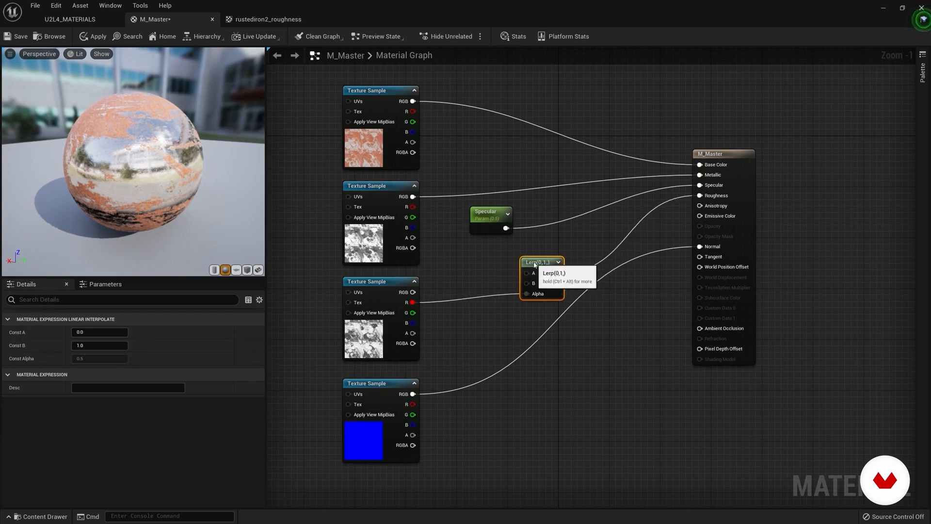
Step: Break the link between the roughness texture's R output and the Lerp's Alpha, inspect the sphere, and reconnect it
{"action": "left_click", "coordinate": [477, 299], "text": "alt"}
{"action": "left_click", "coordinate": [544, 264]}
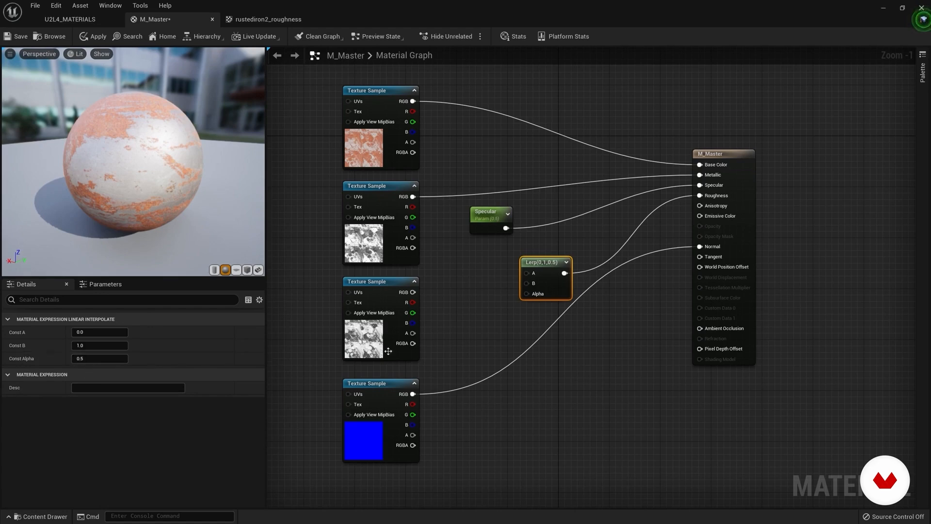
{"action": "left_click_drag", "start_coordinate": [413, 302], "coordinate": [526, 294]}
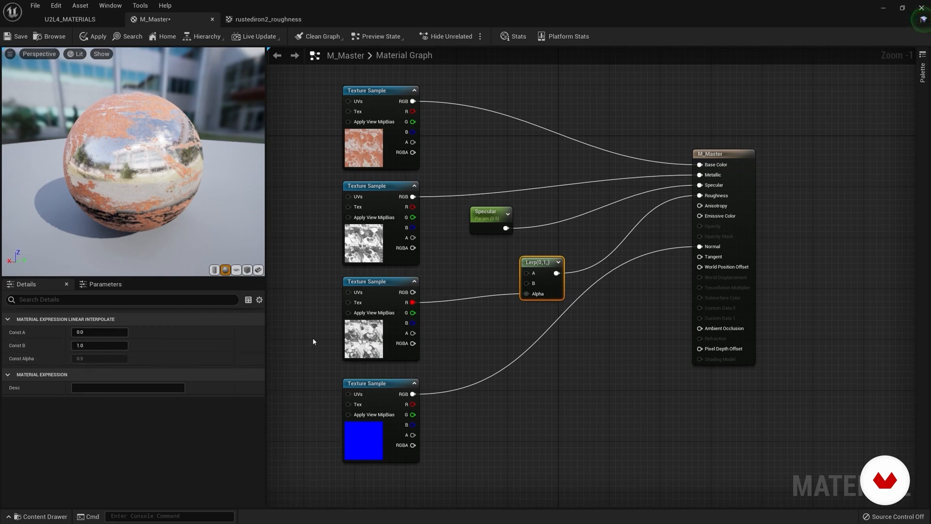
{"action": "mouse_move", "coordinate": [149, 194]}
{"action": "left_mouse_down"}
{"action": "mouse_move", "coordinate": [165, 191]}
{"action": "mouse_move", "coordinate": [150, 196]}
{"action": "left_mouse_up"}
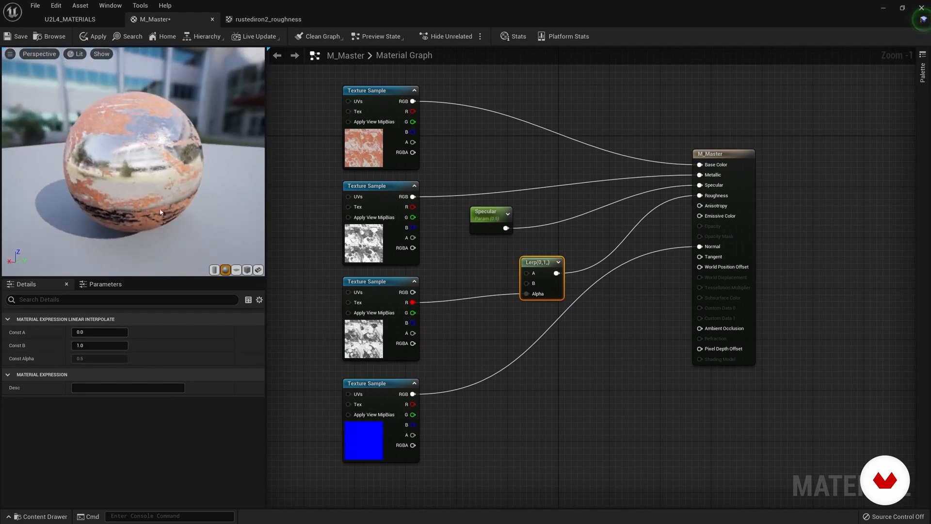
{"action": "left_click_drag", "start_coordinate": [550, 262], "coordinate": [517, 264]}
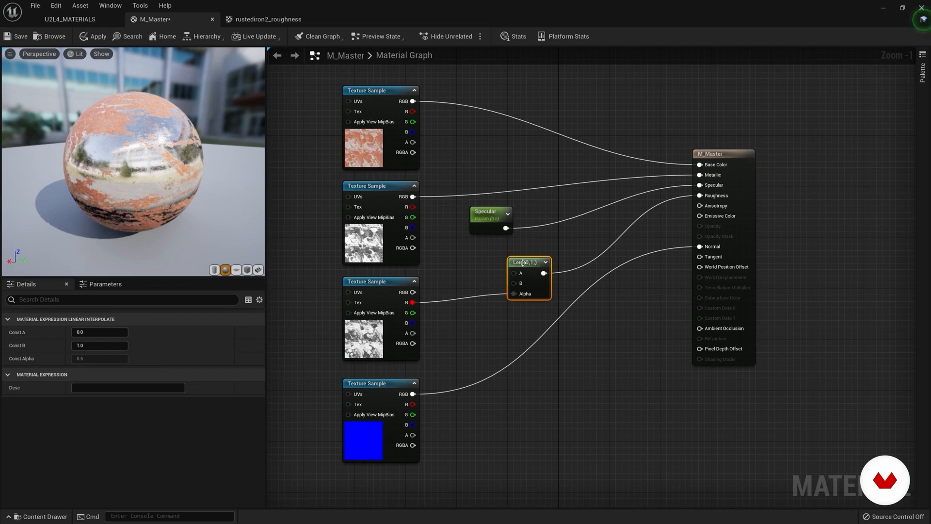
{"action": "left_click_drag", "start_coordinate": [520, 262], "coordinate": [518, 266]}
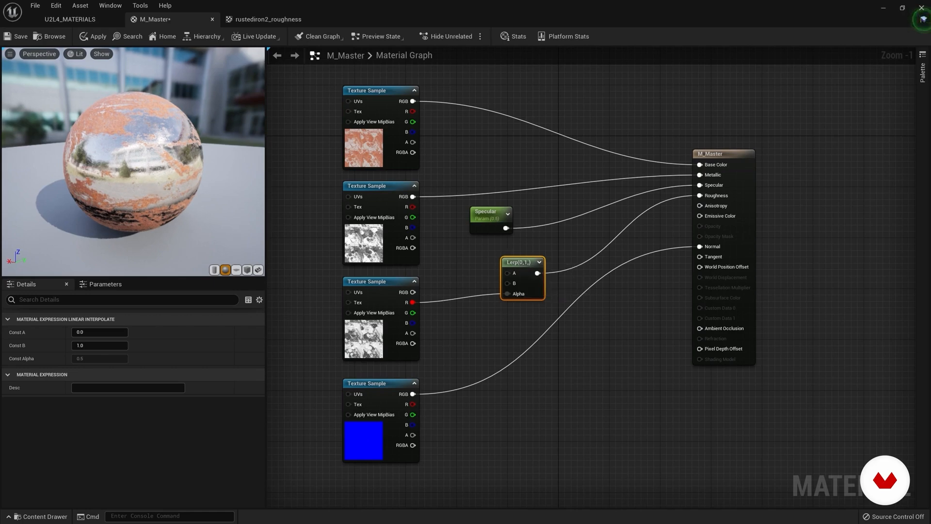
{"action": "left_click_drag", "start_coordinate": [154, 191], "coordinate": [140, 186]}
{"action": "left_click_drag", "start_coordinate": [519, 262], "coordinate": [538, 262]}
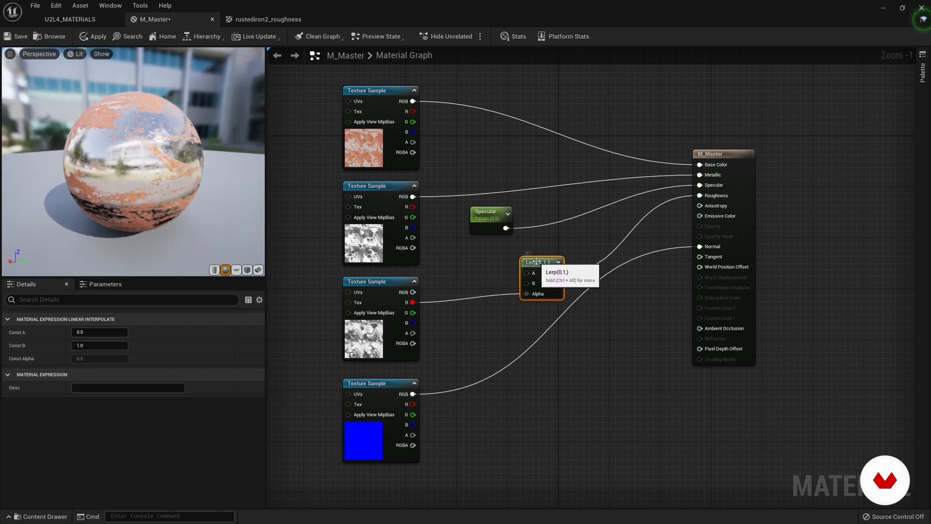
Step: Set the Lerp node's Const A to 1 and inspect the roughness of the sphere up close
{"action": "left_click", "coordinate": [102, 332]}
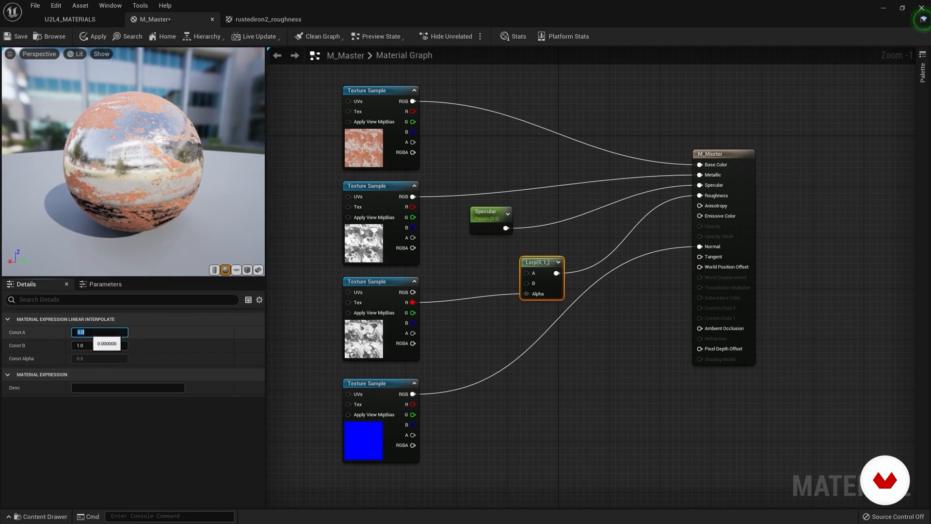
{"action": "type", "text": "1"}
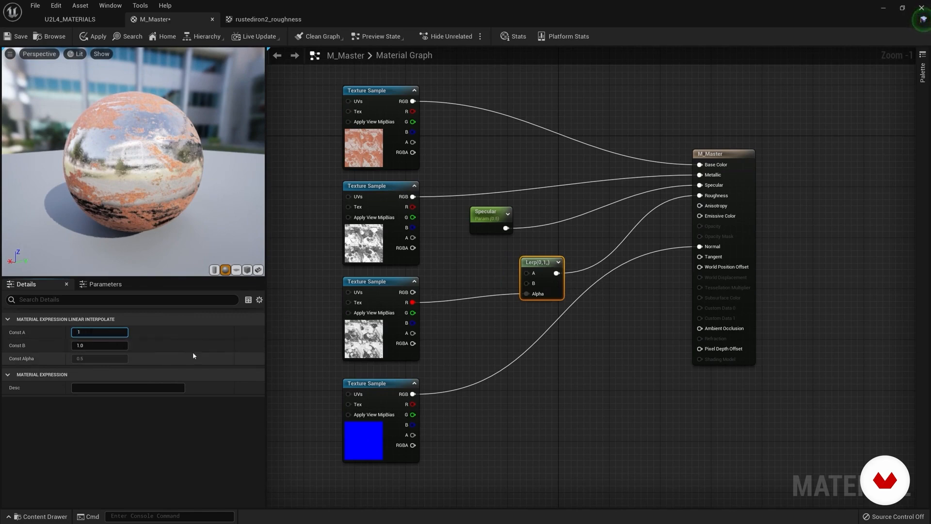
{"action": "key", "text": "Return"}
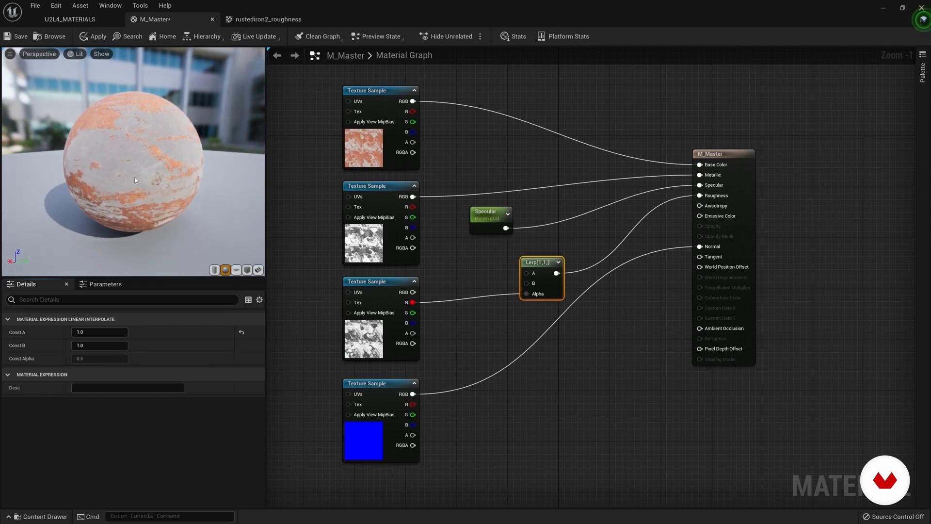
{"action": "left_click_drag", "start_coordinate": [133, 162], "coordinate": [177, 162]}
{"action": "scroll", "coordinate": [158, 162], "scroll_direction": "up", "scroll_amount": 3}
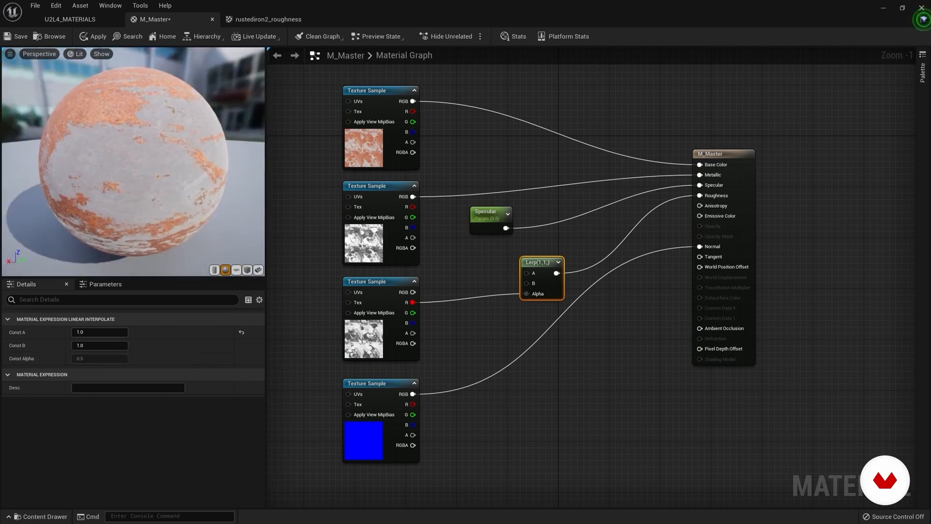
Step: Start previewing the Lerp node's output on the sphere and look at it from another angle
{"action": "right_click", "coordinate": [546, 262]}
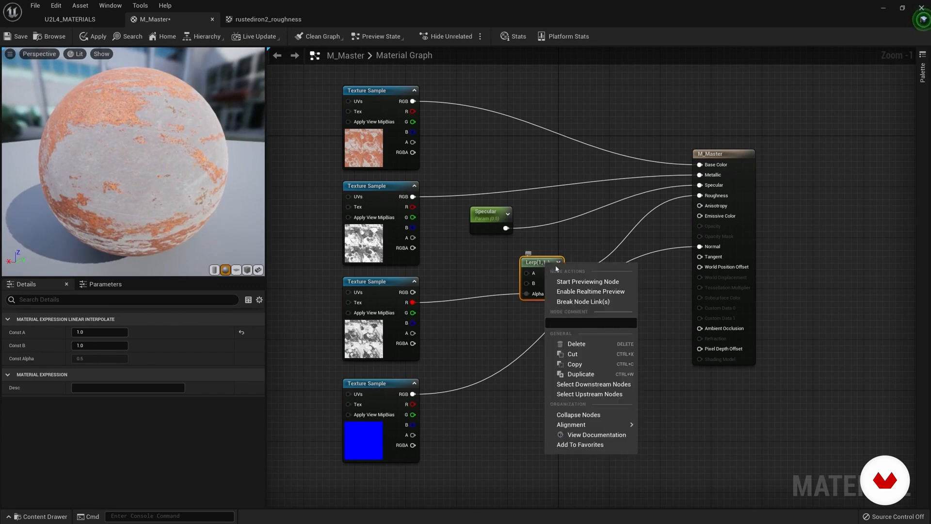
{"action": "left_click", "coordinate": [589, 281]}
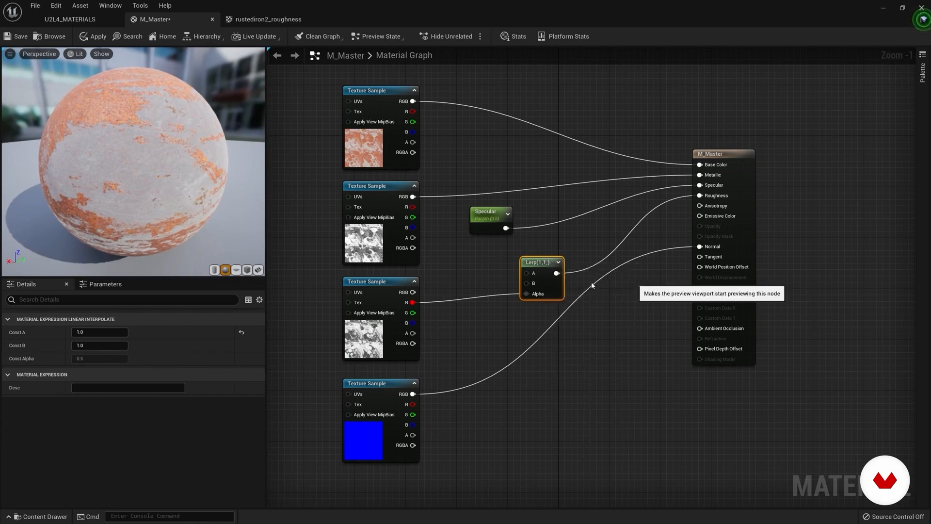
{"action": "left_click_drag", "start_coordinate": [169, 209], "coordinate": [194, 236]}
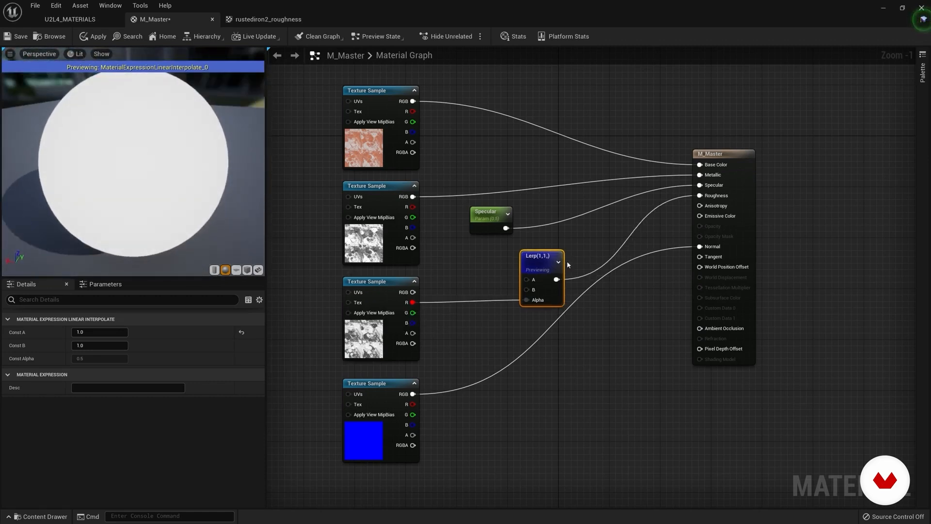
Step: Stop previewing the Lerp node, nudge it slightly down, and inspect the full material on the sphere from another angle
{"action": "right_click", "coordinate": [546, 265]}
{"action": "left_click", "coordinate": [585, 272]}
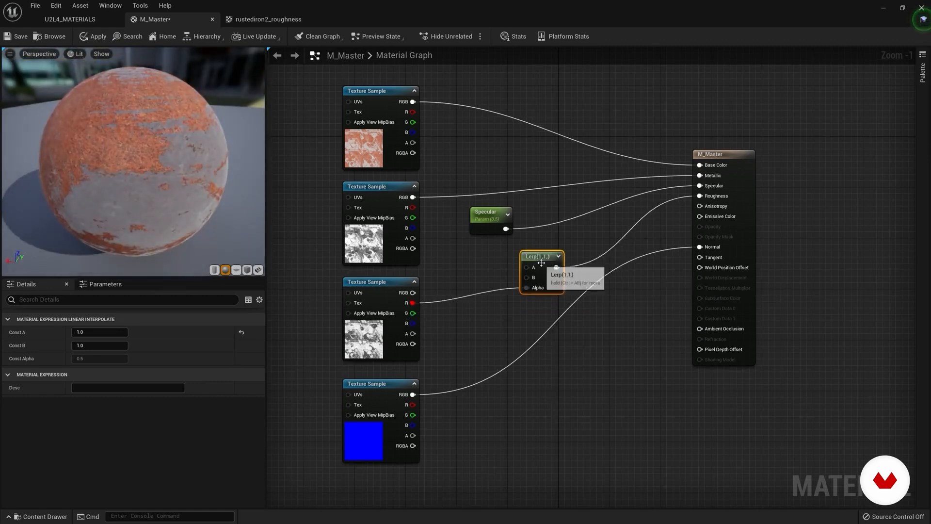
{"action": "left_click_drag", "start_coordinate": [541, 265], "coordinate": [542, 271]}
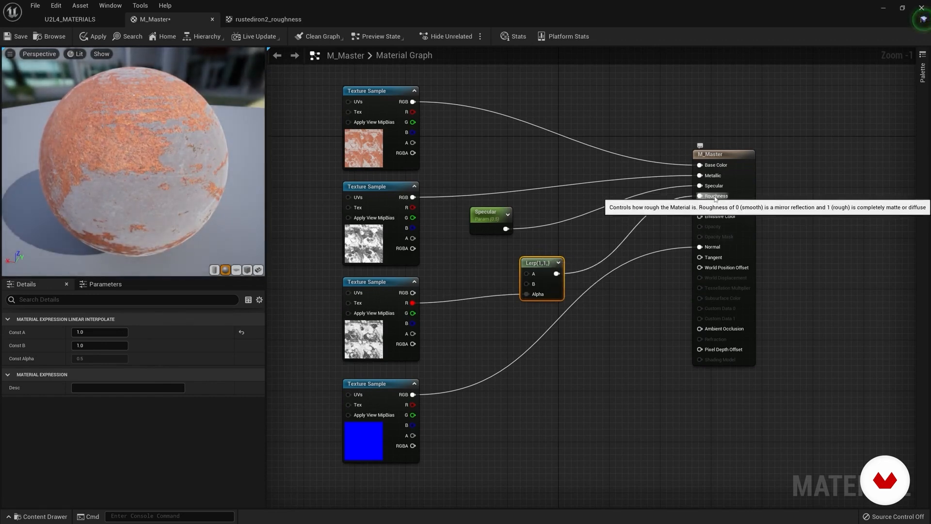
{"action": "mouse_move", "coordinate": [163, 212]}
{"action": "left_mouse_down"}
{"action": "mouse_move", "coordinate": [207, 209]}
{"action": "mouse_move", "coordinate": [185, 219]}
{"action": "mouse_move", "coordinate": [218, 238]}
{"action": "mouse_move", "coordinate": [168, 212]}
{"action": "left_mouse_up"}
{"action": "scroll", "coordinate": [164, 211], "scroll_direction": "up", "scroll_amount": 2}
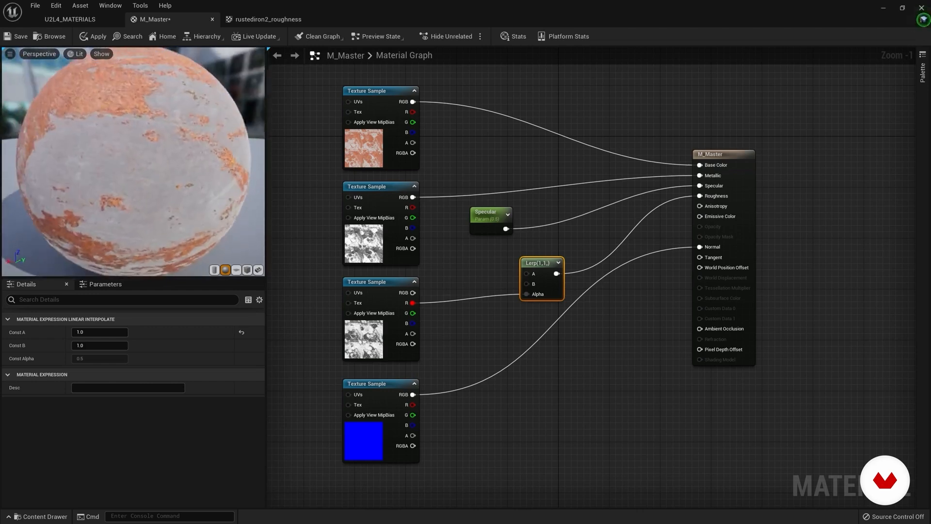
{"action": "scroll", "coordinate": [164, 211], "scroll_direction": "down", "scroll_amount": 3}
Step: Set the Lerp node's Const A and Const B both to 0 and inspect the reflections on the sphere up close
{"action": "left_click", "coordinate": [84, 333]}
{"action": "type", "text": "0"}
{"action": "key", "text": "Tab"}
{"action": "type", "text": "0"}
{"action": "key", "text": "Return"}
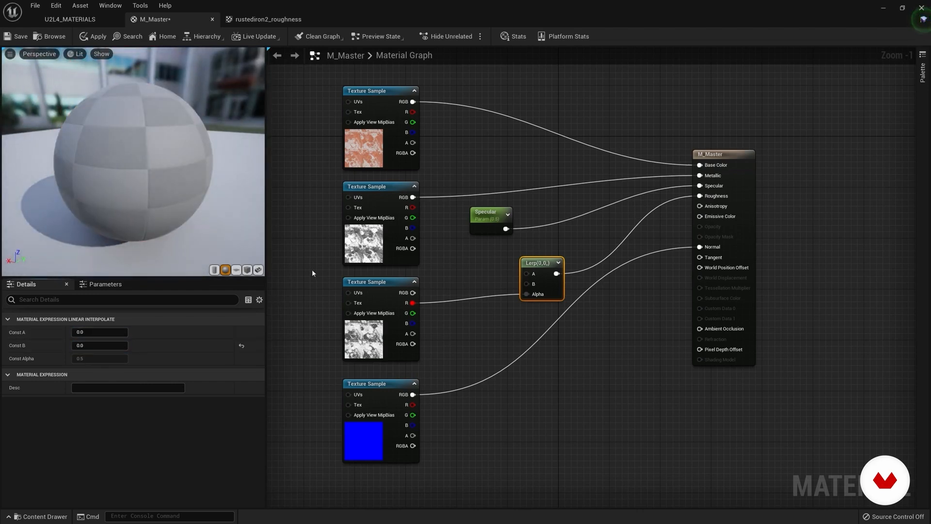
{"action": "left_click_drag", "start_coordinate": [208, 204], "coordinate": [194, 182]}
{"action": "scroll", "coordinate": [189, 225], "scroll_direction": "up", "scroll_amount": 4}
{"action": "scroll", "coordinate": [155, 194], "scroll_direction": "up", "scroll_amount": 5}
{"action": "scroll", "coordinate": [156, 186], "scroll_direction": "down", "scroll_amount": 8}
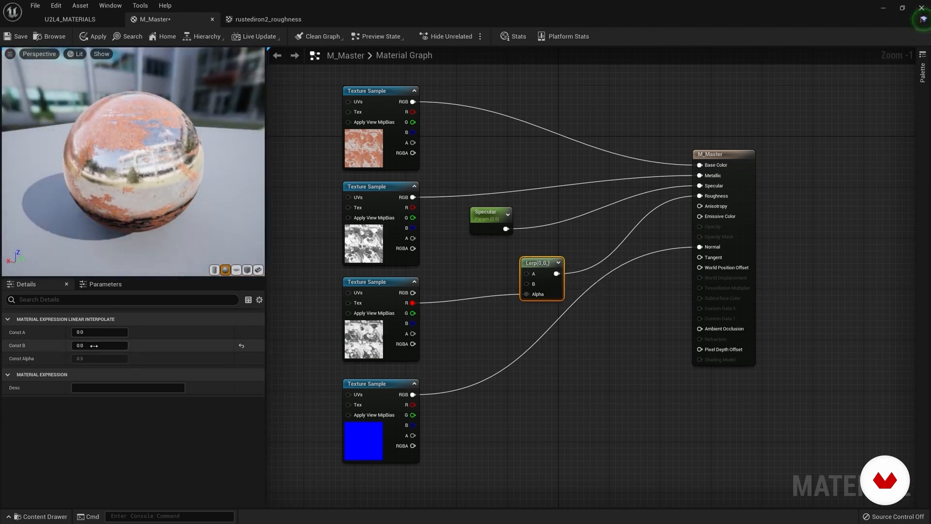
Step: Set the Lerp node's Const B to 1 and move the Lerp and M_Master nodes slightly farther apart
{"action": "type", "text": "1"}
{"action": "key", "text": "Return"}
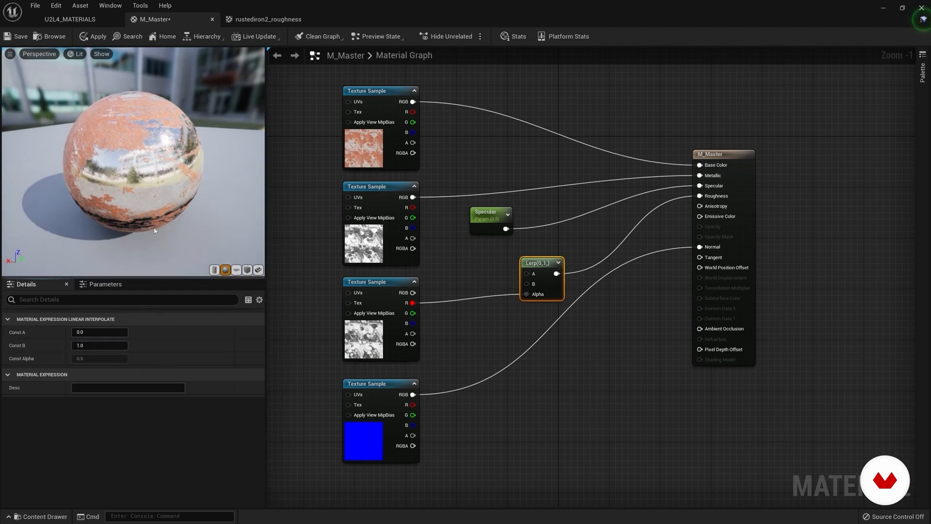
{"action": "mouse_move", "coordinate": [533, 262]}
{"action": "left_mouse_down"}
{"action": "mouse_move", "coordinate": [550, 263]}
{"action": "mouse_move", "coordinate": [538, 263]}
{"action": "left_mouse_up"}
{"action": "left_click_drag", "start_coordinate": [734, 156], "coordinate": [740, 163]}
{"action": "mouse_move", "coordinate": [544, 265]}
{"action": "left_mouse_down"}
{"action": "mouse_move", "coordinate": [562, 258]}
{"action": "mouse_move", "coordinate": [534, 265]}
{"action": "left_mouse_up"}
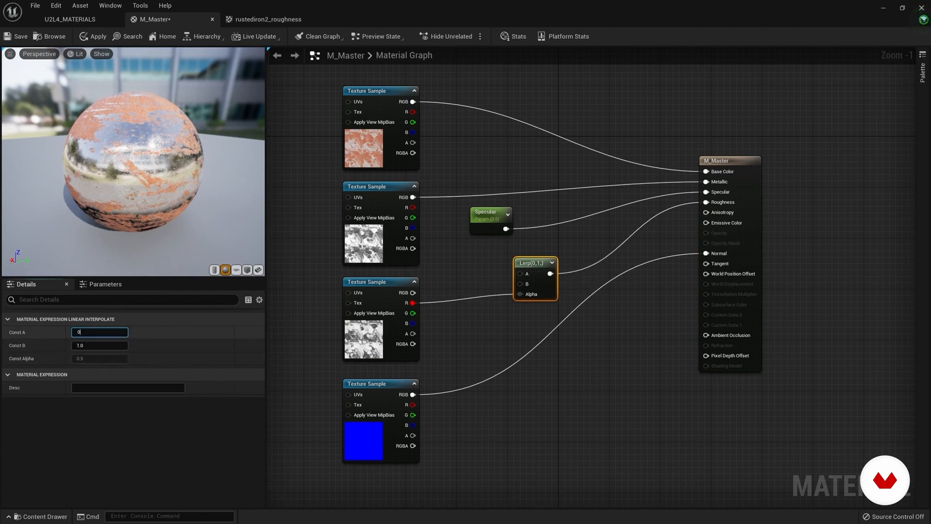
Step: Set the Lerp node's Const A to 0.3 and inspect the sphere's roughness from another angle
{"action": "key", "text": "Return"}
{"action": "left_click", "coordinate": [488, 342]}
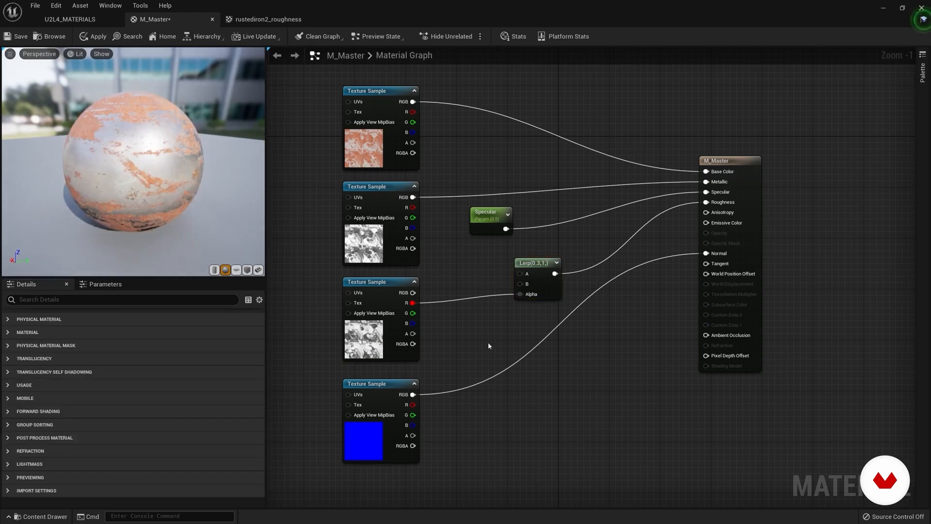
{"action": "left_click_drag", "start_coordinate": [152, 185], "coordinate": [192, 179]}
{"action": "scroll", "coordinate": [152, 161], "scroll_direction": "up", "scroll_amount": 2}
Step: Set the Lerp node's Const A to 0.2 and turn the preview to check the reflections on the sphere
{"action": "left_click", "coordinate": [534, 262]}
{"action": "left_click", "coordinate": [99, 332]}
{"action": "type", "text": "0.2"}
{"action": "key", "text": "Return"}
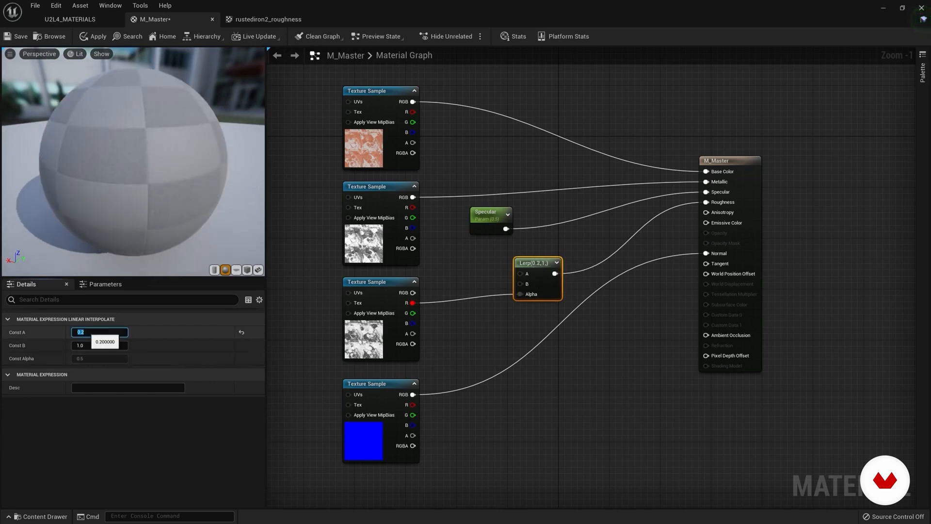
{"action": "left_click_drag", "start_coordinate": [133, 170], "coordinate": [218, 163]}
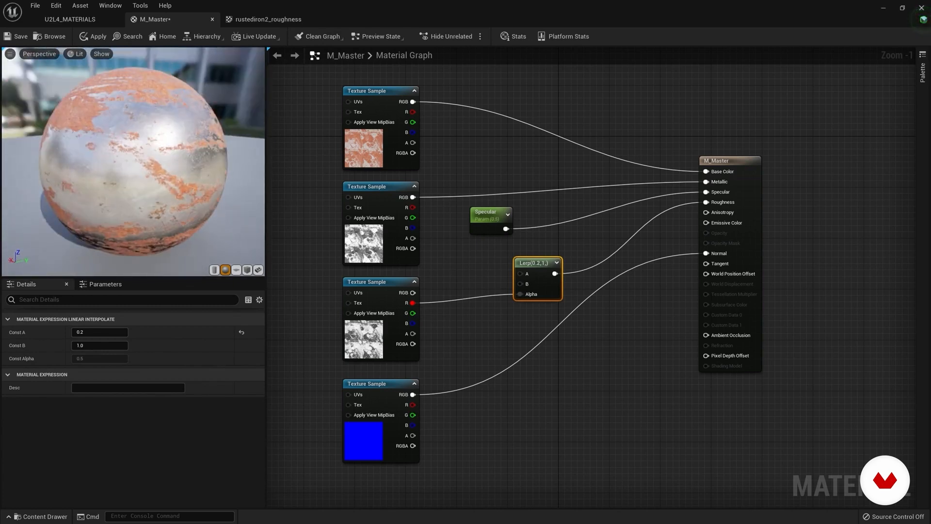
Step: Set the Lerp node's Const A to 0 and move the node slightly closer to the M_Master node
{"action": "left_click", "coordinate": [93, 332]}
{"action": "key", "text": "Return"}
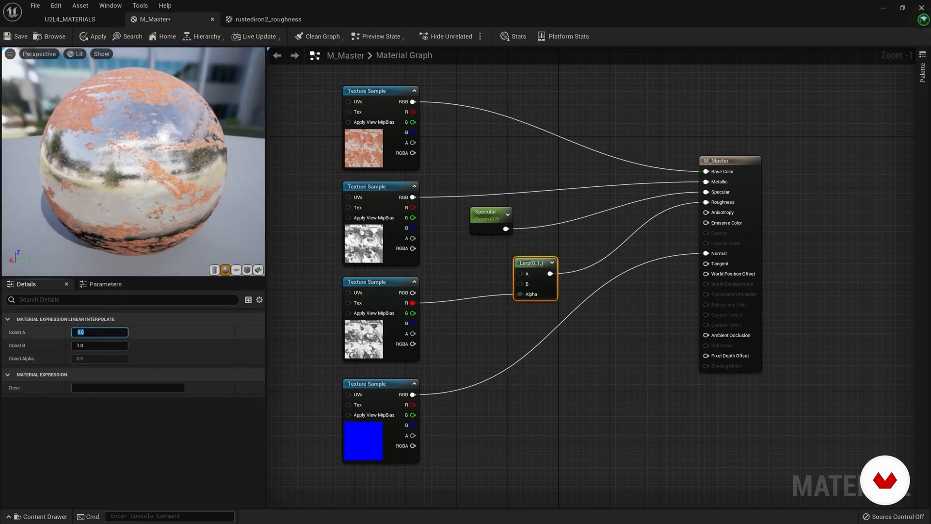
{"action": "left_click_drag", "start_coordinate": [531, 263], "coordinate": [551, 263]}
{"action": "scroll", "coordinate": [562, 155], "scroll_direction": "down", "scroll_amount": 1}
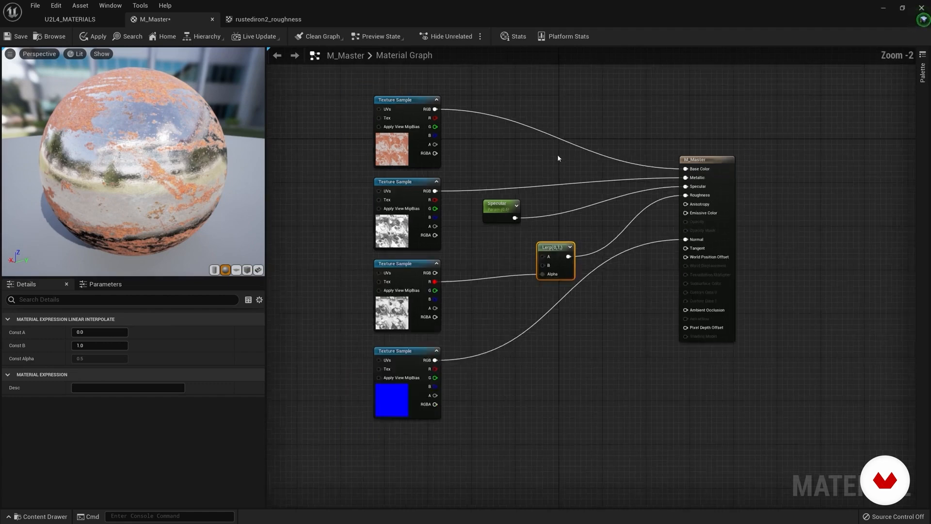
{"action": "scroll", "coordinate": [561, 155], "scroll_direction": "up", "scroll_amount": 1}
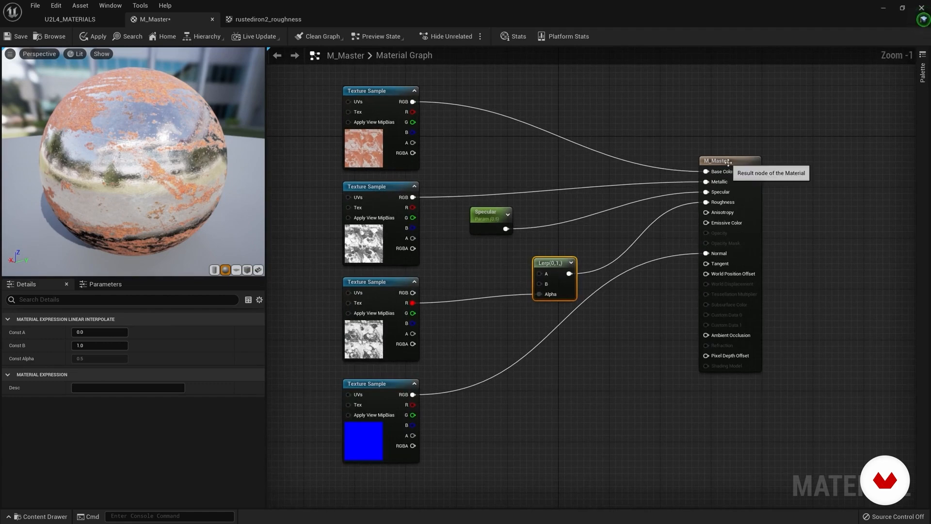
Step: Show the M_Master result node's physical material and Material settings, and open the Material Domain choices
{"action": "left_click", "coordinate": [706, 158]}
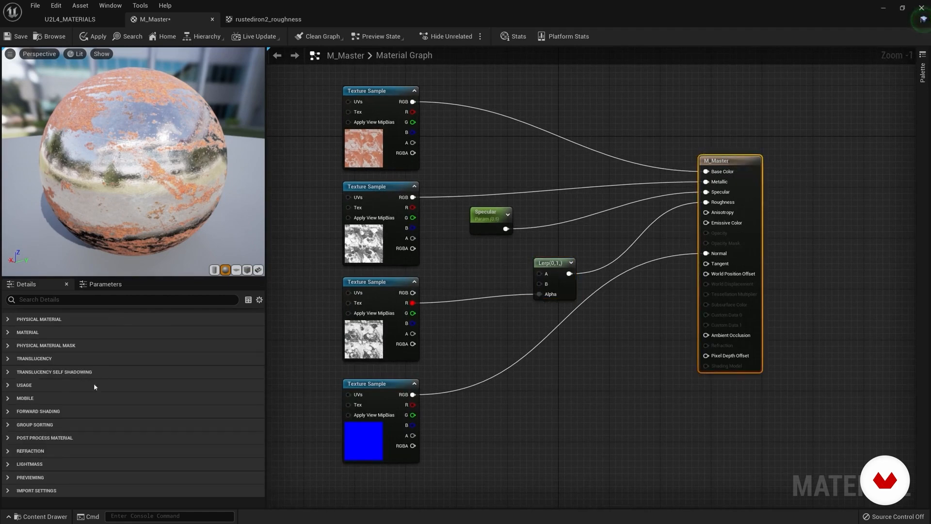
{"action": "left_click", "coordinate": [8, 319]}
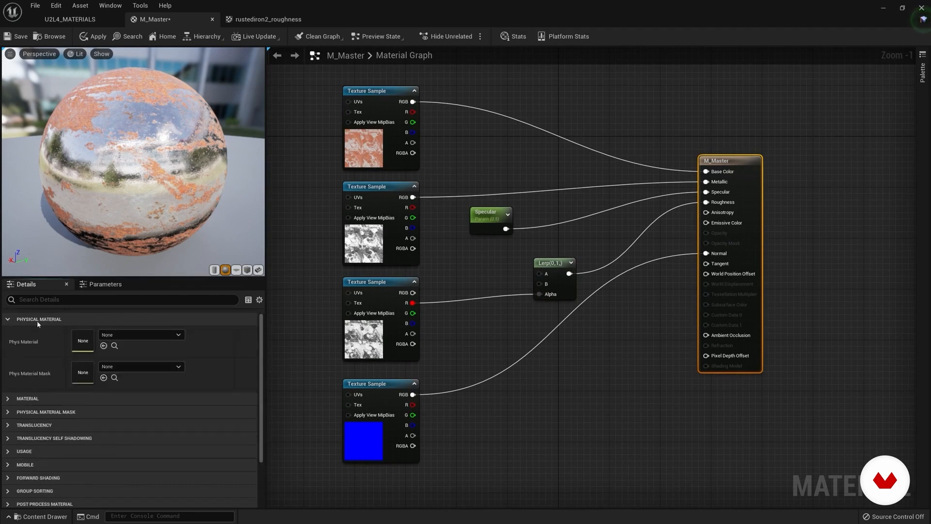
{"action": "left_click", "coordinate": [7, 319]}
{"action": "left_click", "coordinate": [7, 333]}
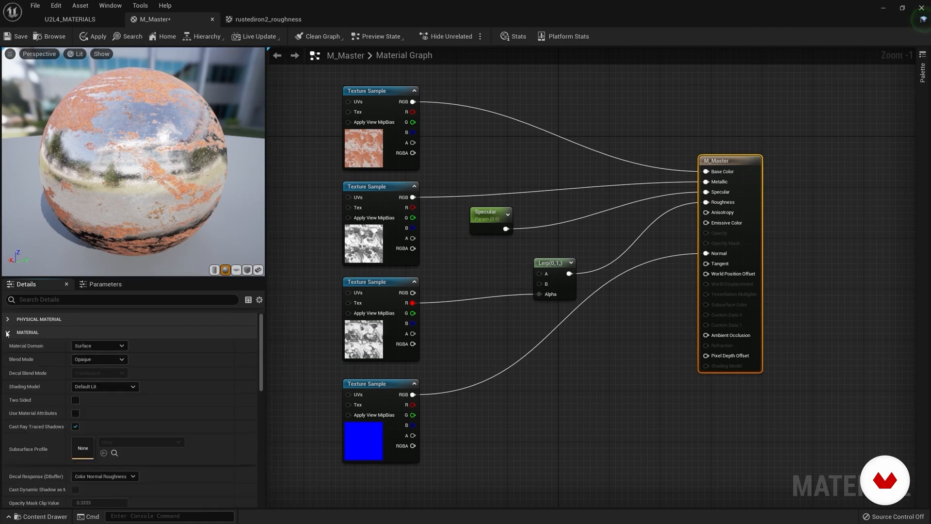
{"action": "left_click", "coordinate": [111, 346]}
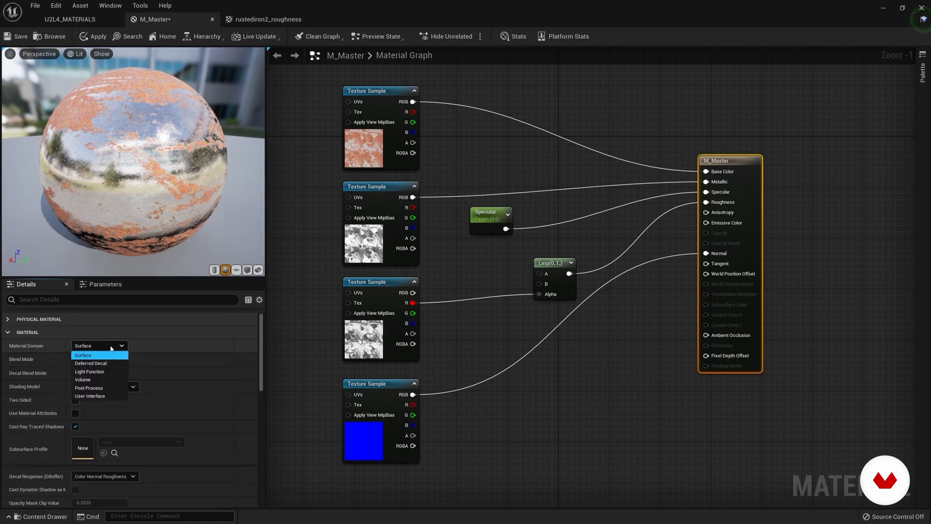
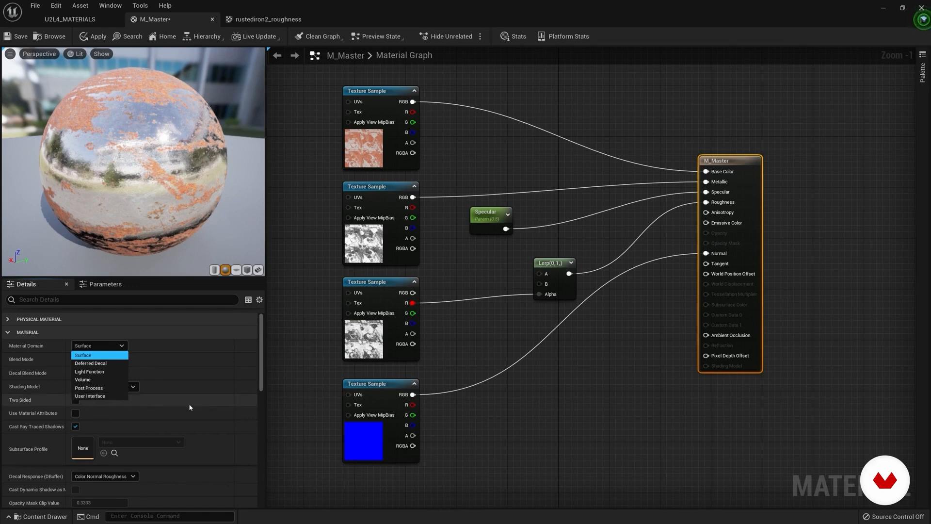
Step: Keep M_Master's Material Domain at Surface and set its Blend Mode to Masked
{"action": "left_click", "coordinate": [90, 349]}
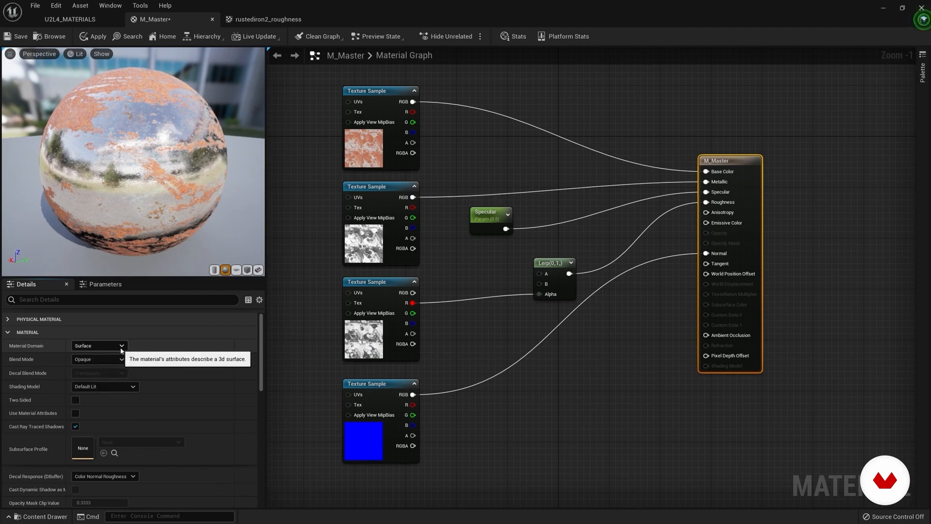
{"action": "left_click", "coordinate": [100, 360]}
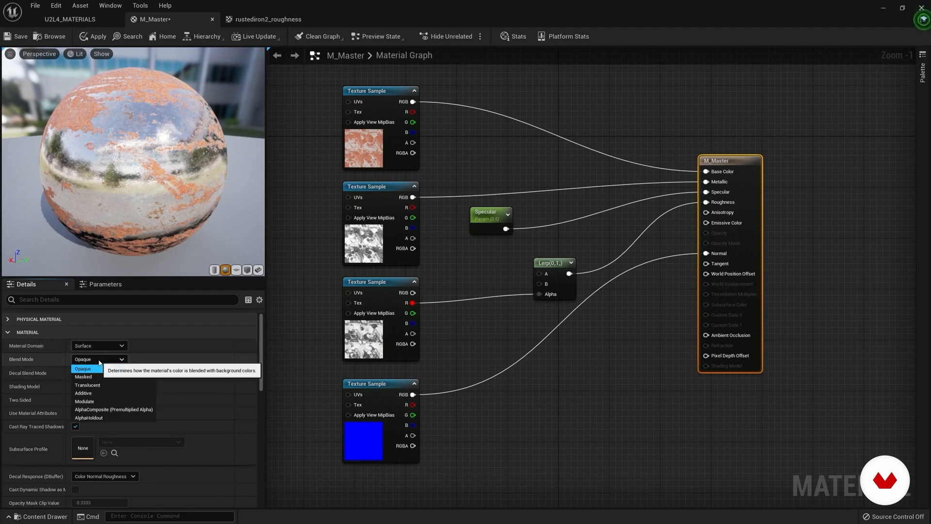
{"action": "left_click", "coordinate": [92, 377]}
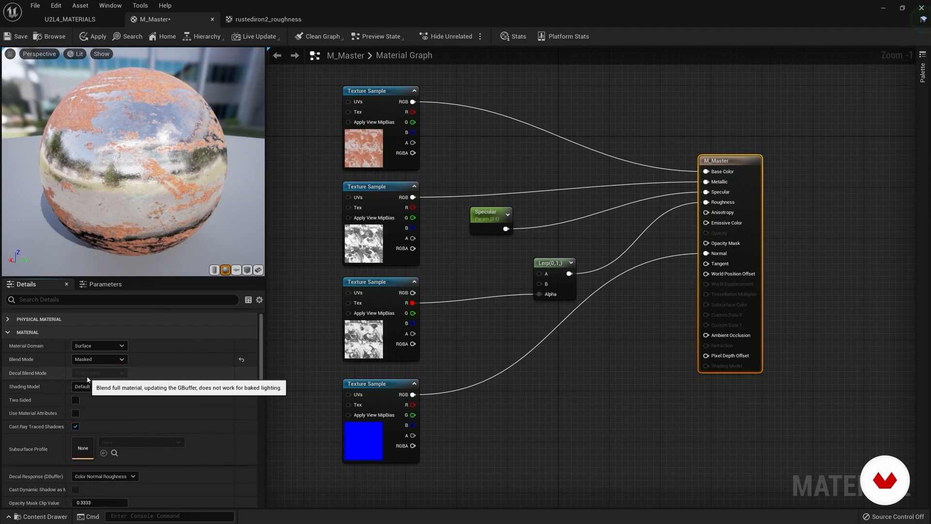
{"action": "left_click_drag", "start_coordinate": [165, 232], "coordinate": [172, 233]}
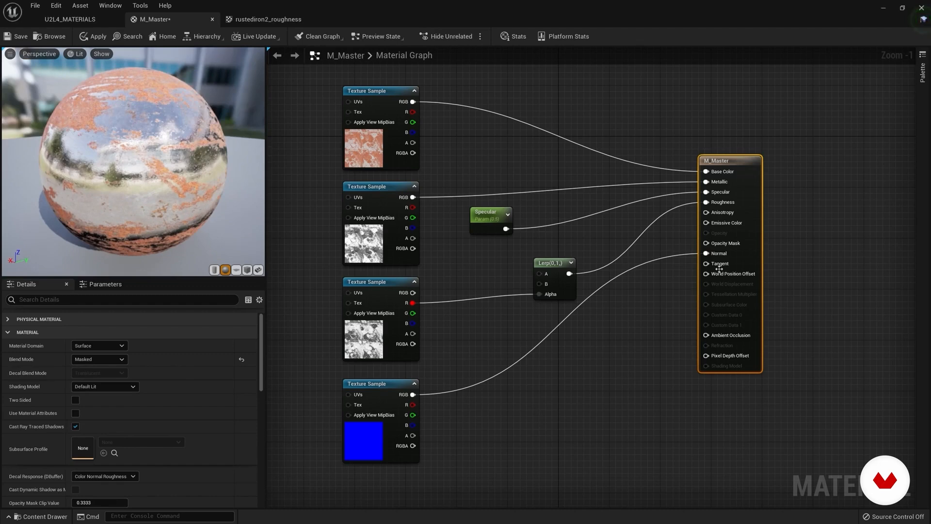
Step: Move the M_Master node slightly further away and connect the rustediron2_metallic texture's red output to Opacity Mask
{"action": "left_click_drag", "start_coordinate": [729, 164], "coordinate": [766, 169]}
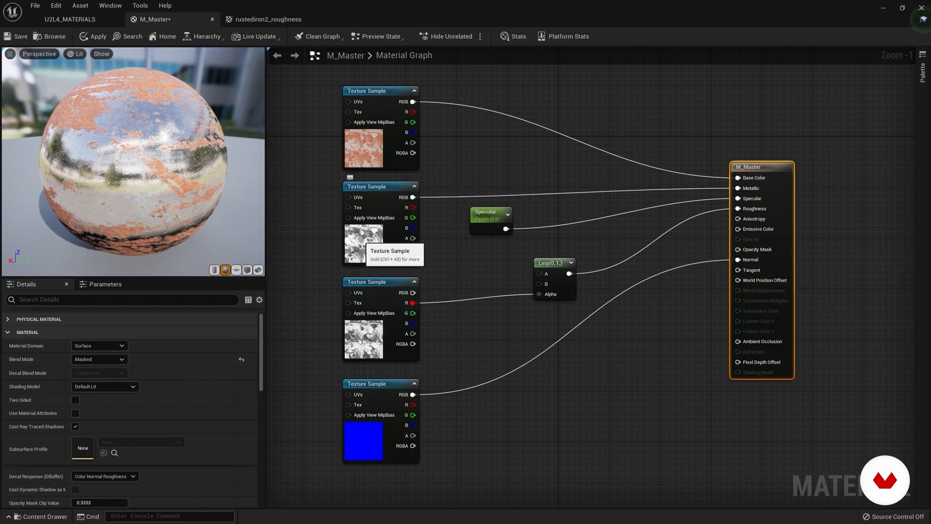
{"action": "left_click", "coordinate": [374, 186]}
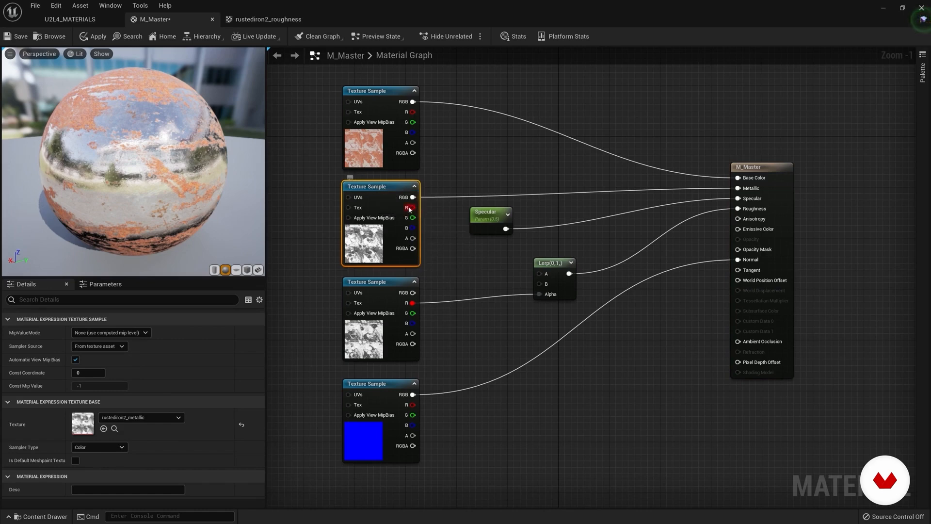
{"action": "left_click_drag", "start_coordinate": [413, 208], "coordinate": [739, 250]}
{"action": "left_click_drag", "start_coordinate": [96, 155], "coordinate": [163, 148]}
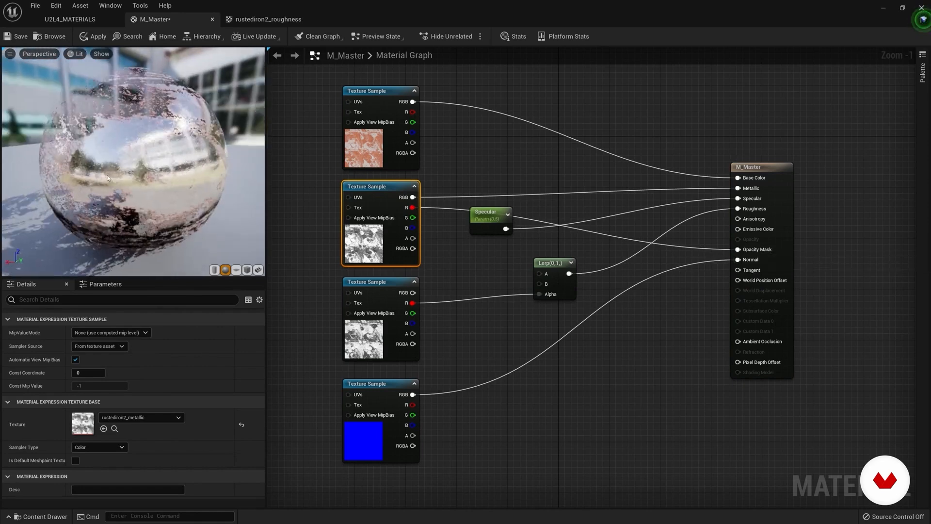
Step: Change the preview mesh to a cube and inspect the masked areas of its surface up close
{"action": "left_click", "coordinate": [248, 271]}
{"action": "mouse_move", "coordinate": [184, 204]}
{"action": "left_mouse_down"}
{"action": "mouse_move", "coordinate": [233, 192]}
{"action": "mouse_move", "coordinate": [169, 187]}
{"action": "mouse_move", "coordinate": [194, 189]}
{"action": "left_mouse_up"}
{"action": "scroll", "coordinate": [130, 147], "scroll_direction": "up", "scroll_amount": 4}
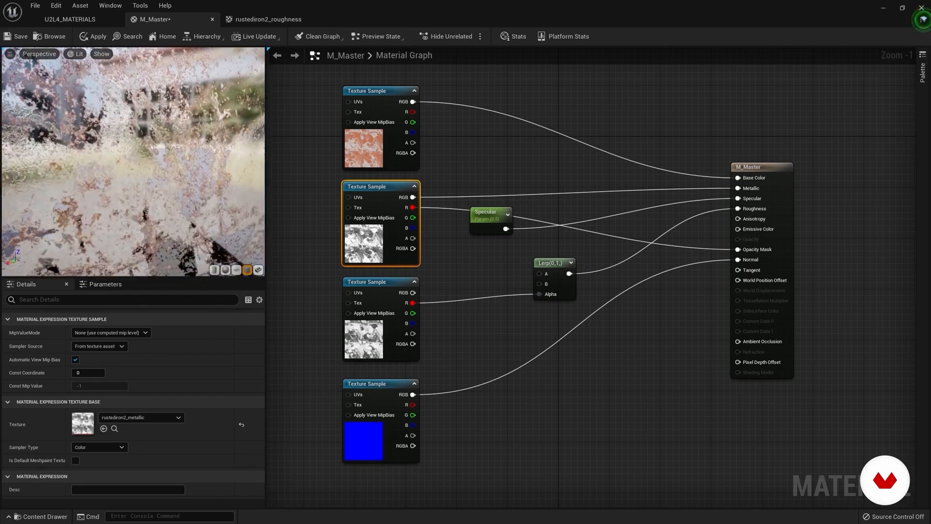
{"action": "left_click_drag", "start_coordinate": [100, 139], "coordinate": [141, 150]}
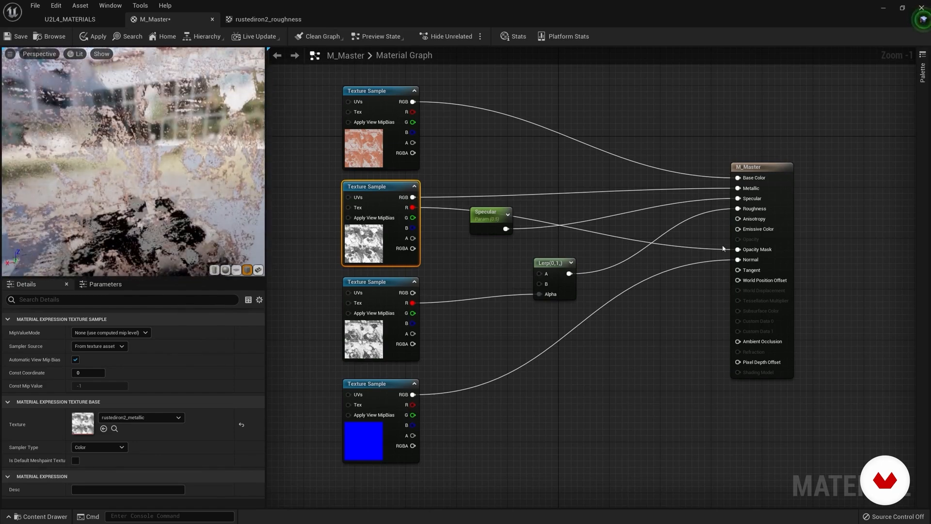
Step: Disconnect the metallic texture's red output from M_Master's Opacity Mask and check the cube
{"action": "left_click", "coordinate": [737, 250], "text": "alt"}
{"action": "scroll", "coordinate": [194, 163], "scroll_direction": "down", "scroll_amount": 4}
{"action": "mouse_move", "coordinate": [194, 162]}
{"action": "left_mouse_down"}
{"action": "mouse_move", "coordinate": [165, 162]}
{"action": "mouse_move", "coordinate": [195, 166]}
{"action": "left_mouse_up"}
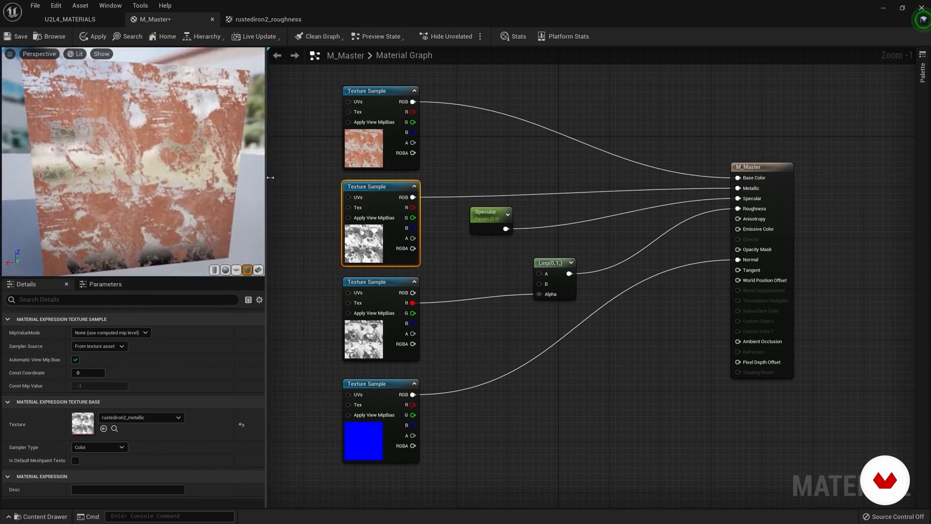
Step: Set M_Master's Blend Mode to Translucent, inspect the cube and give the material settings more room
{"action": "left_click", "coordinate": [749, 167]}
{"action": "left_click", "coordinate": [89, 360]}
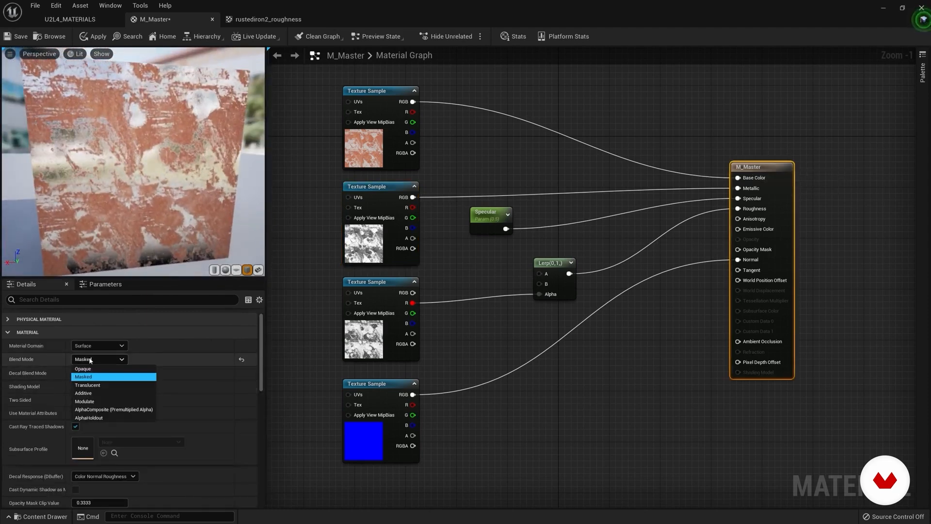
{"action": "left_click", "coordinate": [91, 387]}
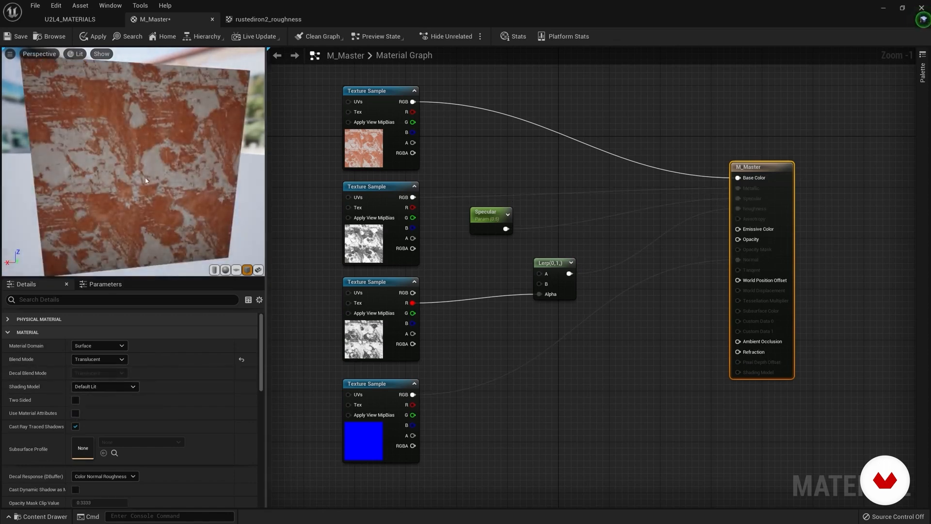
{"action": "scroll", "coordinate": [134, 155], "scroll_direction": "down", "scroll_amount": 4}
{"action": "left_click_drag", "start_coordinate": [134, 155], "coordinate": [138, 179]}
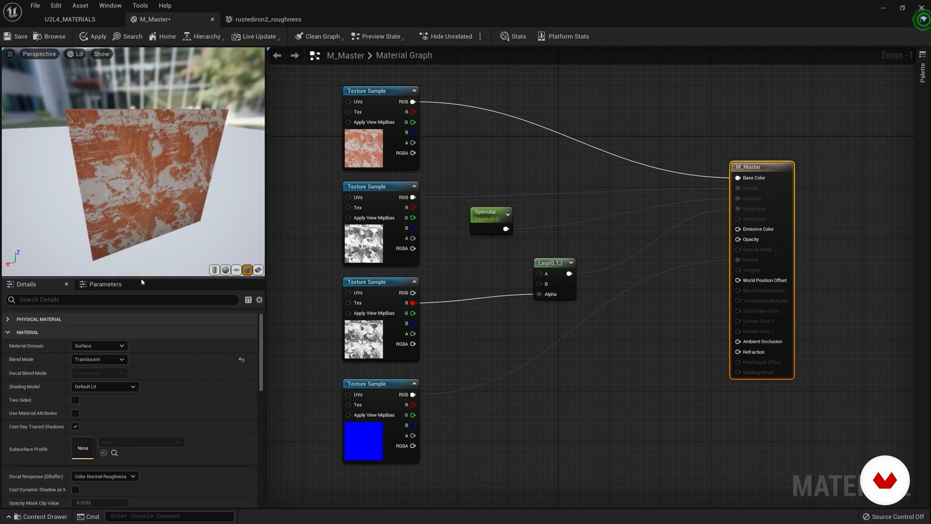
{"action": "left_click_drag", "start_coordinate": [141, 278], "coordinate": [141, 250]}
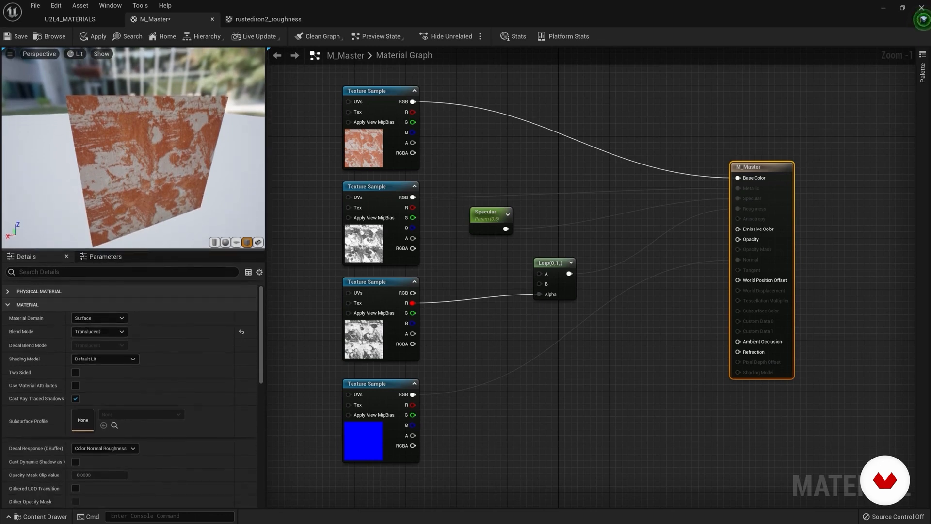
{"action": "scroll", "coordinate": [179, 422], "scroll_direction": "down", "scroll_amount": 1}
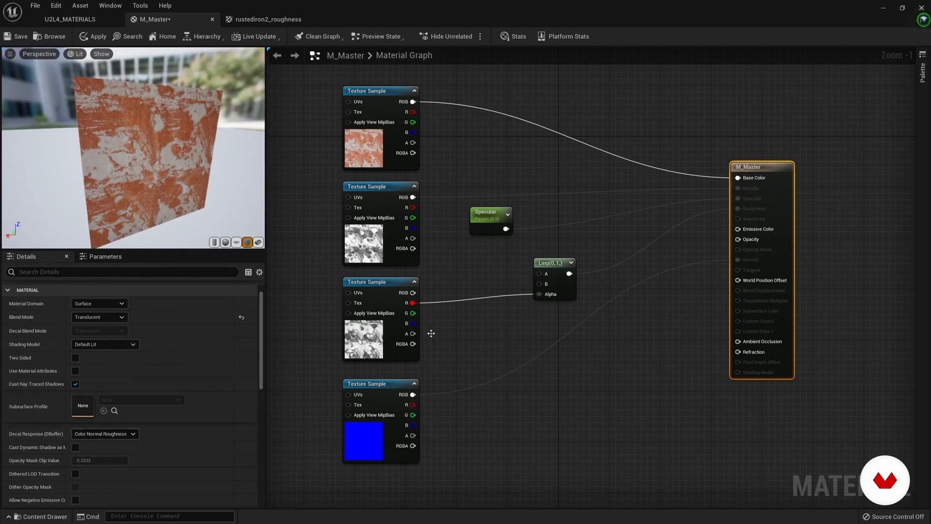
{"action": "scroll", "coordinate": [145, 349], "scroll_direction": "up", "scroll_amount": 1}
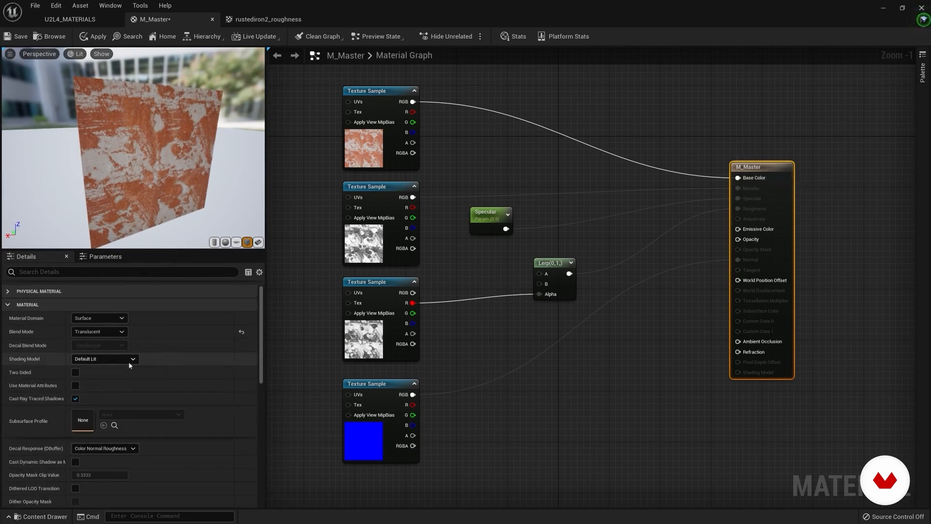
Step: Restore M_Master's Blend Mode to Opaque and check the cube in the preview
{"action": "left_click", "coordinate": [101, 331]}
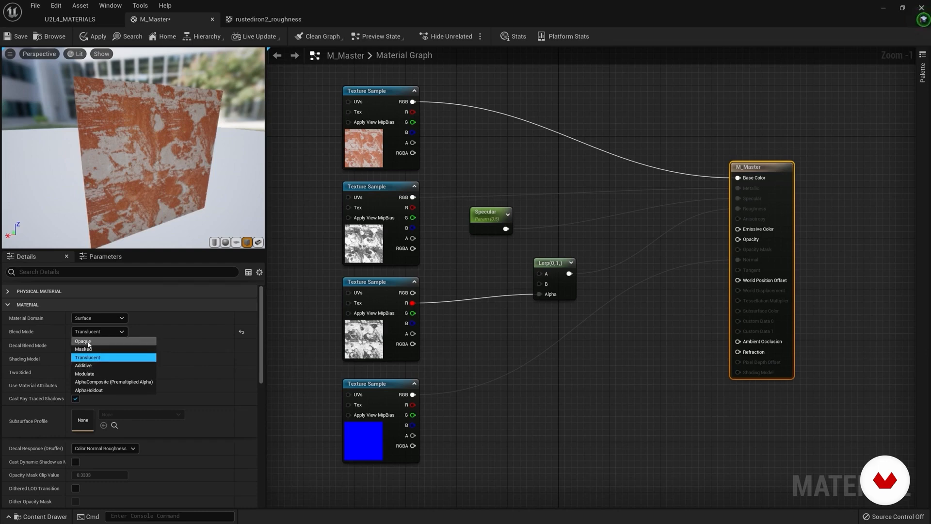
{"action": "left_click", "coordinate": [88, 342]}
{"action": "mouse_move", "coordinate": [150, 174]}
{"action": "left_mouse_down"}
{"action": "mouse_move", "coordinate": [184, 174]}
{"action": "mouse_move", "coordinate": [150, 174]}
{"action": "left_mouse_up"}
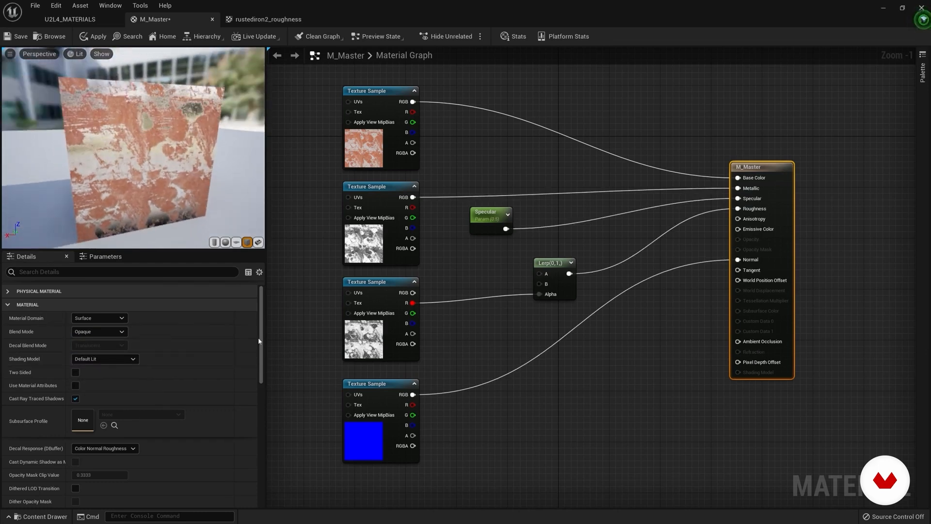
Step: Try the Unlit Shading Model on the cube and restore Default Lit
{"action": "left_click", "coordinate": [108, 359]}
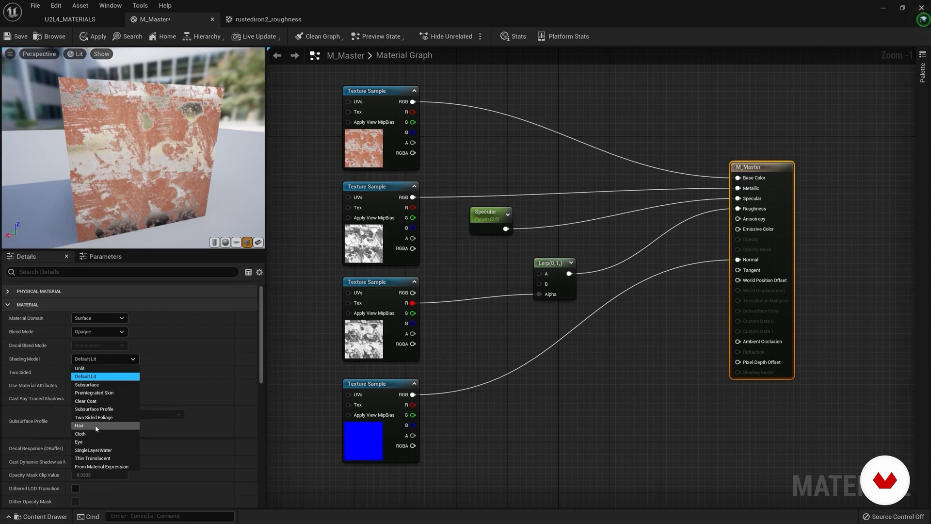
{"action": "key", "text": "Up"}
{"action": "key", "text": "Return"}
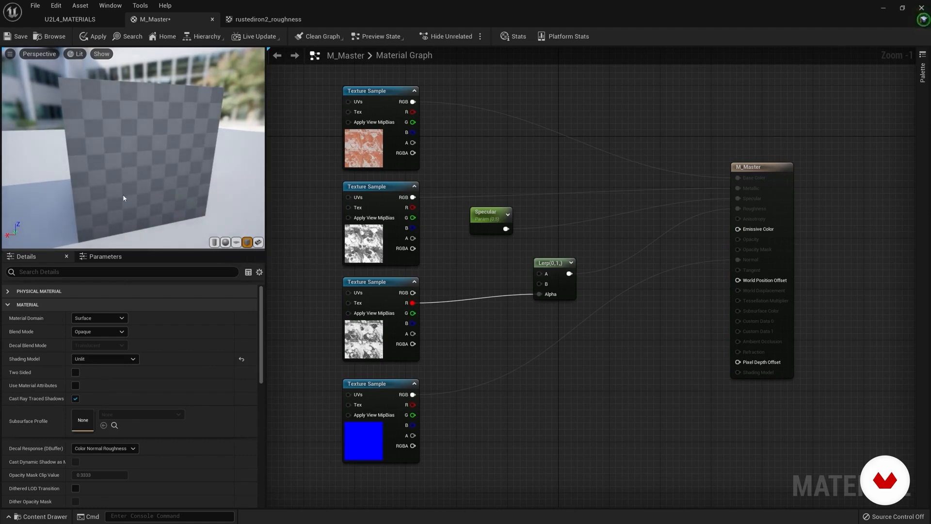
{"action": "left_click_drag", "start_coordinate": [173, 189], "coordinate": [173, 188]}
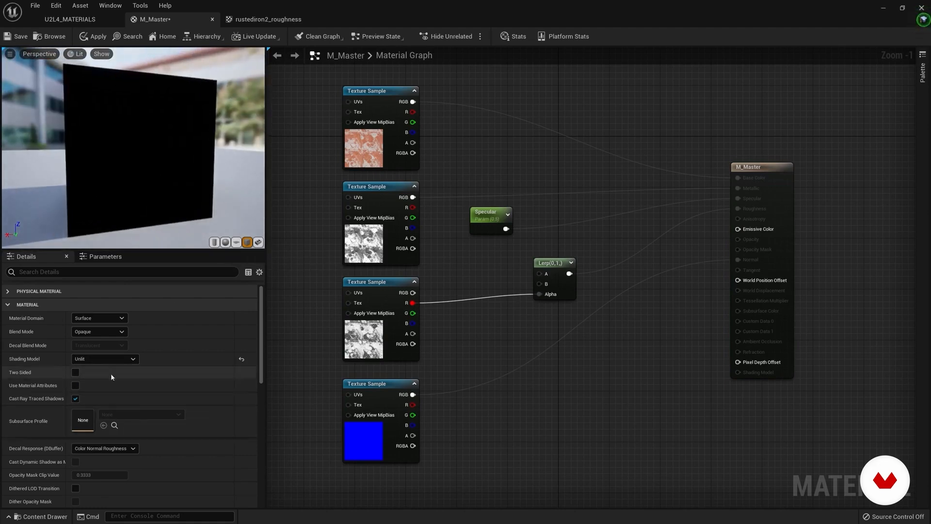
{"action": "left_click", "coordinate": [104, 359]}
{"action": "left_click", "coordinate": [94, 377]}
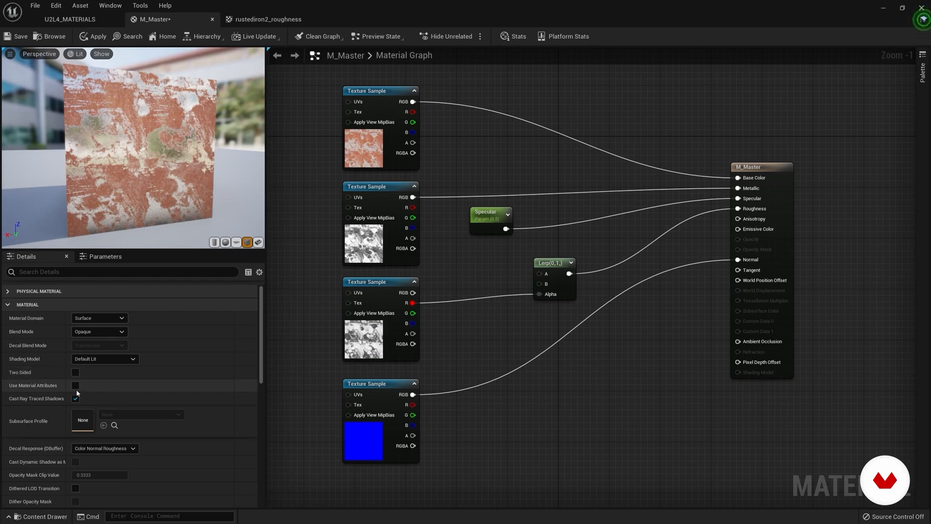
Step: Space the Lerp and M_Master nodes further from the texture samples and save the material
{"action": "left_click_drag", "start_coordinate": [262, 349], "coordinate": [263, 468]}
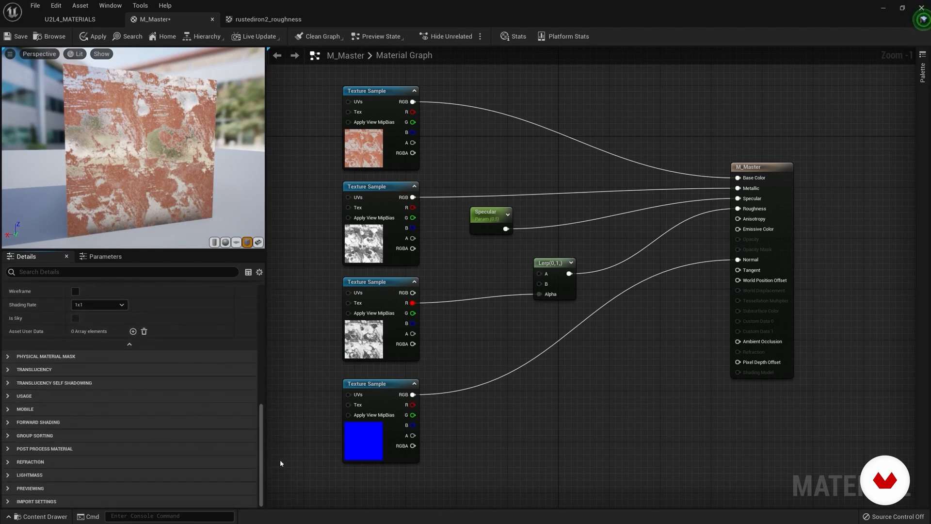
{"action": "left_click_drag", "start_coordinate": [262, 451], "coordinate": [245, 308]}
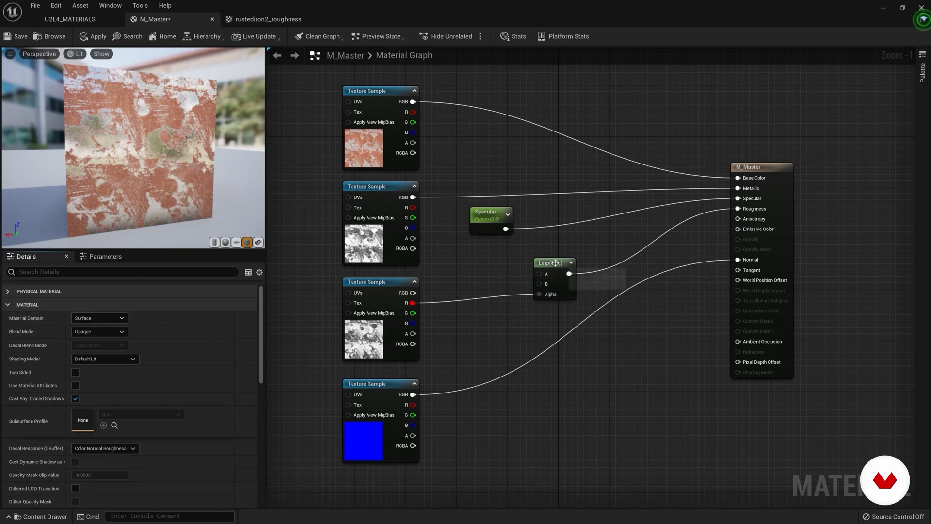
{"action": "left_click_drag", "start_coordinate": [555, 263], "coordinate": [544, 266]}
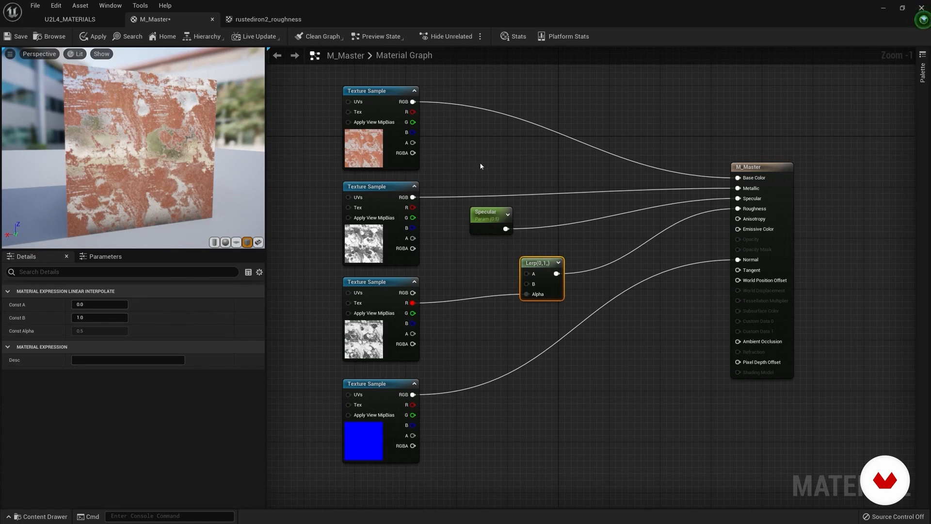
{"action": "left_click_drag", "start_coordinate": [535, 263], "coordinate": [576, 265]}
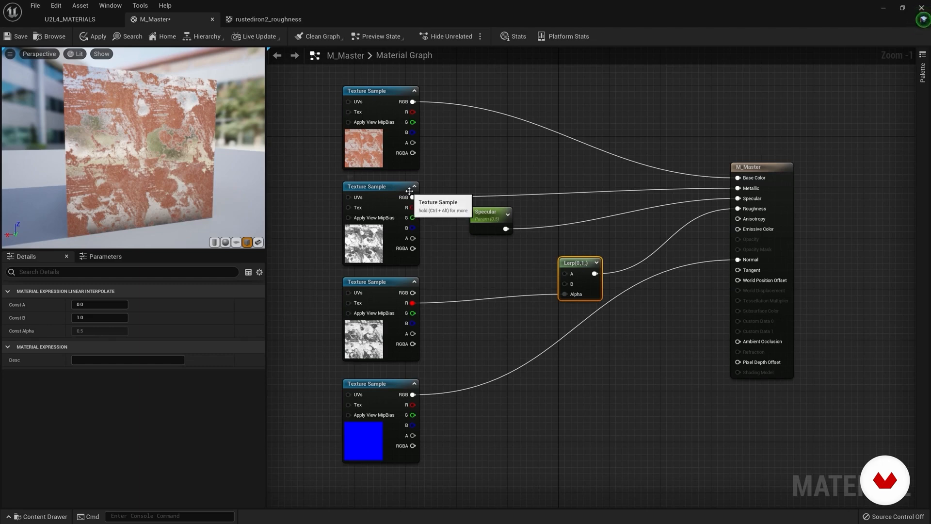
{"action": "left_click", "coordinate": [18, 36]}
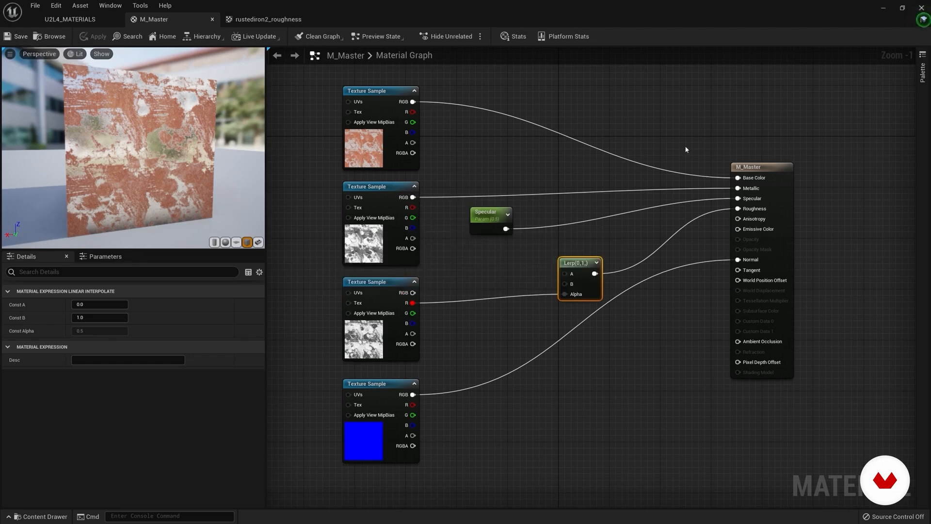
{"action": "left_click_drag", "start_coordinate": [750, 183], "coordinate": [770, 183]}
{"action": "left_click_drag", "start_coordinate": [574, 260], "coordinate": [587, 261]}
Step: Convert the rustediron2_basecolor Texture Sample to a parameter named COLOR and assign it to the group Texuters
{"action": "left_click", "coordinate": [366, 90]}
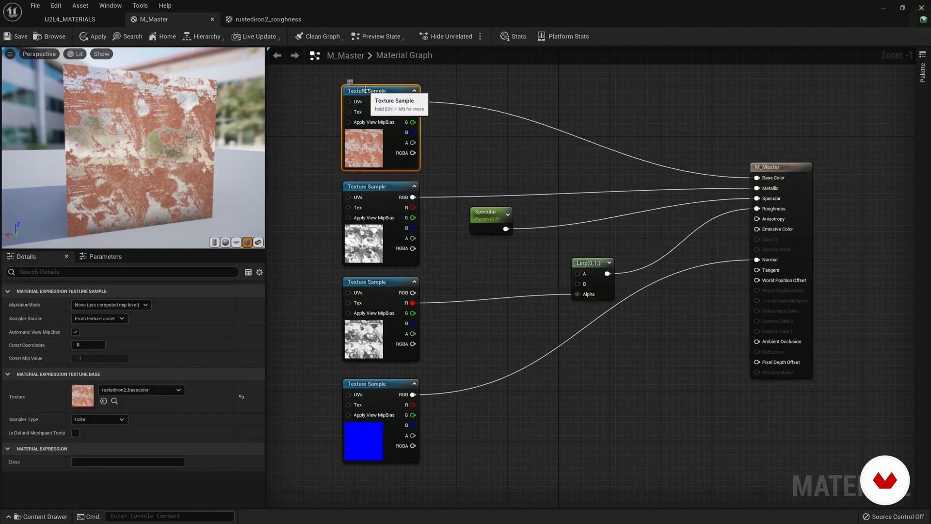
{"action": "right_click", "coordinate": [366, 89]}
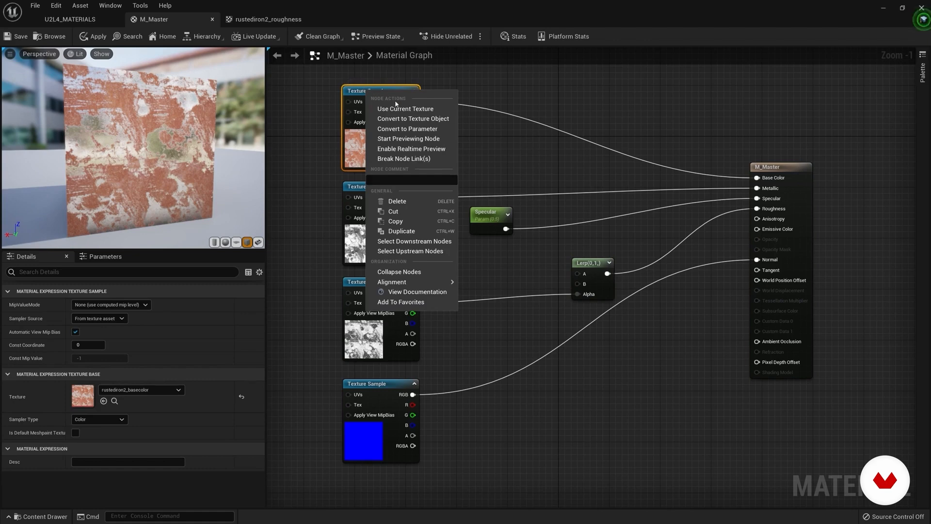
{"action": "left_click", "coordinate": [394, 129]}
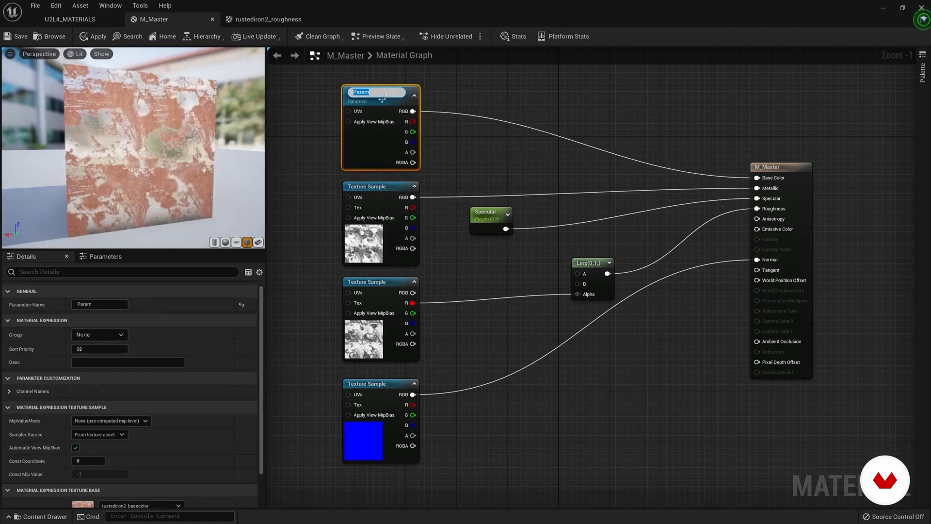
{"action": "type", "text": "COLOR"}
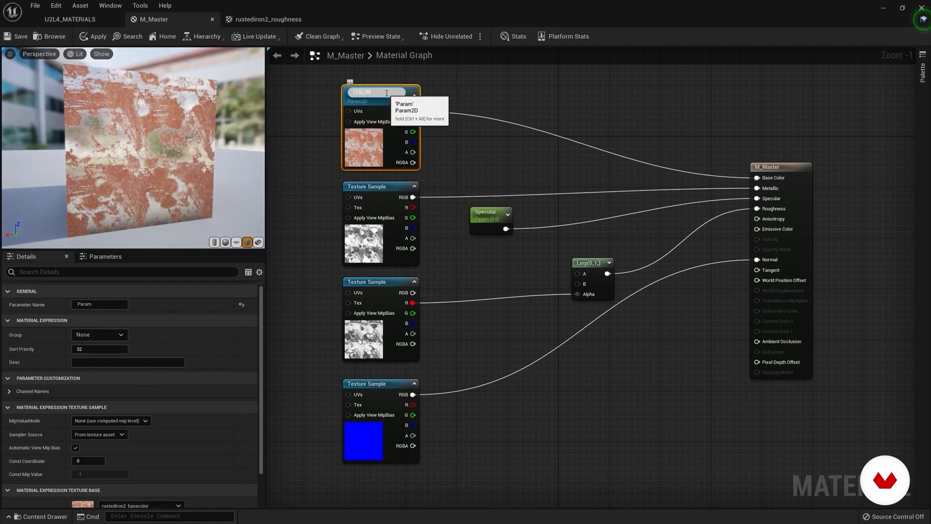
{"action": "key", "text": "Return"}
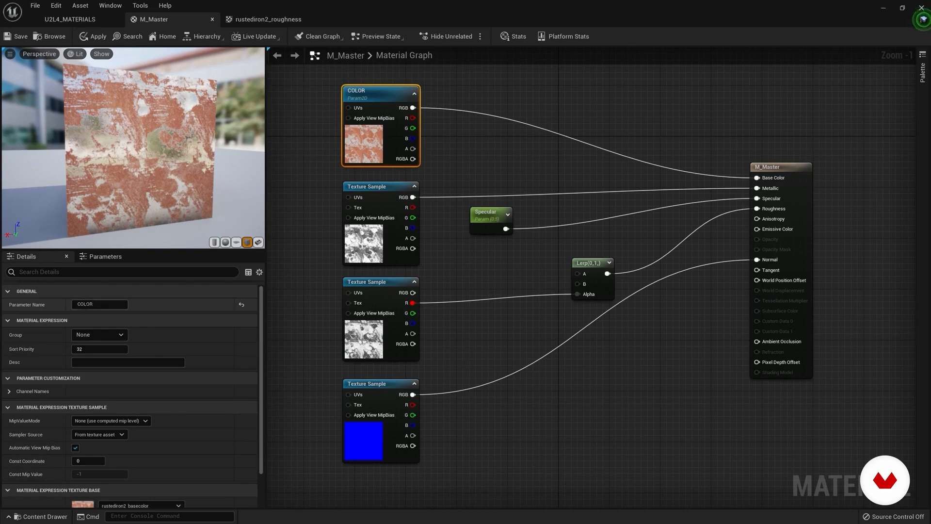
{"action": "left_click_drag", "start_coordinate": [91, 334], "coordinate": [62, 334]}
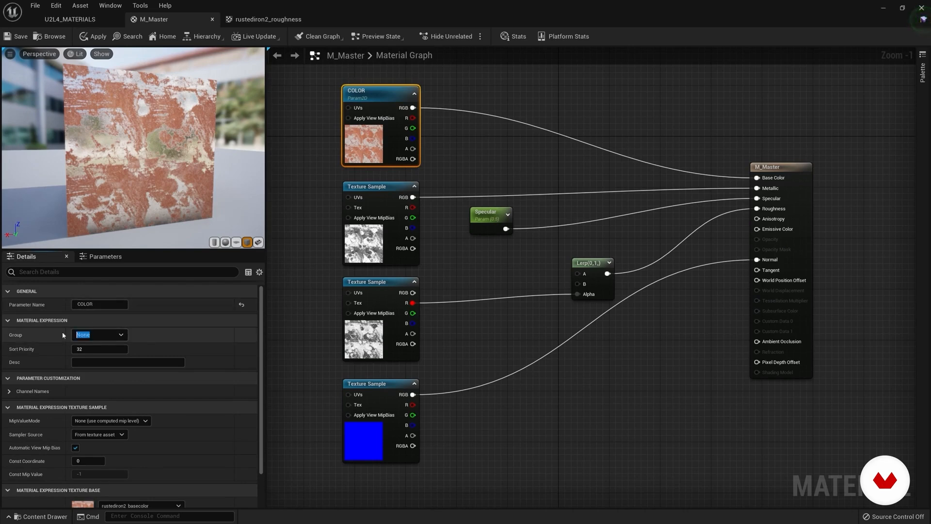
{"action": "type", "text": "Texuters"}
Step: Convert the rustediron2_metallic Texture Sample to a parameter named Metallic and assign it to the group Textures
{"action": "left_click", "coordinate": [377, 187]}
{"action": "right_click", "coordinate": [377, 187]}
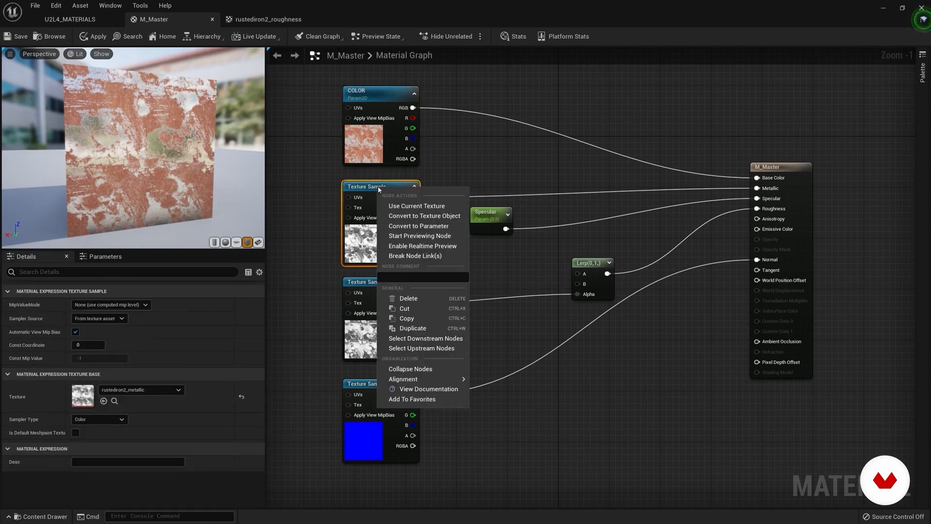
{"action": "left_click", "coordinate": [419, 226]}
{"action": "type", "text": "Metallic"}
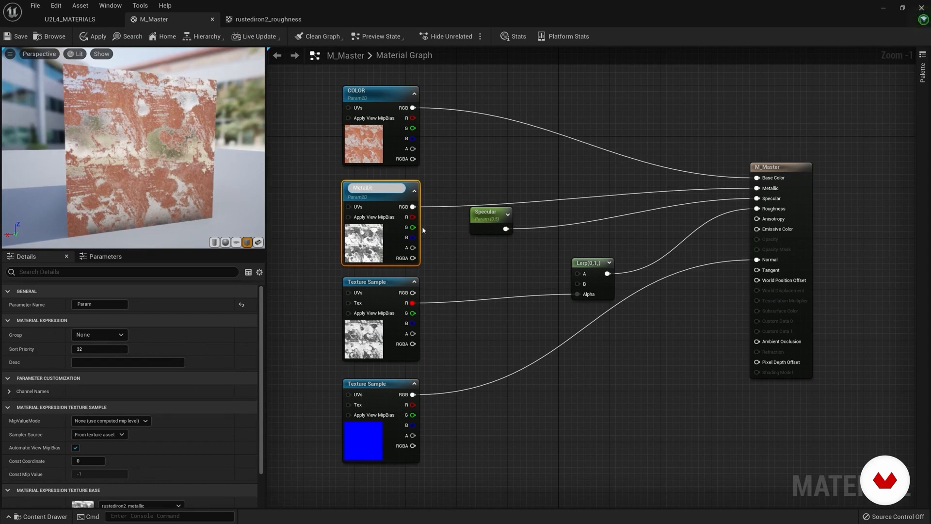
{"action": "left_click", "coordinate": [392, 199]}
{"action": "left_click", "coordinate": [382, 187]}
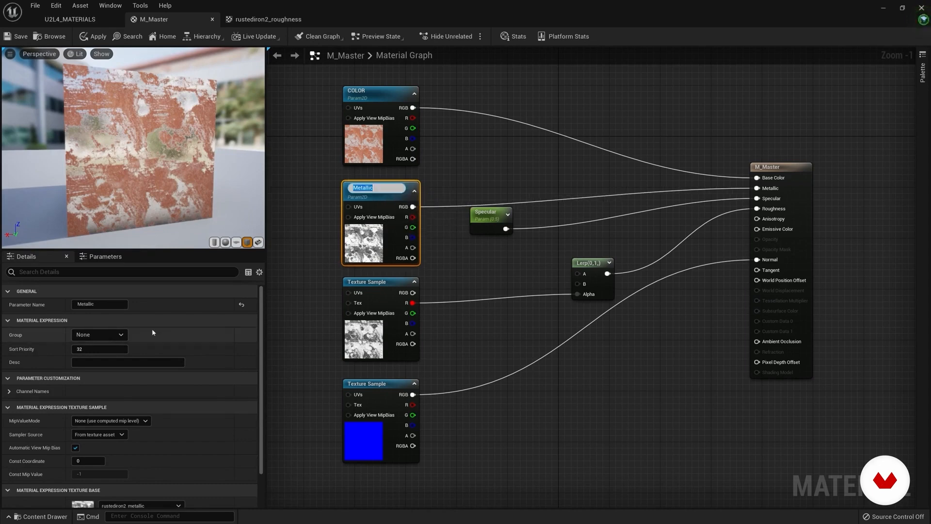
{"action": "key", "text": "Return"}
{"action": "left_click", "coordinate": [122, 335]}
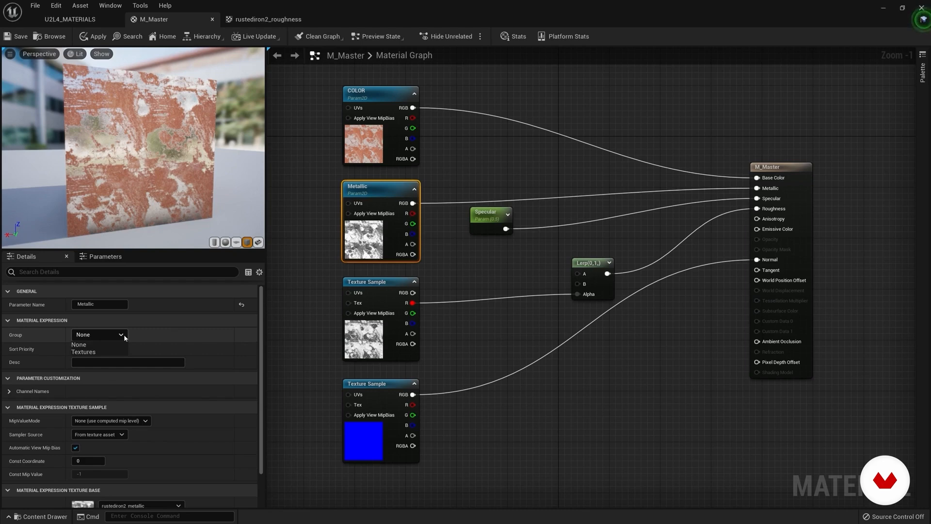
{"action": "left_click", "coordinate": [83, 351]}
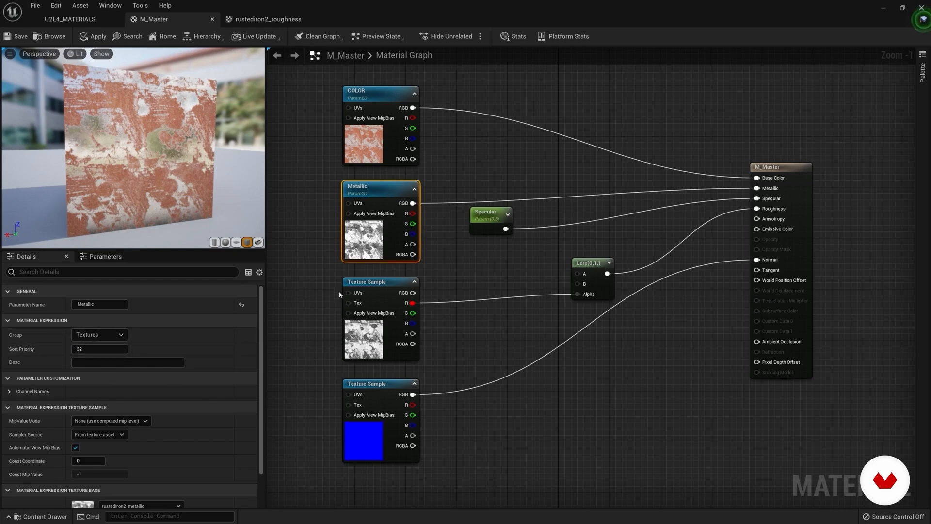
Step: Convert the rustediron2_roughness Texture Sample to a parameter named Roughness and assign it to the group Textures
{"action": "left_click", "coordinate": [362, 282]}
{"action": "right_click", "coordinate": [364, 283]}
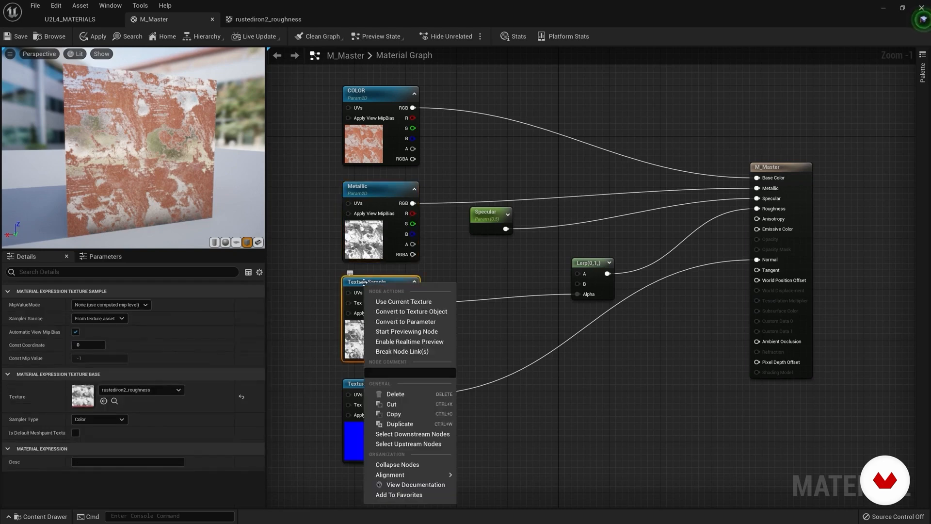
{"action": "left_click", "coordinate": [405, 322]}
{"action": "type", "text": "Rough"}
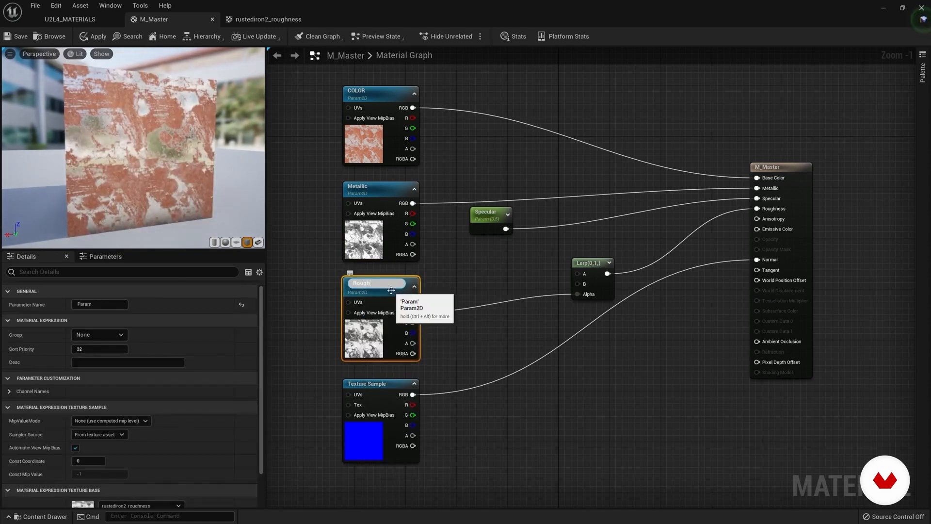
{"action": "type", "text": "ness"}
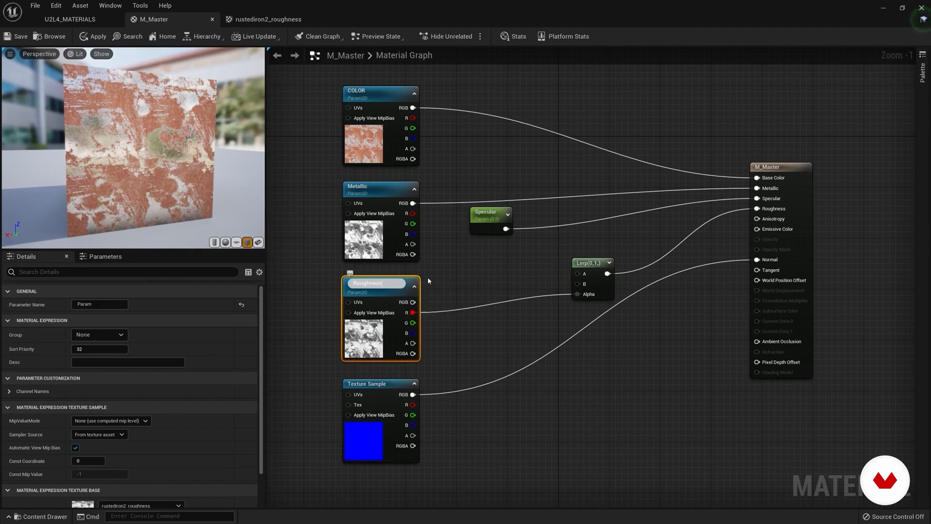
{"action": "key", "text": "Return"}
{"action": "left_click", "coordinate": [121, 335]}
{"action": "left_click", "coordinate": [97, 349]}
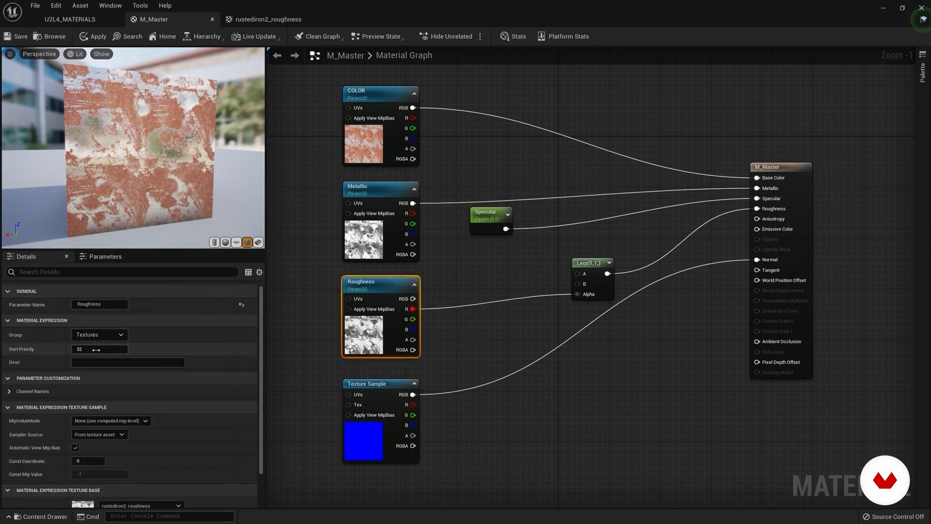
Step: Convert the rustediron2_normal Texture Sample to a parameter named Normal, assign it to the group Textures, and save the material
{"action": "left_click", "coordinate": [378, 389]}
{"action": "right_click", "coordinate": [378, 386]}
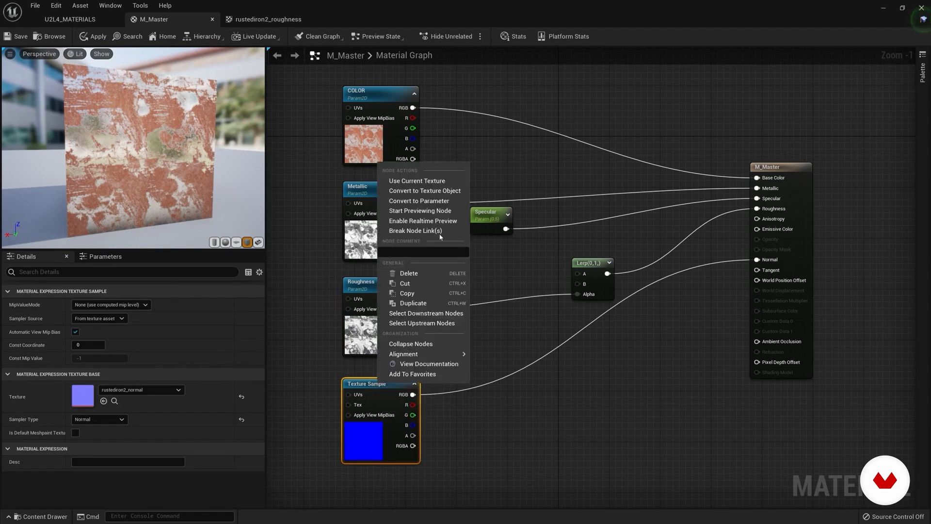
{"action": "left_click", "coordinate": [427, 200]}
{"action": "type", "text": "N"}
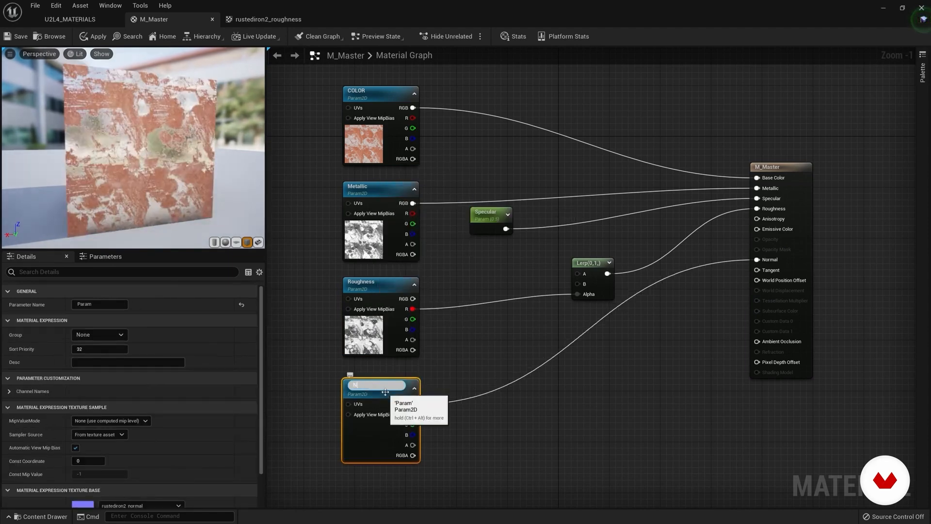
{"action": "type", "text": "ormal"}
{"action": "key", "text": "Return"}
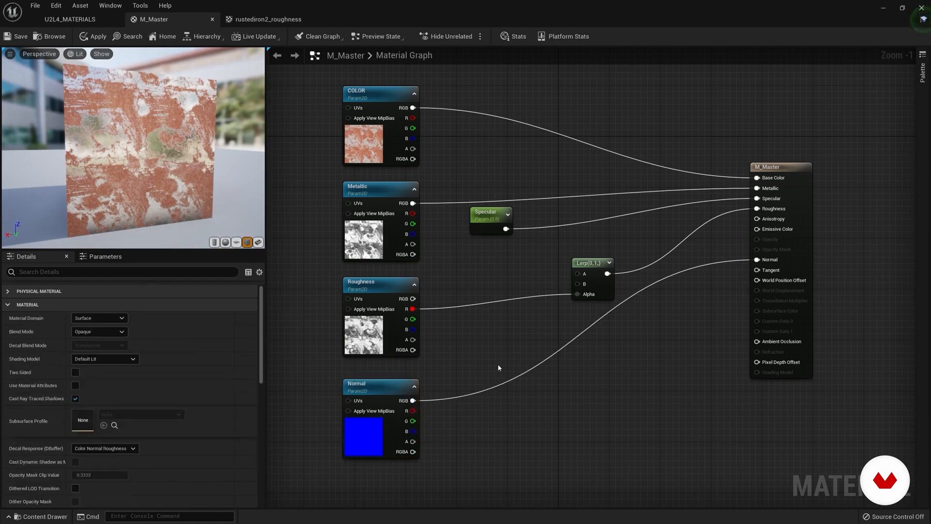
{"action": "left_click", "coordinate": [120, 336]}
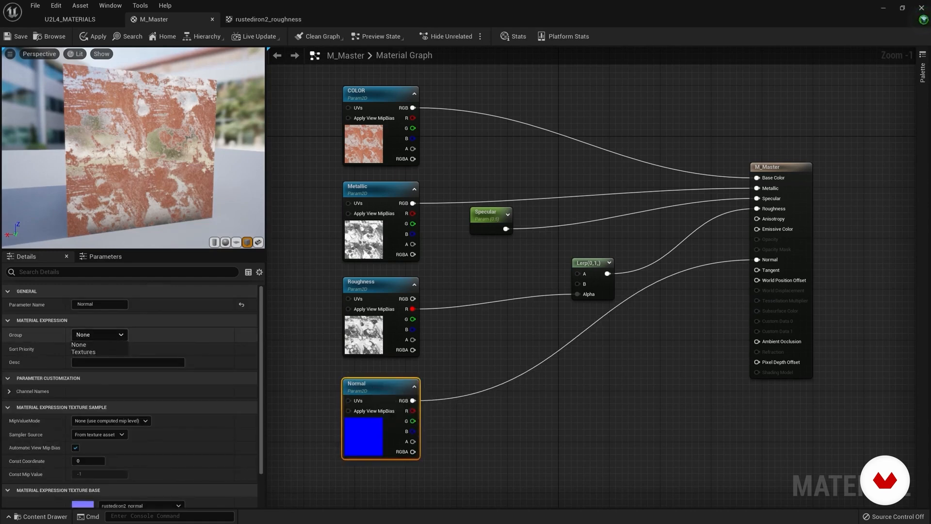
{"action": "left_click", "coordinate": [90, 354]}
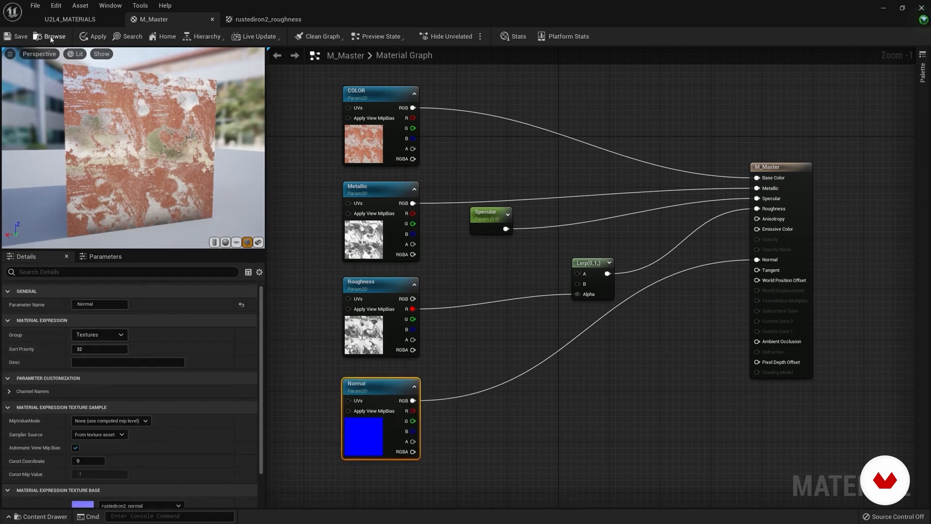
{"action": "left_click", "coordinate": [18, 36]}
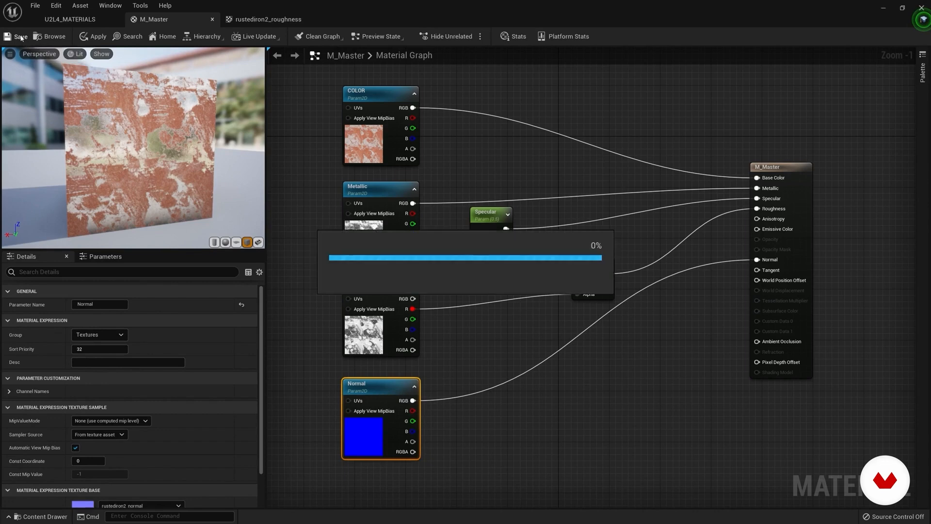
Step: Create a material instance from M_Master in the U2L4_Material folder, keeping its default name
{"action": "left_click", "coordinate": [82, 21]}
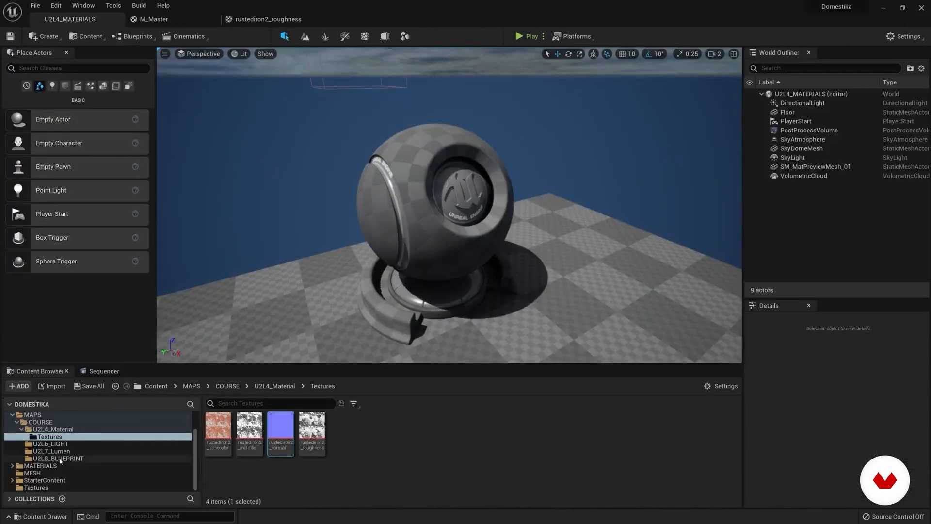
{"action": "left_click", "coordinate": [100, 430]}
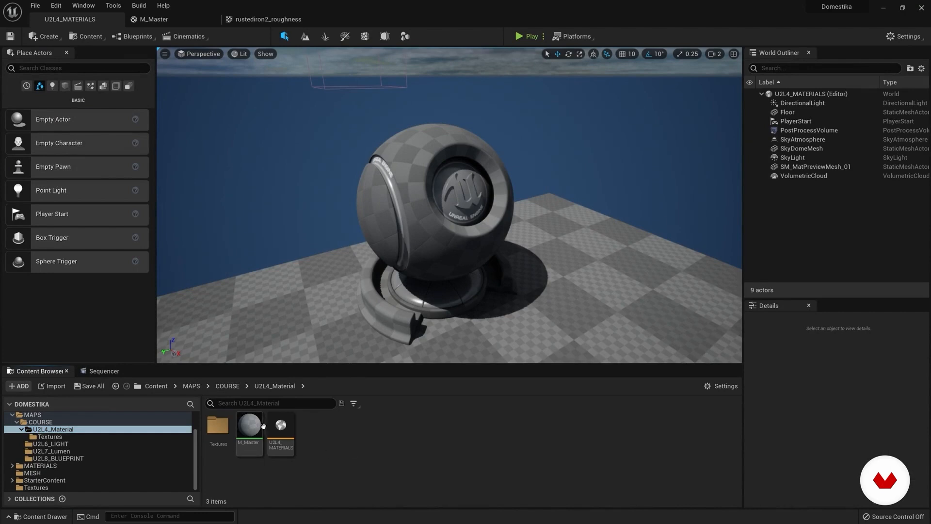
{"action": "right_click", "coordinate": [246, 427]}
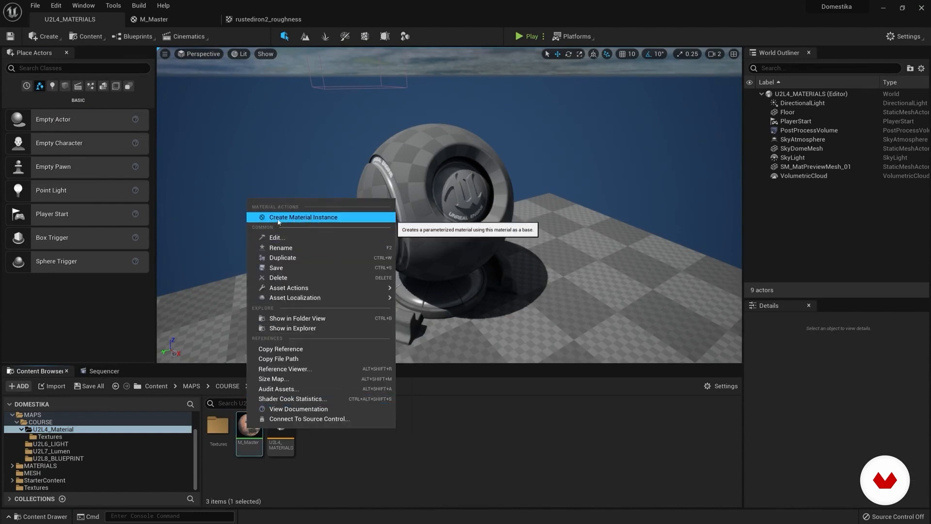
{"action": "left_click", "coordinate": [328, 219]}
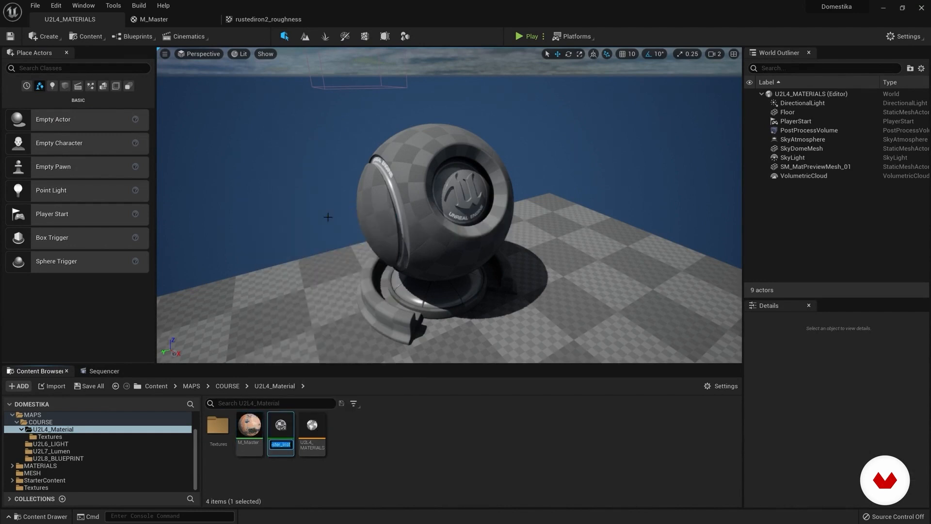
{"action": "key", "text": "Return"}
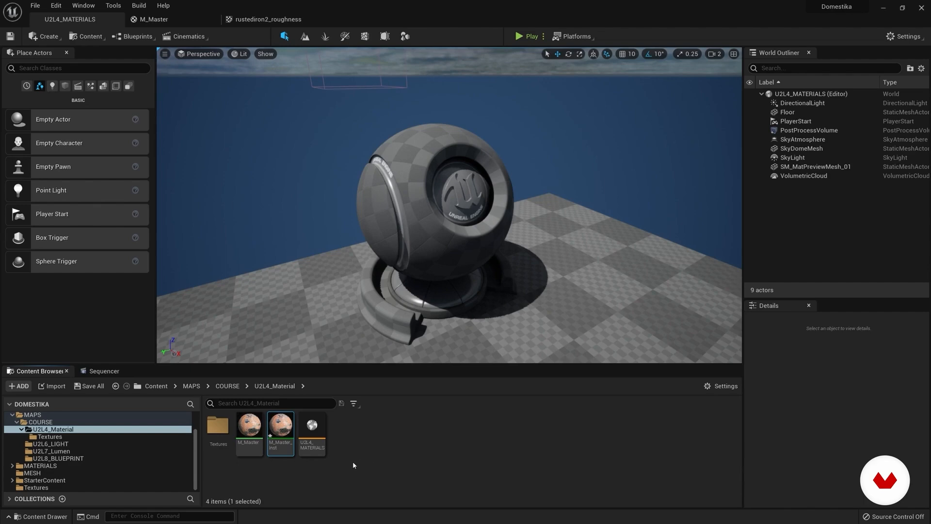
{"action": "left_click", "coordinate": [346, 480]}
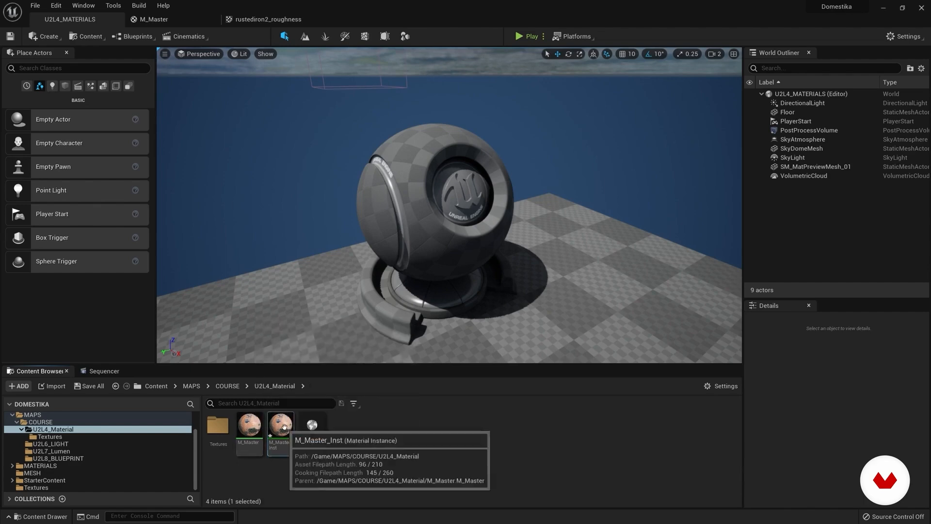
Step: Open the new material instance and widen its parameter area beside the preview sphere
{"action": "double_click", "coordinate": [282, 425]}
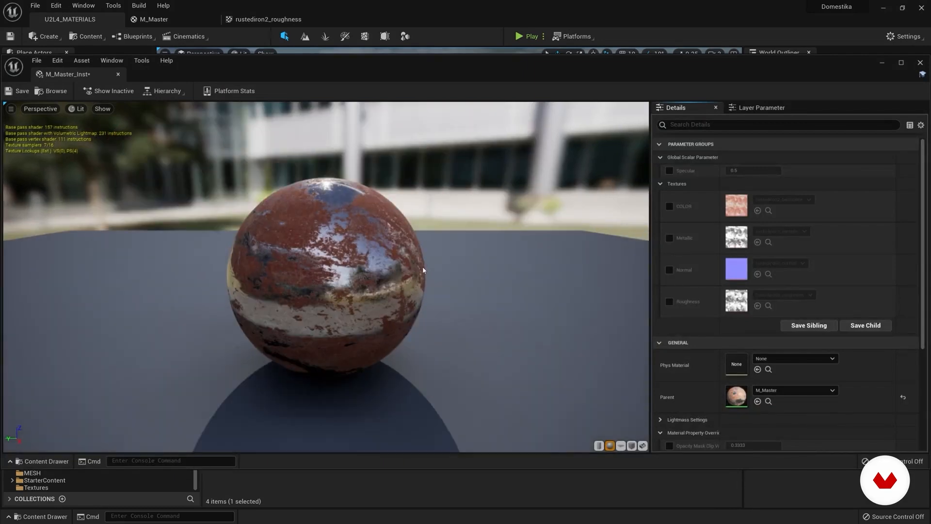
{"action": "left_click_drag", "start_coordinate": [642, 258], "coordinate": [450, 242]}
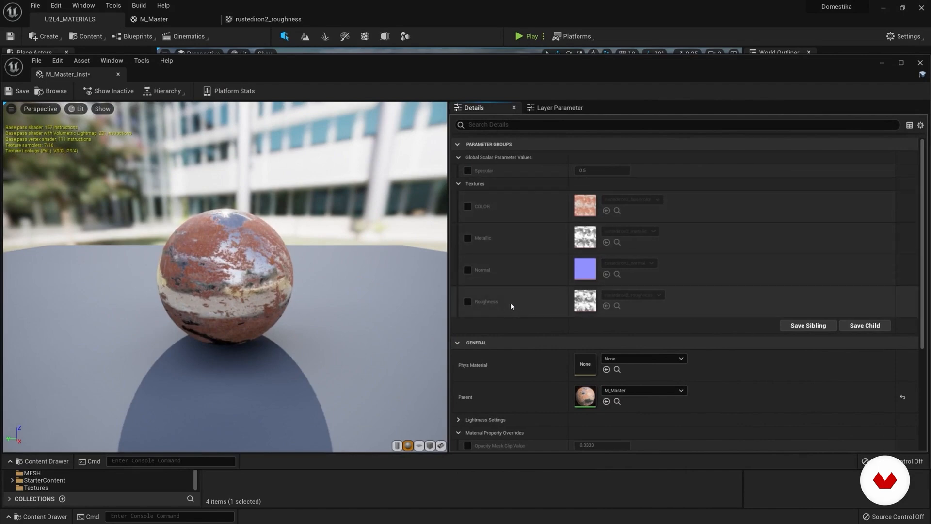
{"action": "left_click_drag", "start_coordinate": [252, 264], "coordinate": [295, 263]}
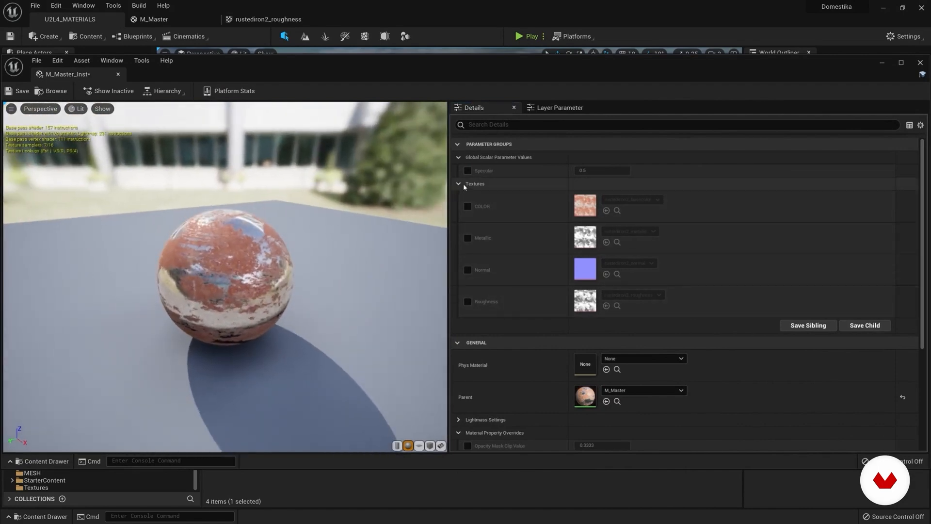
Step: Enable overrides for the COLOR, Metallic, Normal and Roughness texture parameters in the material instance
{"action": "left_click", "coordinate": [468, 206]}
{"action": "left_click", "coordinate": [468, 238]}
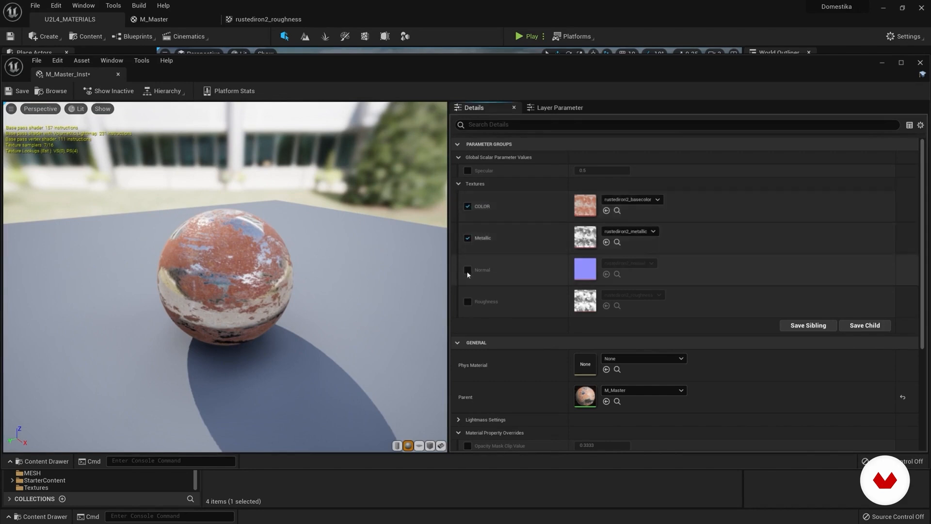
{"action": "left_click", "coordinate": [468, 269]}
{"action": "left_click", "coordinate": [467, 302]}
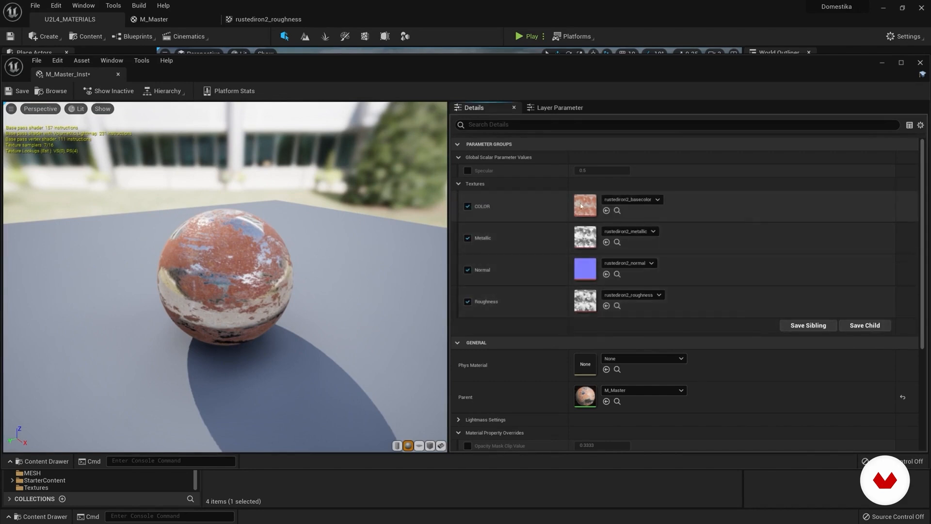
Step: Try the palette texture as the instance's COLOR parameter and undo the change
{"action": "left_click", "coordinate": [658, 199]}
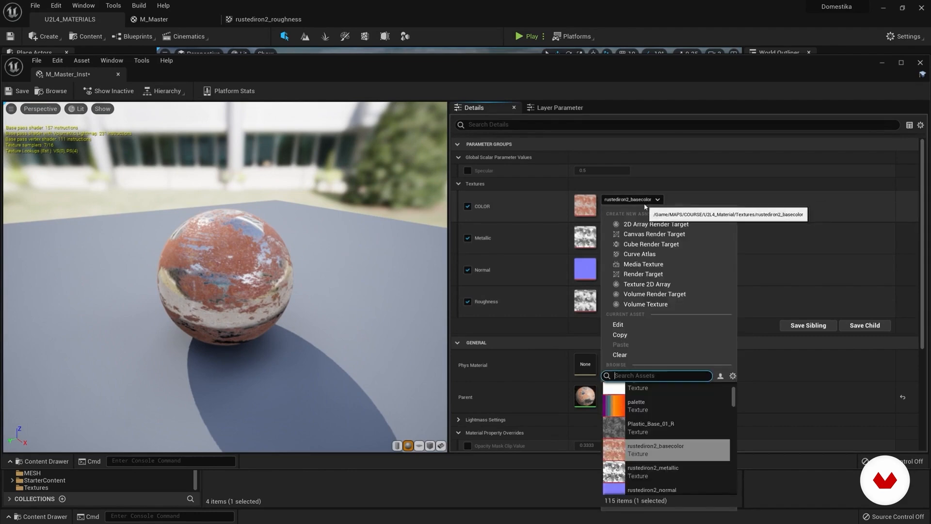
{"action": "left_click", "coordinate": [633, 412]}
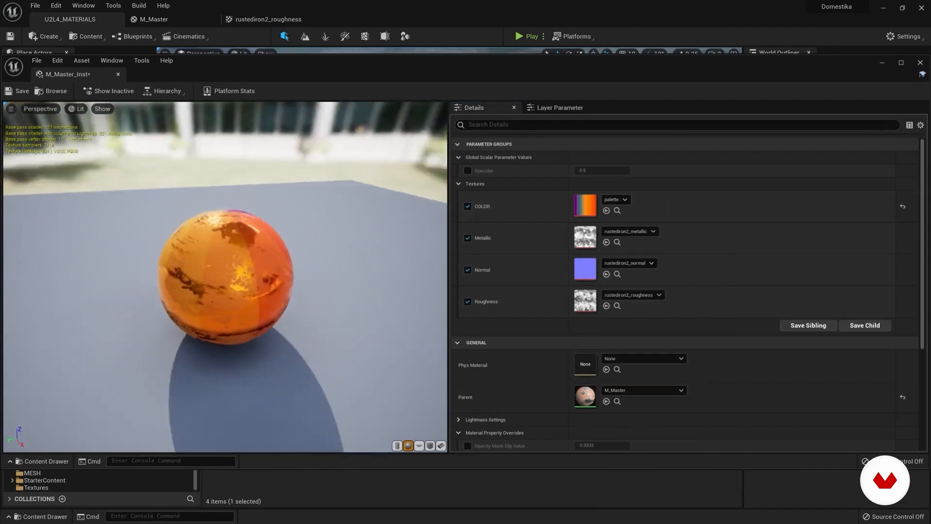
{"action": "key", "text": "ctrl+z"}
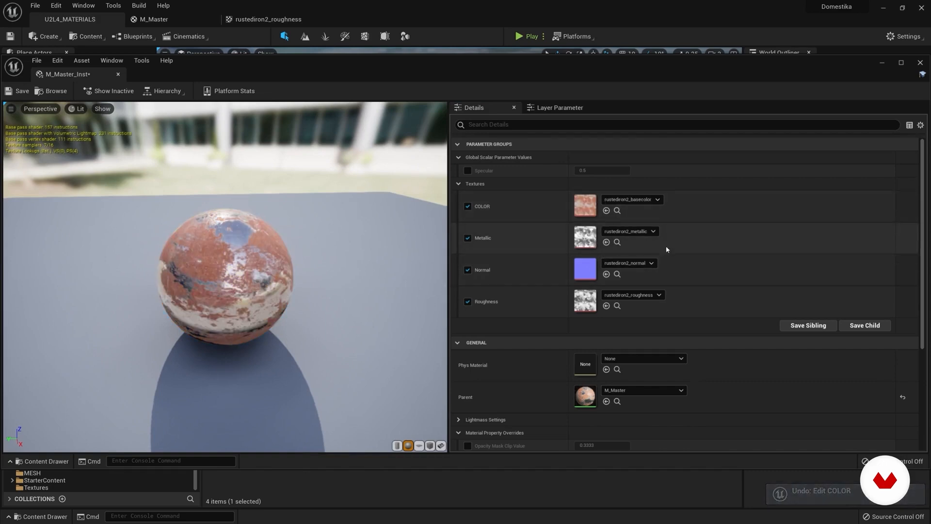
{"action": "left_click", "coordinate": [459, 184]}
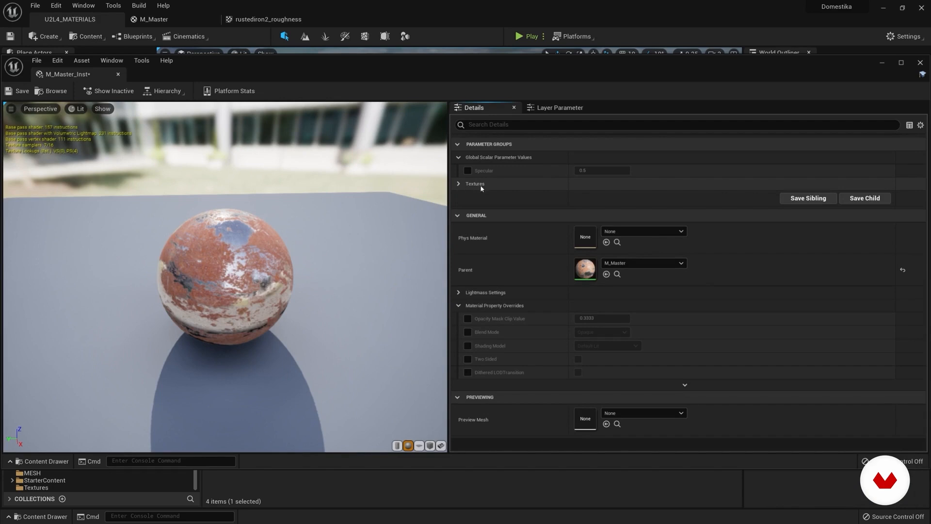
{"action": "left_click", "coordinate": [459, 184]}
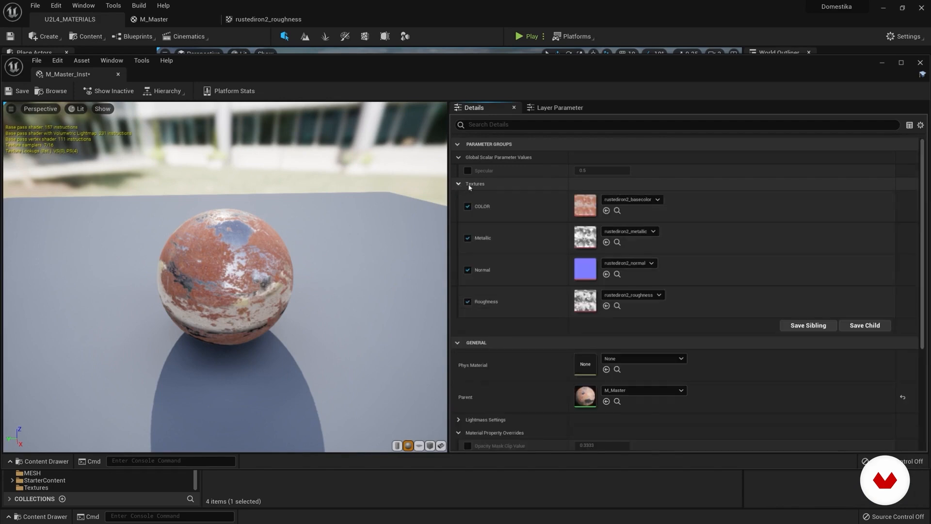
{"action": "left_click", "coordinate": [459, 184]}
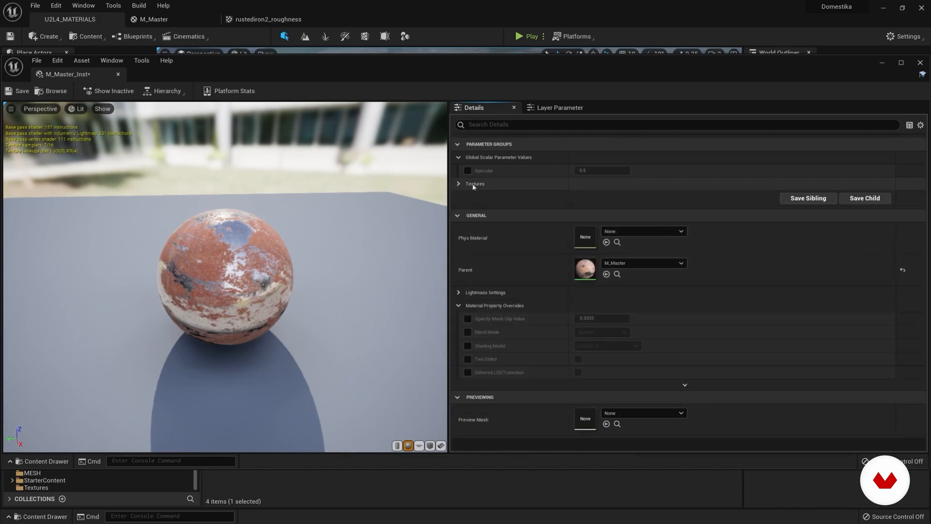
{"action": "left_click", "coordinate": [459, 185]}
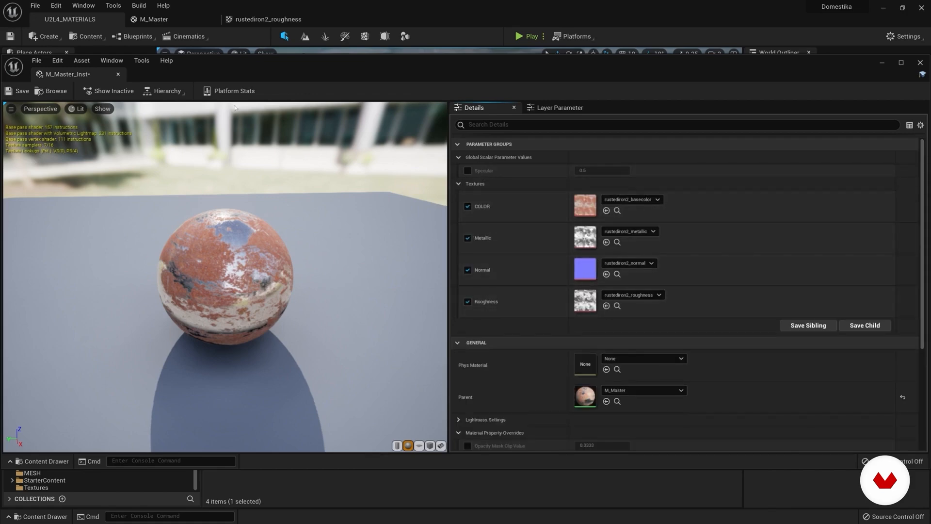
Step: Dock the material instance editor beside the other open assets and close the rustediron2_roughness texture
{"action": "left_click_drag", "start_coordinate": [73, 74], "coordinate": [320, 19]}
{"action": "left_click", "coordinate": [263, 19]}
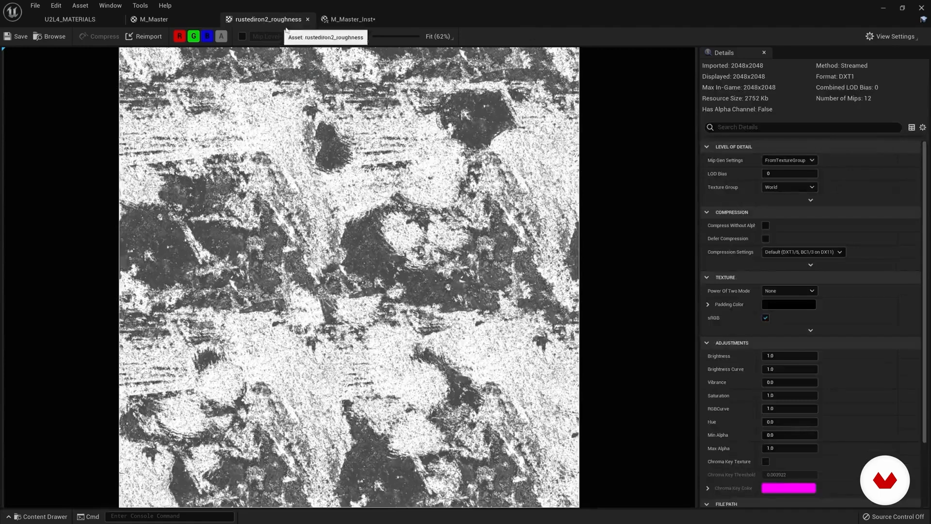
{"action": "left_click", "coordinate": [308, 19]}
Step: Set up a Specular scalar parameter with default 0.5 feeding M_Master's Specular input, and assign it to a Specular group
{"action": "left_click_drag", "start_coordinate": [486, 212], "coordinate": [588, 225]}
{"action": "left_click", "coordinate": [584, 226]}
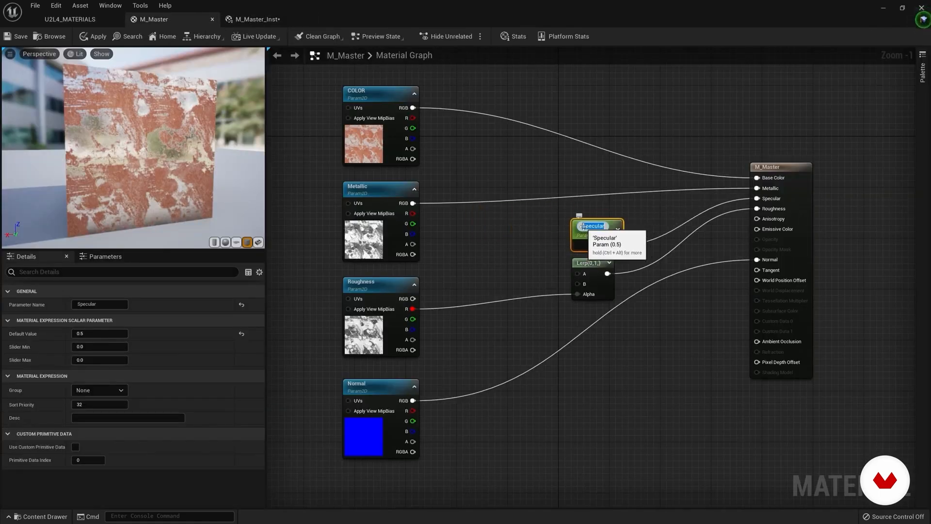
{"action": "left_click", "coordinate": [118, 390]}
{"action": "left_click_drag", "start_coordinate": [77, 390], "coordinate": [63, 380]}
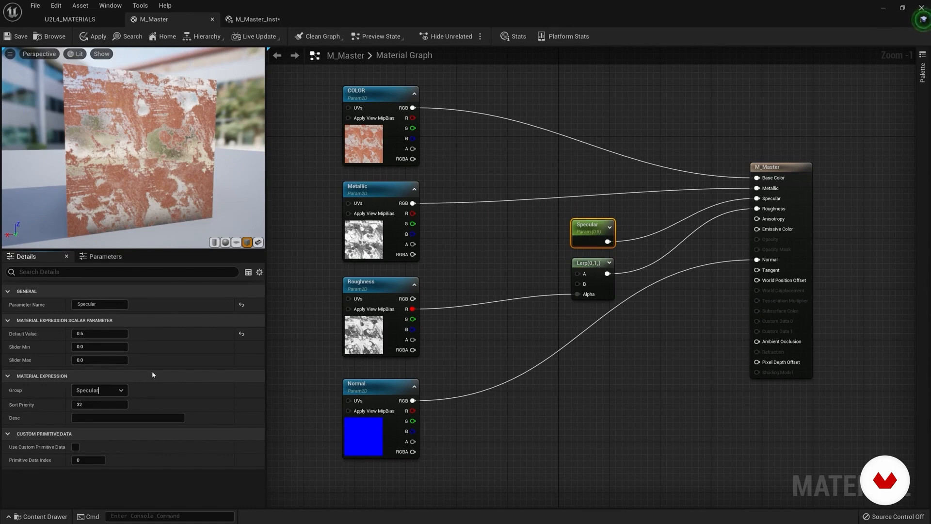
Step: Spread out the Specular, Lerp and M_Master output nodes to make room around the Lerp inputs
{"action": "left_click_drag", "start_coordinate": [594, 272], "coordinate": [600, 272]}
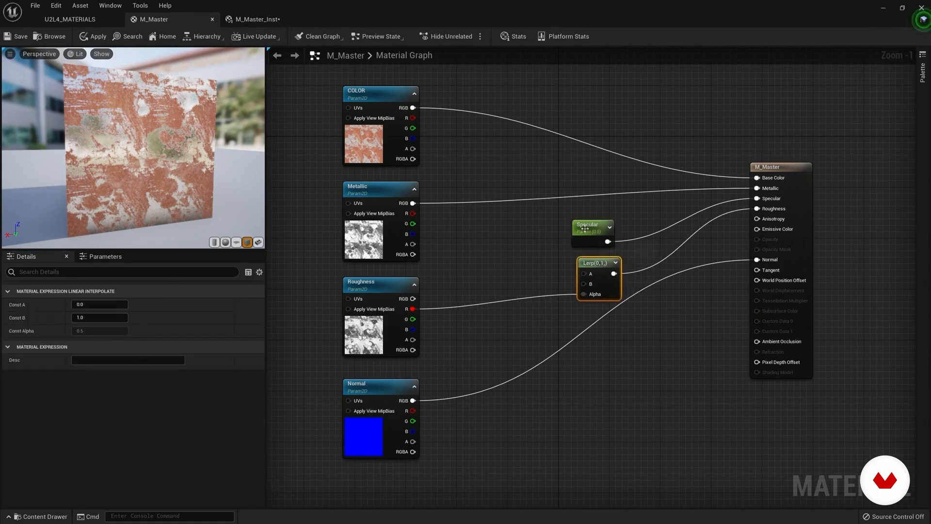
{"action": "left_click_drag", "start_coordinate": [585, 228], "coordinate": [591, 209]}
{"action": "left_click", "coordinate": [599, 269]}
{"action": "left_click_drag", "start_coordinate": [788, 169], "coordinate": [775, 196]}
{"action": "mouse_move", "coordinate": [593, 269]}
{"action": "left_mouse_down"}
{"action": "mouse_move", "coordinate": [625, 281]}
{"action": "mouse_move", "coordinate": [610, 270]}
{"action": "left_mouse_up"}
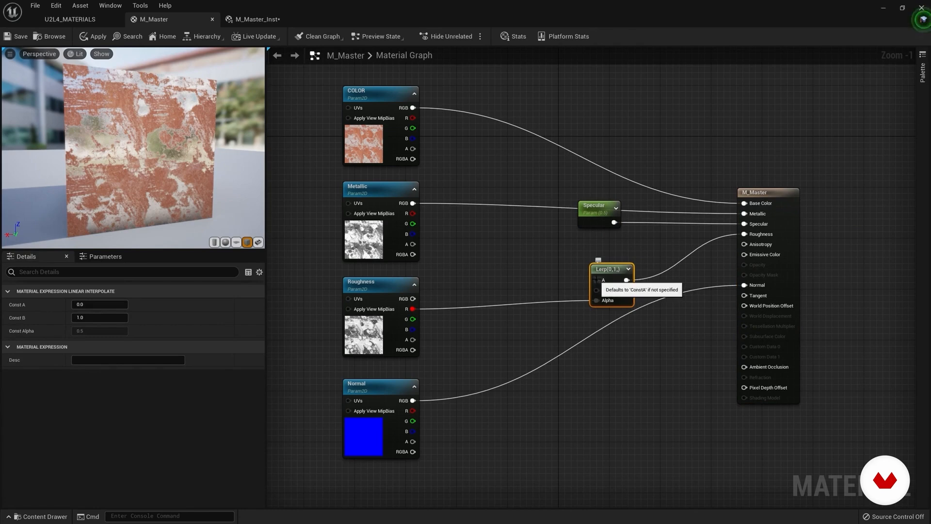
Step: Promote the Lerp's A input to a parameter named R_min, and assign it to the Roughness group
{"action": "right_click", "coordinate": [596, 281]}
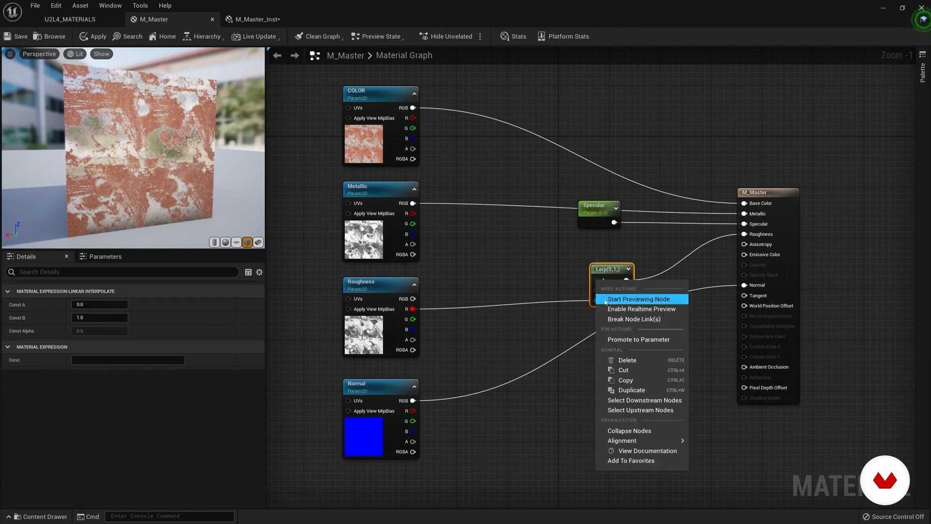
{"action": "left_click", "coordinate": [629, 340]}
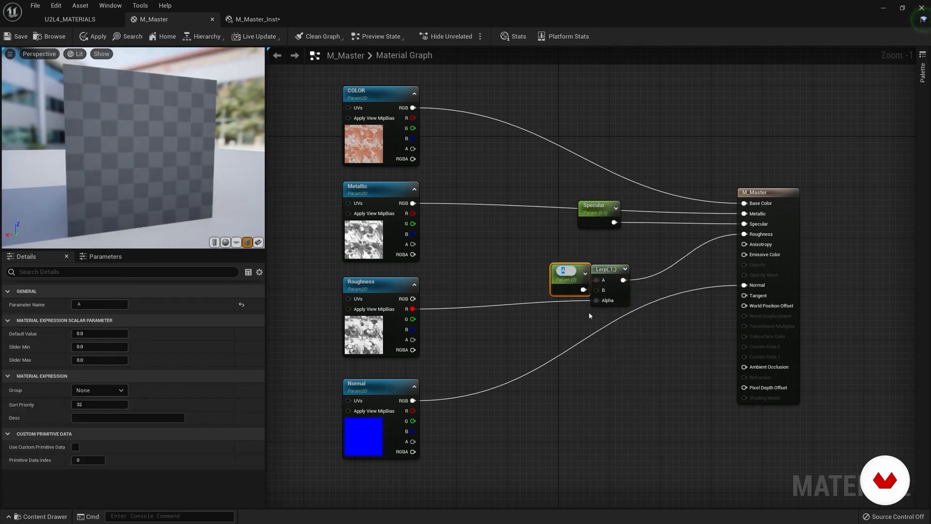
{"action": "left_click_drag", "start_coordinate": [567, 283], "coordinate": [537, 250]}
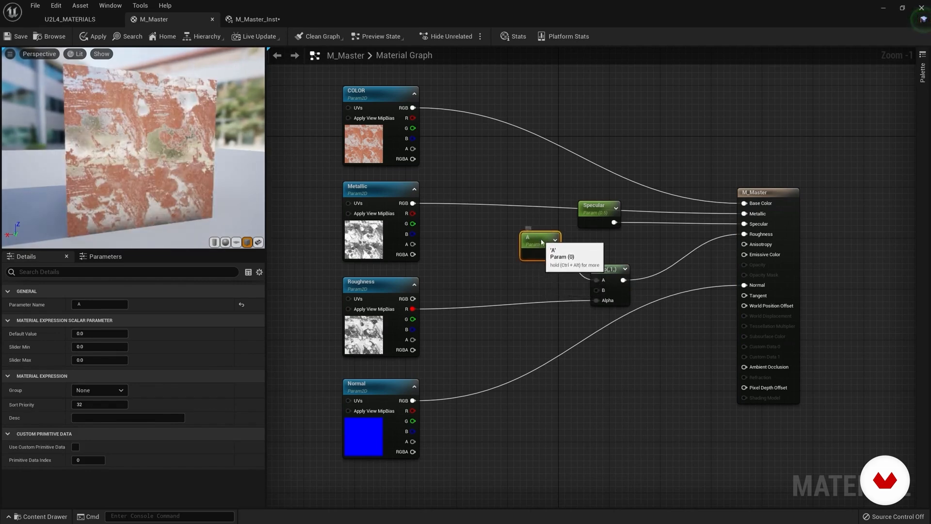
{"action": "left_click", "coordinate": [78, 305]}
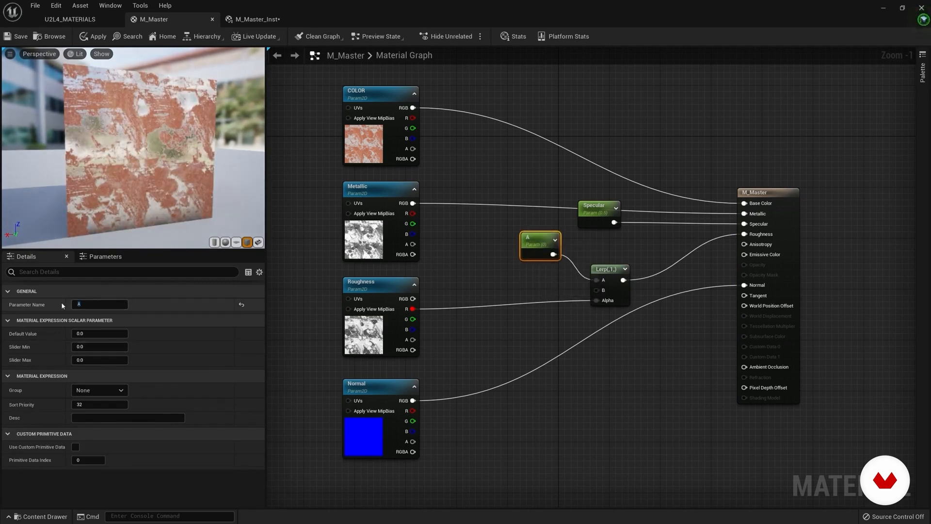
{"action": "left_click", "coordinate": [91, 305]}
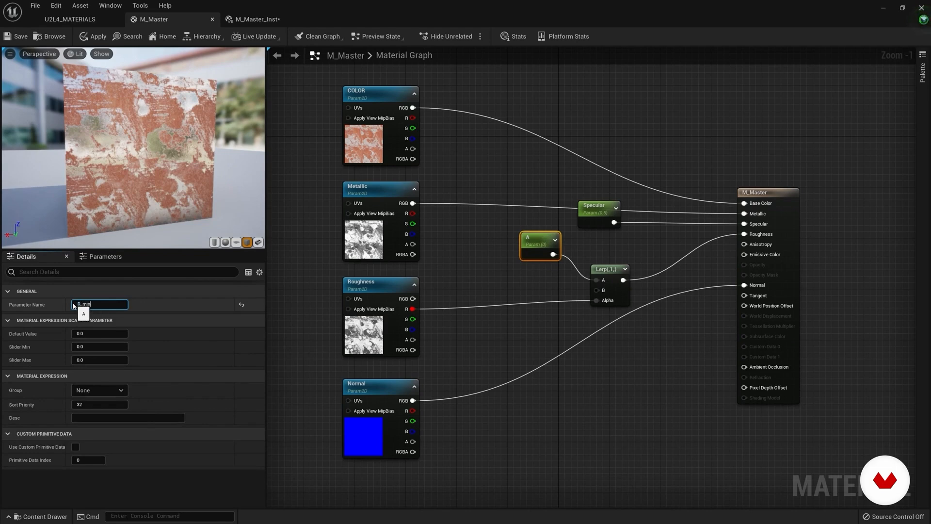
{"action": "key", "text": "Return"}
{"action": "left_click", "coordinate": [77, 390]}
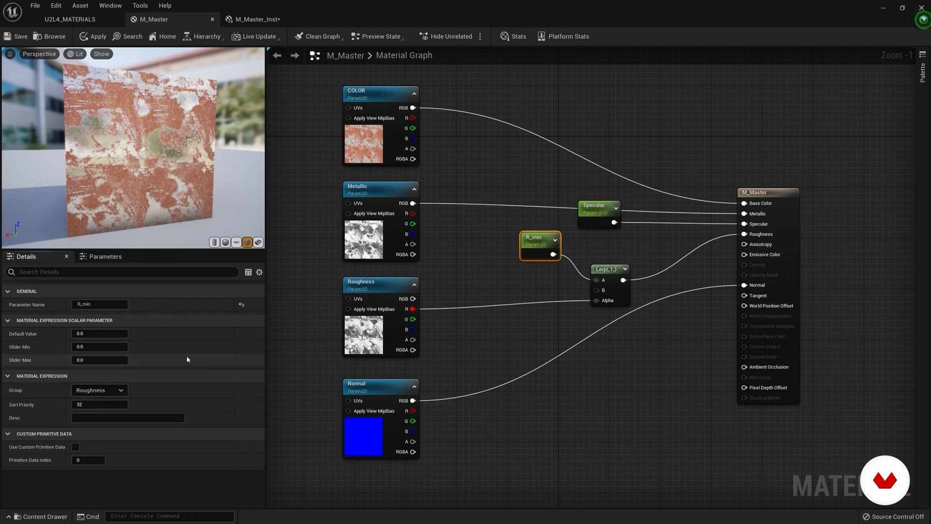
Step: Promote the Lerp's B input to a parameter named R_max, and assign it to the Roughness group
{"action": "right_click", "coordinate": [596, 290]}
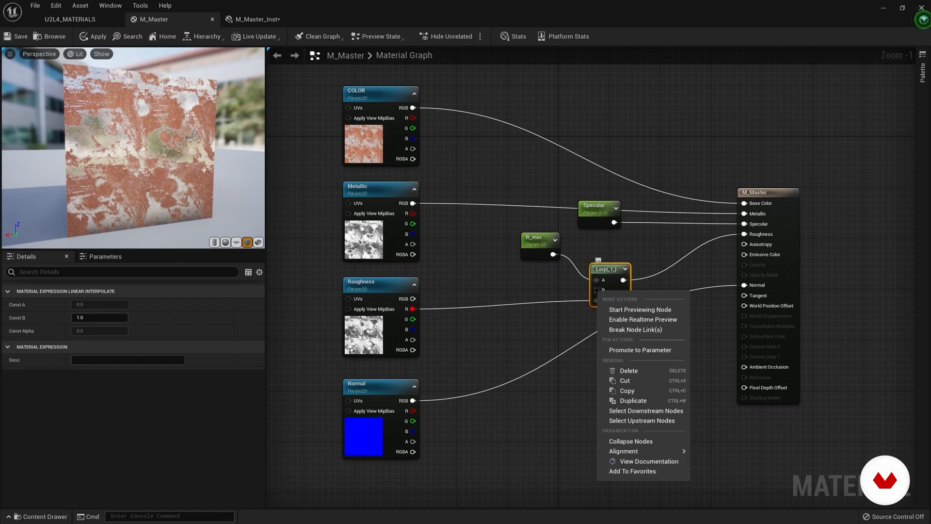
{"action": "left_click", "coordinate": [640, 350]}
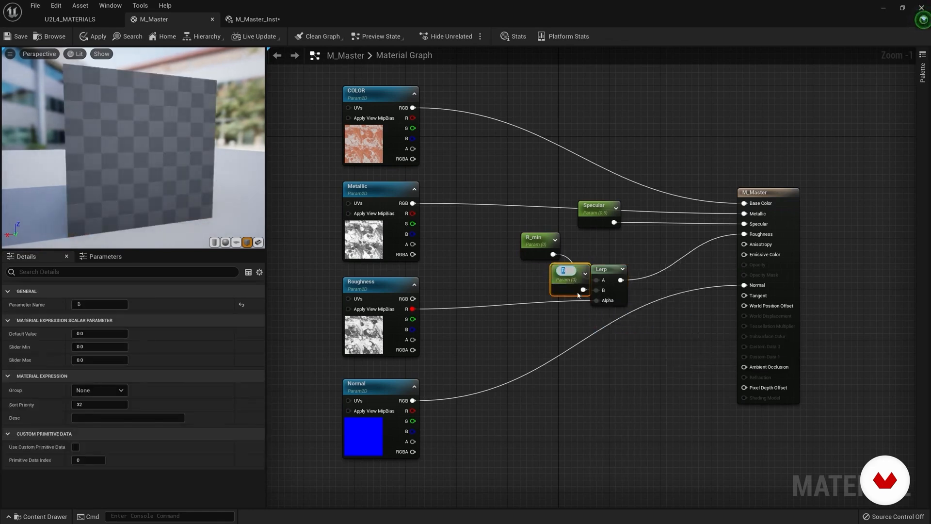
{"action": "left_click_drag", "start_coordinate": [560, 279], "coordinate": [530, 278]}
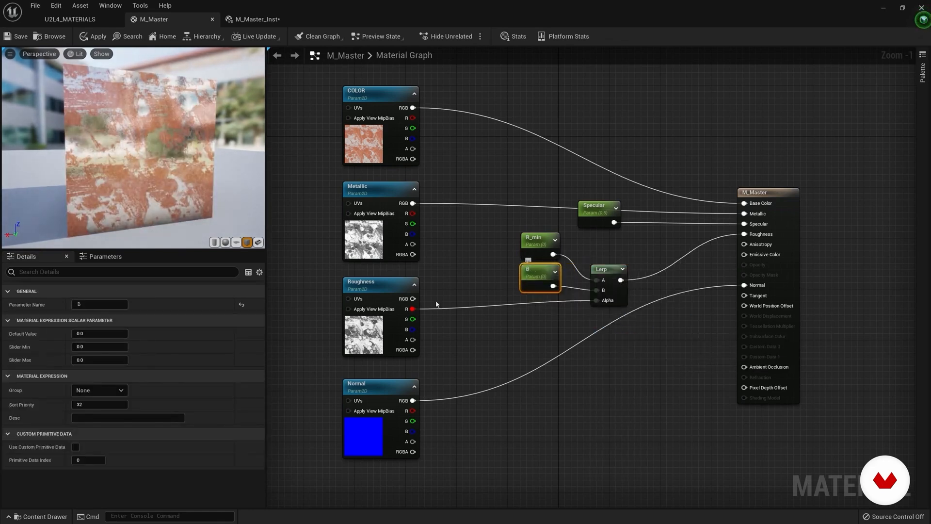
{"action": "left_click_drag", "start_coordinate": [90, 305], "coordinate": [64, 305]}
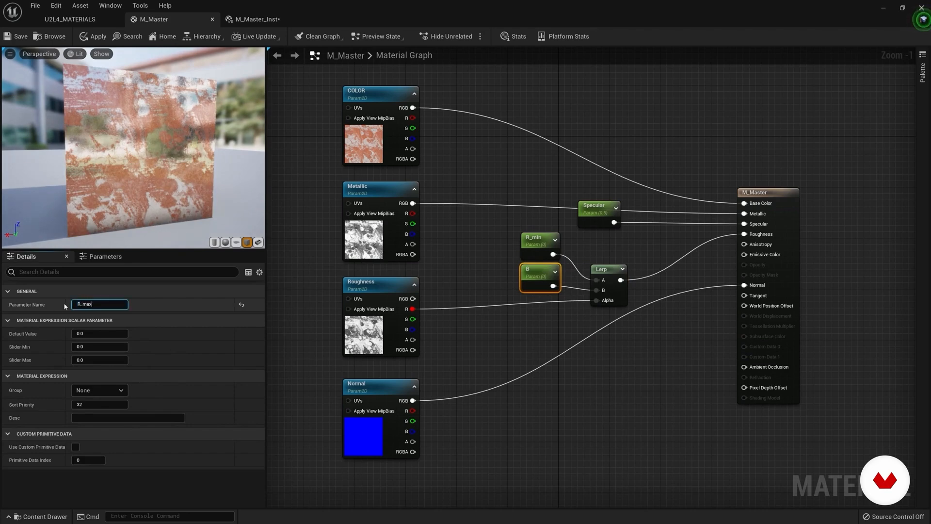
{"action": "left_click", "coordinate": [116, 391]}
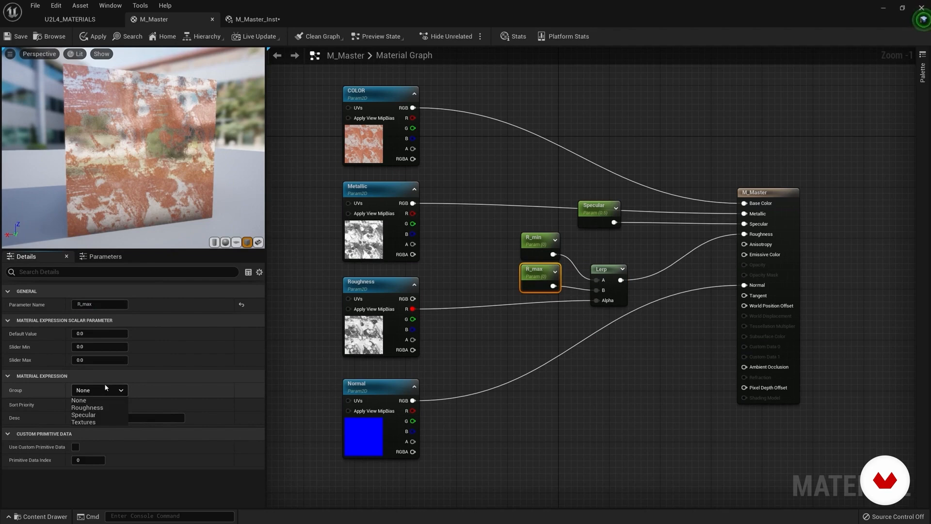
{"action": "left_click", "coordinate": [96, 409]}
Step: Save M_Master and return to the preview mesh in the U2L4_MATERIALS level
{"action": "left_click", "coordinate": [19, 37]}
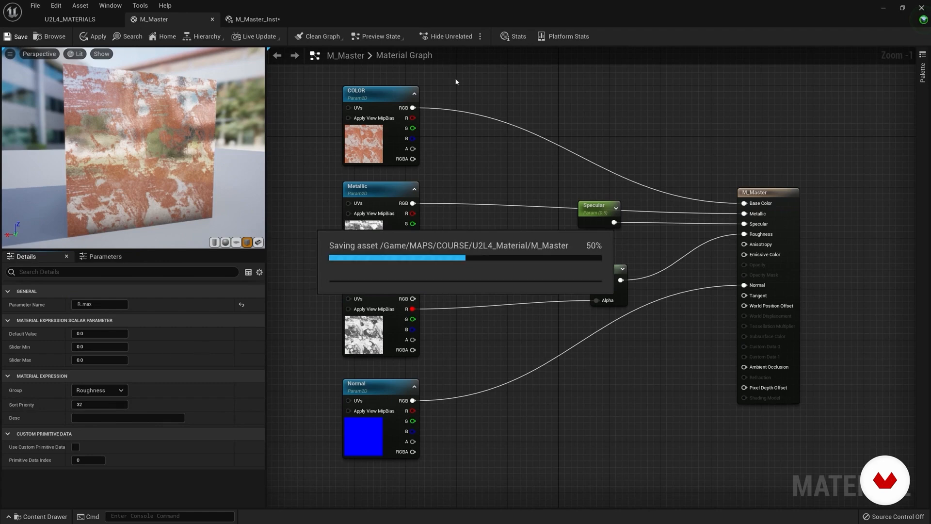
{"action": "left_click", "coordinate": [70, 19]}
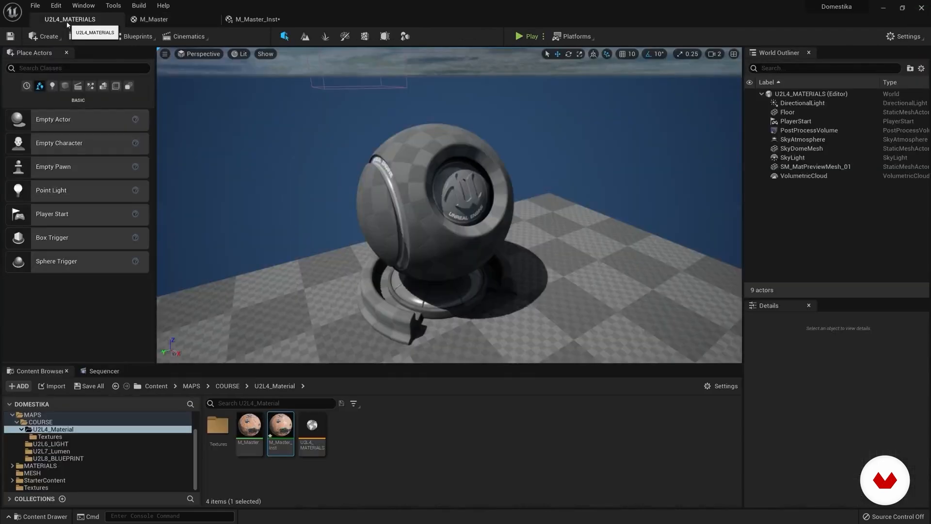
{"action": "mouse_move", "coordinate": [433, 192]}
{"action": "right_mouse_down"}
{"action": "mouse_move", "coordinate": [451, 187]}
{"action": "mouse_move", "coordinate": [432, 191]}
{"action": "right_mouse_up"}
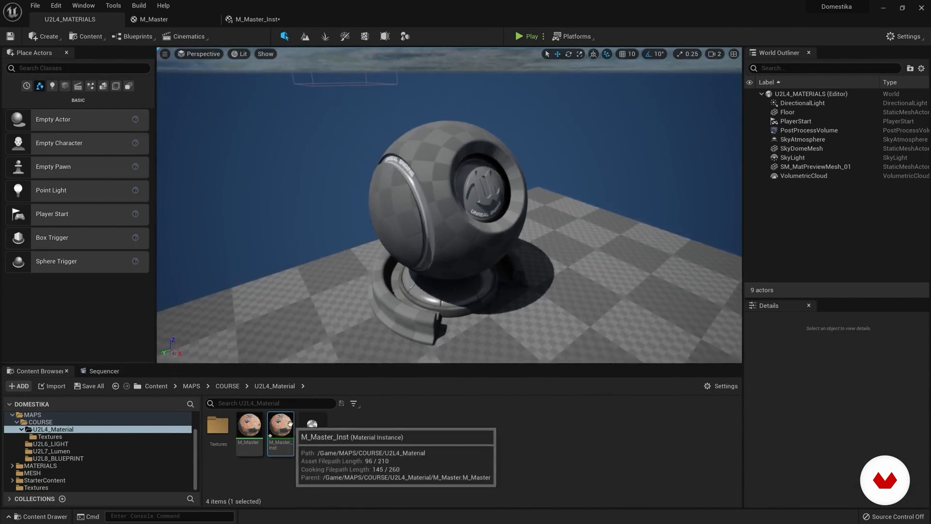
Step: Try M_Master_Inst on the preview mesh and reset its Element 0 material
{"action": "left_click_drag", "start_coordinate": [286, 445], "coordinate": [433, 224]}
{"action": "left_click", "coordinate": [434, 224]}
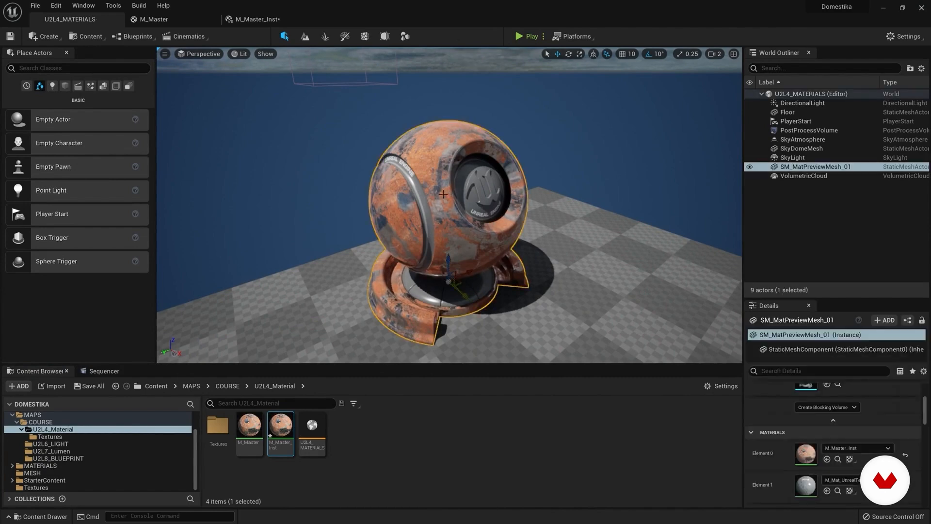
{"action": "left_click", "coordinate": [906, 454]}
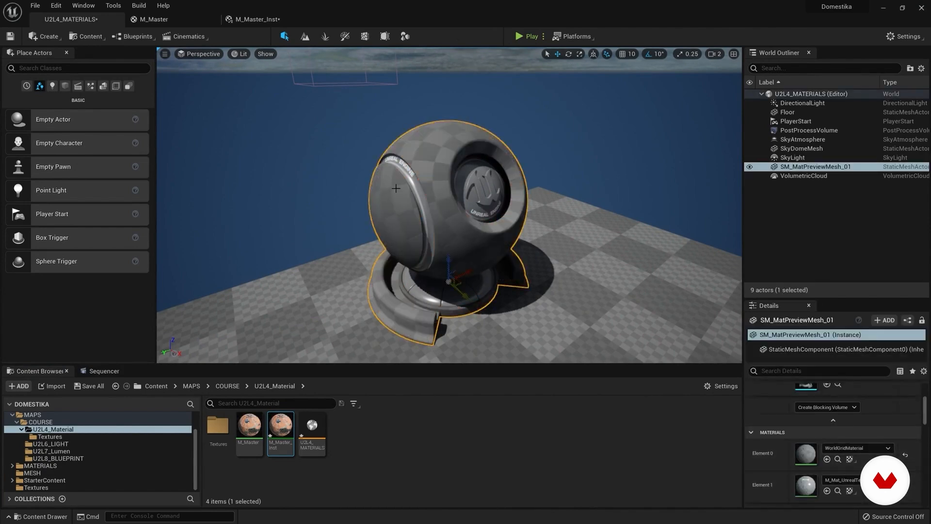
Step: Select SM_MatPreviewMesh_01, enlarge its details area and look through the material choices for Element 0
{"action": "left_click", "coordinate": [793, 158]}
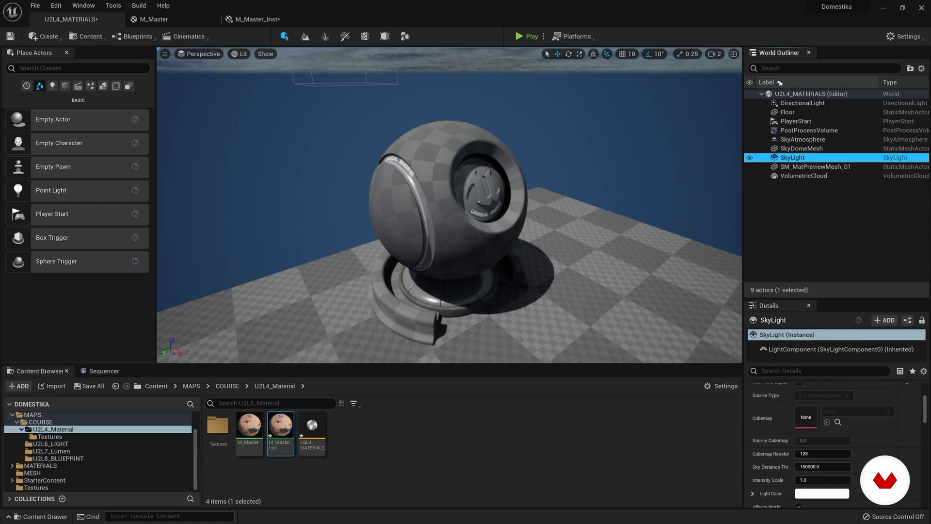
{"action": "left_click", "coordinate": [815, 167]}
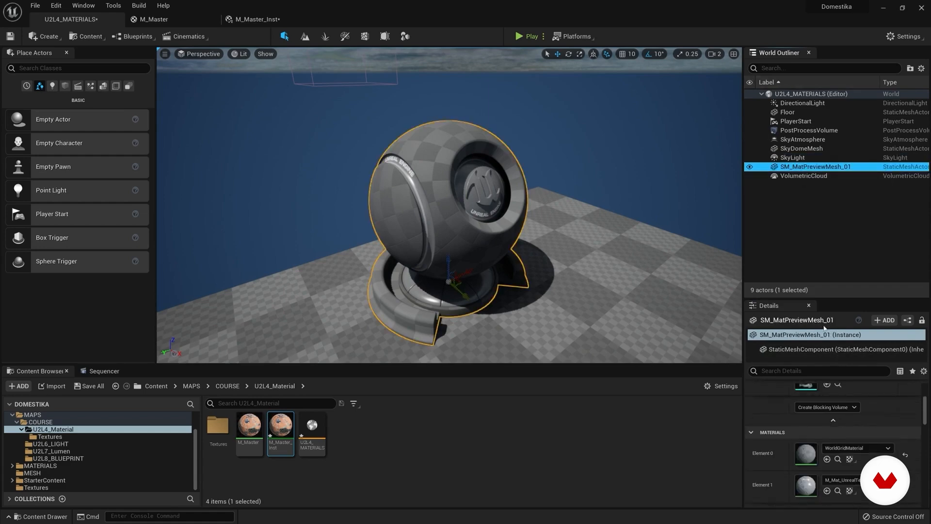
{"action": "left_click_drag", "start_coordinate": [832, 297], "coordinate": [834, 230]}
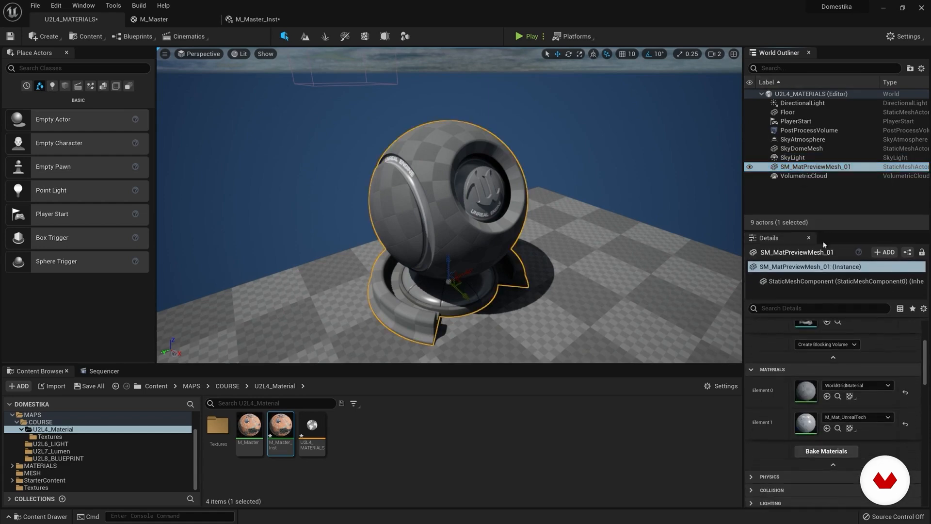
{"action": "scroll", "coordinate": [764, 346], "scroll_direction": "up", "scroll_amount": 2}
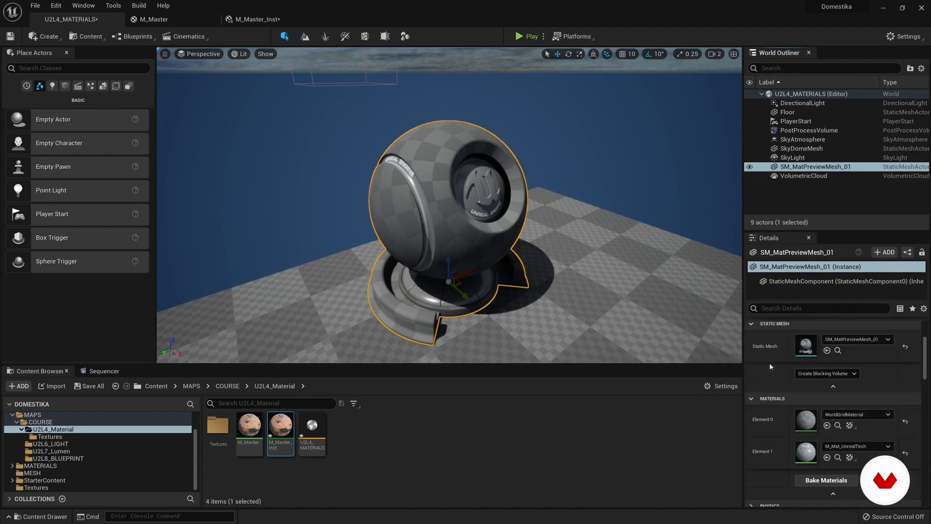
{"action": "scroll", "coordinate": [776, 395], "scroll_direction": "down", "scroll_amount": 1}
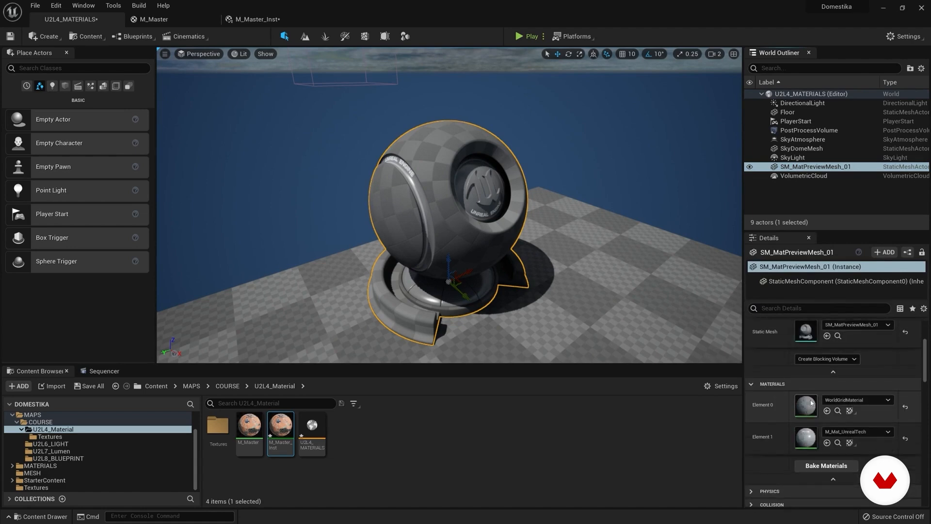
{"action": "left_click", "coordinate": [858, 400]}
{"action": "left_click", "coordinate": [858, 400]}
{"action": "left_click", "coordinate": [856, 400]}
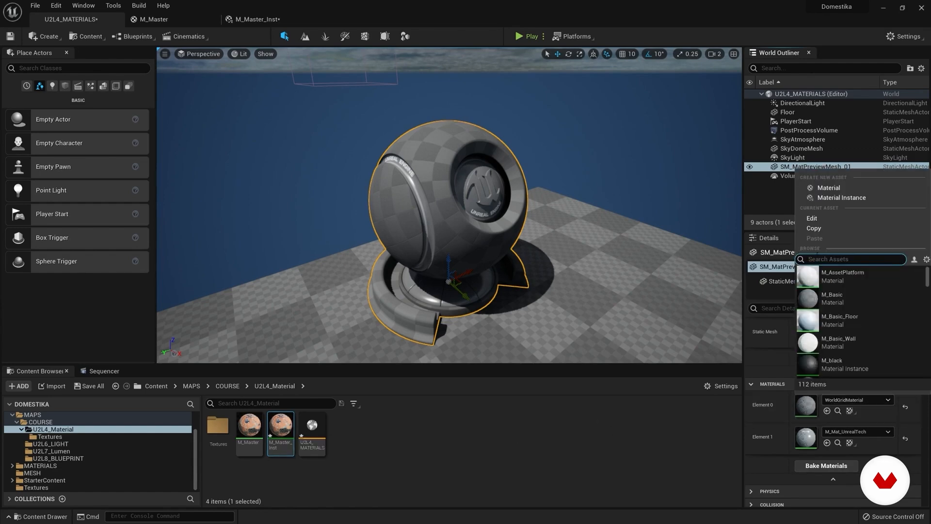
{"action": "left_click", "coordinate": [570, 410]}
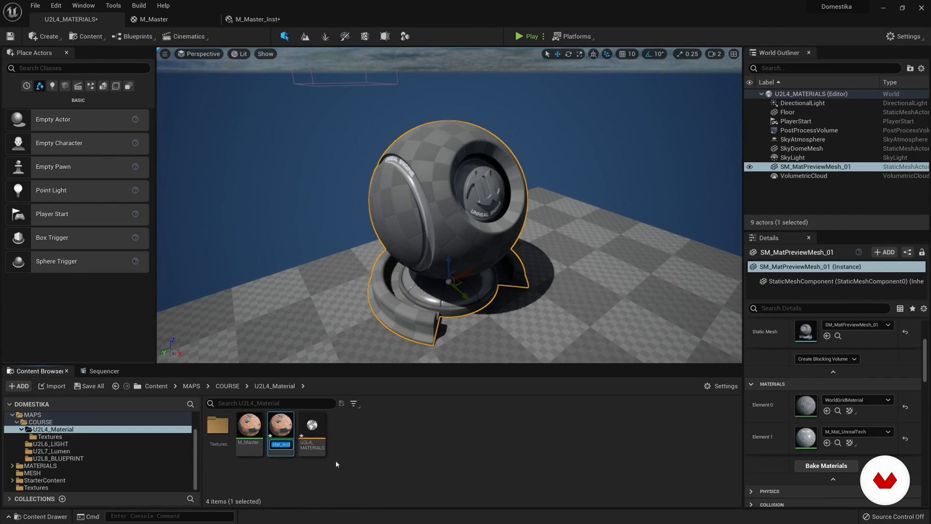
Step: Rename the M_Master_Inst material instance as M_RUST
{"action": "type", "text": "M_RUST"}
{"action": "key", "text": "Return"}
Step: Assign the M_RUST material instance to Element 0 of the preview mesh
{"action": "left_click", "coordinate": [864, 399]}
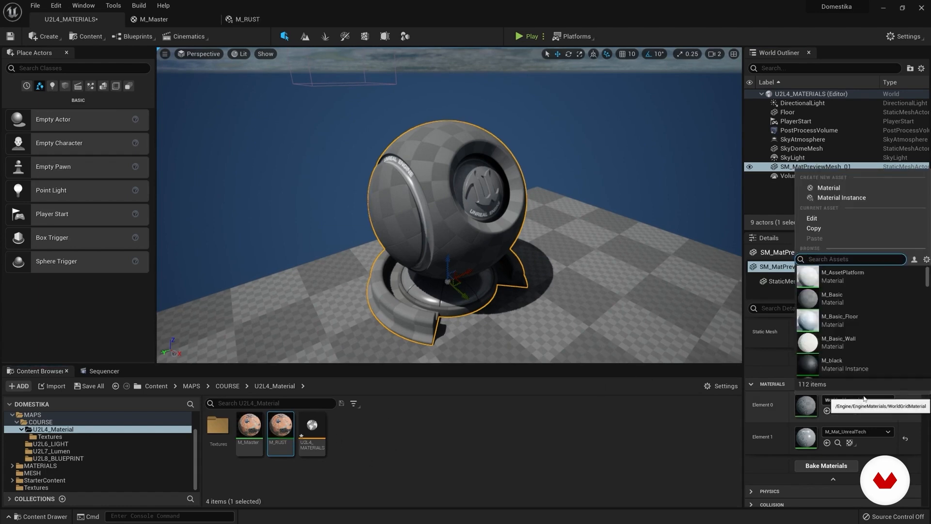
{"action": "type", "text": "rust"}
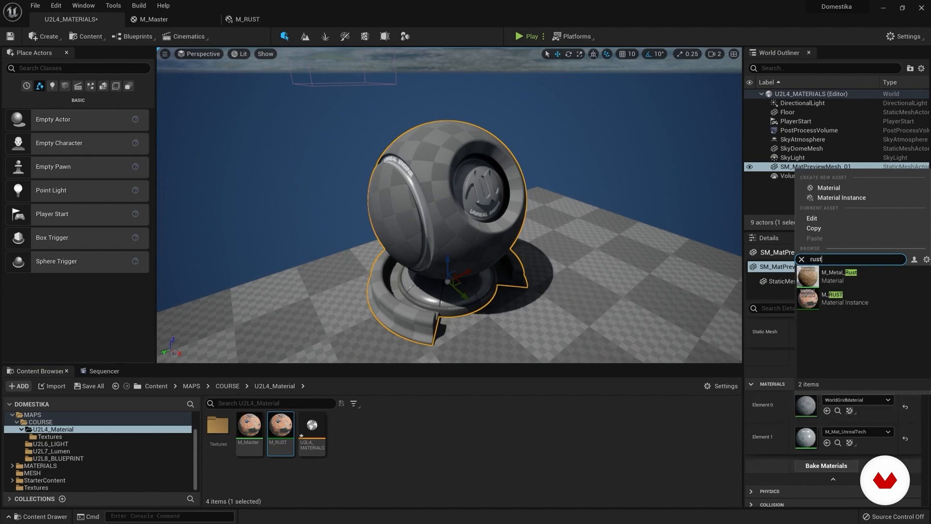
{"action": "left_click", "coordinate": [833, 298]}
{"action": "mouse_move", "coordinate": [449, 205]}
{"action": "right_mouse_down"}
{"action": "mouse_move", "coordinate": [434, 187]}
{"action": "mouse_move", "coordinate": [432, 194]}
{"action": "mouse_move", "coordinate": [439, 192]}
{"action": "right_mouse_up"}
Step: Open M_RUST and undock its editor into a floating window beside the preview mesh
{"action": "double_click", "coordinate": [280, 425]}
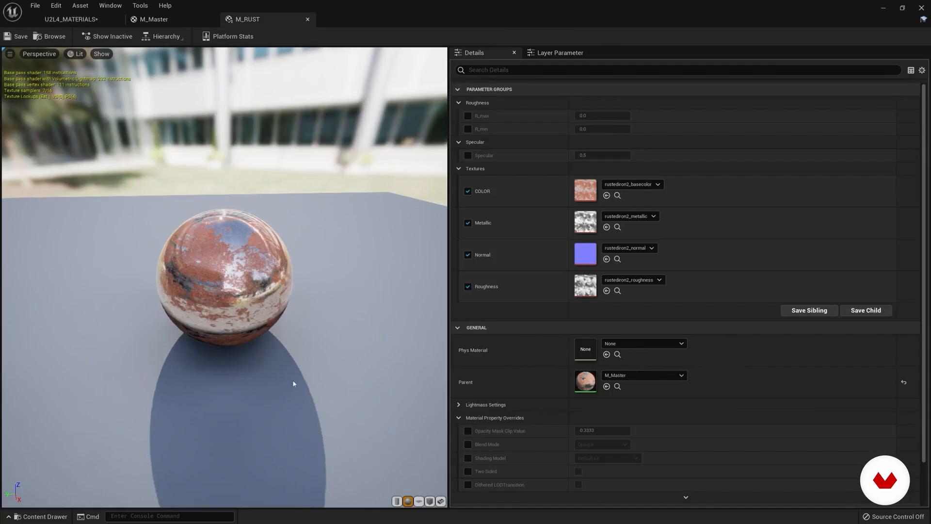
{"action": "left_click_drag", "start_coordinate": [250, 19], "coordinate": [245, 148]}
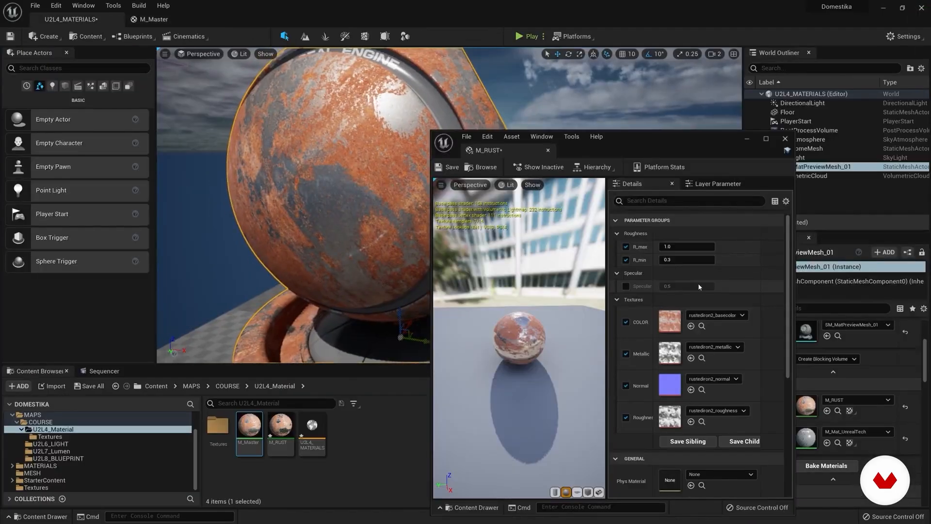
{"action": "left_click_drag", "start_coordinate": [649, 143], "coordinate": [768, 93]}
{"action": "mouse_move", "coordinate": [436, 204]}
{"action": "right_mouse_down"}
{"action": "mouse_move", "coordinate": [412, 204]}
{"action": "mouse_move", "coordinate": [456, 196]}
{"action": "mouse_move", "coordinate": [449, 213]}
{"action": "mouse_move", "coordinate": [432, 207]}
{"action": "mouse_move", "coordinate": [422, 228]}
{"action": "mouse_move", "coordinate": [412, 223]}
{"action": "mouse_move", "coordinate": [424, 211]}
{"action": "right_mouse_up"}
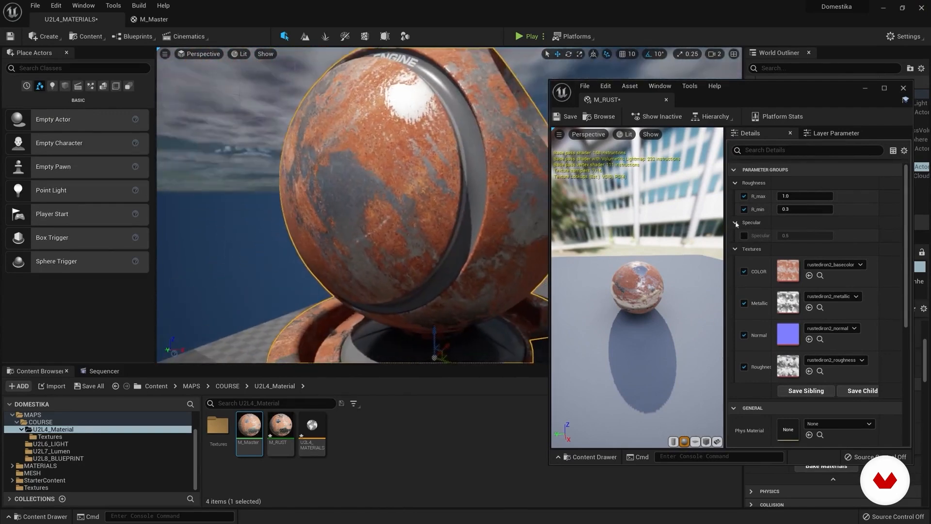
Step: Try different R_max and R_min values in M_RUST, such as 0.4816 and 0.204, and reset both to their defaults
{"action": "left_click_drag", "start_coordinate": [805, 196], "coordinate": [757, 196]}
{"action": "left_click_drag", "start_coordinate": [412, 204], "coordinate": [473, 254], "text": "alt"}
{"action": "left_click", "coordinate": [887, 196]}
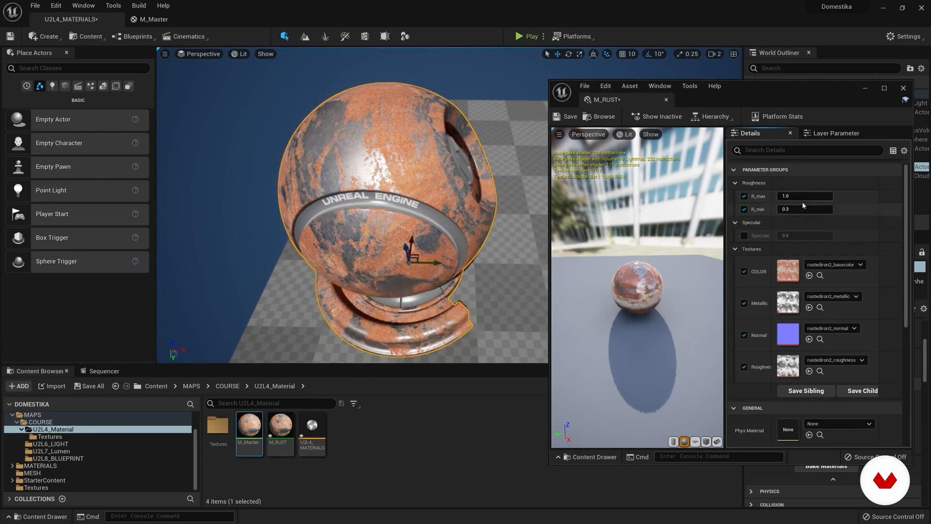
{"action": "left_click_drag", "start_coordinate": [803, 198], "coordinate": [872, 202]}
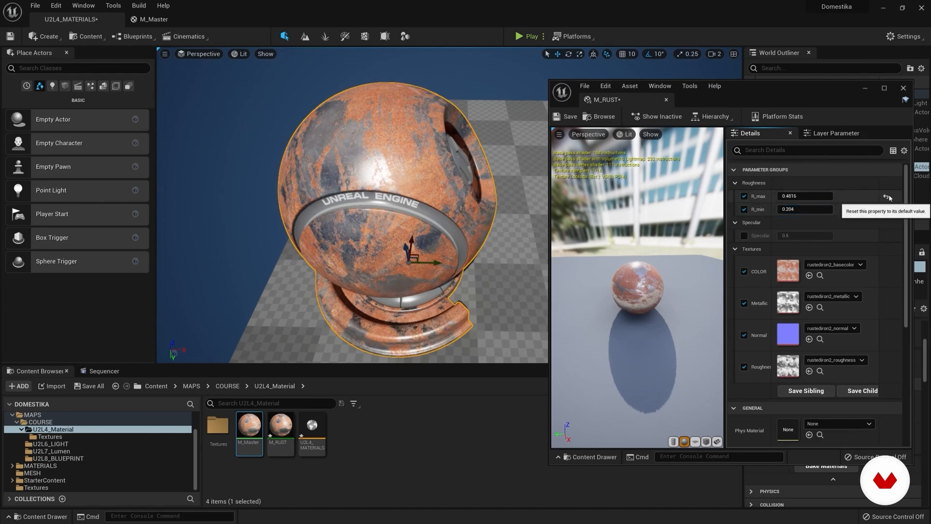
{"action": "left_click", "coordinate": [886, 196]}
{"action": "left_click", "coordinate": [886, 210]}
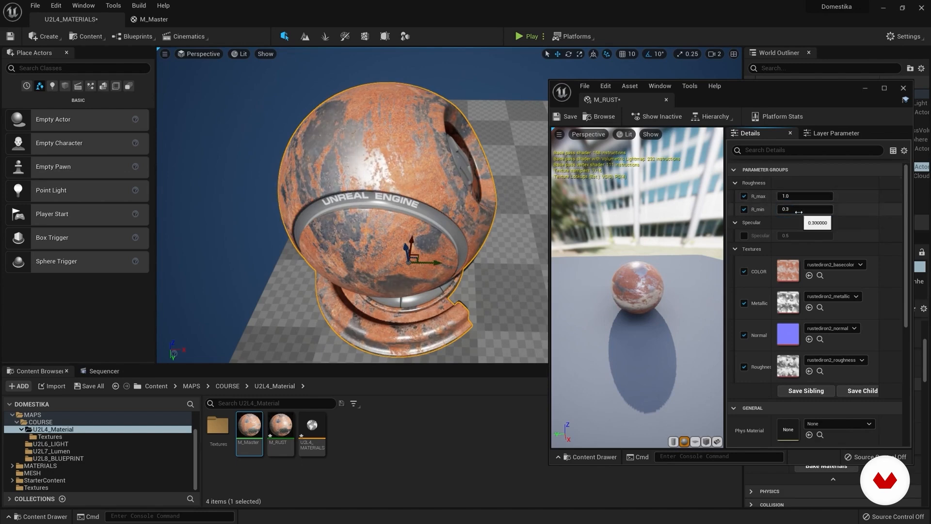
Step: Try R_min at 0.0 and the inverted range of R_min 1 with R_max 0, and reset both parameters
{"action": "mouse_move", "coordinate": [791, 209]}
{"action": "left_mouse_down"}
{"action": "mouse_move", "coordinate": [833, 209]}
{"action": "mouse_move", "coordinate": [781, 209]}
{"action": "left_mouse_up"}
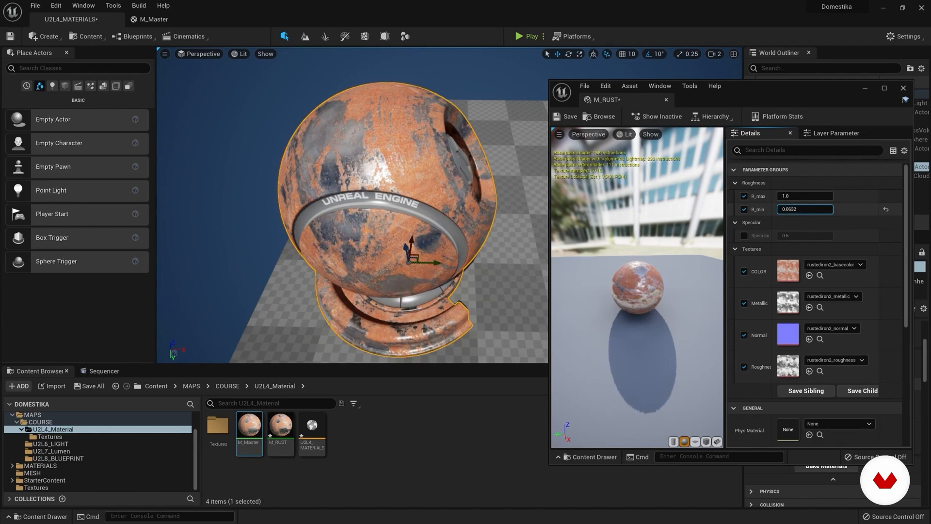
{"action": "left_click", "coordinate": [783, 212]}
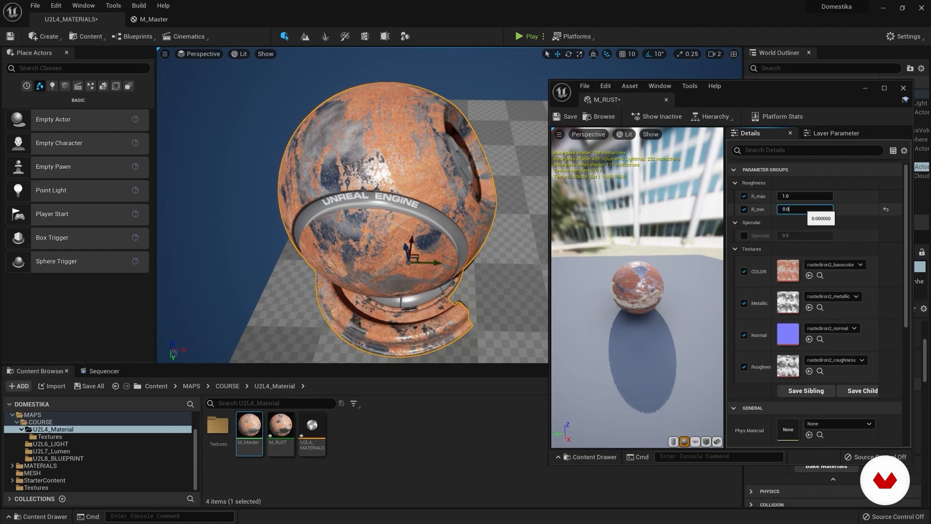
{"action": "type", "text": "1"}
{"action": "key", "text": "Return"}
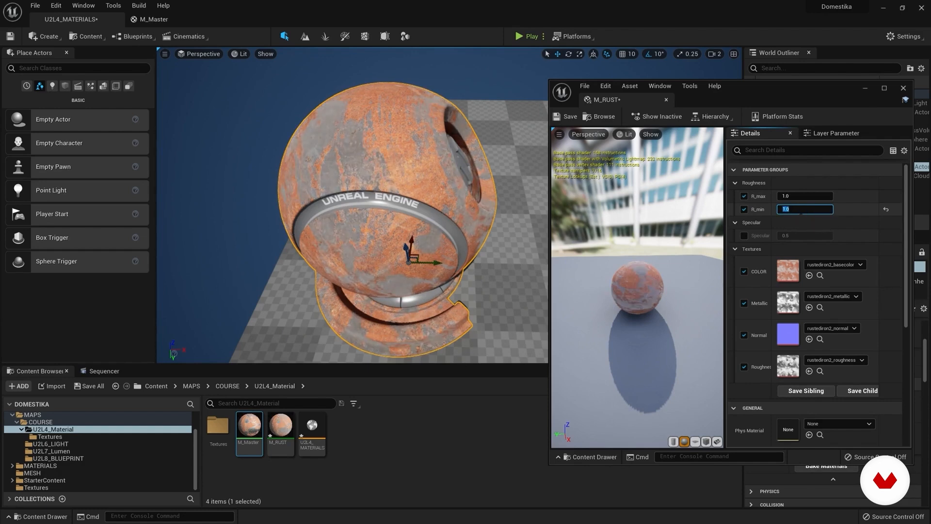
{"action": "left_click", "coordinate": [795, 195]}
{"action": "type", "text": "0"}
{"action": "key", "text": "Return"}
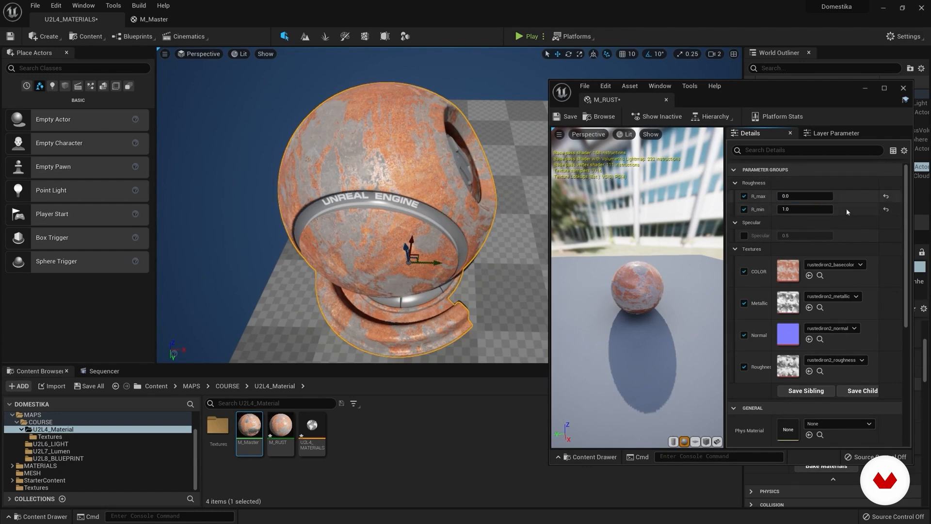
{"action": "left_click", "coordinate": [886, 196]}
{"action": "left_click", "coordinate": [886, 209]}
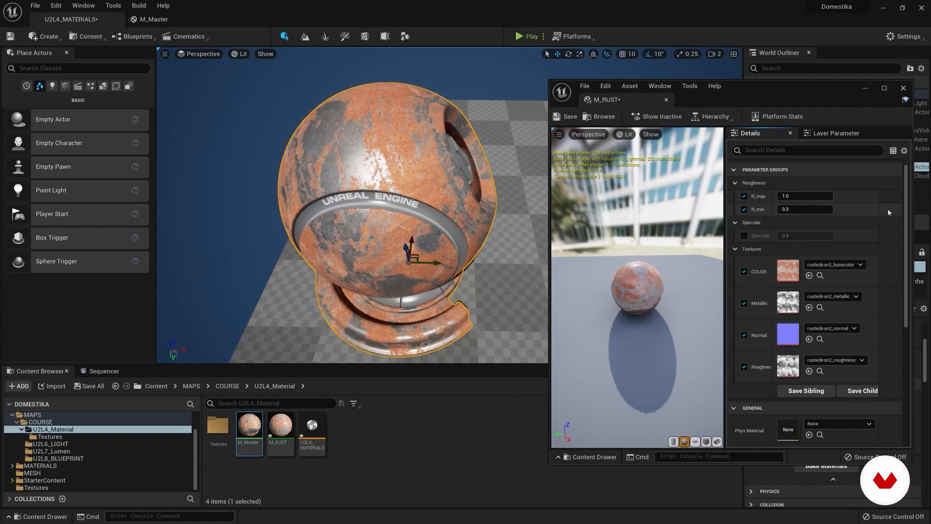
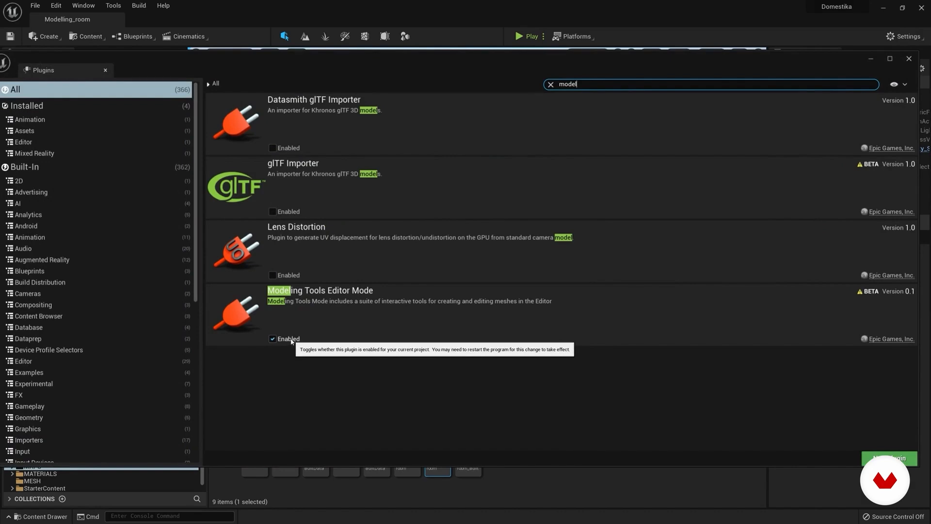
Step: Close the Plugins window and switch the level editor to Modeling mode
{"action": "left_click_drag", "start_coordinate": [370, 60], "coordinate": [378, 56]}
{"action": "left_click", "coordinate": [917, 55]}
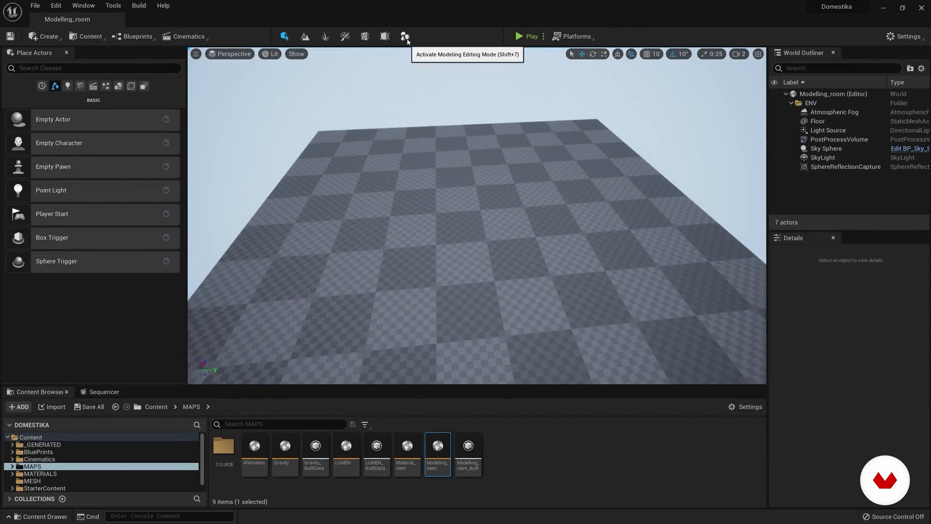
{"action": "left_click", "coordinate": [405, 37]}
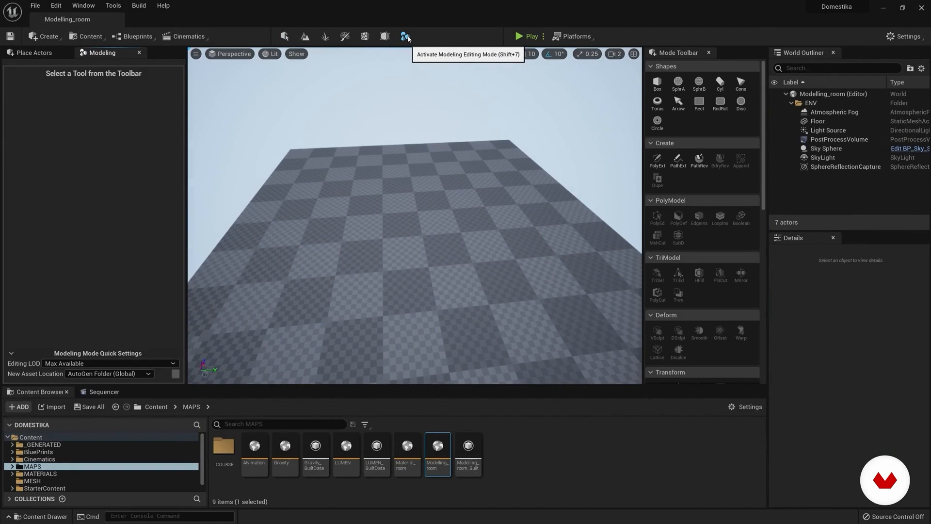
Step: Try the Box shape tool, exit it, then place a sphere of radius 50 on the floor and delete it
{"action": "right_click_drag", "start_coordinate": [467, 160], "coordinate": [453, 172]}
{"action": "mouse_move", "coordinate": [763, 103]}
{"action": "left_mouse_down"}
{"action": "mouse_move", "coordinate": [763, 206]}
{"action": "mouse_move", "coordinate": [764, 100]}
{"action": "left_mouse_up"}
{"action": "right_click_drag", "start_coordinate": [420, 186], "coordinate": [427, 189]}
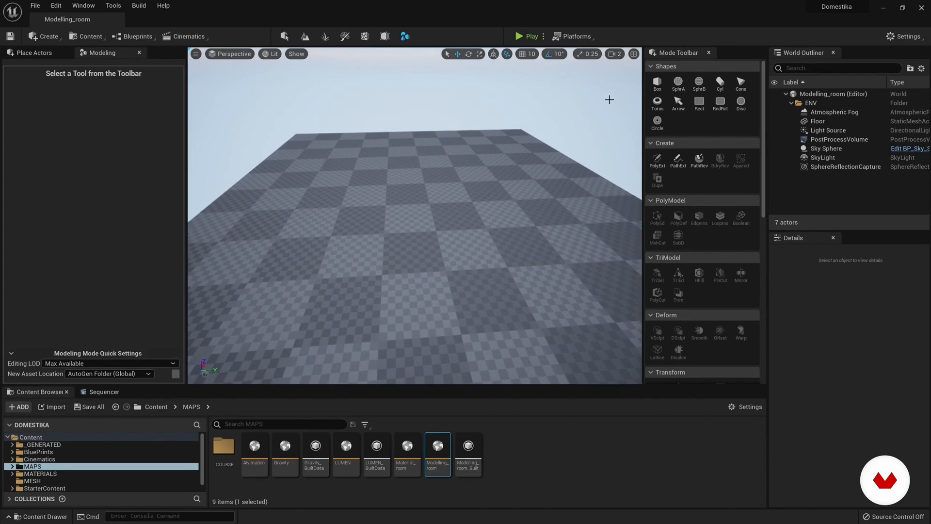
{"action": "right_click_drag", "start_coordinate": [475, 191], "coordinate": [478, 194]}
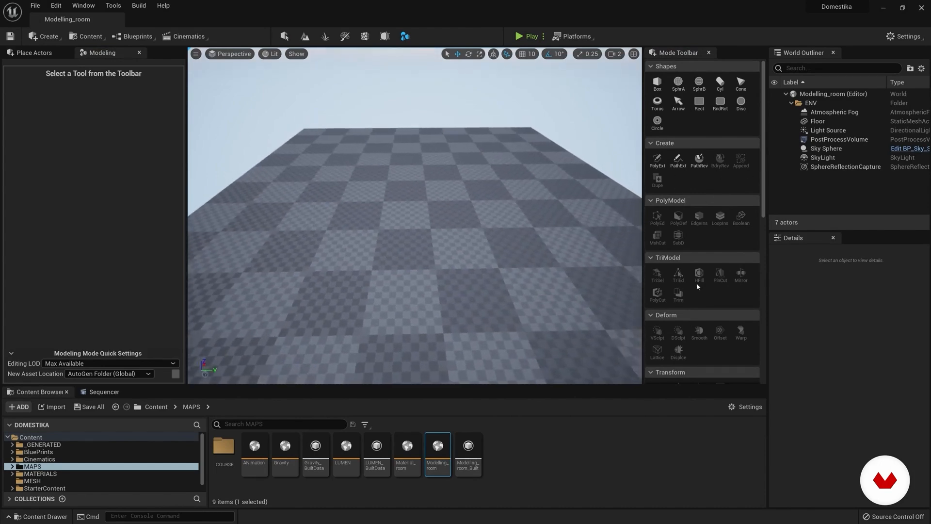
{"action": "right_click_drag", "start_coordinate": [488, 280], "coordinate": [478, 273]}
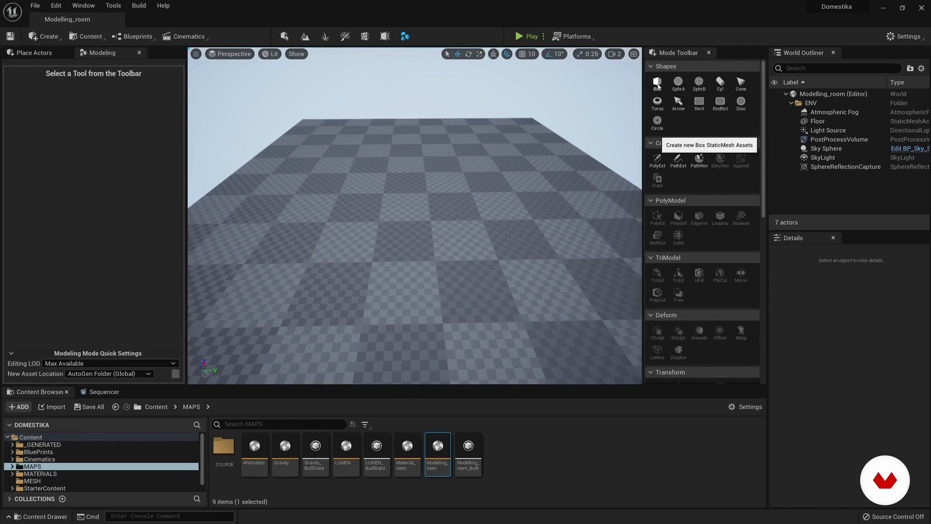
{"action": "left_click", "coordinate": [659, 85]}
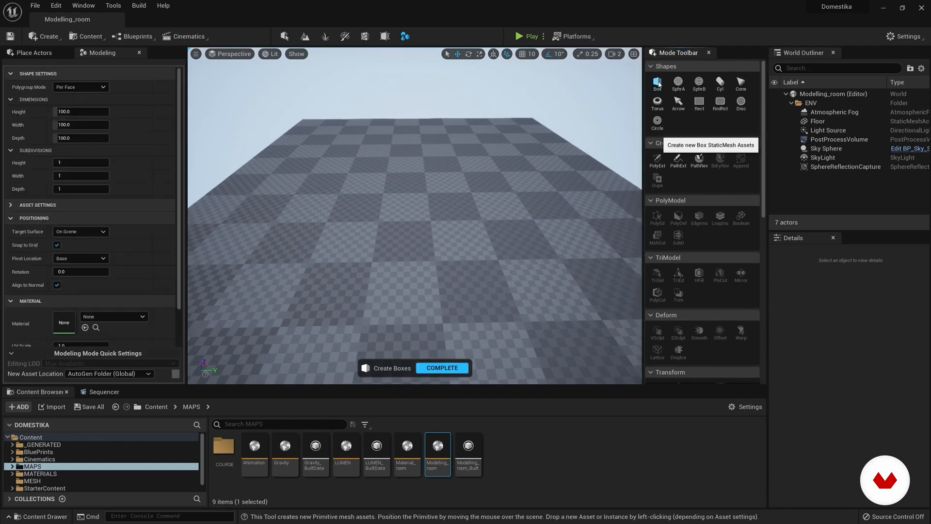
{"action": "key", "text": "Escape"}
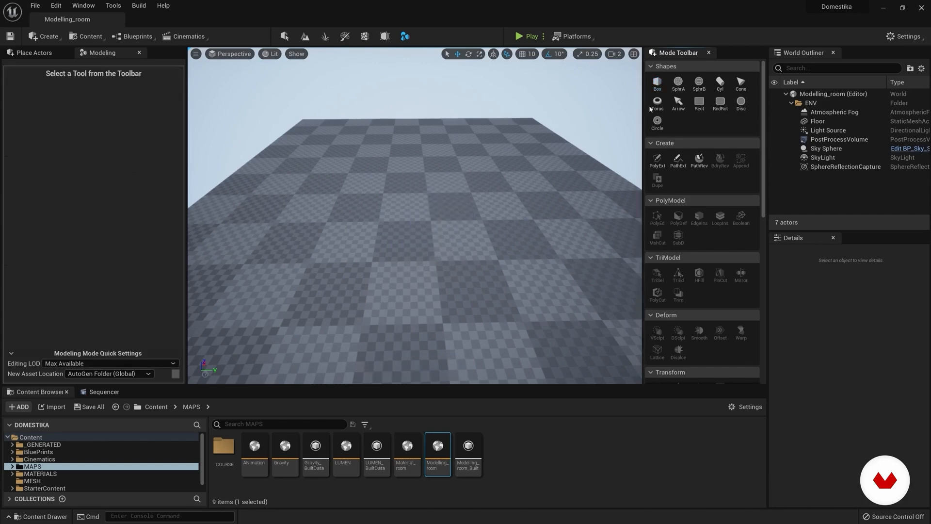
{"action": "left_click", "coordinate": [678, 82]}
{"action": "left_click", "coordinate": [438, 325]}
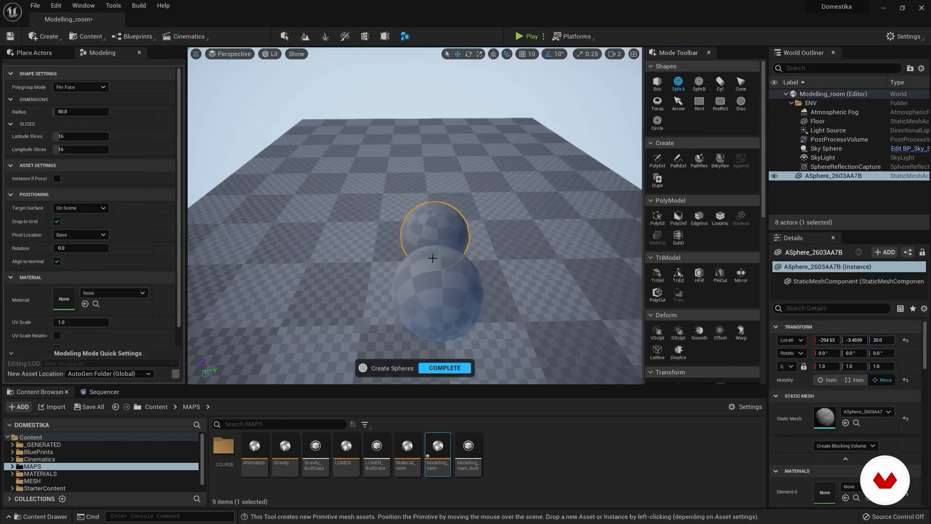
{"action": "key", "text": "Escape"}
{"action": "key", "text": "Delete"}
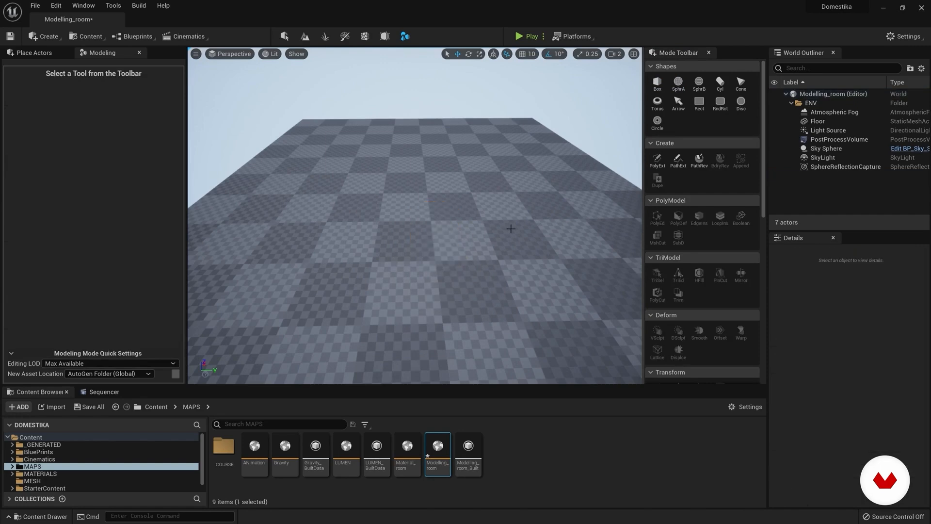
Step: Try the Cylinder tool, then place a 100 by 100 rounded rectangle on the floor, raise it and delete it
{"action": "left_click", "coordinate": [720, 83]}
{"action": "key", "text": "Escape"}
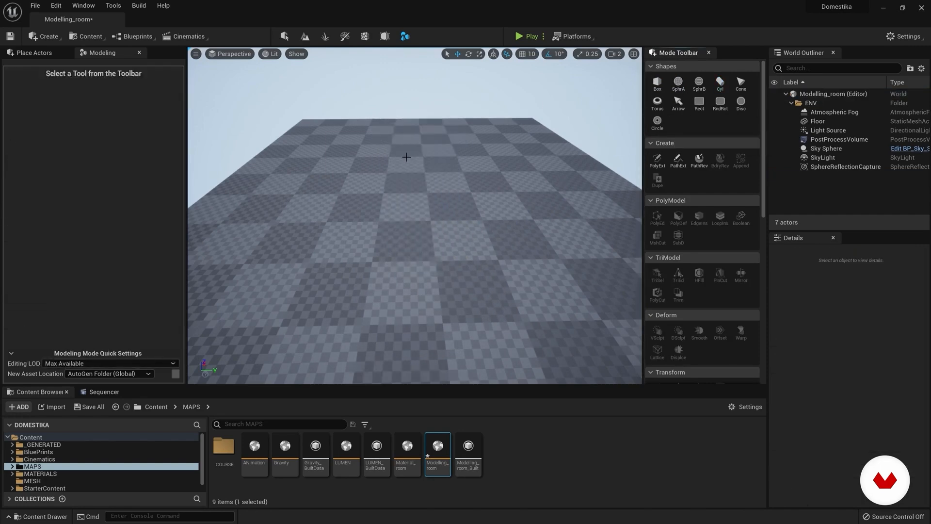
{"action": "left_click", "coordinate": [721, 106]}
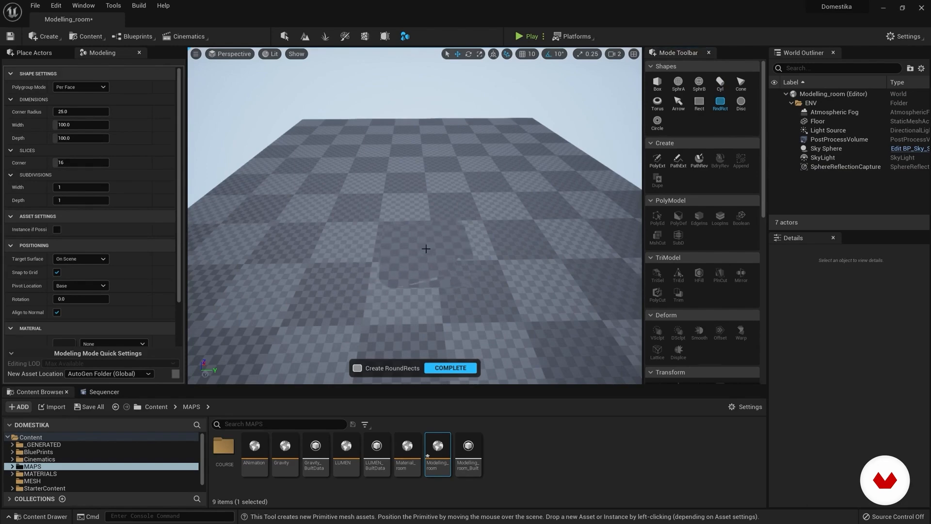
{"action": "left_click", "coordinate": [427, 251]}
{"action": "left_click", "coordinate": [444, 368]}
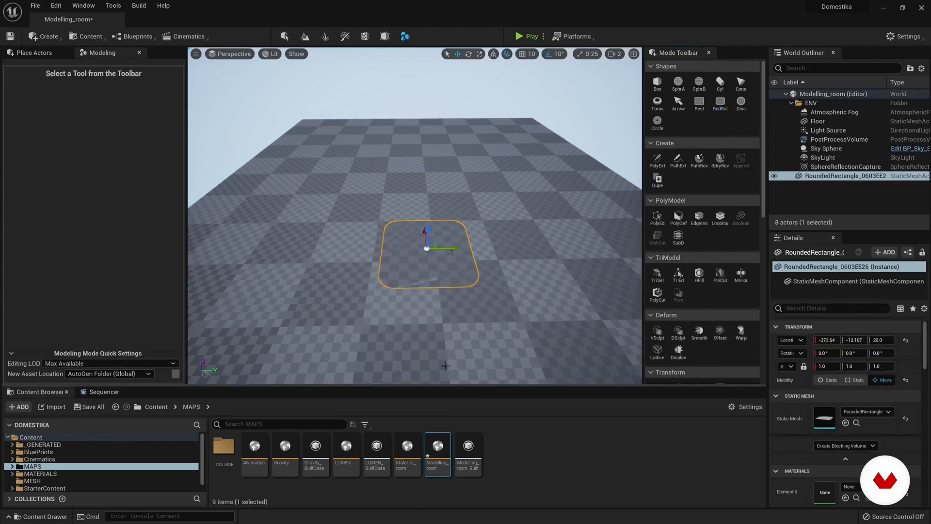
{"action": "left_click_drag", "start_coordinate": [427, 231], "coordinate": [432, 197]}
{"action": "key", "text": "Delete"}
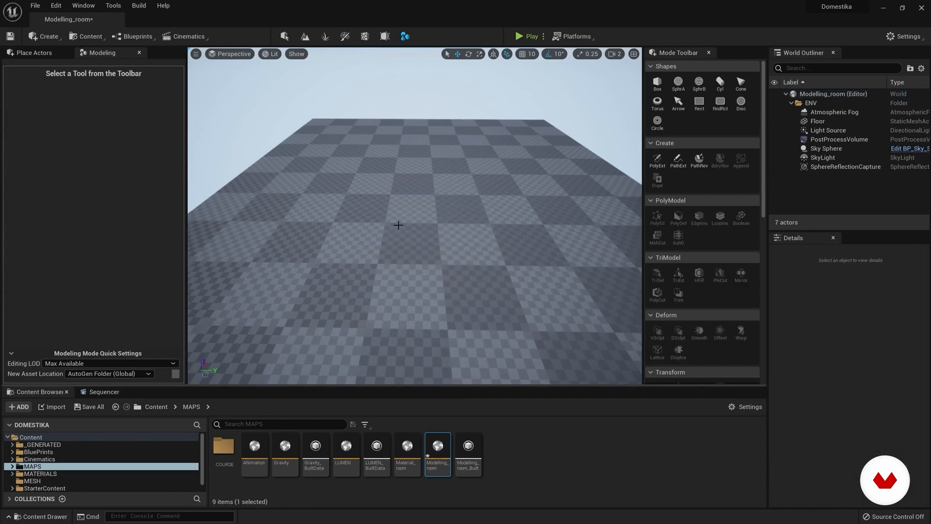
Step: Place a 100 by 100 by 100 box with Per Face polygroups on the floor and examine its shape settings
{"action": "left_click", "coordinate": [657, 82]}
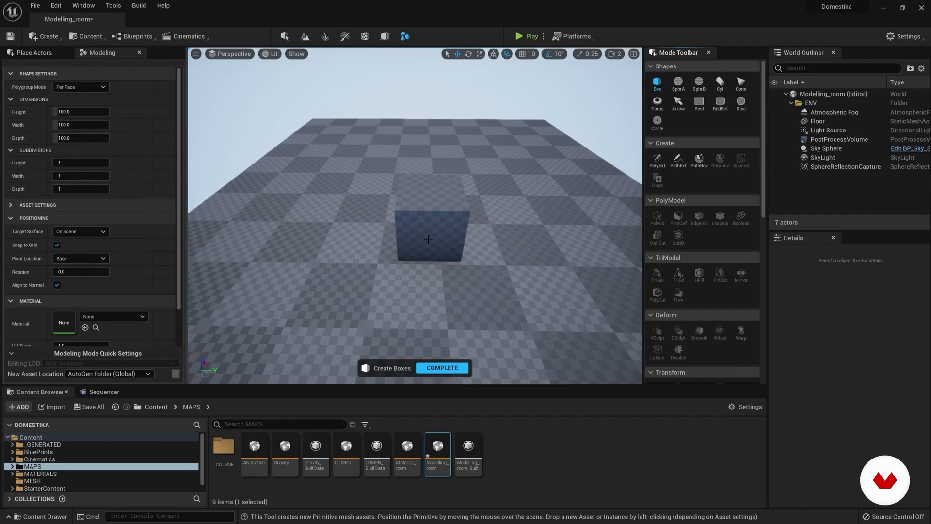
{"action": "left_click", "coordinate": [89, 88]}
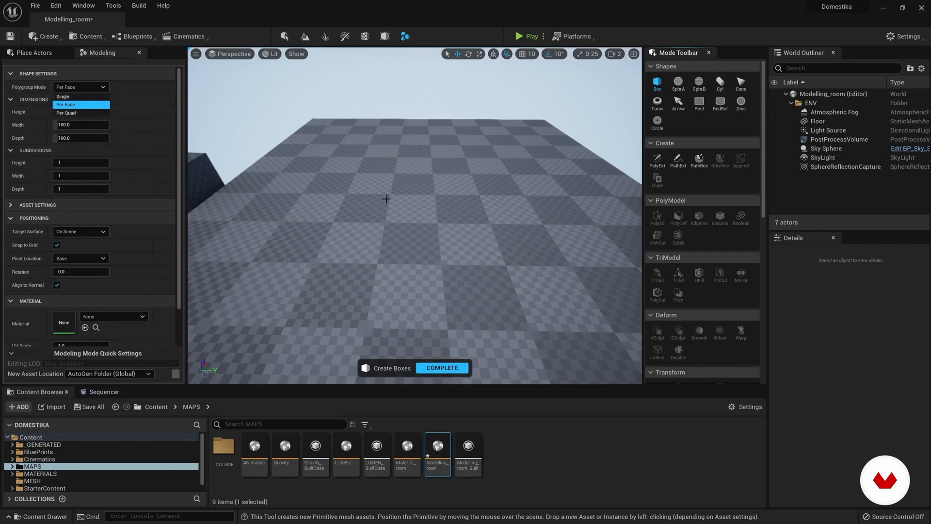
{"action": "left_click", "coordinate": [395, 216]}
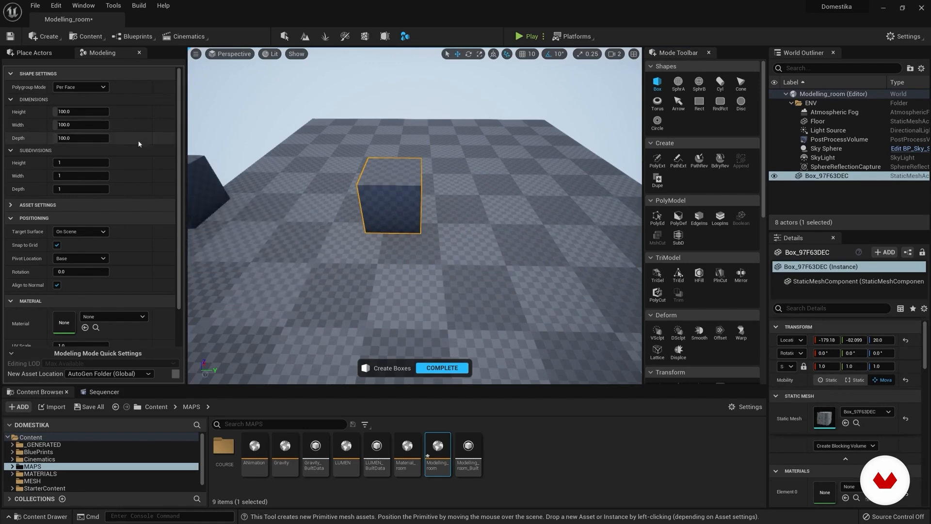
{"action": "left_click", "coordinate": [81, 87]}
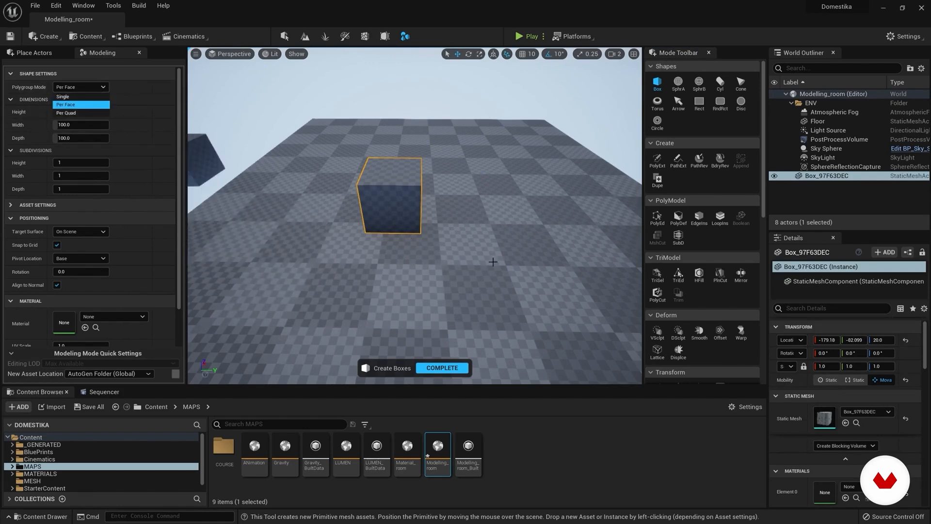
{"action": "left_click", "coordinate": [144, 100]}
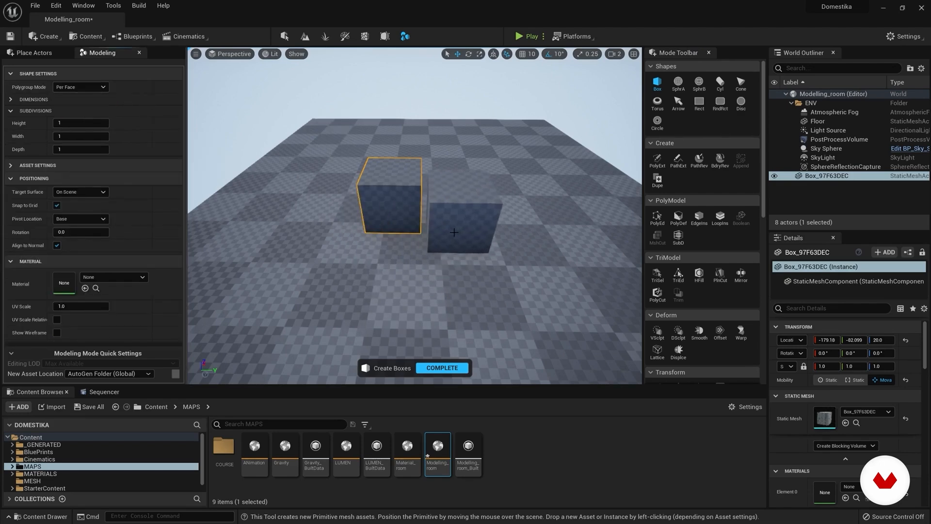
{"action": "left_click", "coordinate": [12, 100]}
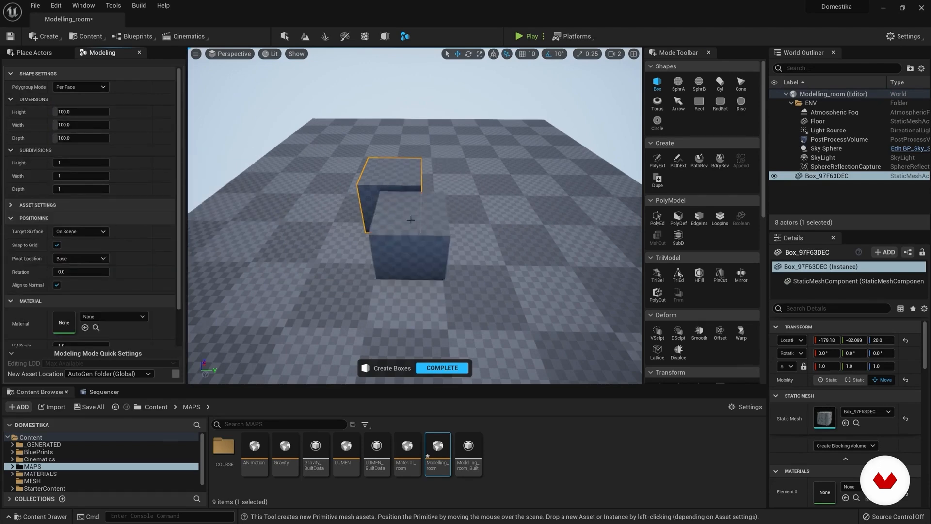
Step: Set the box height to about 87.2, place a second box beside the first and complete the Box tool
{"action": "left_click_drag", "start_coordinate": [82, 112], "coordinate": [97, 112]}
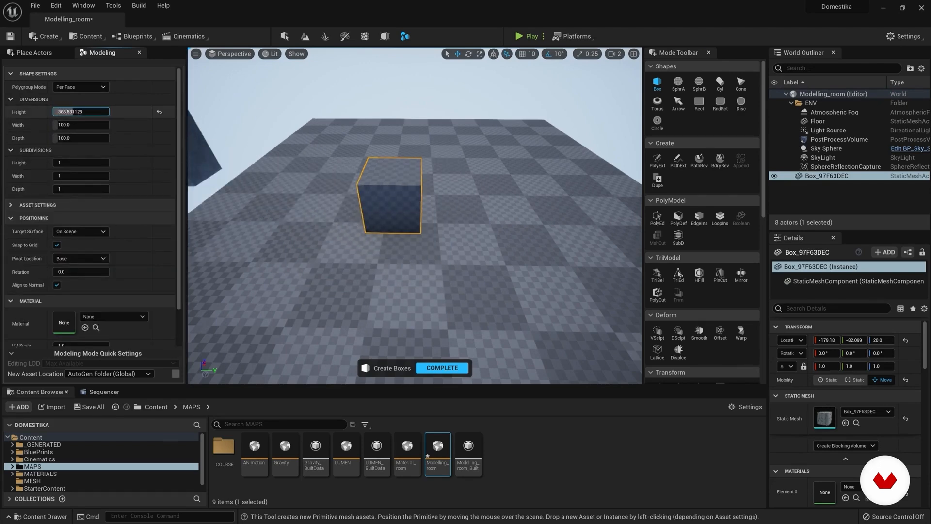
{"action": "left_click_drag", "start_coordinate": [85, 112], "coordinate": [68, 112]}
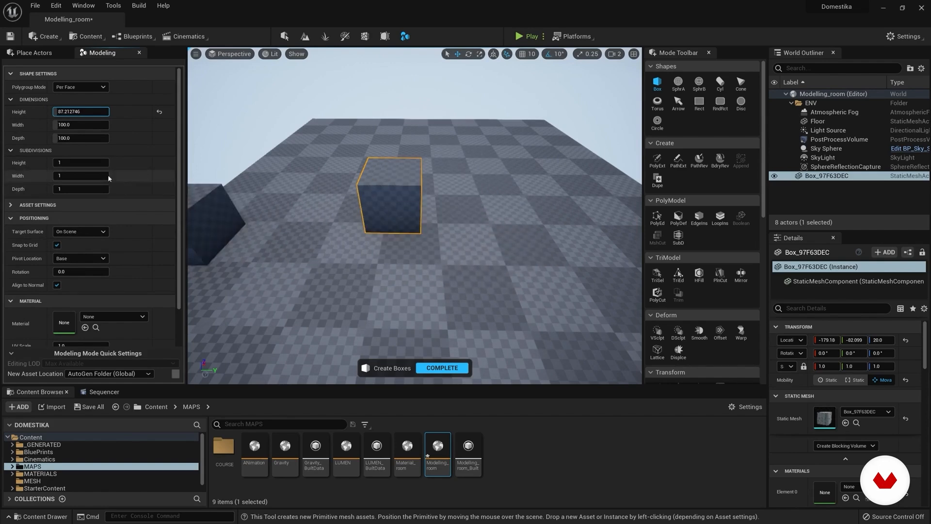
{"action": "scroll", "coordinate": [121, 184], "scroll_direction": "down", "scroll_amount": 3}
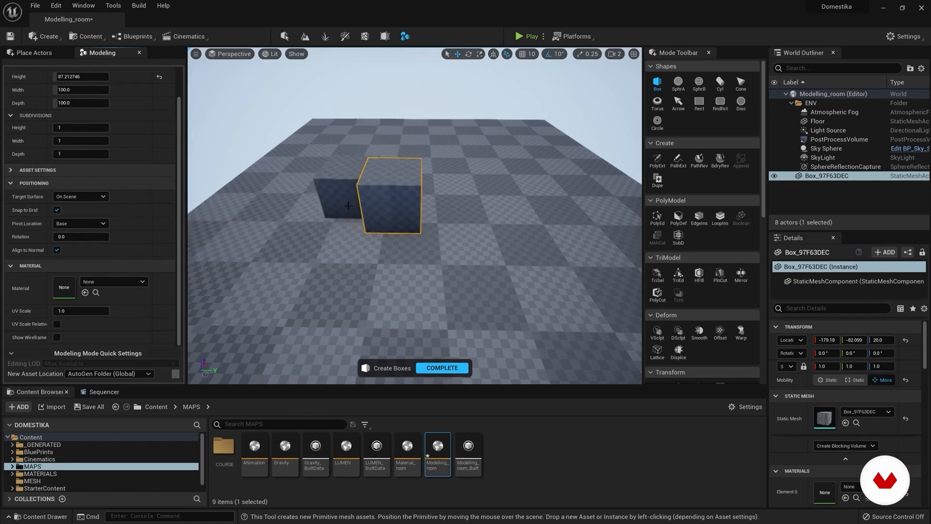
{"action": "left_click", "coordinate": [340, 207]}
{"action": "left_click", "coordinate": [442, 368]}
Step: Delete both boxes from the floor
{"action": "left_click", "coordinate": [388, 199]}
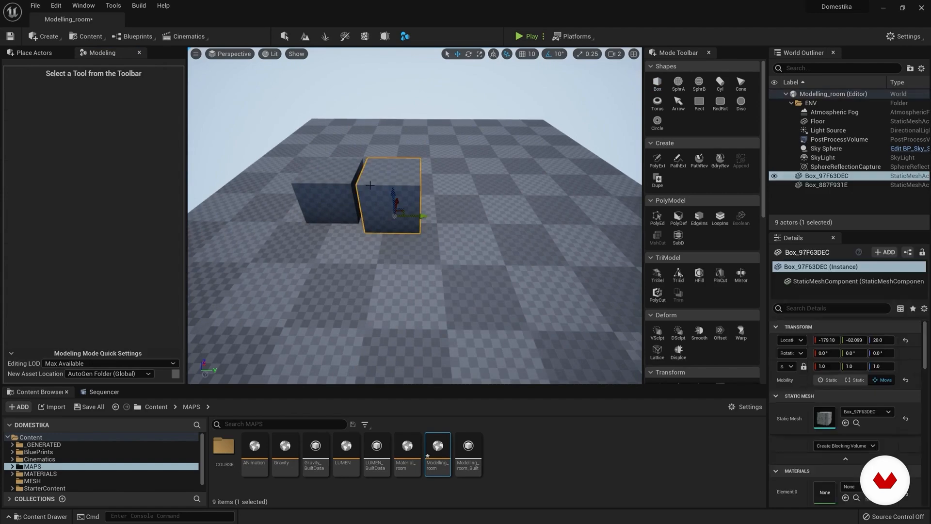
{"action": "key", "text": "Delete"}
{"action": "left_click", "coordinate": [318, 169]}
{"action": "key", "text": "Delete"}
Step: Place a box sphere of radius 50 on the floor and stack two boxes on top of it with the On Scene target surface
{"action": "left_click", "coordinate": [699, 81]}
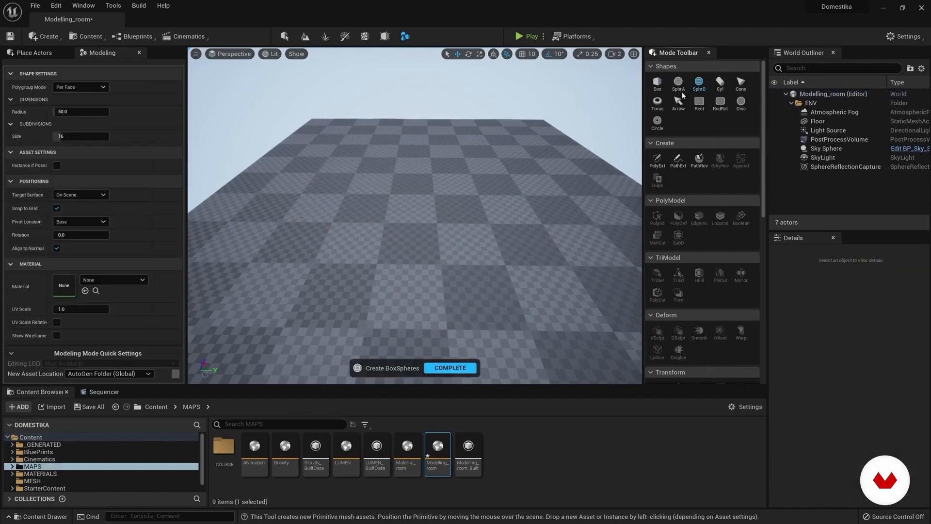
{"action": "left_click", "coordinate": [418, 227]}
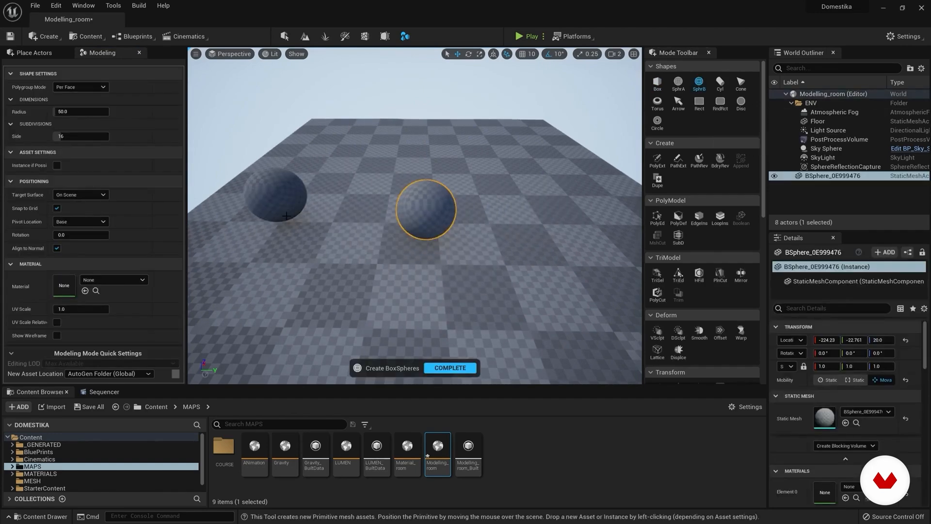
{"action": "left_click", "coordinate": [657, 83]}
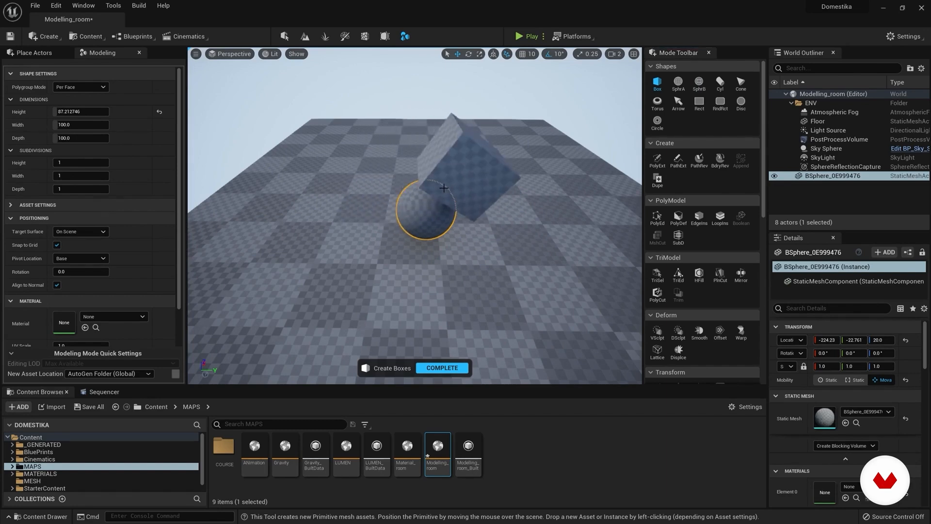
{"action": "left_click", "coordinate": [443, 191]}
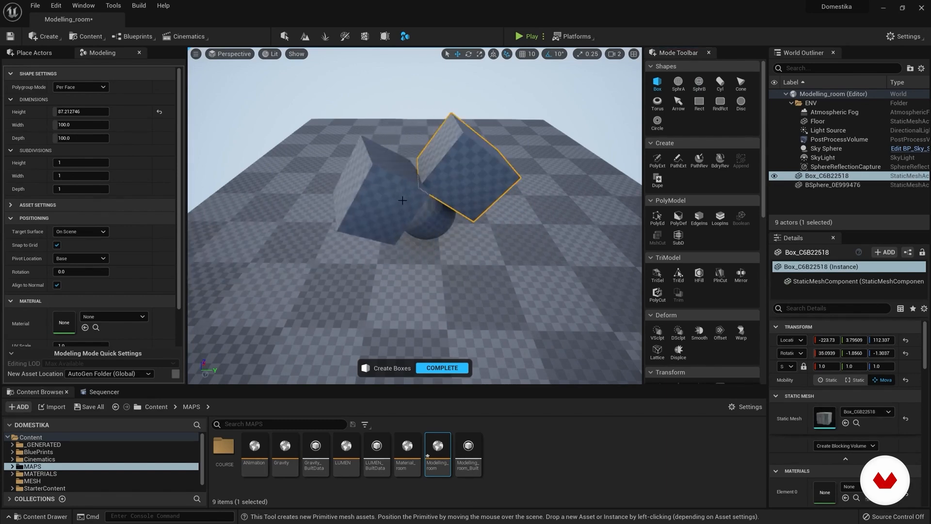
{"action": "left_click", "coordinate": [465, 126]}
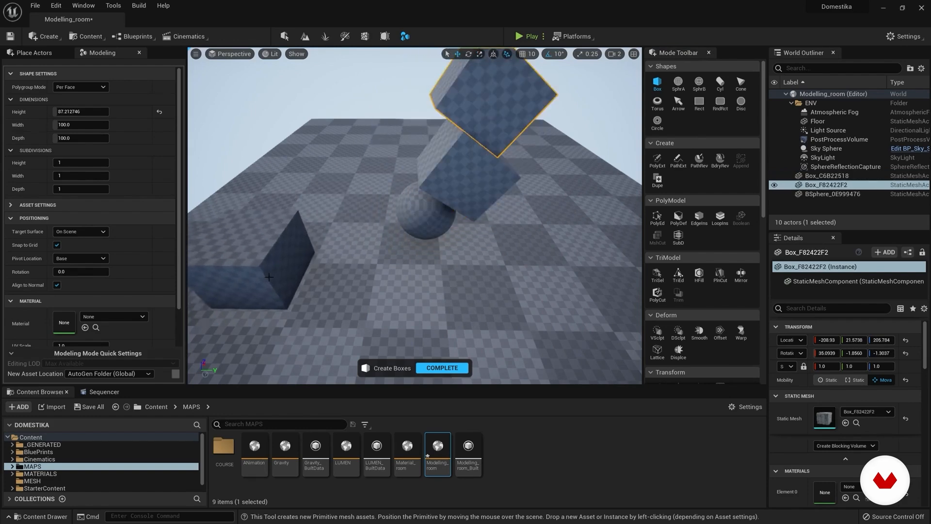
Step: Set the Box tool's Target Surface to Ground Plane and complete the tool
{"action": "left_click", "coordinate": [93, 232]}
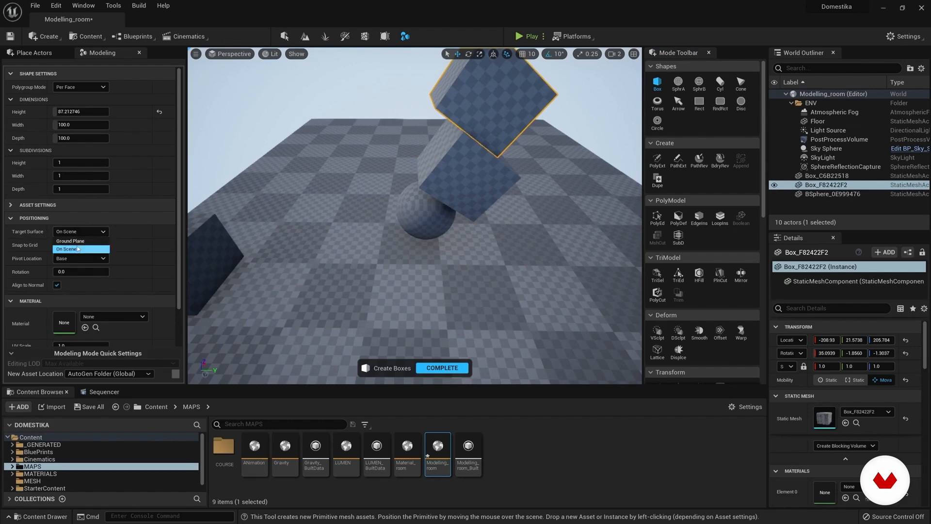
{"action": "left_click", "coordinate": [78, 241]}
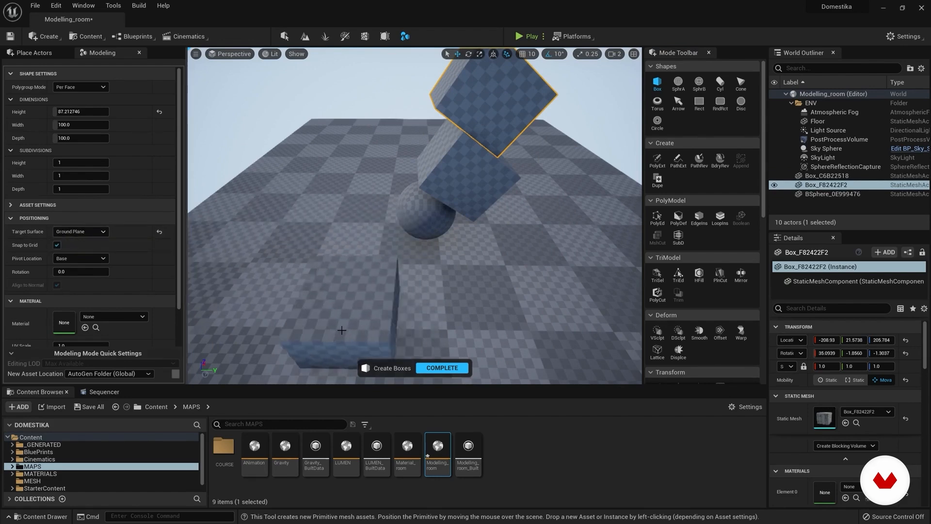
{"action": "left_click", "coordinate": [433, 368]}
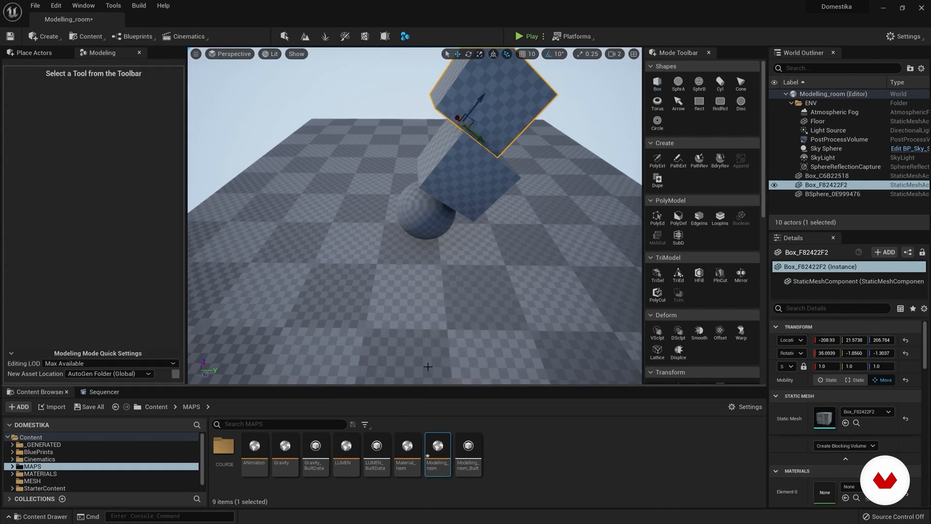
Step: Delete the box sphere and both stacked boxes to clear the floor
{"action": "left_click", "coordinate": [411, 206]}
{"action": "key", "text": "Delete"}
{"action": "left_click", "coordinate": [437, 185]}
{"action": "key", "text": "Delete"}
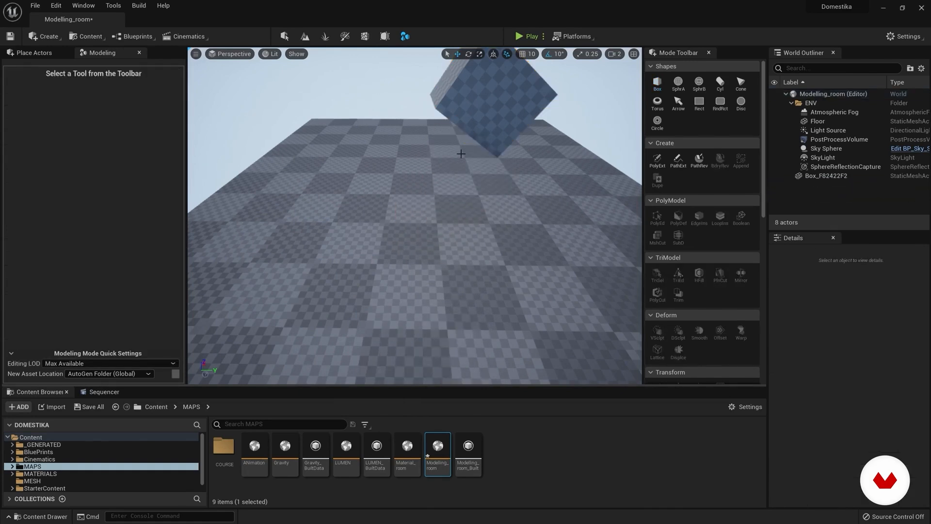
{"action": "left_click", "coordinate": [538, 105]}
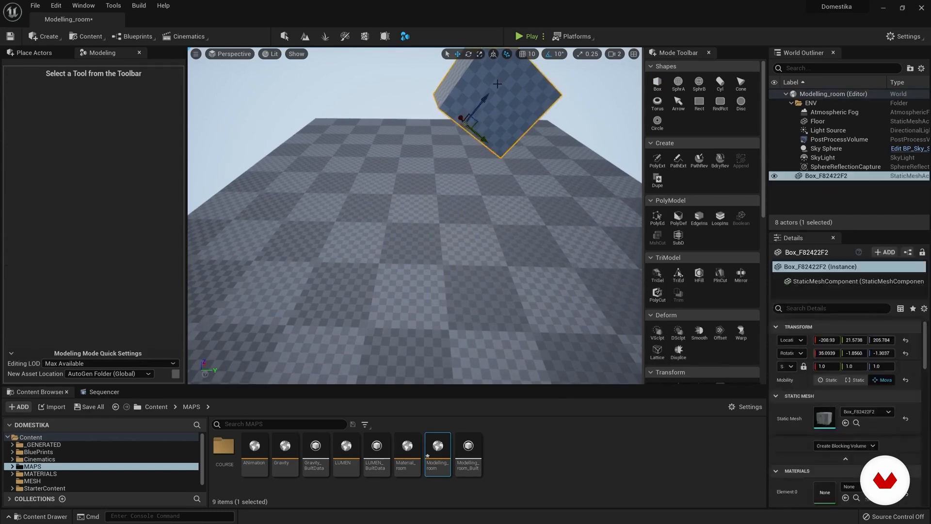
{"action": "key", "text": "Delete"}
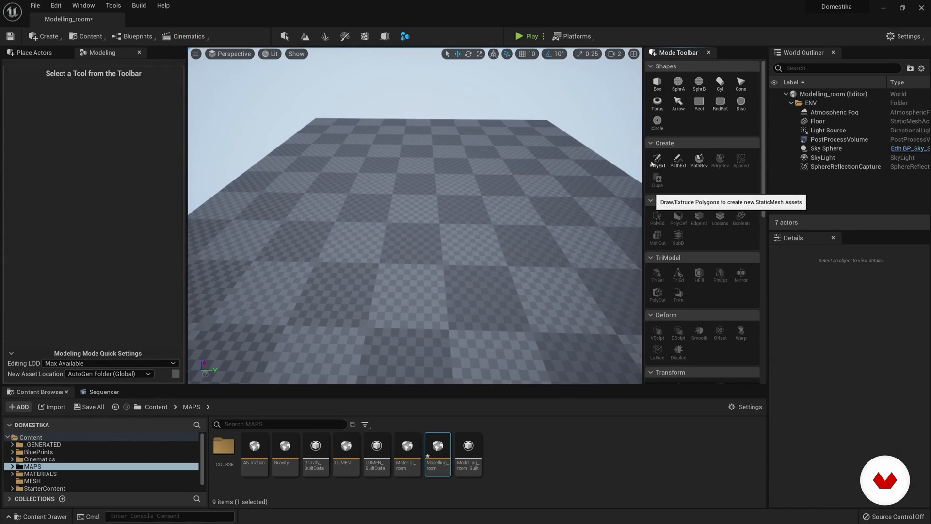
Step: Draw a freehand four-sided polygon on the floor with PolyExt, extrude it into a tall block, and delete the block
{"action": "left_click", "coordinate": [657, 165]}
{"action": "scroll", "coordinate": [460, 186], "scroll_direction": "down", "scroll_amount": 3}
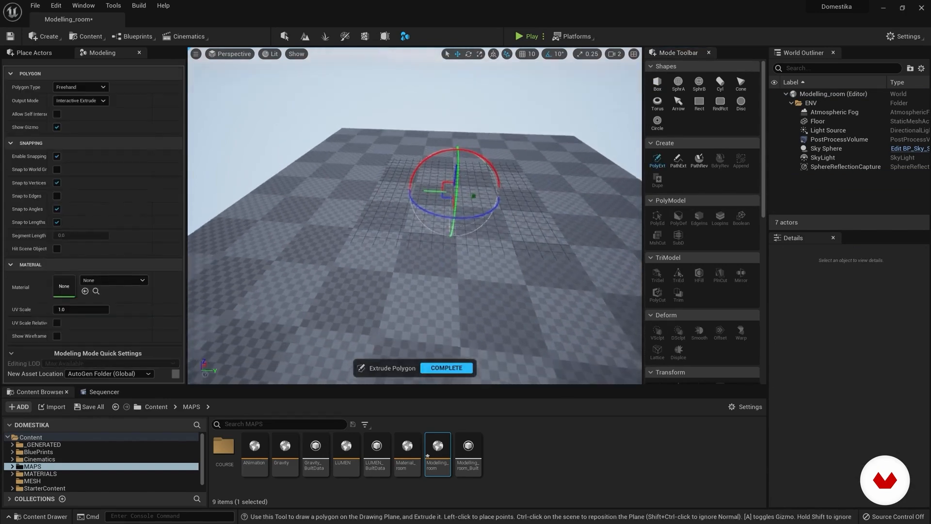
{"action": "right_click_drag", "start_coordinate": [505, 231], "coordinate": [491, 218]}
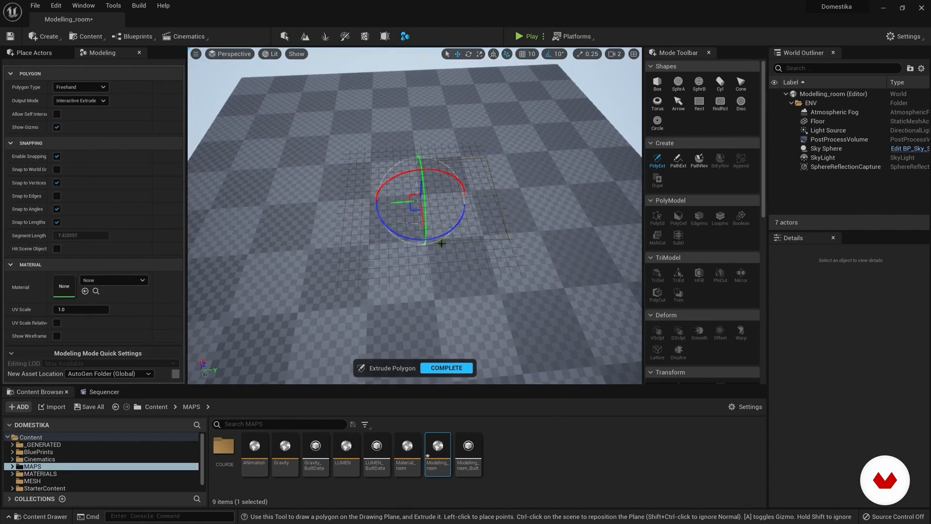
{"action": "left_click", "coordinate": [437, 161]}
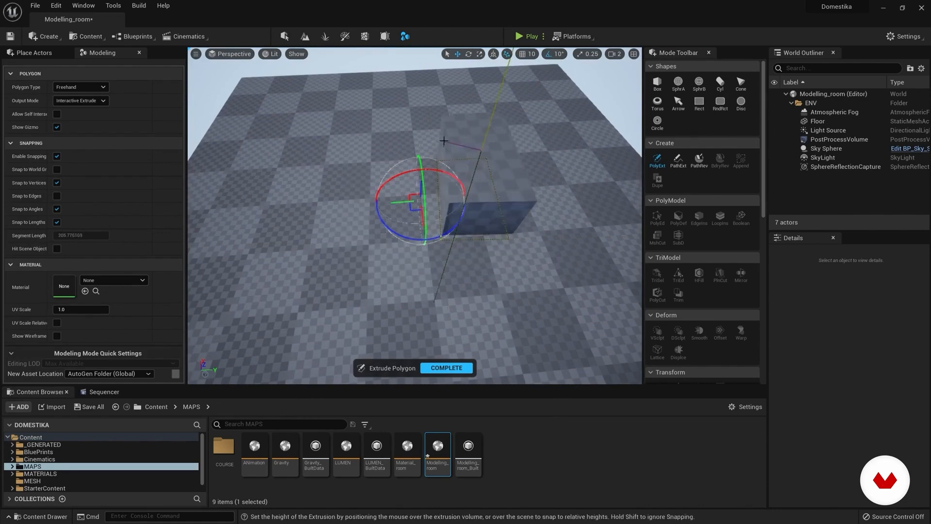
{"action": "left_click", "coordinate": [451, 129]}
{"action": "key", "text": "Return"}
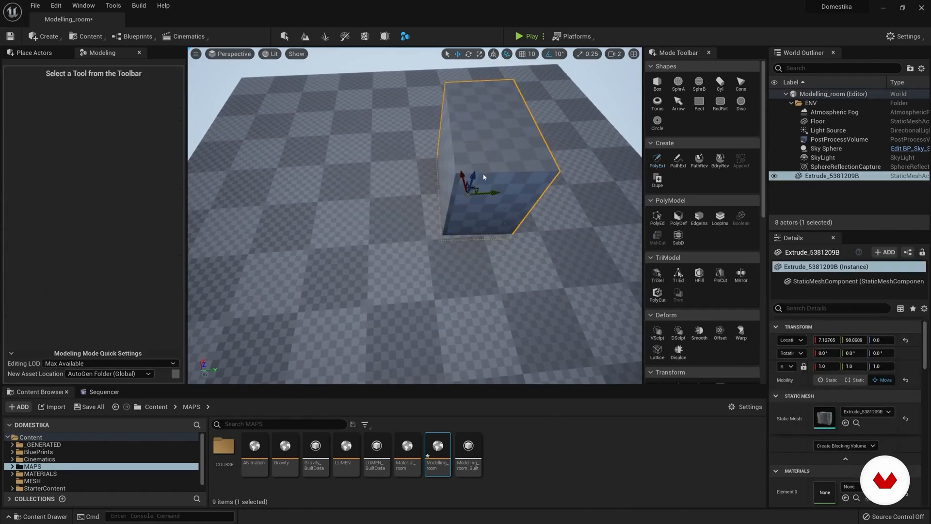
{"action": "key", "text": "Delete"}
Step: Try a PolyExt extrusion with the Polygon Type set to Circle around the centre of the floor and cancel it
{"action": "left_click", "coordinate": [658, 160]}
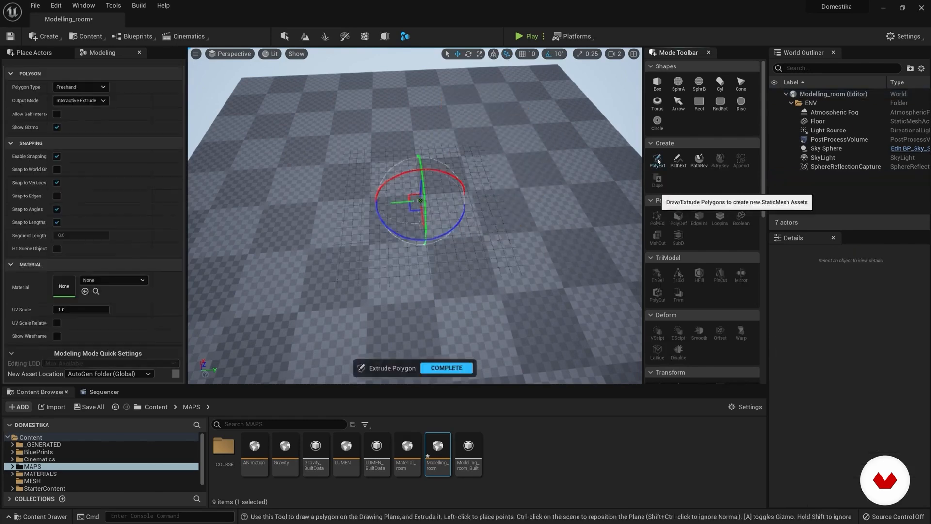
{"action": "left_click", "coordinate": [93, 88]}
{"action": "left_click", "coordinate": [63, 103]}
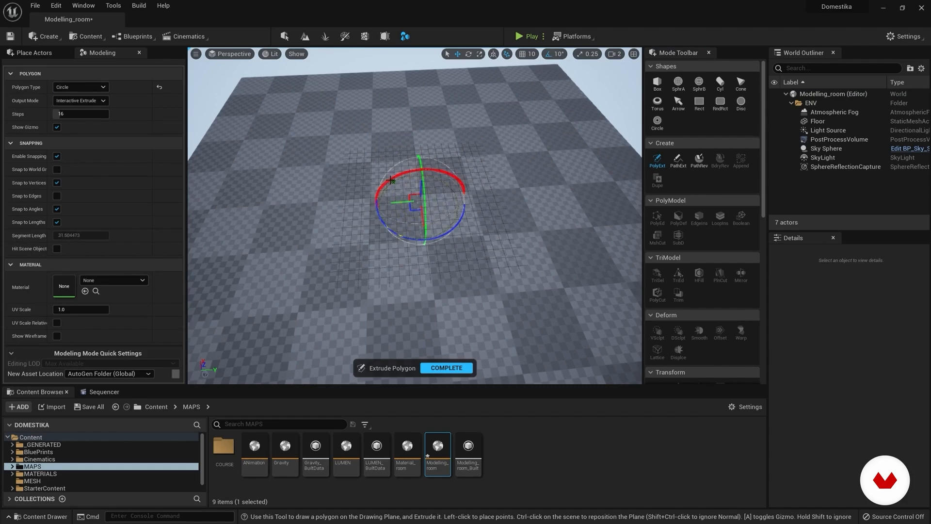
{"action": "left_click", "coordinate": [390, 158]}
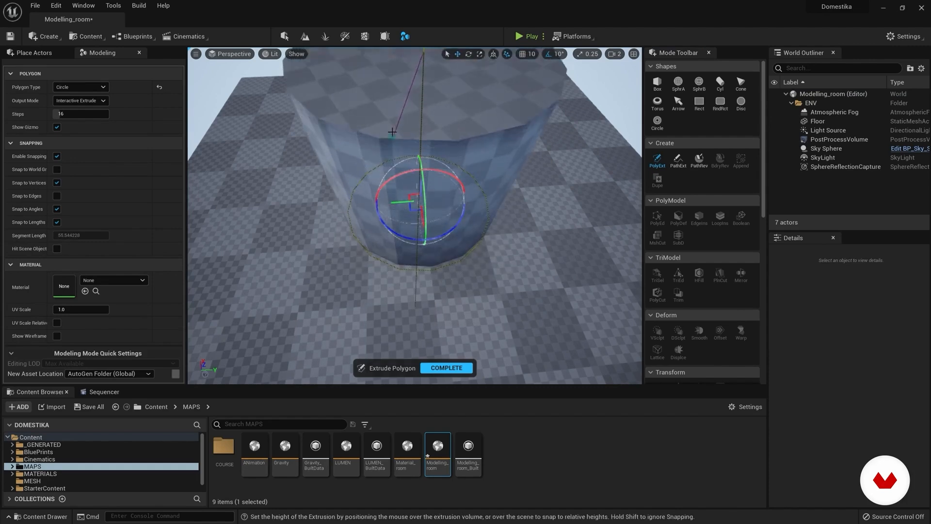
{"action": "key", "text": "Escape"}
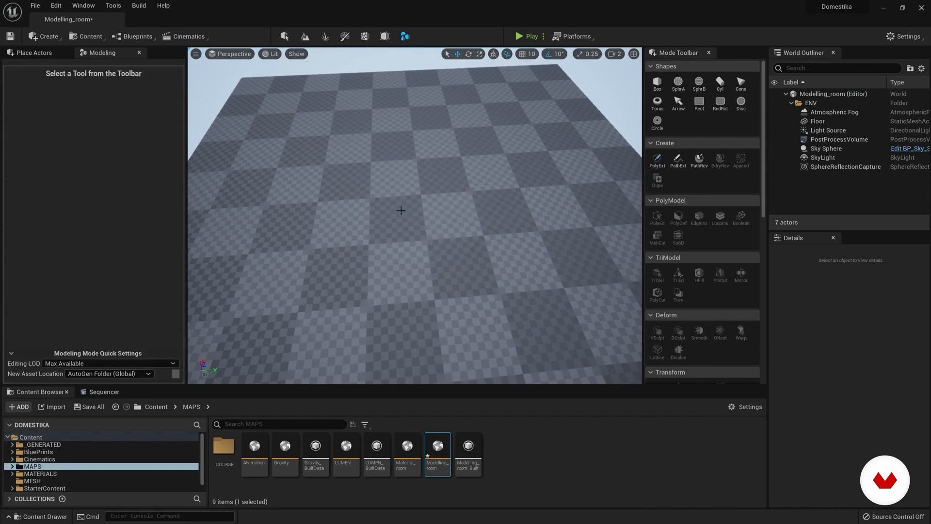
Step: Extrude a Rounded Rectangle polygon on the floor with PolyExt, undo the block and complete the tool
{"action": "left_click", "coordinate": [657, 160]}
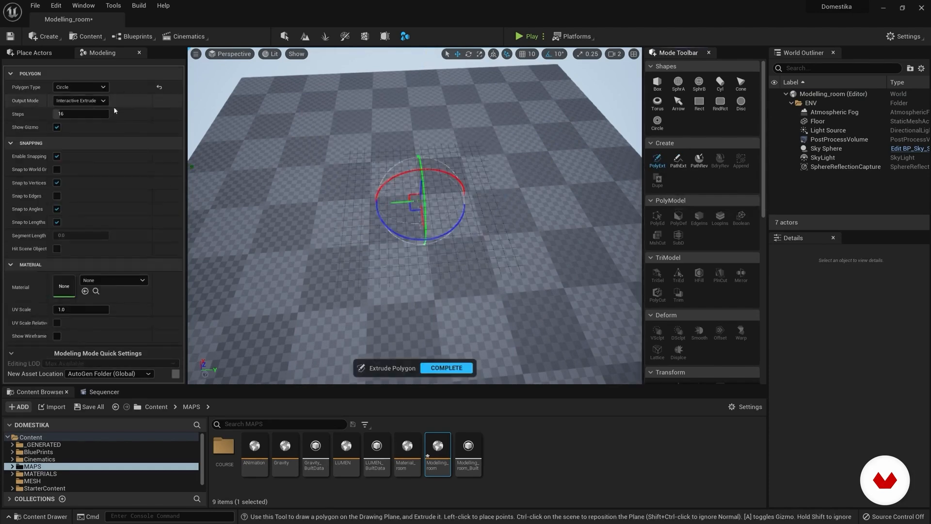
{"action": "left_click", "coordinate": [92, 87]}
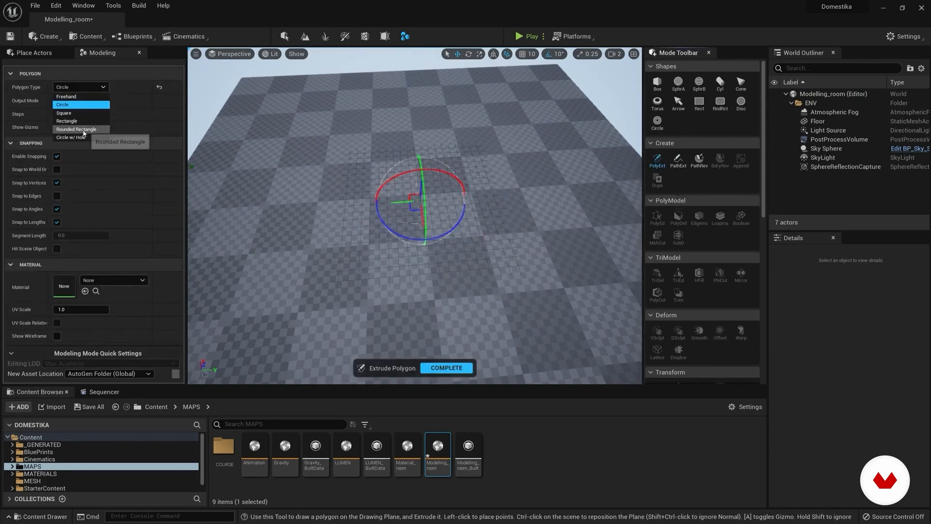
{"action": "left_click", "coordinate": [91, 130]}
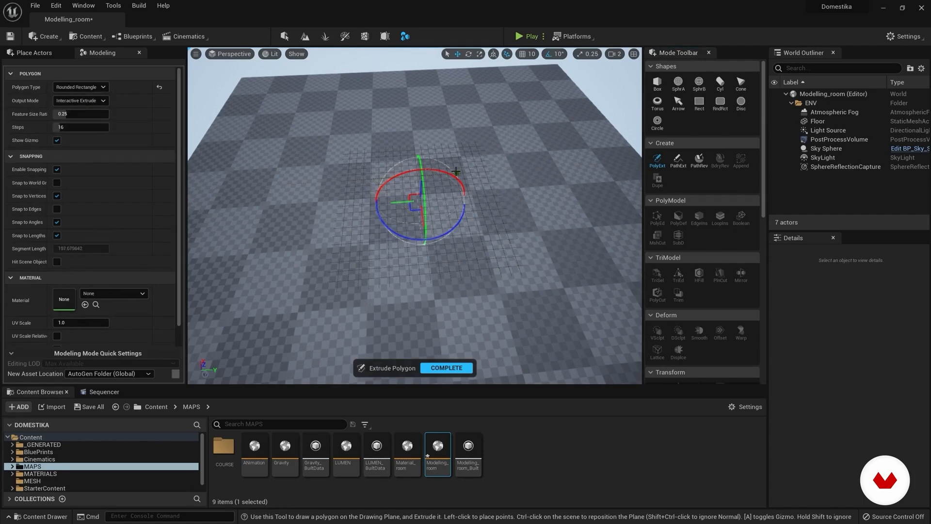
{"action": "left_click", "coordinate": [469, 264]}
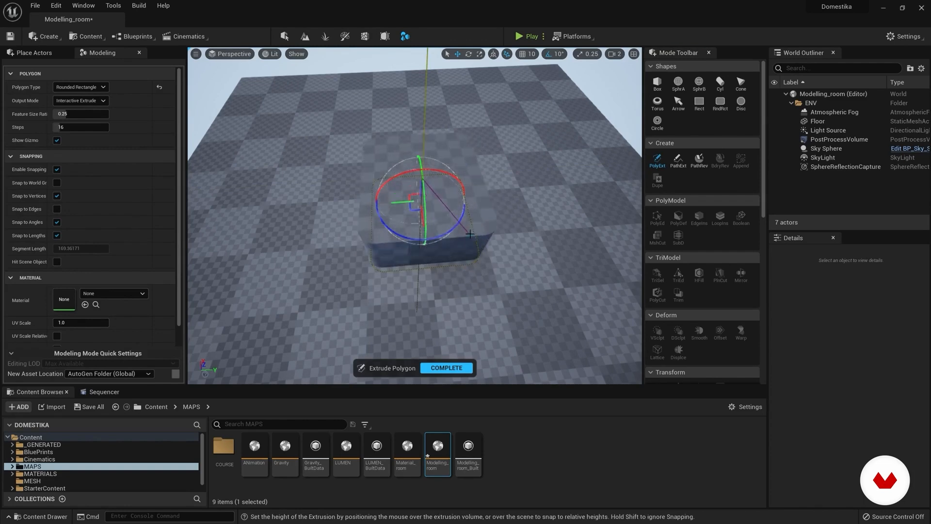
{"action": "left_click", "coordinate": [465, 193]}
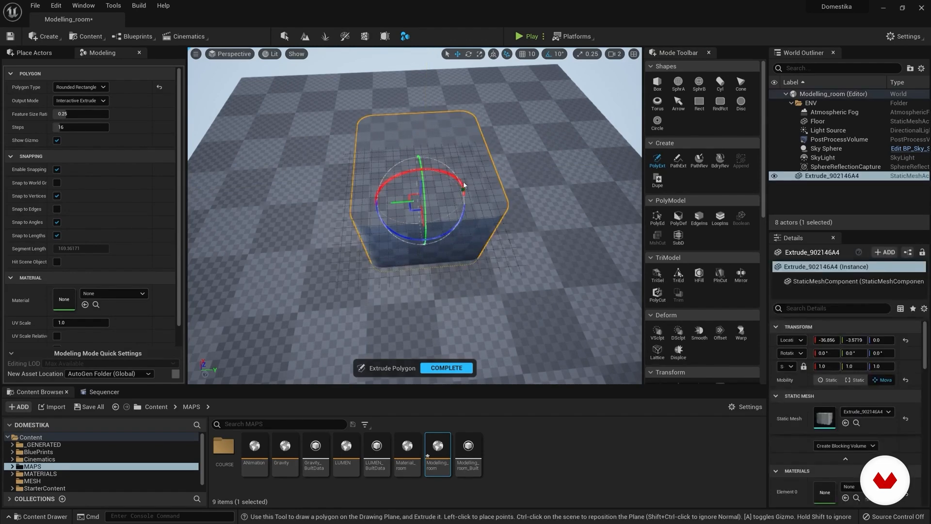
{"action": "key", "text": "ctrl+z"}
{"action": "left_click", "coordinate": [447, 367]}
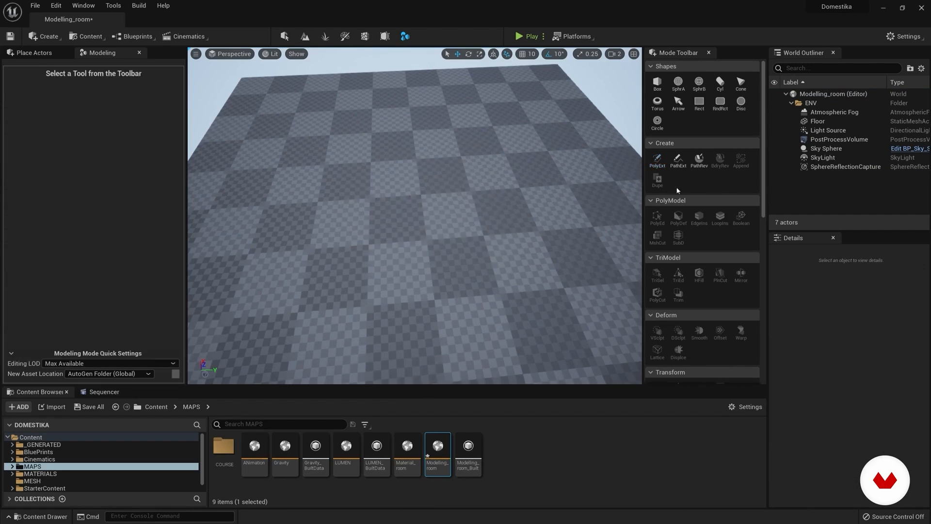
Step: Hide the Floor actor by turning off its Visible rendering option
{"action": "left_click", "coordinate": [819, 122]}
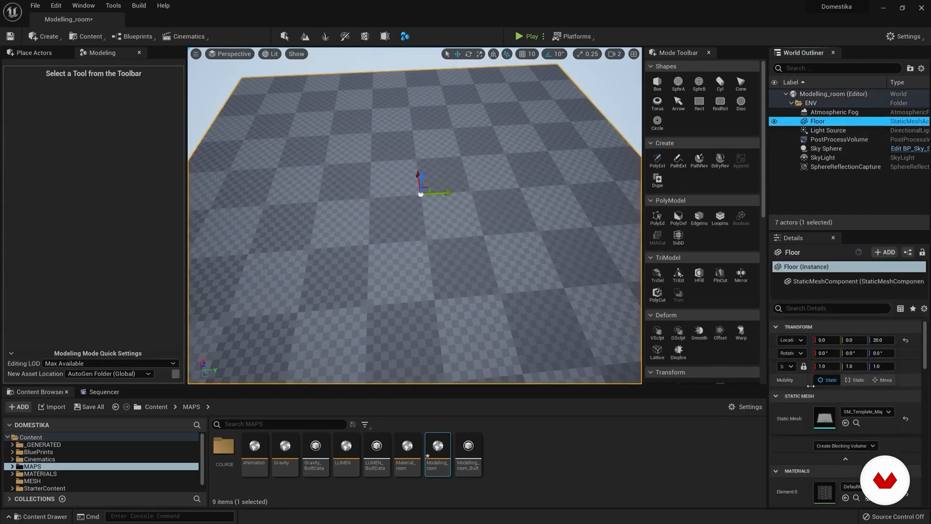
{"action": "scroll", "coordinate": [808, 448], "scroll_direction": "down", "scroll_amount": 3}
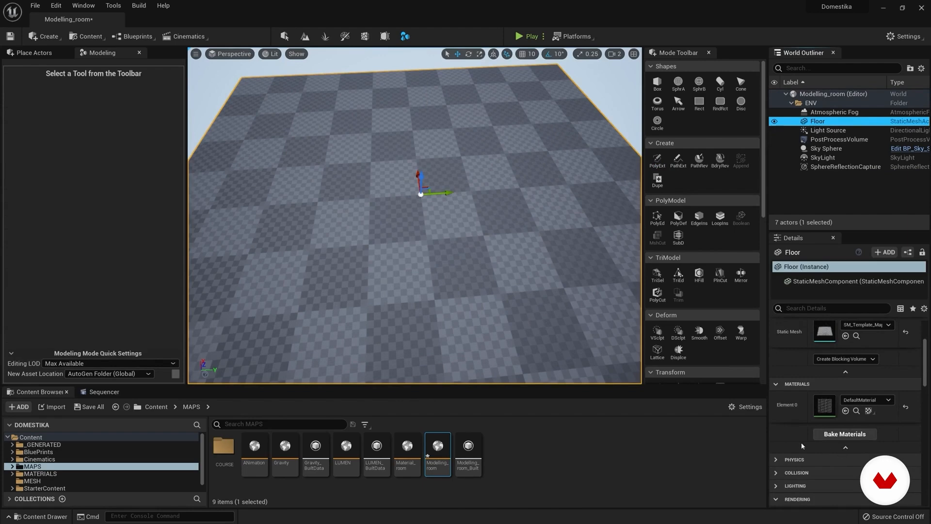
{"action": "scroll", "coordinate": [791, 444], "scroll_direction": "down", "scroll_amount": 2}
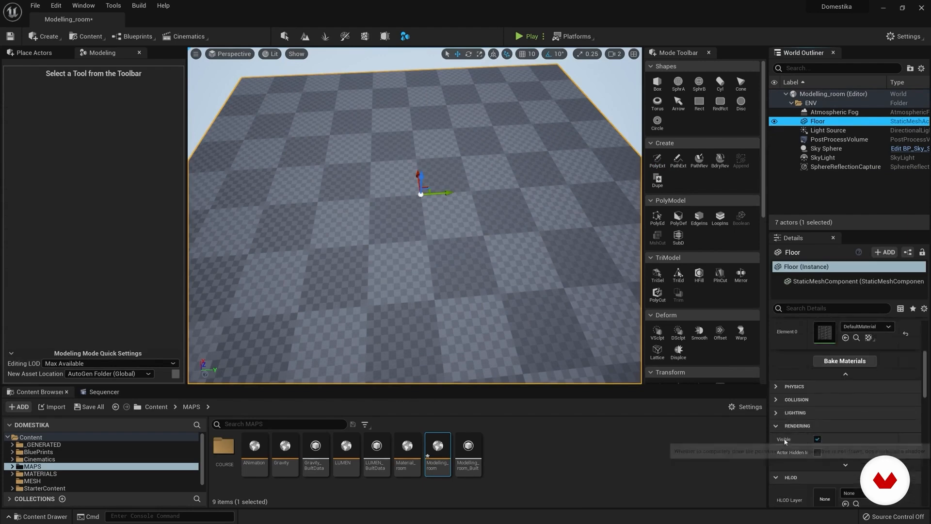
{"action": "left_click", "coordinate": [818, 439]}
Step: Extrude a closed rectangular path with PathExt into a hollow block with a width of about 41, and delete it
{"action": "left_click", "coordinate": [678, 161]}
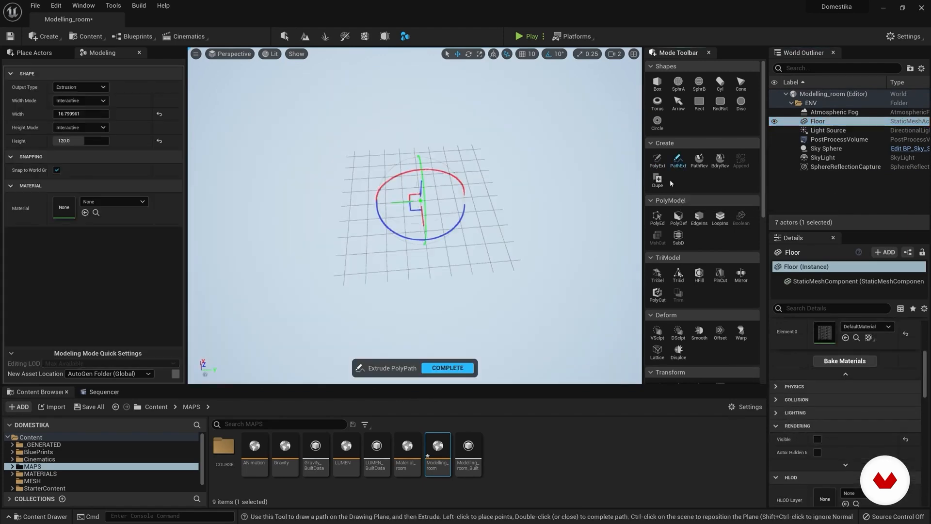
{"action": "left_click", "coordinate": [415, 162]}
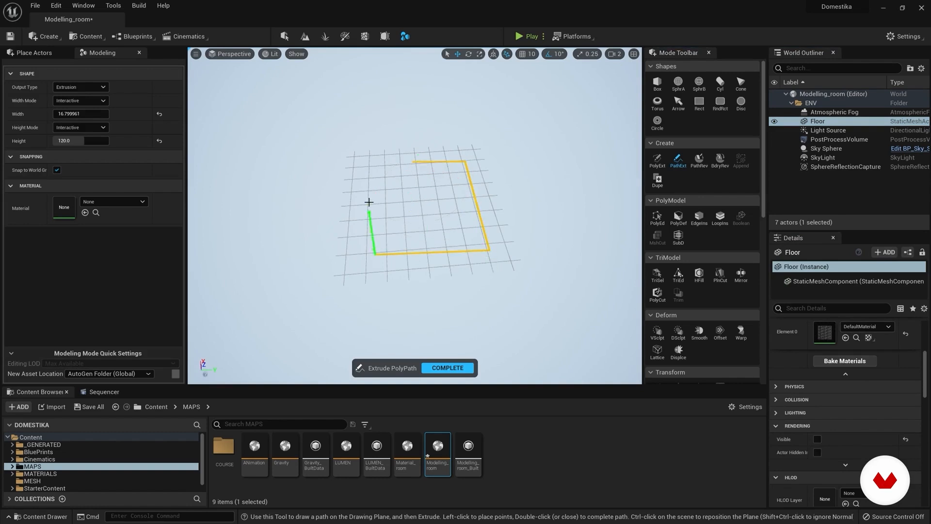
{"action": "left_click", "coordinate": [376, 165]}
{"action": "left_click", "coordinate": [415, 161]}
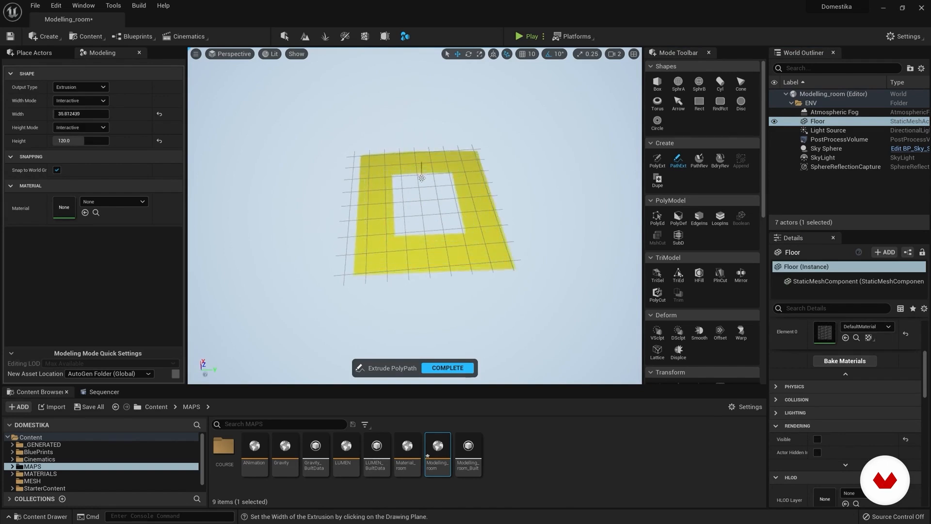
{"action": "left_click", "coordinate": [421, 179]}
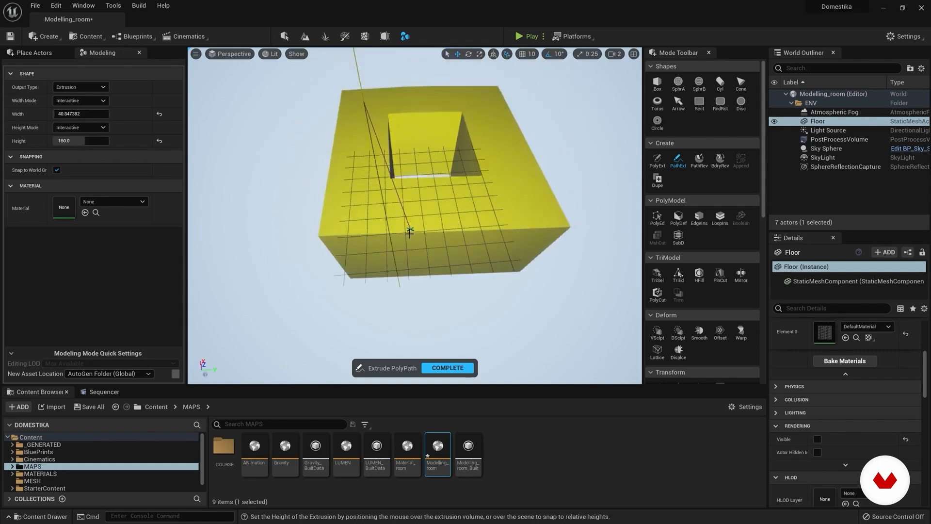
{"action": "left_click", "coordinate": [405, 229]}
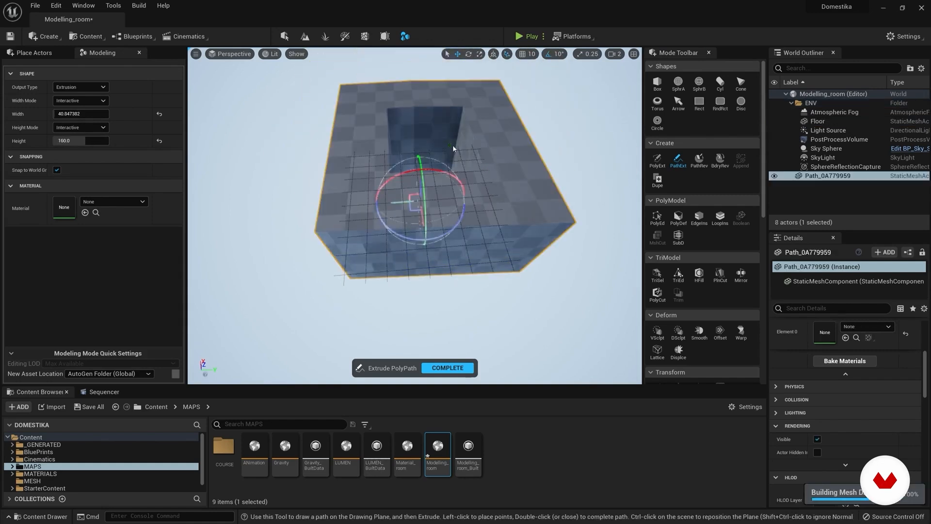
{"action": "right_click_drag", "start_coordinate": [449, 140], "coordinate": [450, 134]}
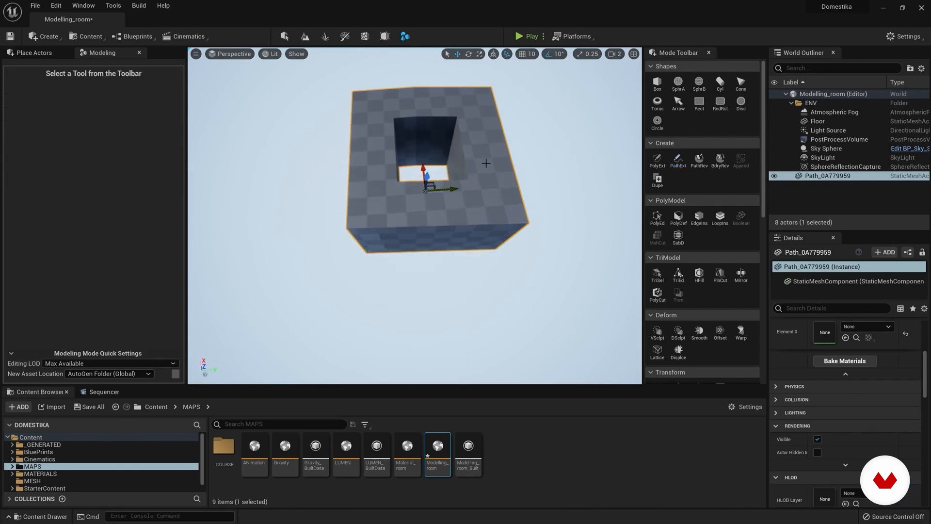
{"action": "key", "text": "Delete"}
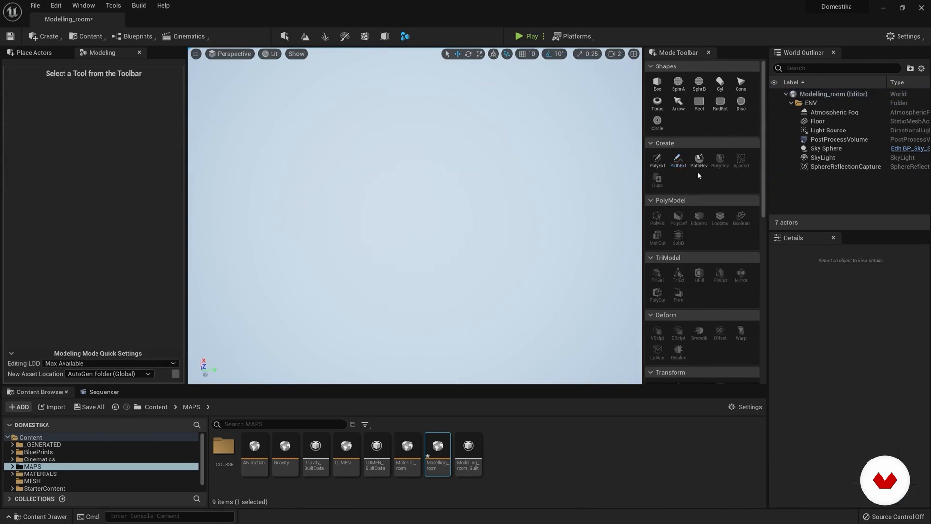
Step: Revolve a closed, stepped profile 360 degrees around the vertical axis with PathRev and cancel the result
{"action": "left_click", "coordinate": [699, 161]}
{"action": "mouse_move", "coordinate": [450, 303]}
{"action": "right_mouse_down"}
{"action": "mouse_move", "coordinate": [454, 330]}
{"action": "mouse_move", "coordinate": [453, 264]}
{"action": "mouse_move", "coordinate": [474, 260]}
{"action": "mouse_move", "coordinate": [474, 307]}
{"action": "mouse_move", "coordinate": [491, 329]}
{"action": "mouse_move", "coordinate": [470, 217]}
{"action": "right_mouse_up"}
{"action": "left_click", "coordinate": [419, 158]}
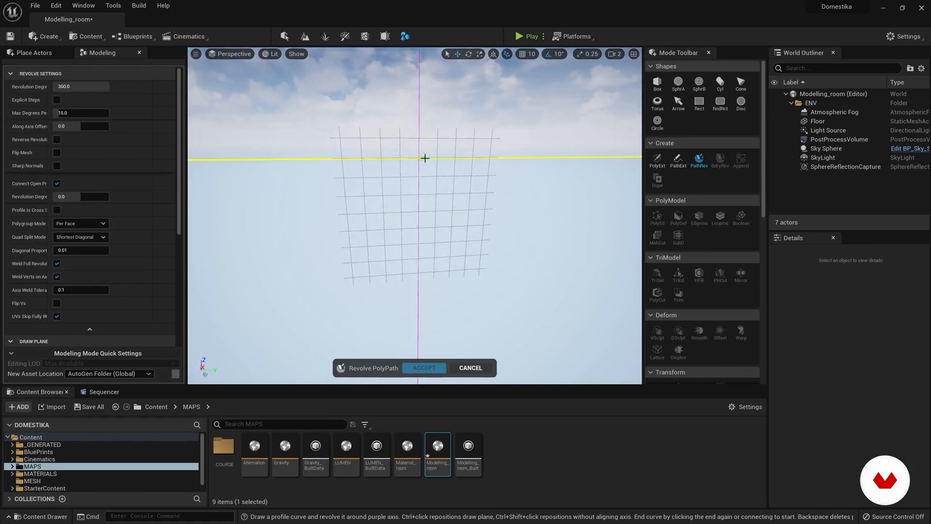
{"action": "left_click", "coordinate": [455, 157]}
{"action": "left_click", "coordinate": [453, 210]}
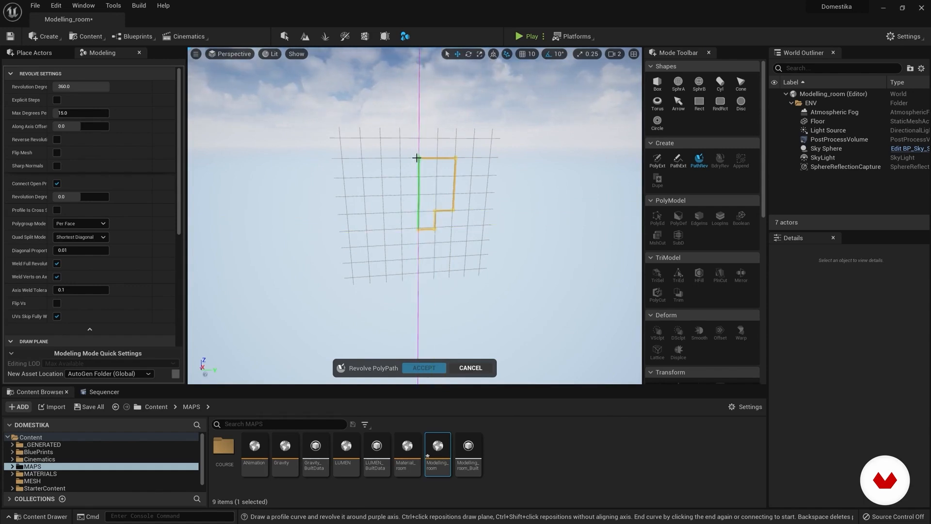
{"action": "left_click", "coordinate": [417, 157]}
{"action": "right_click_drag", "start_coordinate": [417, 157], "coordinate": [427, 199]}
{"action": "key", "text": "w"}
{"action": "key", "text": "e"}
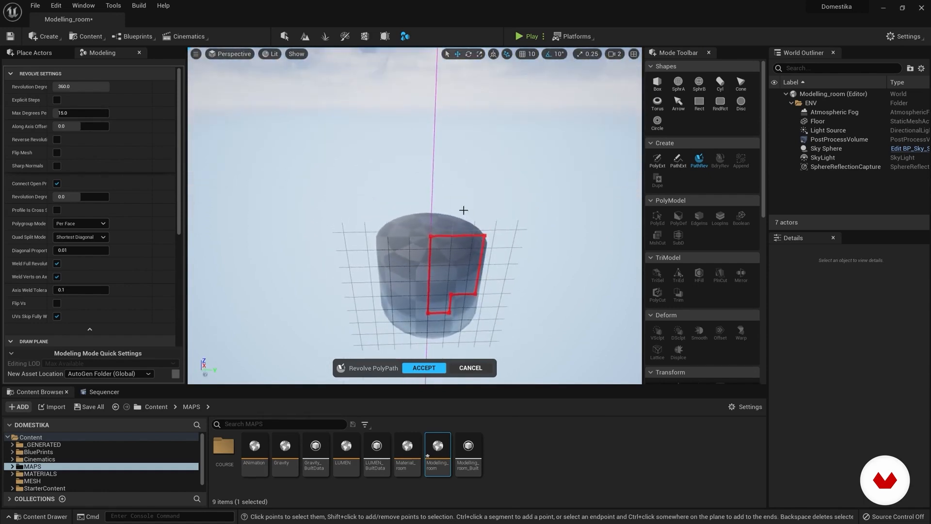
{"action": "left_click", "coordinate": [478, 369]}
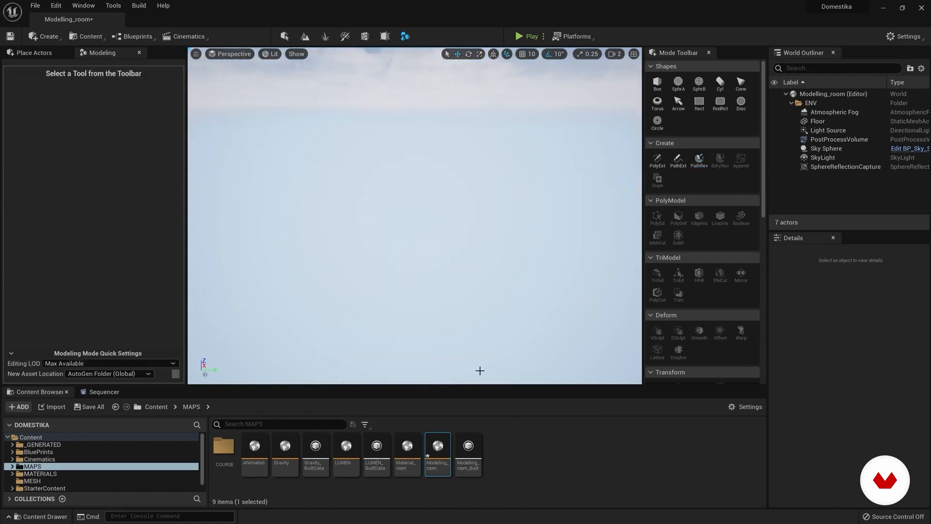
Step: Draw a comb-shaped profile with several notches beside the vertical axis using PathRev, and cancel the revolve
{"action": "left_click", "coordinate": [699, 160]}
{"action": "mouse_move", "coordinate": [530, 229]}
{"action": "right_mouse_down"}
{"action": "mouse_move", "coordinate": [530, 262]}
{"action": "mouse_move", "coordinate": [560, 152]}
{"action": "right_mouse_up"}
{"action": "middle_click_drag", "start_coordinate": [560, 152], "coordinate": [502, 227]}
{"action": "left_click", "coordinate": [408, 187]}
{"action": "left_click", "coordinate": [457, 187]}
{"action": "left_click", "coordinate": [457, 215]}
{"action": "left_click", "coordinate": [424, 215]}
{"action": "left_click", "coordinate": [424, 242]}
{"action": "left_click", "coordinate": [459, 241]}
{"action": "left_click", "coordinate": [459, 265]}
{"action": "left_click", "coordinate": [423, 265]}
{"action": "left_click", "coordinate": [423, 295]}
{"action": "left_click", "coordinate": [464, 295]}
{"action": "left_click", "coordinate": [463, 315]}
{"action": "left_click", "coordinate": [406, 186]}
{"action": "mouse_move", "coordinate": [412, 277]}
{"action": "right_mouse_down"}
{"action": "mouse_move", "coordinate": [412, 286]}
{"action": "mouse_move", "coordinate": [413, 233]}
{"action": "mouse_move", "coordinate": [416, 278]}
{"action": "right_mouse_up"}
{"action": "key", "text": "Escape"}
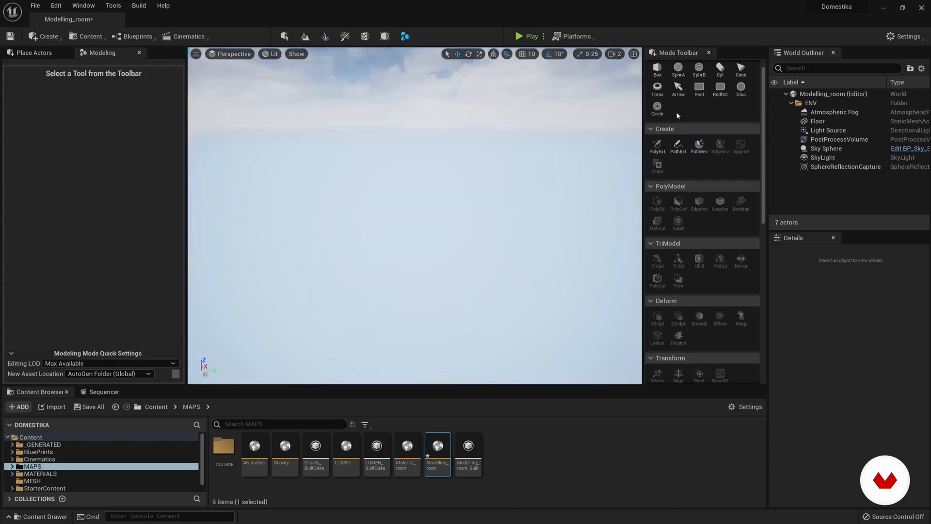
Step: Place one box of width 100 and depth 100 on the Ground Plane and complete the Box tool
{"action": "left_click", "coordinate": [658, 70]}
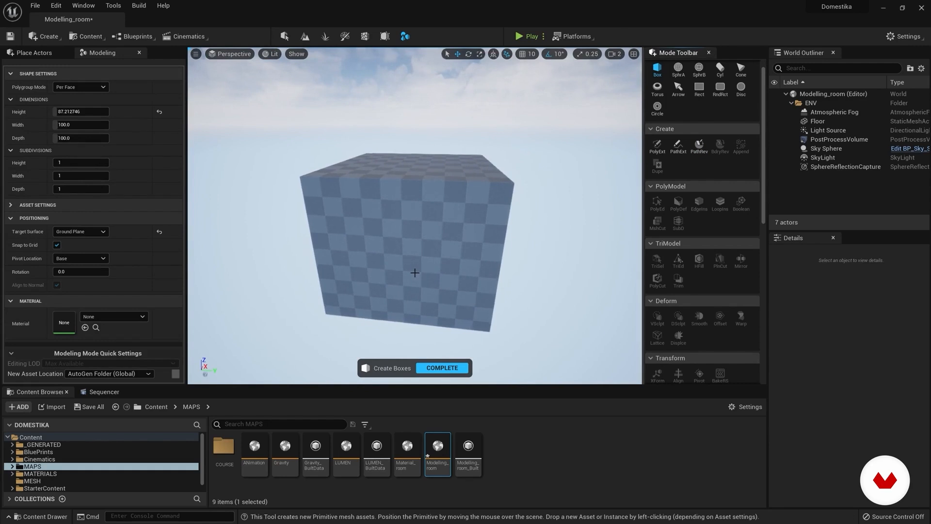
{"action": "left_click", "coordinate": [416, 271]}
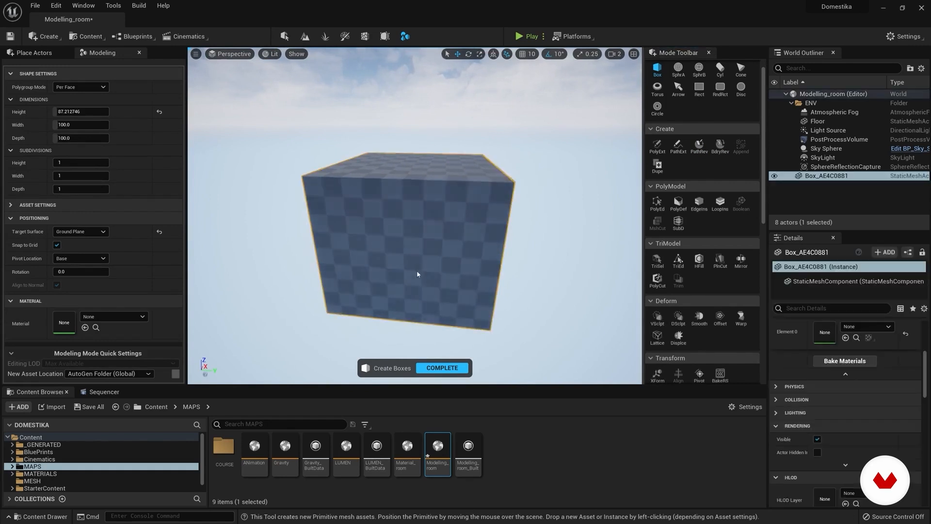
{"action": "left_click", "coordinate": [443, 367]}
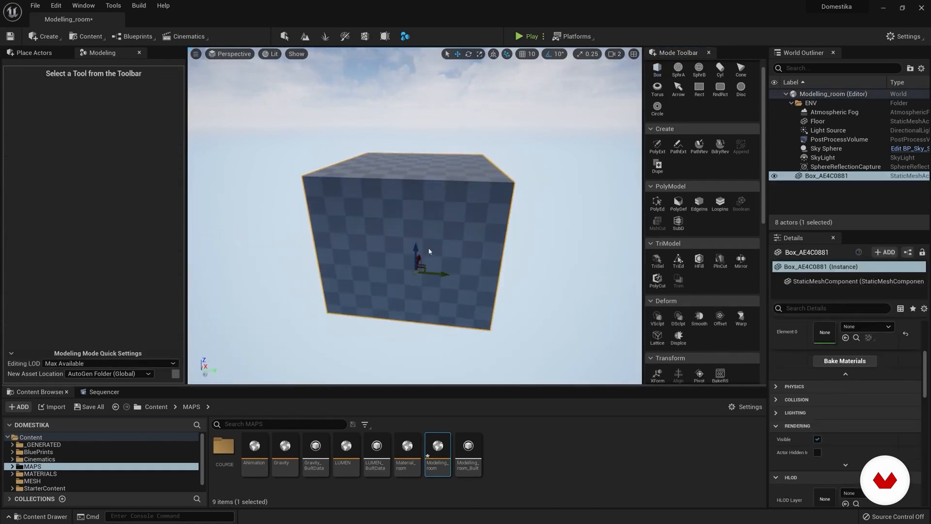
Step: Start a PolyGroup Edit on the box and select its top face
{"action": "right_click_drag", "start_coordinate": [430, 245], "coordinate": [438, 235]}
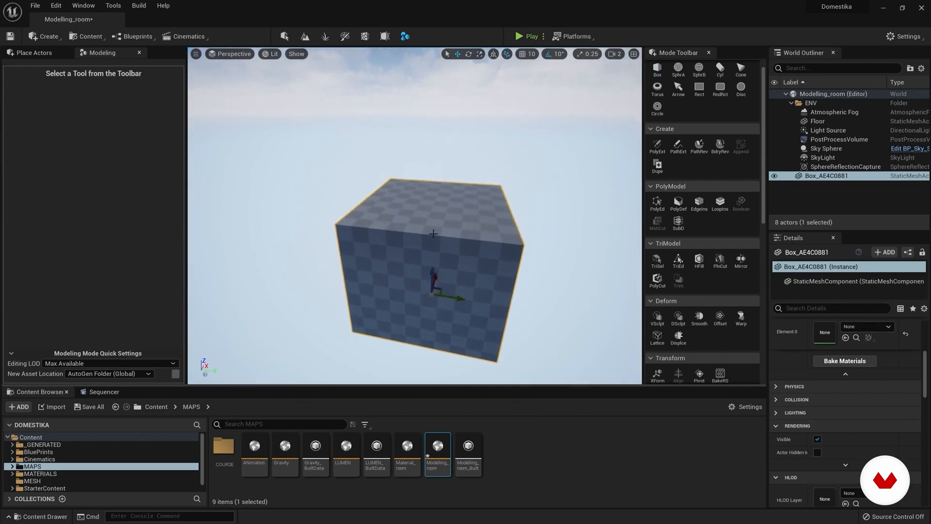
{"action": "left_click", "coordinate": [658, 204]}
{"action": "right_click_drag", "start_coordinate": [443, 261], "coordinate": [367, 221]}
{"action": "right_click_drag", "start_coordinate": [429, 187], "coordinate": [465, 179]}
{"action": "right_click_drag", "start_coordinate": [408, 219], "coordinate": [419, 218]}
{"action": "right_click_drag", "start_coordinate": [384, 191], "coordinate": [408, 189]}
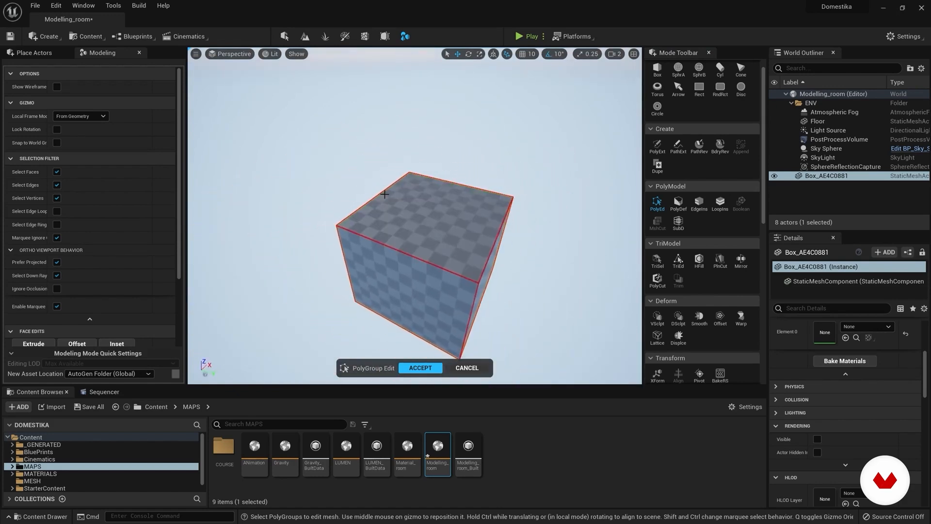
{"action": "left_click", "coordinate": [419, 217]}
{"action": "right_click_drag", "start_coordinate": [419, 217], "coordinate": [444, 198]}
{"action": "mouse_move", "coordinate": [410, 198]}
{"action": "left_mouse_down"}
{"action": "mouse_move", "coordinate": [470, 223]}
{"action": "mouse_move", "coordinate": [404, 201]}
{"action": "mouse_move", "coordinate": [330, 236]}
{"action": "mouse_move", "coordinate": [434, 158]}
{"action": "mouse_move", "coordinate": [397, 190]}
{"action": "left_mouse_up"}
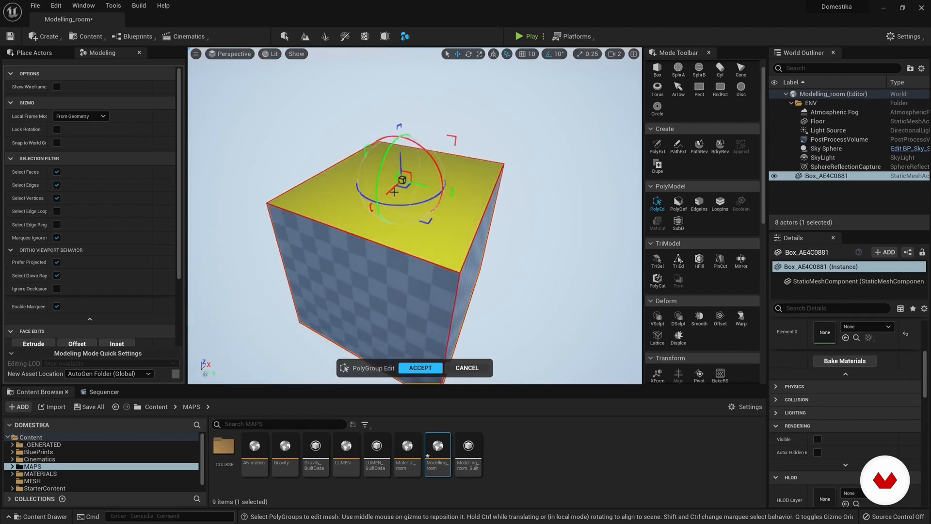
Step: Try transforming the box's top face with the gizmo, and undo each transform
{"action": "key", "text": "ctrl+z"}
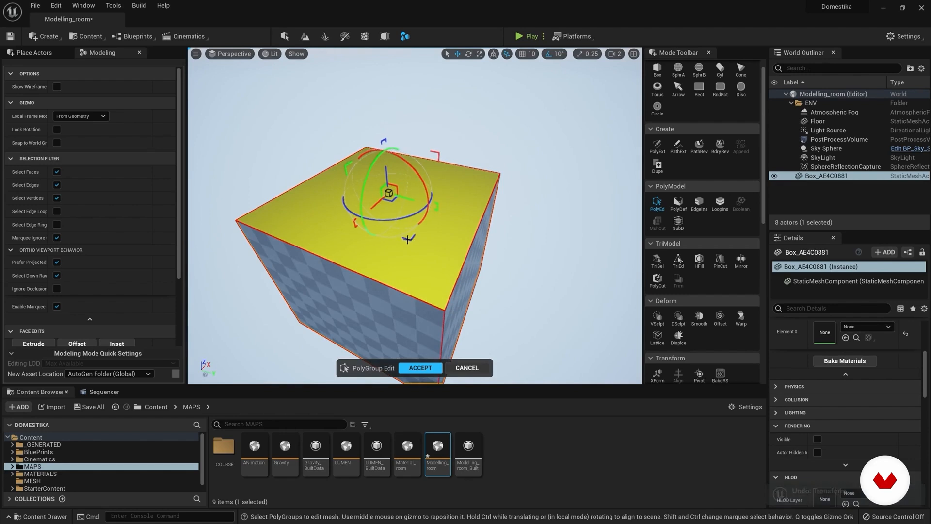
{"action": "scroll", "coordinate": [501, 266], "scroll_direction": "up", "scroll_amount": 4}
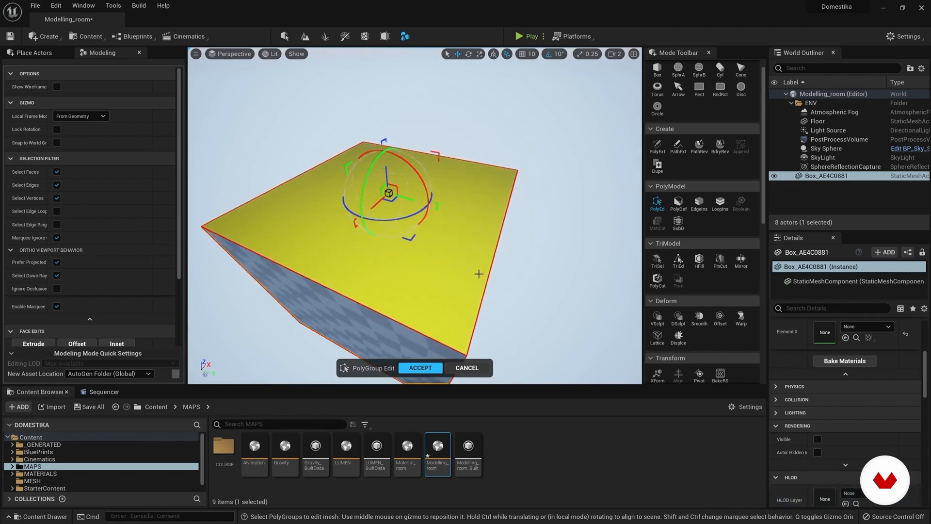
{"action": "key", "text": "ctrl+x"}
{"action": "left_click_drag", "start_coordinate": [397, 218], "coordinate": [373, 211]}
{"action": "key", "text": "ctrl+z"}
{"action": "key", "text": "ctrl+z"}
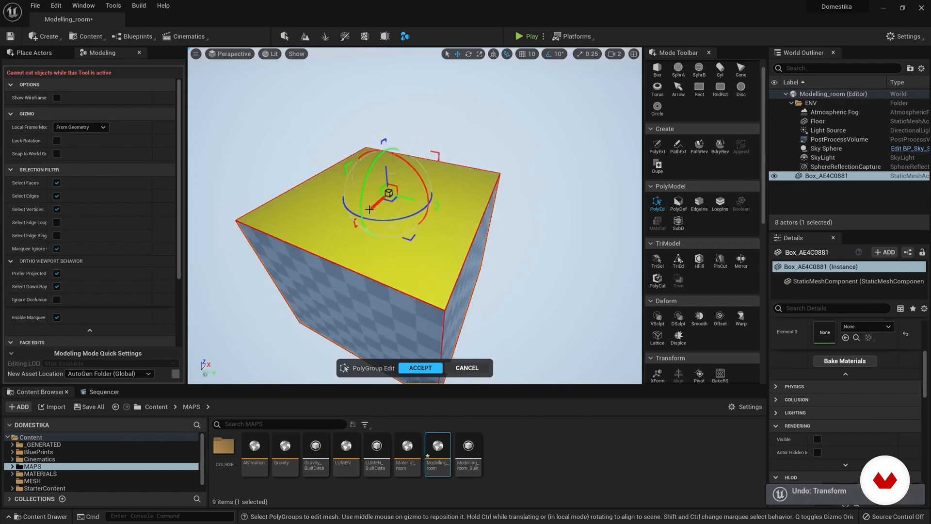
Step: Set the local frame mode to From Object, enable world-grid snapping, test-move the top face, and undo the move
{"action": "left_click", "coordinate": [77, 127]}
{"action": "left_click", "coordinate": [69, 137]}
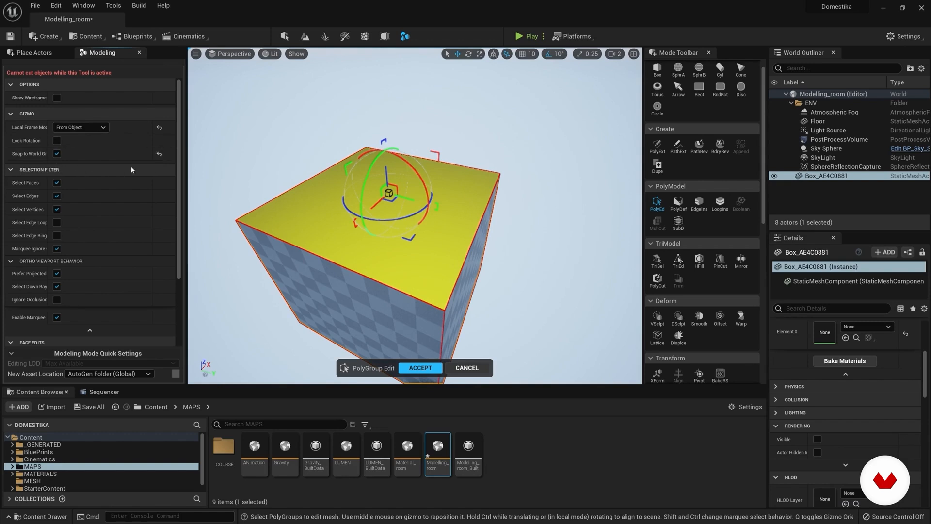
{"action": "mouse_move", "coordinate": [411, 200]}
{"action": "left_mouse_down"}
{"action": "mouse_move", "coordinate": [370, 195]}
{"action": "mouse_move", "coordinate": [397, 198]}
{"action": "left_mouse_up"}
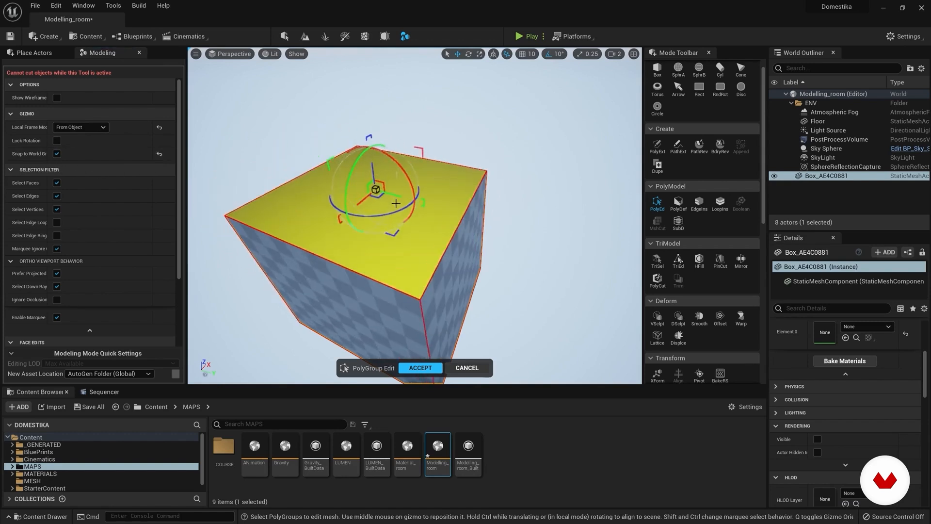
{"action": "key", "text": "ctrl+z"}
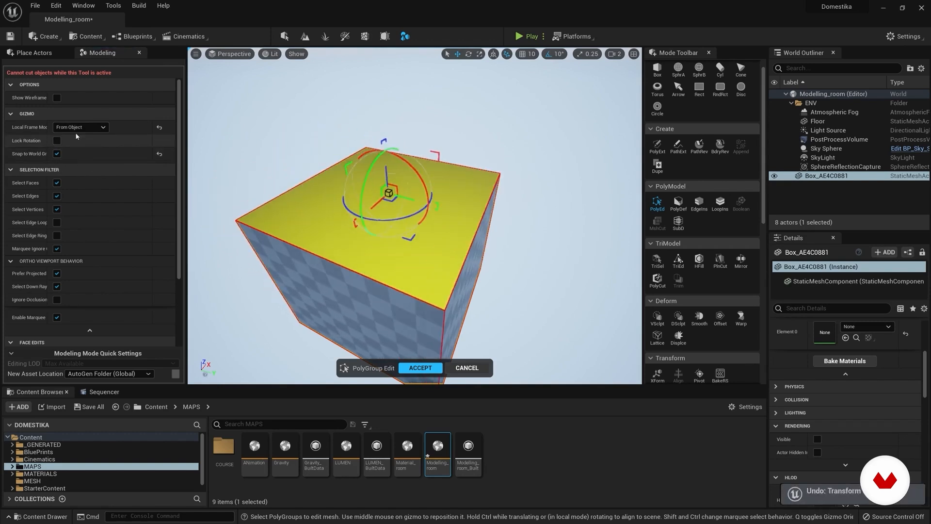
Step: Turn off world-grid snapping, try the top face's gizmo with Lock Rotation enabled, undo the transform, and reset Lock Rotation
{"action": "left_click", "coordinate": [57, 154]}
{"action": "left_click", "coordinate": [57, 140]}
{"action": "left_click_drag", "start_coordinate": [381, 221], "coordinate": [393, 219]}
{"action": "key", "text": "ctrl+z"}
{"action": "left_click", "coordinate": [159, 140]}
{"action": "scroll", "coordinate": [159, 159], "scroll_direction": "down", "scroll_amount": 5}
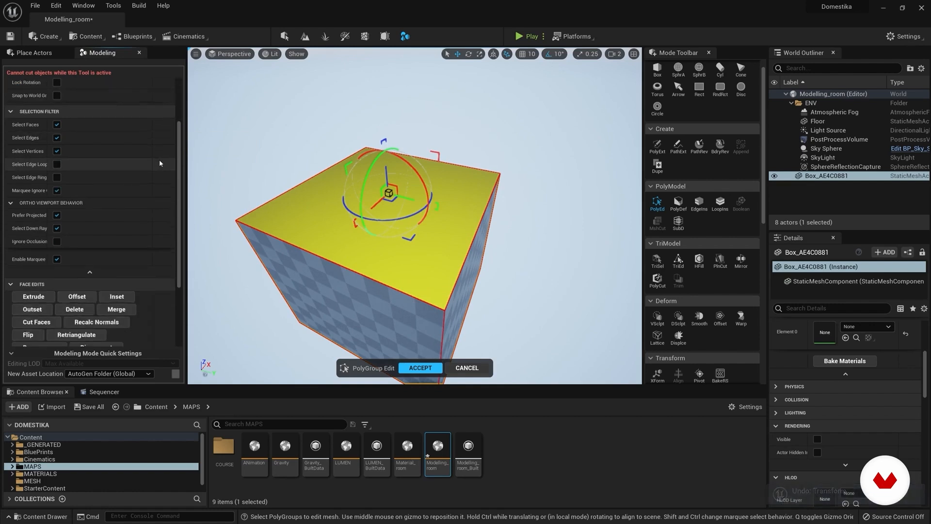
Step: Reselect the box's top face, extrude it upward along the Selection Normal direction, and undo the extrusion
{"action": "left_click", "coordinate": [459, 270]}
{"action": "right_click_drag", "start_coordinate": [361, 202], "coordinate": [365, 219]}
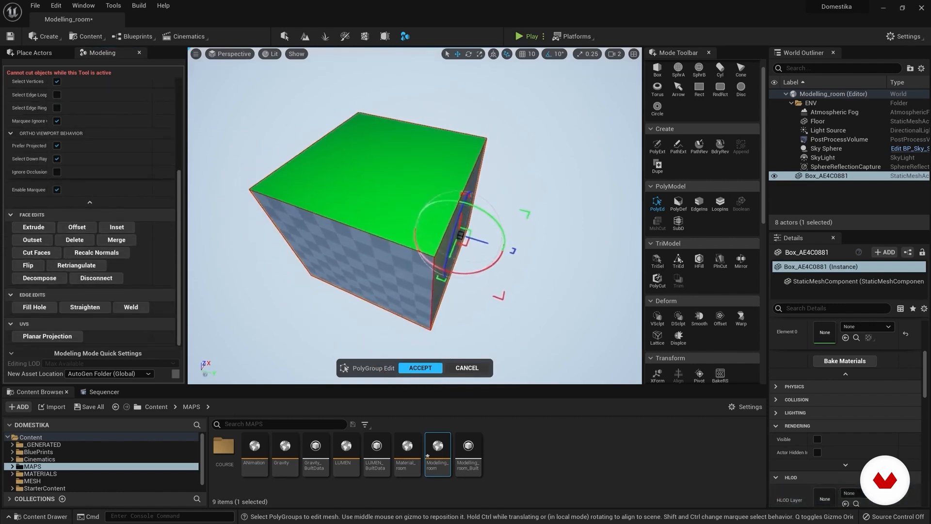
{"action": "left_click", "coordinate": [367, 261]}
{"action": "left_click", "coordinate": [385, 182]}
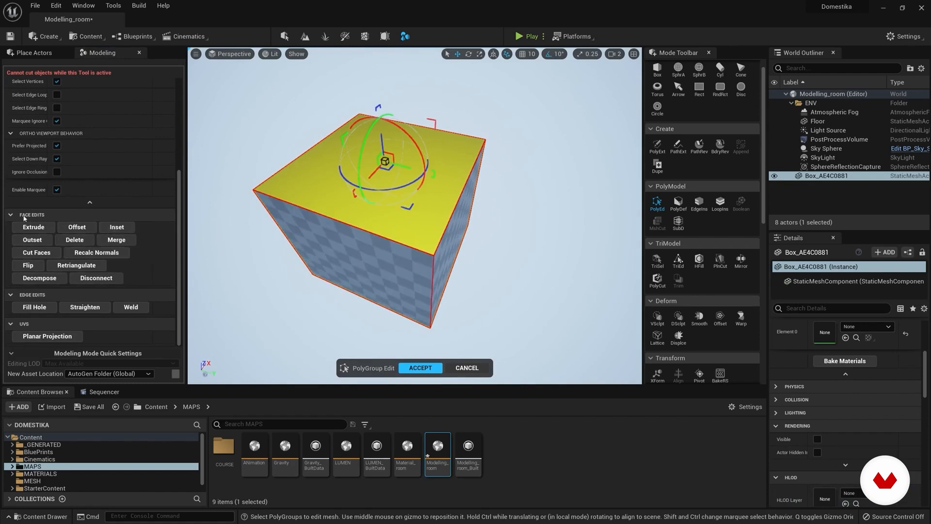
{"action": "left_click", "coordinate": [34, 227]}
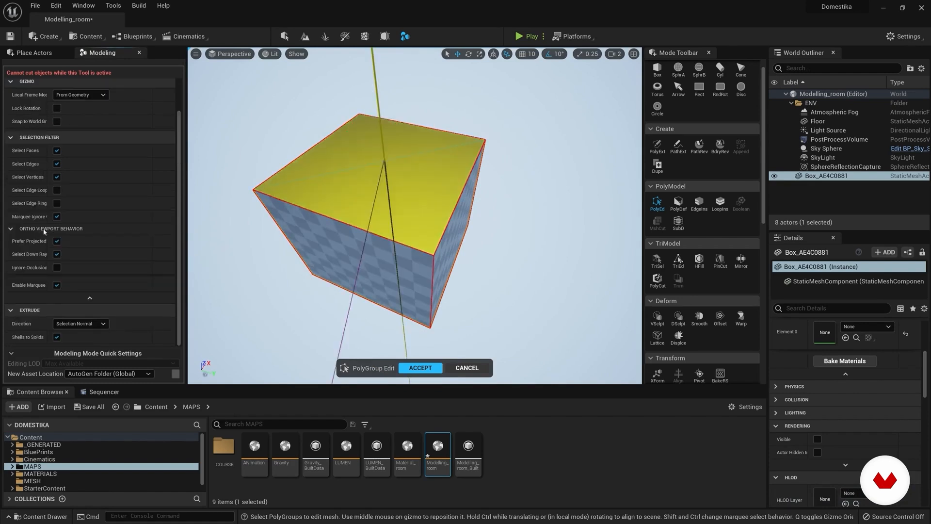
{"action": "left_click", "coordinate": [362, 160]}
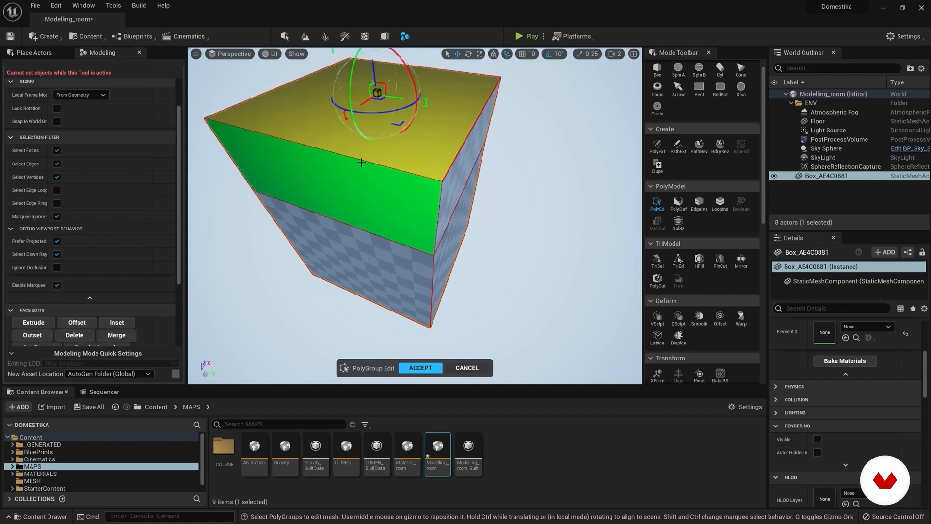
{"action": "key", "text": "ctrl+z"}
Step: Try the Offset face edit on the box's top face, and undo it
{"action": "scroll", "coordinate": [129, 243], "scroll_direction": "down", "scroll_amount": 3}
{"action": "left_click", "coordinate": [80, 264]}
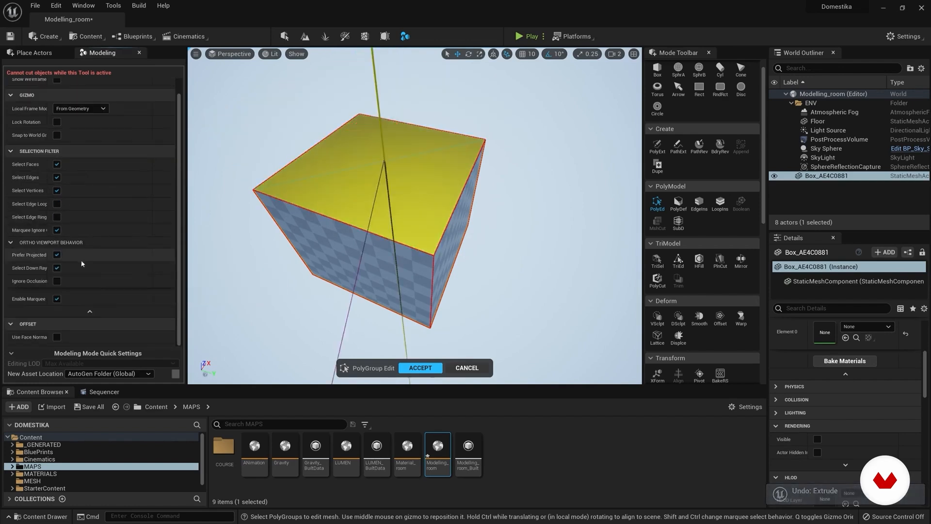
{"action": "left_click", "coordinate": [278, 212]}
{"action": "key", "text": "ctrl+z"}
{"action": "scroll", "coordinate": [279, 213], "scroll_direction": "down", "scroll_amount": 3}
{"action": "scroll", "coordinate": [179, 265], "scroll_direction": "down", "scroll_amount": 2}
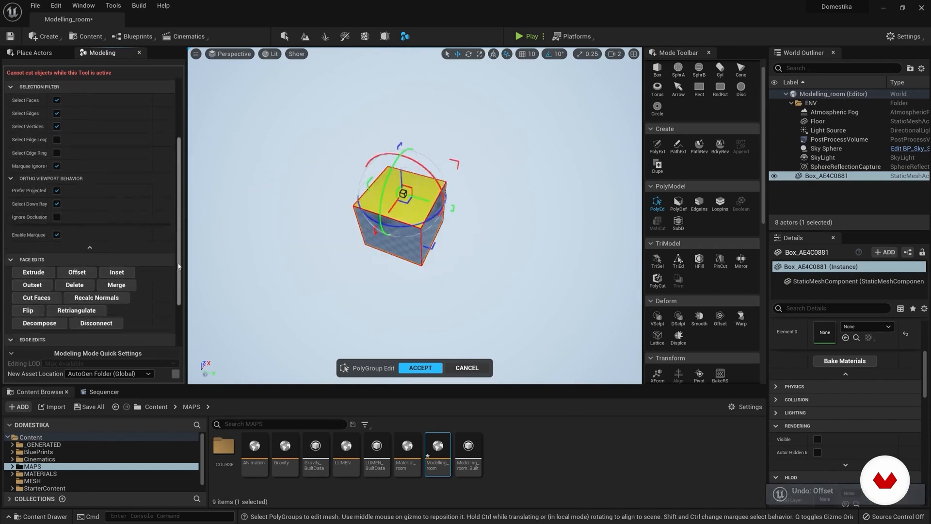
Step: Inset the box's top face with softness 0.5, undo the inset, and leave PolyGroup Edit
{"action": "left_click", "coordinate": [117, 272]}
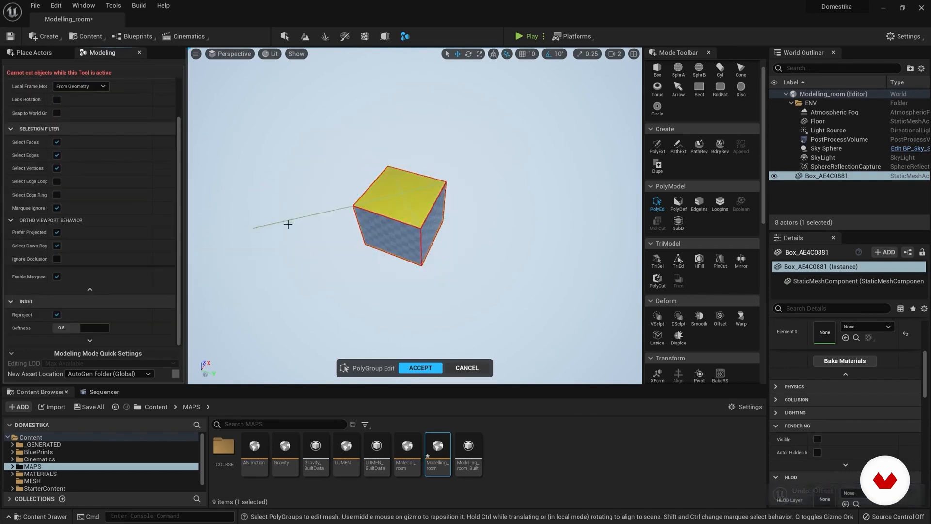
{"action": "left_click", "coordinate": [376, 199]}
{"action": "key", "text": "ctrl+z"}
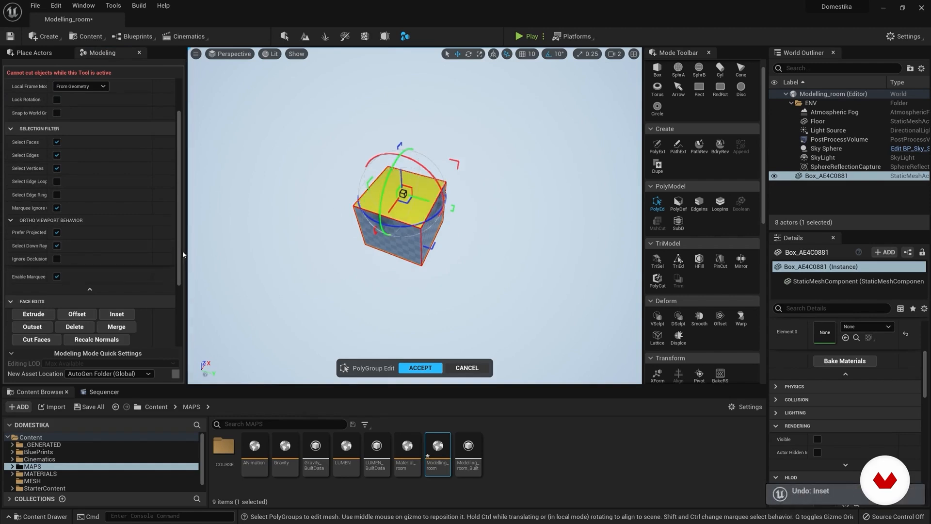
{"action": "scroll", "coordinate": [73, 262], "scroll_direction": "down", "scroll_amount": 2}
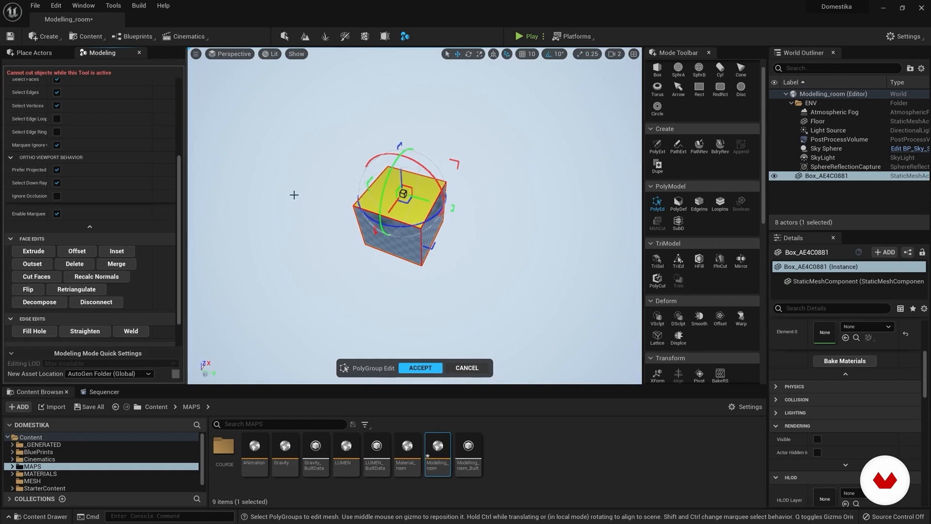
{"action": "key", "text": "Escape"}
Step: Try deforming the box with PolyGroup Deform by pulling its corners and edges, undoing each deformation
{"action": "right_click_drag", "start_coordinate": [412, 268], "coordinate": [411, 286]}
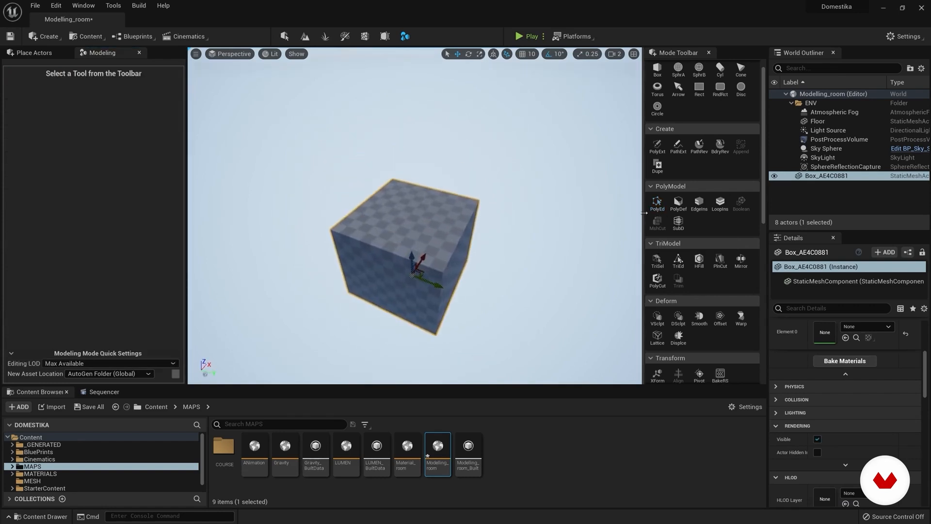
{"action": "left_click", "coordinate": [678, 202]}
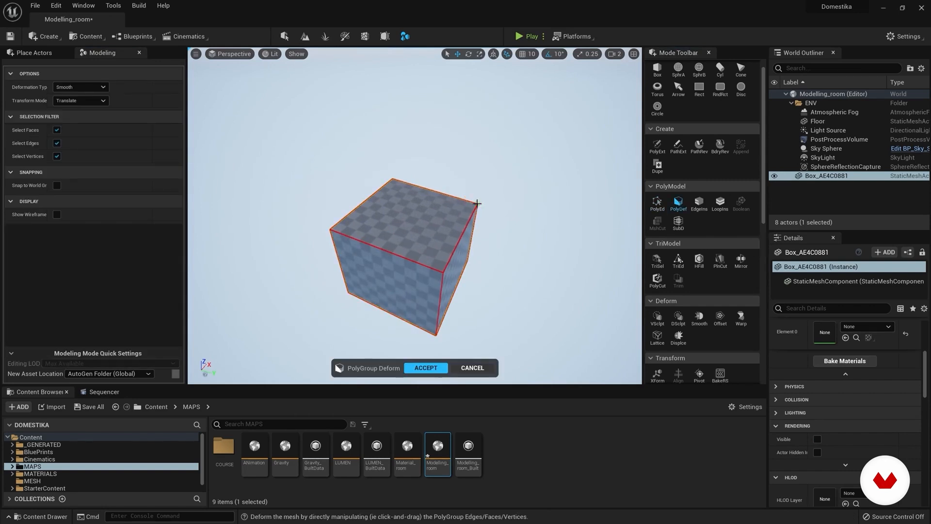
{"action": "key", "text": "ctrl+z"}
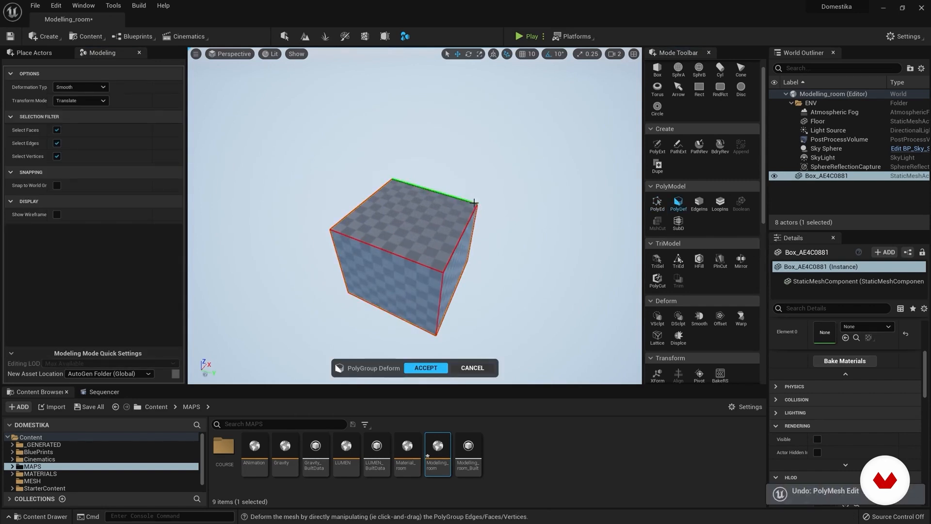
{"action": "left_click_drag", "start_coordinate": [483, 210], "coordinate": [487, 211]}
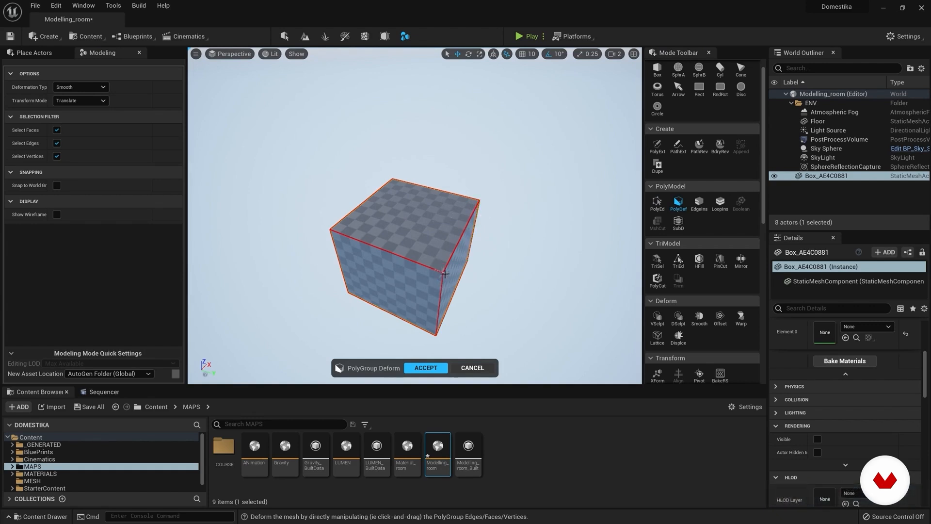
{"action": "mouse_move", "coordinate": [443, 273]}
{"action": "left_mouse_down"}
{"action": "mouse_move", "coordinate": [445, 180]}
{"action": "mouse_move", "coordinate": [441, 308]}
{"action": "mouse_move", "coordinate": [452, 260]}
{"action": "left_mouse_up"}
{"action": "key", "text": "ctrl+z"}
{"action": "left_click_drag", "start_coordinate": [553, 241], "coordinate": [478, 236]}
{"action": "key", "text": "ctrl+z"}
{"action": "left_click_drag", "start_coordinate": [618, 259], "coordinate": [478, 263]}
{"action": "key", "text": "ctrl+z"}
{"action": "scroll", "coordinate": [515, 221], "scroll_direction": "down", "scroll_amount": 3}
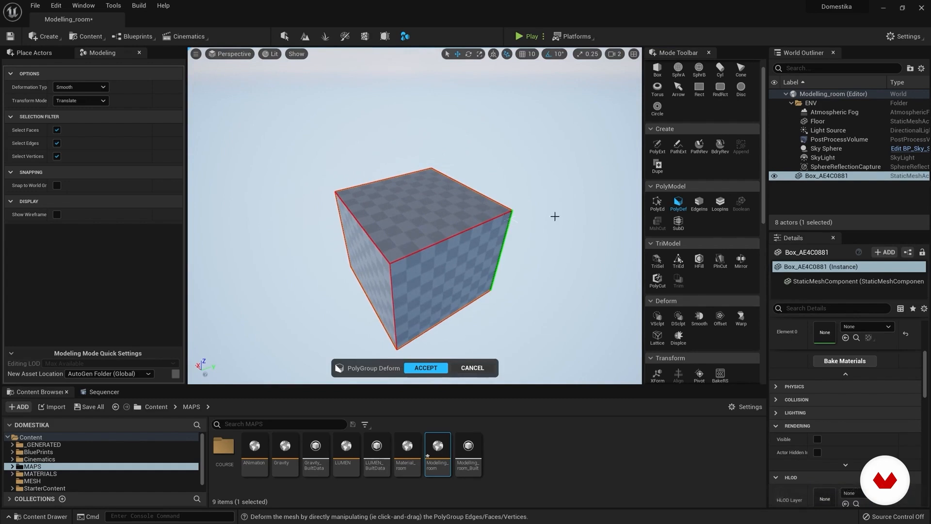
Step: Insert trial edges on the box's top face and trial edge loops around the box, undoing both sets
{"action": "left_click", "coordinate": [702, 208]}
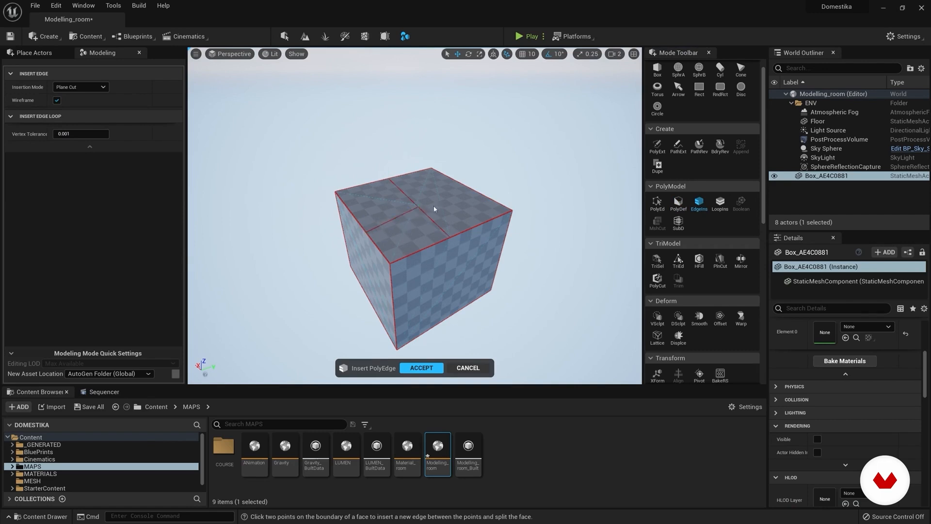
{"action": "key", "text": "ctrl+z"}
{"action": "left_click", "coordinate": [720, 203]}
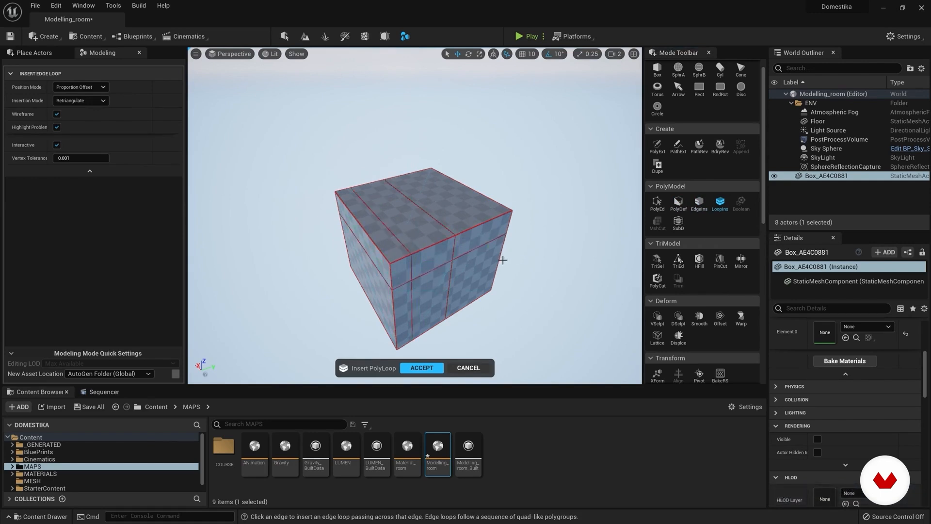
{"action": "key", "text": "ctrl+z"}
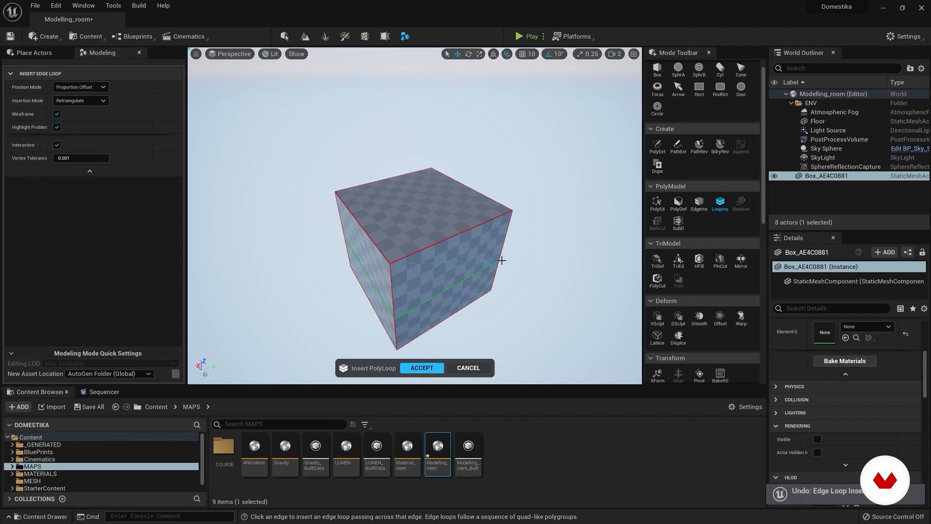
Step: Deselect the box, place one sphere of radius 50 on its top face, and complete the sphere tool
{"action": "left_click", "coordinate": [820, 198]}
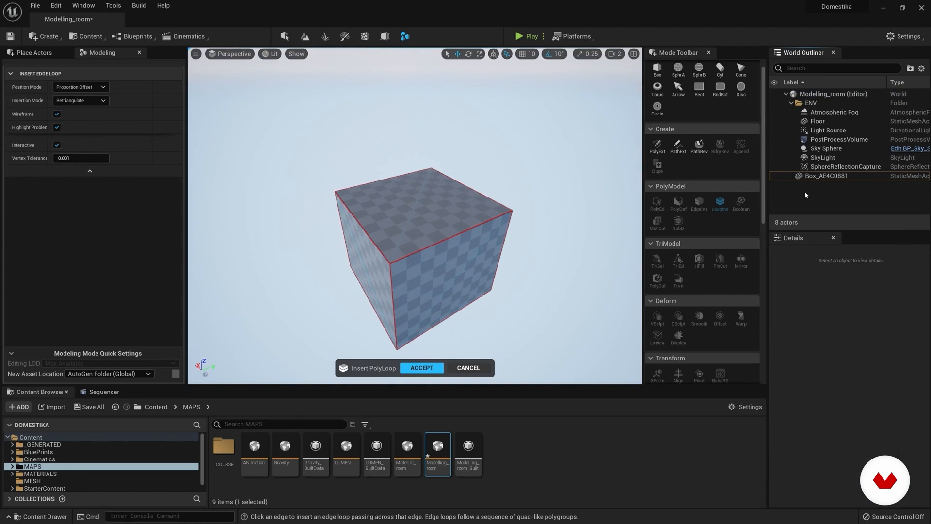
{"action": "left_click", "coordinate": [678, 69]}
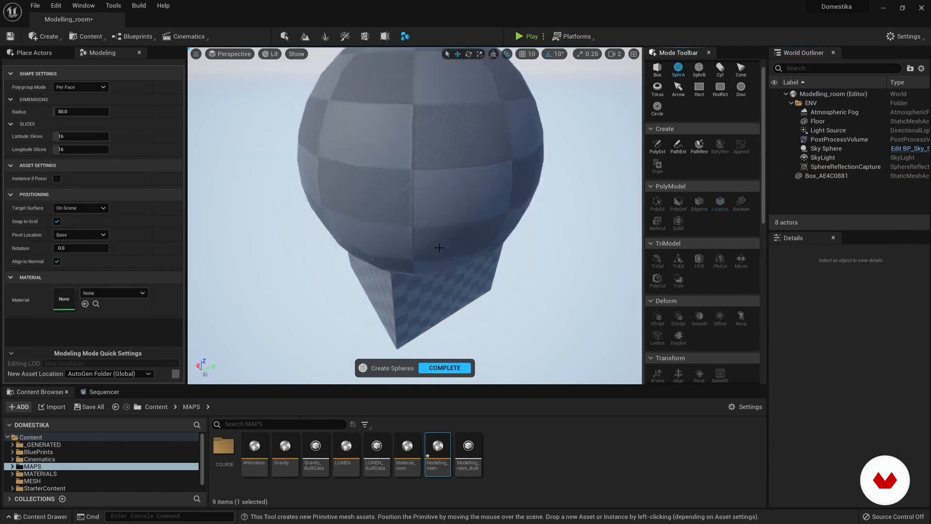
{"action": "left_click", "coordinate": [467, 221]}
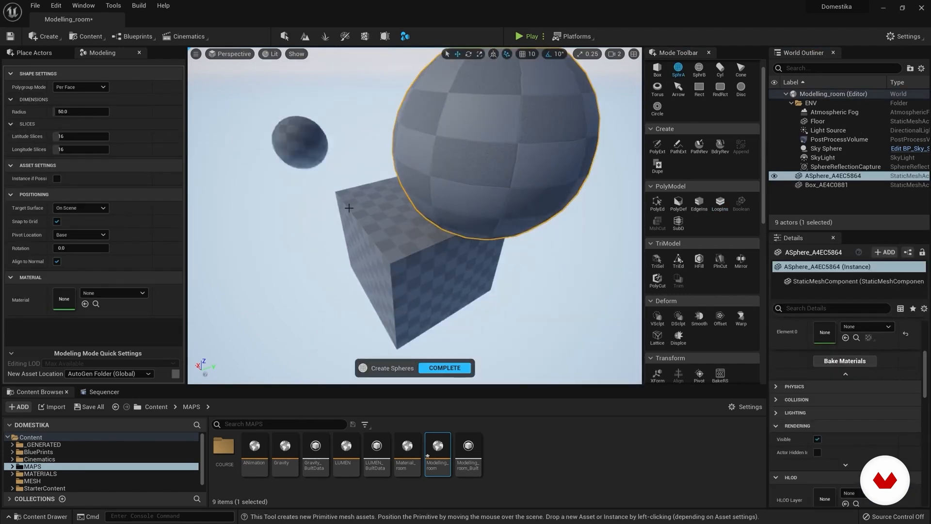
{"action": "left_click", "coordinate": [445, 367]}
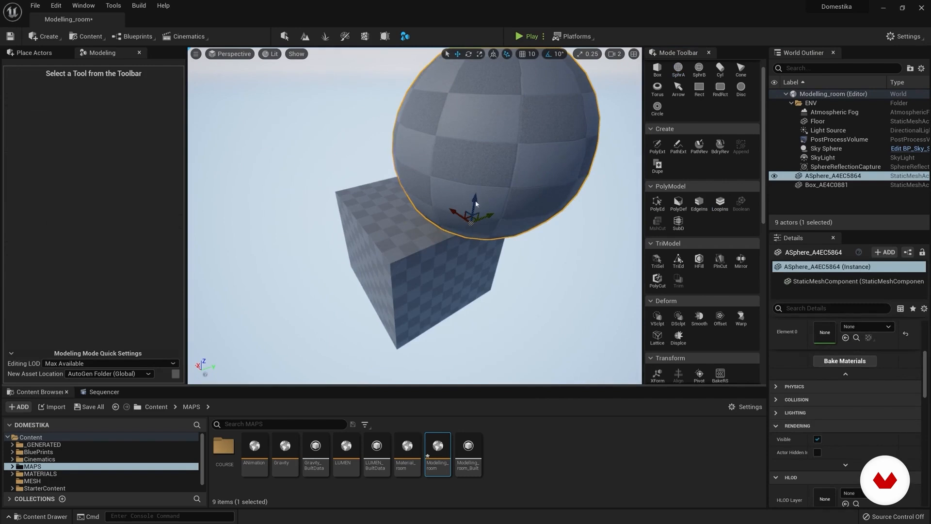
Step: Move the sphere down into the box's upper part so they overlap, and select both objects
{"action": "left_click_drag", "start_coordinate": [474, 199], "coordinate": [474, 242]}
{"action": "right_click_drag", "start_coordinate": [474, 243], "coordinate": [428, 222]}
{"action": "left_click_drag", "start_coordinate": [434, 265], "coordinate": [449, 252]}
{"action": "right_click_drag", "start_coordinate": [606, 217], "coordinate": [598, 240]}
{"action": "left_click", "coordinate": [816, 185], "text": "ctrl"}
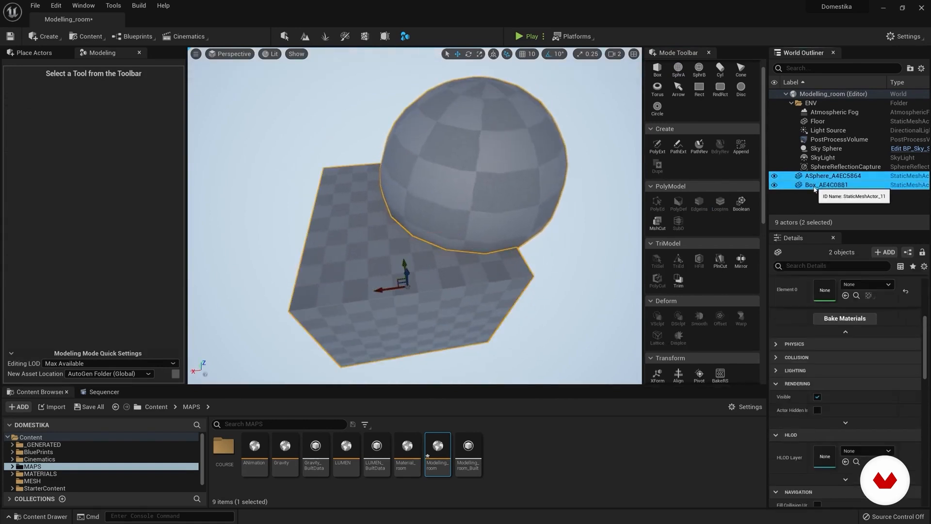
Step: Start a Boolean on the sphere and box, and preview the A - B and B - A operations
{"action": "left_click", "coordinate": [741, 203]}
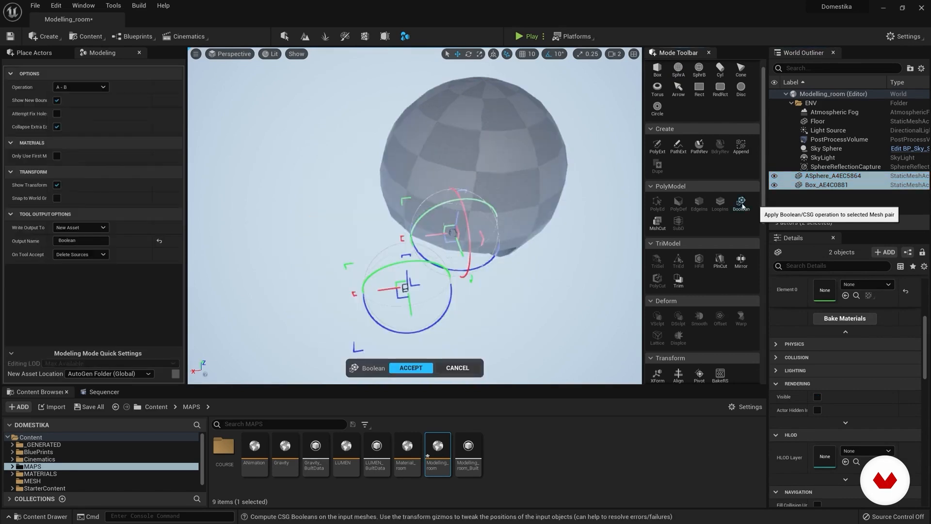
{"action": "mouse_move", "coordinate": [401, 169]}
{"action": "right_mouse_down"}
{"action": "mouse_move", "coordinate": [405, 184]}
{"action": "mouse_move", "coordinate": [405, 173]}
{"action": "right_mouse_up"}
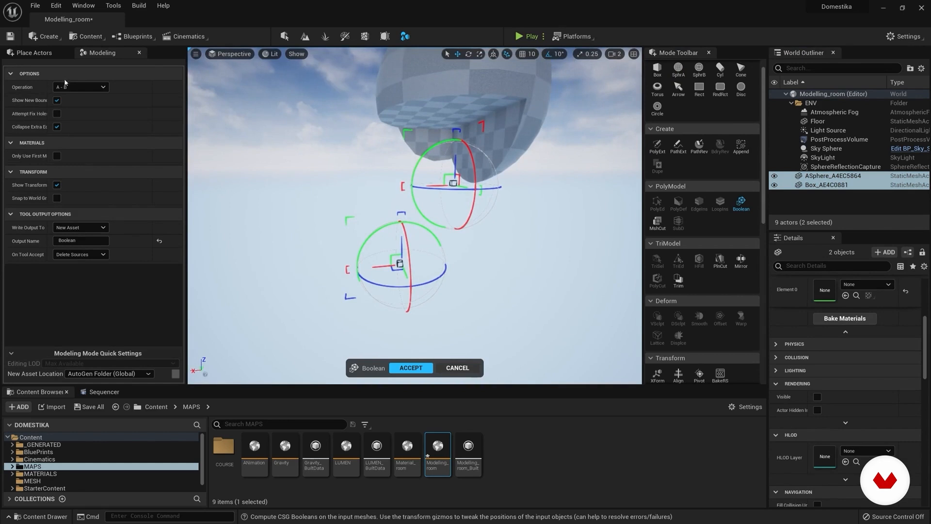
{"action": "left_click", "coordinate": [95, 88]}
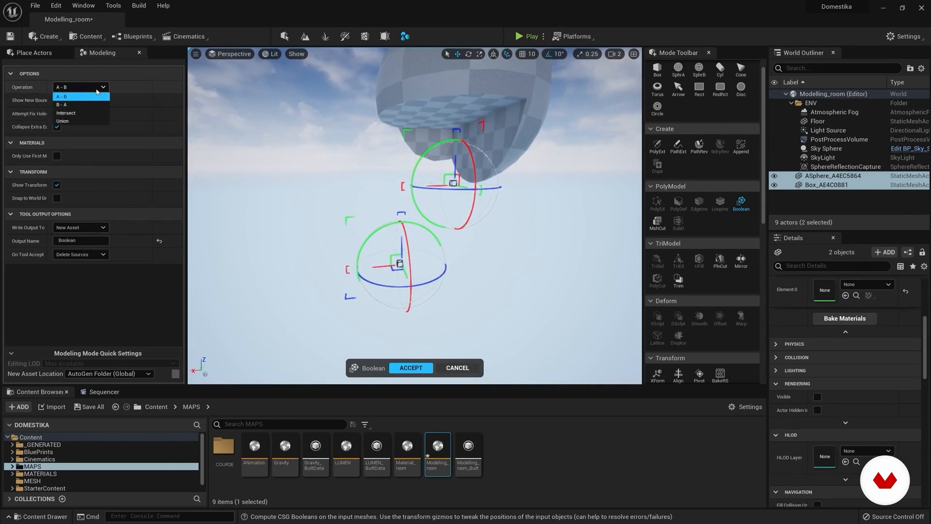
{"action": "left_click", "coordinate": [74, 107]}
{"action": "right_click_drag", "start_coordinate": [316, 194], "coordinate": [379, 252]}
Step: Preview the Boolean's Intersect and Union operations on the sphere and box, and cancel the tool
{"action": "left_click", "coordinate": [80, 86]}
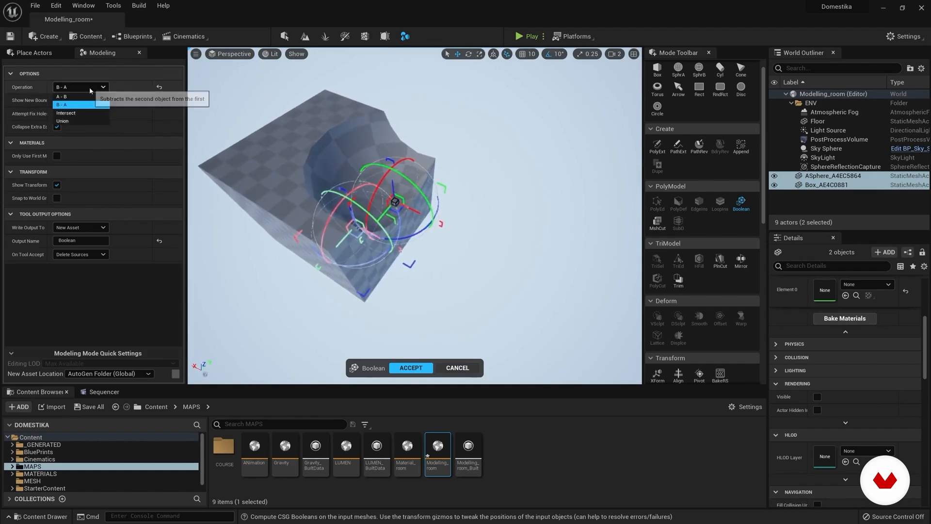
{"action": "left_click", "coordinate": [66, 113]}
{"action": "mouse_move", "coordinate": [385, 164]}
{"action": "right_mouse_down"}
{"action": "mouse_move", "coordinate": [371, 194]}
{"action": "mouse_move", "coordinate": [385, 165]}
{"action": "right_mouse_up"}
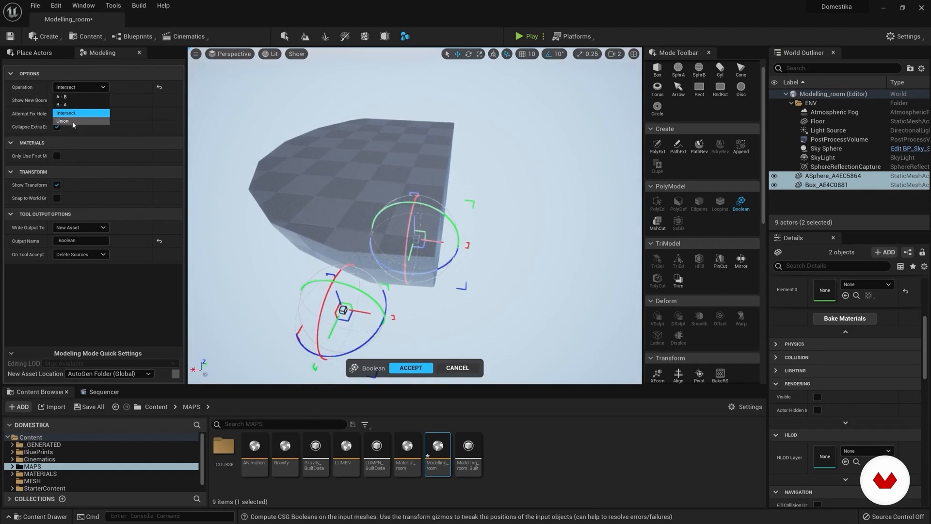
{"action": "left_click", "coordinate": [62, 122]}
{"action": "scroll", "coordinate": [412, 219], "scroll_direction": "down", "scroll_amount": 5}
{"action": "left_click", "coordinate": [411, 368]}
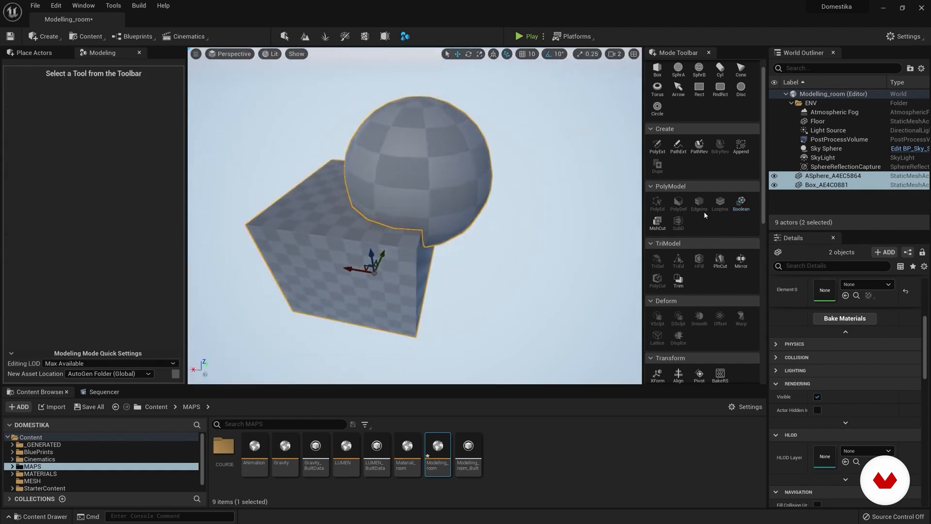
Step: Delete the sphere that overlaps the box, and select the remaining box
{"action": "left_click", "coordinate": [809, 208]}
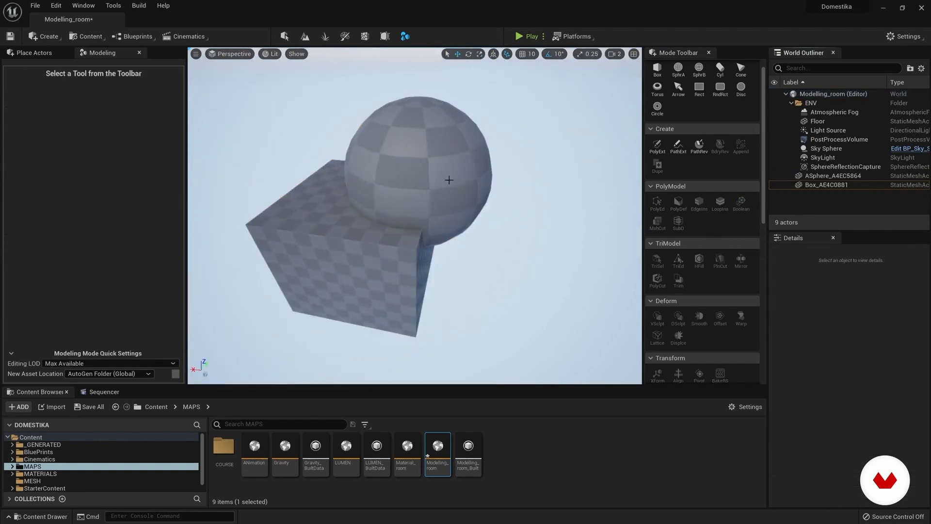
{"action": "scroll", "coordinate": [705, 244], "scroll_direction": "down", "scroll_amount": 2}
{"action": "left_click", "coordinate": [815, 178]}
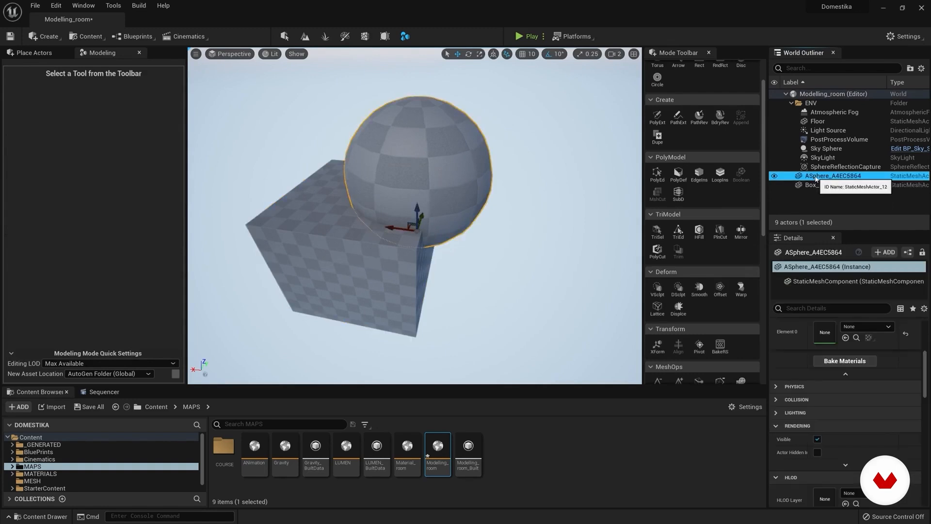
{"action": "key", "text": "Delete"}
{"action": "left_click", "coordinate": [824, 179]}
{"action": "mouse_move", "coordinate": [371, 186]}
{"action": "left_mouse_down", "text": "alt"}
{"action": "mouse_move", "coordinate": [391, 187]}
{"action": "mouse_move", "coordinate": [371, 186]}
{"action": "left_mouse_up", "text": "alt"}
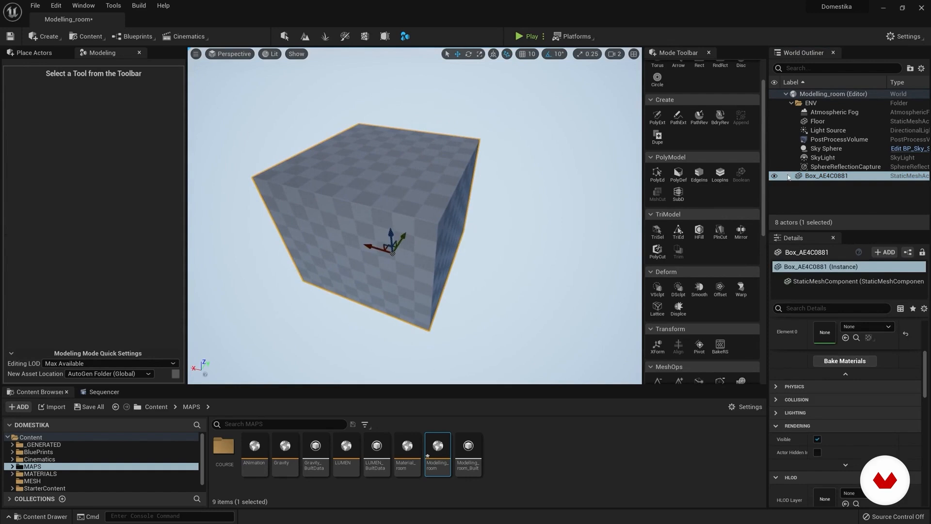
Step: Try the Select Triangles brush on the box, switch to Triangle Edit, and select one triangle of the top face
{"action": "left_click", "coordinate": [658, 231]}
{"action": "left_click", "coordinate": [372, 190]}
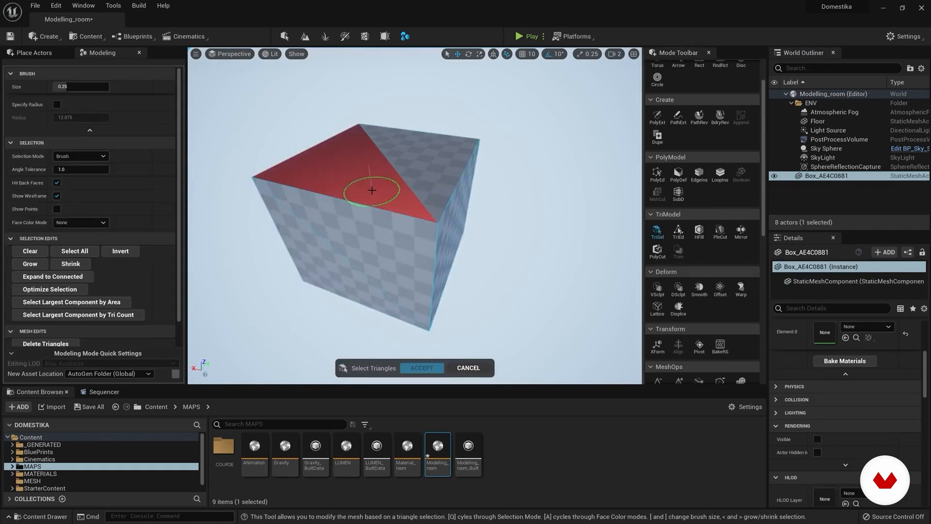
{"action": "left_click", "coordinate": [678, 232]}
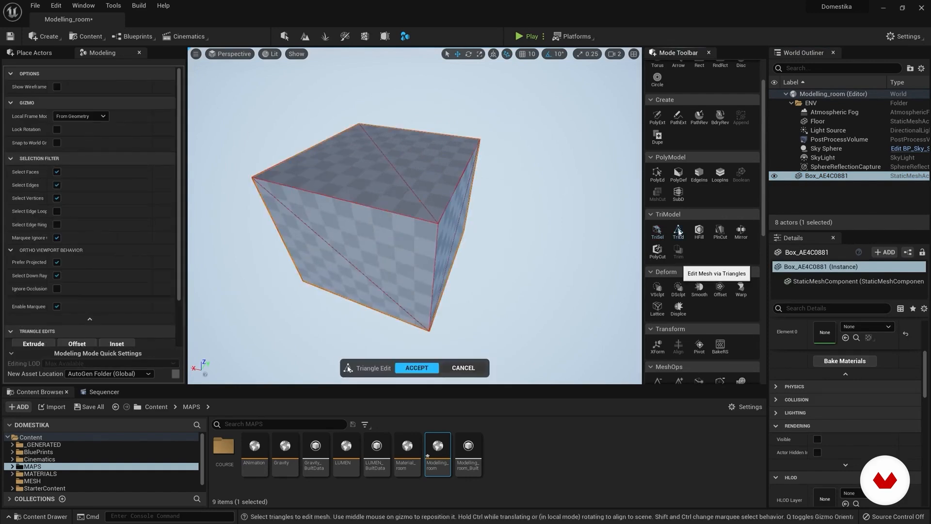
{"action": "left_click", "coordinate": [428, 183]}
{"action": "left_click", "coordinate": [349, 185]}
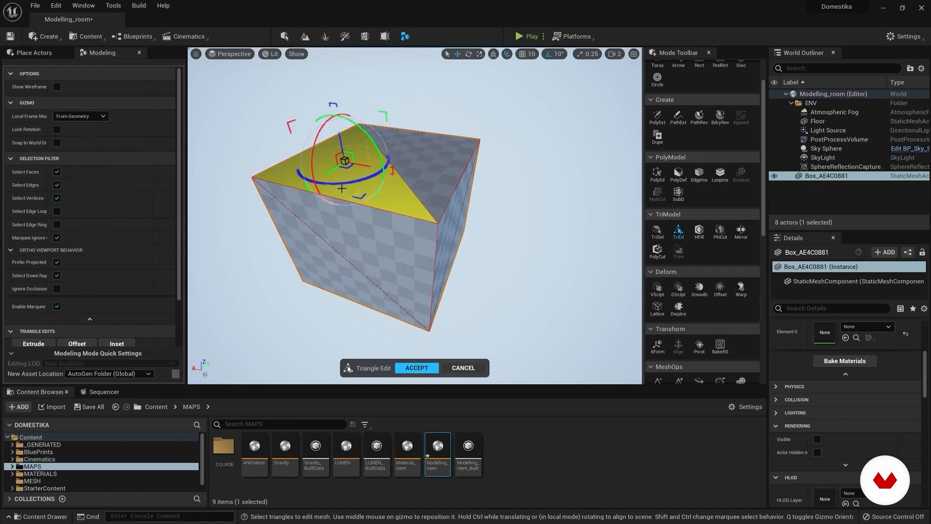
{"action": "scroll", "coordinate": [173, 181], "scroll_direction": "down", "scroll_amount": 3}
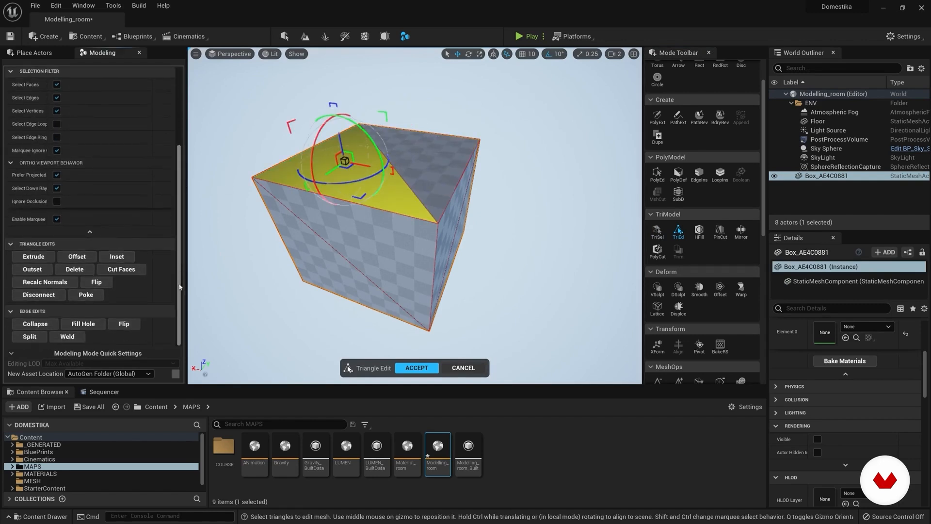
{"action": "left_click", "coordinate": [413, 165]}
{"action": "left_click", "coordinate": [342, 182], "text": "shift"}
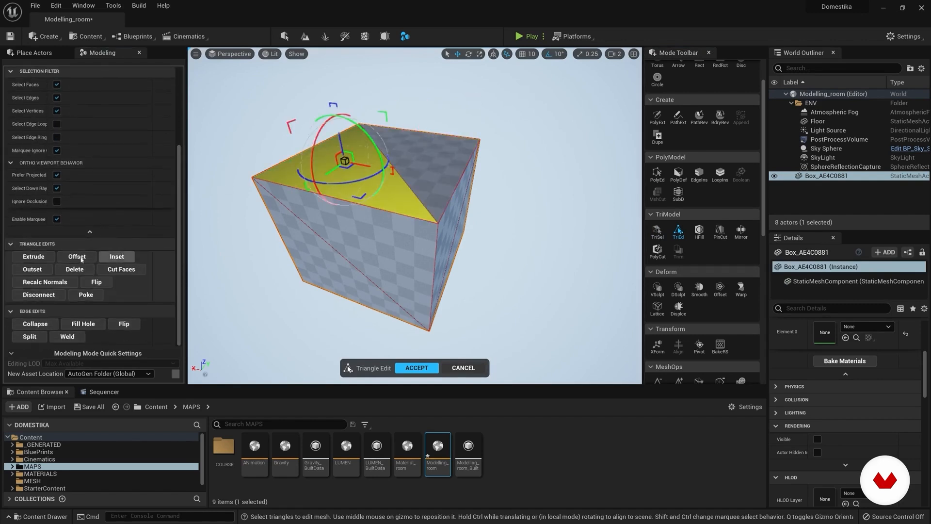
Step: Try extruding the selected top triangle, undo the extrusion, and cancel Triangle Edit
{"action": "left_click", "coordinate": [34, 256]}
{"action": "left_click", "coordinate": [354, 175]}
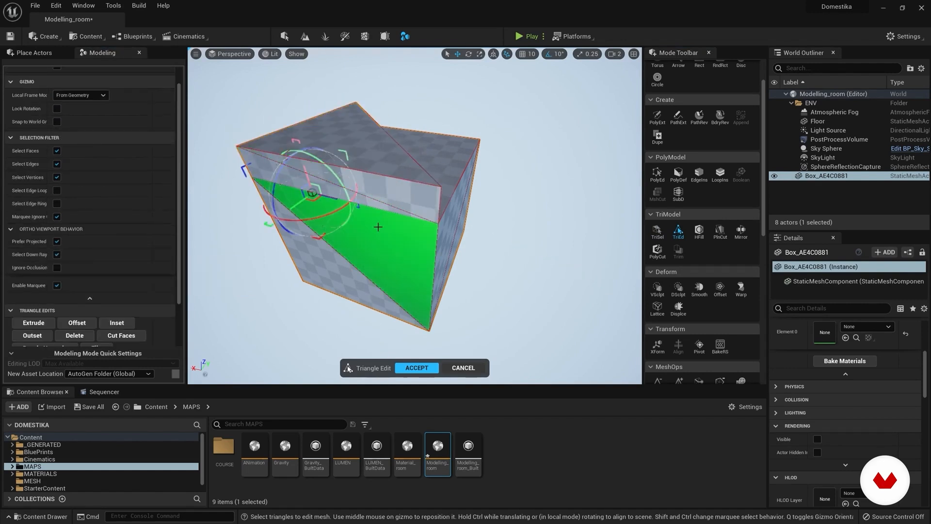
{"action": "key", "text": "ctrl+z"}
{"action": "scroll", "coordinate": [169, 171], "scroll_direction": "up", "scroll_amount": 1}
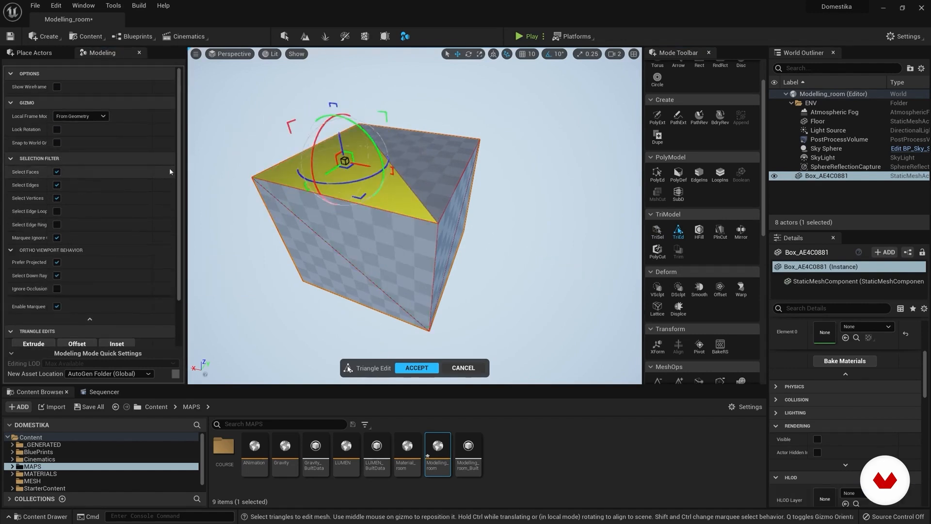
{"action": "left_click", "coordinate": [834, 176]}
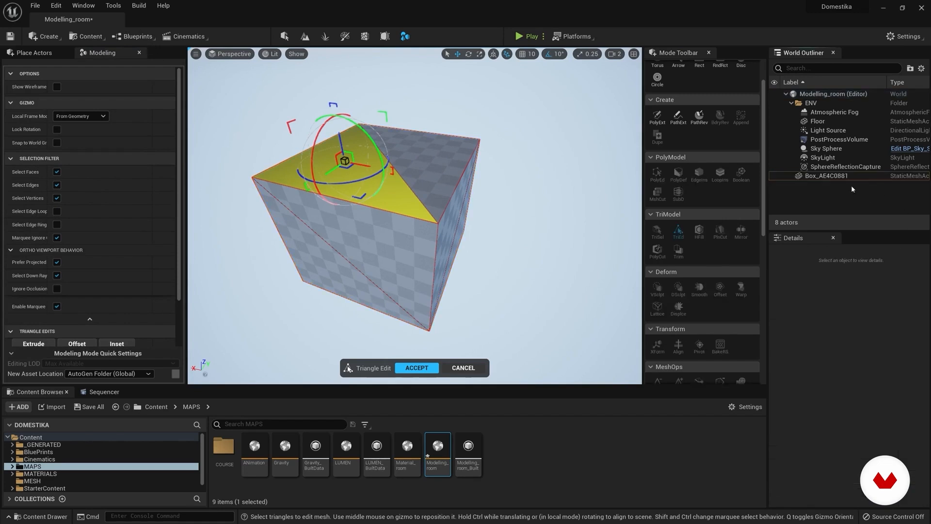
{"action": "left_click", "coordinate": [465, 369]}
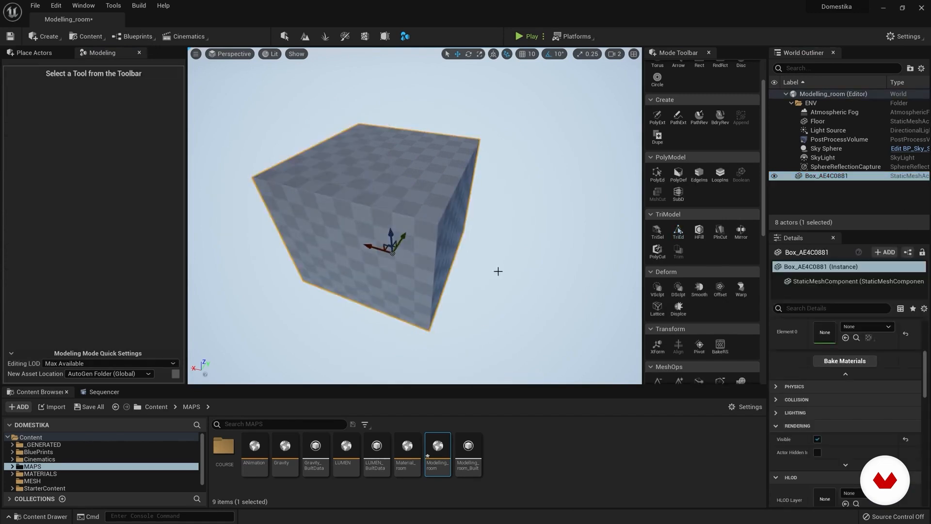
Step: Preview a Plane Cut on the box with a moved and tilted cutting plane, undo the plane's transforms, and cancel the tool
{"action": "left_click", "coordinate": [720, 231]}
{"action": "mouse_move", "coordinate": [387, 197]}
{"action": "left_mouse_down"}
{"action": "mouse_move", "coordinate": [386, 129]}
{"action": "mouse_move", "coordinate": [388, 203]}
{"action": "mouse_move", "coordinate": [388, 178]}
{"action": "left_mouse_up"}
{"action": "left_click_drag", "start_coordinate": [429, 203], "coordinate": [407, 190]}
{"action": "key", "text": "ctrl+z"}
{"action": "key", "text": "ctrl+z"}
{"action": "key", "text": "ctrl+z"}
{"action": "key", "text": "ctrl+z"}
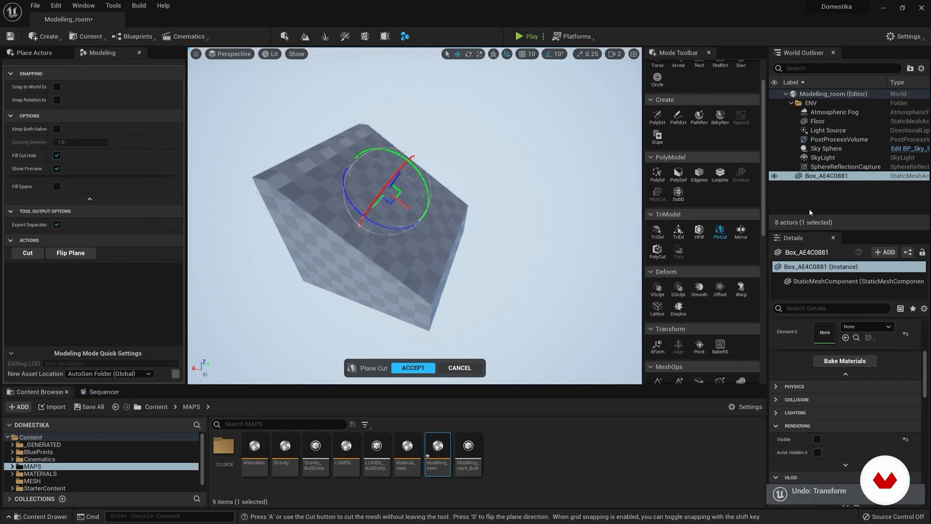
{"action": "key", "text": "Escape"}
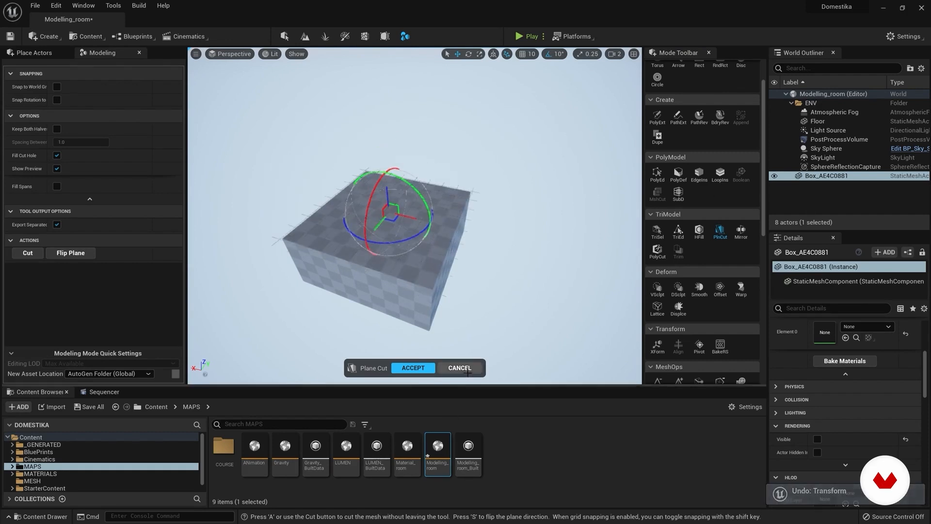
Step: Preview the Mirror tool on the box
{"action": "left_click", "coordinate": [741, 231]}
{"action": "right_click_drag", "start_coordinate": [414, 216], "coordinate": [365, 221]}
{"action": "left_click_drag", "start_coordinate": [366, 221], "coordinate": [343, 219]}
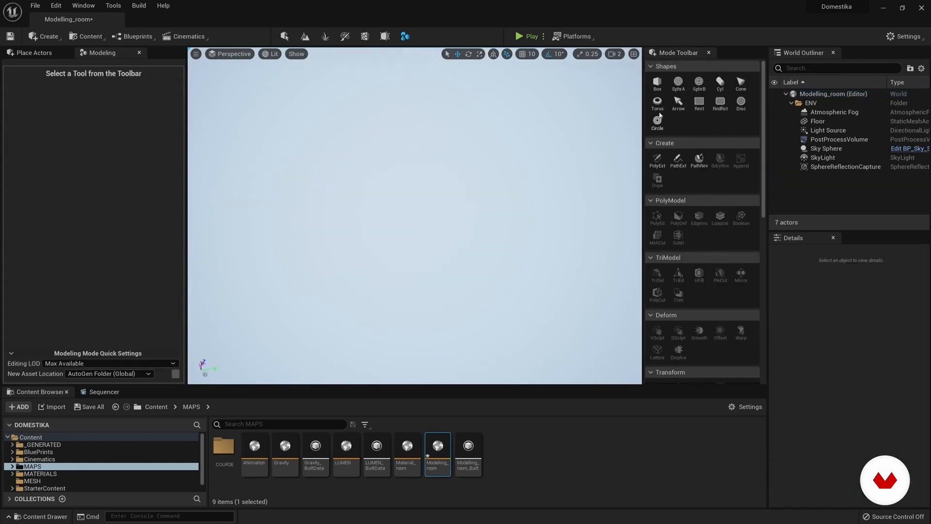
Step: Place one sphere with 40 latitude slices and 40 longitude slices, and complete the sphere tool
{"action": "left_click", "coordinate": [682, 85]}
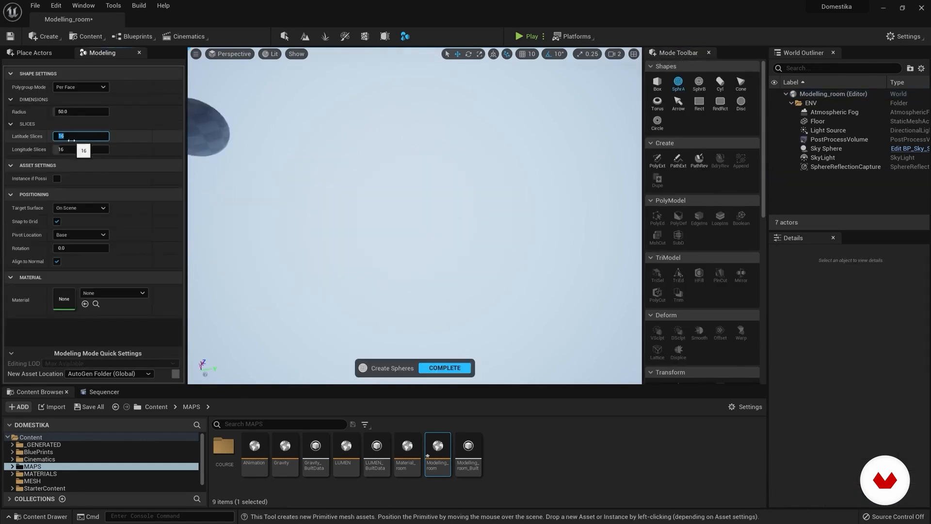
{"action": "left_click_drag", "start_coordinate": [74, 152], "coordinate": [97, 152]}
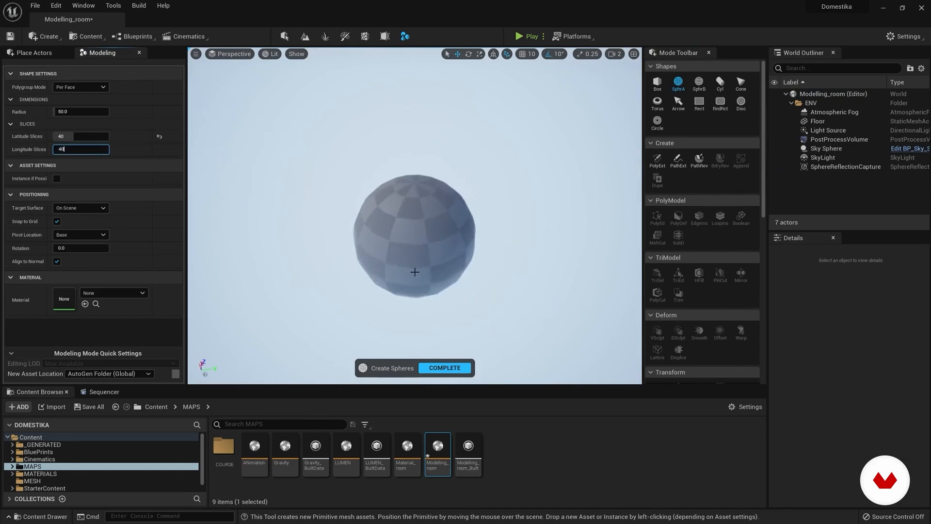
{"action": "left_click", "coordinate": [416, 258]}
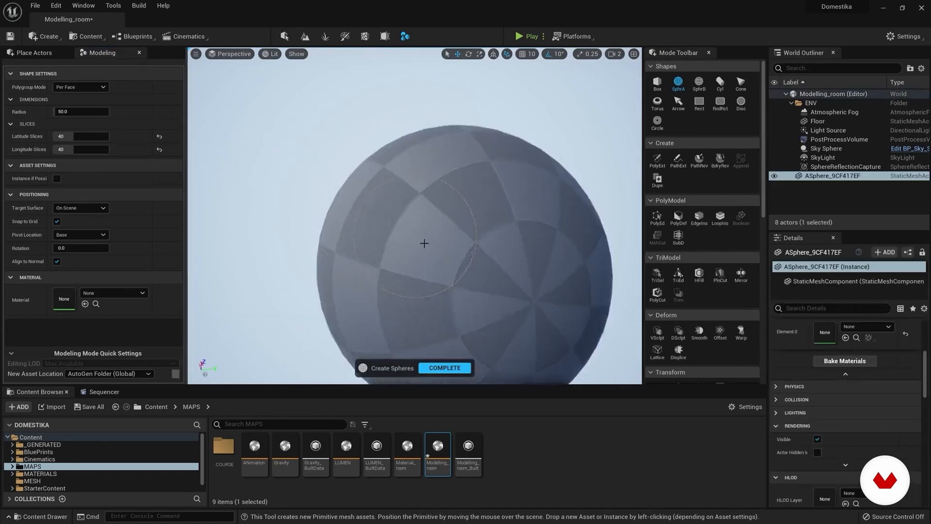
{"action": "left_click", "coordinate": [426, 370]}
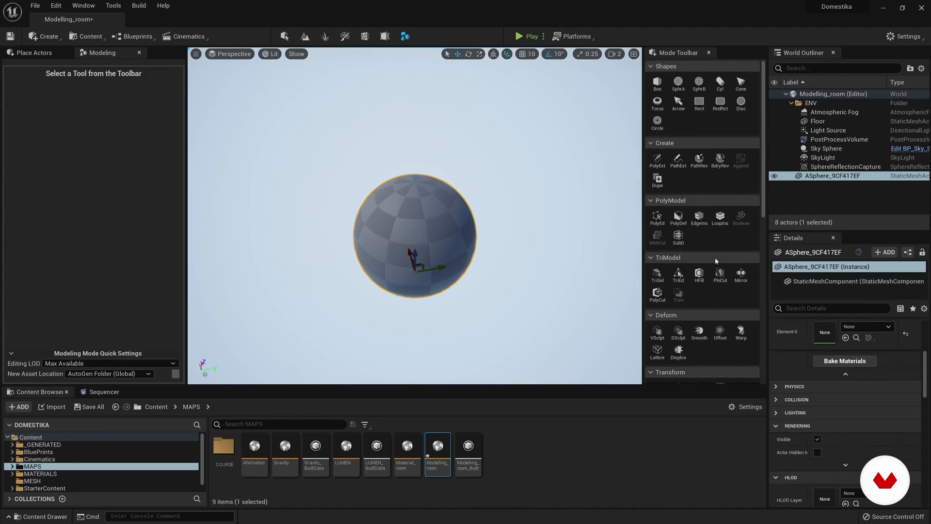
Step: Start Vertex Sculpting on the sphere and raise irregular bulges across its surface with the Sculpt (Normal) brush
{"action": "scroll", "coordinate": [707, 287], "scroll_direction": "down", "scroll_amount": 2}
{"action": "left_click", "coordinate": [658, 289]}
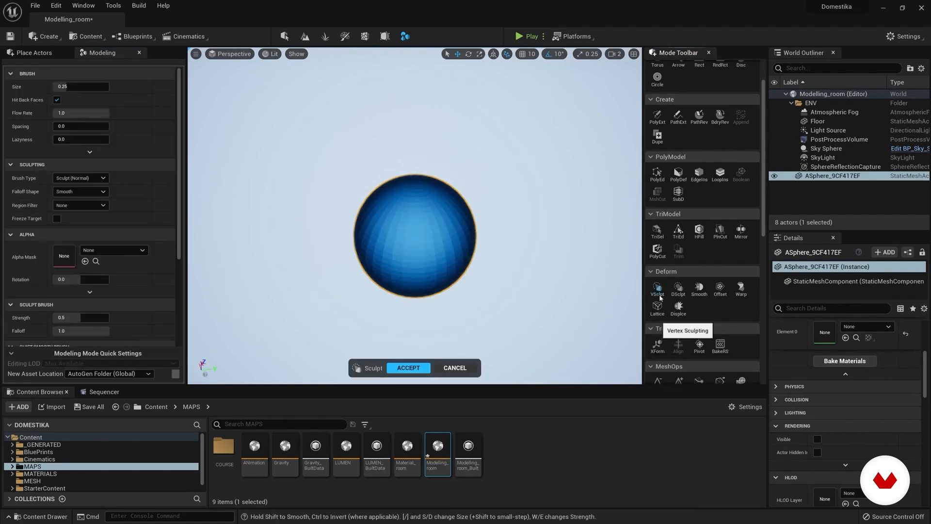
{"action": "mouse_move", "coordinate": [443, 242]}
{"action": "left_mouse_down"}
{"action": "mouse_move", "coordinate": [426, 235]}
{"action": "mouse_move", "coordinate": [443, 228]}
{"action": "mouse_move", "coordinate": [421, 241]}
{"action": "left_mouse_up"}
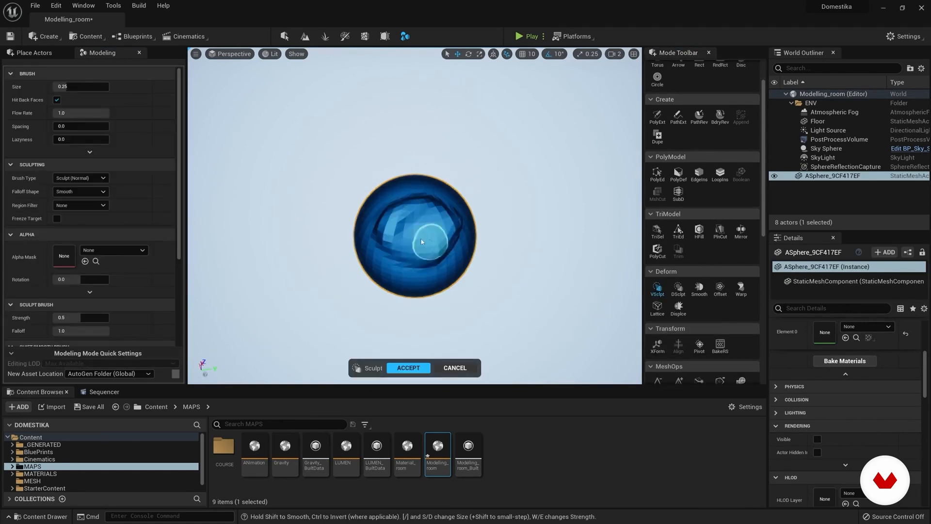
{"action": "right_click_drag", "start_coordinate": [413, 219], "coordinate": [461, 220]}
{"action": "mouse_move", "coordinate": [411, 245]}
{"action": "left_mouse_down"}
{"action": "mouse_move", "coordinate": [397, 246]}
{"action": "mouse_move", "coordinate": [380, 294]}
{"action": "mouse_move", "coordinate": [362, 243]}
{"action": "left_mouse_up"}
{"action": "mouse_move", "coordinate": [362, 243]}
{"action": "right_mouse_down"}
{"action": "mouse_move", "coordinate": [380, 195]}
{"action": "mouse_move", "coordinate": [385, 227]}
{"action": "right_mouse_up"}
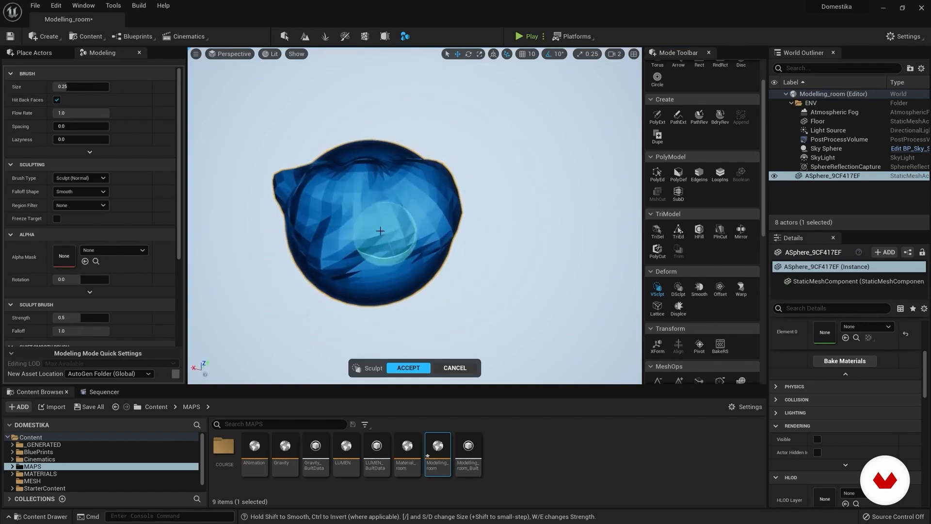
Step: Soften the sculpted surface with the SmoothFill brush, and swell parts of it with the Inflate brush
{"action": "left_click", "coordinate": [83, 179]}
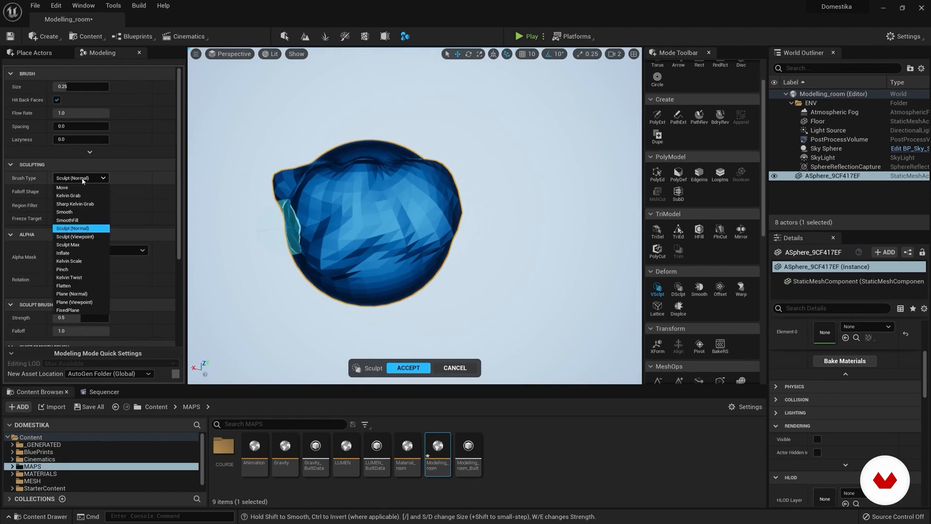
{"action": "left_click", "coordinate": [77, 220]}
{"action": "mouse_move", "coordinate": [374, 239]}
{"action": "left_mouse_down"}
{"action": "mouse_move", "coordinate": [375, 214]}
{"action": "mouse_move", "coordinate": [441, 227]}
{"action": "left_mouse_up"}
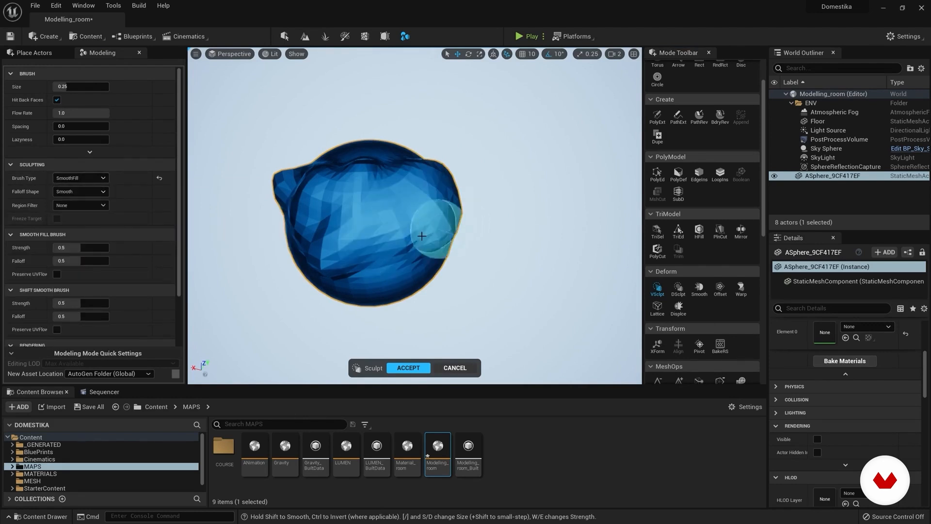
{"action": "left_click", "coordinate": [86, 179]}
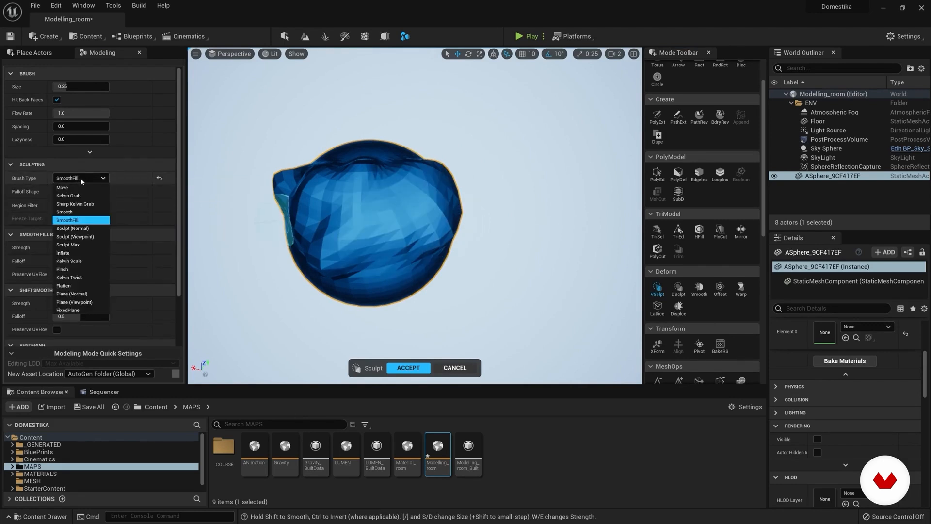
{"action": "left_click", "coordinate": [76, 252]}
{"action": "mouse_move", "coordinate": [395, 260]}
{"action": "left_mouse_down"}
{"action": "mouse_move", "coordinate": [406, 218]}
{"action": "mouse_move", "coordinate": [380, 191]}
{"action": "mouse_move", "coordinate": [391, 239]}
{"action": "mouse_move", "coordinate": [364, 229]}
{"action": "mouse_move", "coordinate": [385, 228]}
{"action": "left_mouse_up"}
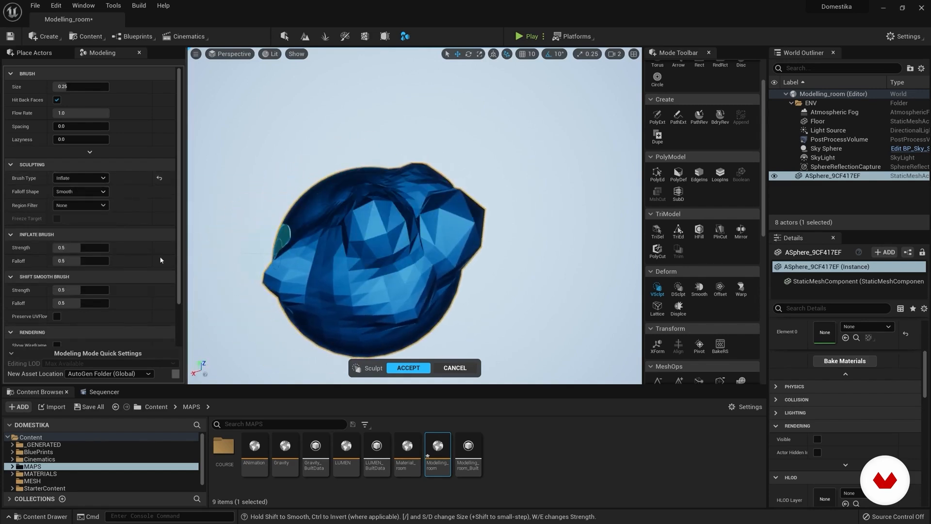
Step: Flatten the raised bulges with the Flatten brush, enlarging the brush size to 0.275
{"action": "left_click", "coordinate": [83, 179]}
{"action": "left_click", "coordinate": [73, 286]}
{"action": "mouse_move", "coordinate": [439, 233]}
{"action": "left_mouse_down"}
{"action": "mouse_move", "coordinate": [370, 228]}
{"action": "mouse_move", "coordinate": [403, 224]}
{"action": "mouse_move", "coordinate": [420, 194]}
{"action": "mouse_move", "coordinate": [473, 229]}
{"action": "left_mouse_up"}
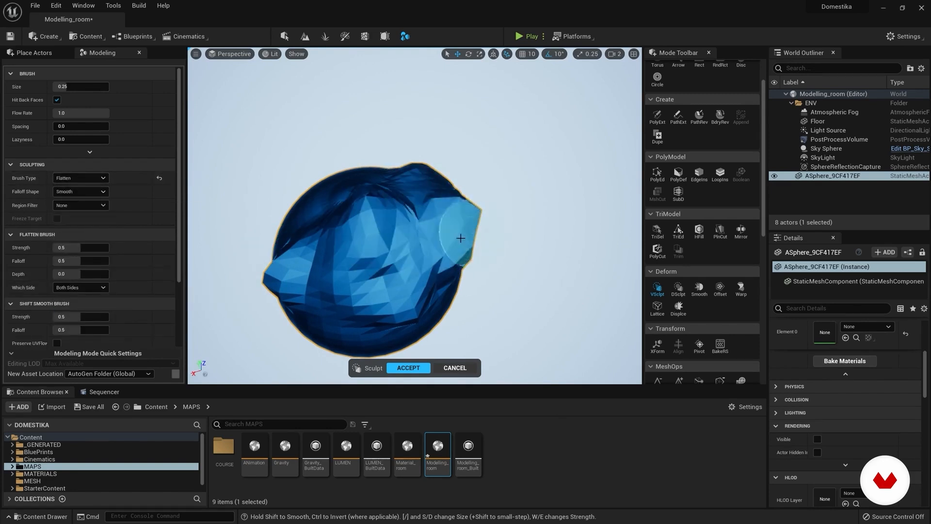
{"action": "key", "text": "d"}
{"action": "mouse_move", "coordinate": [364, 231]}
{"action": "left_mouse_down", "text": "alt"}
{"action": "mouse_move", "coordinate": [396, 202]}
{"action": "mouse_move", "coordinate": [357, 233]}
{"action": "mouse_move", "coordinate": [279, 189]}
{"action": "mouse_move", "coordinate": [385, 250]}
{"action": "mouse_move", "coordinate": [395, 214]}
{"action": "mouse_move", "coordinate": [349, 226]}
{"action": "mouse_move", "coordinate": [351, 210]}
{"action": "mouse_move", "coordinate": [416, 167]}
{"action": "mouse_move", "coordinate": [322, 155]}
{"action": "mouse_move", "coordinate": [368, 266]}
{"action": "mouse_move", "coordinate": [432, 255]}
{"action": "left_mouse_up", "text": "alt"}
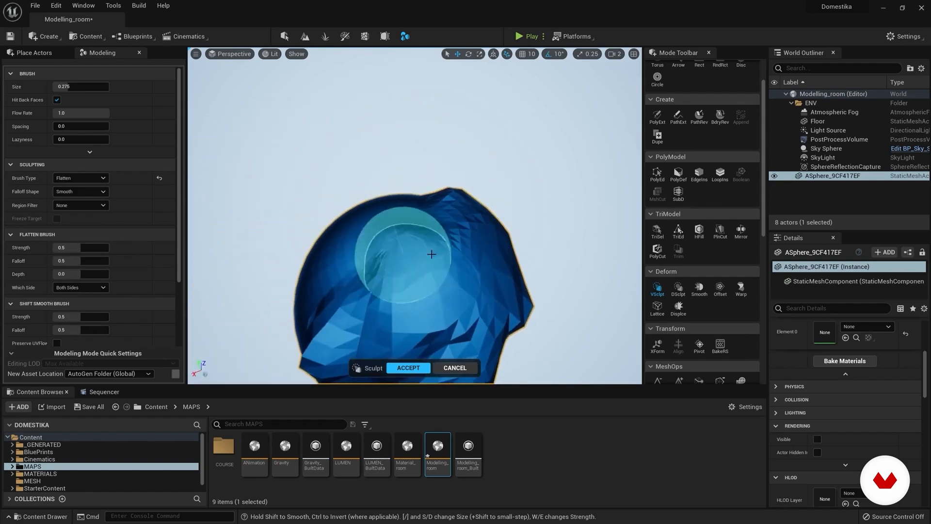
Step: Switch to Dynamic Mesh Sculpting and reshape the mesh with the Move brush
{"action": "scroll", "coordinate": [721, 252], "scroll_direction": "down", "scroll_amount": 2}
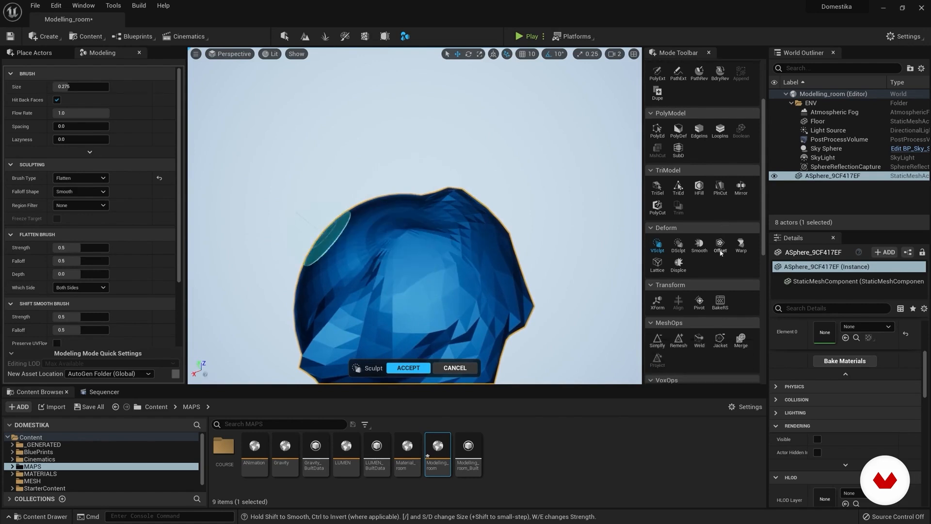
{"action": "left_click", "coordinate": [678, 244]}
{"action": "mouse_move", "coordinate": [443, 250]}
{"action": "left_mouse_down", "text": "alt"}
{"action": "mouse_move", "coordinate": [466, 233]}
{"action": "mouse_move", "coordinate": [493, 276]}
{"action": "mouse_move", "coordinate": [452, 277]}
{"action": "mouse_move", "coordinate": [441, 265]}
{"action": "mouse_move", "coordinate": [503, 275]}
{"action": "mouse_move", "coordinate": [459, 216]}
{"action": "mouse_move", "coordinate": [430, 252]}
{"action": "mouse_move", "coordinate": [329, 262]}
{"action": "left_mouse_up", "text": "alt"}
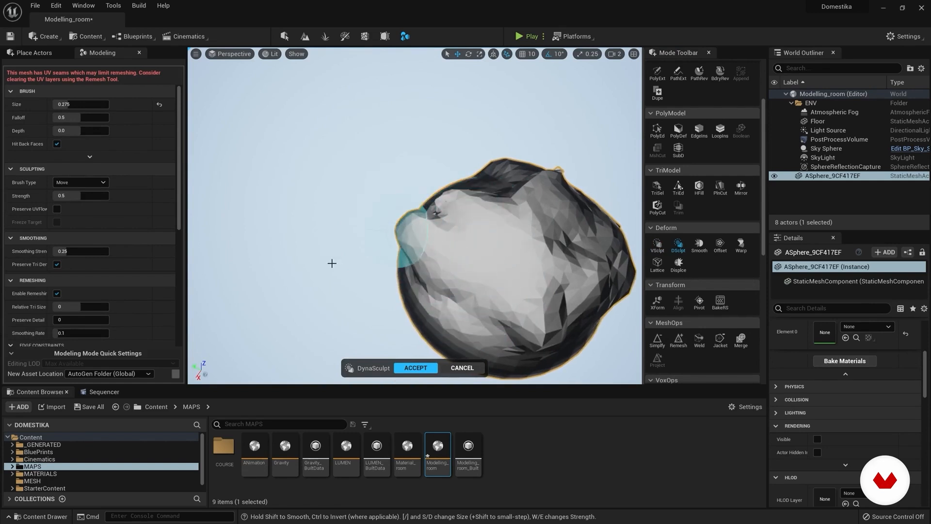
Step: Preview the Smooth tool on the sculpted mesh with smoothing per step at 0.3072, and cancel it
{"action": "left_click", "coordinate": [700, 248]}
{"action": "left_click_drag", "start_coordinate": [503, 228], "coordinate": [489, 226], "text": "alt"}
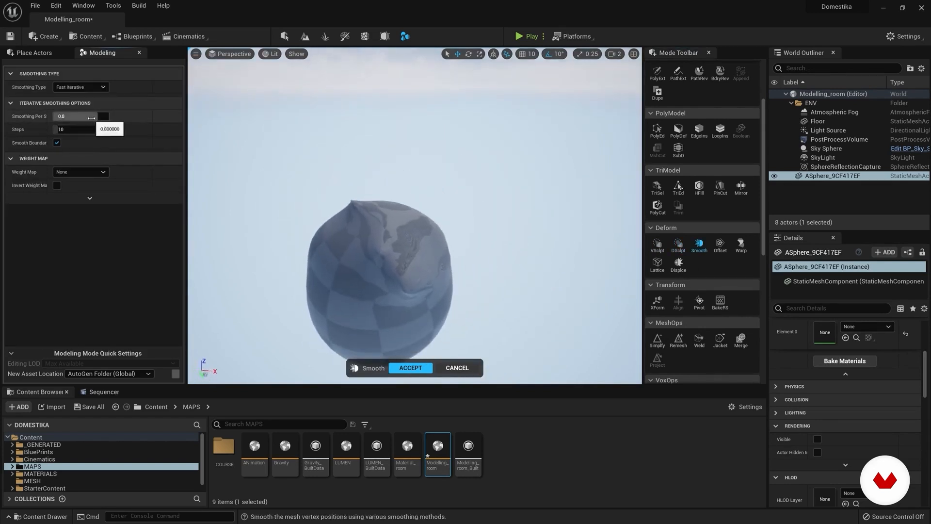
{"action": "left_click_drag", "start_coordinate": [96, 116], "coordinate": [70, 115]}
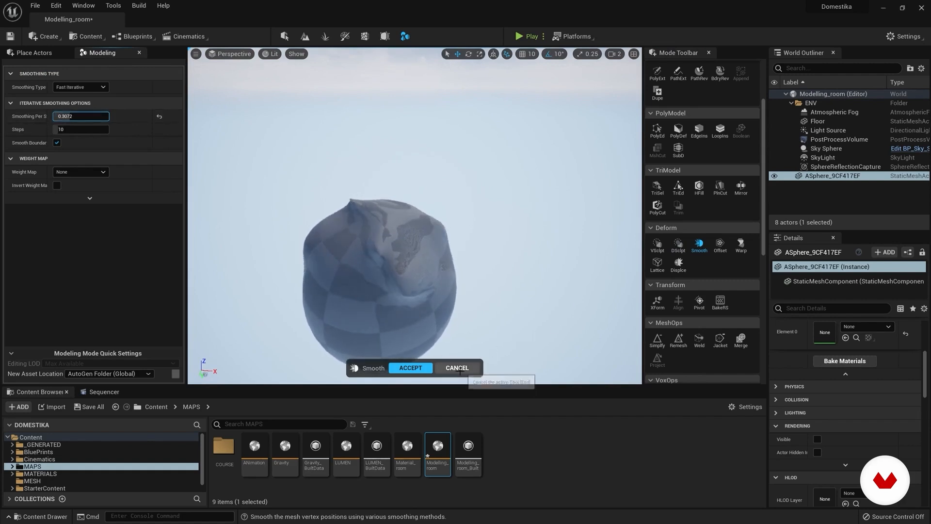
{"action": "left_click", "coordinate": [458, 369]}
Step: Preview the Offset tool on the sculpted mesh with a changed distance, and cancel it
{"action": "left_click", "coordinate": [717, 246]}
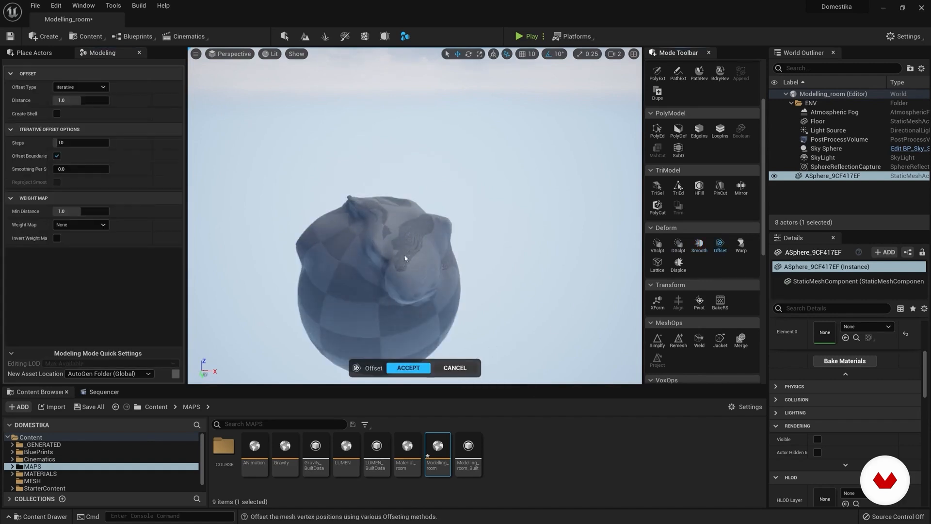
{"action": "mouse_move", "coordinate": [68, 100]}
{"action": "left_mouse_down"}
{"action": "mouse_move", "coordinate": [109, 99]}
{"action": "mouse_move", "coordinate": [84, 100]}
{"action": "left_mouse_up"}
{"action": "left_click", "coordinate": [465, 369]}
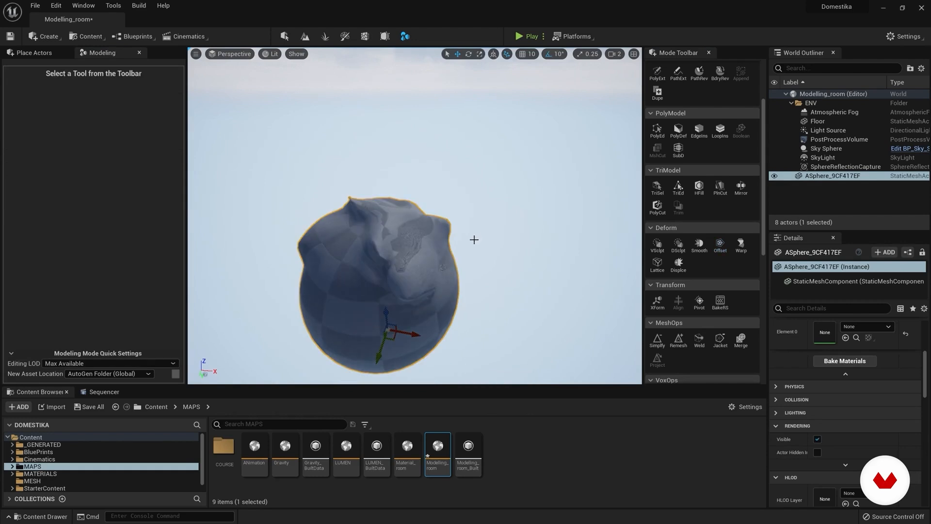
Step: Delete the sculpted sphere and create a box with height, width and depth subdivisions of 10
{"action": "key", "text": "Delete"}
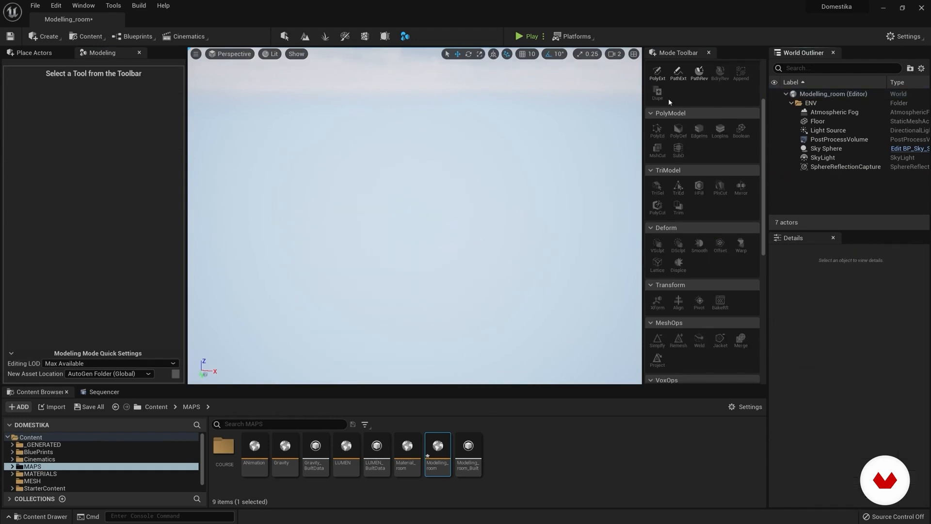
{"action": "left_click", "coordinate": [658, 83]}
{"action": "left_click", "coordinate": [73, 163]}
{"action": "type", "text": "10"}
{"action": "left_click", "coordinate": [69, 175]}
{"action": "left_click", "coordinate": [69, 189]}
{"action": "left_click_drag", "start_coordinate": [66, 176], "coordinate": [68, 175]}
{"action": "type", "text": "10"}
{"action": "key", "text": "Tab"}
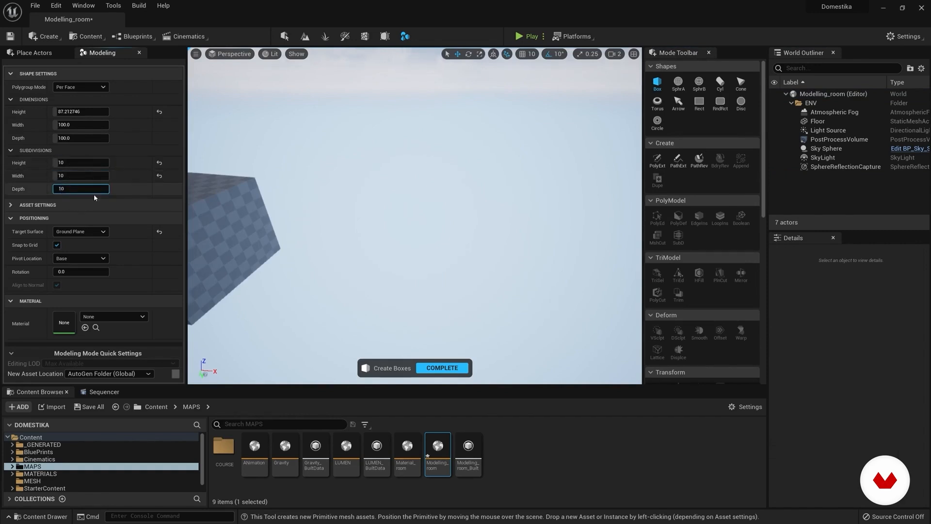
{"action": "type", "text": "10"}
{"action": "left_click", "coordinate": [408, 259]}
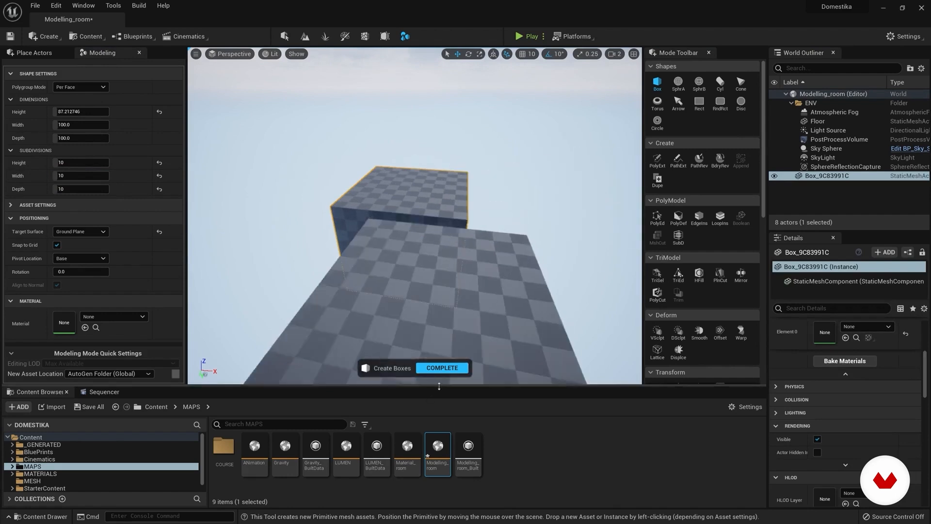
{"action": "left_click", "coordinate": [442, 368]}
Step: Start the Warp tool on the box and try the Bend operation, changing its bounds, bend degrees and gizmo orientation
{"action": "scroll", "coordinate": [730, 275], "scroll_direction": "down", "scroll_amount": 5}
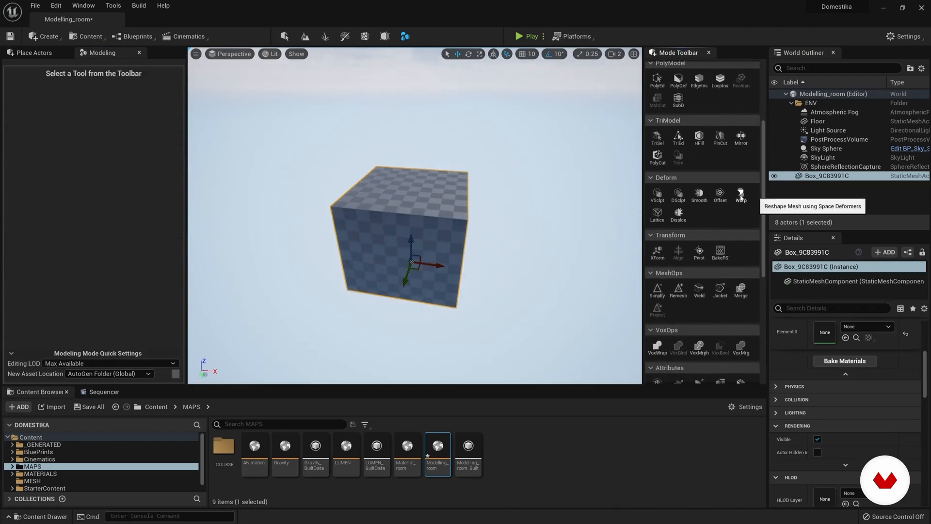
{"action": "left_click", "coordinate": [741, 196]}
{"action": "left_click_drag", "start_coordinate": [363, 275], "coordinate": [407, 267], "text": "alt"}
{"action": "left_click_drag", "start_coordinate": [435, 221], "coordinate": [469, 237], "text": "alt"}
{"action": "right_click_drag", "start_coordinate": [416, 209], "coordinate": [417, 210]}
{"action": "key", "text": "d"}
{"action": "left_click_drag", "start_coordinate": [420, 180], "coordinate": [487, 175]}
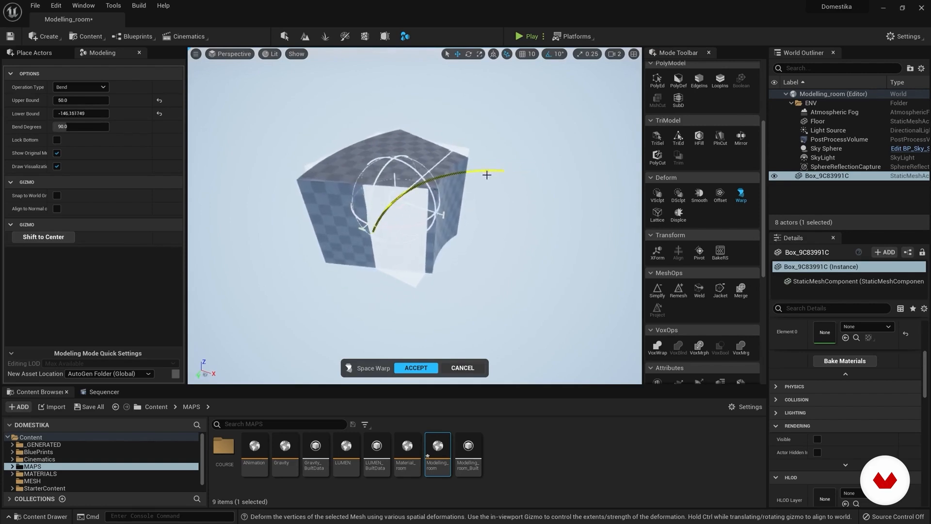
{"action": "left_click_drag", "start_coordinate": [384, 165], "coordinate": [385, 213]}
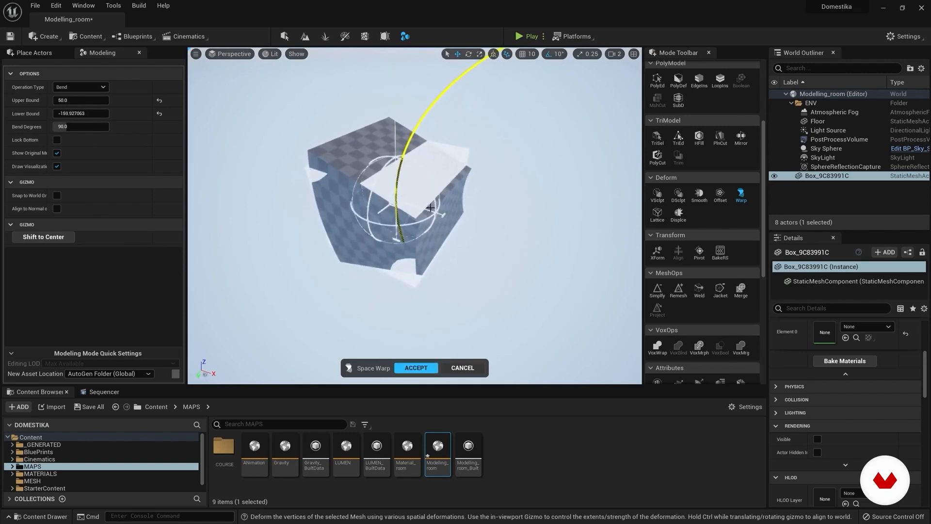
{"action": "right_click_drag", "start_coordinate": [429, 182], "coordinate": [426, 183]}
{"action": "left_click_drag", "start_coordinate": [453, 219], "coordinate": [343, 177]}
{"action": "mouse_move", "coordinate": [394, 192]}
{"action": "left_mouse_down"}
{"action": "mouse_move", "coordinate": [493, 225]}
{"action": "mouse_move", "coordinate": [408, 200]}
{"action": "left_mouse_up"}
Step: Switch the Space Warp operation to Flare/Squish and try adjusting the deformation of the box
{"action": "left_click", "coordinate": [96, 91]}
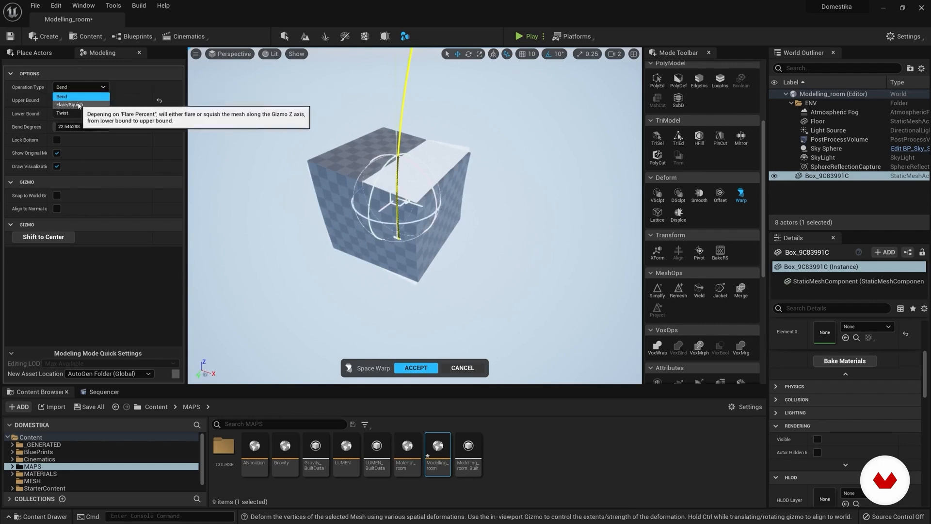
{"action": "left_click", "coordinate": [68, 96]}
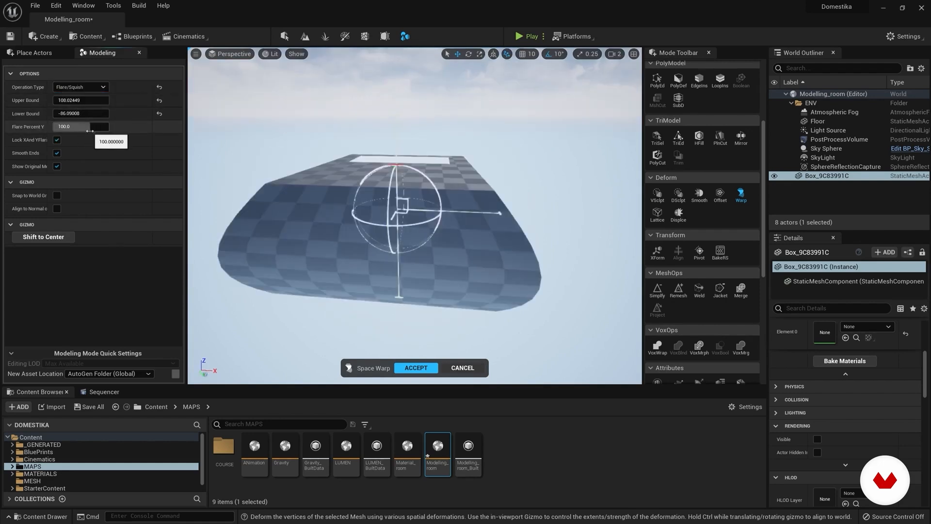
{"action": "left_click_drag", "start_coordinate": [79, 119], "coordinate": [46, 119]}
Step: Try the Twist operation on the box with twist degrees at about 14.4, and cancel the Space Warp
{"action": "left_click", "coordinate": [68, 88]}
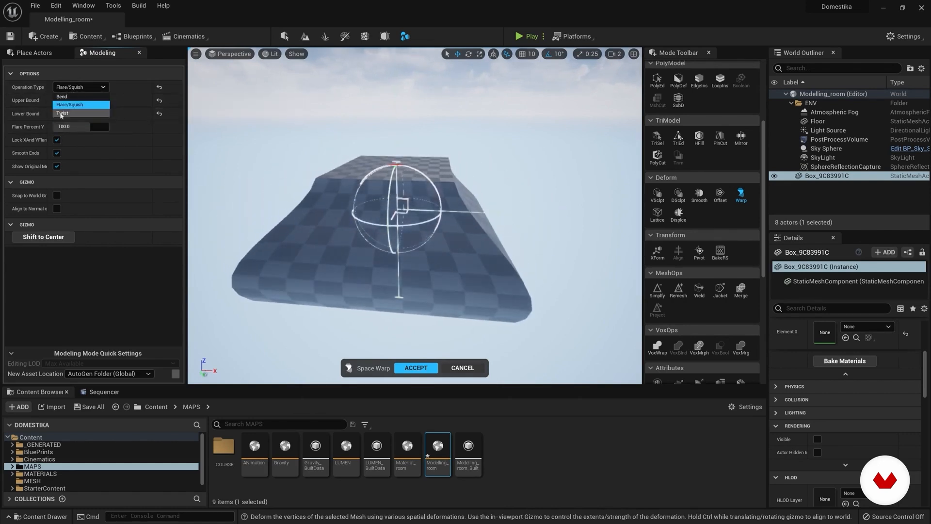
{"action": "left_click", "coordinate": [61, 114]}
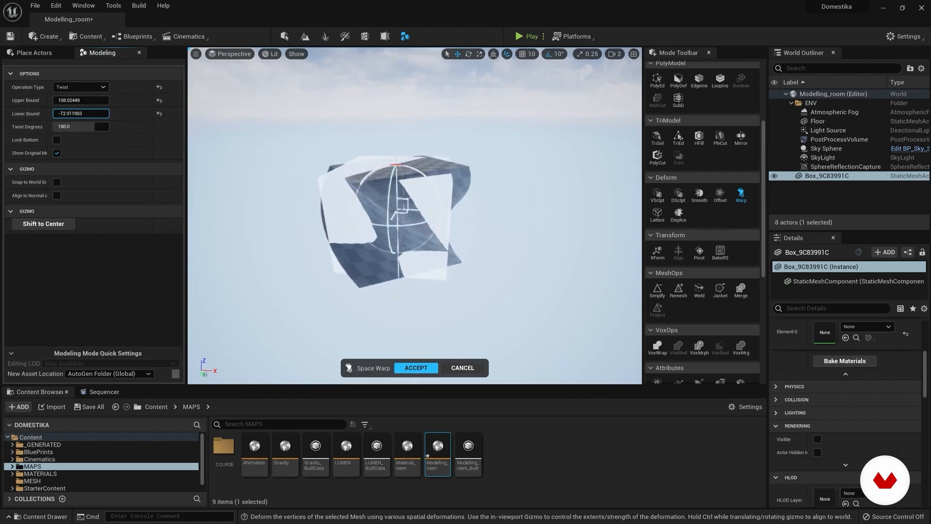
{"action": "left_click_drag", "start_coordinate": [75, 128], "coordinate": [43, 128]}
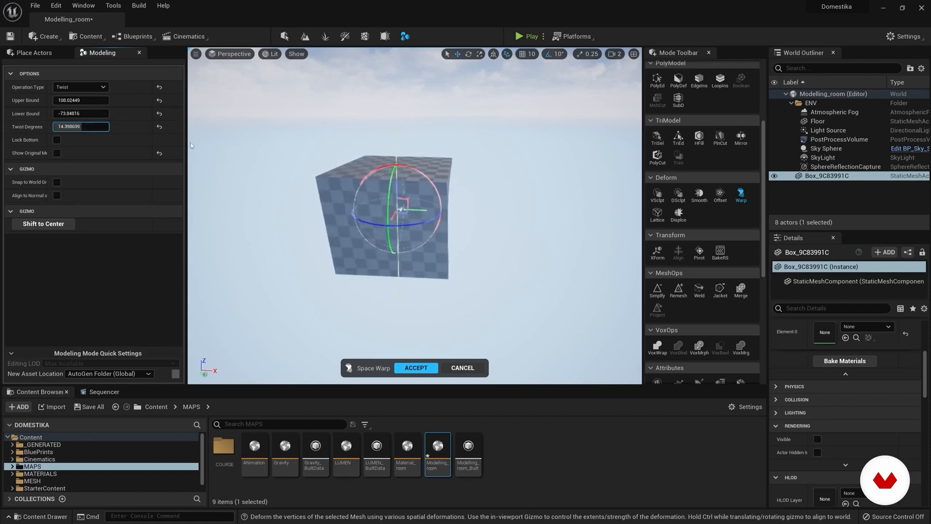
{"action": "left_click", "coordinate": [466, 371]}
{"action": "right_click_drag", "start_coordinate": [466, 373], "coordinate": [392, 358]}
{"action": "key", "text": "d"}
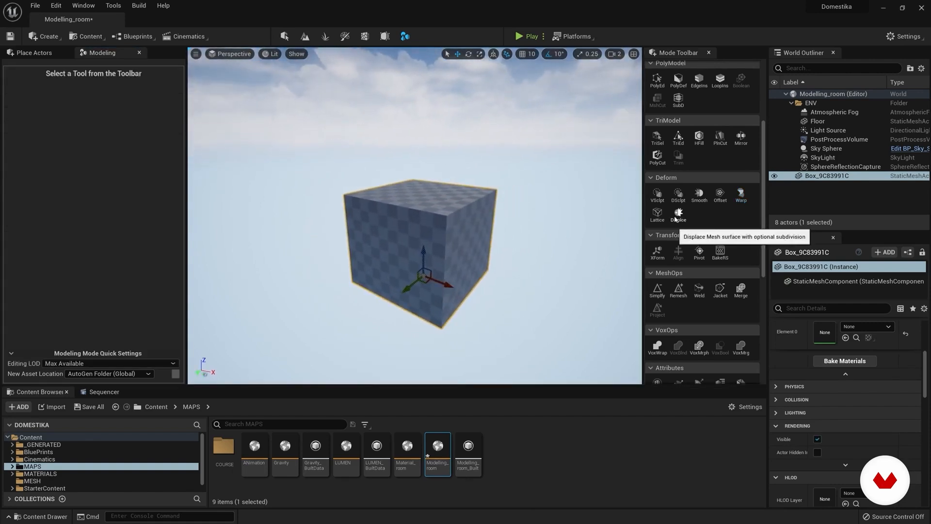
Step: Try rotating the upper lattice points of the box with Lattice Deform at resolution 5, and cancel it
{"action": "left_click", "coordinate": [657, 213]}
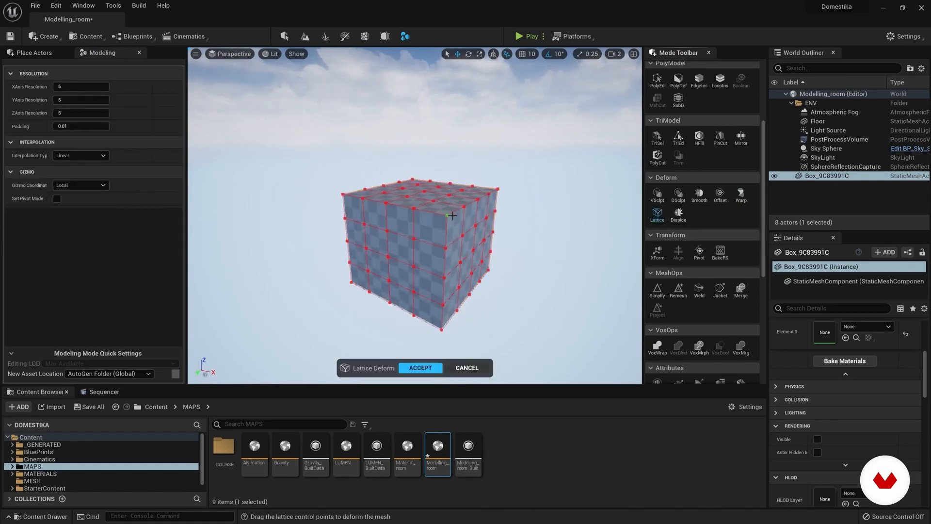
{"action": "left_click", "coordinate": [81, 86]}
{"action": "type", "text": "8"}
{"action": "left_click_drag", "start_coordinate": [88, 86], "coordinate": [77, 86]}
{"action": "left_click", "coordinate": [296, 134]}
{"action": "left_click_drag", "start_coordinate": [403, 201], "coordinate": [530, 269]}
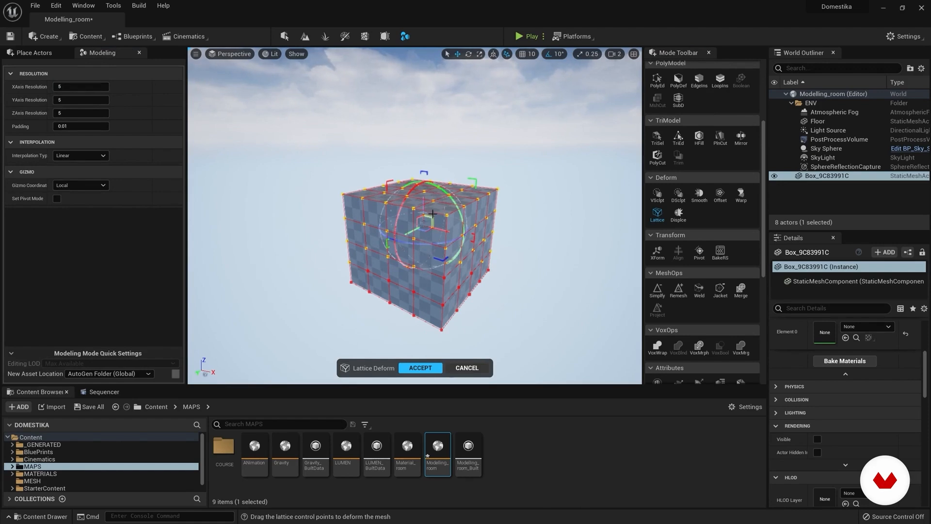
{"action": "mouse_move", "coordinate": [446, 232]}
{"action": "left_mouse_down"}
{"action": "mouse_move", "coordinate": [467, 253]}
{"action": "mouse_move", "coordinate": [452, 239]}
{"action": "mouse_move", "coordinate": [418, 258]}
{"action": "mouse_move", "coordinate": [408, 246]}
{"action": "mouse_move", "coordinate": [398, 254]}
{"action": "mouse_move", "coordinate": [437, 184]}
{"action": "mouse_move", "coordinate": [451, 216]}
{"action": "left_mouse_up"}
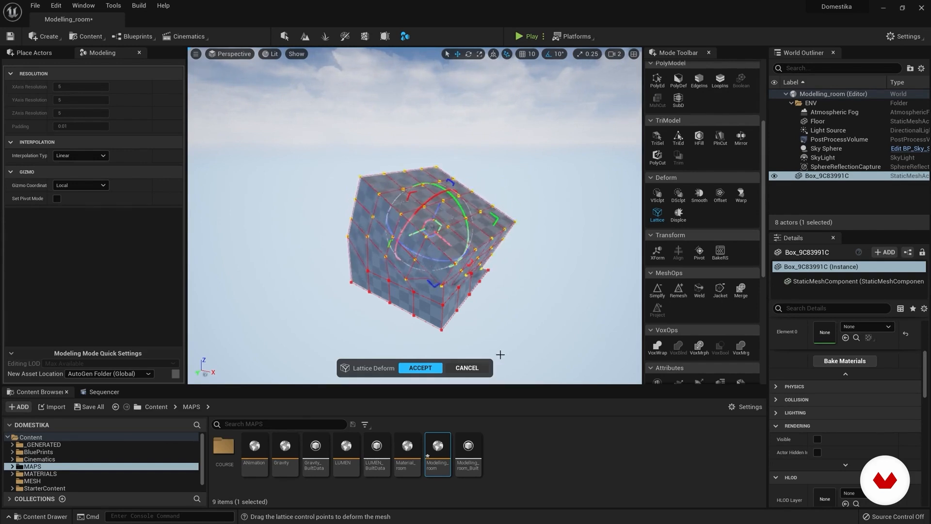
{"action": "left_click", "coordinate": [473, 368]}
Step: Switch to the four-viewport layout and frame the box in the Back, Right and Top views
{"action": "left_click_drag", "start_coordinate": [505, 295], "coordinate": [515, 276], "text": "alt"}
{"action": "right_click_drag", "start_coordinate": [488, 255], "coordinate": [515, 250]}
{"action": "key", "text": "w"}
{"action": "left_click", "coordinate": [634, 54]}
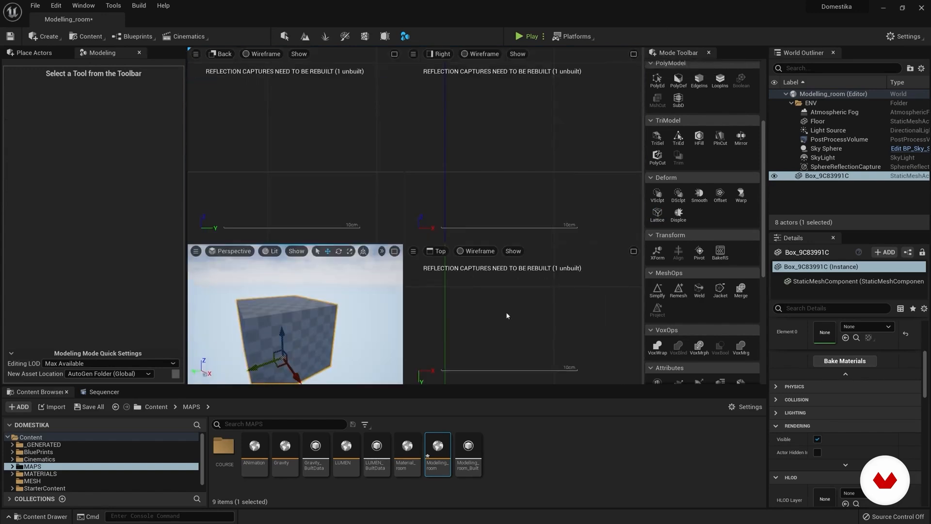
{"action": "scroll", "coordinate": [474, 204], "scroll_direction": "down", "scroll_amount": 3}
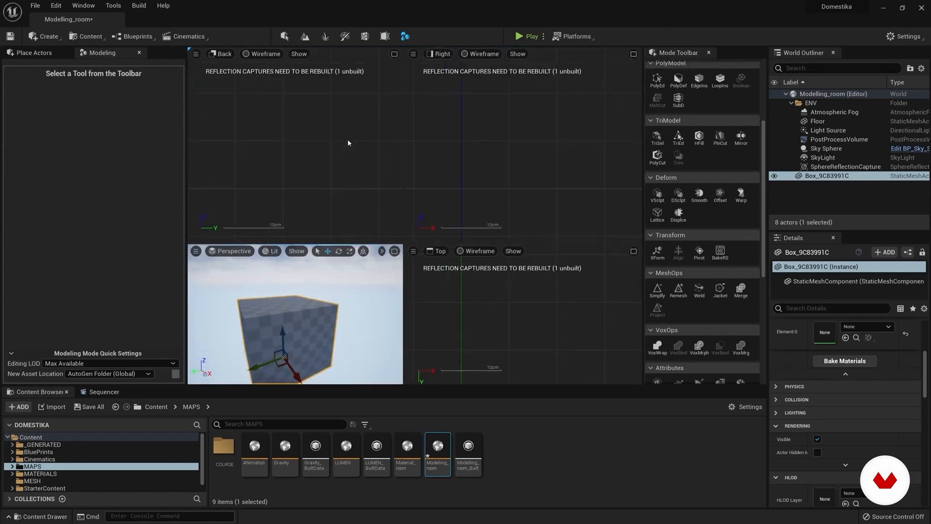
{"action": "key", "text": "f"}
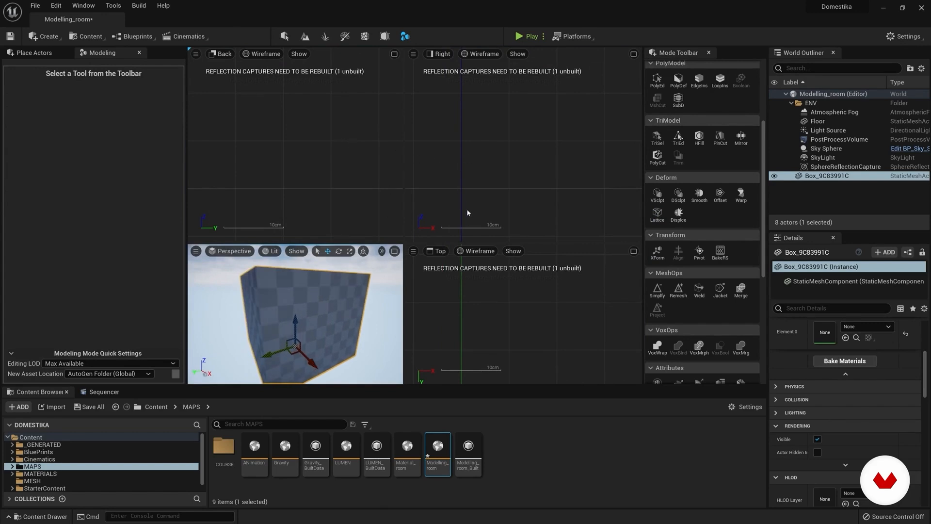
{"action": "left_click", "coordinate": [468, 158]}
{"action": "left_click", "coordinate": [825, 176]}
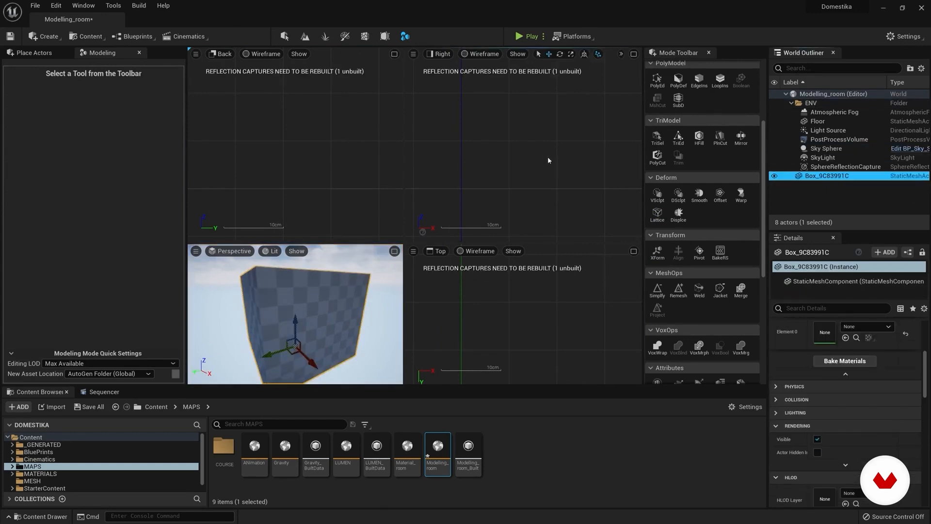
{"action": "key", "text": "f"}
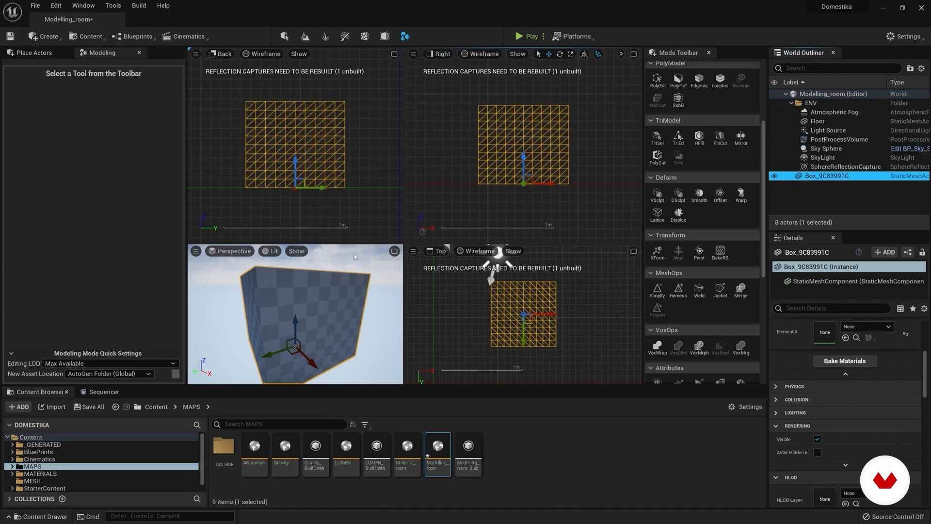
Step: Preview the Center, Top, Left, Right and World Origin pivot positions for the box with the Pivot tool
{"action": "left_click_drag", "start_coordinate": [311, 319], "coordinate": [325, 300], "text": "alt"}
{"action": "scroll", "coordinate": [315, 310], "scroll_direction": "down", "scroll_amount": 2}
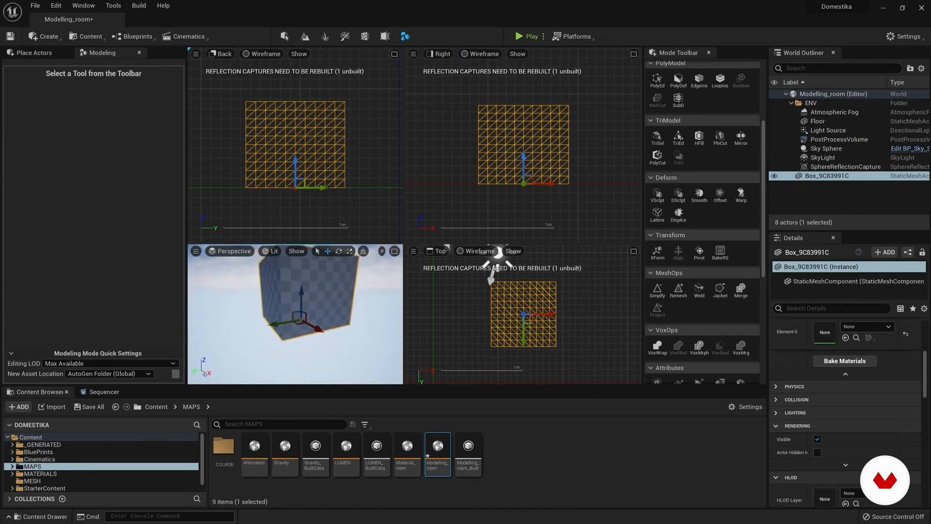
{"action": "left_click", "coordinate": [700, 253]}
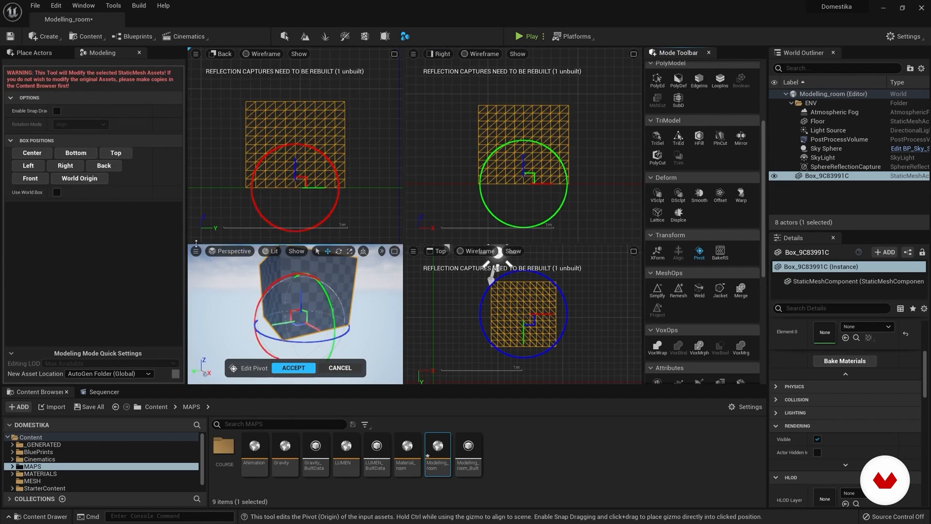
{"action": "left_click", "coordinate": [30, 154]}
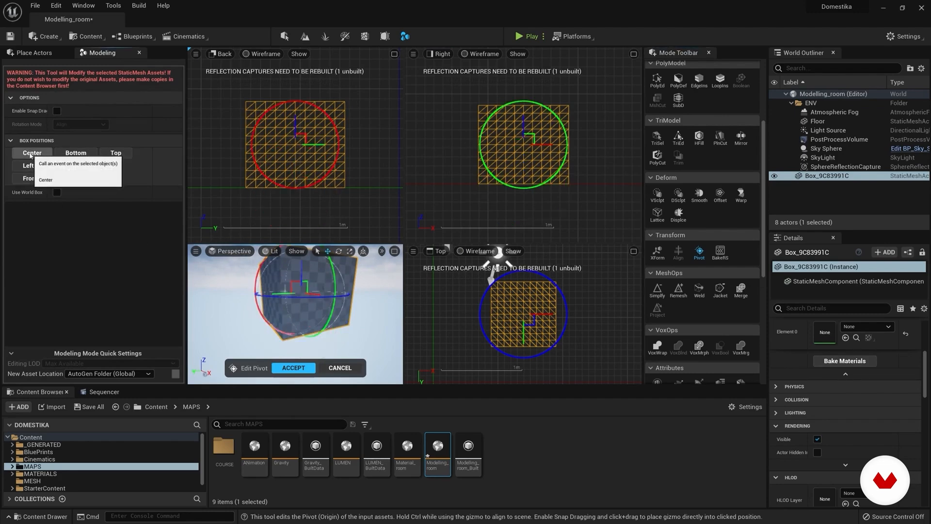
{"action": "left_click", "coordinate": [119, 154]}
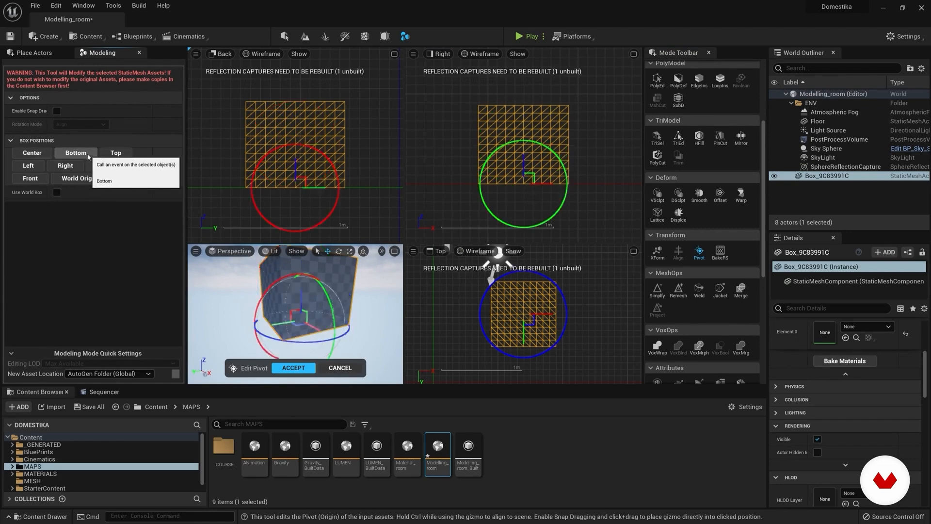
{"action": "left_click", "coordinate": [119, 153]}
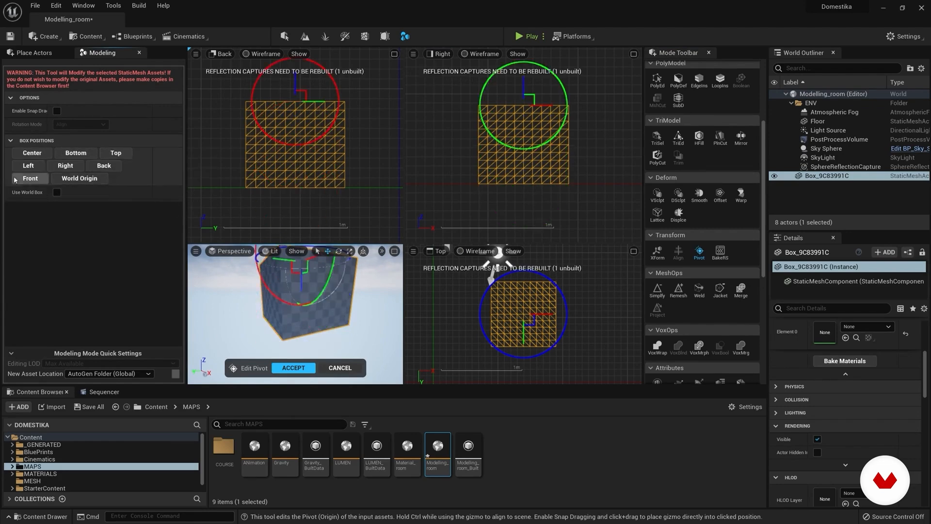
{"action": "left_click", "coordinate": [29, 165]}
{"action": "left_click", "coordinate": [65, 165]}
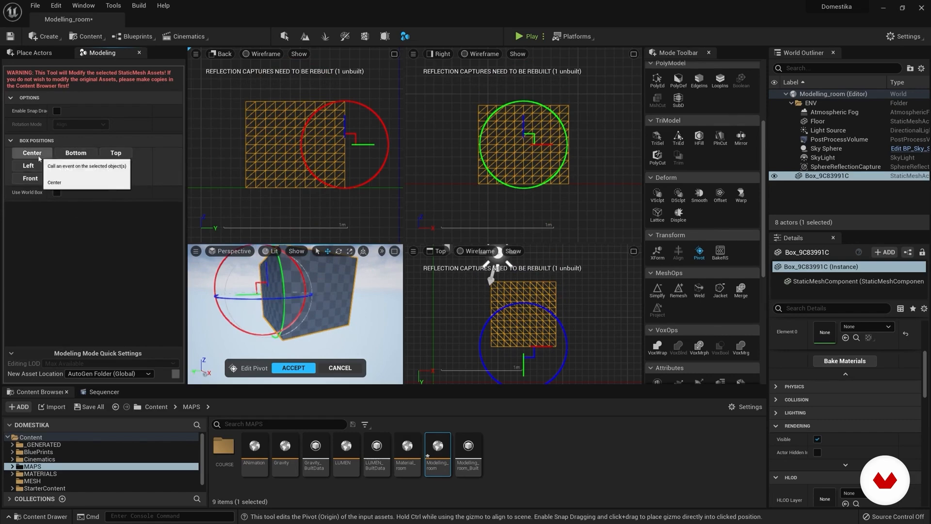
{"action": "left_click", "coordinate": [74, 179]}
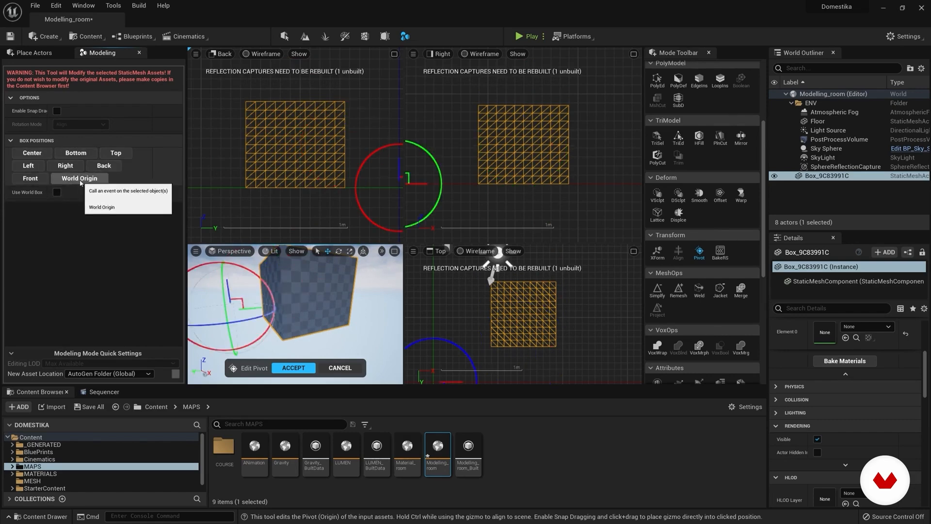
{"action": "left_click", "coordinate": [32, 153]}
Step: Return to the single Perspective viewport and close the Edit Pivot tool
{"action": "left_click", "coordinate": [402, 252]}
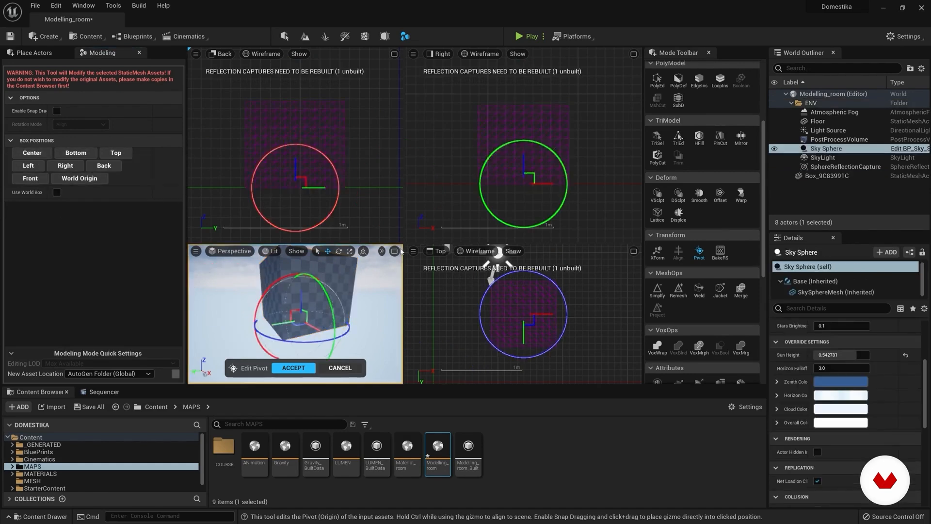
{"action": "left_click", "coordinate": [394, 251]}
{"action": "key", "text": "Return"}
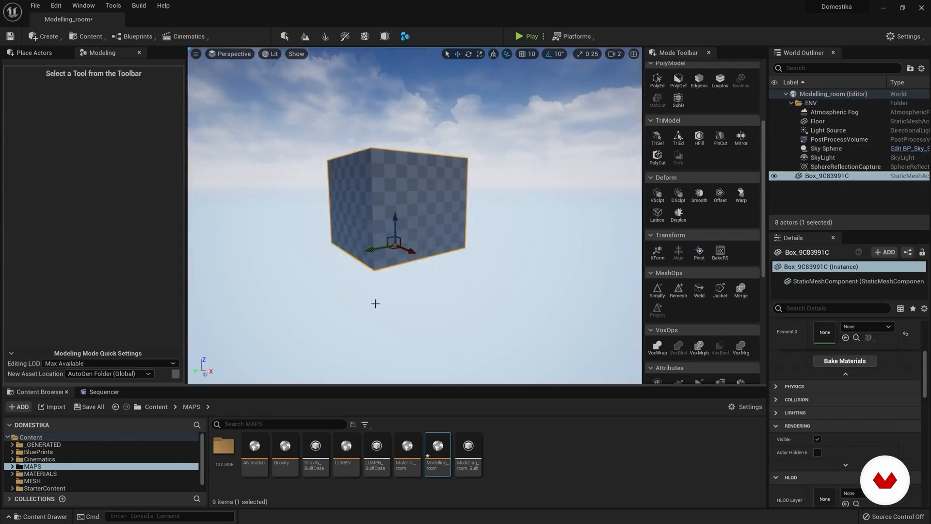
{"action": "scroll", "coordinate": [703, 243], "scroll_direction": "down", "scroll_amount": 4}
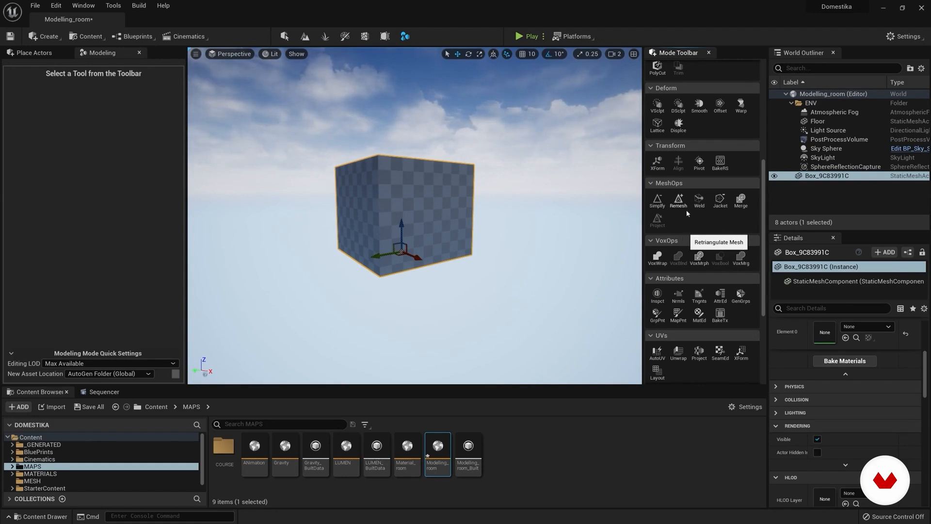
{"action": "scroll", "coordinate": [699, 204], "scroll_direction": "down", "scroll_amount": 3}
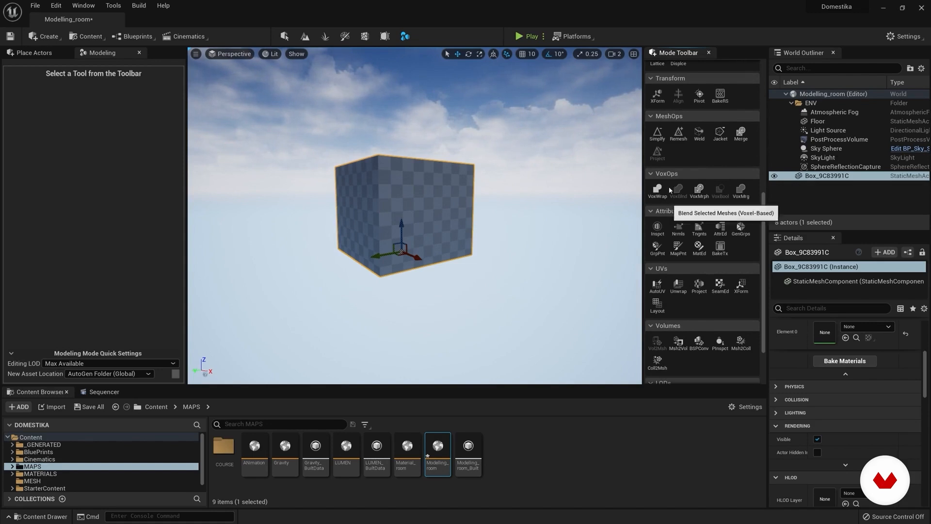
{"action": "key", "text": "e"}
{"action": "right_click_drag", "start_coordinate": [409, 299], "coordinate": [413, 291]}
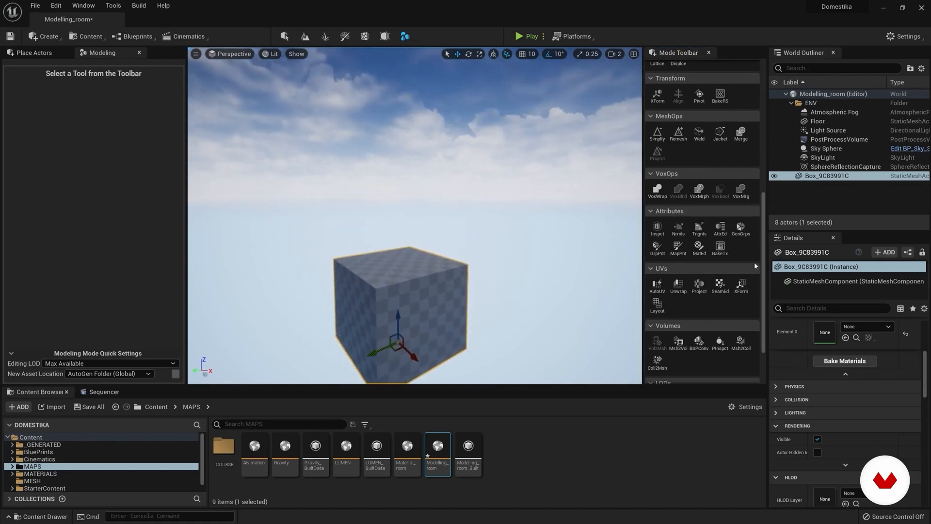
Step: Create a sphere of radius 50 with 40 latitude and longitude slices, overlapping the box
{"action": "scroll", "coordinate": [755, 262], "scroll_direction": "up", "scroll_amount": 12}
{"action": "left_click", "coordinate": [678, 89]}
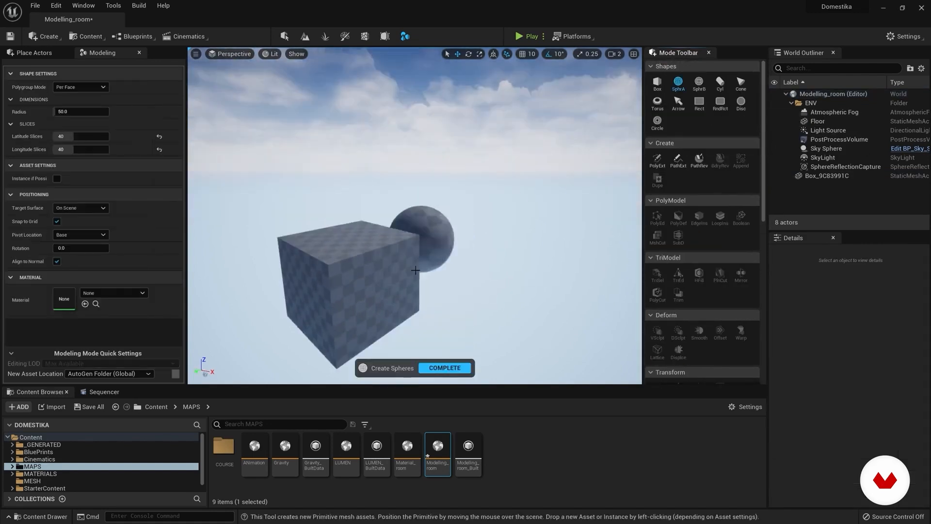
{"action": "left_click", "coordinate": [397, 256]}
{"action": "right_click_drag", "start_coordinate": [397, 256], "coordinate": [397, 232]}
{"action": "key", "text": "Return"}
{"action": "key", "text": "a"}
{"action": "right_click_drag", "start_coordinate": [353, 254], "coordinate": [355, 254]}
{"action": "left_click_drag", "start_coordinate": [364, 255], "coordinate": [321, 250]}
Step: Select both the sphere and the box, preview merging them with Voxel Wrap, and cancel the tool
{"action": "scroll", "coordinate": [683, 293], "scroll_direction": "down", "scroll_amount": 4}
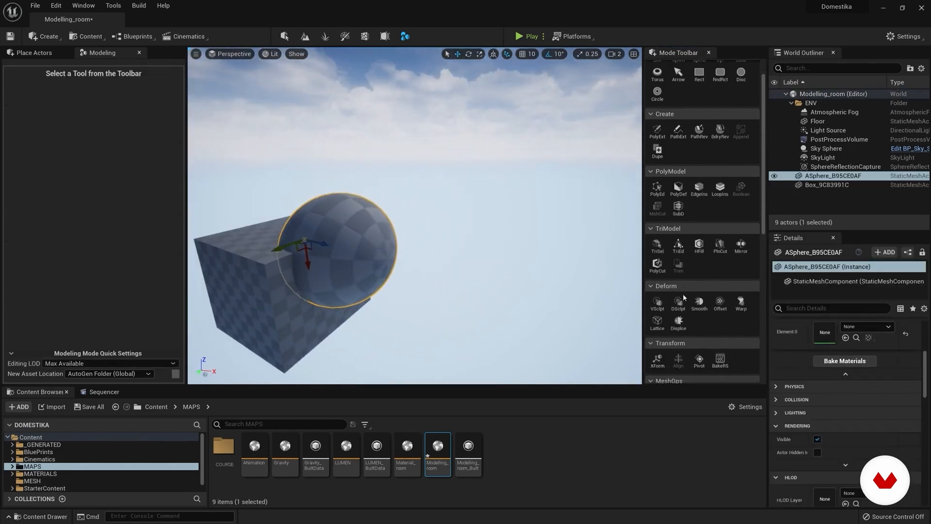
{"action": "left_click", "coordinate": [827, 185], "text": "ctrl"}
{"action": "scroll", "coordinate": [695, 317], "scroll_direction": "down", "scroll_amount": 2}
{"action": "scroll", "coordinate": [694, 316], "scroll_direction": "down", "scroll_amount": 2}
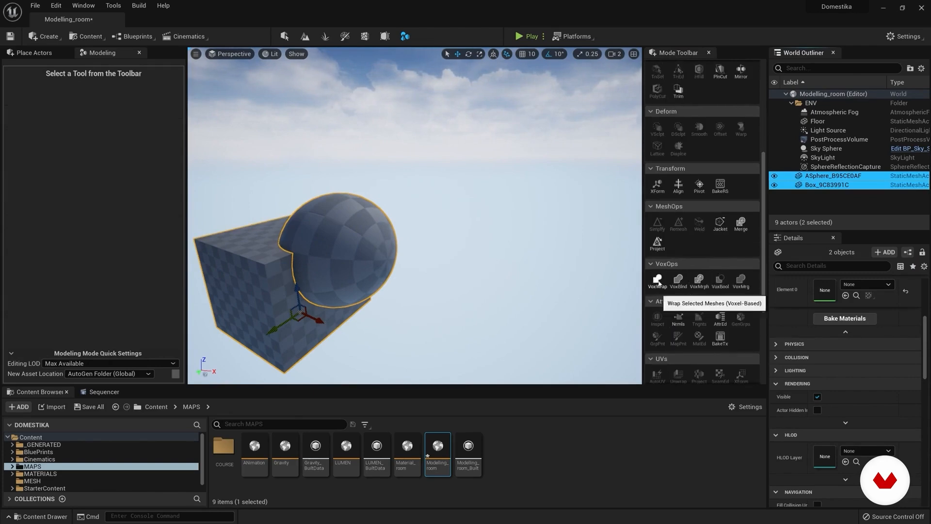
{"action": "left_click", "coordinate": [657, 279]}
{"action": "key", "text": "w"}
{"action": "right_click_drag", "start_coordinate": [414, 233], "coordinate": [435, 283]}
{"action": "key", "text": "s"}
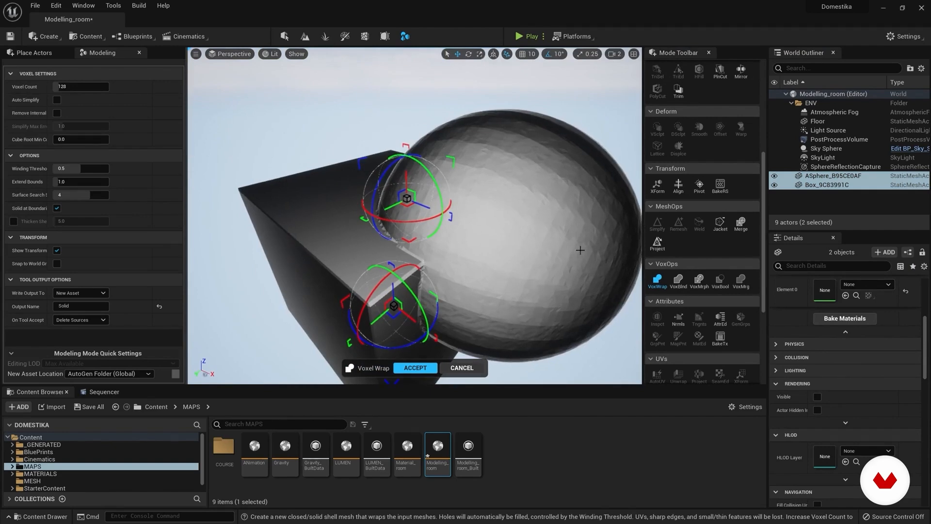
{"action": "key", "text": "w"}
{"action": "mouse_move", "coordinate": [392, 253]}
{"action": "right_mouse_down"}
{"action": "mouse_move", "coordinate": [384, 278]}
{"action": "mouse_move", "coordinate": [387, 268]}
{"action": "right_mouse_up"}
{"action": "key", "text": "s"}
{"action": "key", "text": "Escape"}
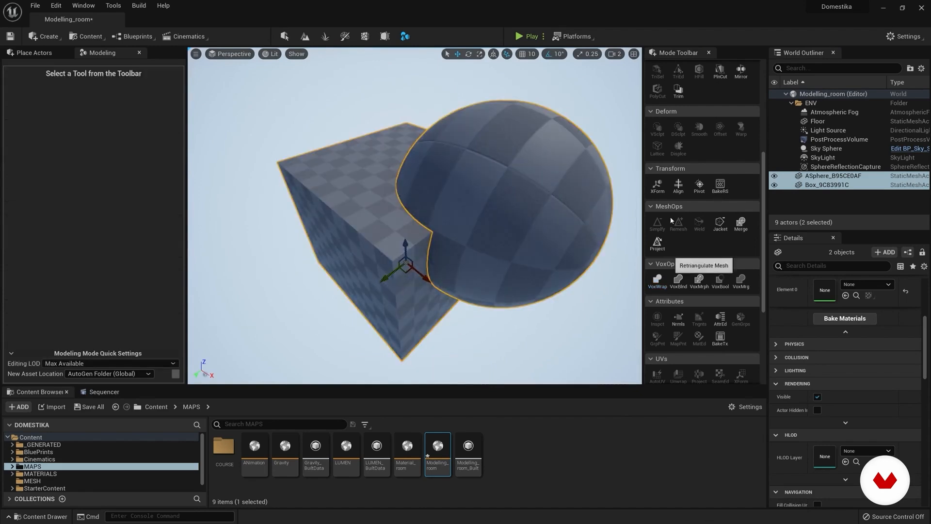
Step: Delete the sphere from the level so that only the box is left
{"action": "scroll", "coordinate": [733, 245], "scroll_direction": "down", "scroll_amount": 3}
{"action": "left_click", "coordinate": [536, 200]}
{"action": "key", "text": "Delete"}
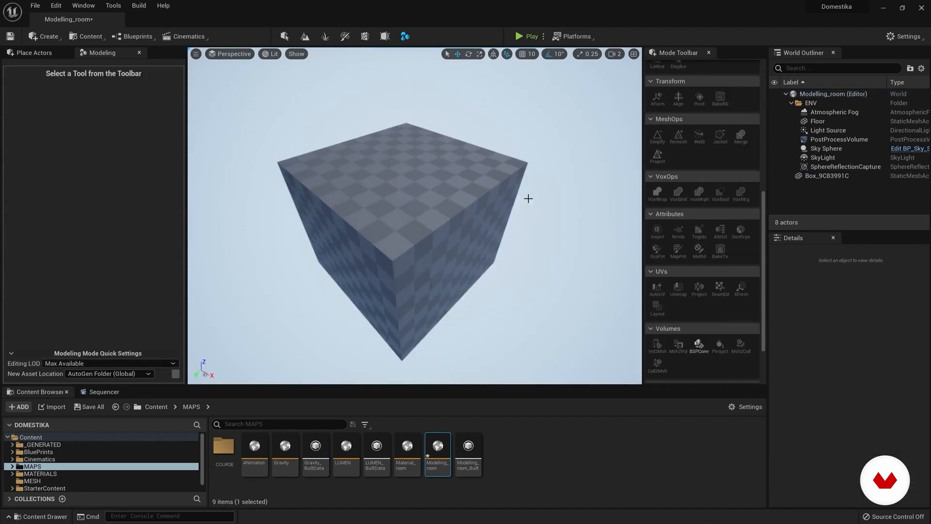
{"action": "key", "text": "d"}
{"action": "right_click_drag", "start_coordinate": [457, 221], "coordinate": [454, 202]}
{"action": "key", "text": "a"}
{"action": "key", "text": "s"}
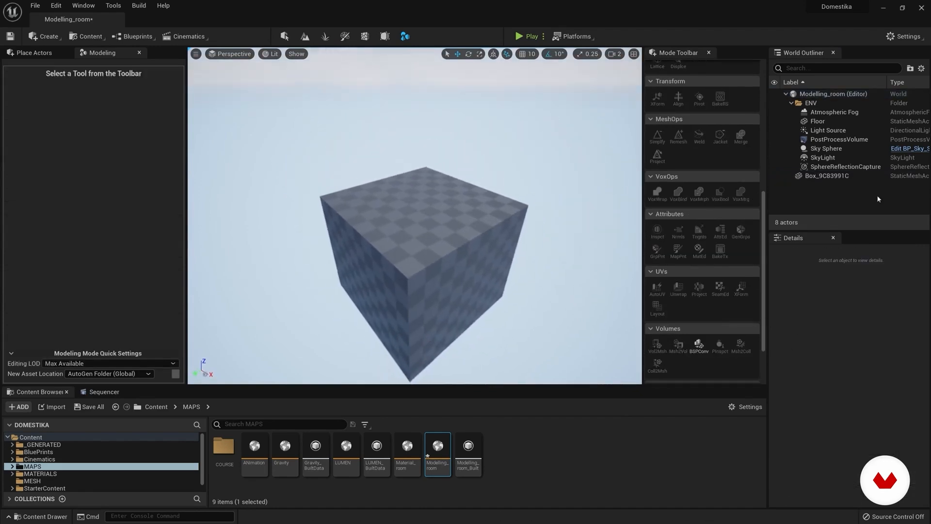
Step: Open the UV Projection tool on the box and review its projection methods, keeping Cube
{"action": "left_click", "coordinate": [829, 179]}
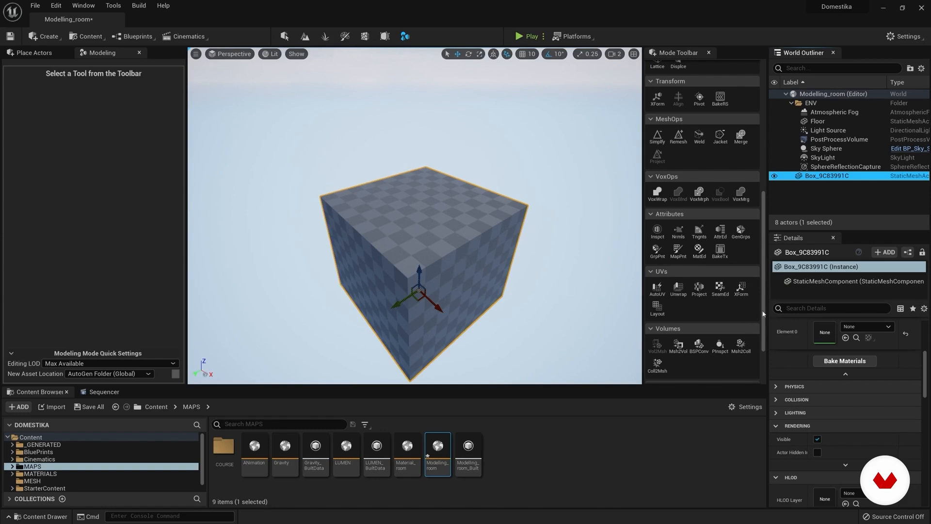
{"action": "scroll", "coordinate": [763, 314], "scroll_direction": "down", "scroll_amount": 2}
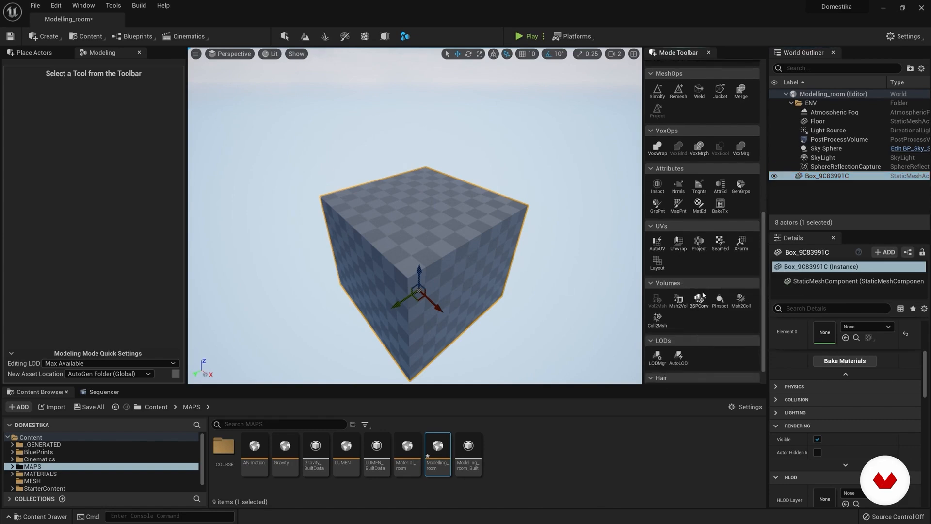
{"action": "scroll", "coordinate": [718, 286], "scroll_direction": "down", "scroll_amount": 1}
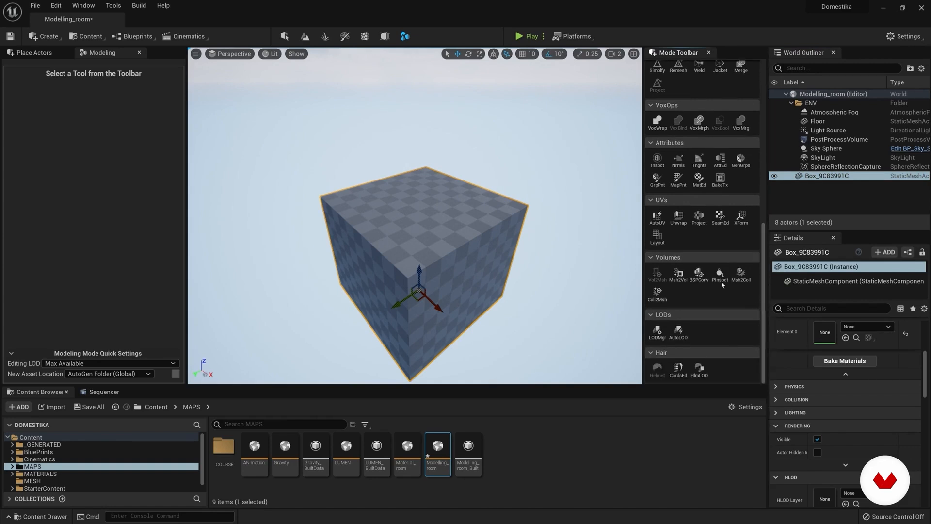
{"action": "left_click", "coordinate": [699, 217]}
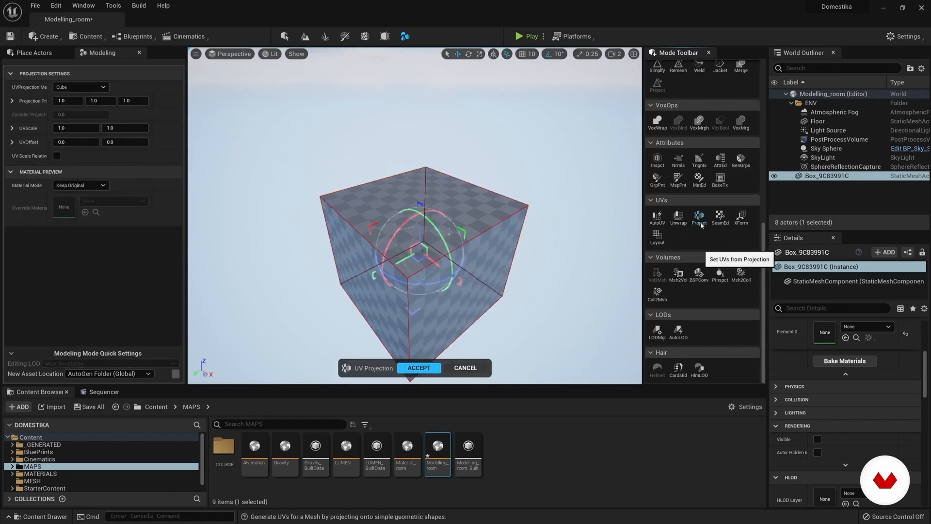
{"action": "left_click", "coordinate": [90, 88]}
{"action": "left_click", "coordinate": [90, 89]}
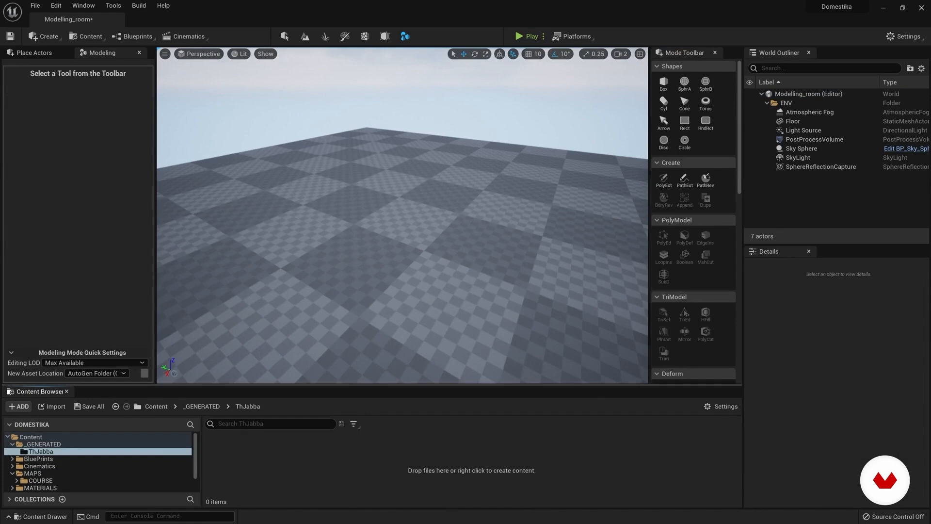
{"action": "right_click_drag", "start_coordinate": [410, 270], "coordinate": [409, 246]}
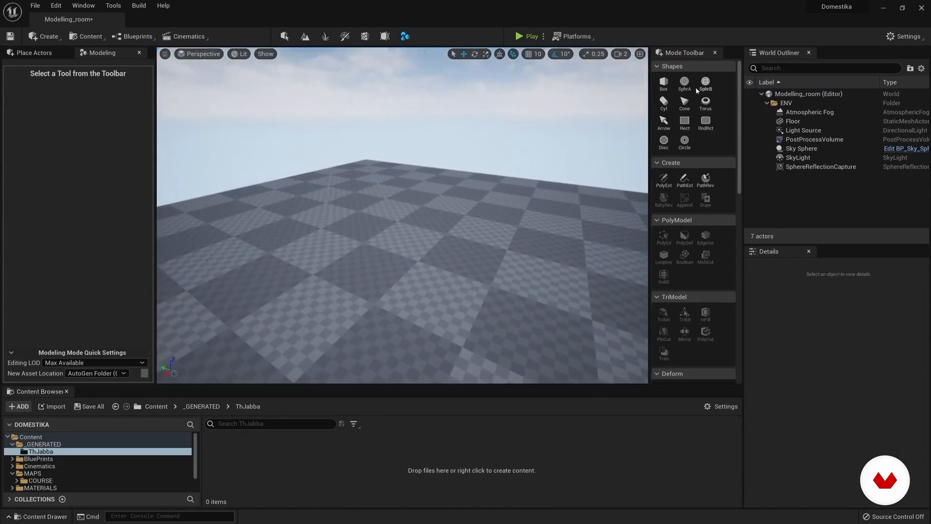
Step: Create a box-type sphere with radius 50 and 16 side subdivisions on the floor
{"action": "left_click", "coordinate": [701, 87]}
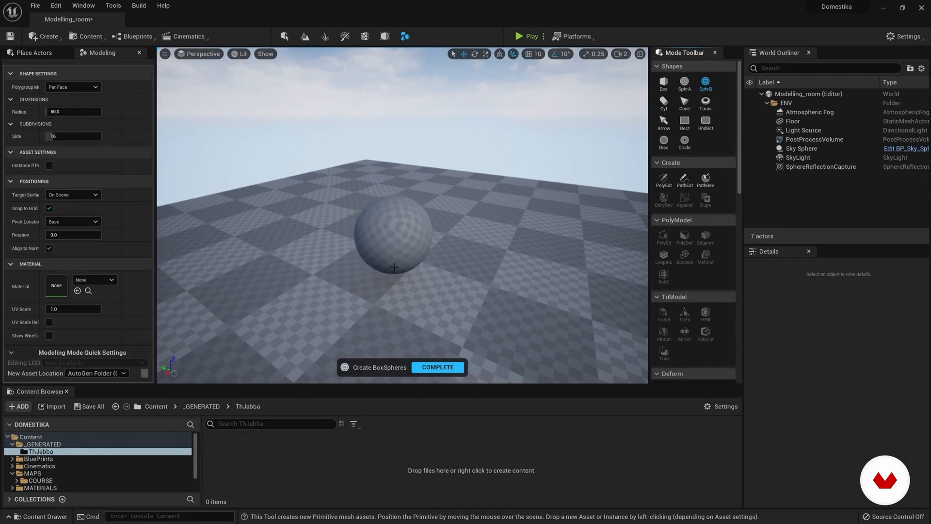
{"action": "left_click", "coordinate": [393, 270]}
{"action": "left_click", "coordinate": [439, 368]}
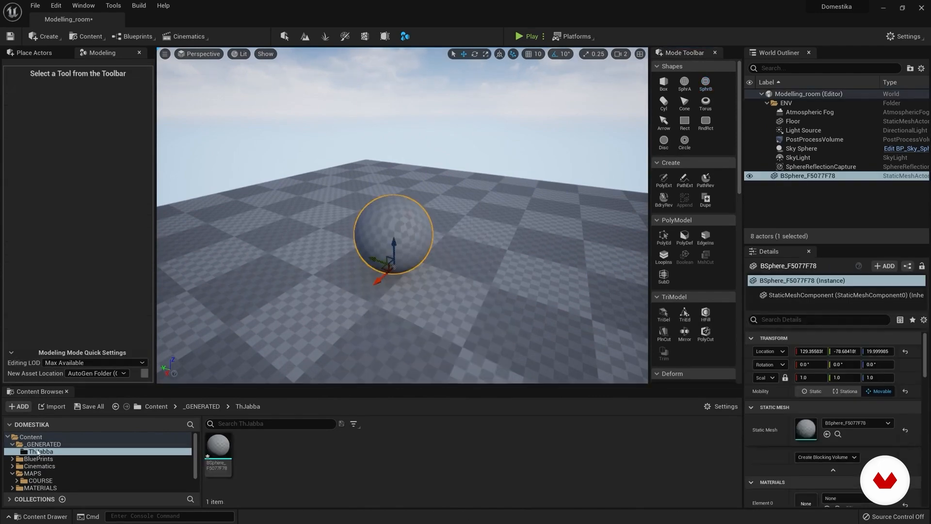
Step: Find and select the new sphere's mesh asset in the user subfolder of _GENERATED
{"action": "left_click", "coordinate": [31, 436]}
{"action": "left_click", "coordinate": [34, 444]}
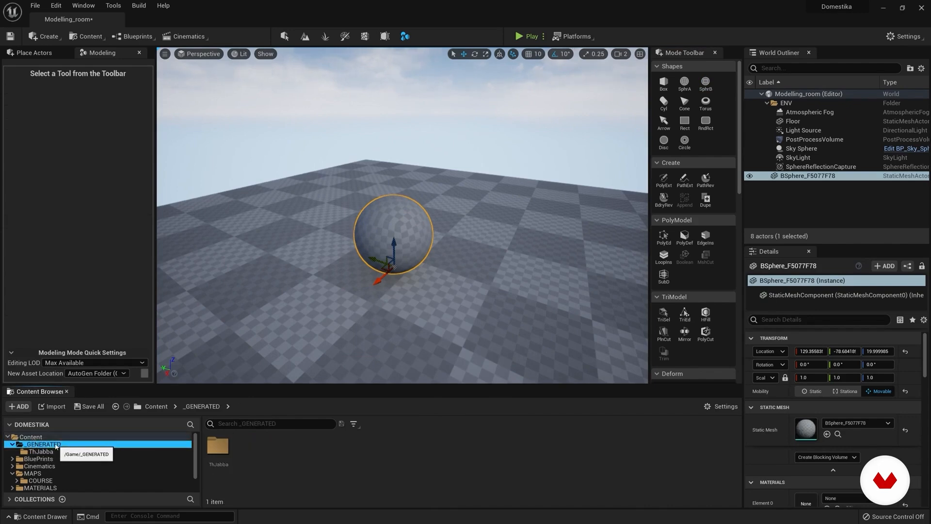
{"action": "left_click", "coordinate": [36, 451]}
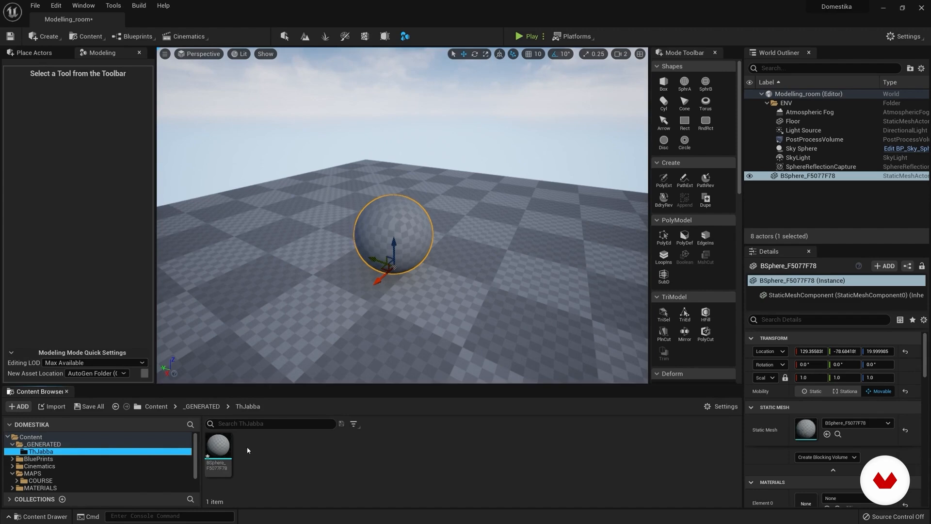
{"action": "left_click", "coordinate": [220, 444]}
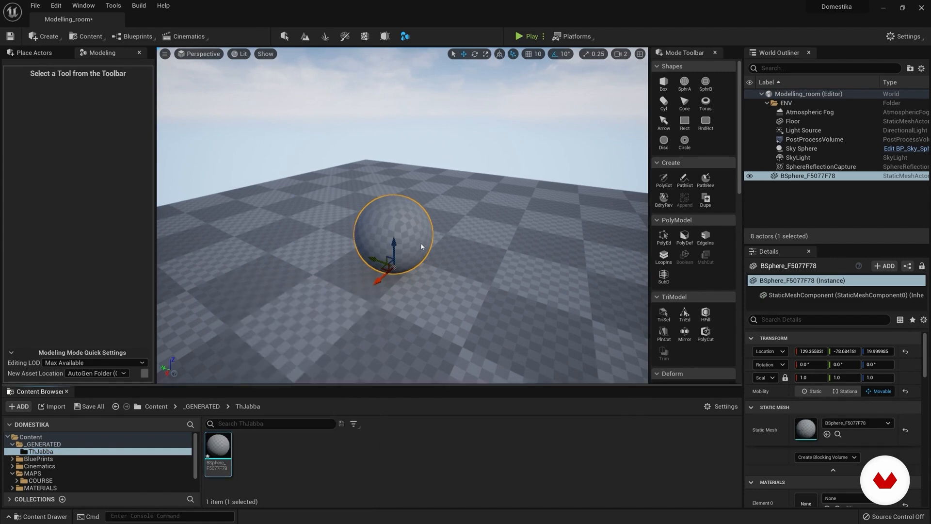
Step: Try a Cut Through PolyCut on the sphere with a circle shape 100 wide and 12 subdivisions
{"action": "scroll", "coordinate": [698, 218], "scroll_direction": "down", "scroll_amount": 5}
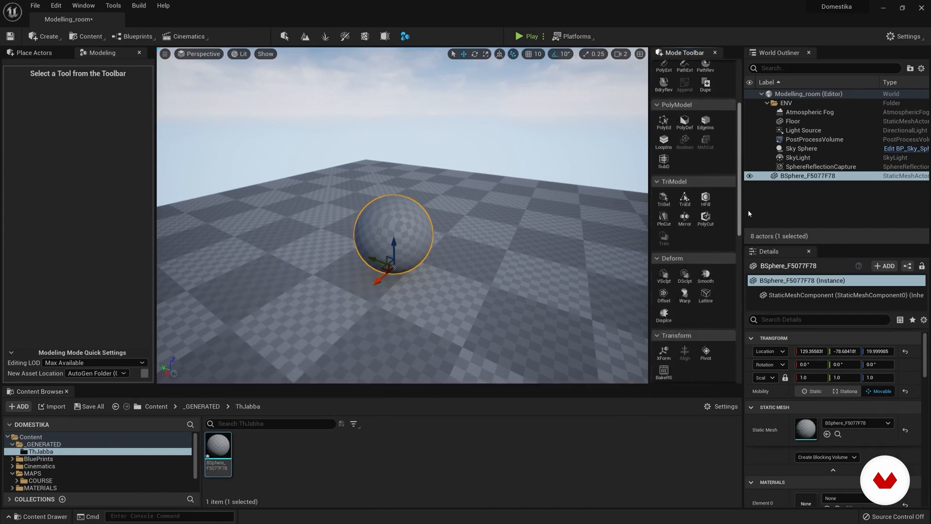
{"action": "left_click", "coordinate": [706, 221]}
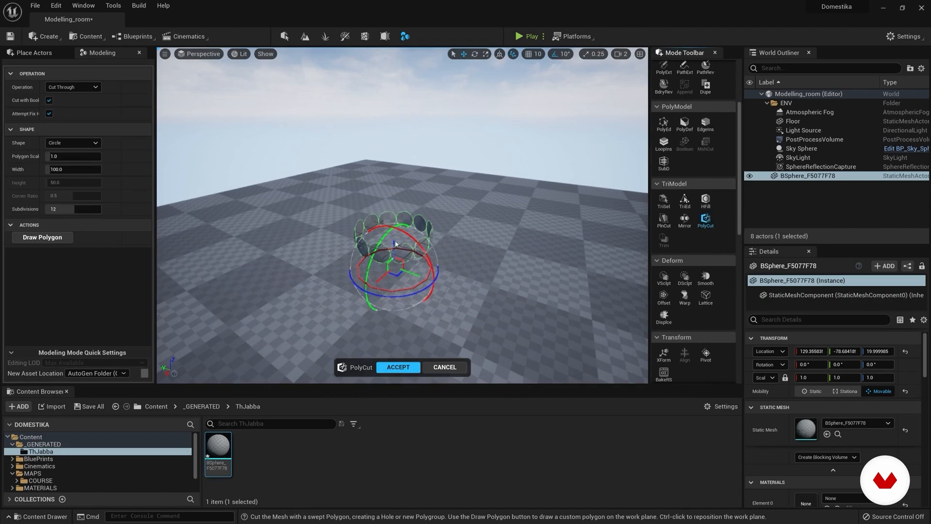
{"action": "left_click", "coordinate": [394, 222]}
{"action": "left_click", "coordinate": [411, 367]}
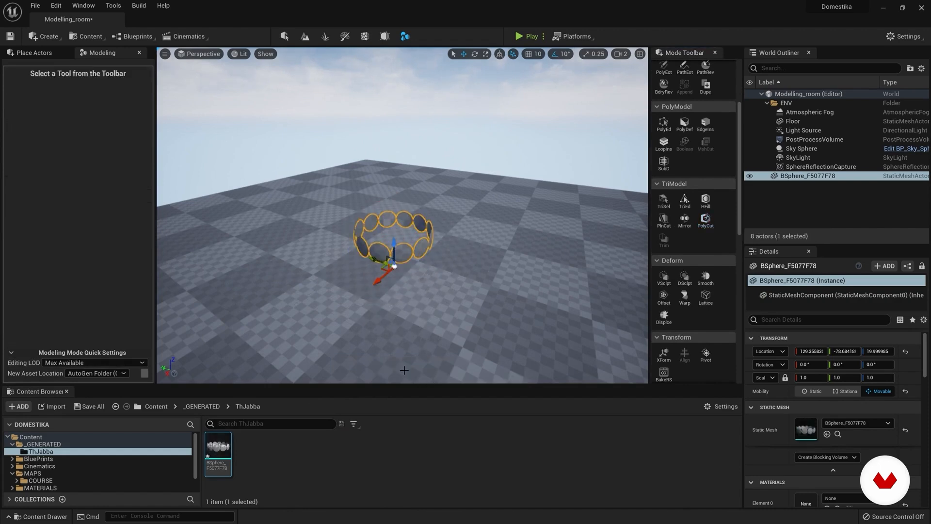
{"action": "mouse_move", "coordinate": [216, 447]}
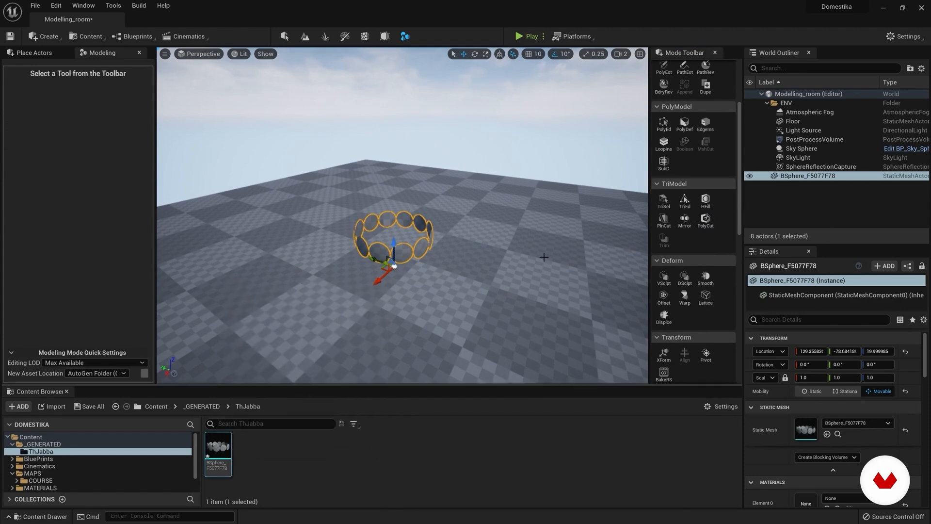
Step: Slice off the top of the sphere with the Plane Cut tool to leave a bowl shape
{"action": "left_click", "coordinate": [664, 219]}
{"action": "mouse_move", "coordinate": [393, 194]}
{"action": "left_mouse_down"}
{"action": "mouse_move", "coordinate": [393, 166]}
{"action": "mouse_move", "coordinate": [393, 180]}
{"action": "left_mouse_up"}
{"action": "left_click", "coordinate": [399, 368]}
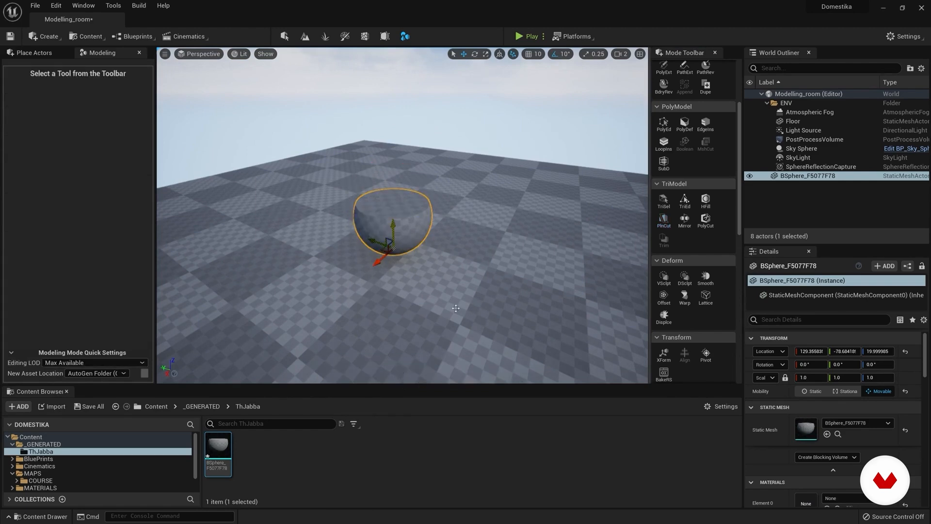
{"action": "right_click_drag", "start_coordinate": [346, 176], "coordinate": [343, 180]}
Step: Rename the cut sphere's mesh asset as sfera and move it into the MESH folder
{"action": "key", "text": "F2"}
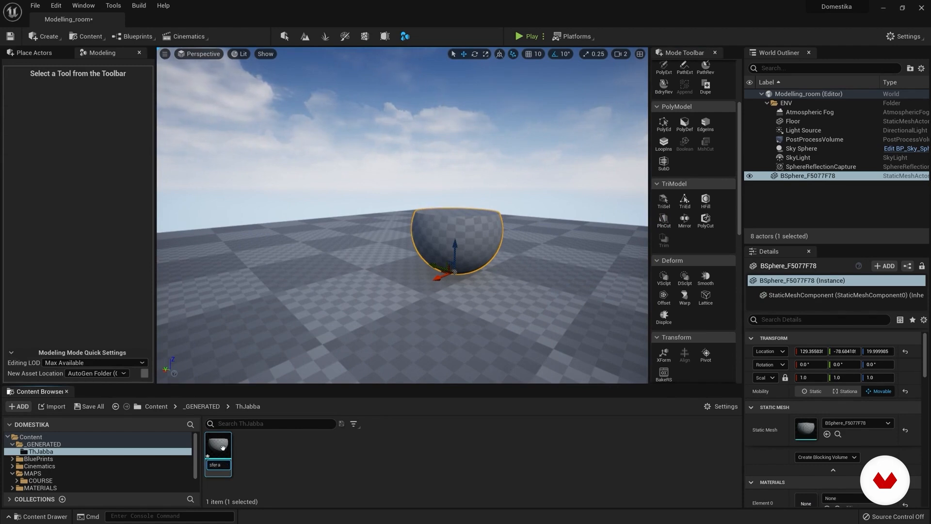
{"action": "left_click_drag", "start_coordinate": [220, 454], "coordinate": [31, 474]}
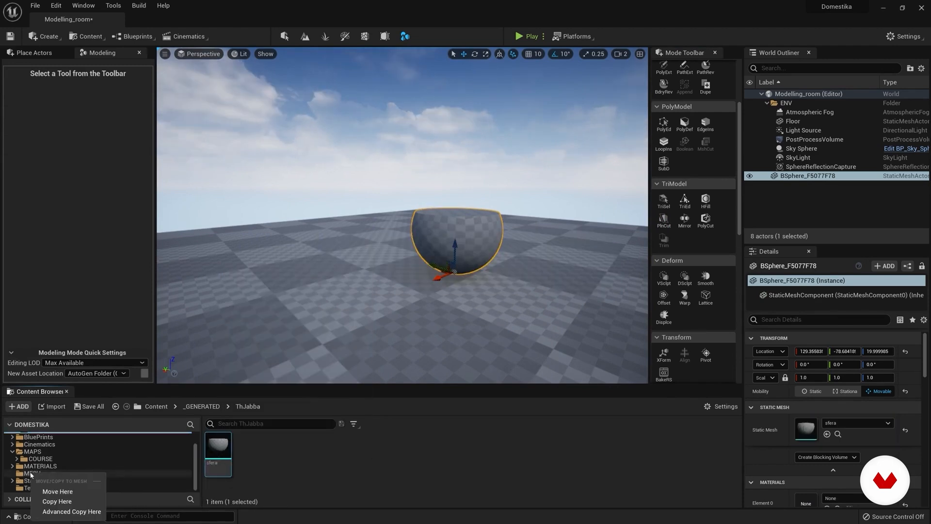
{"action": "left_click", "coordinate": [57, 492]}
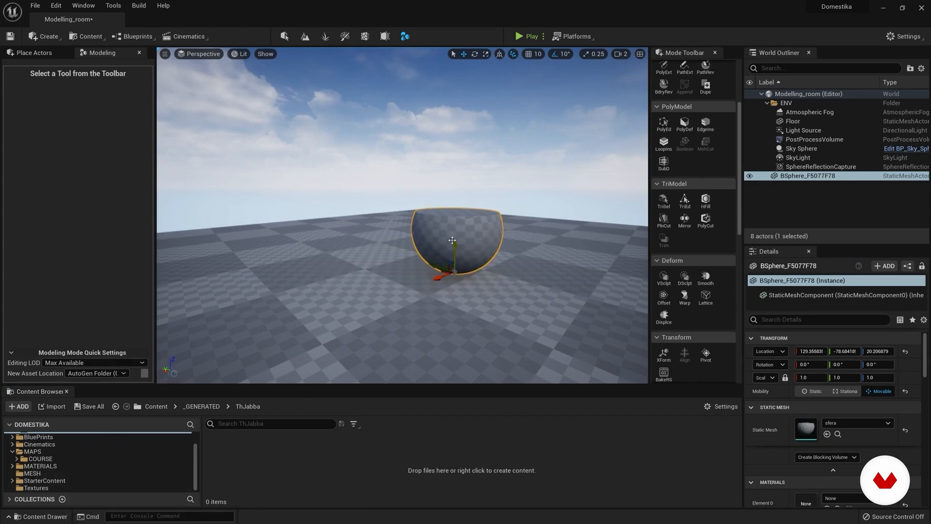
Step: Delete the cut sphere from the level and place the sfera mesh from the MESH folder on the floor
{"action": "key", "text": "Delete"}
{"action": "left_click", "coordinate": [33, 474]}
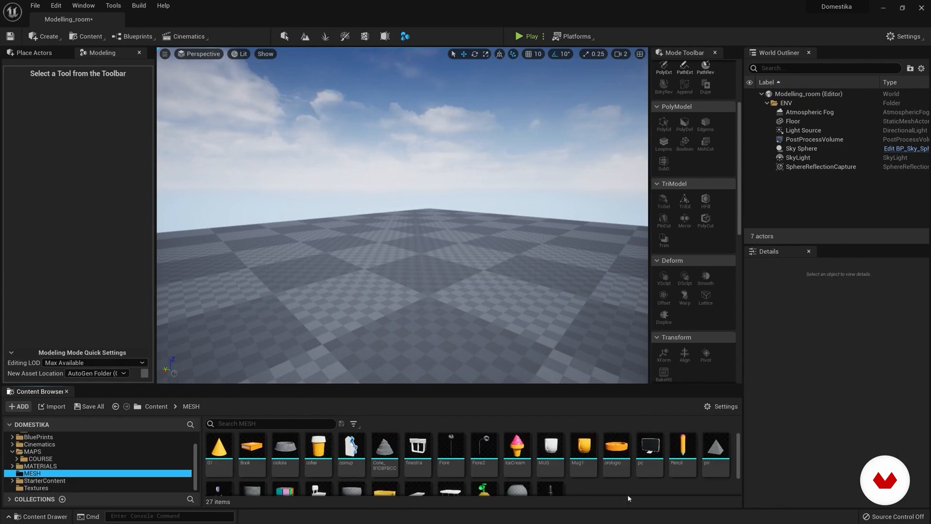
{"action": "left_click_drag", "start_coordinate": [351, 490], "coordinate": [429, 283]}
{"action": "right_click_drag", "start_coordinate": [430, 287], "coordinate": [464, 315]}
{"action": "scroll", "coordinate": [101, 452], "scroll_direction": "up", "scroll_amount": 2}
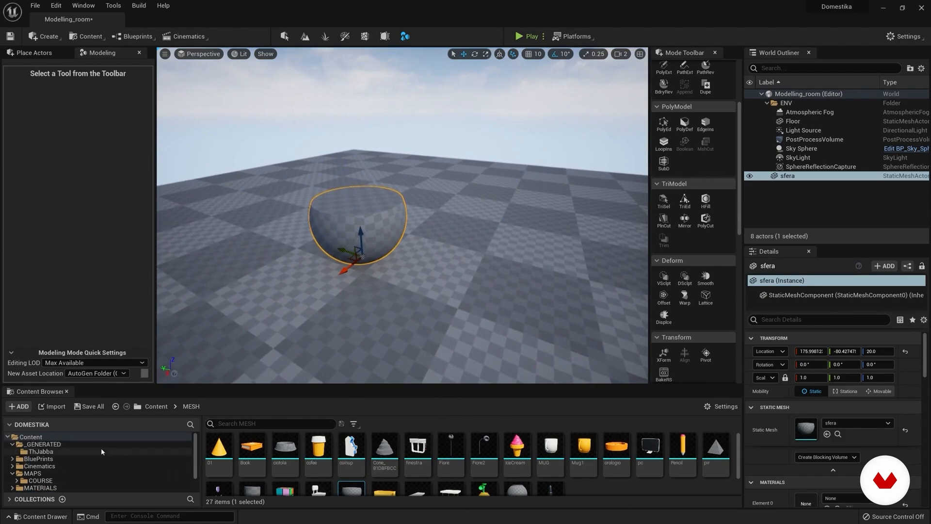
{"action": "left_click", "coordinate": [58, 452]}
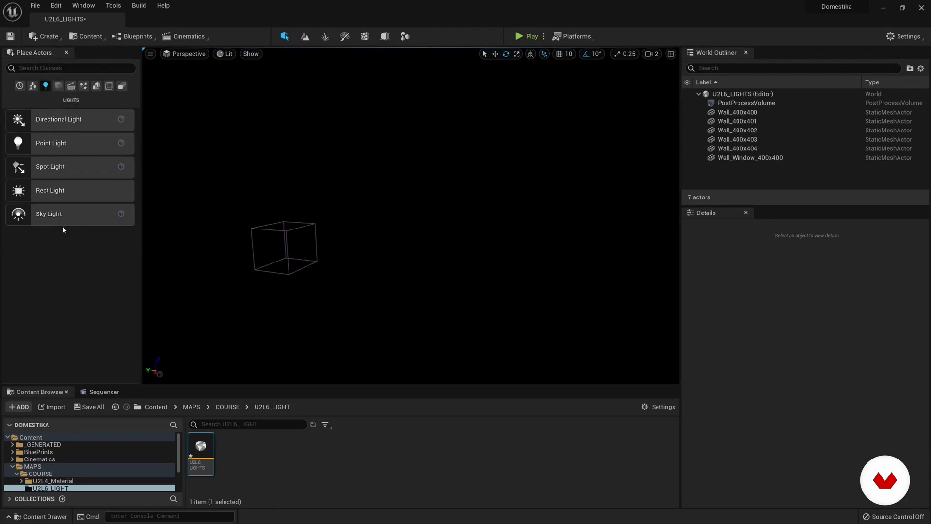
Step: Review the light types available for creation in the U2L6_LIGHTS level
{"action": "left_click", "coordinate": [46, 36]}
{"action": "mouse_move", "coordinate": [71, 65]}
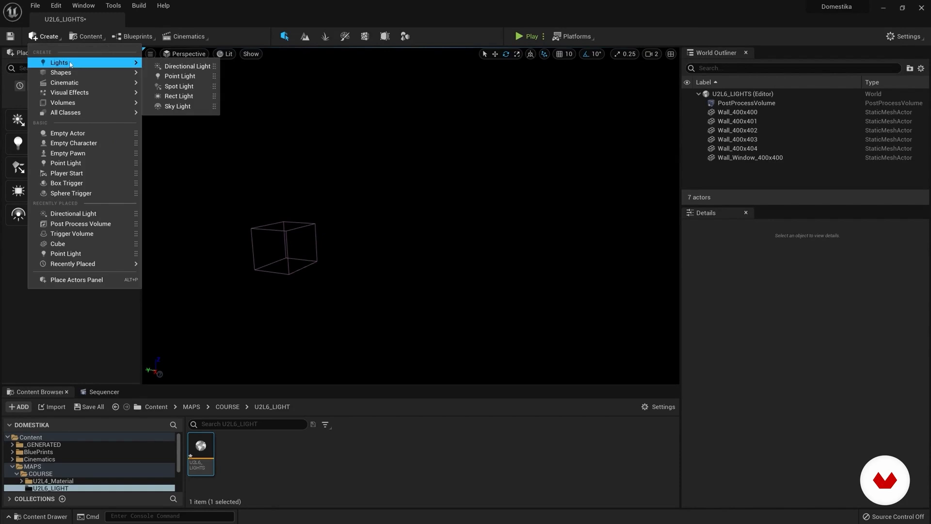
{"action": "left_click", "coordinate": [104, 338]}
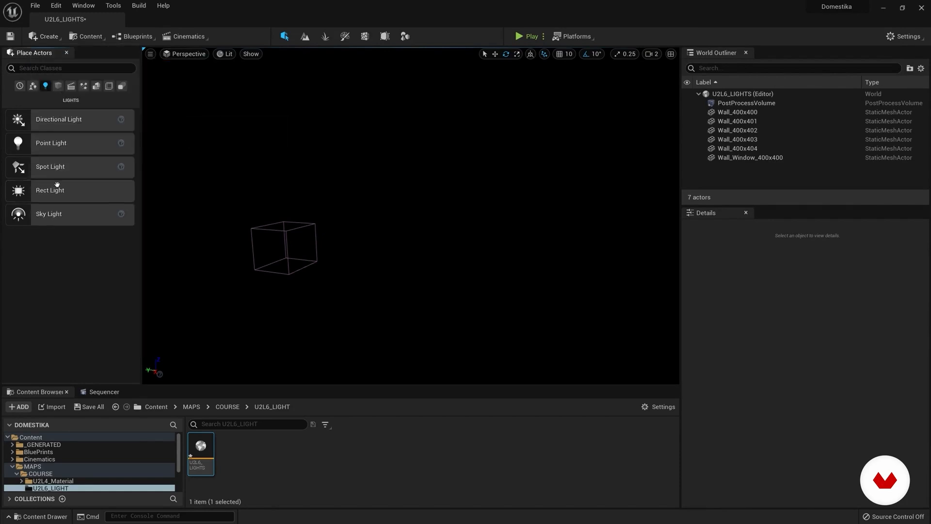
Step: Add a Directional Light outside the walled room
{"action": "left_click_drag", "start_coordinate": [24, 121], "coordinate": [533, 224]}
{"action": "mouse_move", "coordinate": [524, 204]}
{"action": "right_mouse_down"}
{"action": "mouse_move", "coordinate": [518, 184]}
{"action": "mouse_move", "coordinate": [524, 204]}
{"action": "right_mouse_up"}
{"action": "key", "text": "s"}
Step: Try rotating and moving the directional light around the room, and undo those changes
{"action": "left_click_drag", "start_coordinate": [468, 184], "coordinate": [444, 240]}
{"action": "left_click_drag", "start_coordinate": [492, 217], "coordinate": [576, 224]}
{"action": "left_click", "coordinate": [496, 53]}
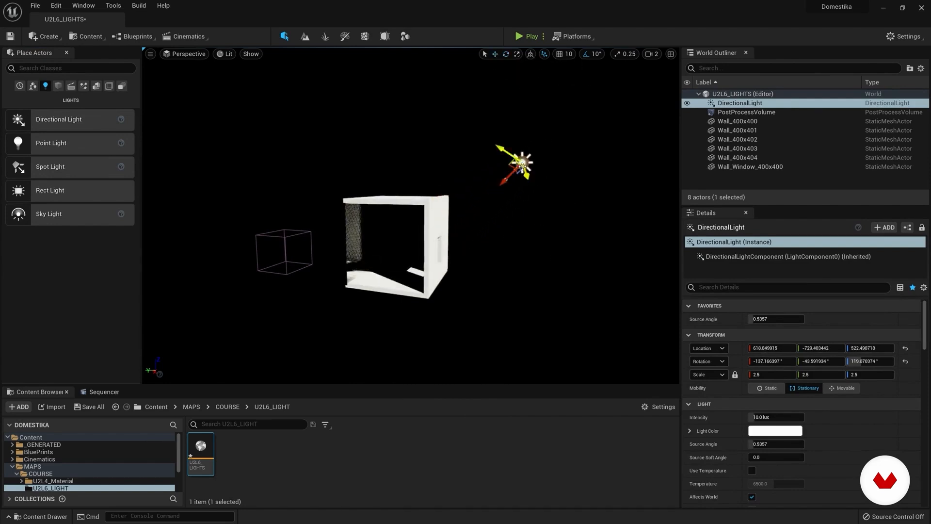
{"action": "key", "text": "ctrl+z"}
{"action": "key", "text": "ctrl+z"}
{"action": "key", "text": "ctrl+z"}
{"action": "key", "text": "ctrl+z"}
{"action": "key", "text": "ctrl+z"}
{"action": "key", "text": "ctrl+z"}
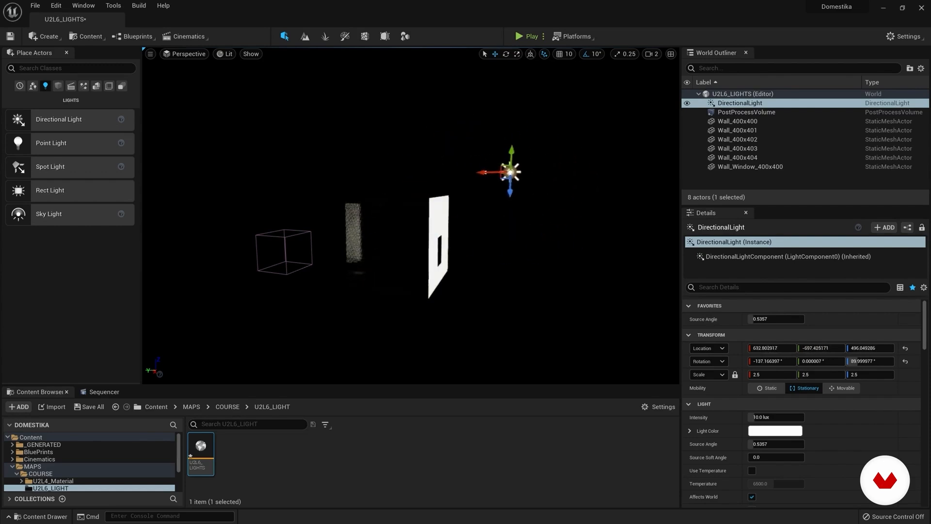
{"action": "left_click_drag", "start_coordinate": [483, 196], "coordinate": [476, 189]}
{"action": "key", "text": "ctrl+z"}
Step: Rotate the directional light by -60° and switch back to the Move tool
{"action": "left_click_drag", "start_coordinate": [496, 140], "coordinate": [468, 158]}
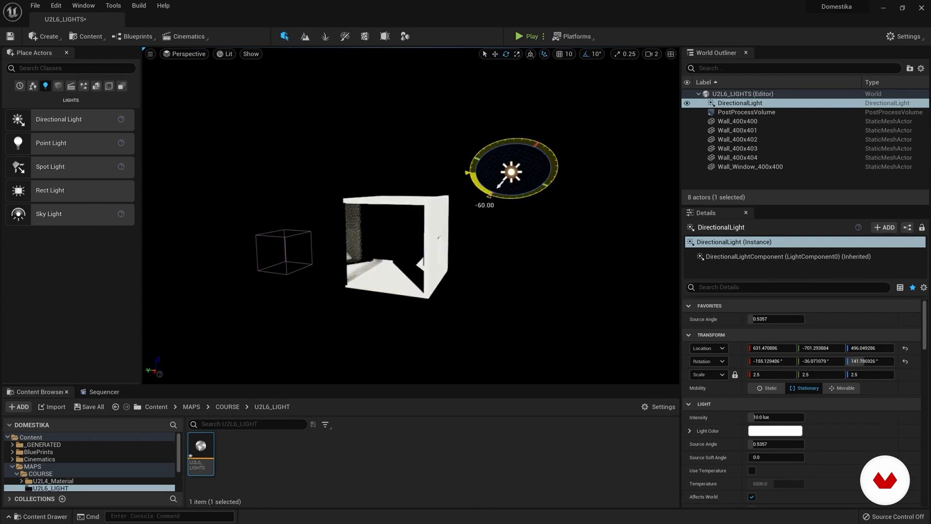
{"action": "mouse_move", "coordinate": [499, 66]}
{"action": "right_mouse_down"}
{"action": "mouse_move", "coordinate": [533, 53]}
{"action": "mouse_move", "coordinate": [499, 66]}
{"action": "right_mouse_up"}
{"action": "left_click", "coordinate": [495, 53]}
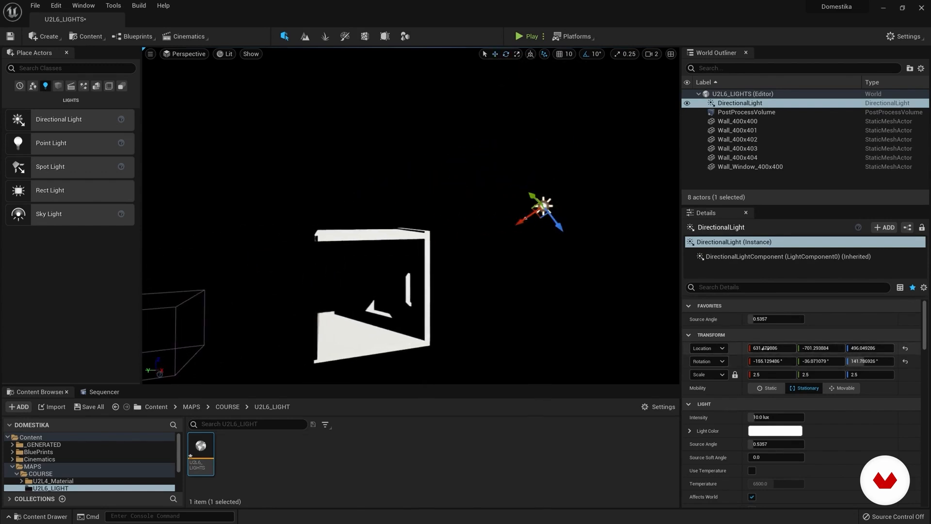
Step: Change the directional light's location to X 418, Y -732, Z 506
{"action": "left_click_drag", "start_coordinate": [772, 348], "coordinate": [548, 348]}
{"action": "left_click_drag", "start_coordinate": [836, 348], "coordinate": [867, 348]}
{"action": "right_click_drag", "start_coordinate": [558, 272], "coordinate": [478, 272]}
{"action": "key", "text": "d"}
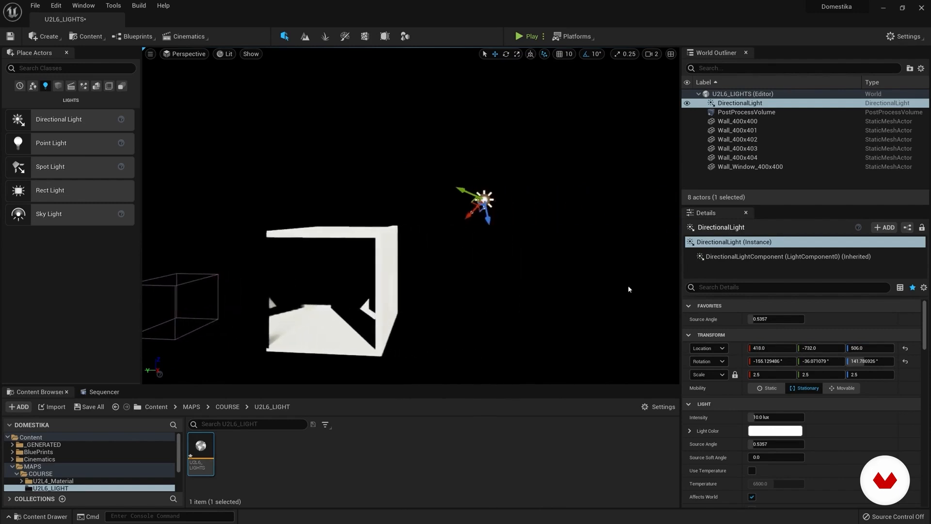
Step: Rotate the directional light to about X 22.3°, Y -40.4°, Z 153.3°
{"action": "left_click_drag", "start_coordinate": [770, 362], "coordinate": [754, 361]}
{"action": "key", "text": "e"}
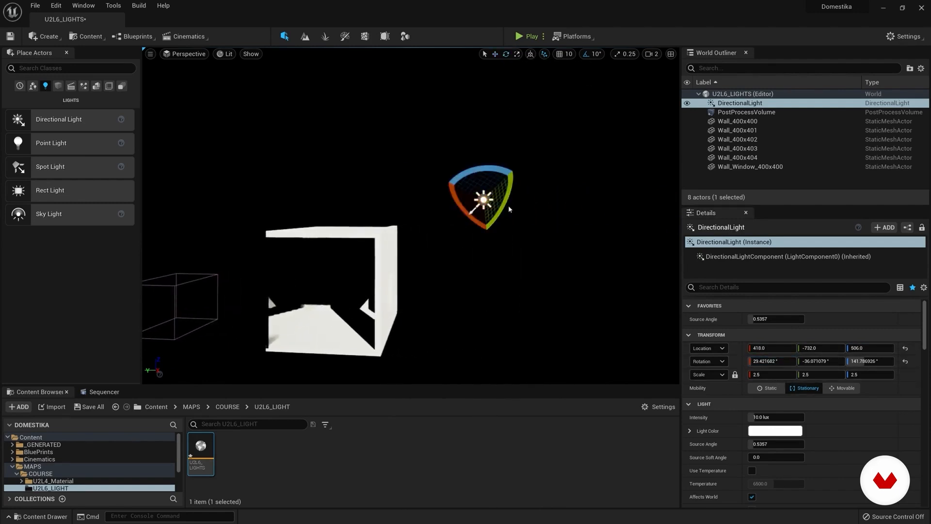
{"action": "mouse_move", "coordinate": [509, 209]}
{"action": "left_mouse_down"}
{"action": "mouse_move", "coordinate": [499, 242]}
{"action": "mouse_move", "coordinate": [510, 209]}
{"action": "left_mouse_up"}
{"action": "mouse_move", "coordinate": [491, 169]}
{"action": "left_mouse_down"}
{"action": "mouse_move", "coordinate": [526, 175]}
{"action": "mouse_move", "coordinate": [483, 171]}
{"action": "left_mouse_up"}
{"action": "left_click_drag", "start_coordinate": [501, 203], "coordinate": [462, 232]}
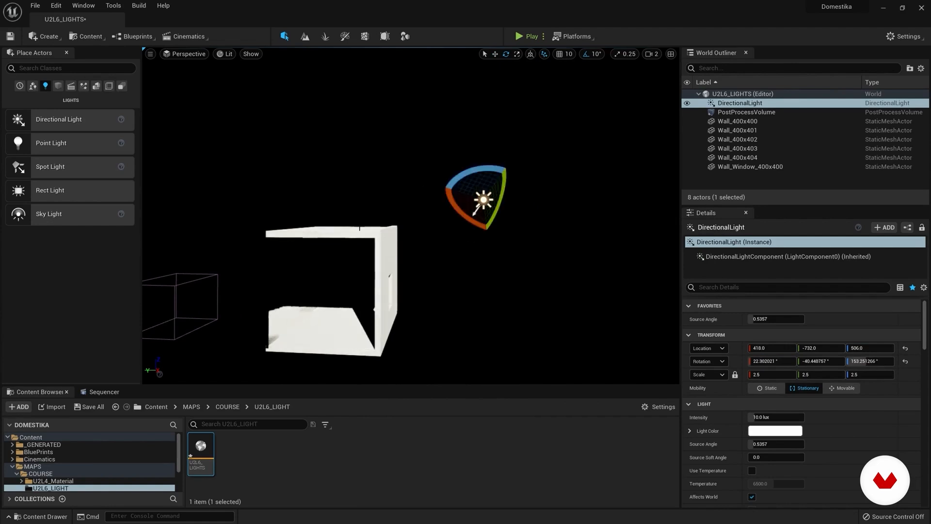
Step: Turn off Affects World for the directional light
{"action": "left_click", "coordinate": [776, 103]}
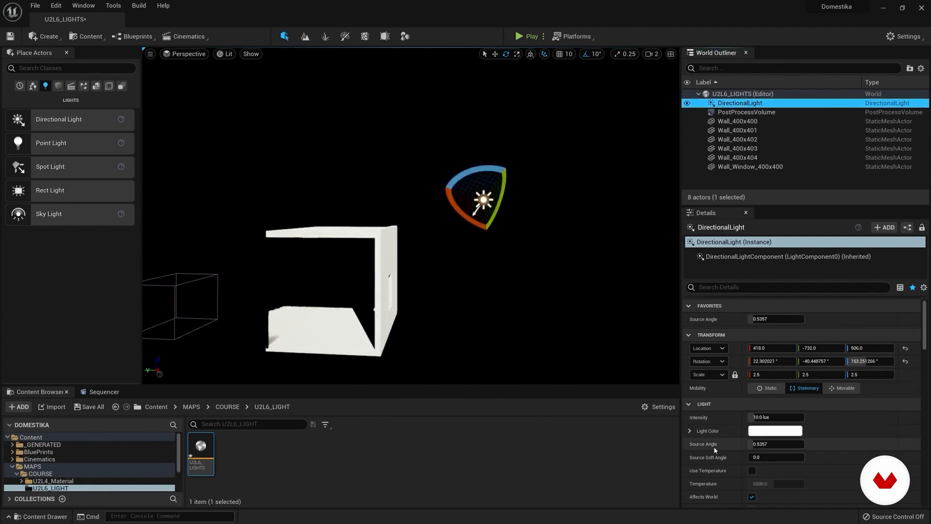
{"action": "scroll", "coordinate": [772, 417], "scroll_direction": "down", "scroll_amount": 3}
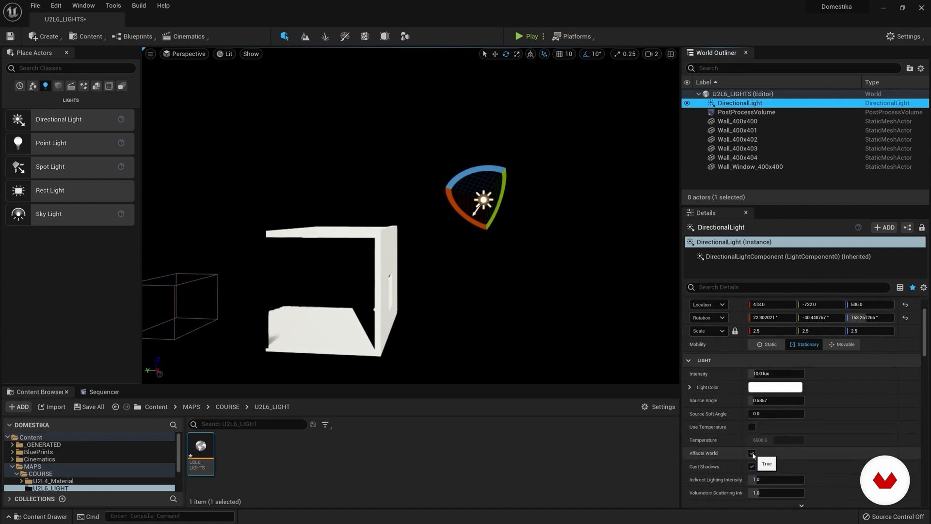
{"action": "left_click", "coordinate": [752, 453]}
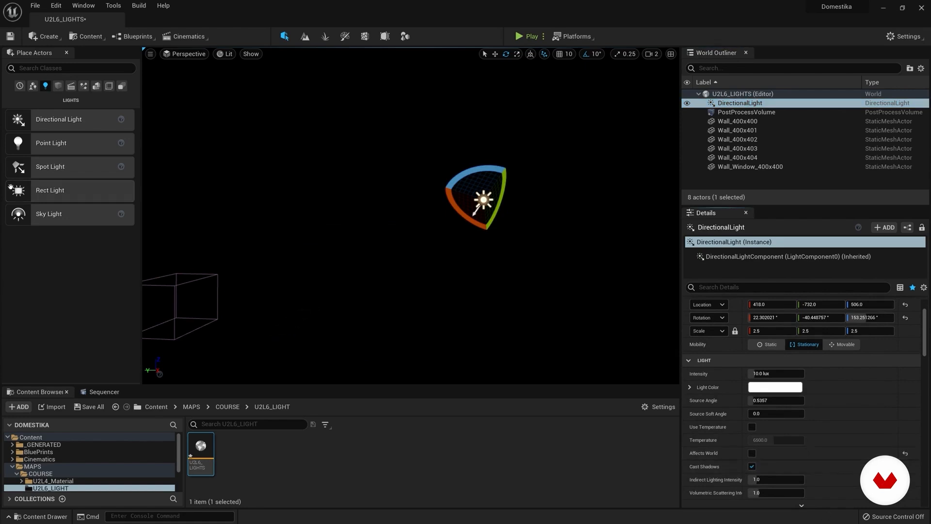
Step: Add a Point Light inside the walled room and move it to about X 327, Y -199, Z 236
{"action": "left_click_drag", "start_coordinate": [18, 145], "coordinate": [344, 313]}
{"action": "mouse_move", "coordinate": [344, 313]}
{"action": "right_mouse_down"}
{"action": "mouse_move", "coordinate": [320, 323]}
{"action": "mouse_move", "coordinate": [342, 320]}
{"action": "right_mouse_up"}
{"action": "left_click", "coordinate": [496, 55]}
{"action": "mouse_move", "coordinate": [362, 286]}
{"action": "left_mouse_down"}
{"action": "mouse_move", "coordinate": [351, 291]}
{"action": "mouse_move", "coordinate": [367, 297]}
{"action": "mouse_move", "coordinate": [368, 281]}
{"action": "left_mouse_up"}
{"action": "right_click_drag", "start_coordinate": [368, 282], "coordinate": [356, 254]}
{"action": "left_click_drag", "start_coordinate": [343, 245], "coordinate": [378, 263]}
{"action": "mouse_move", "coordinate": [378, 263]}
{"action": "right_mouse_down"}
{"action": "mouse_move", "coordinate": [368, 262]}
{"action": "mouse_move", "coordinate": [377, 259]}
{"action": "right_mouse_up"}
{"action": "key", "text": "s"}
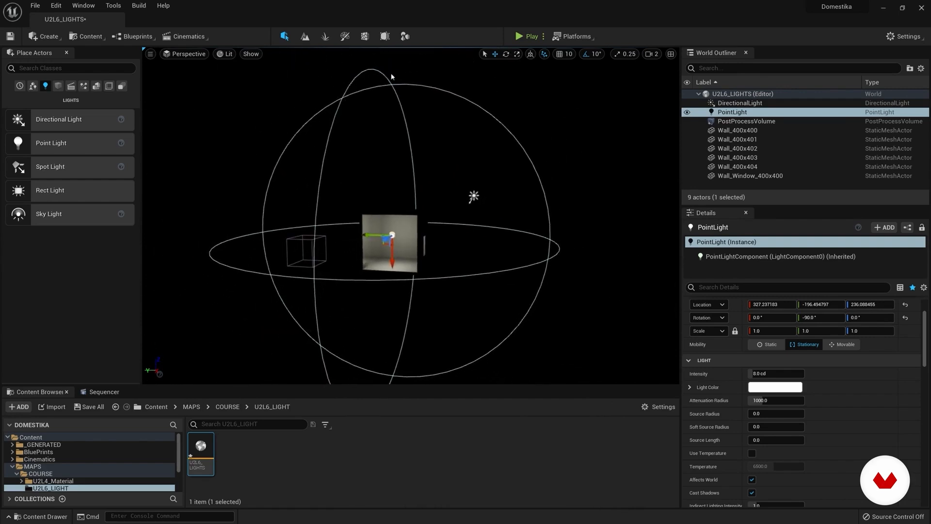
{"action": "left_click_drag", "start_coordinate": [394, 236], "coordinate": [396, 236]}
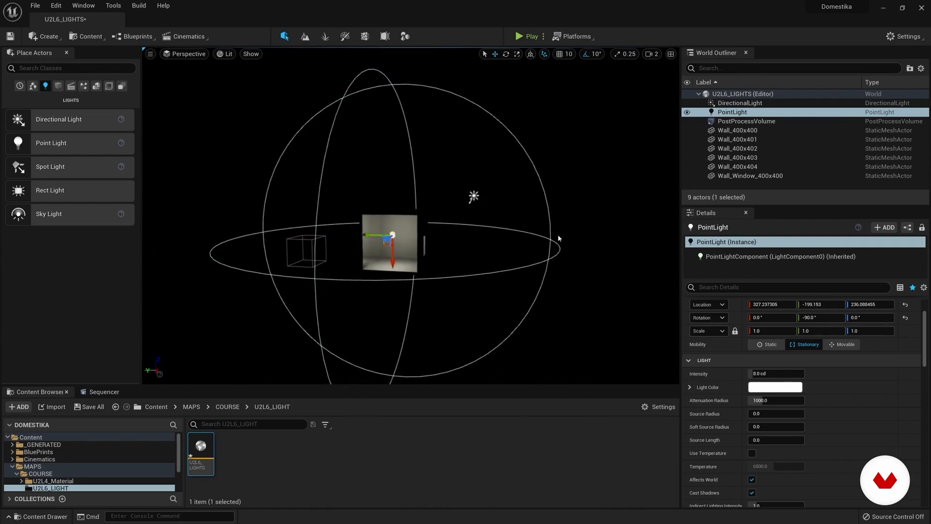
Step: Set the point light's mobility to Movable and turn off its Affects World option
{"action": "left_click", "coordinate": [844, 344]}
{"action": "scroll", "coordinate": [776, 388], "scroll_direction": "down", "scroll_amount": 2}
{"action": "left_click", "coordinate": [753, 451]}
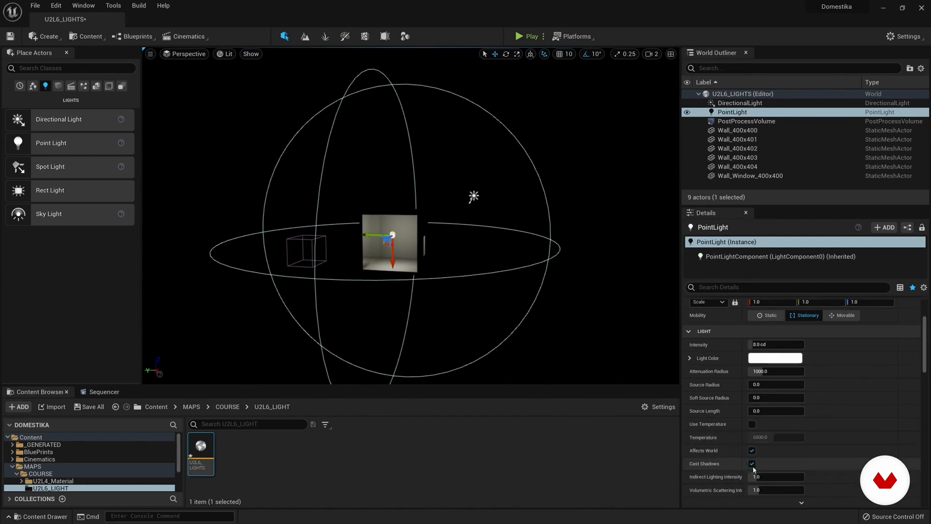
Step: Add a Spot Light above the point light in the room and turn off its Affects World option
{"action": "left_click_drag", "start_coordinate": [35, 175], "coordinate": [344, 223]}
{"action": "scroll", "coordinate": [368, 277], "scroll_direction": "up", "scroll_amount": 6}
{"action": "scroll", "coordinate": [359, 288], "scroll_direction": "up", "scroll_amount": 1}
{"action": "scroll", "coordinate": [344, 243], "scroll_direction": "down", "scroll_amount": 5}
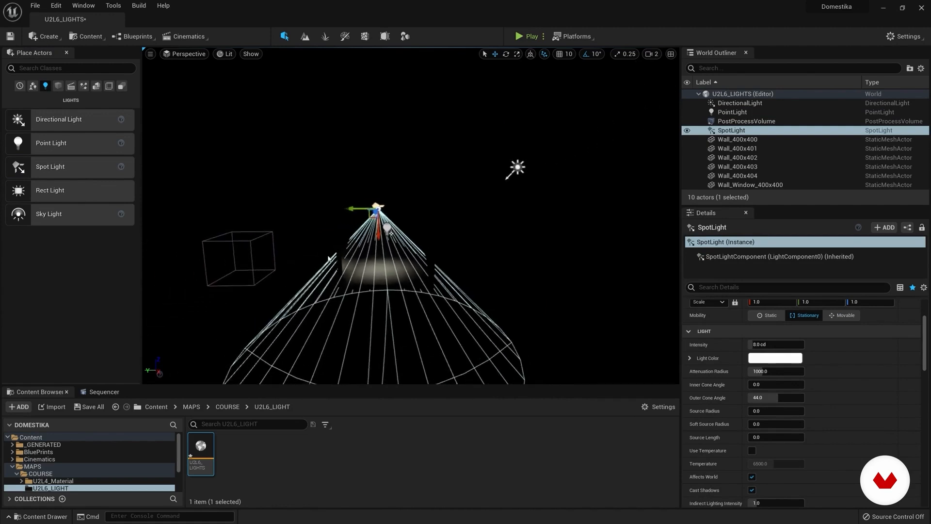
{"action": "left_click", "coordinate": [751, 476]}
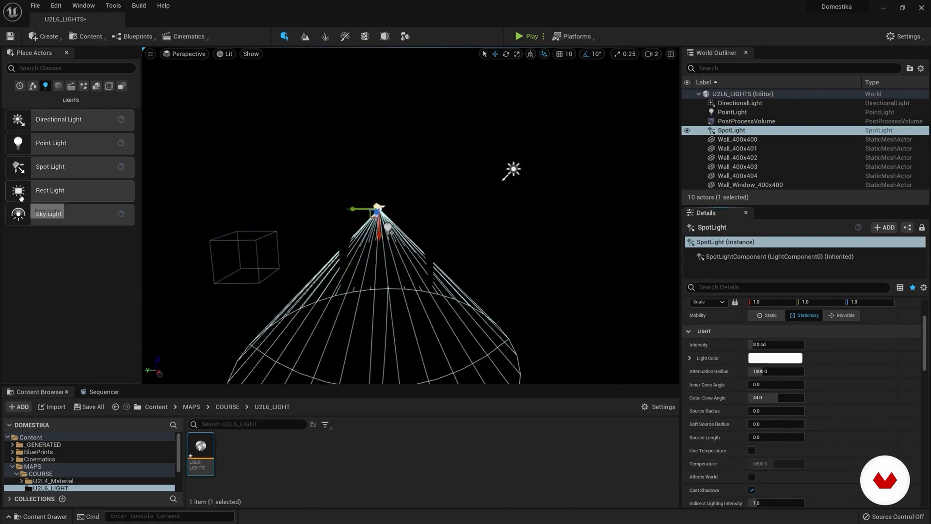
Step: Add a Rect Light at the walled room below the spot and point lights
{"action": "left_click_drag", "start_coordinate": [22, 193], "coordinate": [336, 281]}
{"action": "left_click_drag", "start_coordinate": [383, 341], "coordinate": [382, 278]}
{"action": "left_click", "coordinate": [527, 55]}
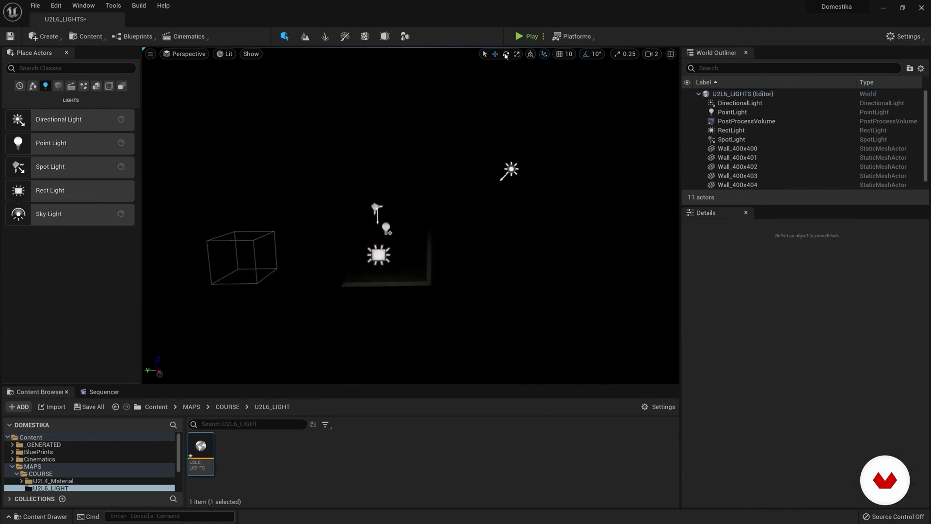
{"action": "left_click", "coordinate": [385, 252]}
{"action": "right_click_drag", "start_coordinate": [385, 252], "coordinate": [334, 261]}
Step: Try rotating the rect light, and return to the Move tool
{"action": "left_click", "coordinate": [507, 56]}
{"action": "right_click_drag", "start_coordinate": [413, 174], "coordinate": [349, 179]}
{"action": "left_click_drag", "start_coordinate": [299, 182], "coordinate": [310, 238]}
{"action": "left_click", "coordinate": [495, 53]}
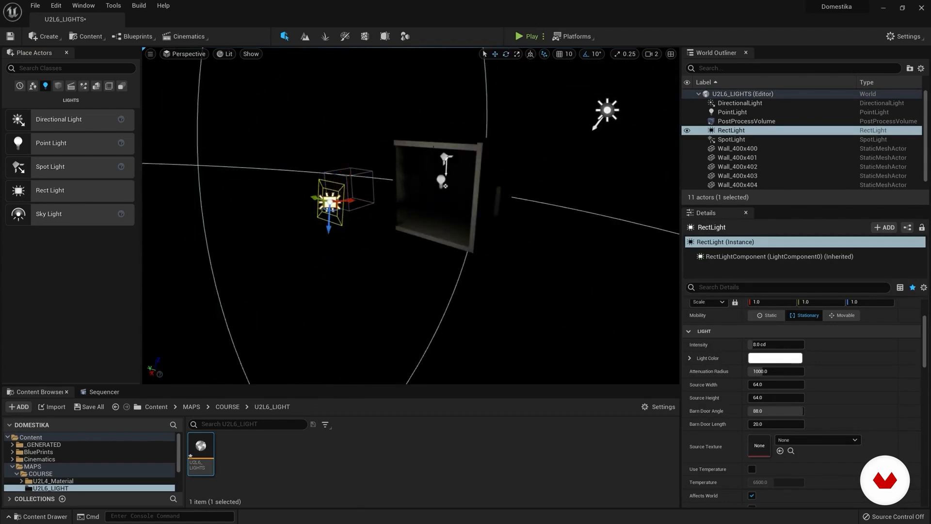
Step: Move the rect light into the room beside the point light and rotate it there
{"action": "left_click_drag", "start_coordinate": [348, 200], "coordinate": [447, 203]}
{"action": "right_click_drag", "start_coordinate": [447, 203], "coordinate": [441, 209]}
{"action": "key", "text": "w"}
{"action": "left_click", "coordinate": [506, 54]}
{"action": "left_click_drag", "start_coordinate": [480, 166], "coordinate": [487, 272]}
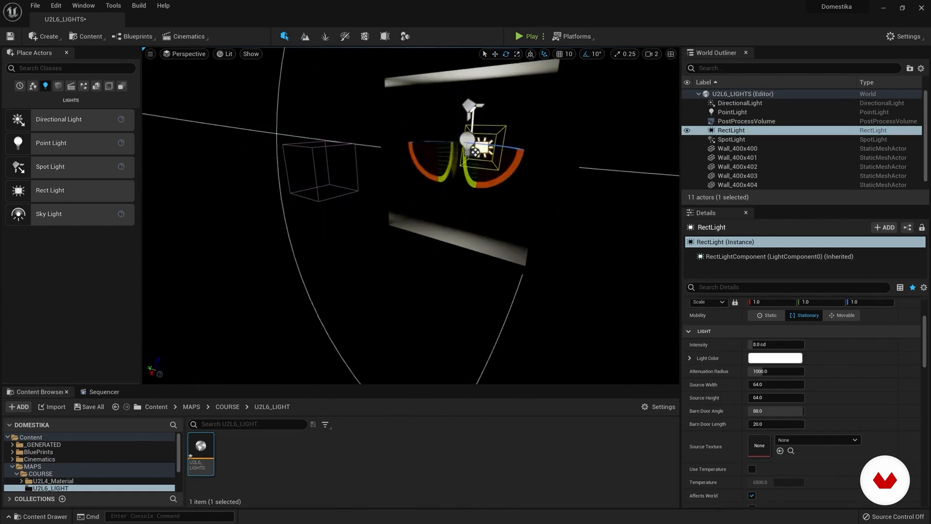
Step: Reset the rect light's rotation to 0° and move it to about X 71, Y -209, Z 200
{"action": "left_click", "coordinate": [485, 54]}
{"action": "left_click", "coordinate": [519, 146]}
{"action": "left_click", "coordinate": [486, 146]}
{"action": "left_click_drag", "start_coordinate": [485, 117], "coordinate": [482, 174]}
{"action": "scroll", "coordinate": [888, 392], "scroll_direction": "up", "scroll_amount": 3}
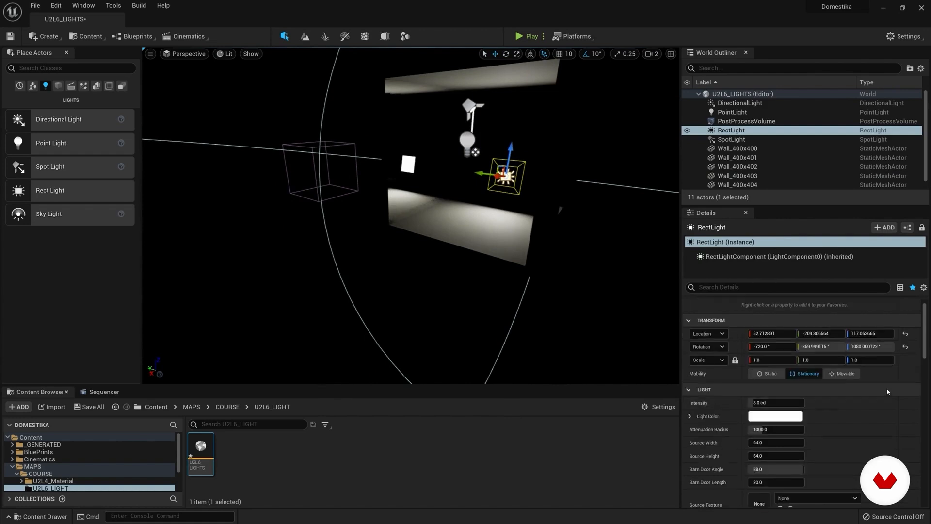
{"action": "left_click", "coordinate": [905, 347]}
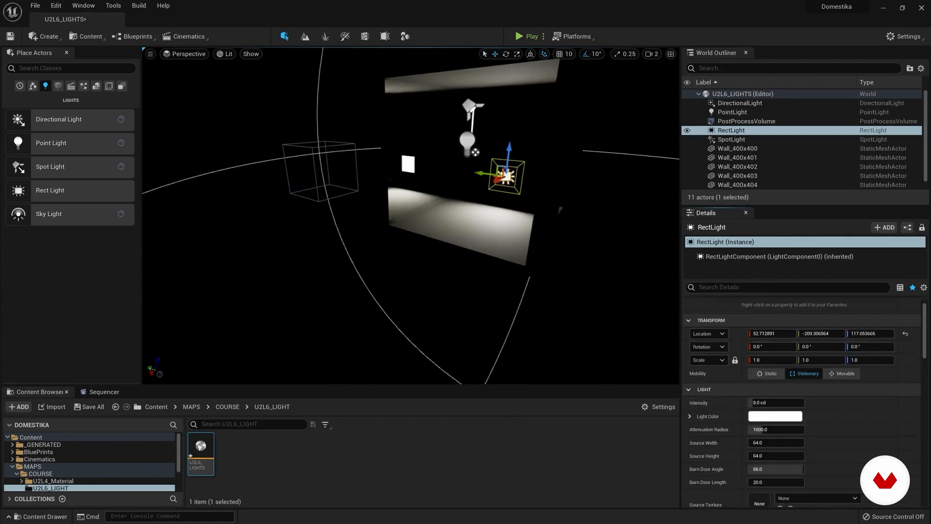
{"action": "left_click_drag", "start_coordinate": [510, 149], "coordinate": [509, 140]}
{"action": "left_click_drag", "start_coordinate": [496, 172], "coordinate": [500, 150]}
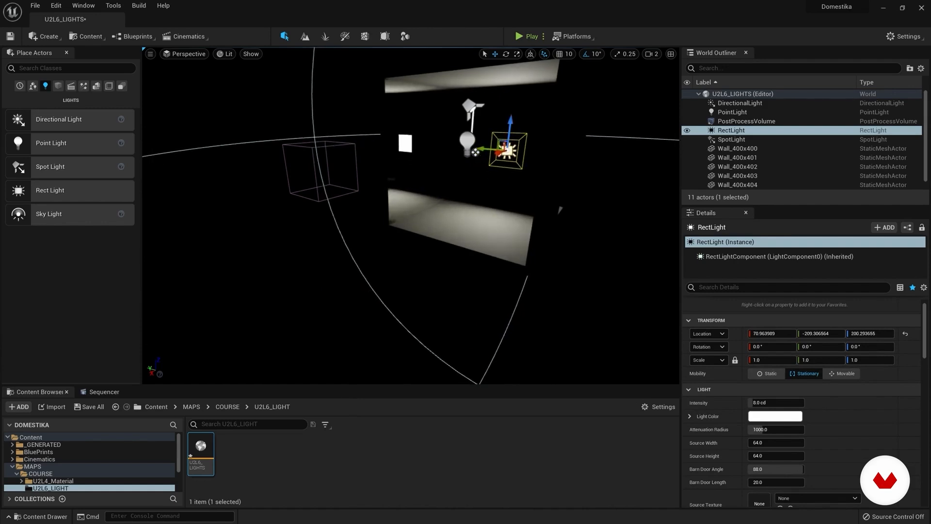
Step: Turn off Affects World for the rect light
{"action": "scroll", "coordinate": [780, 496], "scroll_direction": "down", "scroll_amount": 3}
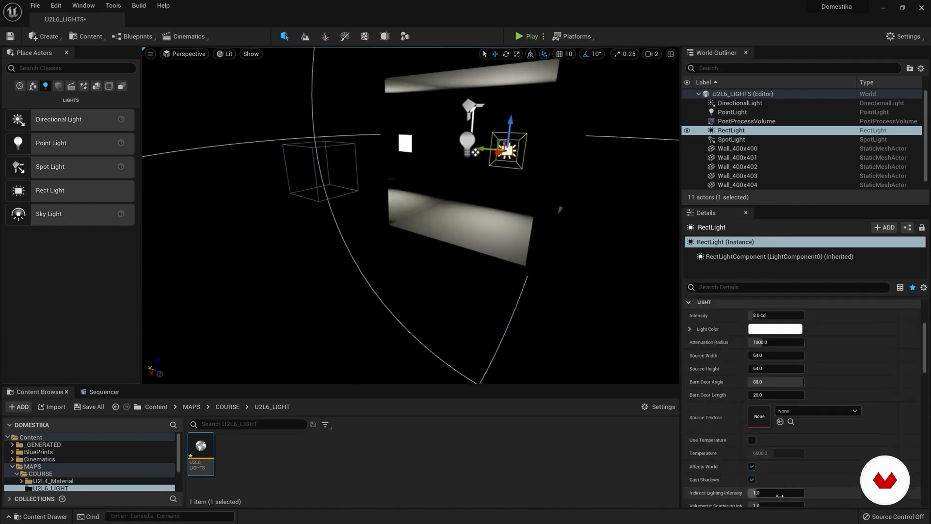
{"action": "left_click", "coordinate": [752, 467]}
{"action": "right_click_drag", "start_coordinate": [558, 271], "coordinate": [621, 234]}
Step: Add a Sky Light inside the room below the rect light and adjust its height slightly
{"action": "left_click_drag", "start_coordinate": [21, 213], "coordinate": [396, 254]}
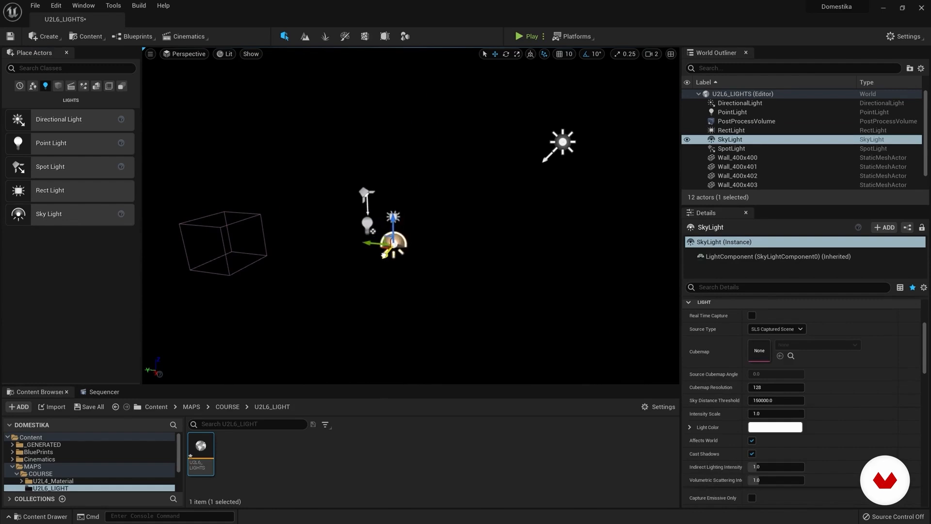
{"action": "mouse_move", "coordinate": [923, 361]}
{"action": "left_mouse_down"}
{"action": "mouse_move", "coordinate": [924, 344]}
{"action": "mouse_move", "coordinate": [923, 360]}
{"action": "left_mouse_up"}
{"action": "right_click_drag", "start_coordinate": [438, 306], "coordinate": [410, 306]}
{"action": "key", "text": "w"}
{"action": "right_click_drag", "start_coordinate": [412, 242], "coordinate": [441, 240]}
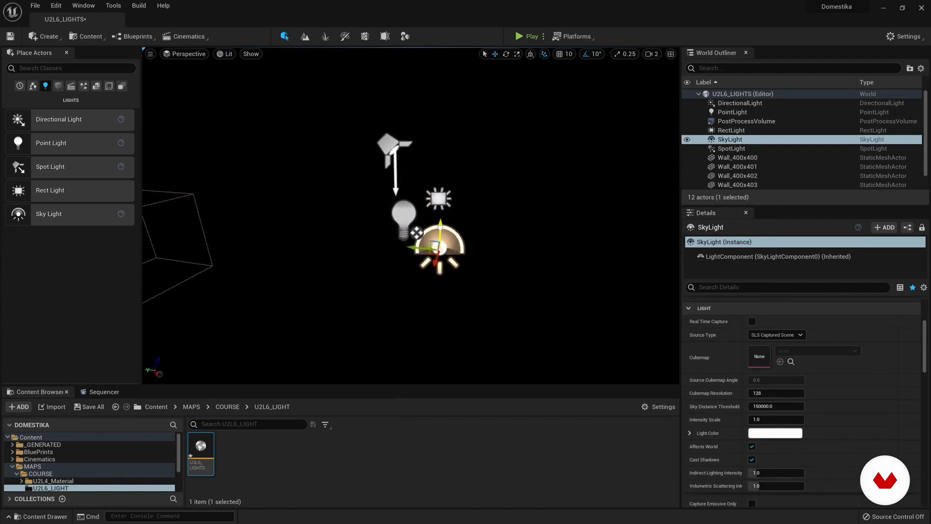
{"action": "left_click_drag", "start_coordinate": [439, 227], "coordinate": [438, 222]}
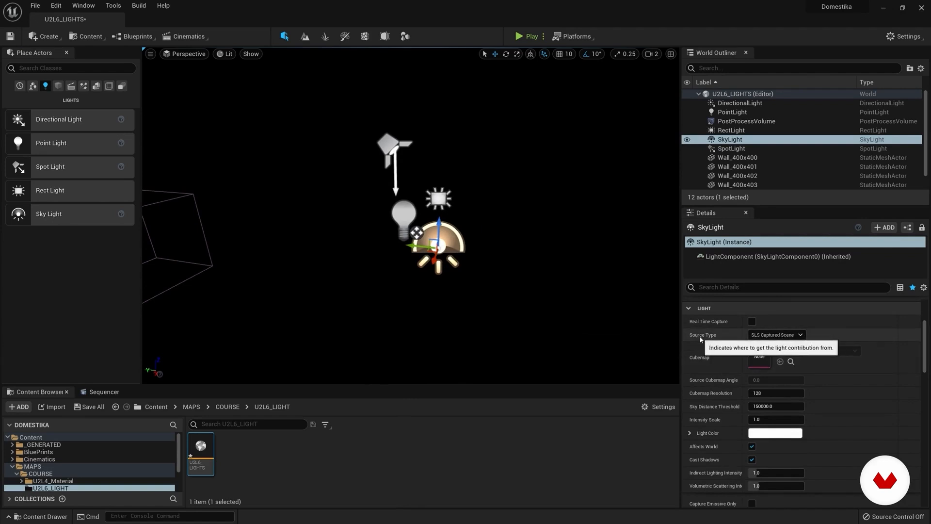
Step: Set the sky light's source type to SLS Specified Cubemap and assign the HDRI_Epic_Courtyard_Daylight cubemap
{"action": "left_click", "coordinate": [790, 335]}
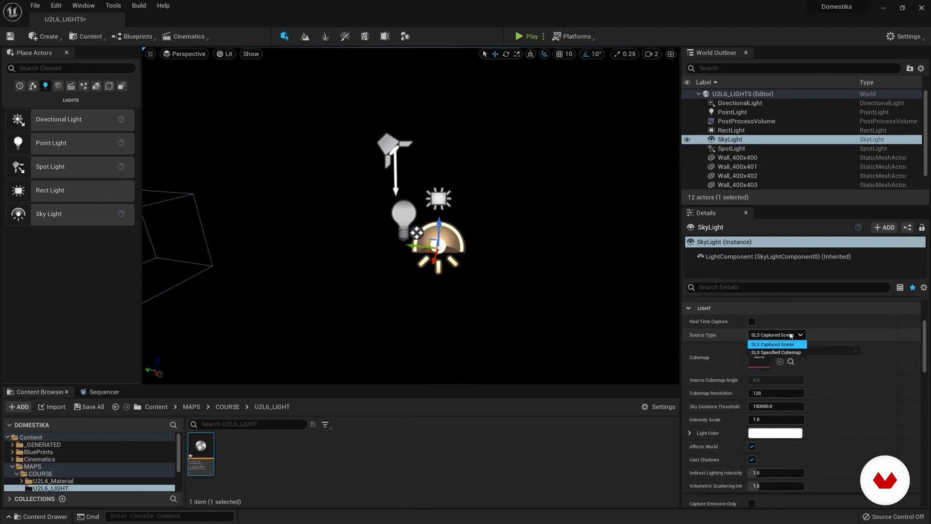
{"action": "left_click", "coordinate": [780, 353]}
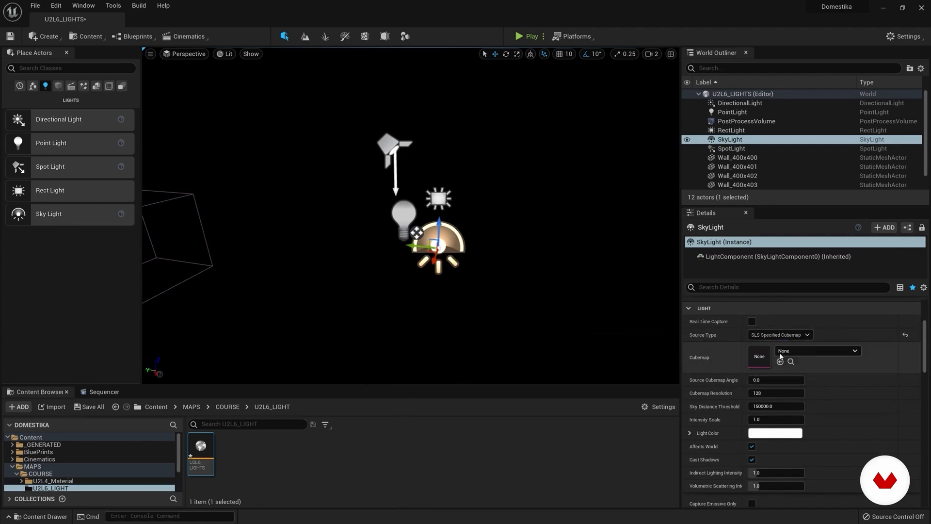
{"action": "left_click", "coordinate": [824, 350]}
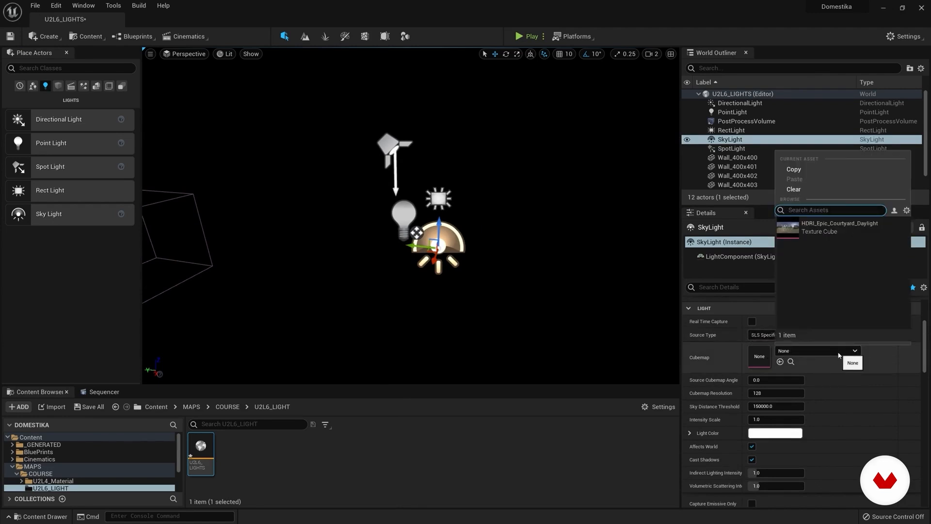
{"action": "left_click", "coordinate": [818, 230]}
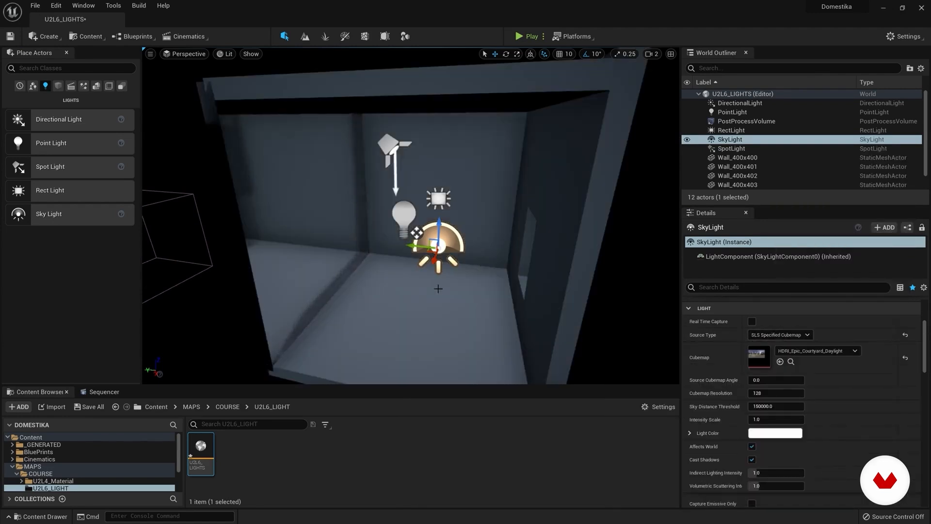
Step: Reposition the sky light inside the room beneath the point light
{"action": "scroll", "coordinate": [413, 303], "scroll_direction": "down", "scroll_amount": 5}
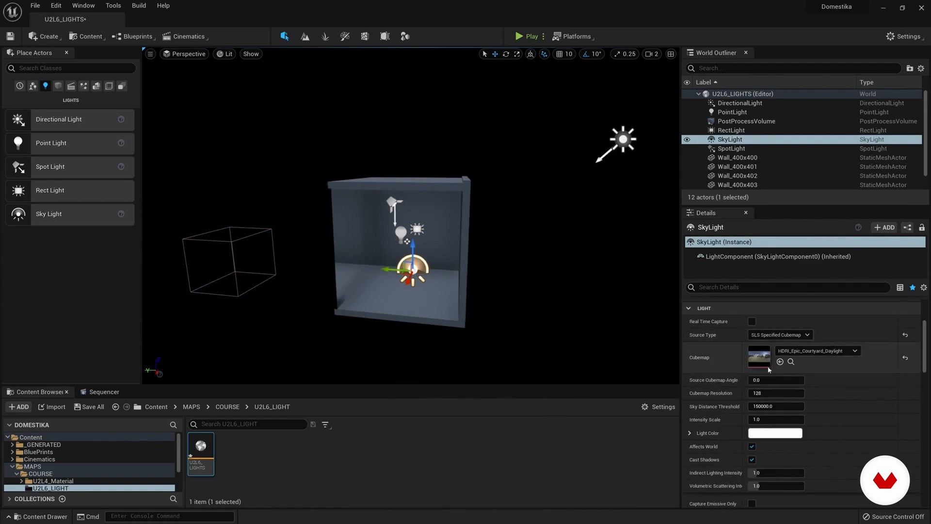
{"action": "right_click_drag", "start_coordinate": [515, 320], "coordinate": [495, 322]}
{"action": "key", "text": "w"}
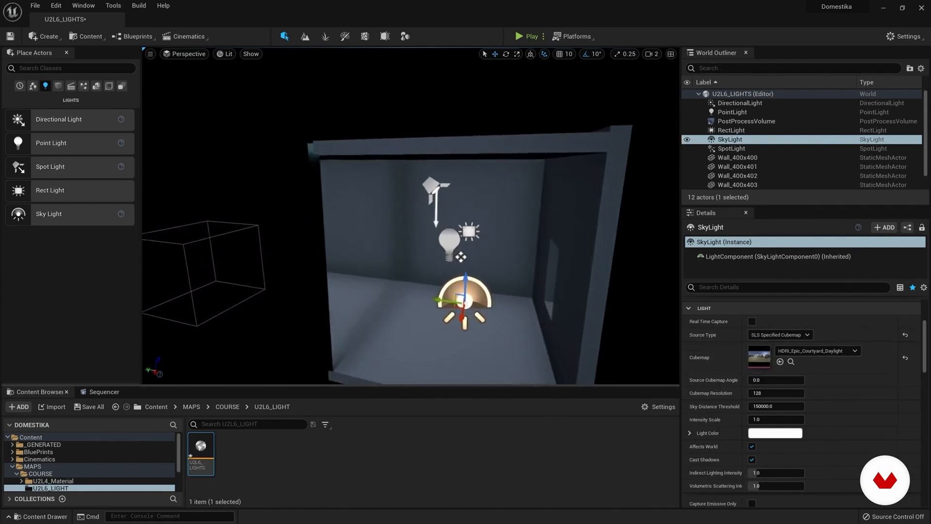
{"action": "mouse_move", "coordinate": [438, 300]}
{"action": "left_mouse_down"}
{"action": "mouse_move", "coordinate": [416, 297]}
{"action": "mouse_move", "coordinate": [443, 305]}
{"action": "left_mouse_up"}
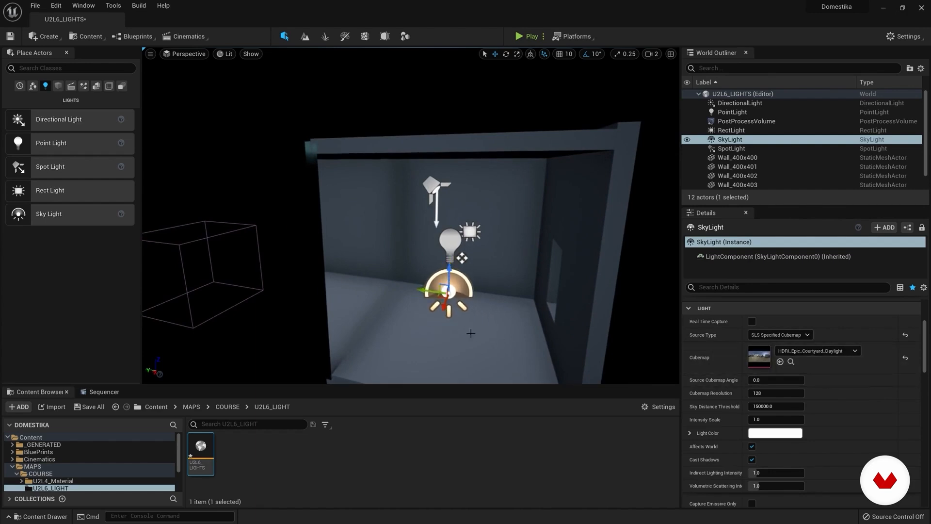
{"action": "left_click_drag", "start_coordinate": [425, 291], "coordinate": [462, 256]}
{"action": "left_click_drag", "start_coordinate": [450, 306], "coordinate": [384, 313]}
{"action": "right_click_drag", "start_coordinate": [383, 314], "coordinate": [466, 359]}
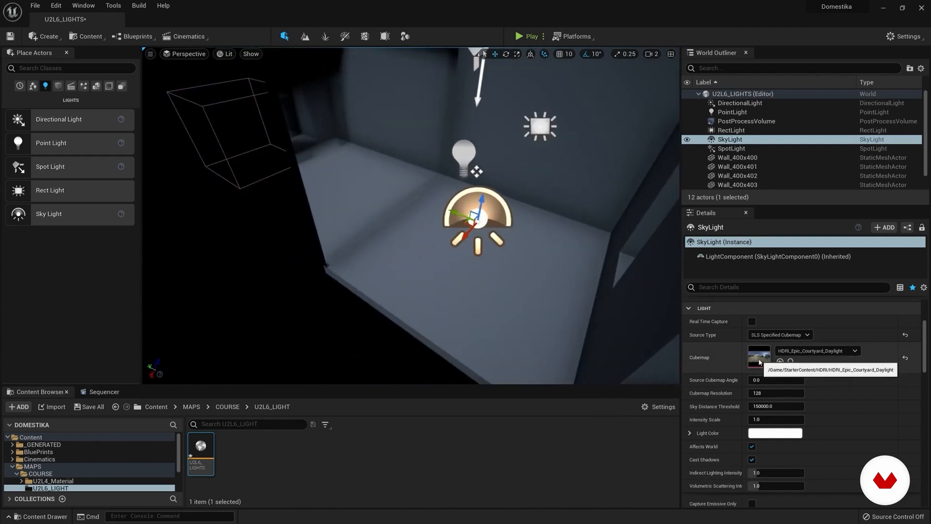
Step: Turn off Affects World for the sky light
{"action": "right_click_drag", "start_coordinate": [426, 237], "coordinate": [397, 210]}
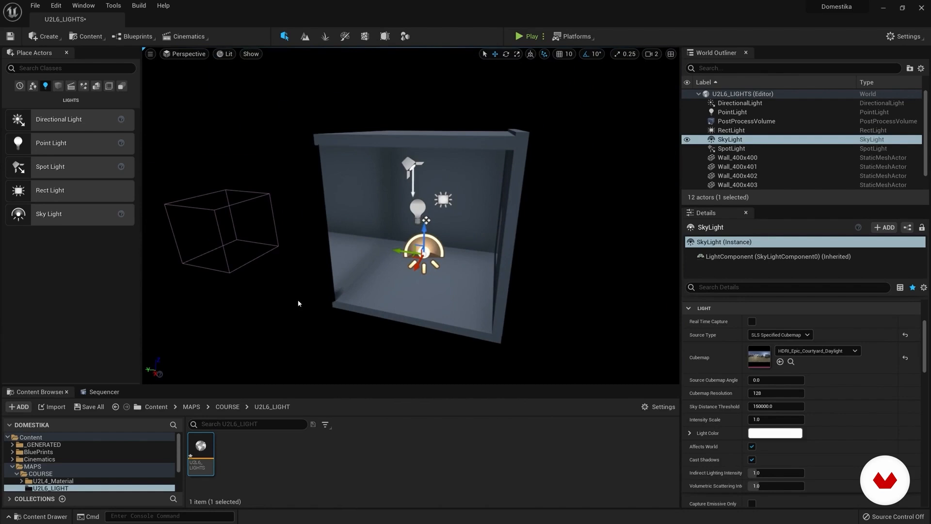
{"action": "mouse_move", "coordinate": [348, 317]}
{"action": "right_mouse_down"}
{"action": "mouse_move", "coordinate": [360, 294]}
{"action": "mouse_move", "coordinate": [354, 304]}
{"action": "right_mouse_up"}
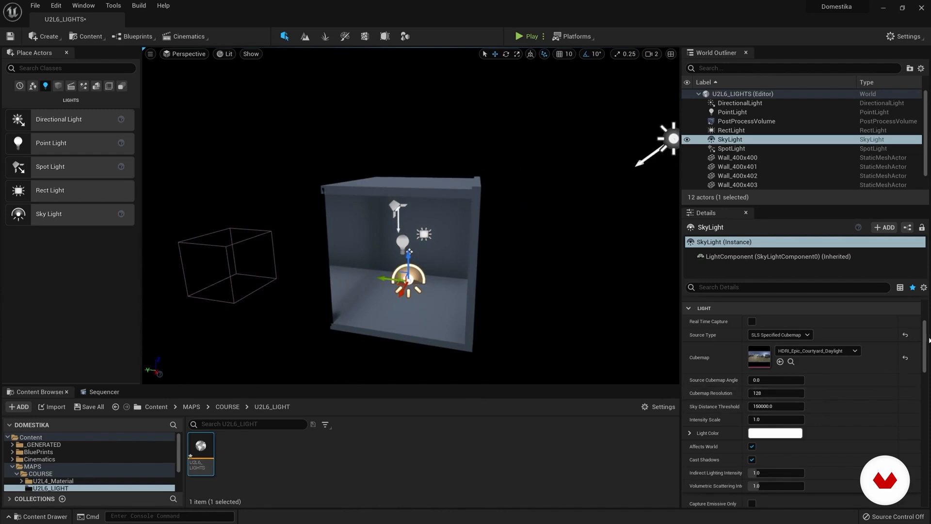
{"action": "left_click_drag", "start_coordinate": [926, 343], "coordinate": [926, 355]}
{"action": "left_click", "coordinate": [751, 401]}
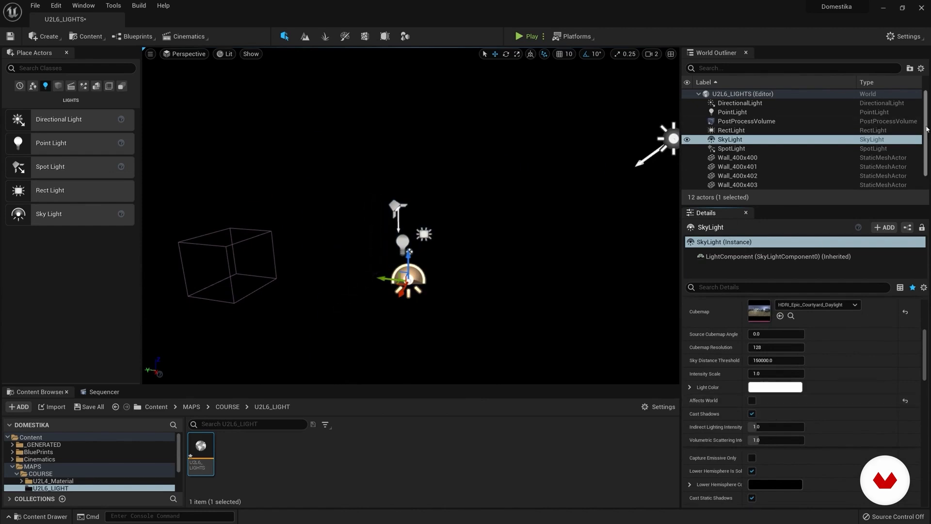
Step: Select the point light and enlarge the Details area to examine its transform, mobility and light properties
{"action": "left_click", "coordinate": [735, 112]}
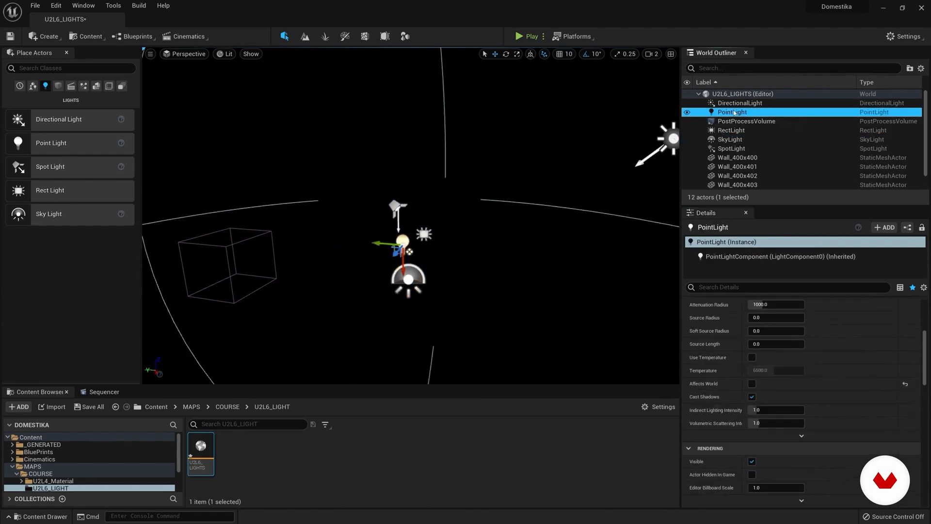
{"action": "scroll", "coordinate": [860, 343], "scroll_direction": "up", "scroll_amount": 5}
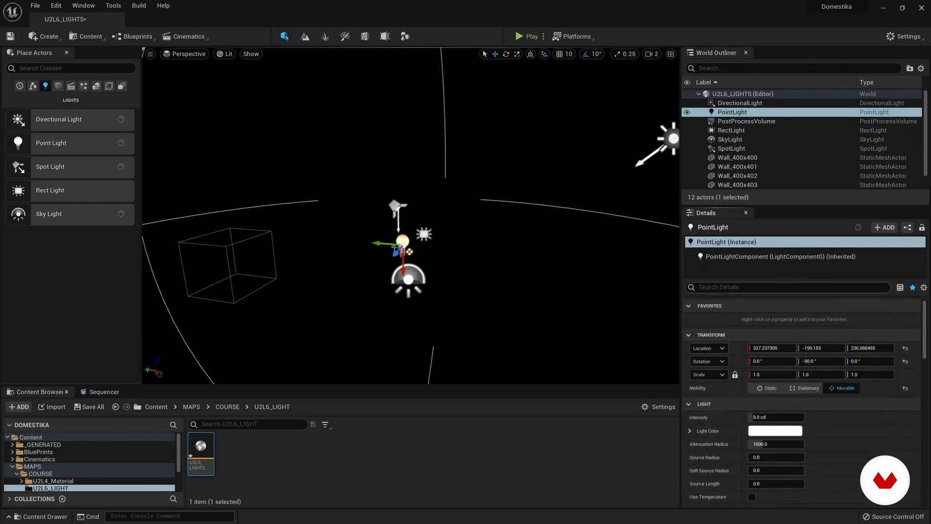
{"action": "left_click_drag", "start_coordinate": [782, 208], "coordinate": [784, 176]}
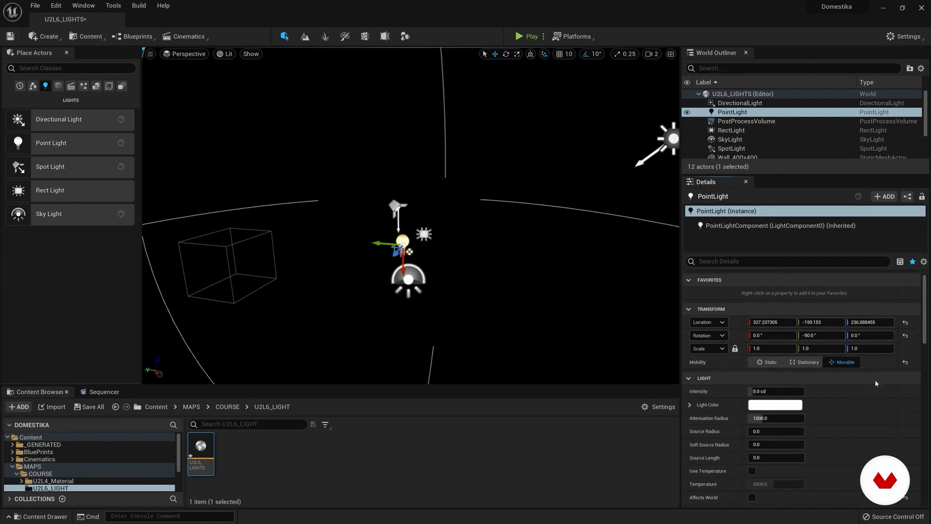
{"action": "scroll", "coordinate": [917, 326], "scroll_direction": "down", "scroll_amount": 1}
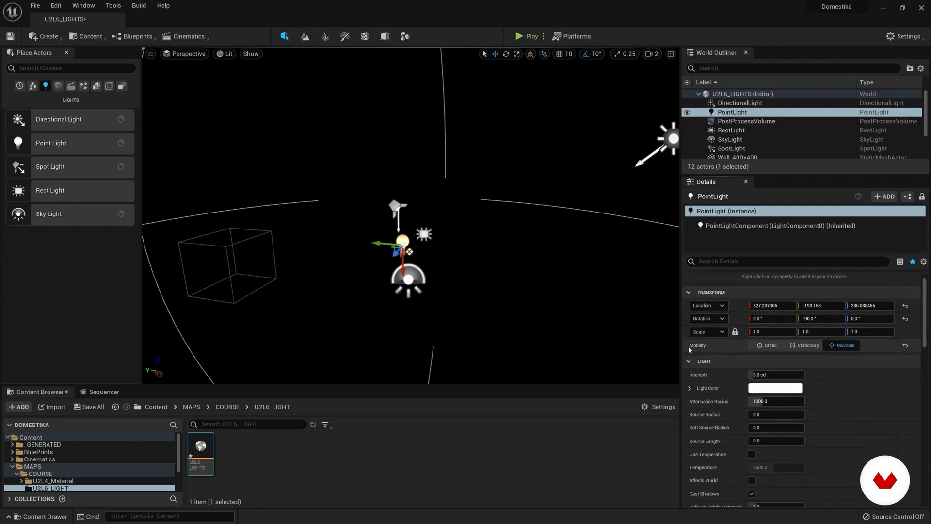
Step: Set the point light's mobility to Stationary and turn on its Affects World option
{"action": "left_click", "coordinate": [803, 345]}
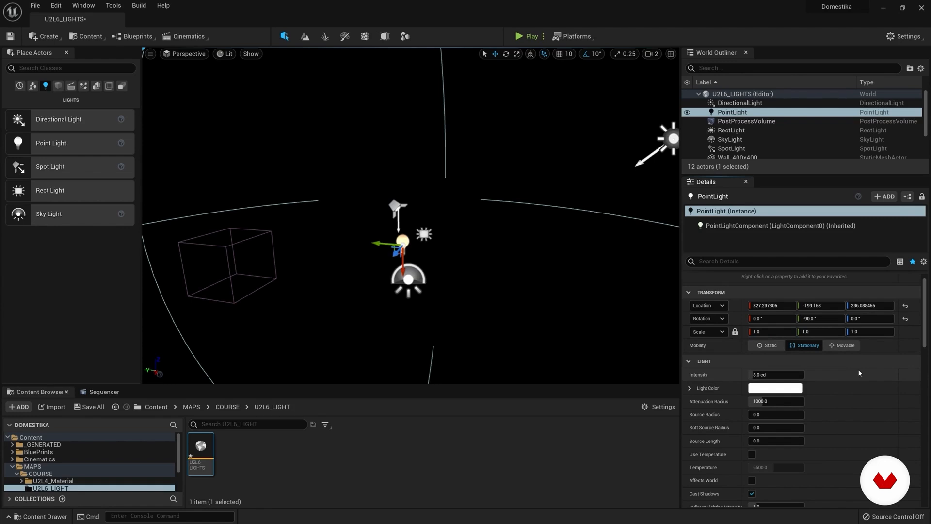
{"action": "scroll", "coordinate": [840, 437], "scroll_direction": "down", "scroll_amount": 3}
{"action": "left_click", "coordinate": [751, 437]}
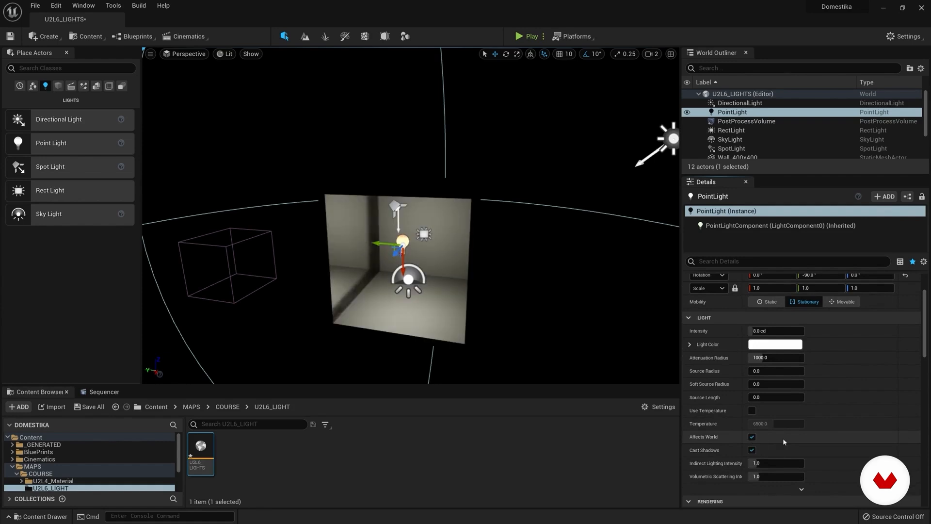
Step: Move the point light slightly sideways inside the room and set its mobility to Movable
{"action": "mouse_move", "coordinate": [374, 248]}
{"action": "right_mouse_down"}
{"action": "mouse_move", "coordinate": [398, 248]}
{"action": "mouse_move", "coordinate": [387, 248]}
{"action": "right_mouse_up"}
{"action": "left_click_drag", "start_coordinate": [366, 243], "coordinate": [387, 259]}
{"action": "mouse_move", "coordinate": [406, 281]}
{"action": "right_mouse_down"}
{"action": "mouse_move", "coordinate": [383, 286]}
{"action": "mouse_move", "coordinate": [417, 288]}
{"action": "right_mouse_up"}
{"action": "key", "text": "w"}
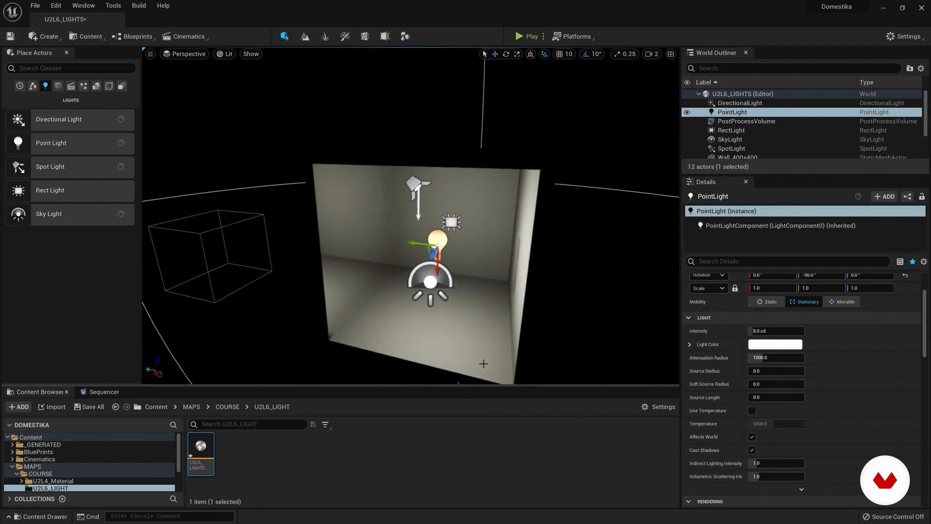
{"action": "left_click_drag", "start_coordinate": [407, 246], "coordinate": [435, 252]}
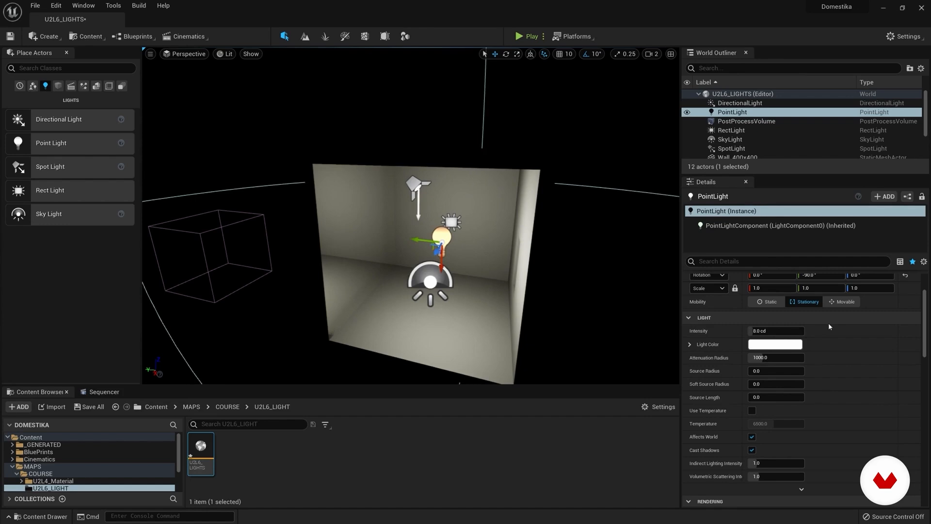
{"action": "left_click", "coordinate": [846, 304]}
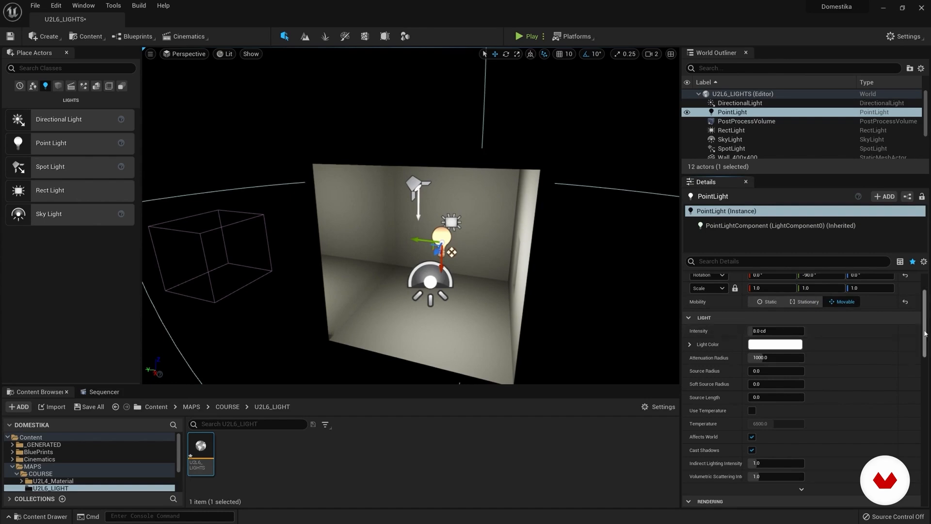
Step: Raise the point light's intensity to about 23.78 cd
{"action": "scroll", "coordinate": [489, 290], "scroll_direction": "down", "scroll_amount": 4}
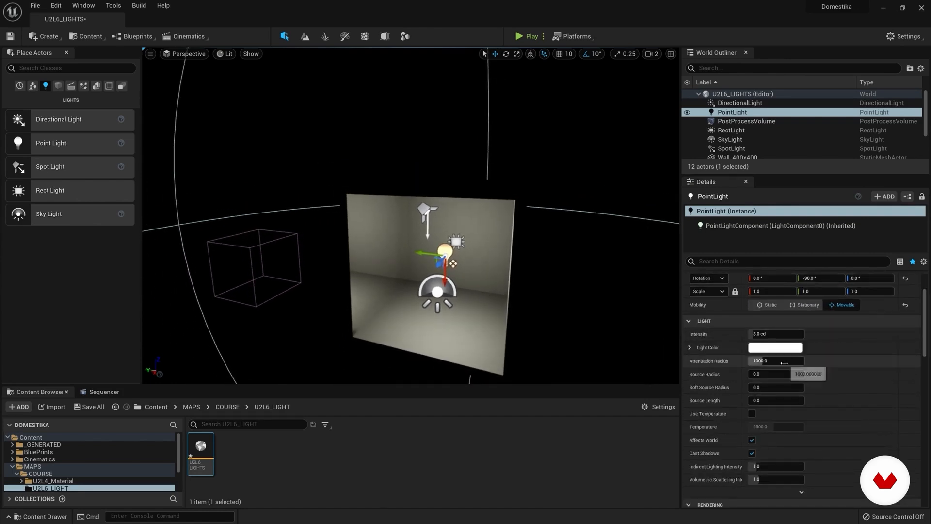
{"action": "scroll", "coordinate": [726, 341], "scroll_direction": "down", "scroll_amount": 1}
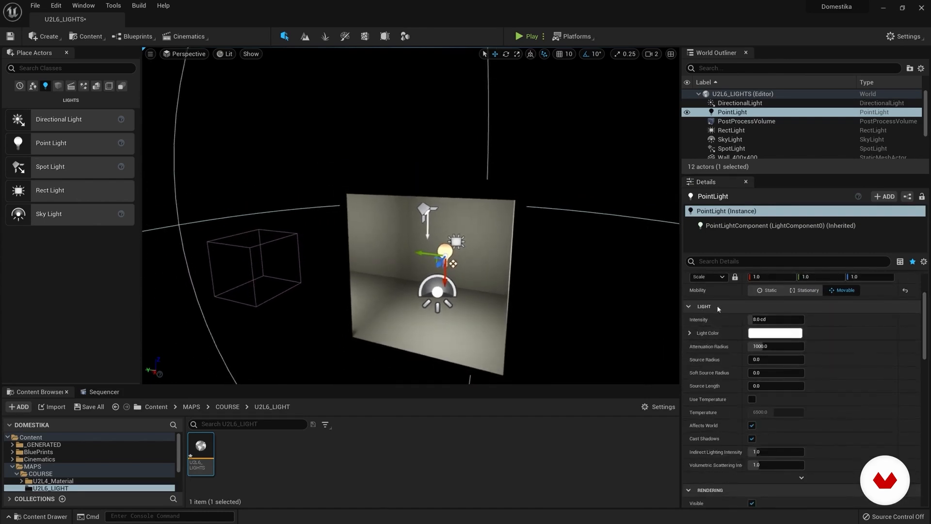
{"action": "mouse_move", "coordinate": [767, 320]}
{"action": "left_mouse_down"}
{"action": "mouse_move", "coordinate": [782, 321]}
{"action": "mouse_move", "coordinate": [750, 321]}
{"action": "mouse_move", "coordinate": [769, 321]}
{"action": "left_mouse_up"}
Step: Try a pink light colour on the point light and cancel the colour change
{"action": "left_click", "coordinate": [782, 334]}
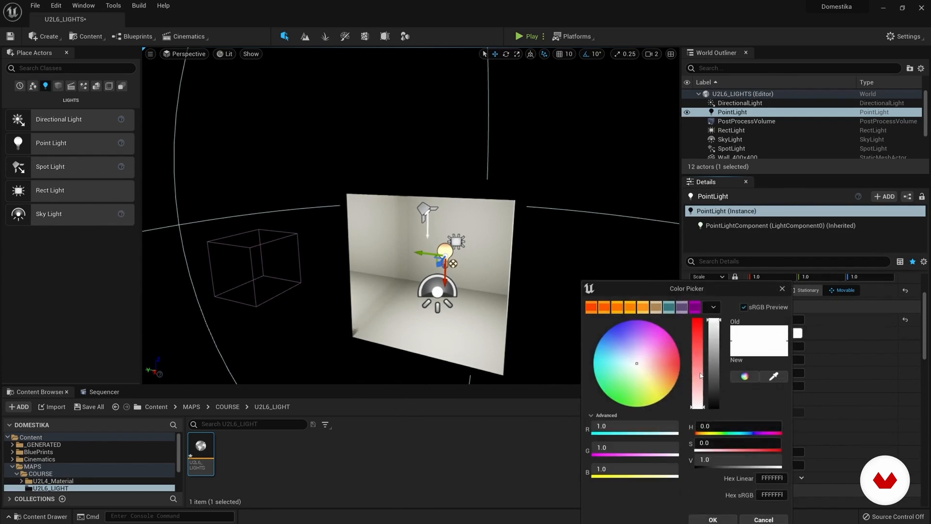
{"action": "left_click_drag", "start_coordinate": [646, 360], "coordinate": [665, 342]}
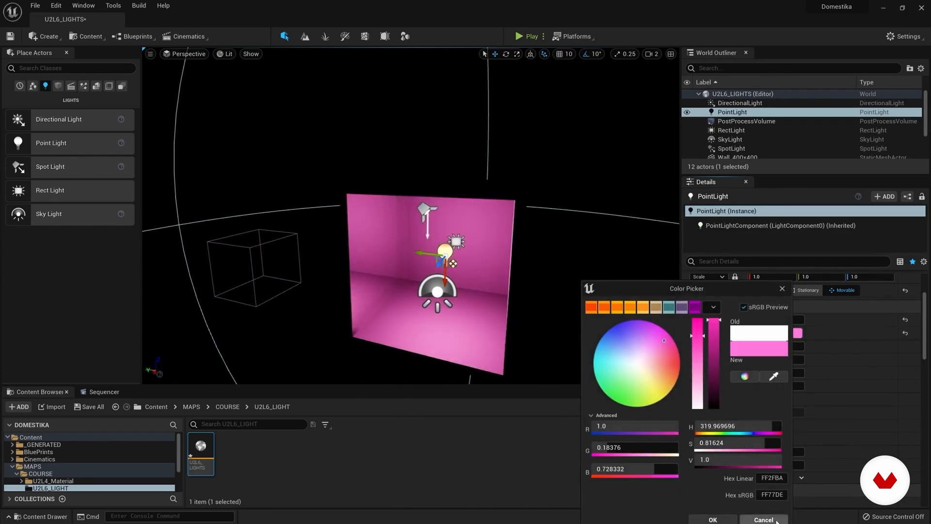
{"action": "left_click", "coordinate": [775, 520]}
Step: Adjust the point light's attenuation radius to about 714.7 while viewing its sphere around the room
{"action": "mouse_move", "coordinate": [534, 282]}
{"action": "right_mouse_down"}
{"action": "mouse_move", "coordinate": [548, 285]}
{"action": "mouse_move", "coordinate": [519, 250]}
{"action": "mouse_move", "coordinate": [539, 276]}
{"action": "right_mouse_up"}
{"action": "key", "text": "s"}
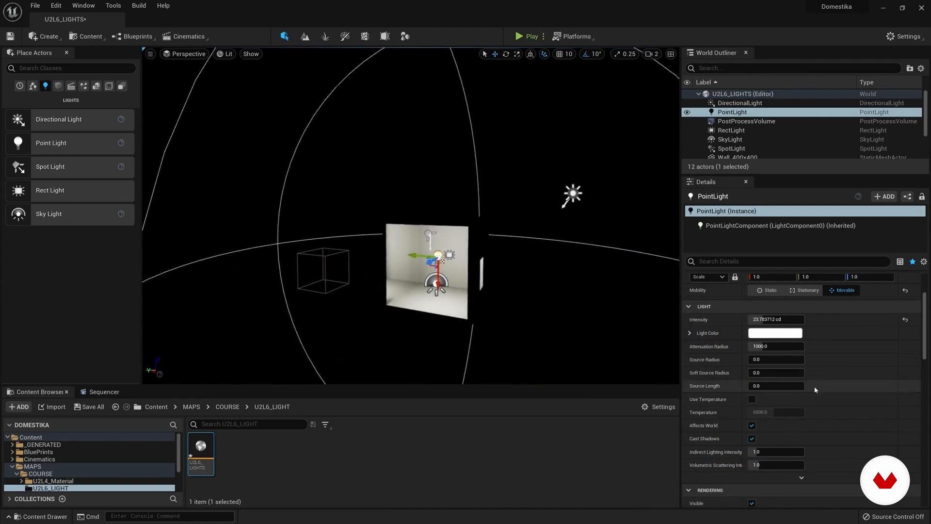
{"action": "mouse_move", "coordinate": [777, 345]}
{"action": "left_mouse_down"}
{"action": "mouse_move", "coordinate": [728, 345]}
{"action": "mouse_move", "coordinate": [764, 346]}
{"action": "left_mouse_up"}
{"action": "right_click_drag", "start_coordinate": [418, 219], "coordinate": [492, 231]}
{"action": "left_click_drag", "start_coordinate": [474, 262], "coordinate": [449, 263]}
{"action": "right_click_drag", "start_coordinate": [449, 263], "coordinate": [434, 263]}
{"action": "left_click_drag", "start_coordinate": [764, 347], "coordinate": [787, 347]}
{"action": "mouse_move", "coordinate": [437, 218]}
{"action": "right_mouse_down"}
{"action": "mouse_move", "coordinate": [412, 218]}
{"action": "mouse_move", "coordinate": [422, 225]}
{"action": "right_mouse_up"}
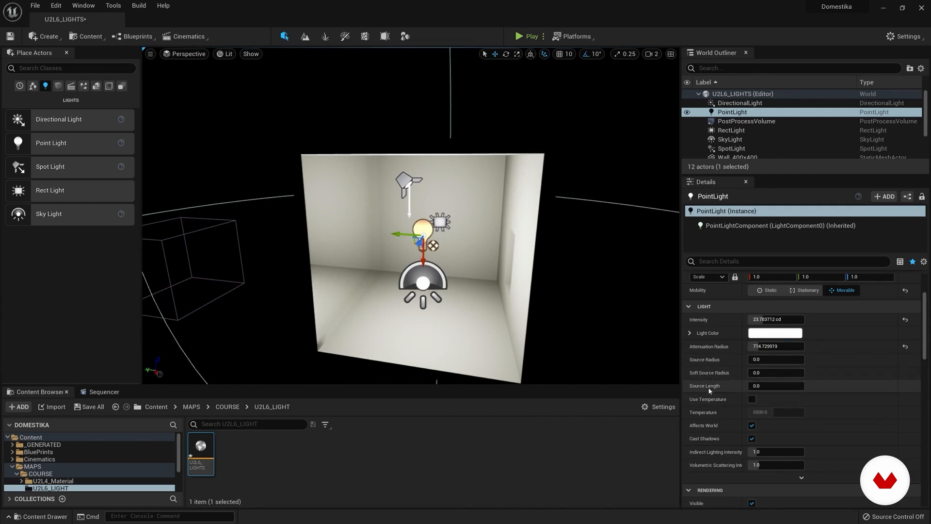
Step: Inspect the room from inside, reselect the point light and shift it slightly along its green axis
{"action": "mouse_move", "coordinate": [392, 242]}
{"action": "right_mouse_down"}
{"action": "mouse_move", "coordinate": [359, 242]}
{"action": "mouse_move", "coordinate": [400, 250]}
{"action": "mouse_move", "coordinate": [392, 242]}
{"action": "right_mouse_up"}
{"action": "key", "text": "w"}
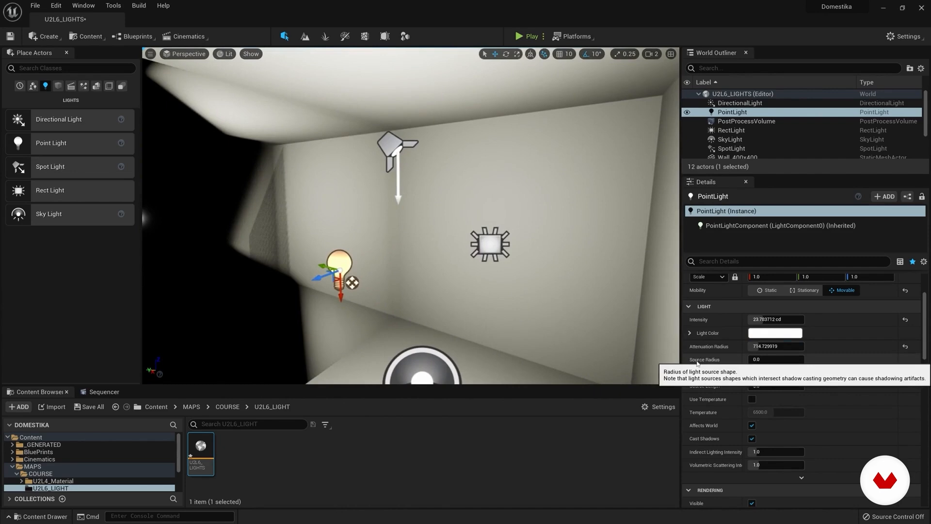
{"action": "key", "text": "s"}
{"action": "mouse_move", "coordinate": [325, 262]}
{"action": "right_mouse_down"}
{"action": "mouse_move", "coordinate": [325, 277]}
{"action": "mouse_move", "coordinate": [326, 261]}
{"action": "right_mouse_up"}
{"action": "key", "text": "w"}
{"action": "left_click", "coordinate": [326, 261]}
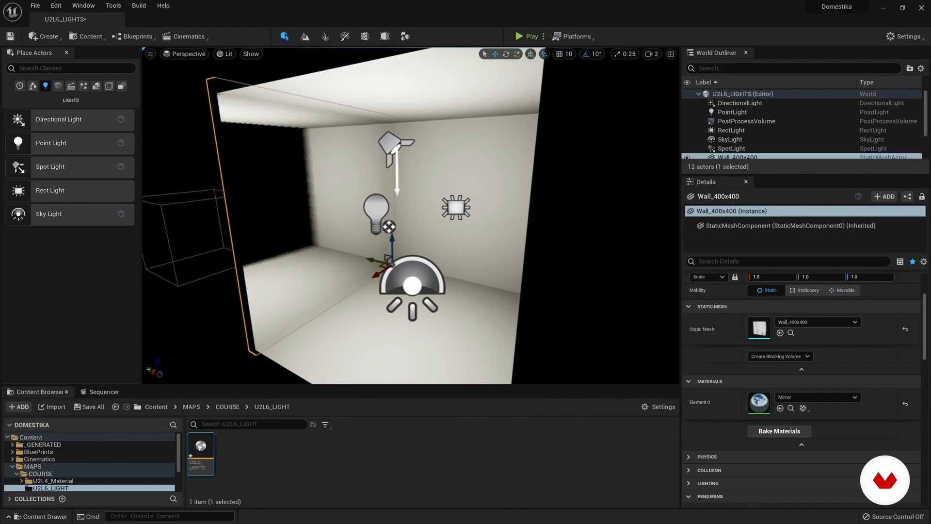
{"action": "left_click", "coordinate": [380, 210]}
{"action": "left_click_drag", "start_coordinate": [360, 215], "coordinate": [366, 215]}
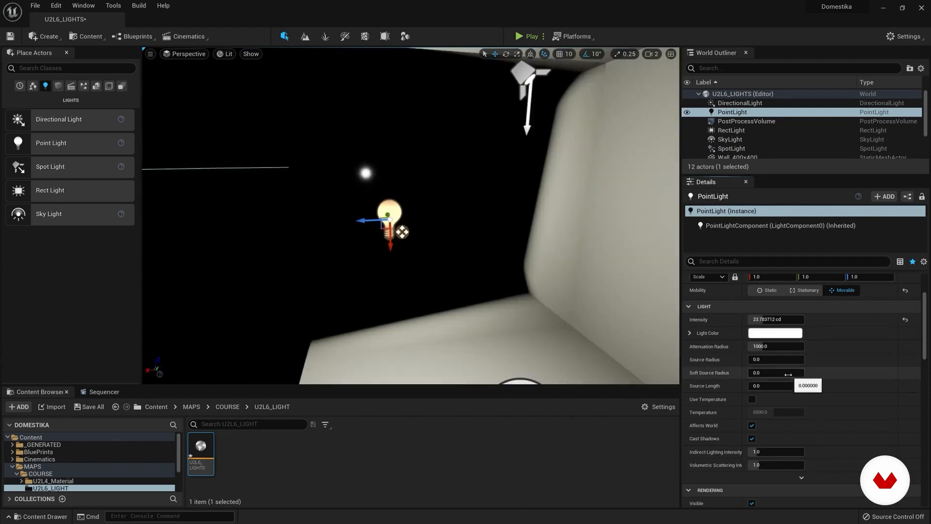
Step: Set the point light's attenuation radius to 1000, source radius to about 46.98, soft source radius to about 14.45 and source length to about 164.44
{"action": "left_click_drag", "start_coordinate": [787, 359], "coordinate": [752, 360]}
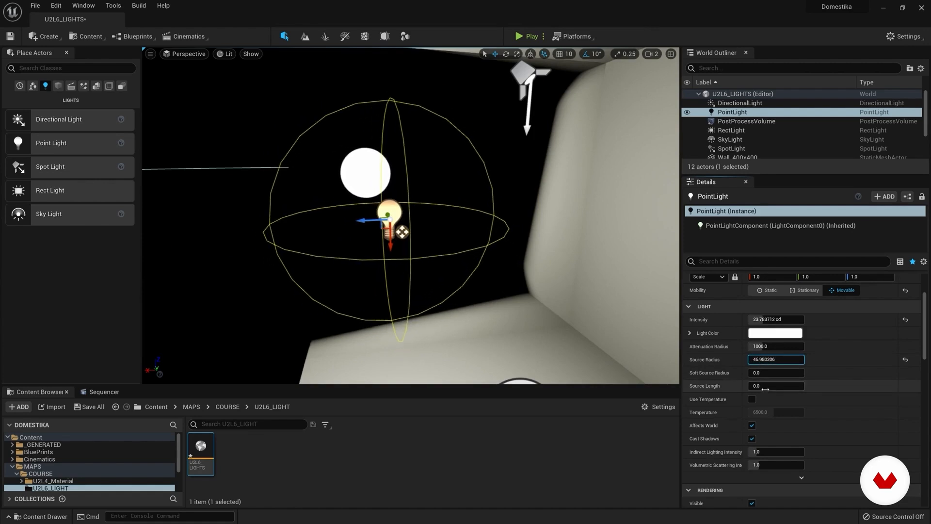
{"action": "left_click_drag", "start_coordinate": [776, 372], "coordinate": [820, 385]}
{"action": "mouse_move", "coordinate": [413, 218]}
{"action": "right_mouse_down"}
{"action": "mouse_move", "coordinate": [466, 218]}
{"action": "mouse_move", "coordinate": [395, 219]}
{"action": "mouse_move", "coordinate": [475, 218]}
{"action": "mouse_move", "coordinate": [427, 219]}
{"action": "right_mouse_up"}
Step: Try the point light's colour temperature at 12000 and about 2030, and turn Use Temperature off again
{"action": "left_click", "coordinate": [753, 400]}
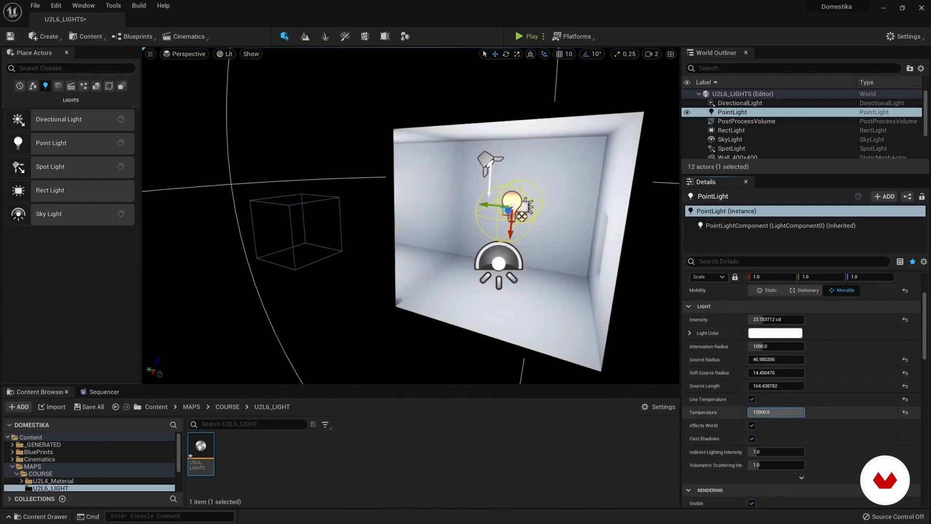
{"action": "left_click_drag", "start_coordinate": [794, 412], "coordinate": [767, 412]}
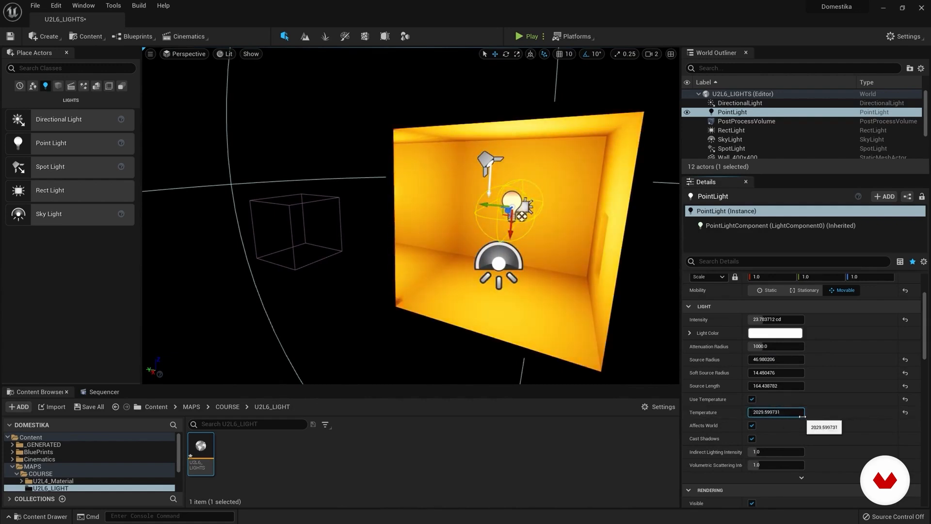
{"action": "left_click", "coordinate": [753, 399]}
Step: Try the point light outside the room with Cast Shadows turned off, and undo both changes
{"action": "scroll", "coordinate": [752, 402], "scroll_direction": "down", "scroll_amount": 1}
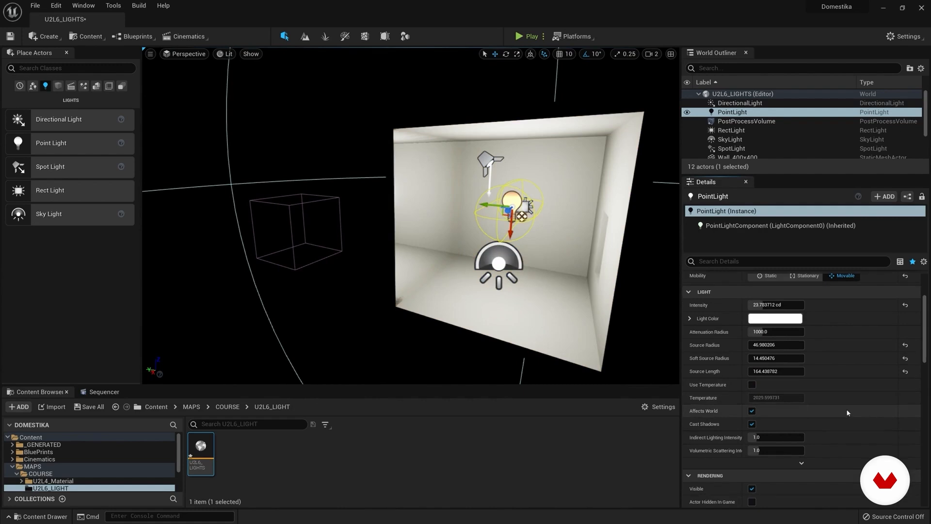
{"action": "left_click_drag", "start_coordinate": [486, 206], "coordinate": [647, 216]}
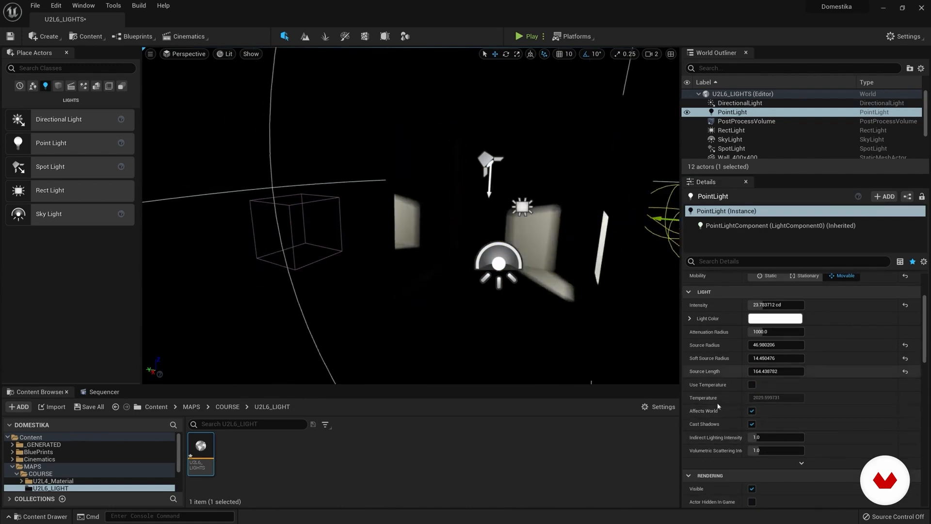
{"action": "left_click", "coordinate": [752, 424]}
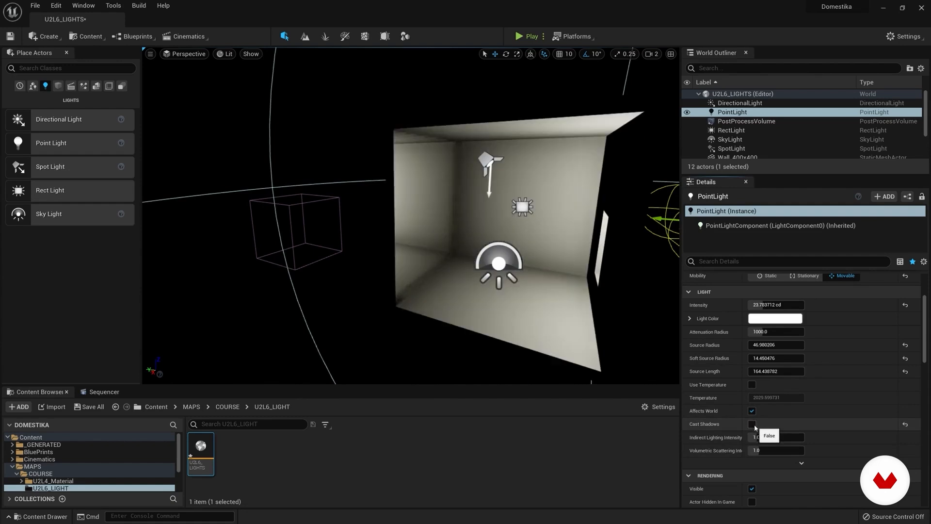
{"action": "key", "text": "ctrl+z"}
{"action": "key", "text": "ctrl+z"}
Step: Reposition the point light inside the room at about X 310.9, Y -237.4, Z 216.1
{"action": "left_click_drag", "start_coordinate": [507, 218], "coordinate": [502, 219]}
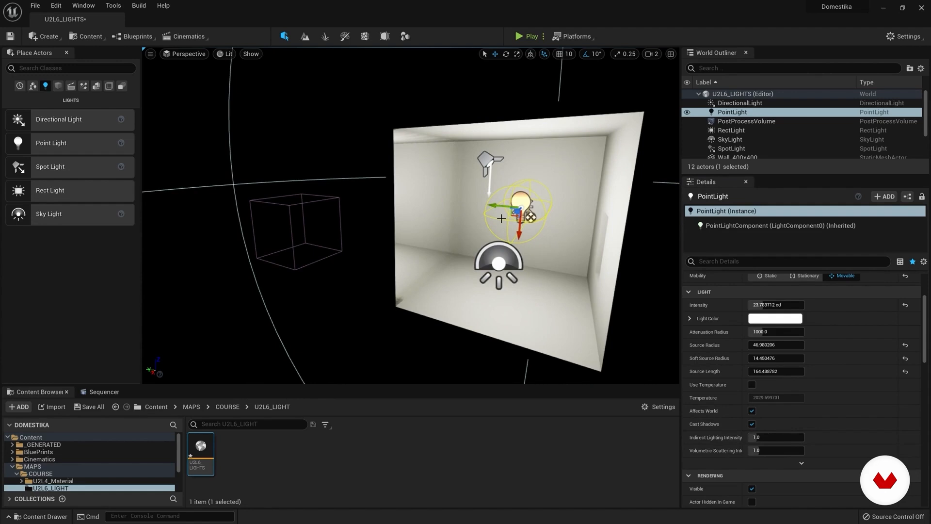
{"action": "left_click_drag", "start_coordinate": [520, 236], "coordinate": [521, 249]}
{"action": "left_click_drag", "start_coordinate": [521, 249], "coordinate": [489, 250], "text": "alt"}
Step: Enlarge the World Outliner area and turn off Affects World for the point light
{"action": "scroll", "coordinate": [788, 365], "scroll_direction": "down", "scroll_amount": 3}
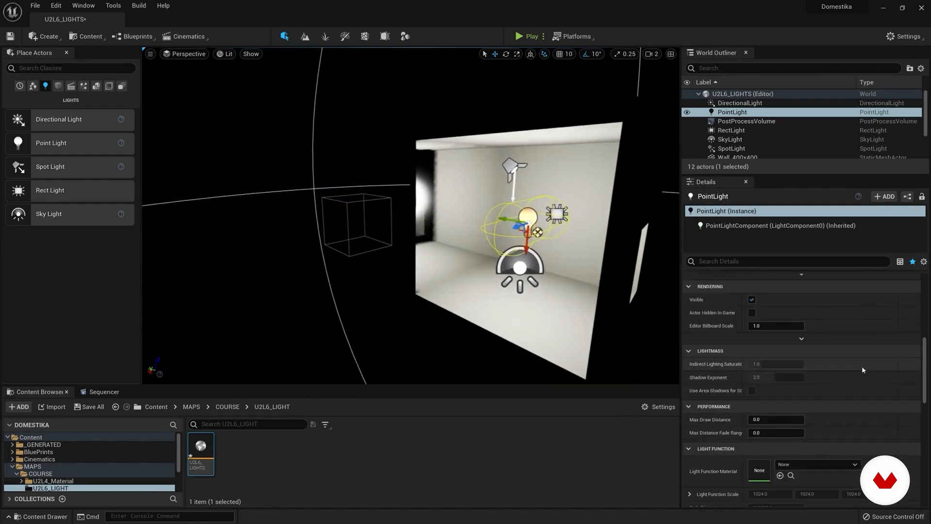
{"action": "left_click_drag", "start_coordinate": [924, 354], "coordinate": [815, 276]}
{"action": "left_click_drag", "start_coordinate": [778, 178], "coordinate": [776, 233]}
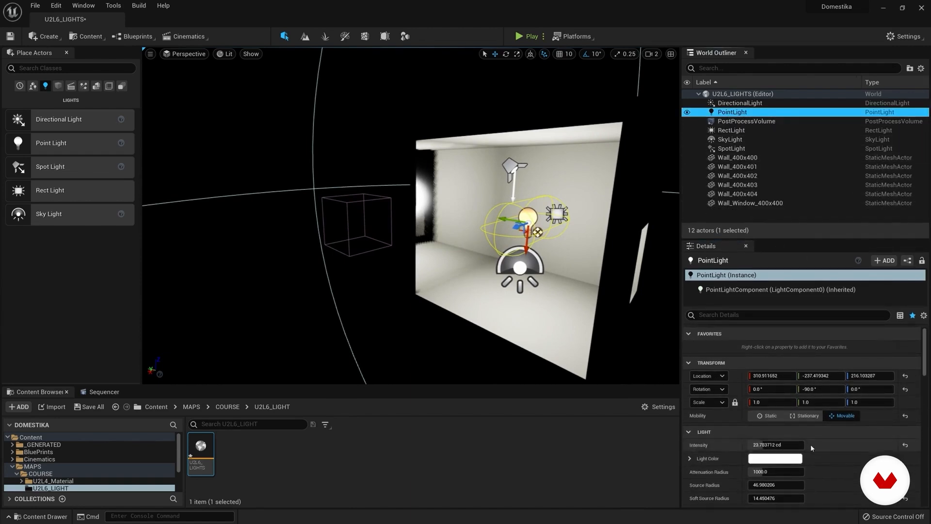
{"action": "scroll", "coordinate": [811, 449], "scroll_direction": "down", "scroll_amount": 5}
{"action": "left_click", "coordinate": [752, 479]}
Step: Select the spot light and turn on its Affects World option
{"action": "left_click", "coordinate": [733, 149]}
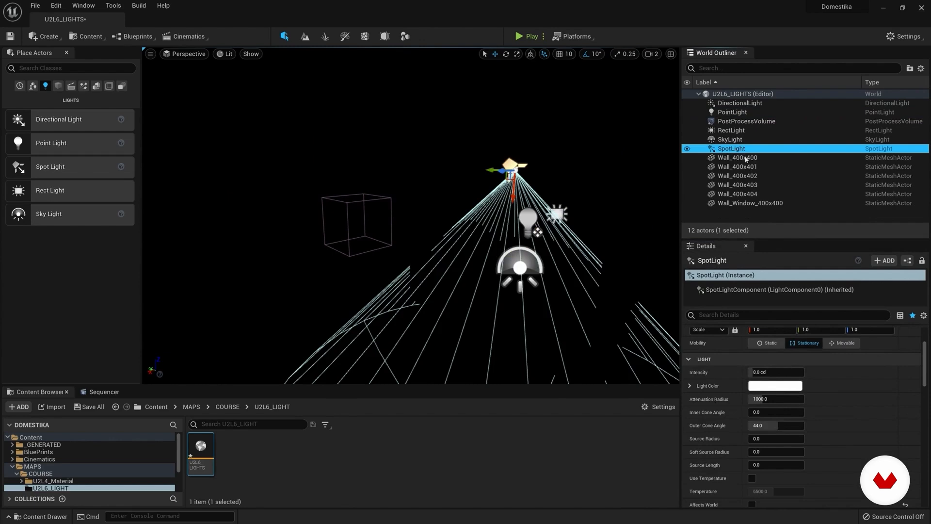
{"action": "scroll", "coordinate": [776, 451], "scroll_direction": "down", "scroll_amount": 4}
{"action": "left_click", "coordinate": [752, 446]}
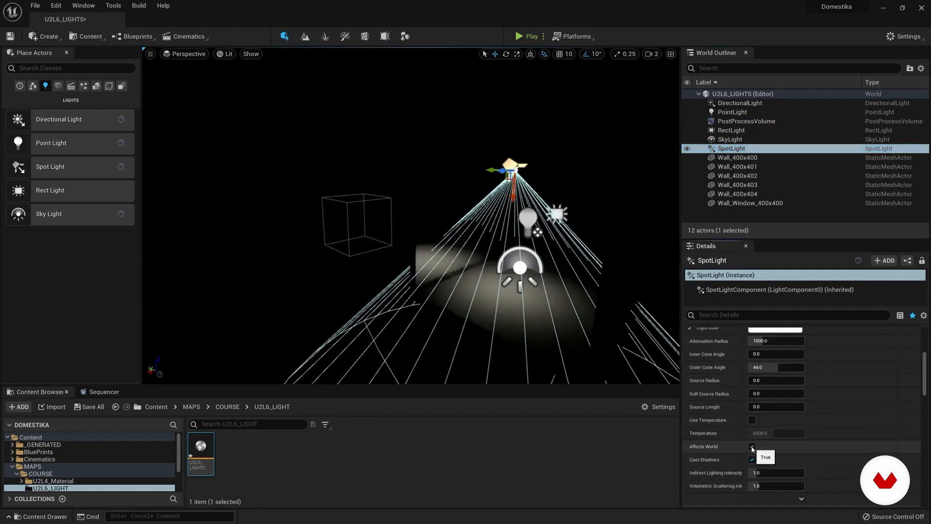
Step: Set the spot light's mobility to Movable and raise its intensity to about 49.14 cd
{"action": "right_click_drag", "start_coordinate": [532, 219], "coordinate": [575, 229]}
{"action": "left_click_drag", "start_coordinate": [416, 182], "coordinate": [417, 162]}
{"action": "right_click_drag", "start_coordinate": [417, 162], "coordinate": [397, 168]}
{"action": "scroll", "coordinate": [869, 389], "scroll_direction": "up", "scroll_amount": 5}
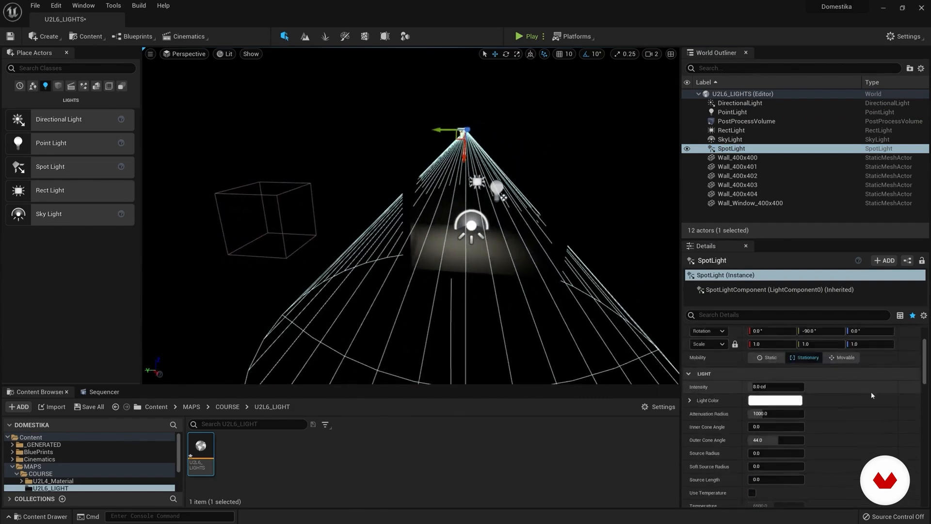
{"action": "left_click", "coordinate": [844, 359]}
{"action": "mouse_move", "coordinate": [924, 370]}
{"action": "left_mouse_down"}
{"action": "mouse_move", "coordinate": [925, 359]}
{"action": "mouse_move", "coordinate": [925, 371]}
{"action": "left_mouse_up"}
{"action": "mouse_move", "coordinate": [765, 364]}
{"action": "left_mouse_down"}
{"action": "mouse_move", "coordinate": [790, 364]}
{"action": "mouse_move", "coordinate": [773, 364]}
{"action": "left_mouse_up"}
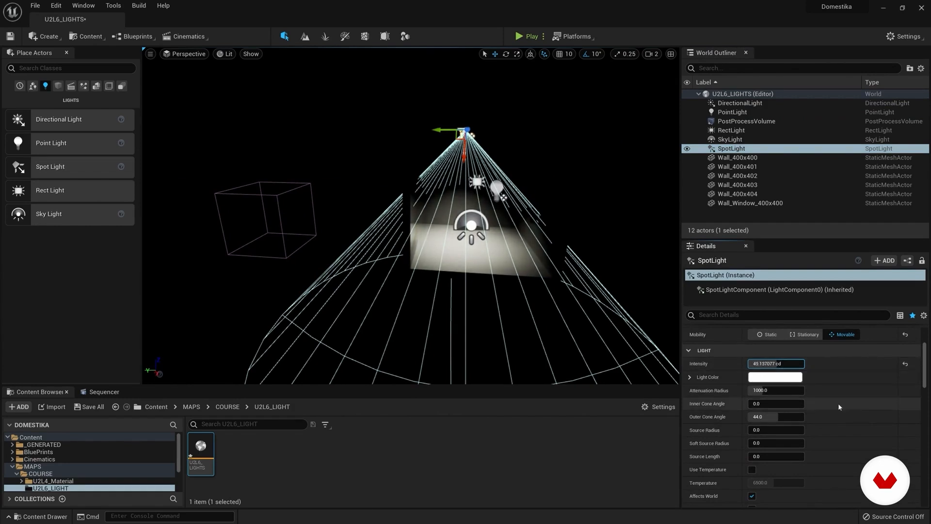
Step: Set the spot light's inner cone angle to about 20.21 and its outer cone angle to about 44.51
{"action": "scroll", "coordinate": [844, 397], "scroll_direction": "down", "scroll_amount": 3}
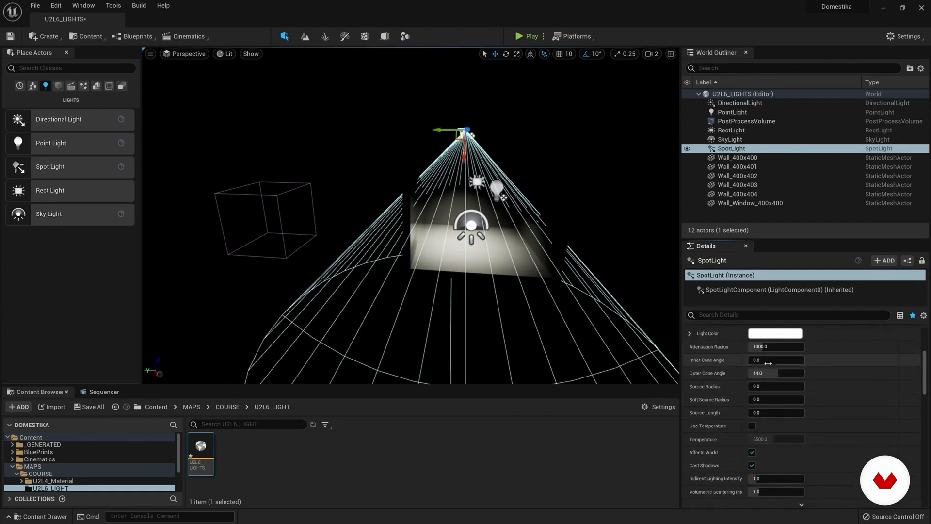
{"action": "mouse_move", "coordinate": [765, 362]}
{"action": "left_mouse_down"}
{"action": "mouse_move", "coordinate": [776, 361]}
{"action": "mouse_move", "coordinate": [766, 361]}
{"action": "mouse_move", "coordinate": [776, 375]}
{"action": "mouse_move", "coordinate": [763, 375]}
{"action": "mouse_move", "coordinate": [776, 375]}
{"action": "left_mouse_up"}
{"action": "right_click_drag", "start_coordinate": [511, 267], "coordinate": [463, 251]}
{"action": "key", "text": "w"}
{"action": "key", "text": "s"}
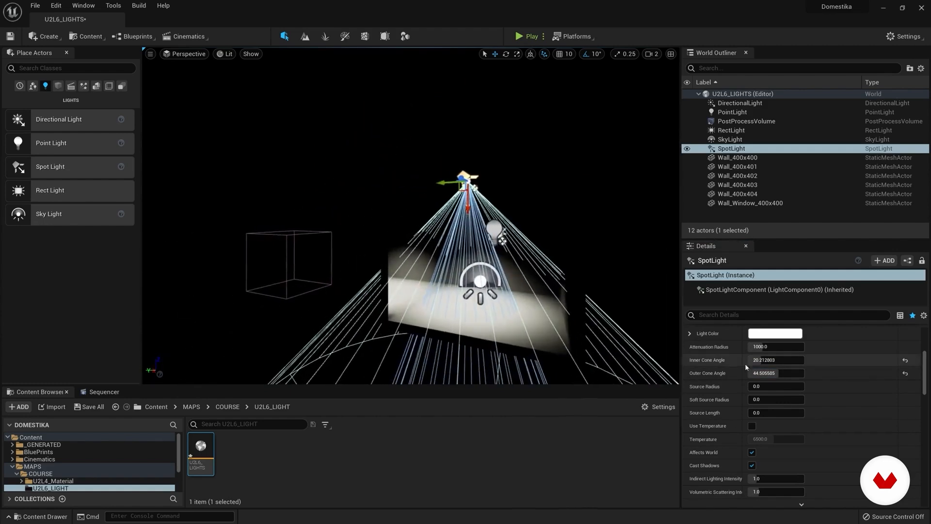
Step: Turn off Affects World for the spot light and turn it on for the rect light
{"action": "scroll", "coordinate": [753, 445], "scroll_direction": "down", "scroll_amount": 1}
{"action": "left_click", "coordinate": [752, 443]}
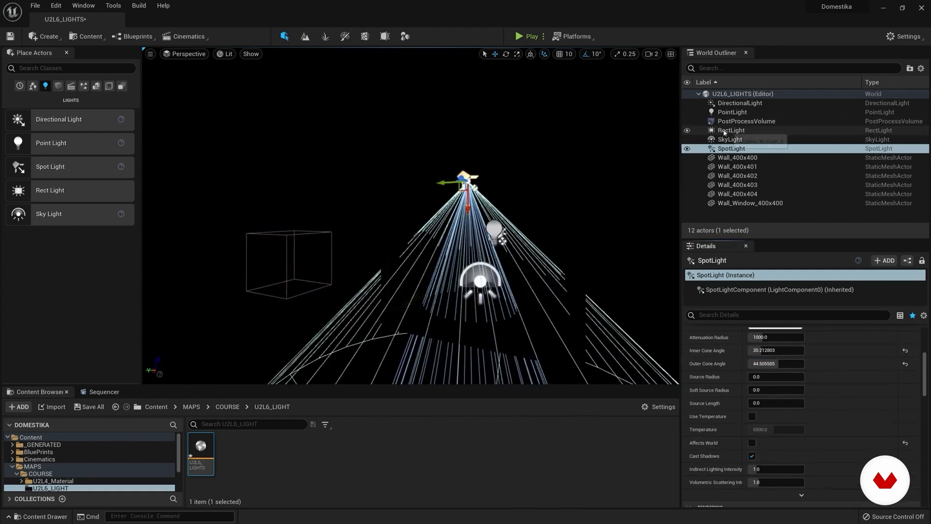
{"action": "left_click_drag", "start_coordinate": [727, 132], "coordinate": [731, 134]}
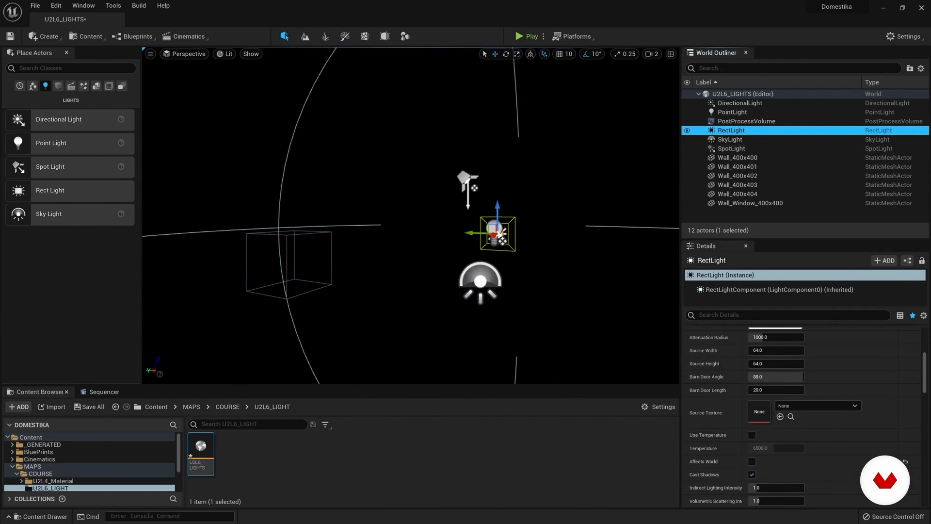
{"action": "scroll", "coordinate": [845, 433], "scroll_direction": "down", "scroll_amount": 1}
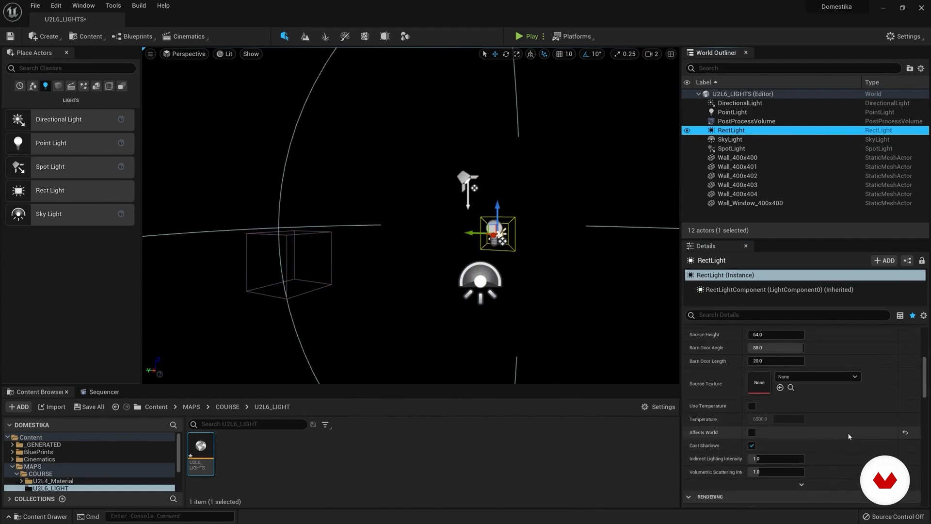
{"action": "left_click", "coordinate": [752, 433]}
Step: Set the rect light to Movable and enlarge its source to about 161.7 wide and 205.6 high
{"action": "left_click_drag", "start_coordinate": [492, 235], "coordinate": [491, 237]}
{"action": "right_click_drag", "start_coordinate": [490, 237], "coordinate": [499, 263]}
{"action": "key", "text": "w"}
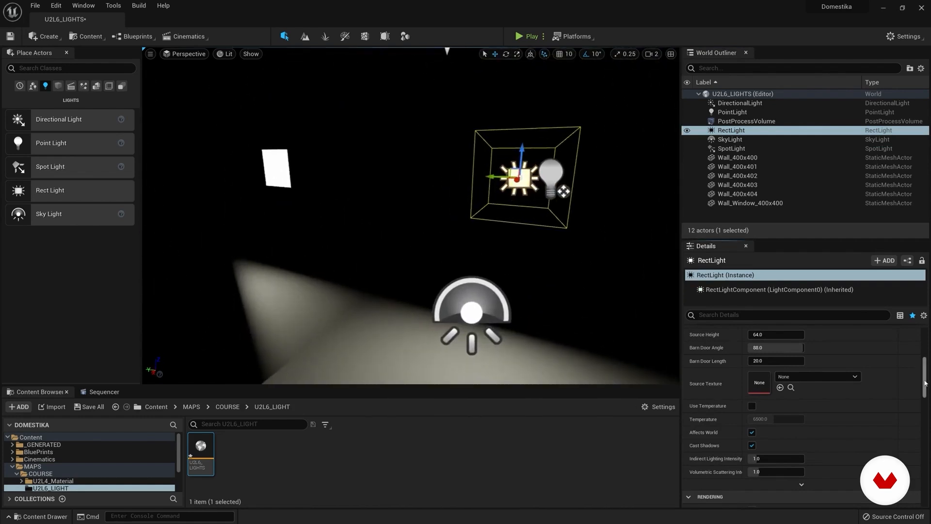
{"action": "left_click_drag", "start_coordinate": [925, 386], "coordinate": [925, 368]}
{"action": "left_click", "coordinate": [843, 369]}
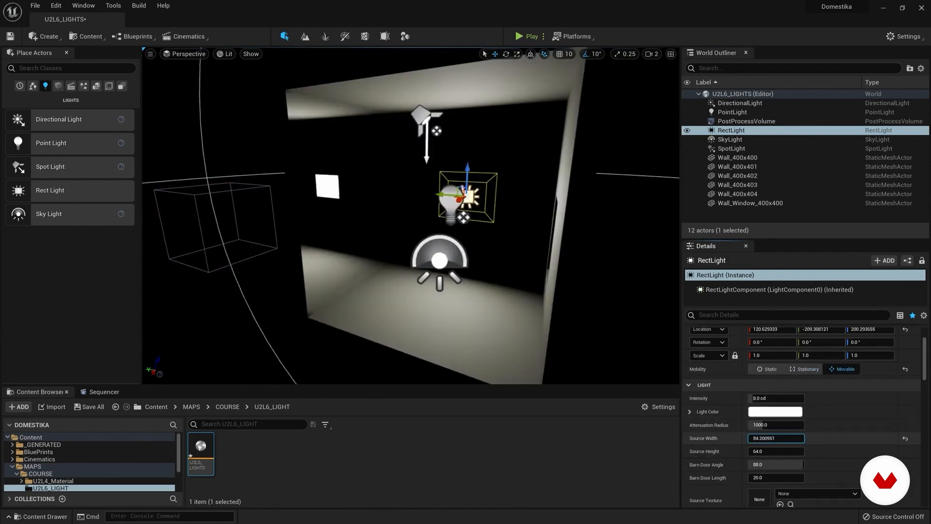
{"action": "left_click_drag", "start_coordinate": [757, 452], "coordinate": [824, 451]}
Step: Set the rect light's source height to about 138.1, barn door angle to about 31.68 and barn door length to about 40.62
{"action": "scroll", "coordinate": [734, 450], "scroll_direction": "down", "scroll_amount": 1}
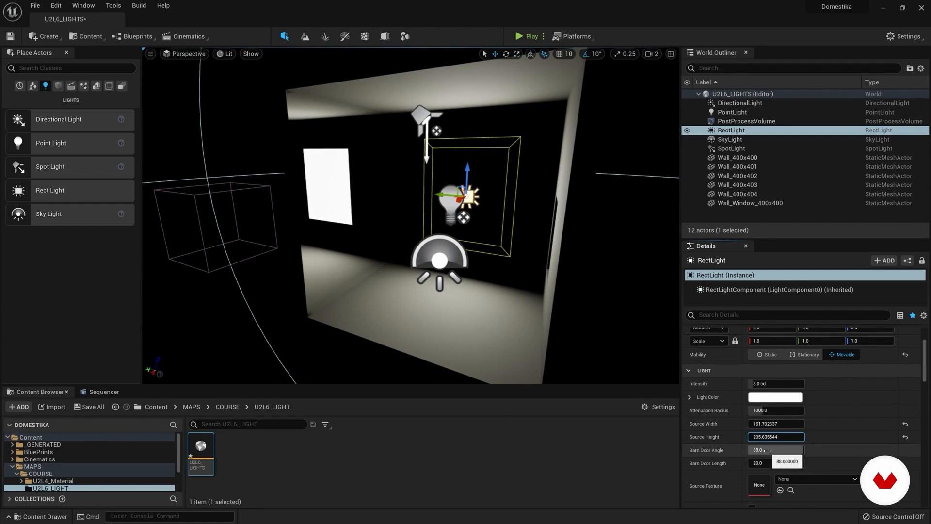
{"action": "mouse_move", "coordinate": [776, 449]}
{"action": "left_mouse_down"}
{"action": "mouse_move", "coordinate": [757, 462]}
{"action": "mouse_move", "coordinate": [773, 450]}
{"action": "left_mouse_up"}
{"action": "left_click_drag", "start_coordinate": [774, 437], "coordinate": [776, 462]}
{"action": "right_click_drag", "start_coordinate": [557, 272], "coordinate": [504, 298]}
{"action": "key", "text": "w"}
{"action": "key", "text": "s"}
{"action": "left_click_drag", "start_coordinate": [773, 463], "coordinate": [796, 462]}
{"action": "right_click_drag", "start_coordinate": [558, 271], "coordinate": [524, 282]}
{"action": "key", "text": "w"}
{"action": "mouse_move", "coordinate": [776, 463]}
{"action": "left_mouse_down"}
{"action": "mouse_move", "coordinate": [791, 463]}
{"action": "mouse_move", "coordinate": [757, 450]}
{"action": "mouse_move", "coordinate": [759, 463]}
{"action": "mouse_move", "coordinate": [776, 449]}
{"action": "mouse_move", "coordinate": [751, 449]}
{"action": "mouse_move", "coordinate": [768, 450]}
{"action": "left_mouse_up"}
{"action": "right_click_drag", "start_coordinate": [436, 218], "coordinate": [514, 238]}
{"action": "right_click_drag", "start_coordinate": [647, 223], "coordinate": [642, 218]}
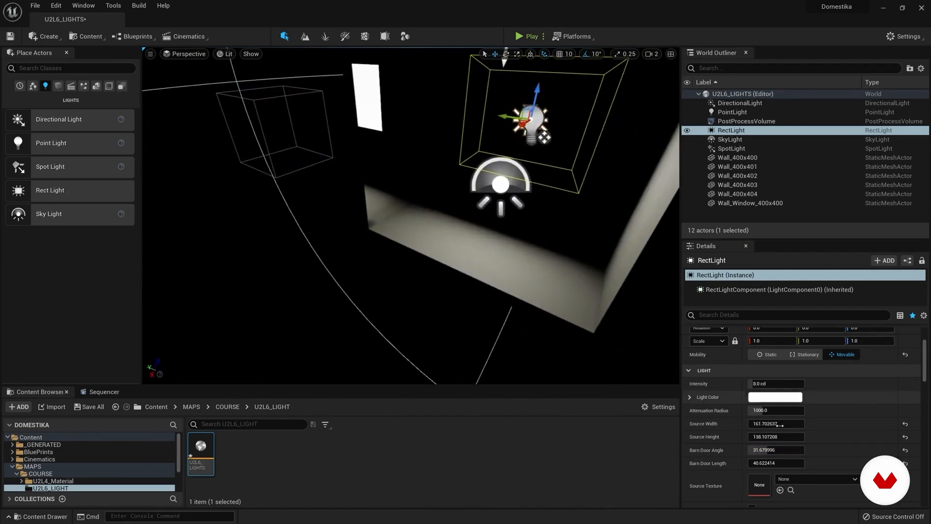
Step: Reduce the rect light's barn door length to about 38.64 and its barn door angle to about 11.66, keeping the rect light selected
{"action": "left_click_drag", "start_coordinate": [771, 463], "coordinate": [757, 450]}
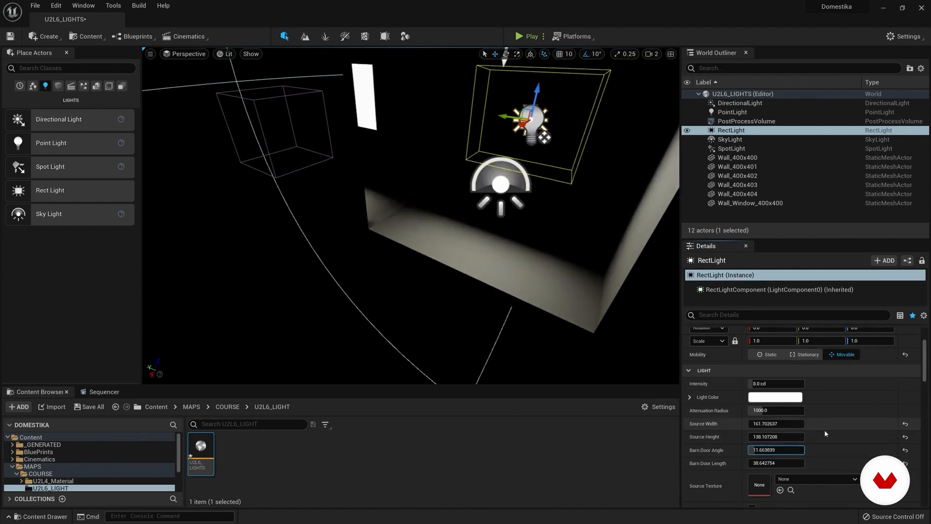
{"action": "scroll", "coordinate": [825, 430], "scroll_direction": "down", "scroll_amount": 5}
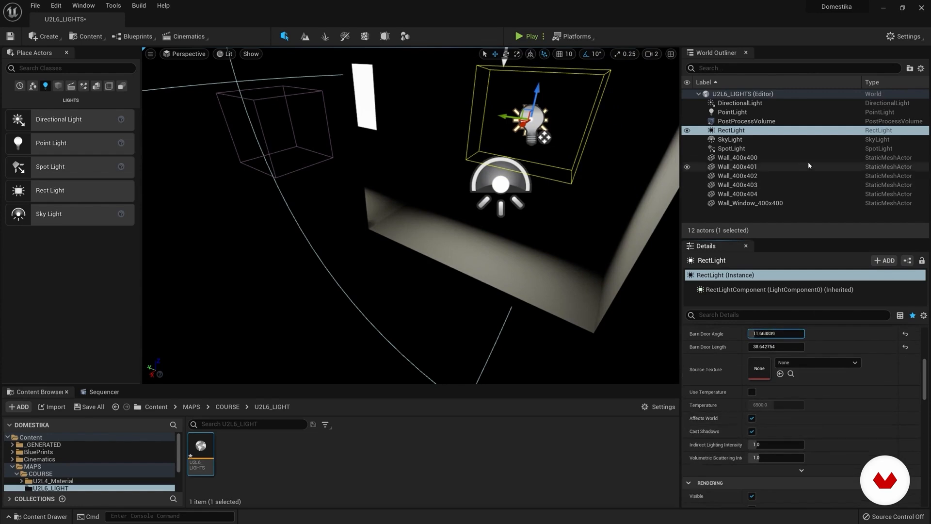
{"action": "key", "text": "f"}
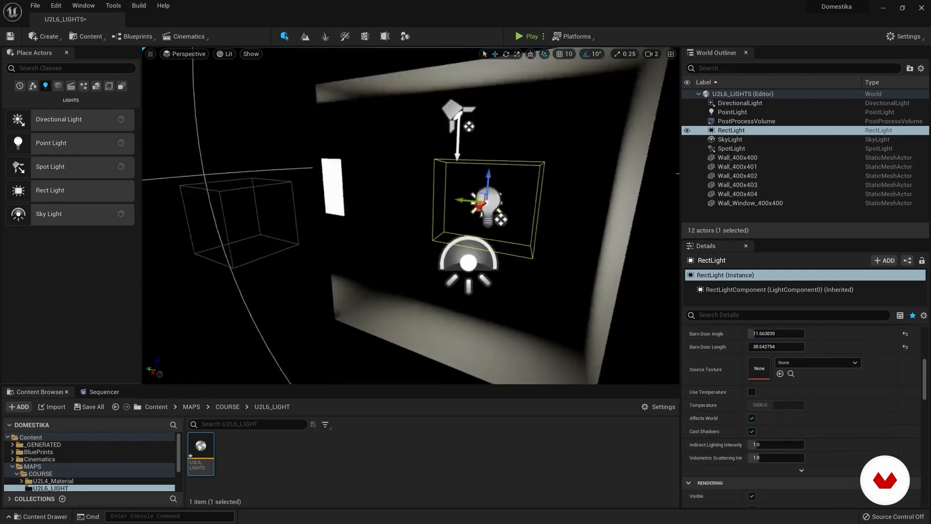
{"action": "left_click", "coordinate": [730, 140]}
{"action": "left_click", "coordinate": [731, 131]}
{"action": "mouse_move", "coordinate": [450, 182]}
{"action": "left_mouse_down"}
{"action": "mouse_move", "coordinate": [446, 175]}
{"action": "mouse_move", "coordinate": [441, 188]}
{"action": "left_mouse_up"}
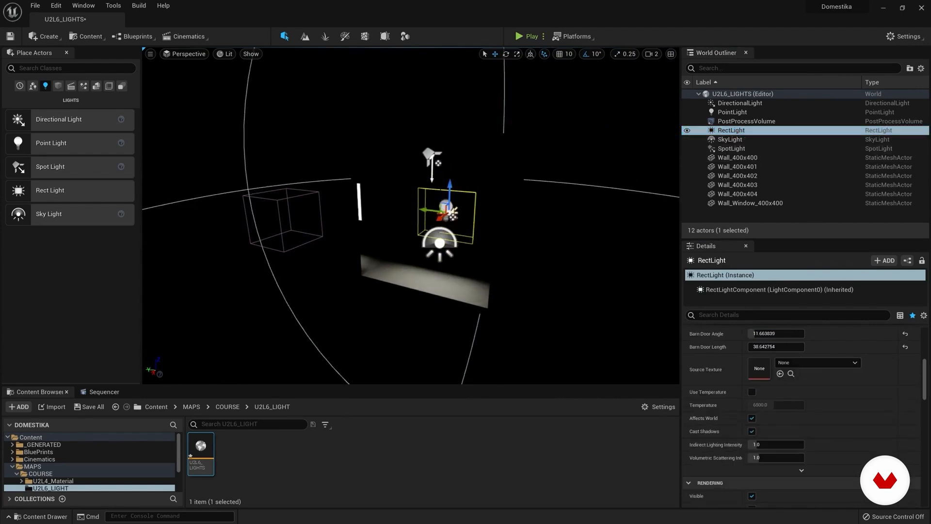
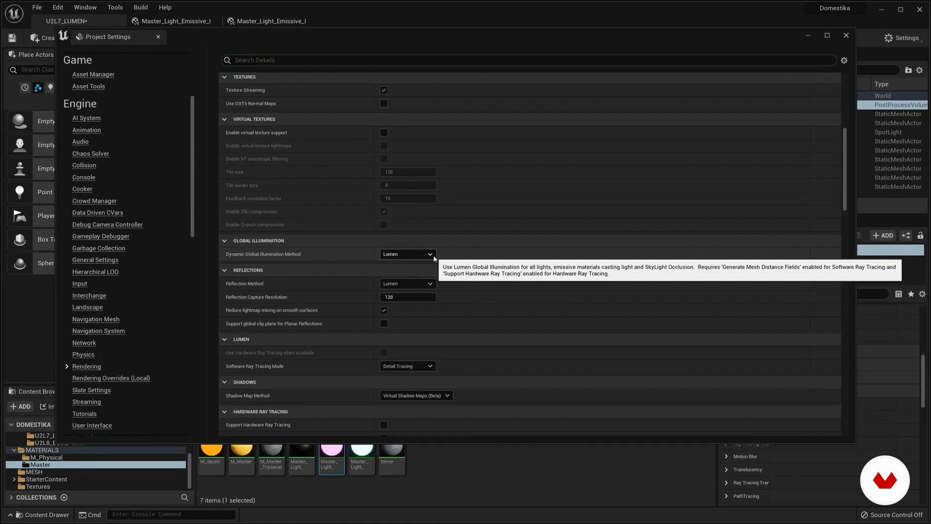
Step: Select Lumen as the dynamic global illumination method and Detail Tracing as the software ray tracing mode, and close the project settings
{"action": "left_click", "coordinate": [430, 254]}
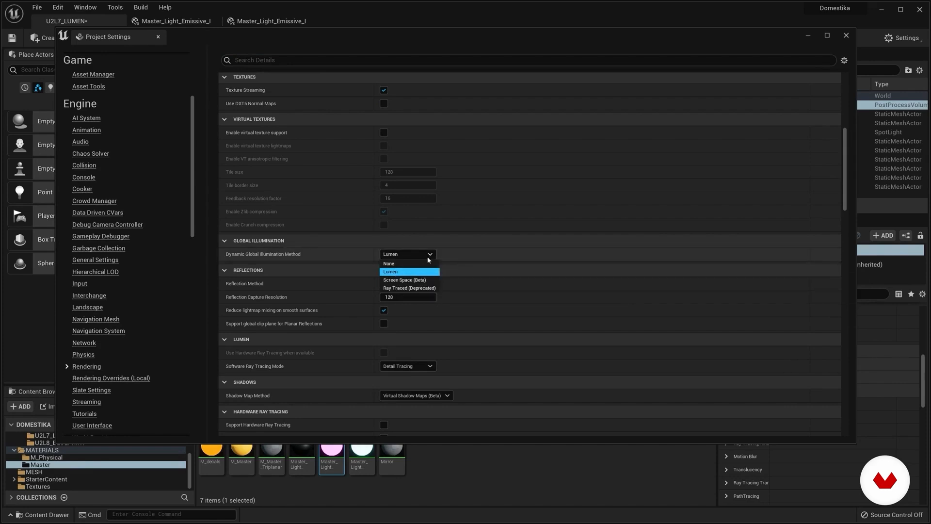
{"action": "left_click", "coordinate": [410, 271]}
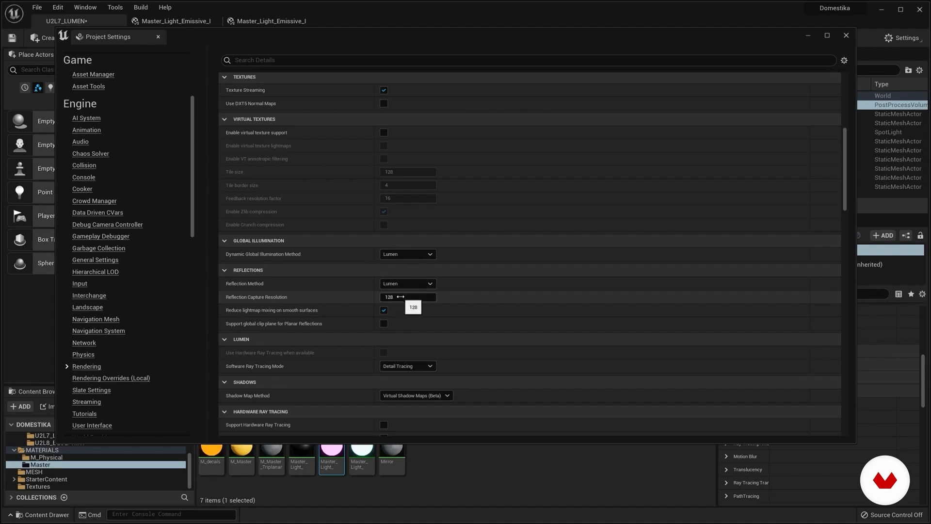
{"action": "scroll", "coordinate": [512, 315], "scroll_direction": "down", "scroll_amount": 1}
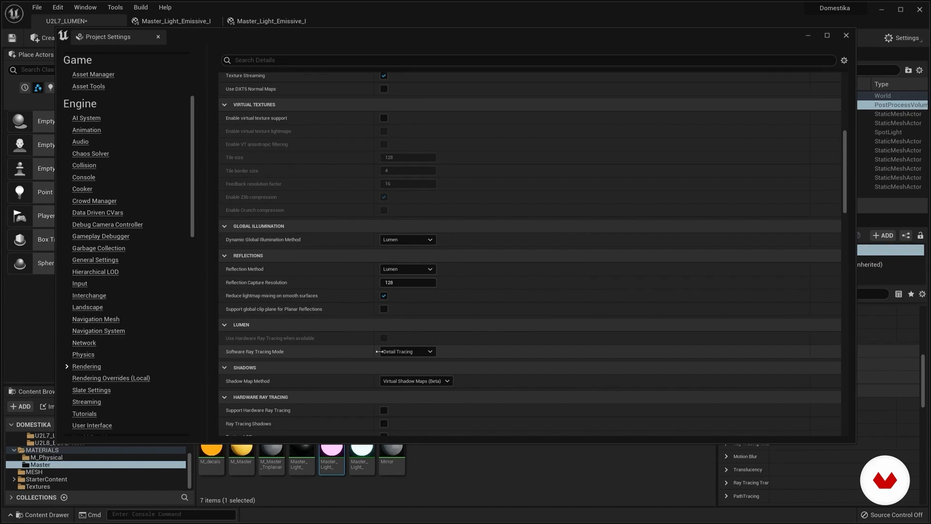
{"action": "left_click", "coordinate": [406, 351]}
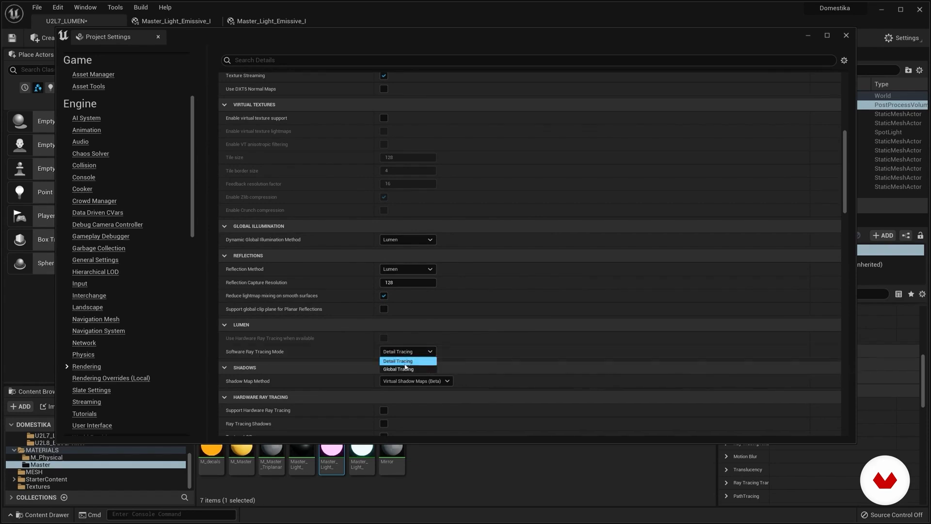
{"action": "left_click", "coordinate": [410, 360]}
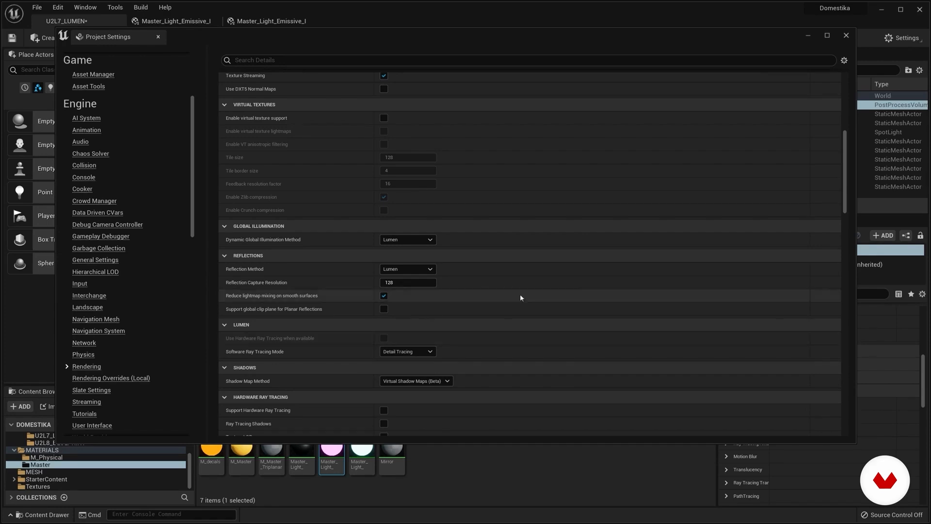
{"action": "left_click_drag", "start_coordinate": [856, 373], "coordinate": [751, 374]}
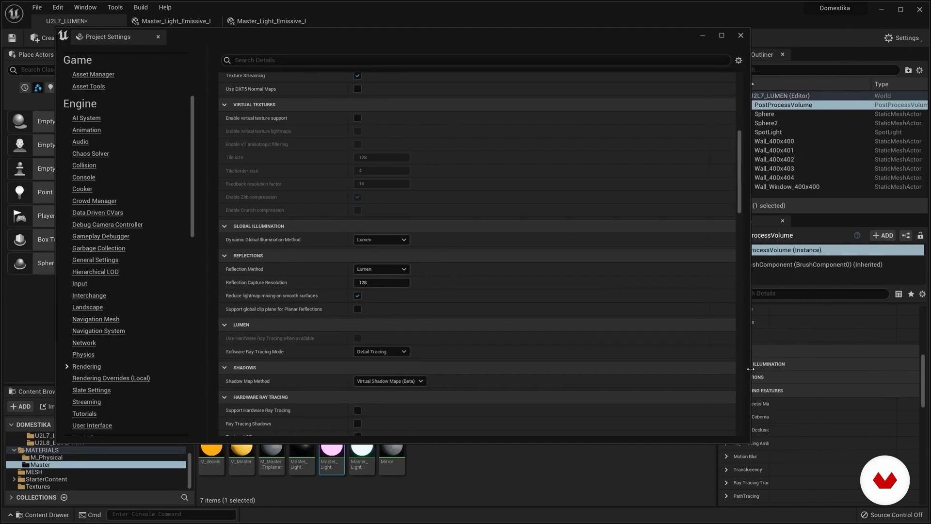
{"action": "left_click", "coordinate": [743, 36]}
Step: Review the PostProcessVolume's Infinite Extent (Unbound) setting and move the volume farther from the room along its Y axis
{"action": "mouse_move", "coordinate": [485, 219]}
{"action": "right_mouse_down"}
{"action": "mouse_move", "coordinate": [496, 222]}
{"action": "mouse_move", "coordinate": [471, 221]}
{"action": "mouse_move", "coordinate": [480, 224]}
{"action": "right_mouse_up"}
{"action": "left_click_drag", "start_coordinate": [795, 213], "coordinate": [795, 232]}
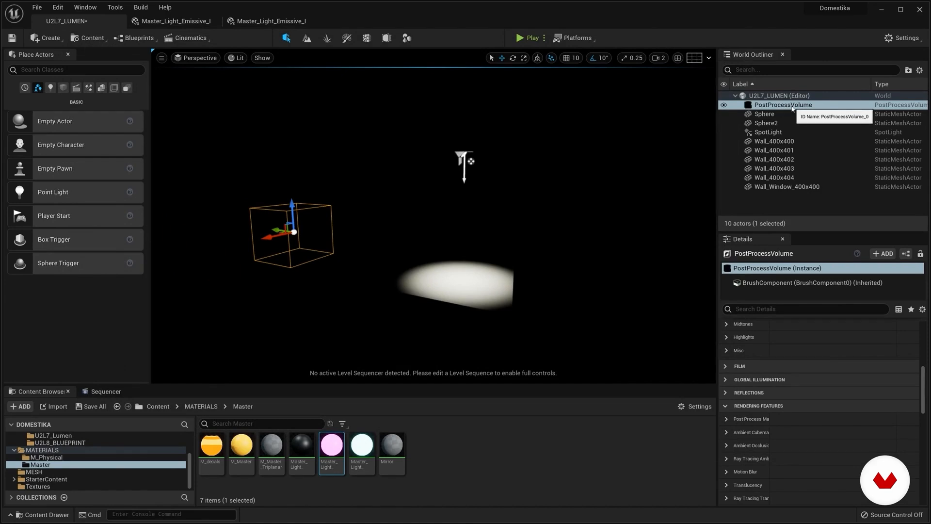
{"action": "scroll", "coordinate": [801, 415], "scroll_direction": "down", "scroll_amount": 7}
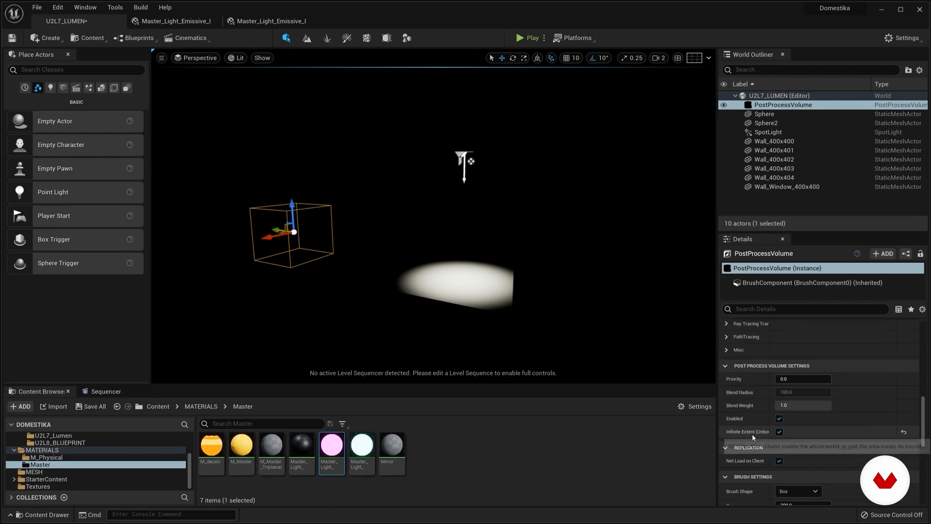
{"action": "left_click_drag", "start_coordinate": [718, 416], "coordinate": [694, 416]}
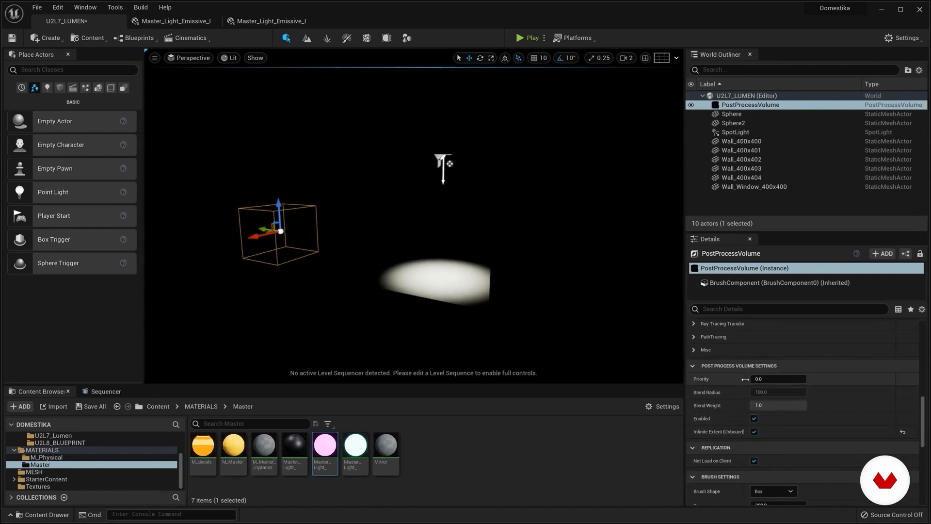
{"action": "left_click_drag", "start_coordinate": [748, 381], "coordinate": [765, 381]}
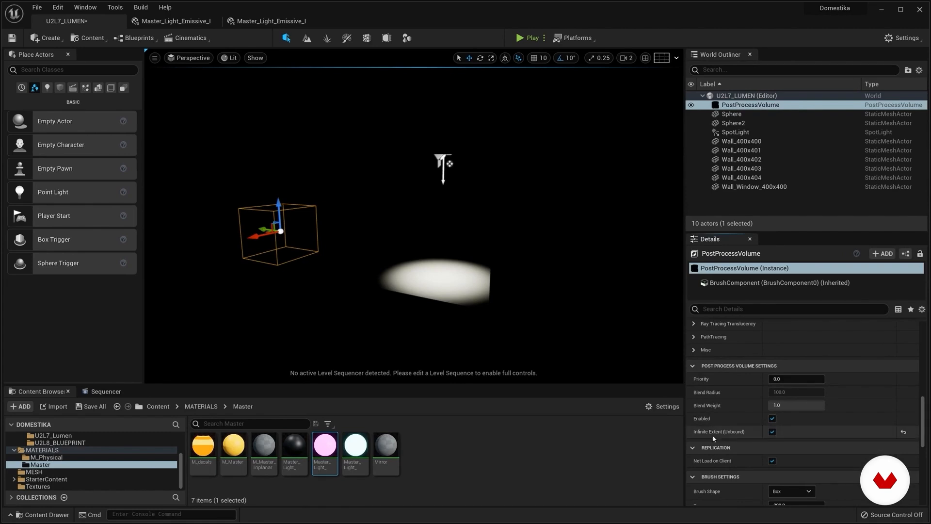
{"action": "left_click_drag", "start_coordinate": [685, 427], "coordinate": [739, 427]}
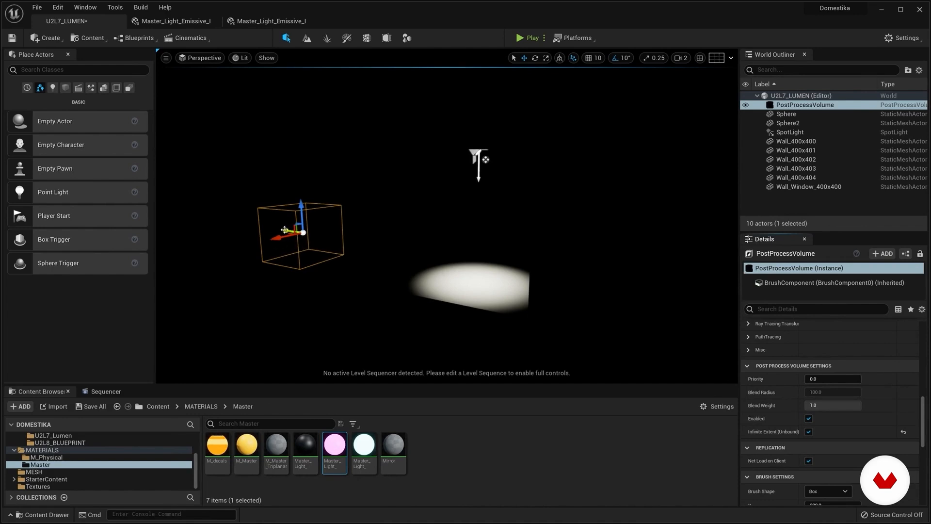
{"action": "left_click_drag", "start_coordinate": [287, 230], "coordinate": [227, 228]}
{"action": "mouse_move", "coordinate": [492, 283]}
{"action": "right_mouse_down"}
{"action": "mouse_move", "coordinate": [484, 275]}
{"action": "mouse_move", "coordinate": [504, 289]}
{"action": "right_mouse_up"}
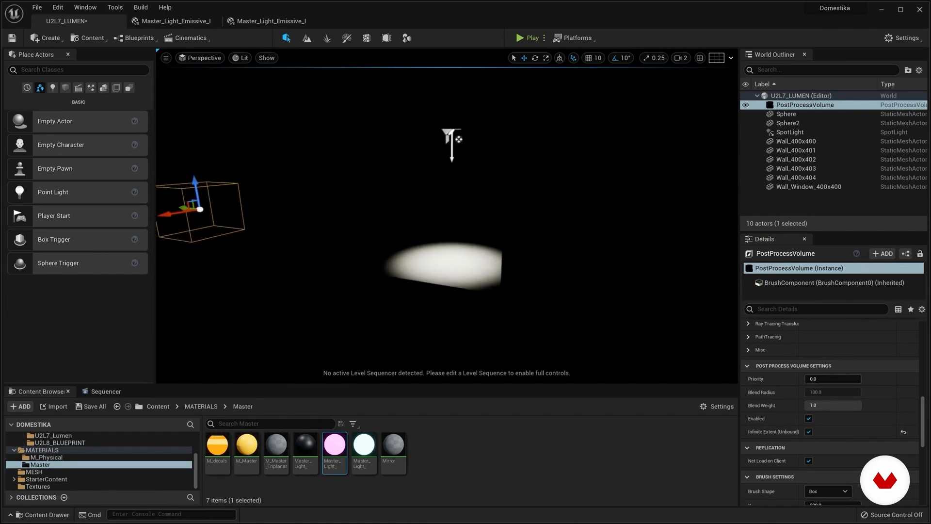
Step: Show the viewport in Unlit mode and inspect the room's side wall and floor pieces
{"action": "left_click", "coordinate": [241, 58]}
{"action": "left_click", "coordinate": [255, 93]}
{"action": "right_click_drag", "start_coordinate": [388, 204], "coordinate": [426, 199]}
{"action": "left_click", "coordinate": [370, 151]}
{"action": "left_click", "coordinate": [335, 210]}
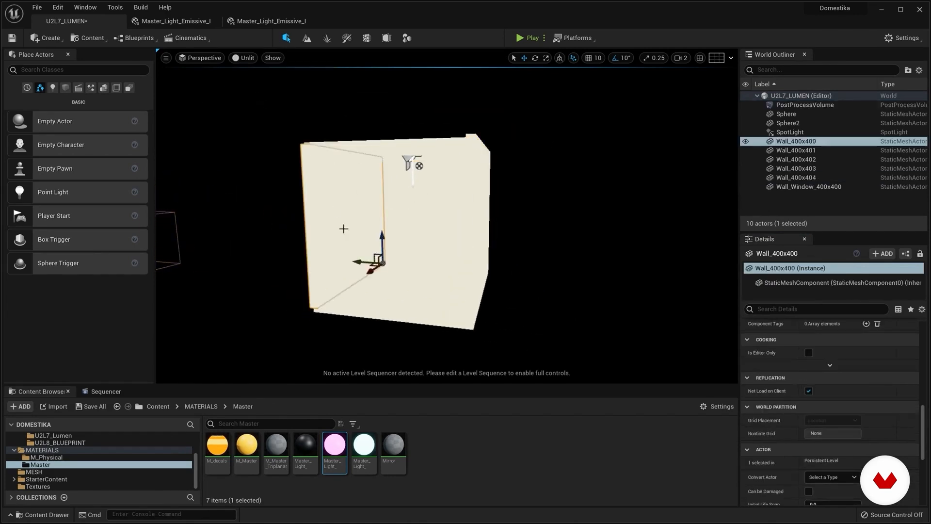
{"action": "left_click", "coordinate": [402, 293]}
{"action": "right_click_drag", "start_coordinate": [461, 227], "coordinate": [387, 237]}
{"action": "mouse_move", "coordinate": [480, 153]}
{"action": "right_mouse_down"}
{"action": "mouse_move", "coordinate": [423, 138]}
{"action": "mouse_move", "coordinate": [485, 145]}
{"action": "right_mouse_up"}
Step: Return the viewport to Lit mode and select the SpotLight to view its cone inside the room
{"action": "left_click", "coordinate": [242, 58]}
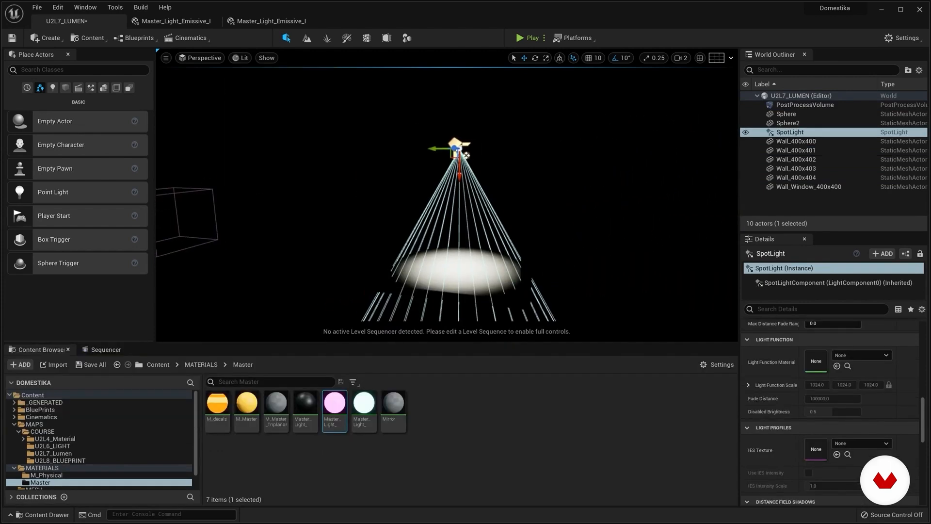
{"action": "right_click_drag", "start_coordinate": [485, 189], "coordinate": [464, 190]}
{"action": "left_click_drag", "start_coordinate": [508, 175], "coordinate": [509, 193]}
{"action": "right_click_drag", "start_coordinate": [508, 193], "coordinate": [542, 198]}
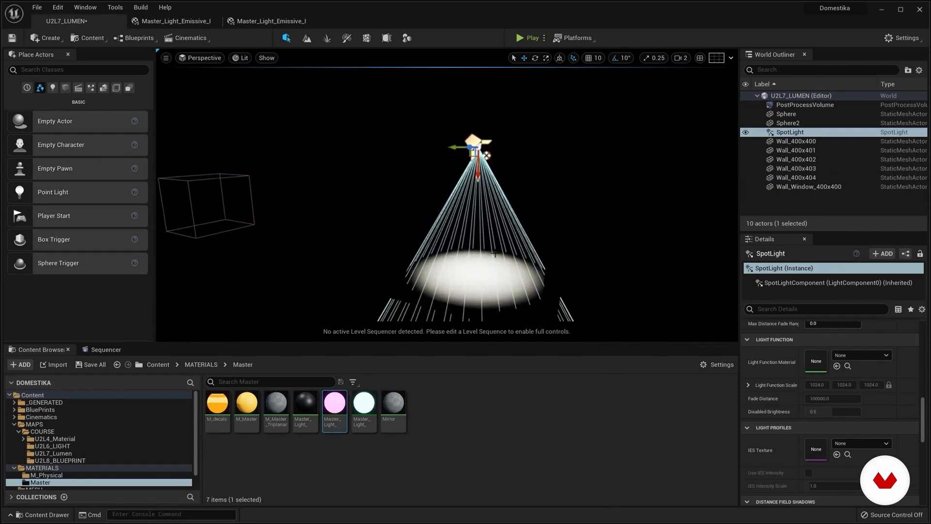
{"action": "right_click_drag", "start_coordinate": [543, 198], "coordinate": [590, 214]}
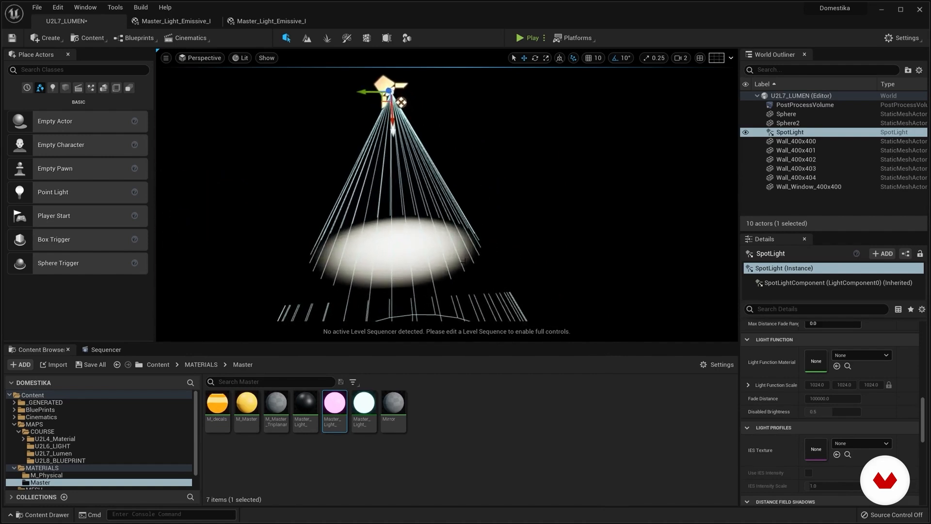
Step: Place a cube at the edge of the spotlight's lit floor area and compare it with the SpotLight's cone
{"action": "left_click", "coordinate": [65, 88]}
{"action": "left_click_drag", "start_coordinate": [64, 165], "coordinate": [449, 263]}
{"action": "right_click_drag", "start_coordinate": [450, 262], "coordinate": [439, 282]}
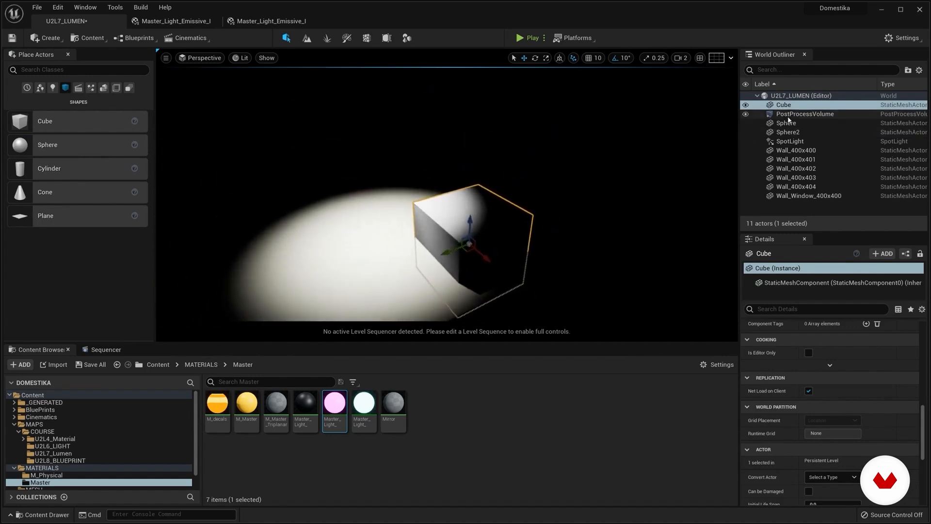
{"action": "double_click", "coordinate": [790, 142]}
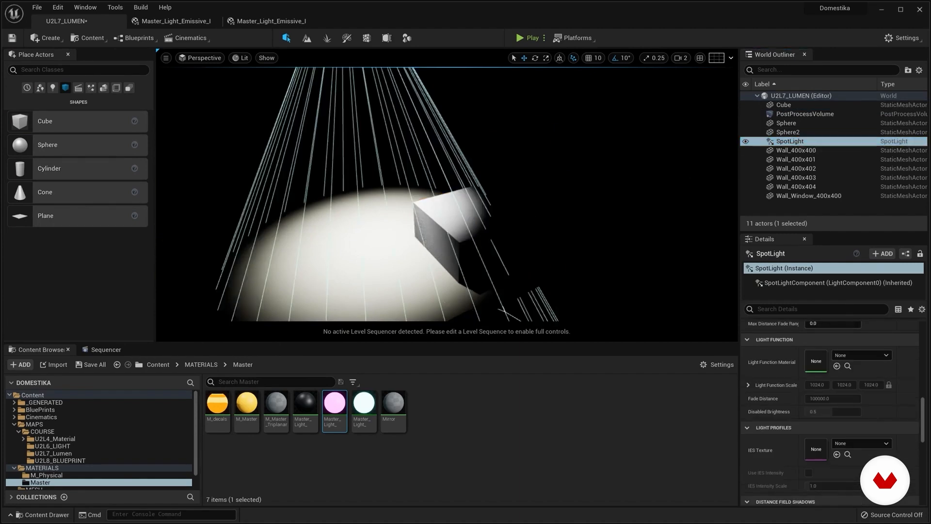
Step: Delete the test cube from the room
{"action": "left_click", "coordinate": [459, 228]}
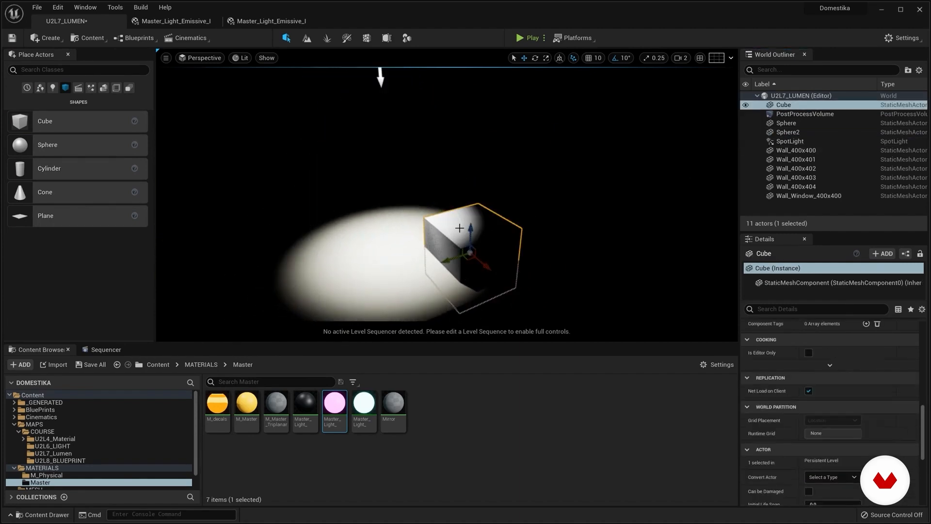
{"action": "key", "text": "Delete"}
{"action": "right_click_drag", "start_coordinate": [460, 227], "coordinate": [426, 234]}
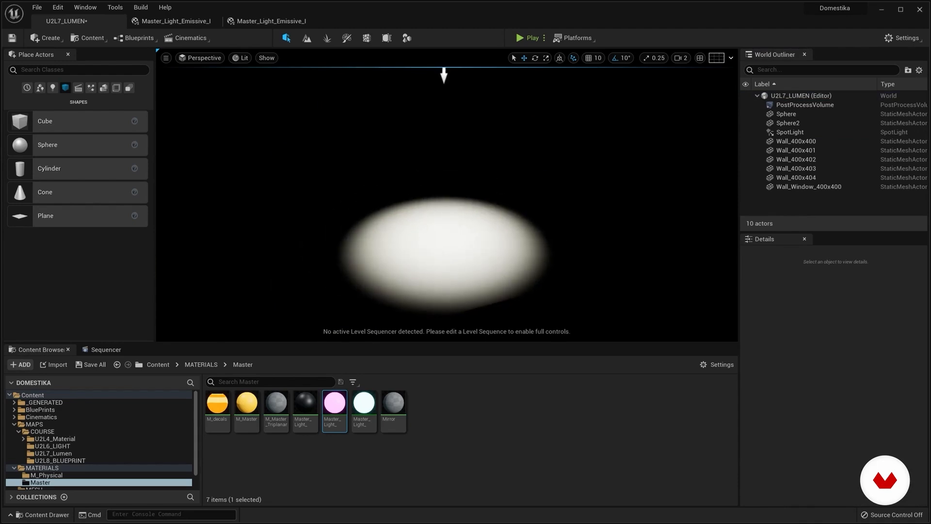
Step: Switch to IrfanView, examine the direct and indirect illumination diagram and the light bounce diagram, and minimize both images
{"action": "left_click_drag", "start_coordinate": [0, 168], "coordinate": [329, 142]}
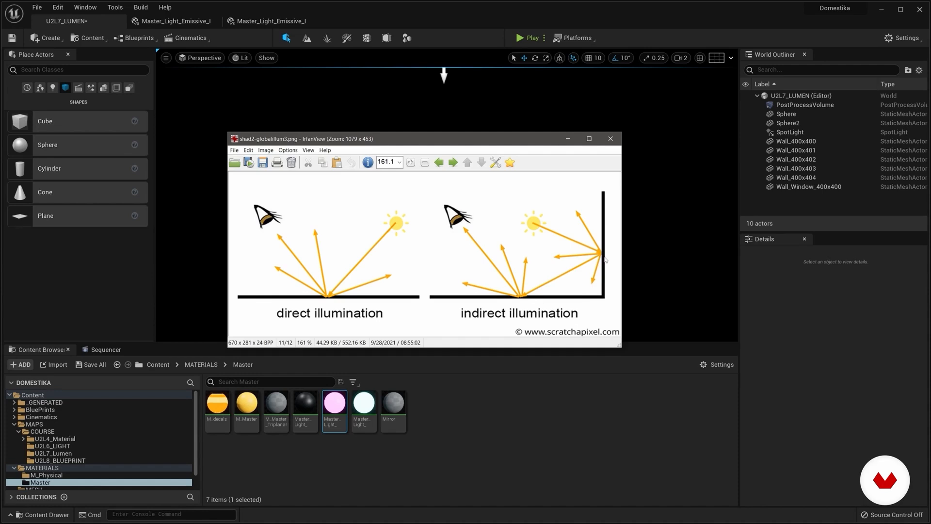
{"action": "key", "text": "alt+Tab"}
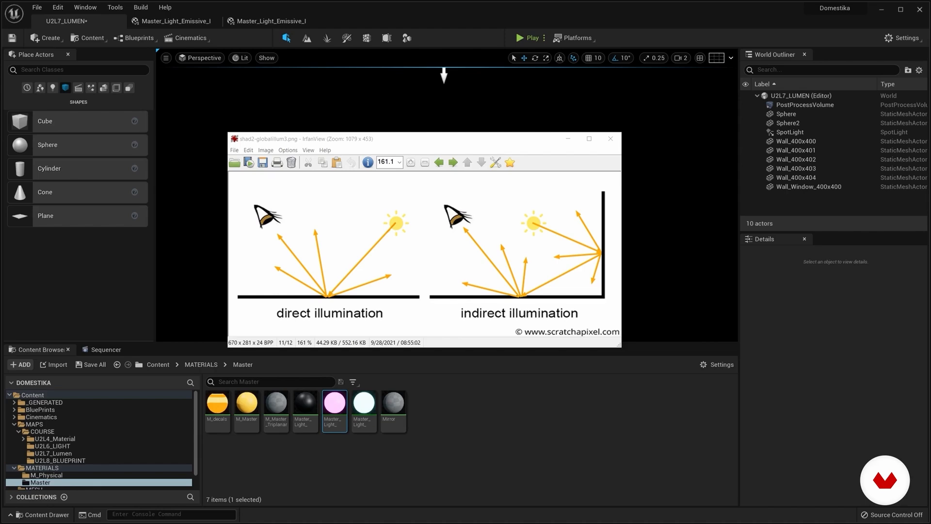
{"action": "left_click_drag", "start_coordinate": [0, 134], "coordinate": [470, 159]}
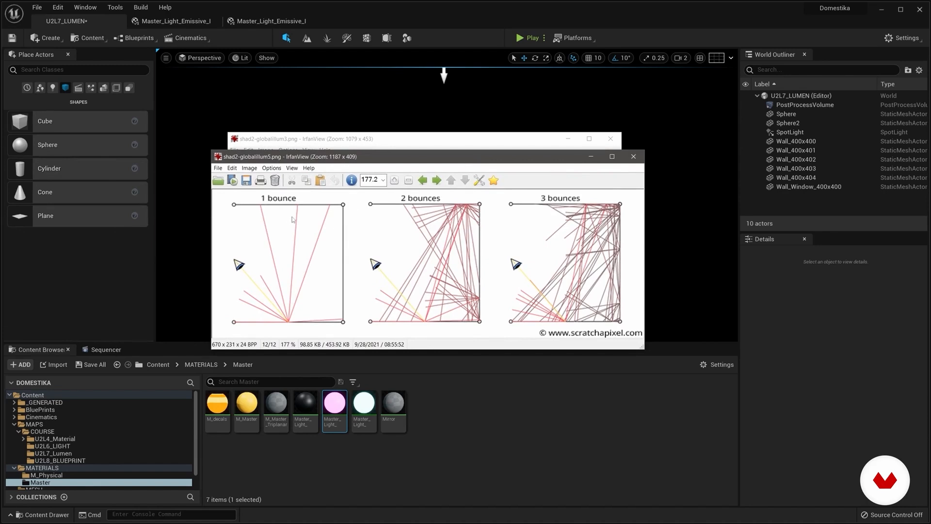
{"action": "left_click_drag", "start_coordinate": [362, 159], "coordinate": [370, 151]}
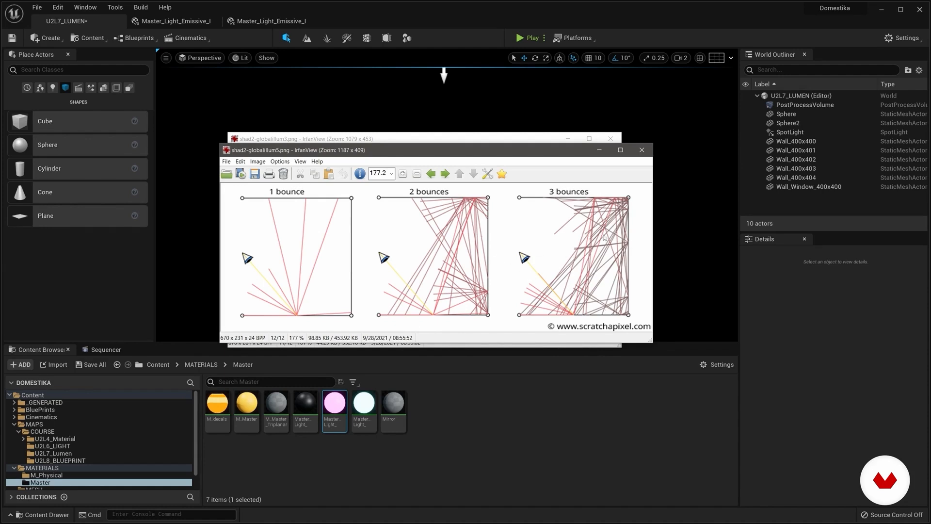
{"action": "left_click", "coordinate": [599, 150]}
{"action": "left_click", "coordinate": [569, 140]}
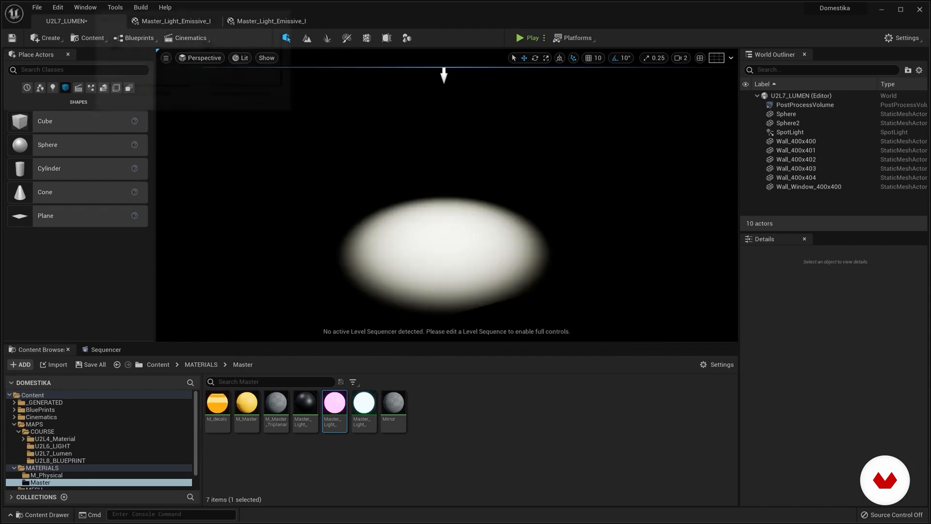
Step: Expand the PostProcessVolume's Global Illumination and Reflections settings and set the global illumination method to Lumen
{"action": "right_click_drag", "start_coordinate": [438, 240], "coordinate": [439, 218]}
{"action": "left_click", "coordinate": [779, 107]}
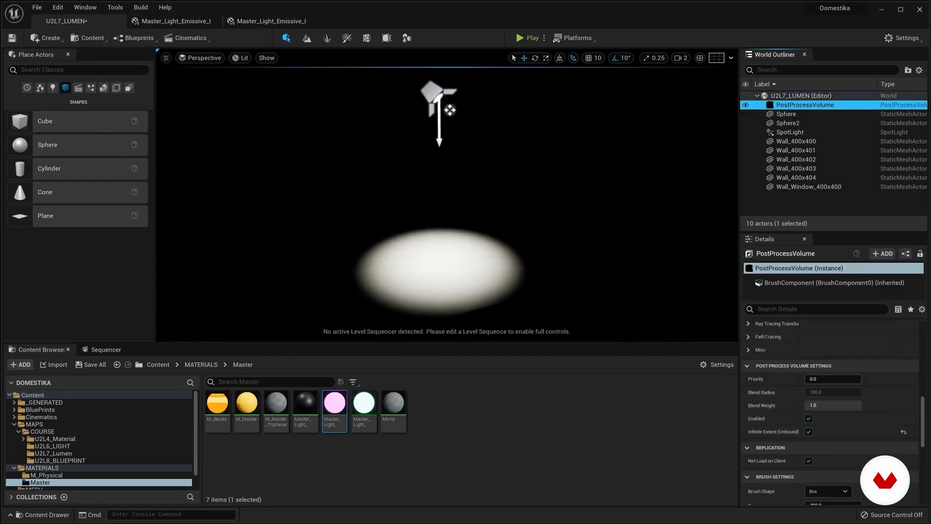
{"action": "scroll", "coordinate": [788, 415], "scroll_direction": "up", "scroll_amount": 5}
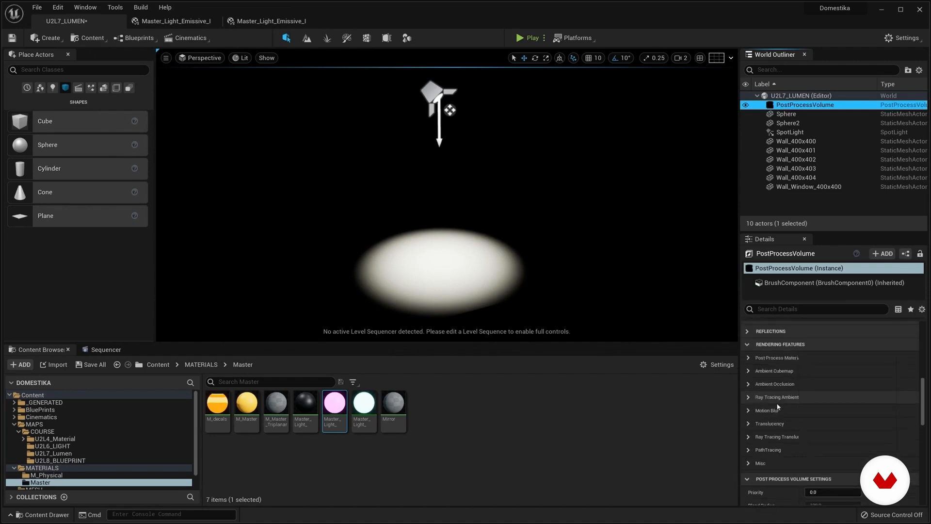
{"action": "scroll", "coordinate": [756, 369], "scroll_direction": "up", "scroll_amount": 1}
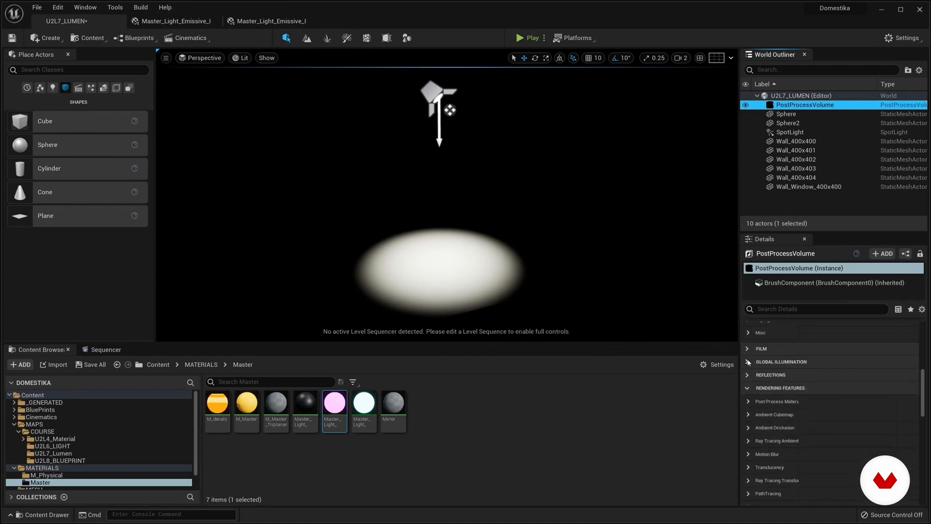
{"action": "left_click", "coordinate": [748, 362]}
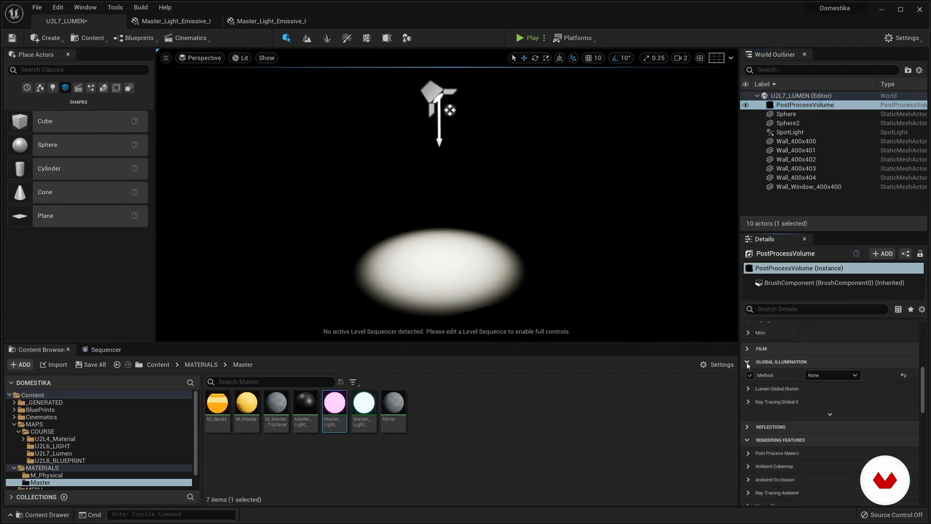
{"action": "left_click", "coordinate": [748, 426]}
{"action": "left_click", "coordinate": [831, 375]}
{"action": "left_click", "coordinate": [824, 395]}
{"action": "right_click_drag", "start_coordinate": [558, 219], "coordinate": [485, 190]}
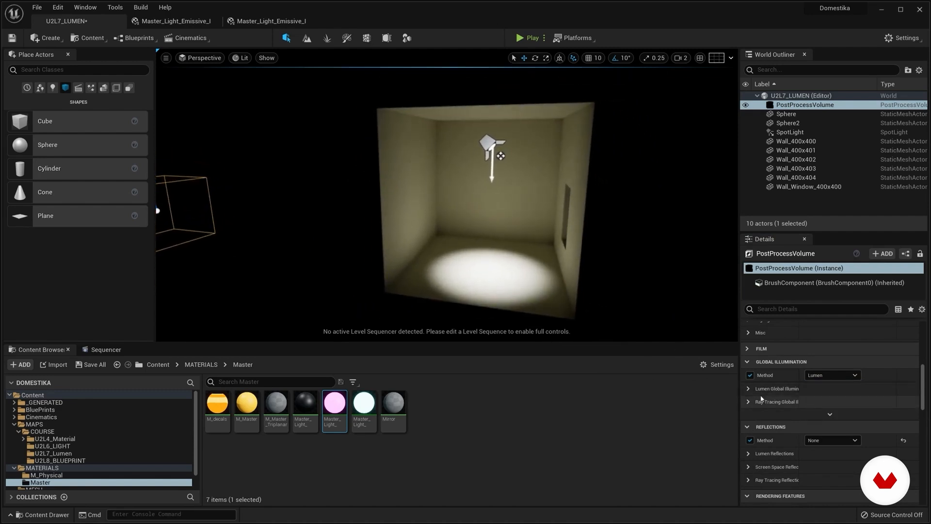
Step: Set the PostProcessVolume's global illumination method back to None and raise the SpotLight slightly within the room
{"action": "left_click", "coordinate": [830, 375]}
{"action": "left_click", "coordinate": [819, 388]}
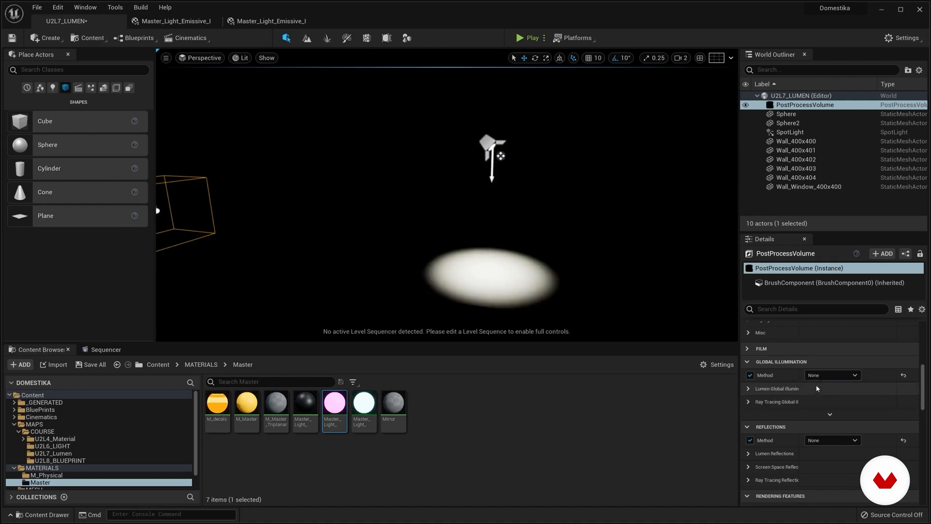
{"action": "left_click", "coordinate": [491, 140]}
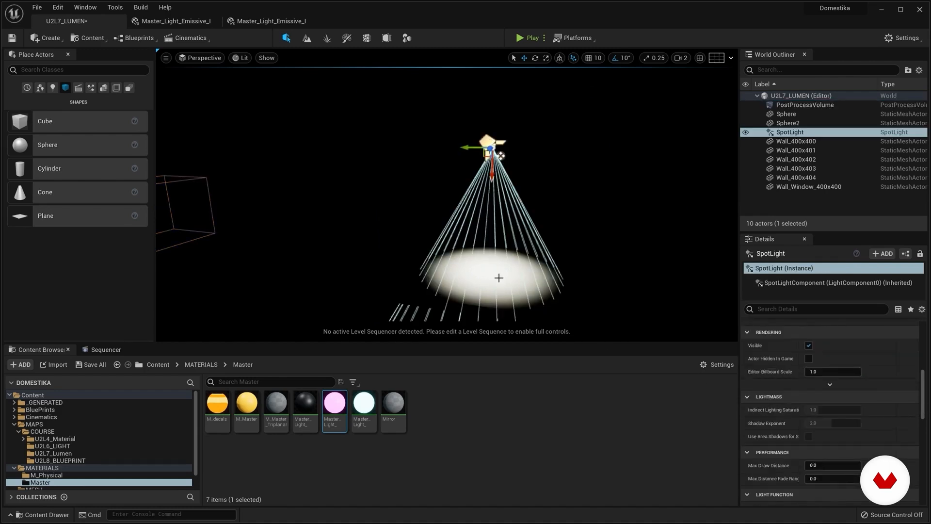
{"action": "left_click_drag", "start_coordinate": [492, 172], "coordinate": [492, 162]}
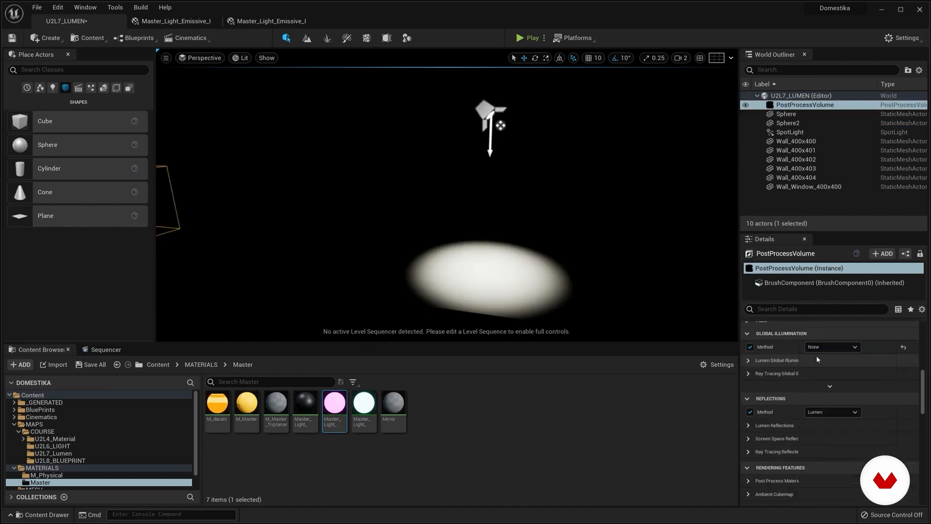
Step: Set both the global illumination and reflection methods of the PostProcessVolume to Lumen and view the lit room
{"action": "left_click", "coordinate": [833, 347]}
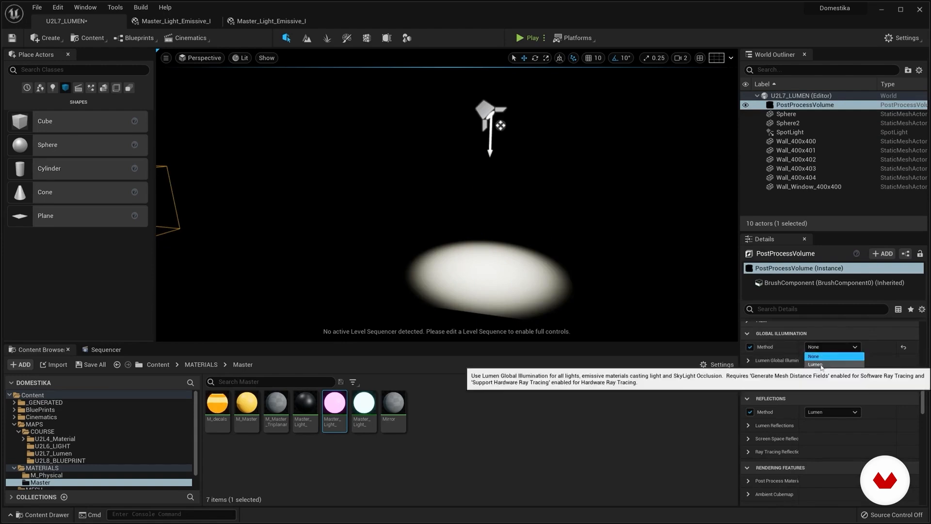
{"action": "left_click", "coordinate": [821, 367]}
{"action": "right_click_drag", "start_coordinate": [472, 256], "coordinate": [531, 250]}
{"action": "right_click_drag", "start_coordinate": [446, 194], "coordinate": [483, 260]}
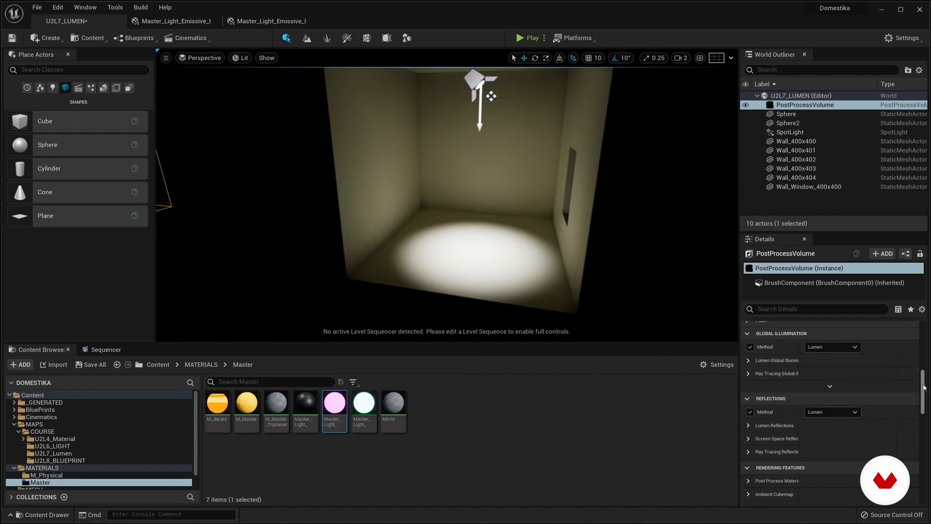
Step: Expand the PostProcessVolume's Lumen Global Illumination and Lumen Reflections settings and examine their quality options
{"action": "scroll", "coordinate": [905, 386], "scroll_direction": "up", "scroll_amount": 1}
{"action": "left_click", "coordinate": [749, 370]}
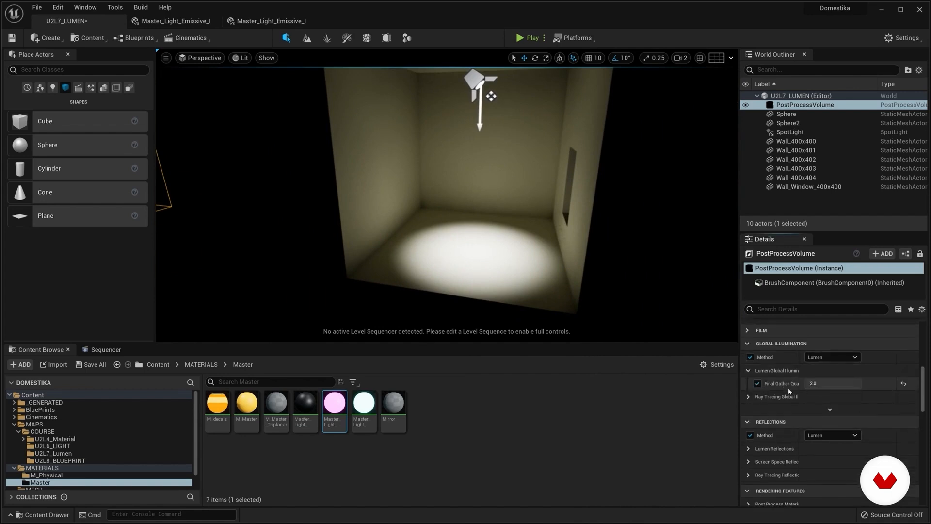
{"action": "left_click_drag", "start_coordinate": [799, 357], "coordinate": [816, 358]}
{"action": "left_click", "coordinate": [748, 397]}
{"action": "left_click", "coordinate": [748, 397]}
{"action": "scroll", "coordinate": [794, 401], "scroll_direction": "down", "scroll_amount": 2}
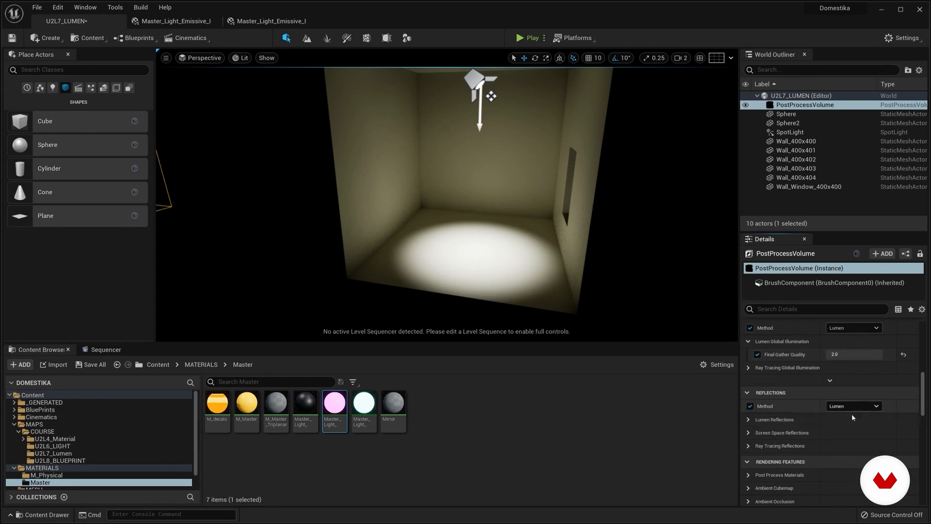
{"action": "left_click", "coordinate": [751, 421]}
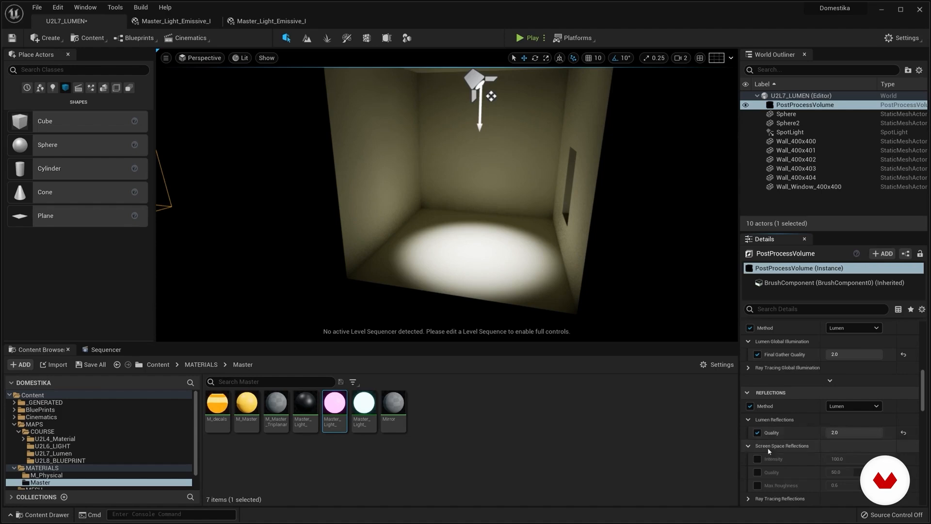
{"action": "mouse_move", "coordinate": [487, 270]}
{"action": "right_mouse_down"}
{"action": "mouse_move", "coordinate": [484, 227]}
{"action": "mouse_move", "coordinate": [507, 245]}
{"action": "mouse_move", "coordinate": [500, 209]}
{"action": "mouse_move", "coordinate": [486, 266]}
{"action": "right_mouse_up"}
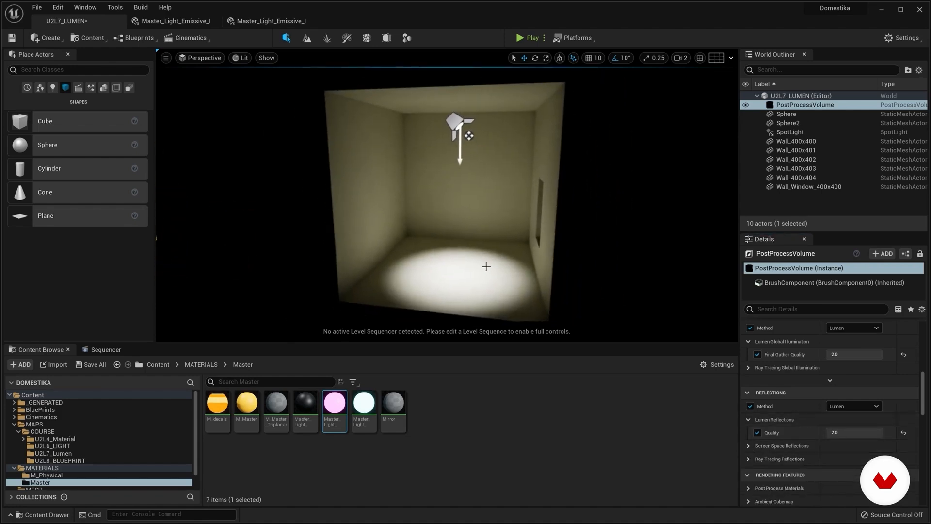
Step: Check which spheres are in the room, then open the cyan emissive material instance and its parent material Master_Light_Emissive
{"action": "left_click", "coordinate": [787, 123]}
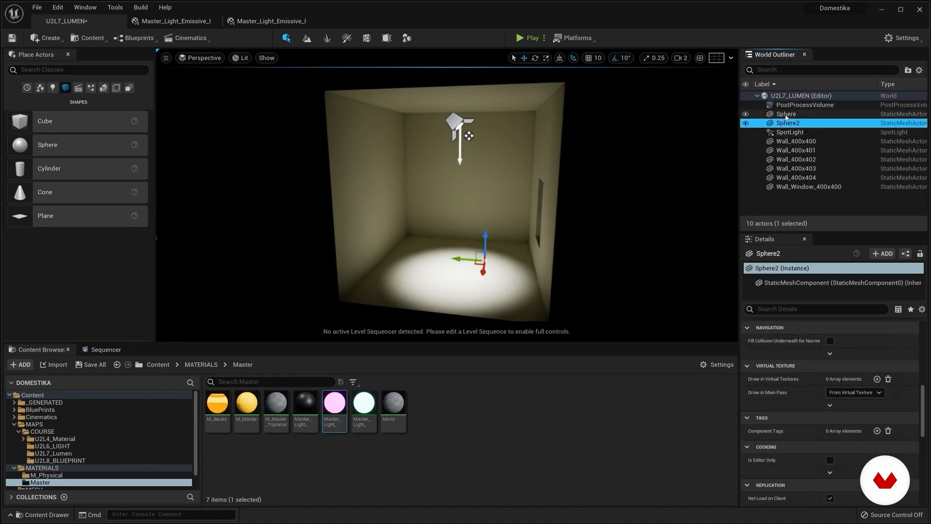
{"action": "left_click", "coordinate": [786, 115]}
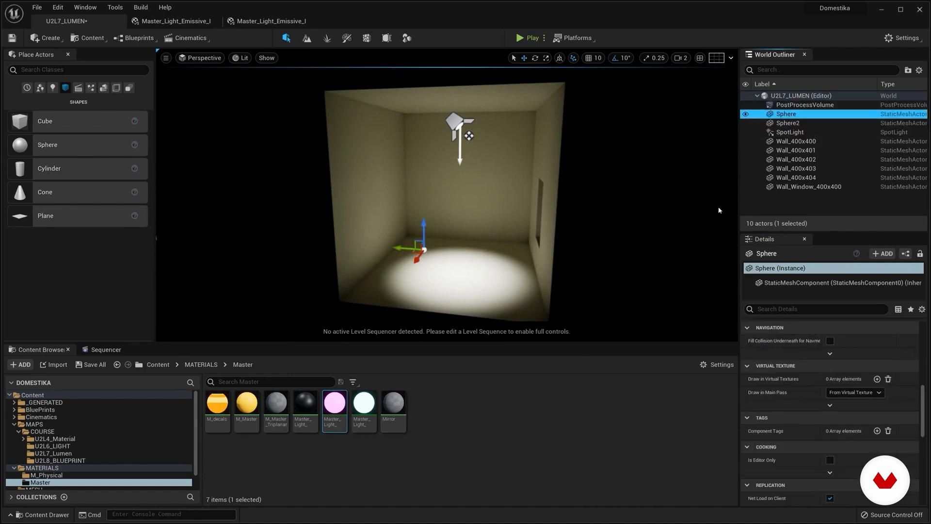
{"action": "double_click", "coordinate": [364, 402]}
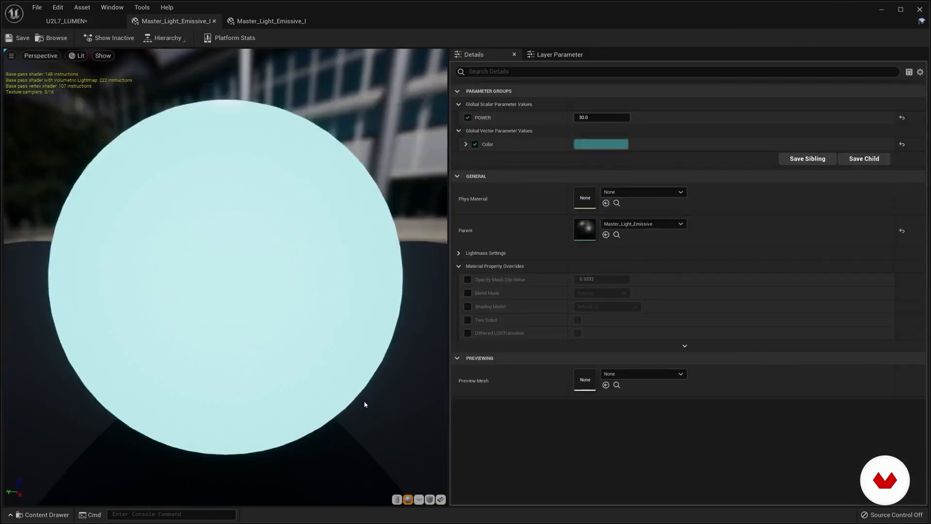
{"action": "mouse_move", "coordinate": [255, 216]}
{"action": "left_mouse_down"}
{"action": "mouse_move", "coordinate": [311, 216]}
{"action": "mouse_move", "coordinate": [258, 213]}
{"action": "left_mouse_up"}
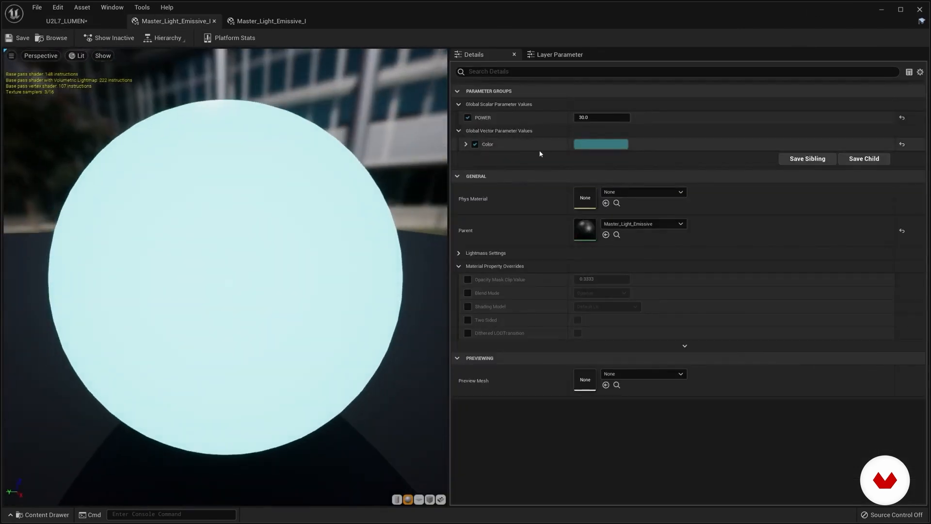
{"action": "double_click", "coordinate": [584, 229]}
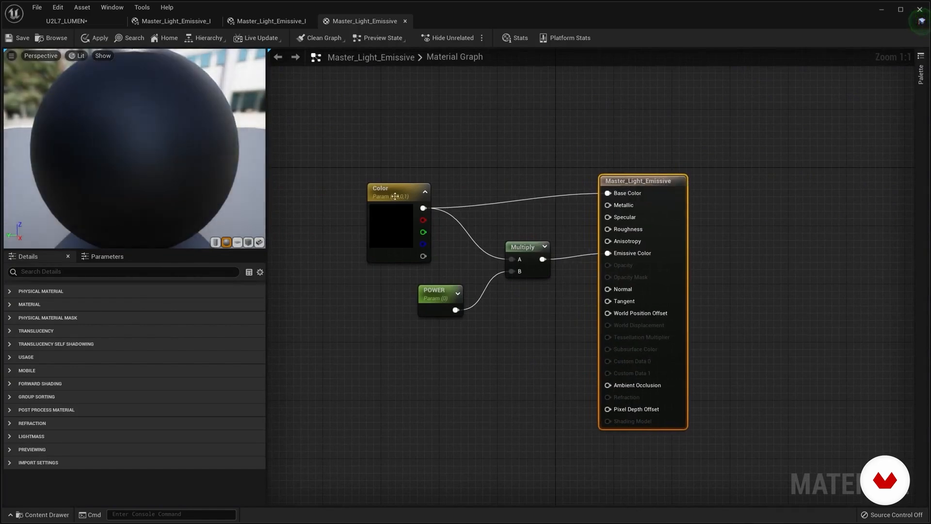
Step: Slightly reposition the Color, Multiply and POWER nodes in the Master_Light_Emissive material graph
{"action": "left_click", "coordinate": [399, 185]}
{"action": "left_click_drag", "start_coordinate": [398, 186], "coordinate": [406, 178]}
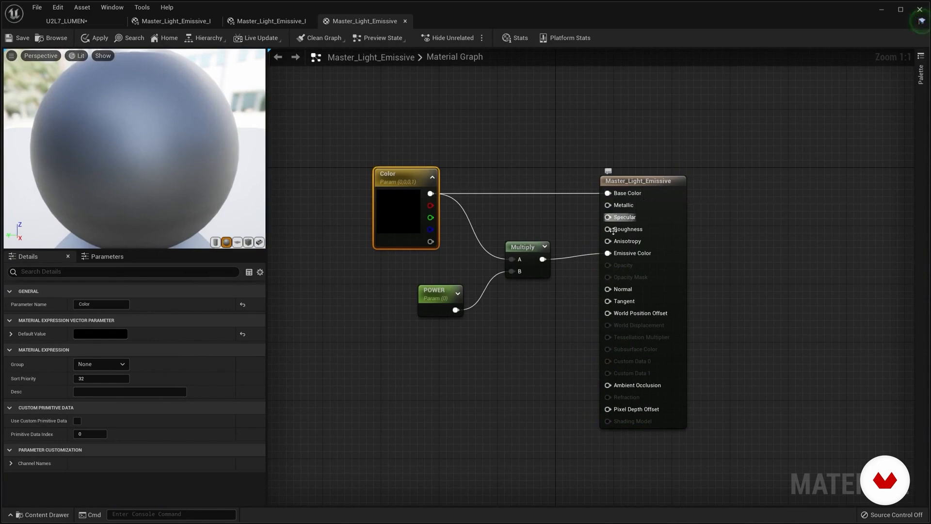
{"action": "left_click_drag", "start_coordinate": [523, 252], "coordinate": [530, 245]}
{"action": "left_click", "coordinate": [434, 291]}
{"action": "left_click_drag", "start_coordinate": [434, 291], "coordinate": [441, 291]}
{"action": "left_click", "coordinate": [398, 182]}
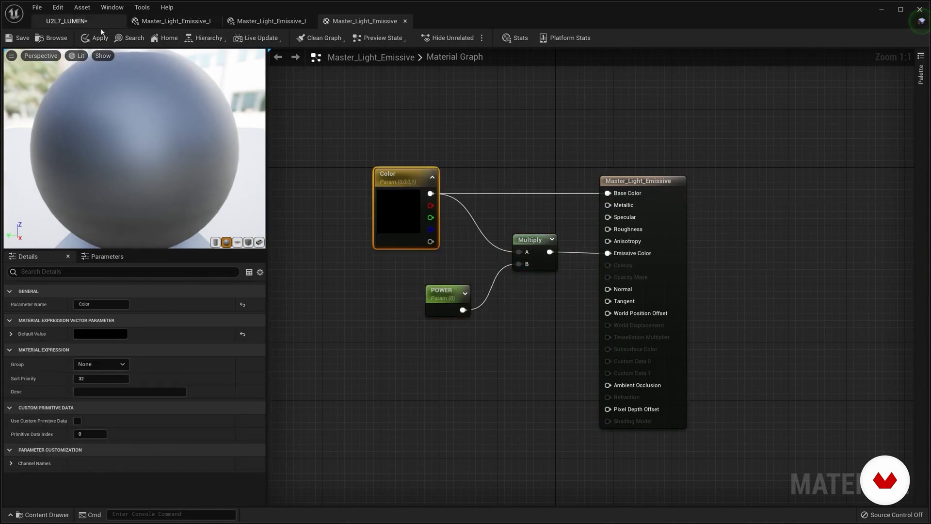
Step: Return to the U2L7_LUMEN level, hide the SpotLight and turn on Visible for both Sphere and Sphere2
{"action": "left_click", "coordinate": [80, 24]}
{"action": "left_click", "coordinate": [790, 132]}
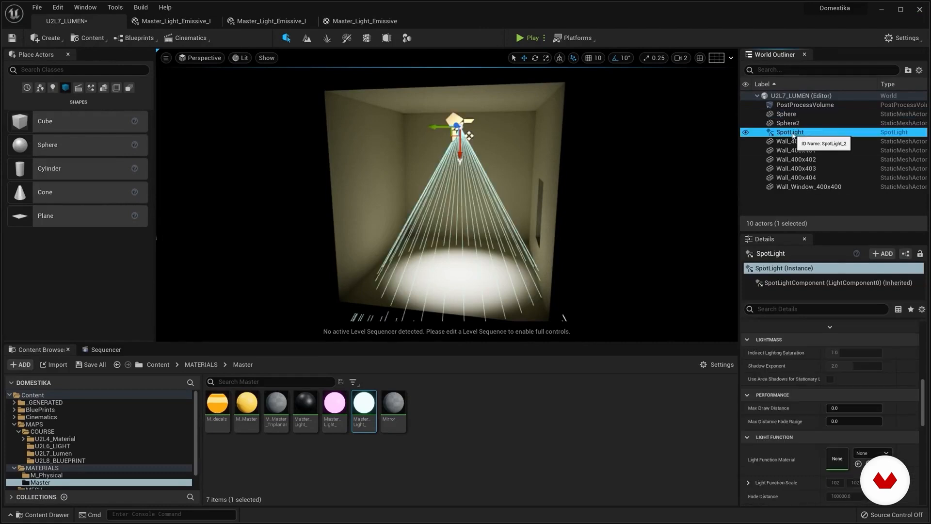
{"action": "left_click", "coordinate": [787, 114]}
{"action": "left_click", "coordinate": [788, 122], "text": "ctrl"}
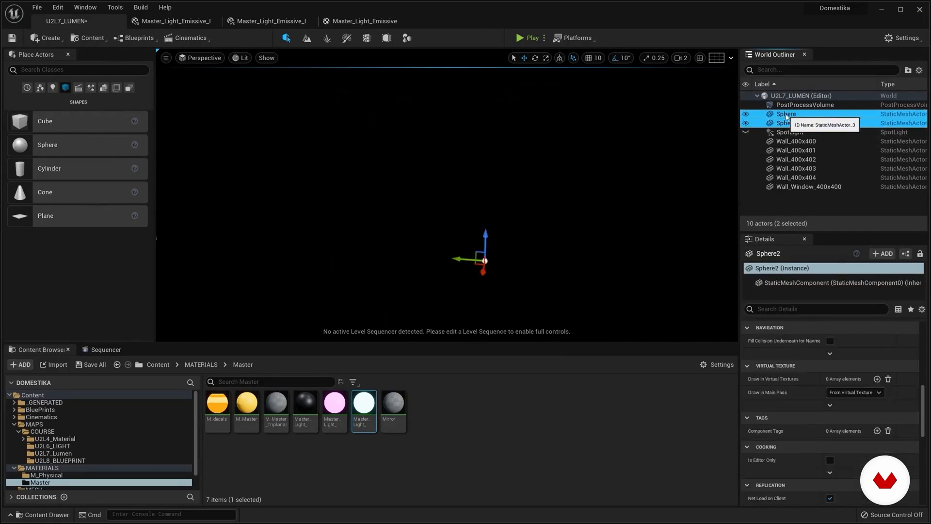
{"action": "scroll", "coordinate": [807, 433], "scroll_direction": "up", "scroll_amount": 1}
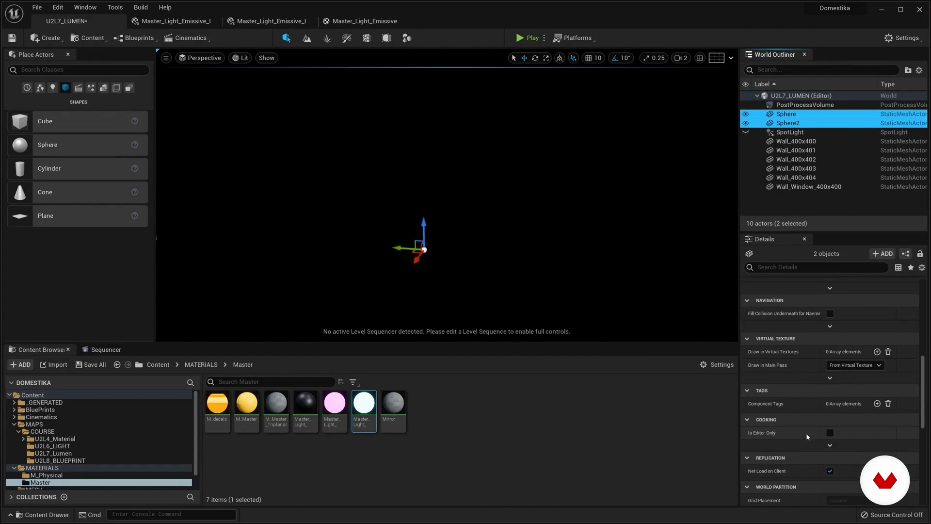
{"action": "left_click_drag", "start_coordinate": [923, 416], "coordinate": [923, 416]}
{"action": "scroll", "coordinate": [854, 339], "scroll_direction": "up", "scroll_amount": 6}
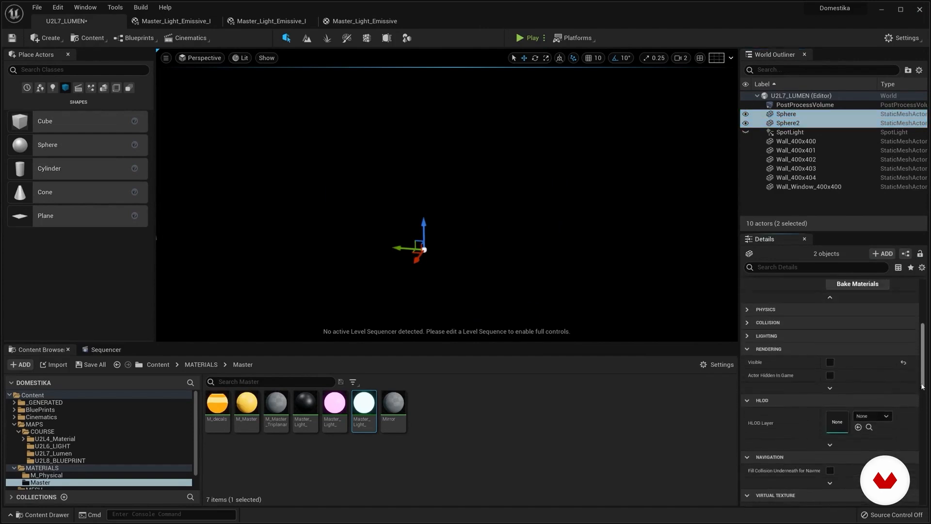
{"action": "left_click", "coordinate": [830, 356]}
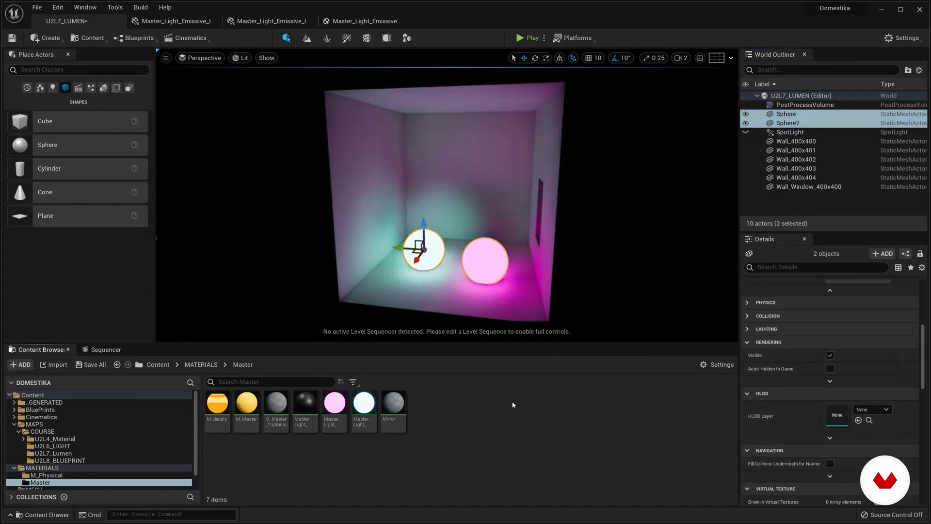
Step: Turn off Affects World for the SpotLight
{"action": "left_click", "coordinate": [459, 262]}
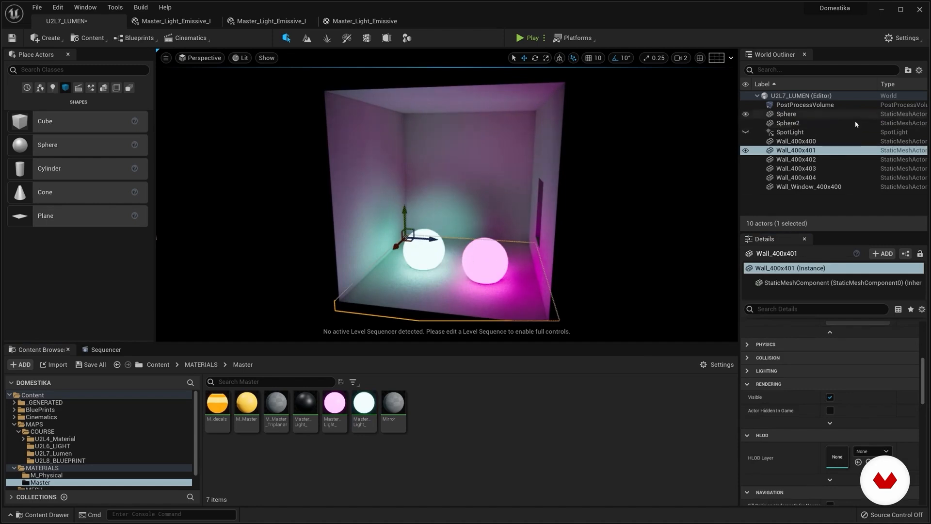
{"action": "left_click", "coordinate": [795, 132]}
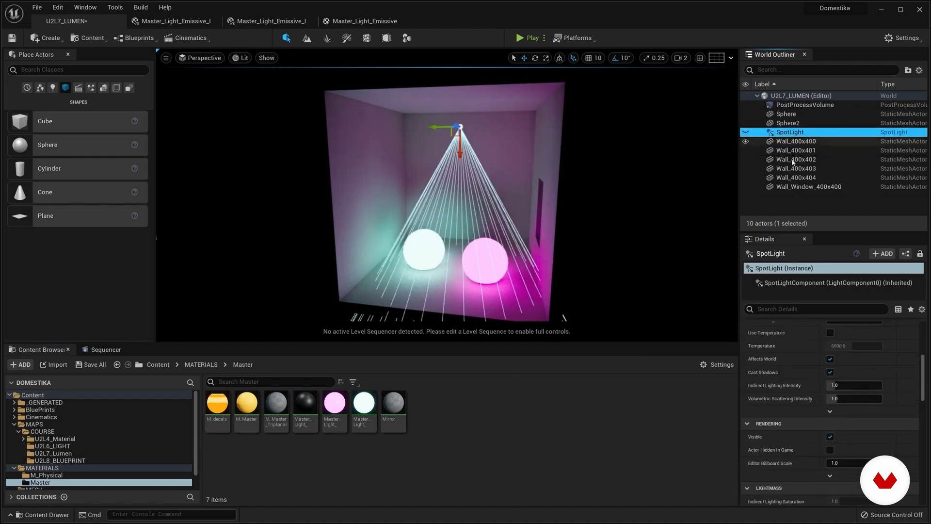
{"action": "left_click", "coordinate": [830, 359]}
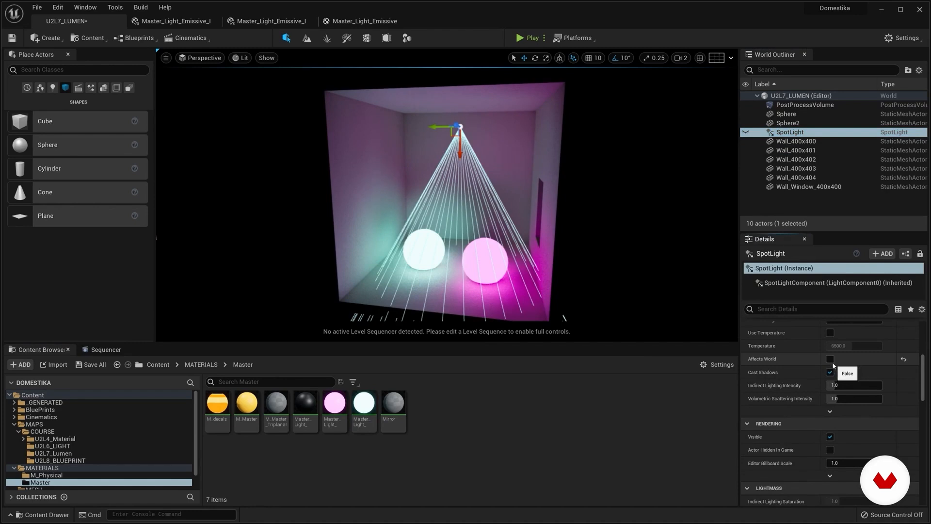
Step: Move the pink sphere toward the back wall near the window, and move the cyan sphere back toward the rear wall
{"action": "left_click", "coordinate": [503, 187]}
{"action": "key", "text": "f"}
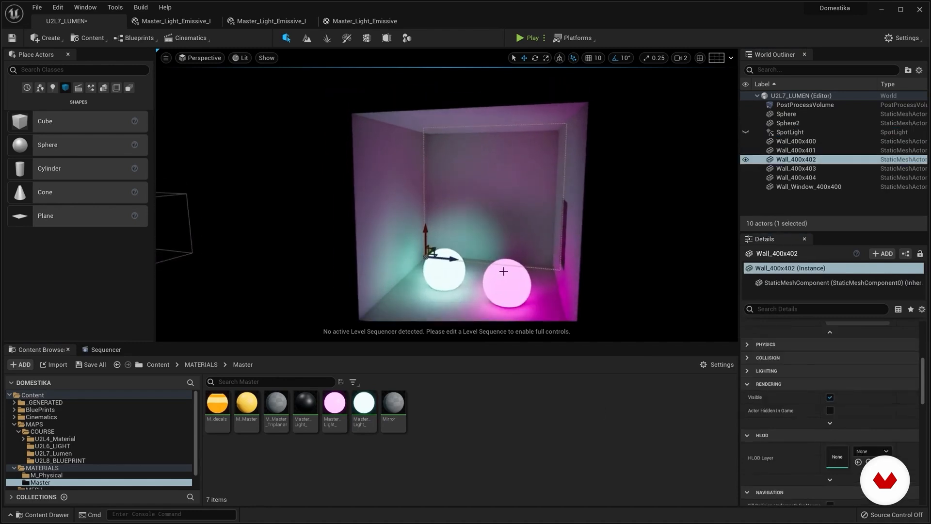
{"action": "scroll", "coordinate": [503, 271], "scroll_direction": "up", "scroll_amount": 5}
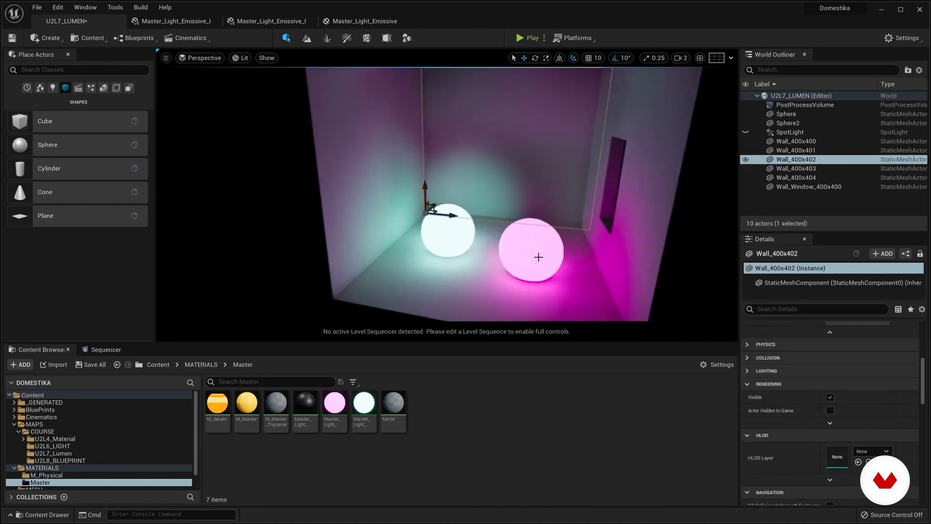
{"action": "left_click", "coordinate": [537, 256]}
{"action": "left_click_drag", "start_coordinate": [508, 248], "coordinate": [560, 230]}
{"action": "left_click_drag", "start_coordinate": [560, 193], "coordinate": [561, 191]}
{"action": "left_click", "coordinate": [445, 232]}
{"action": "left_click_drag", "start_coordinate": [422, 229], "coordinate": [440, 186]}
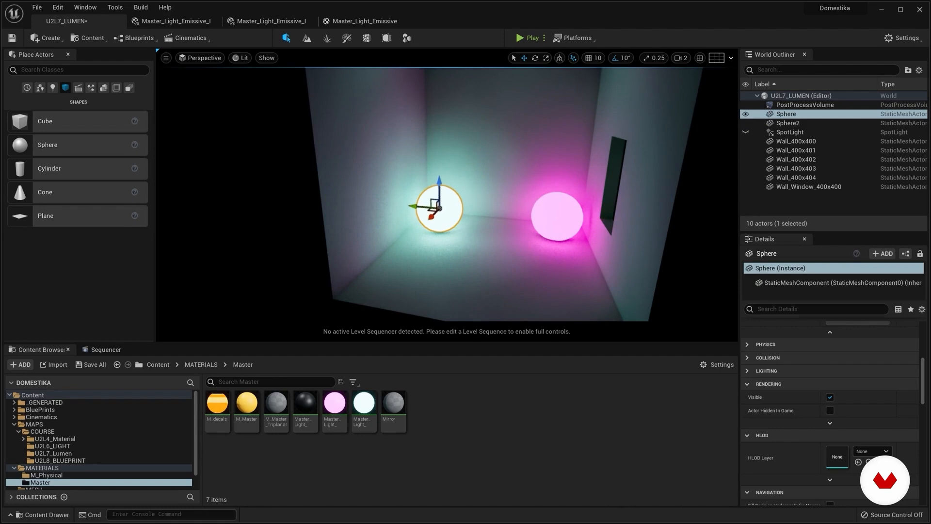